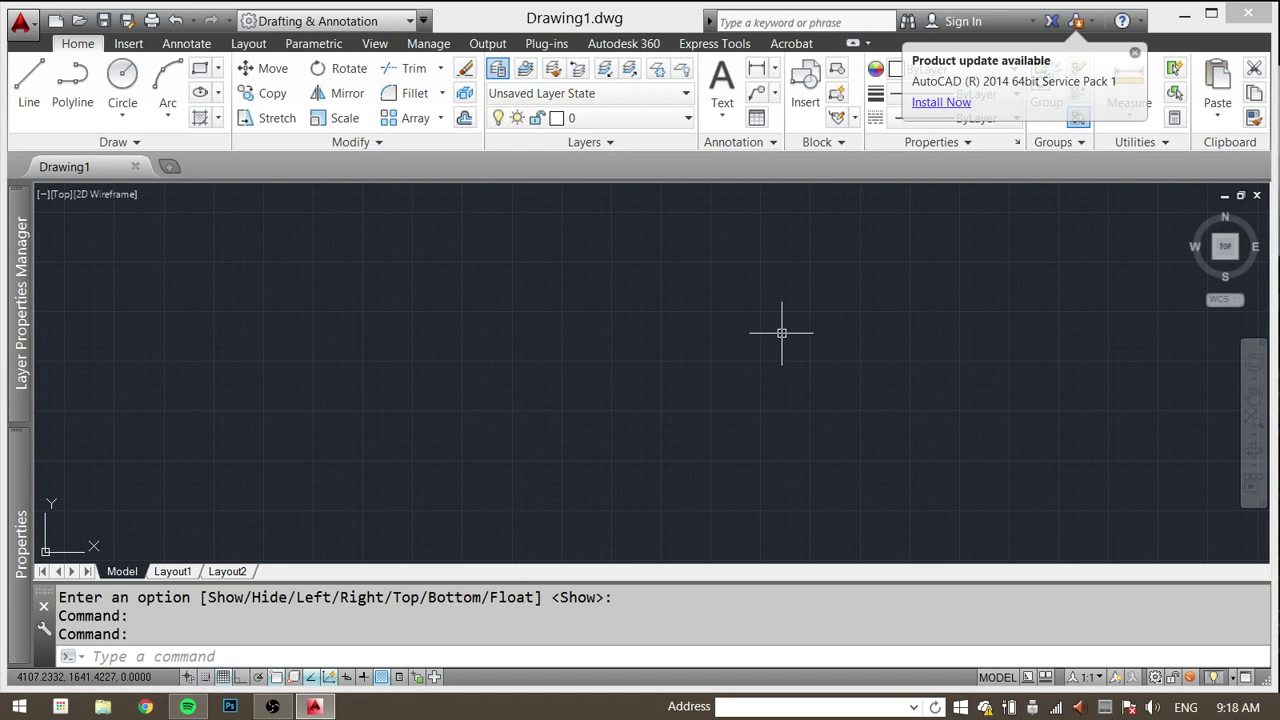
Step: Set the drawing's length units to Architectural with a precision of 0'-0 1/32"
text(UNITS)
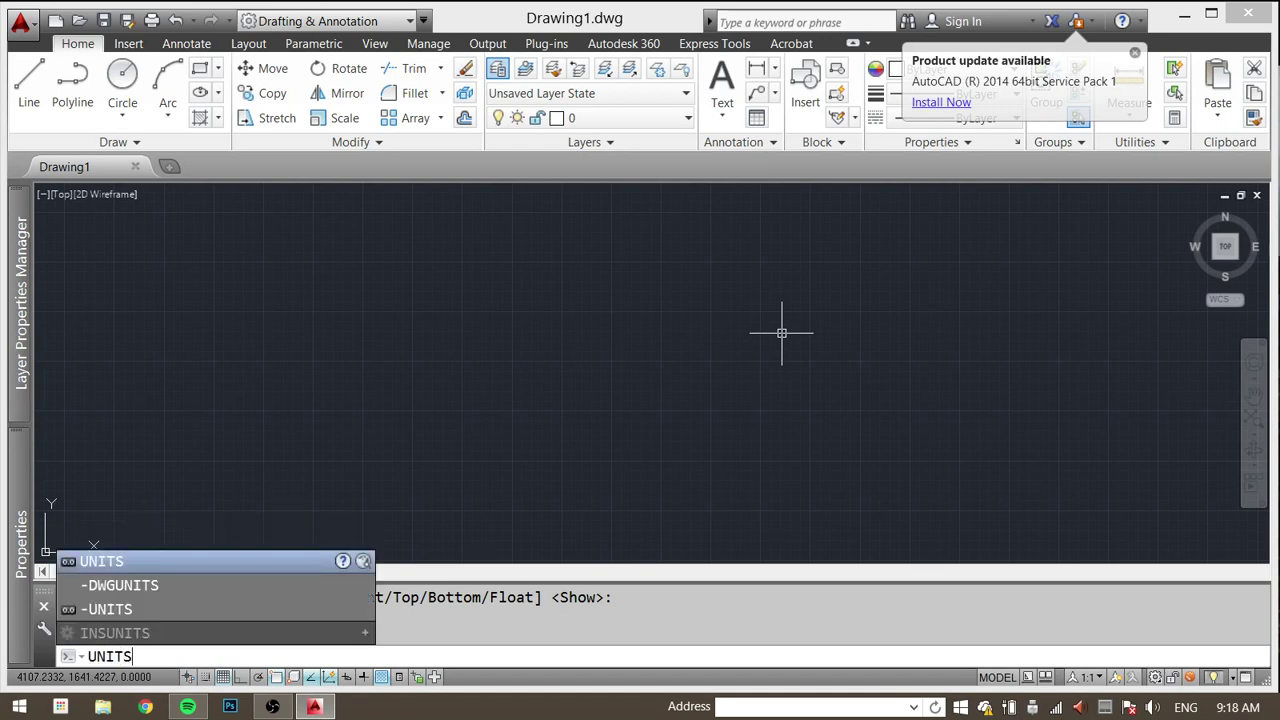
key(Return)
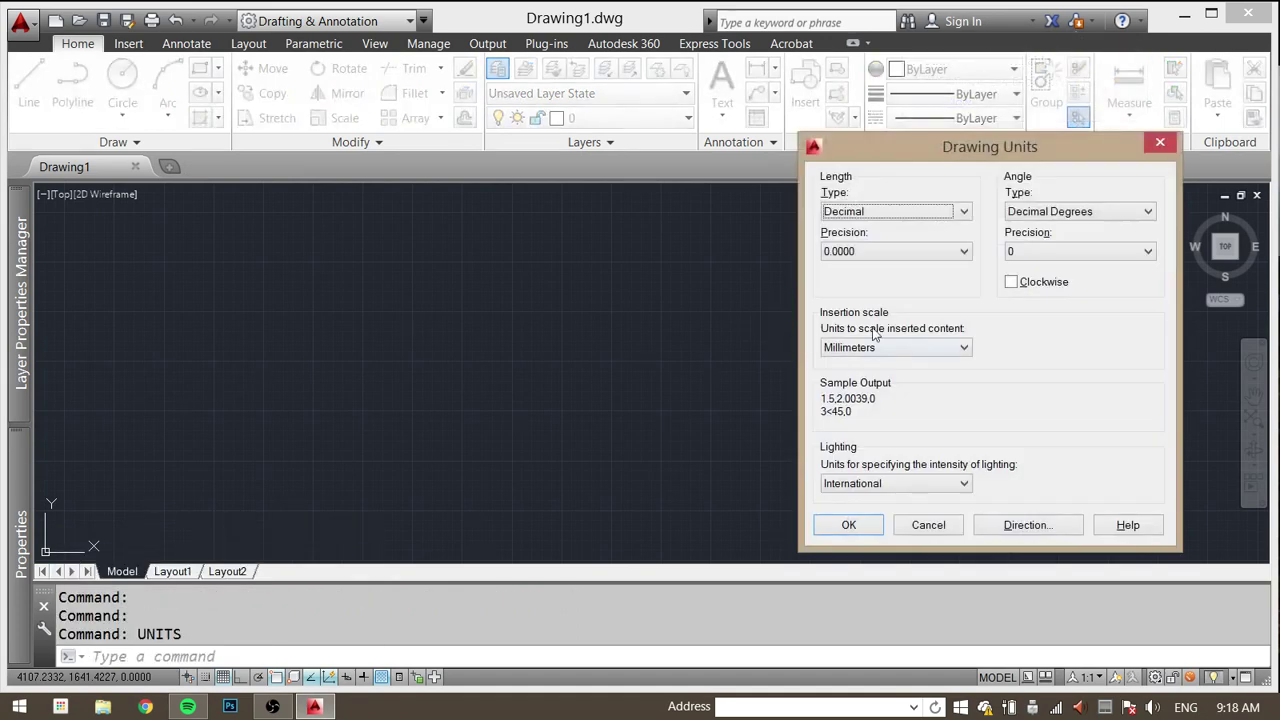
click(963, 212)
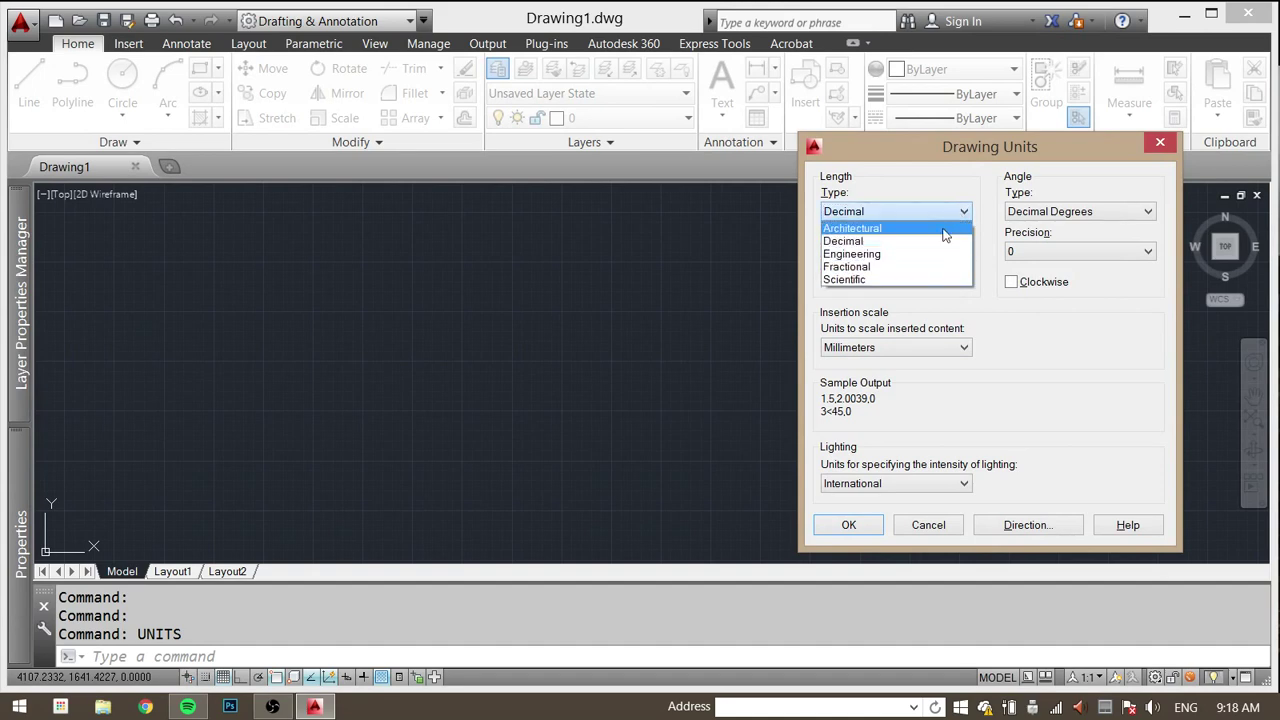
click(946, 230)
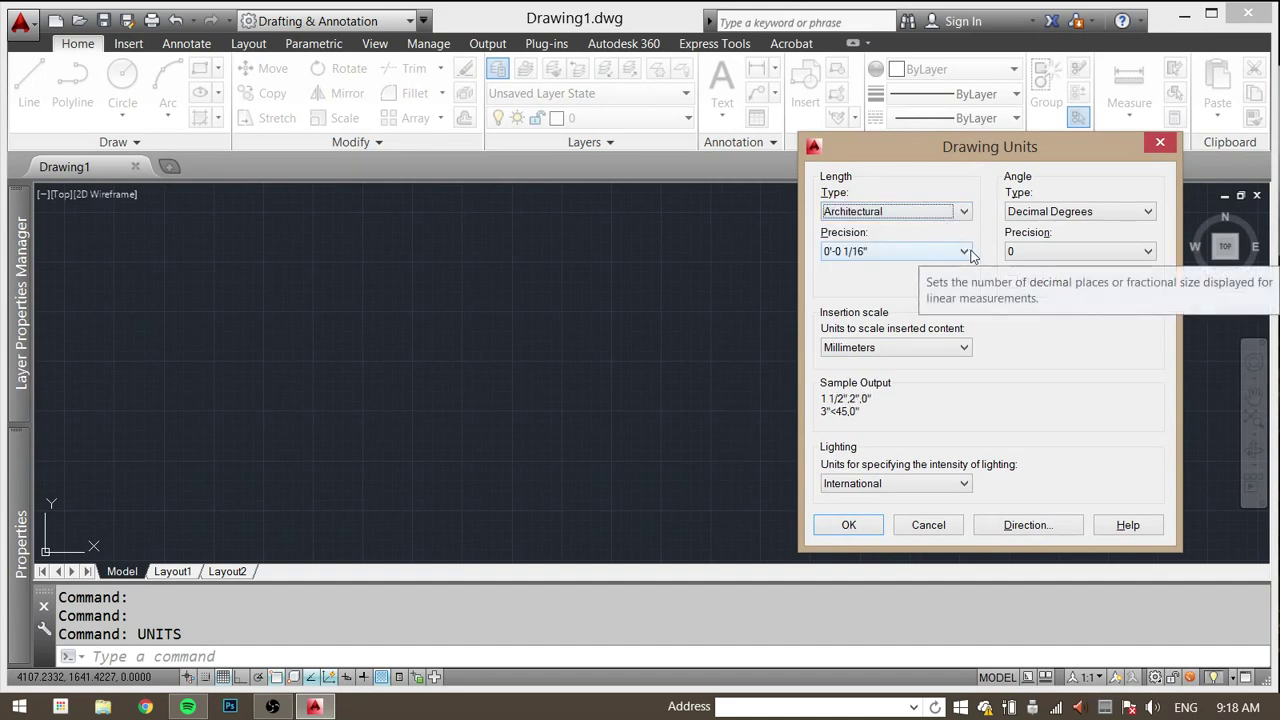
click(965, 251)
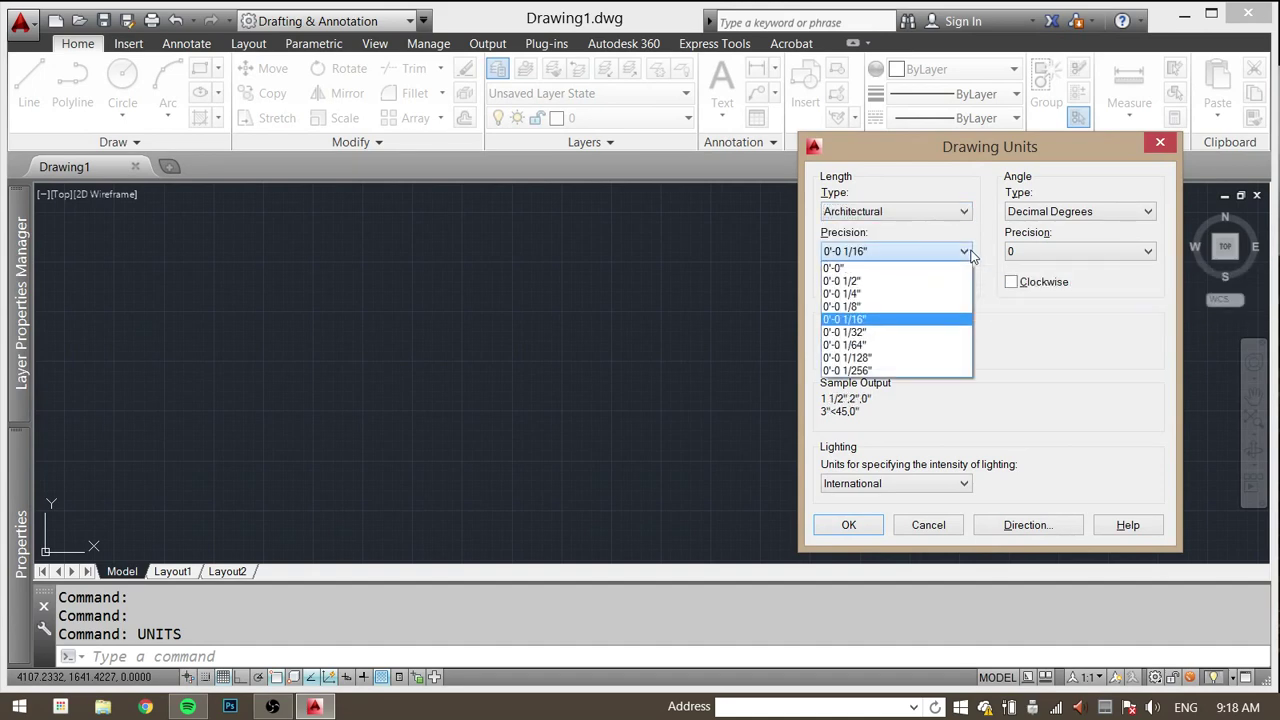
click(909, 334)
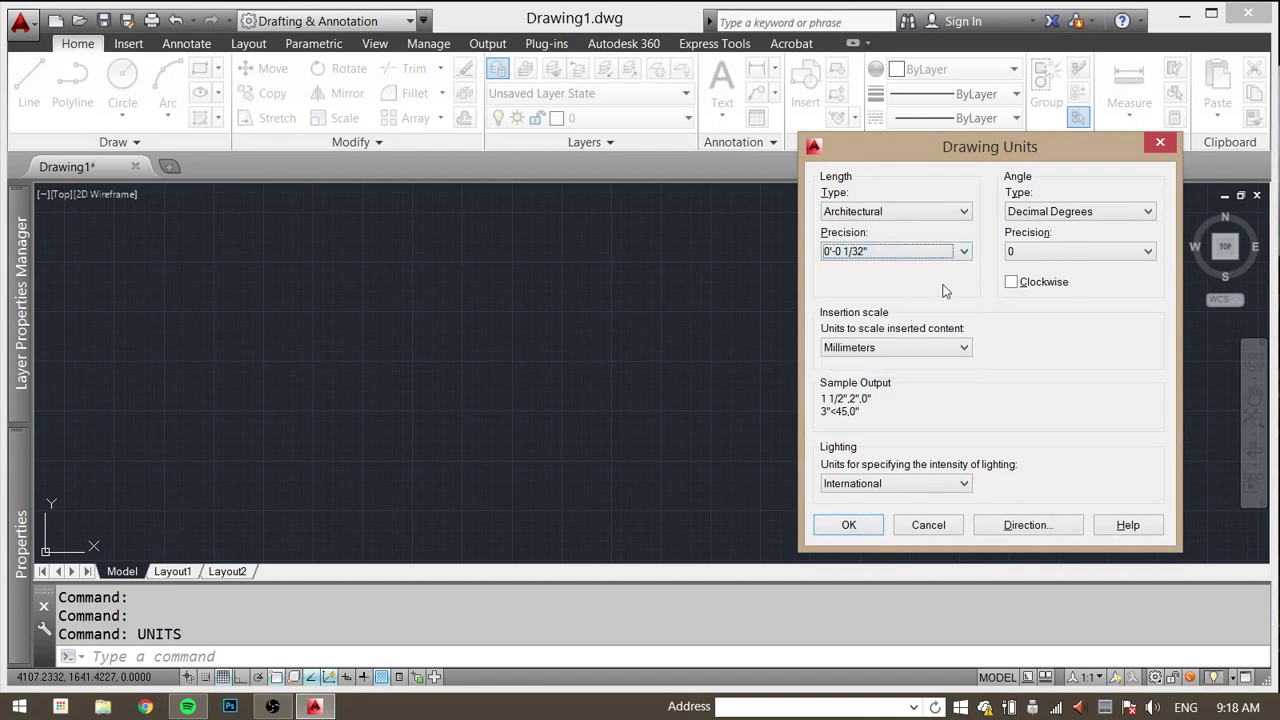
Step: Set the insertion scale for inserted content to Inches and accept the drawing units
click(964, 350)
click(946, 368)
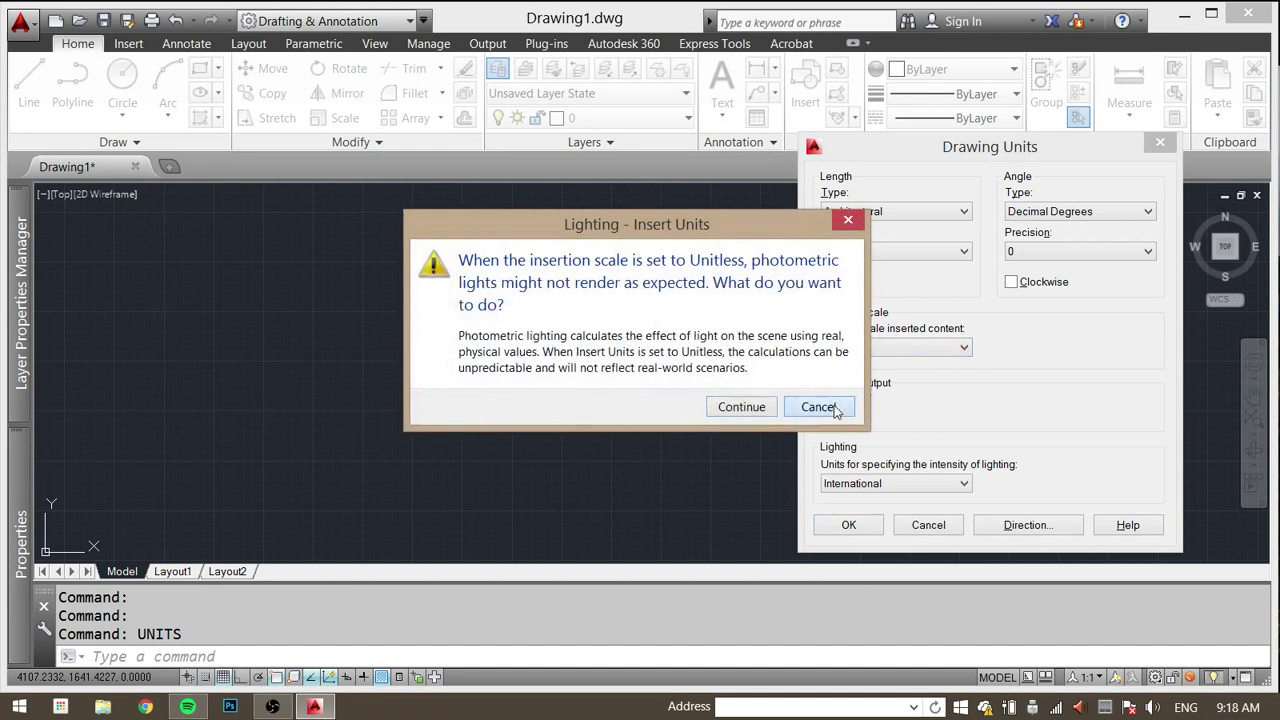
click(830, 408)
click(941, 356)
click(910, 381)
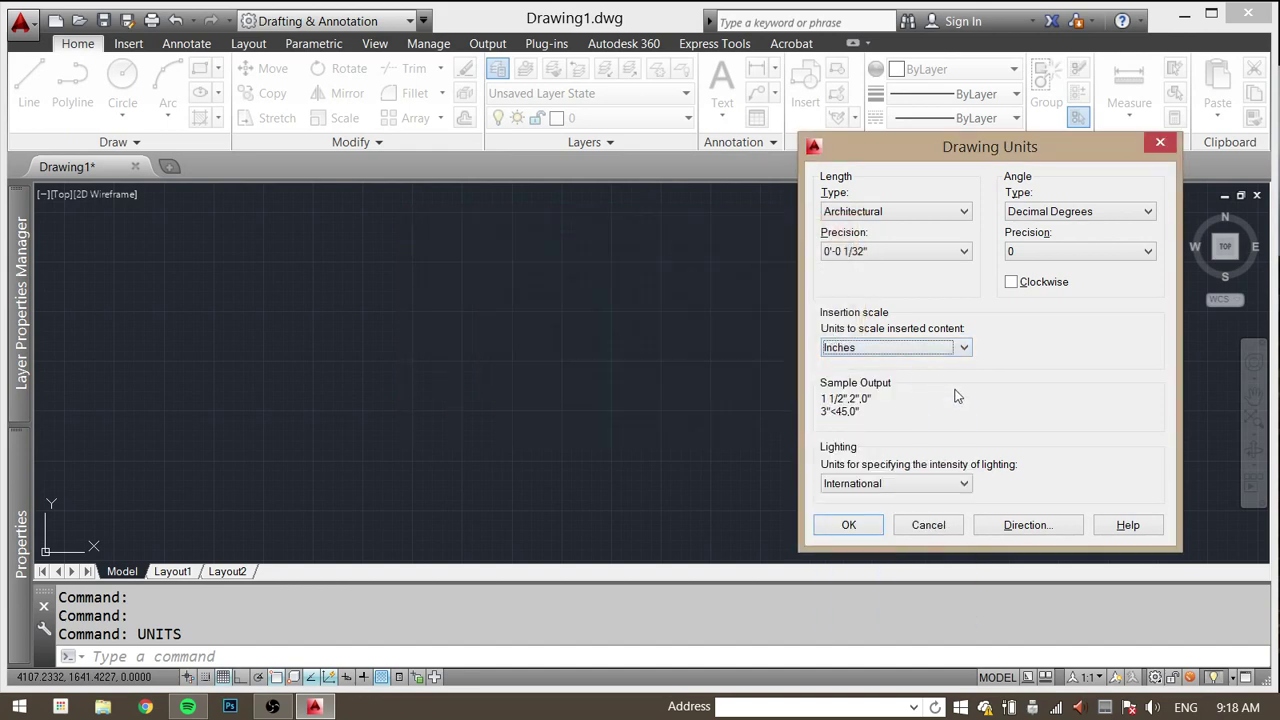
click(849, 526)
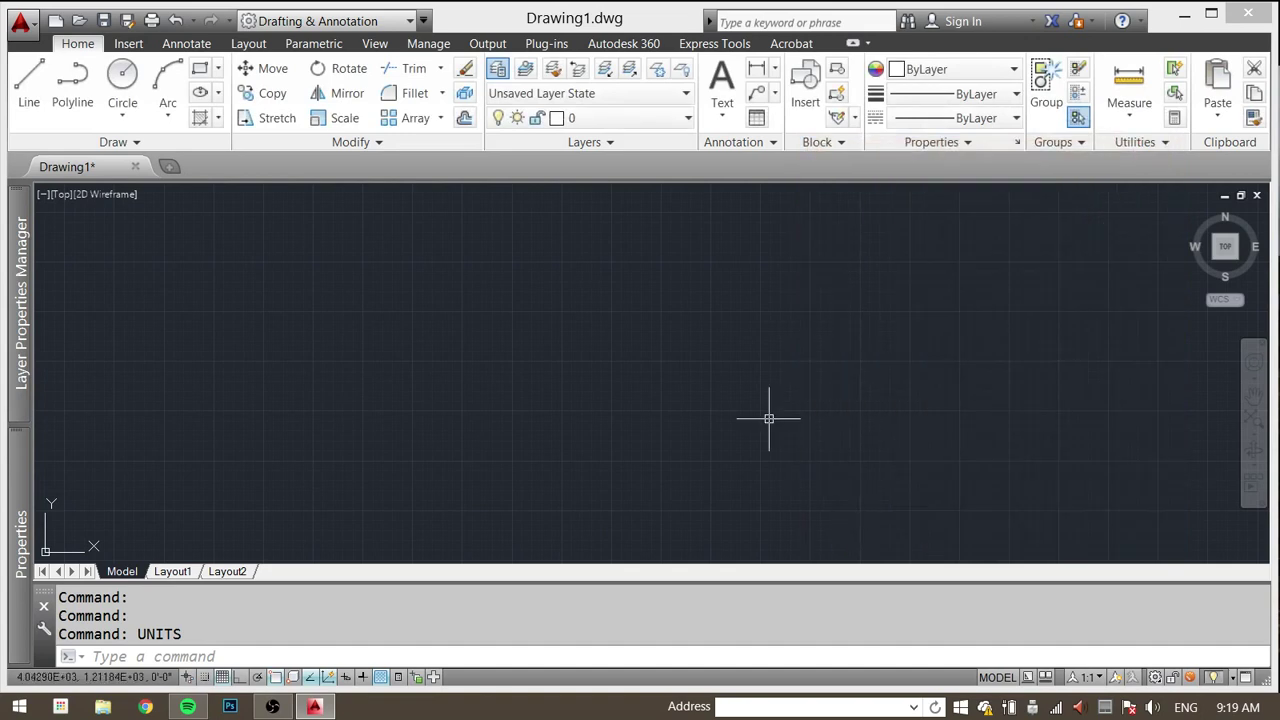
Step: Create a new dimension style based on Standard, used for all dimensions, and continue to its settings
text(DIMSTYLE)
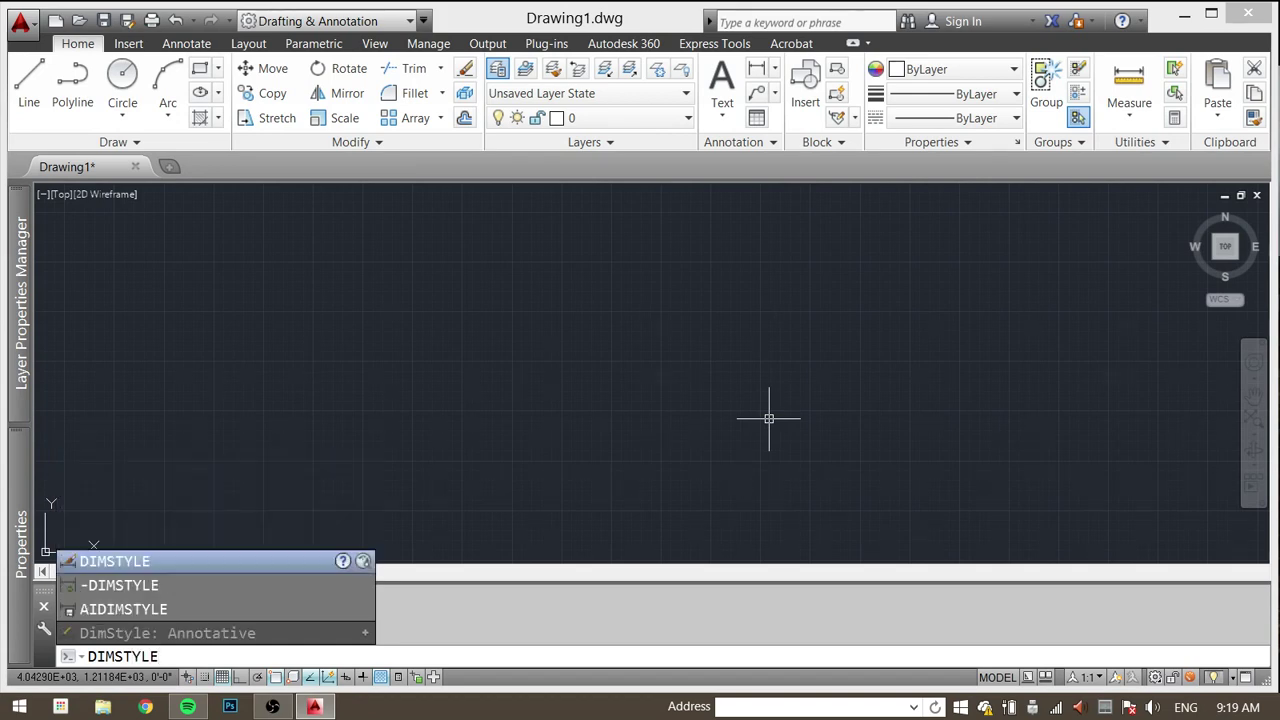
key(Return)
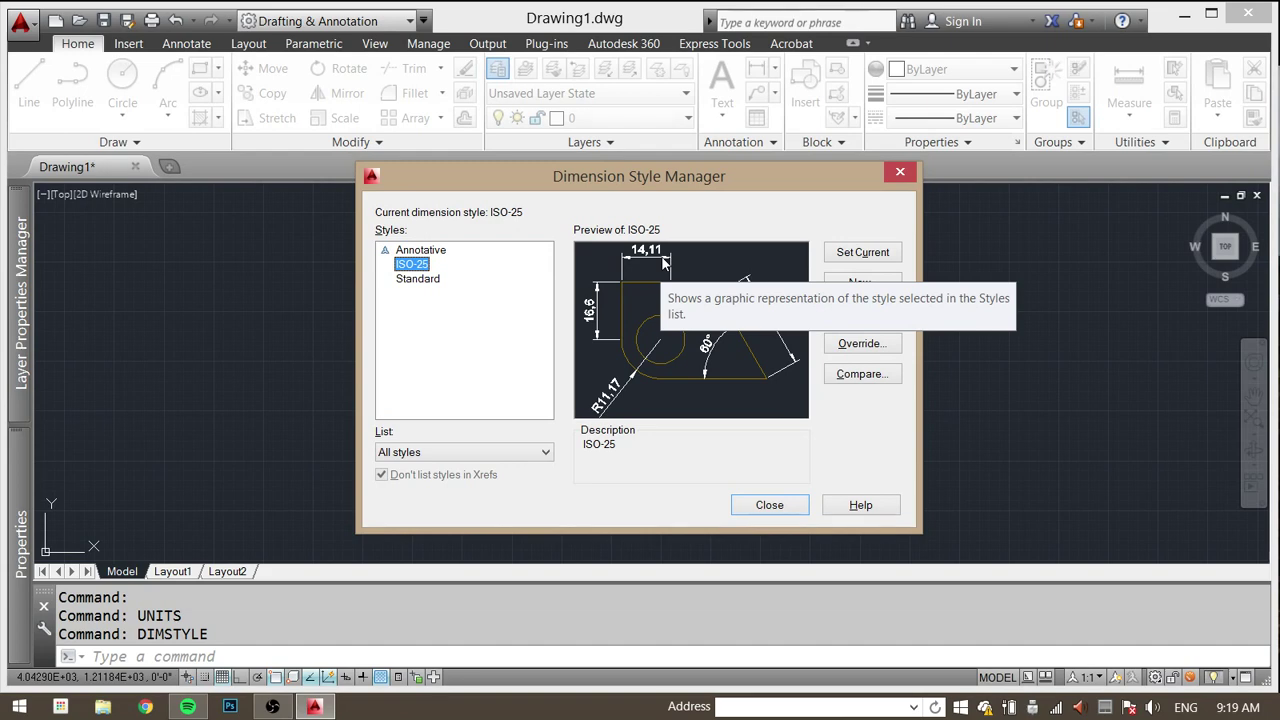
click(871, 286)
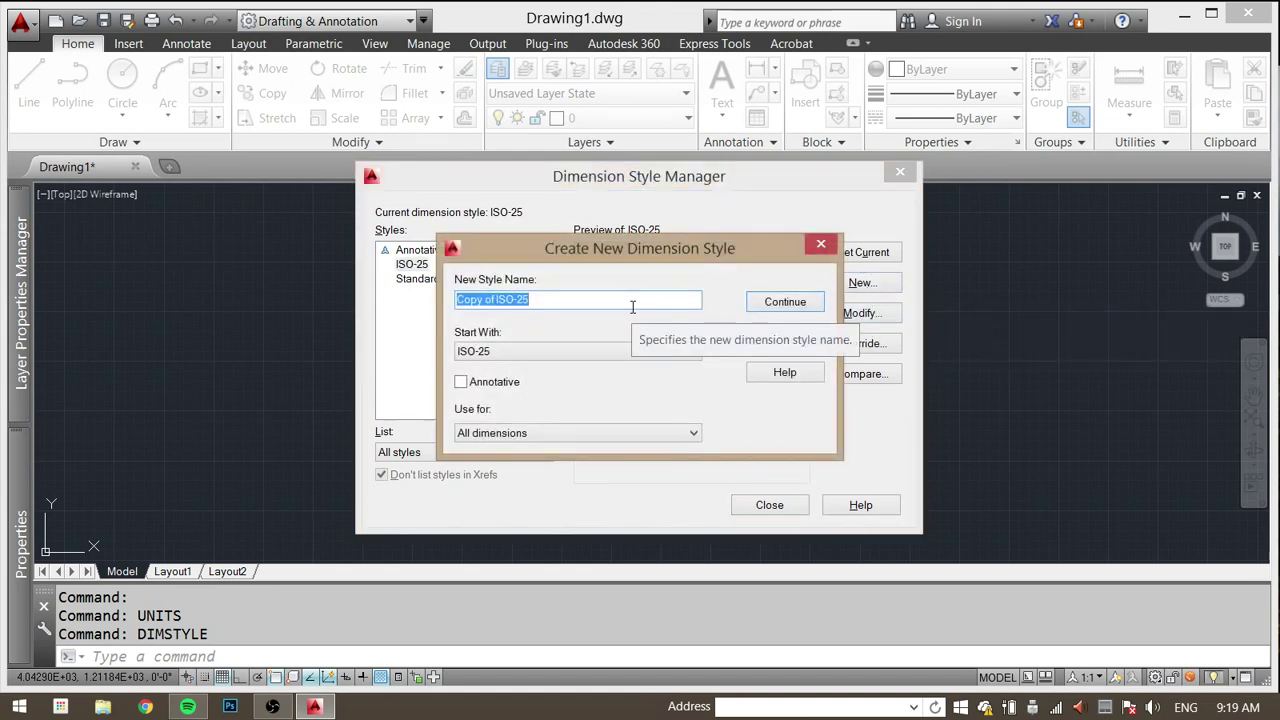
click(666, 352)
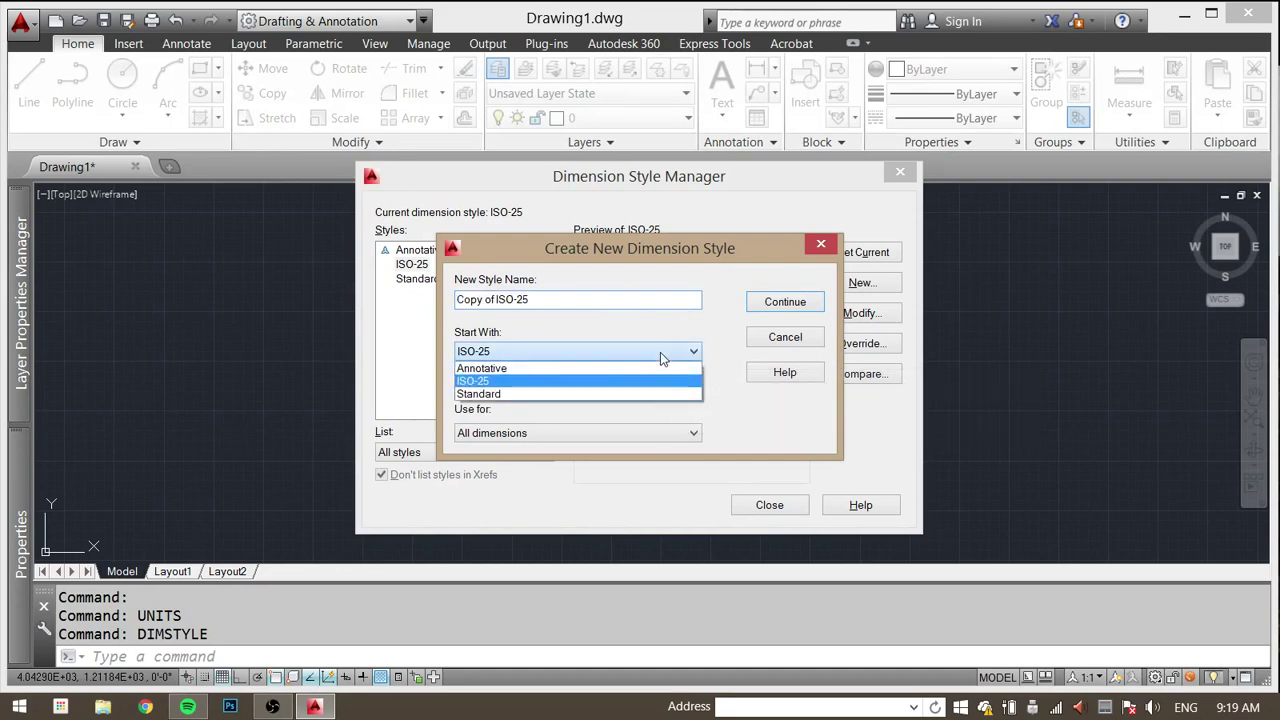
click(576, 396)
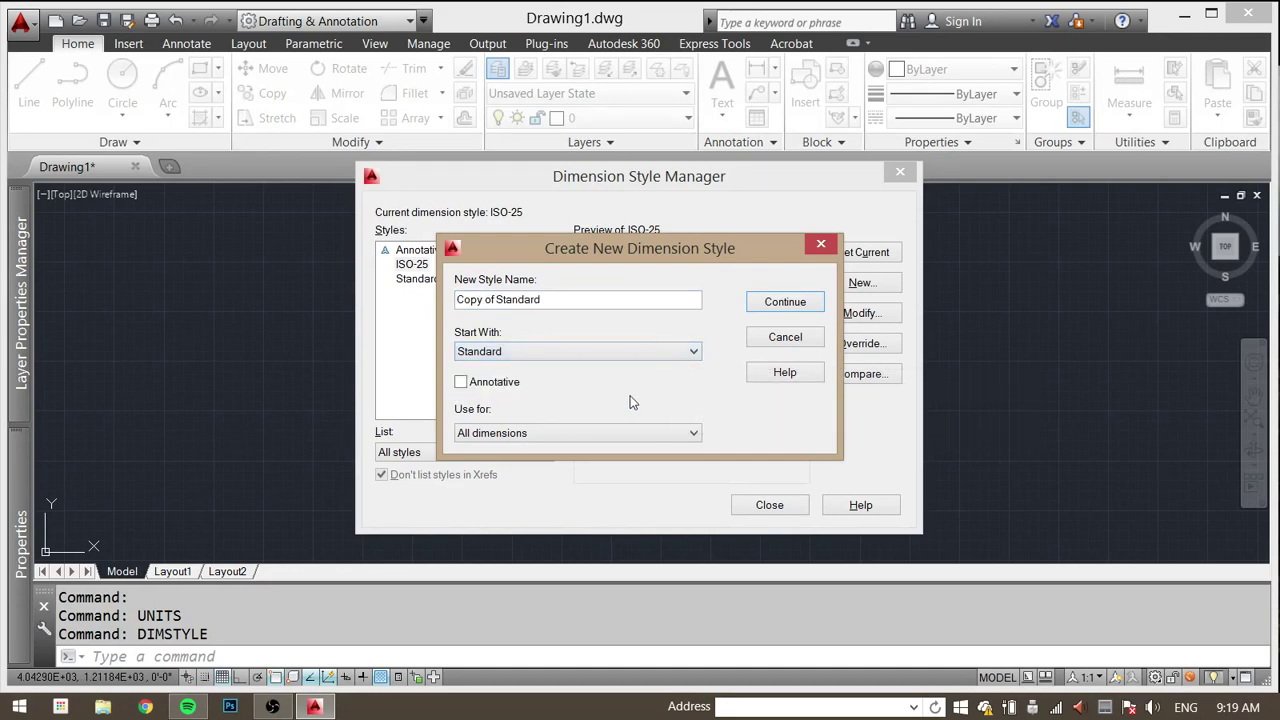
click(784, 302)
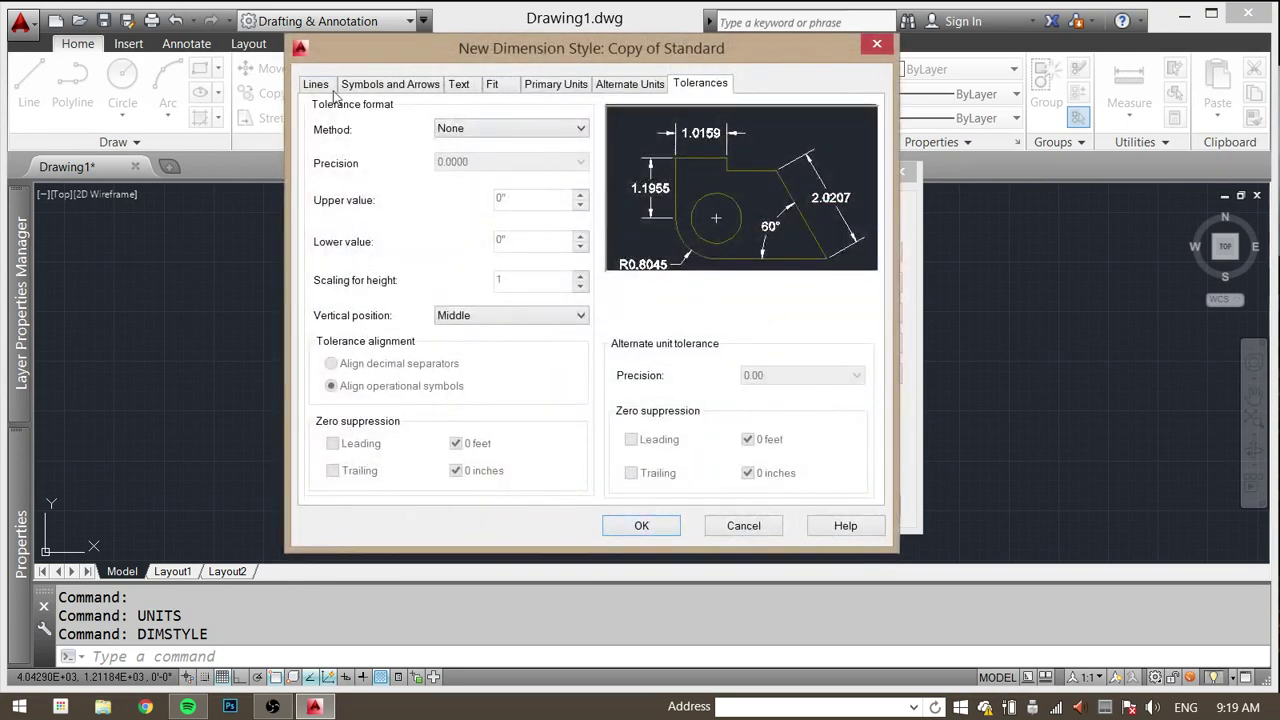
Step: Set the dimension lines' color, linetype and lineweight to ByLayer in the new dimension style
click(316, 85)
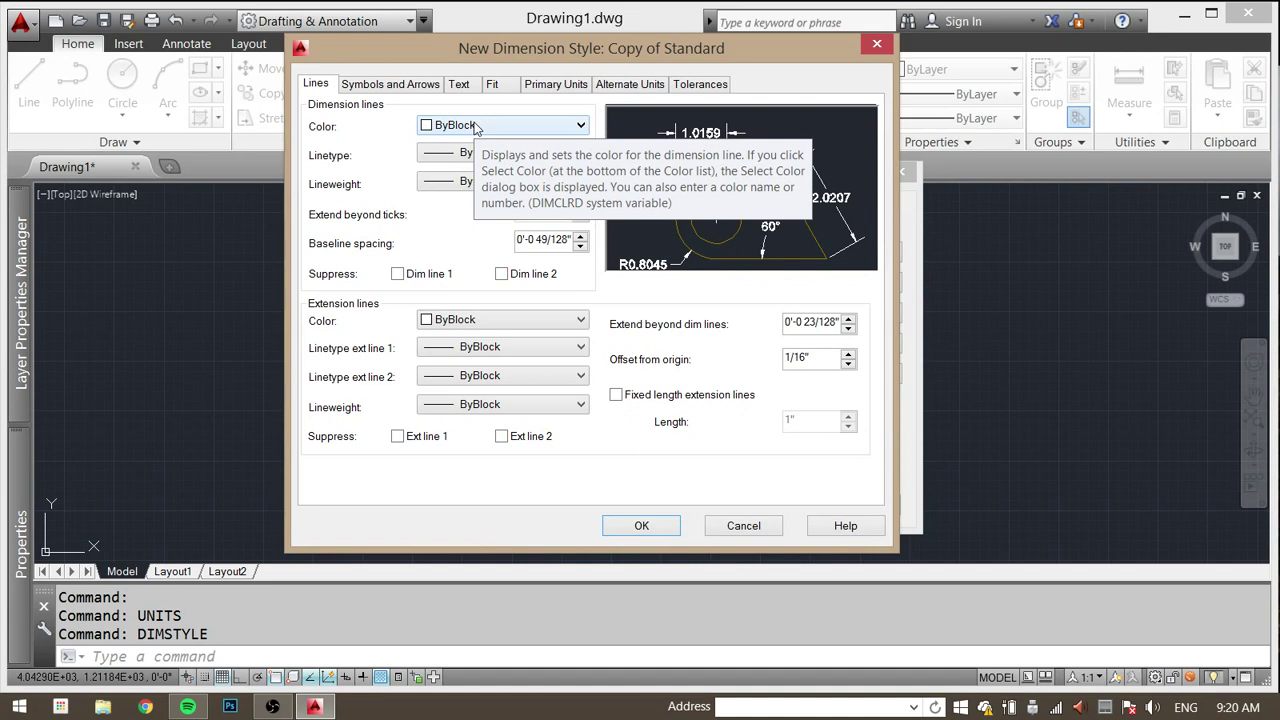
click(475, 126)
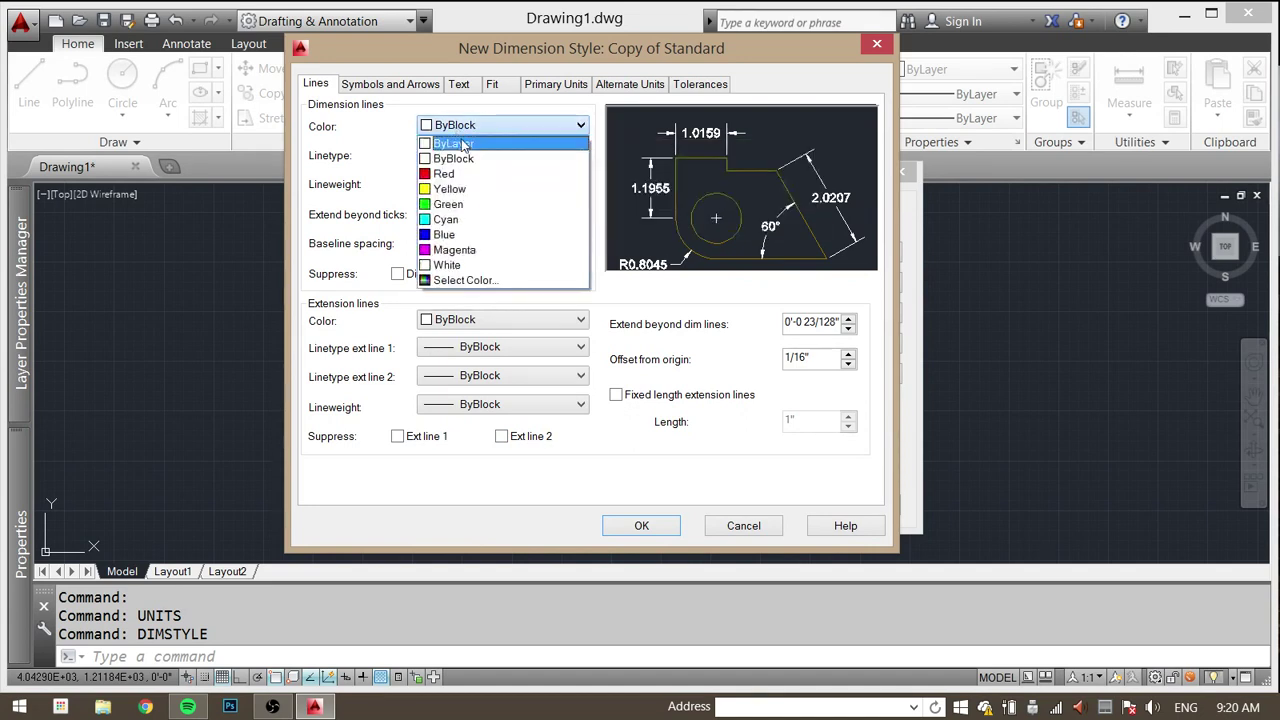
click(465, 145)
click(500, 154)
click(465, 164)
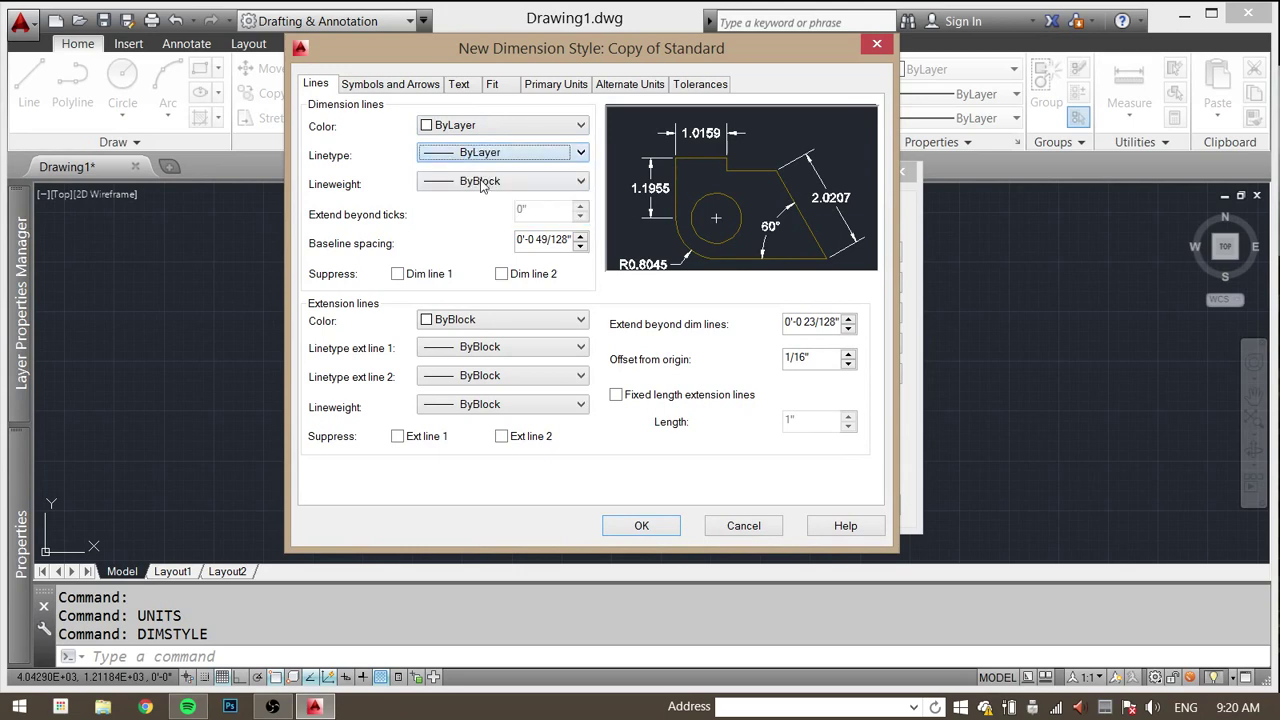
click(480, 183)
click(488, 198)
Step: Set the extension lines' color, both linetypes and lineweight to ByLayer
click(502, 320)
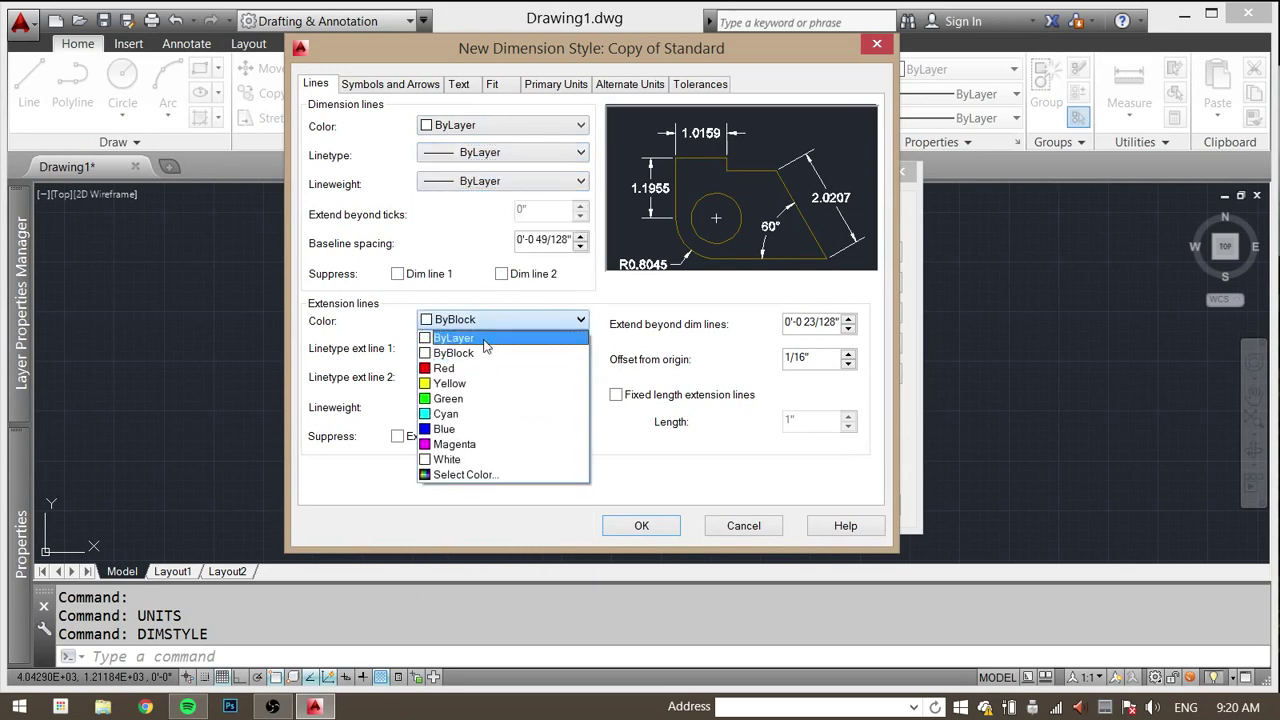
click(485, 340)
click(500, 348)
click(480, 362)
click(490, 376)
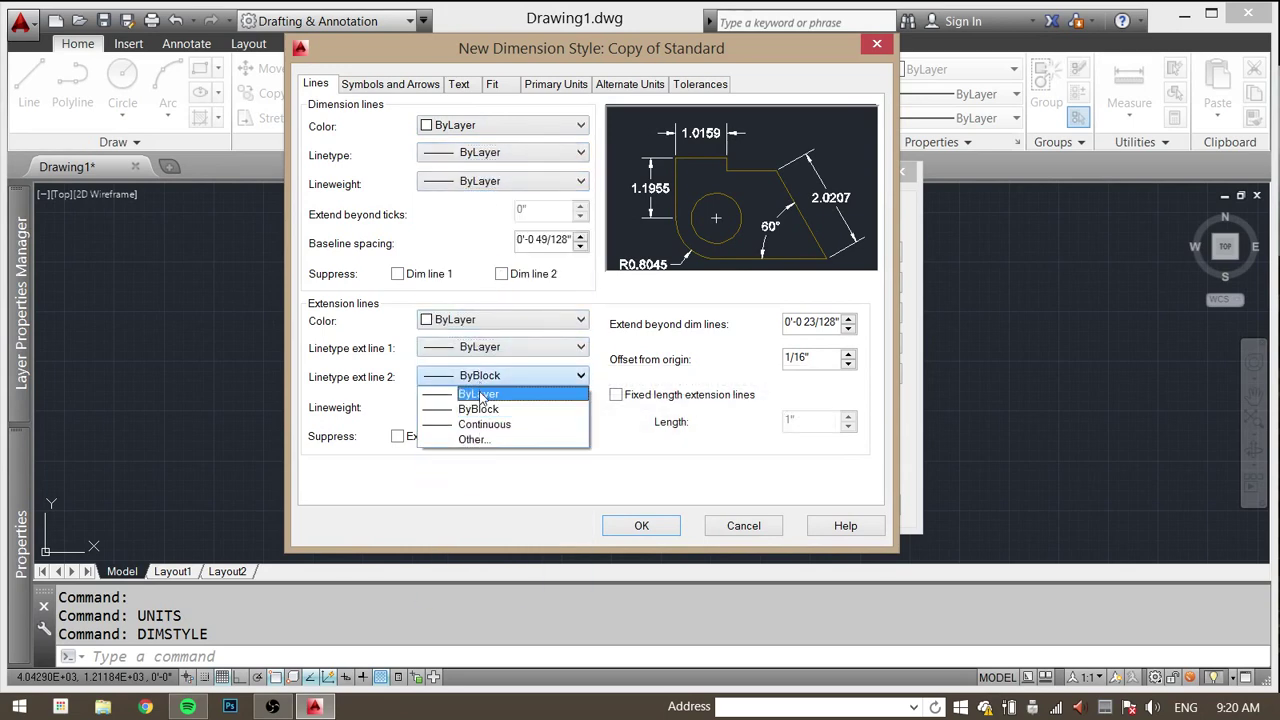
click(480, 394)
click(500, 407)
click(480, 6)
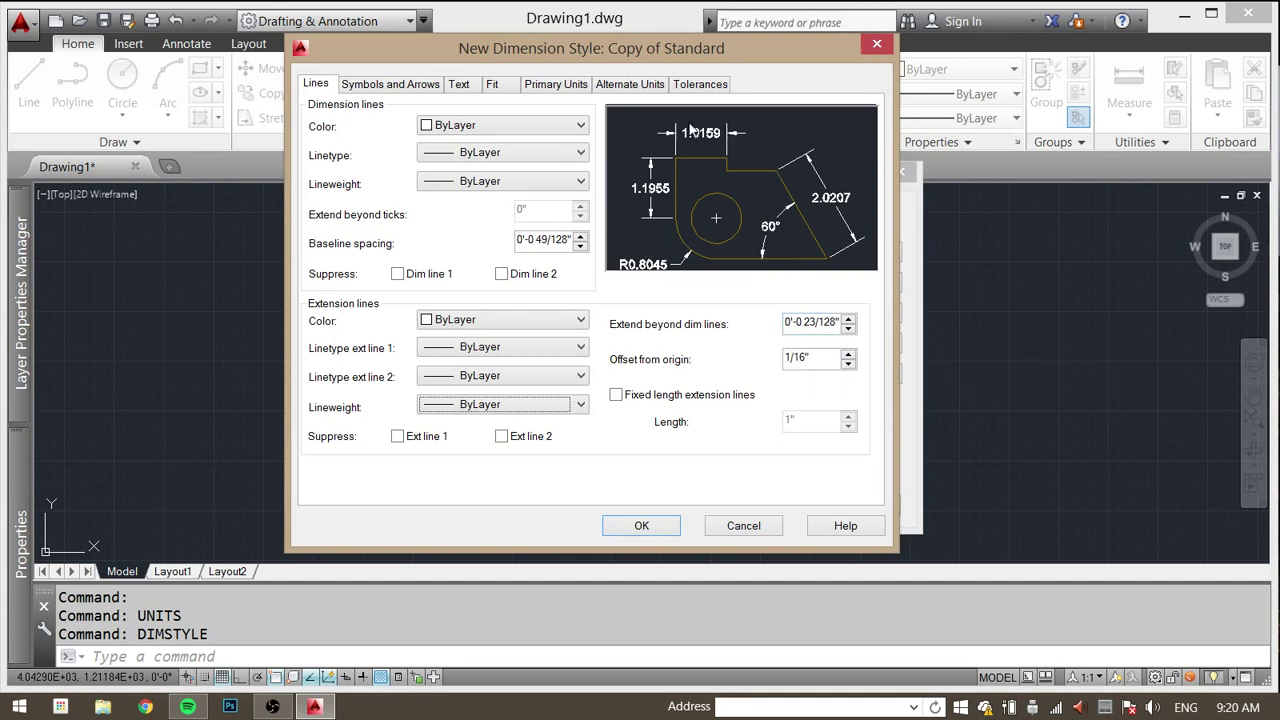
Step: Set the extension lines to extend 1/4" beyond the dimension lines and offset 1/4" from the origin
double_click(832, 320)
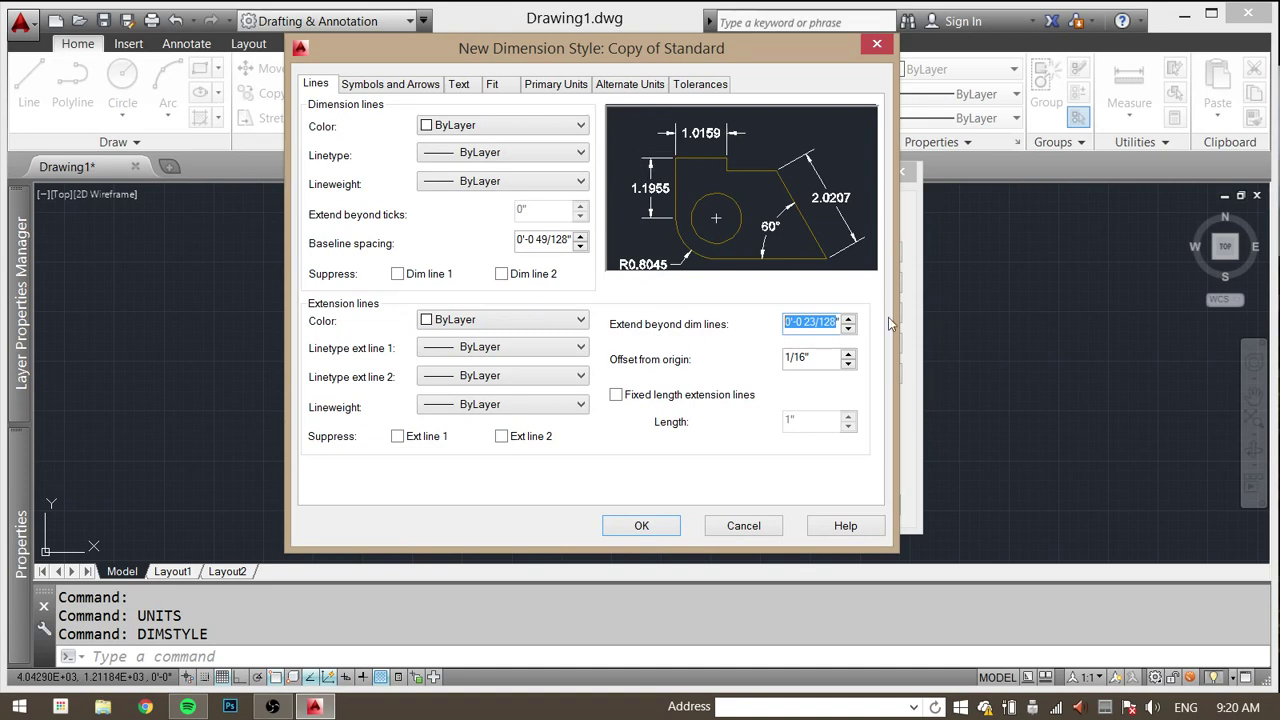
text(1/4")
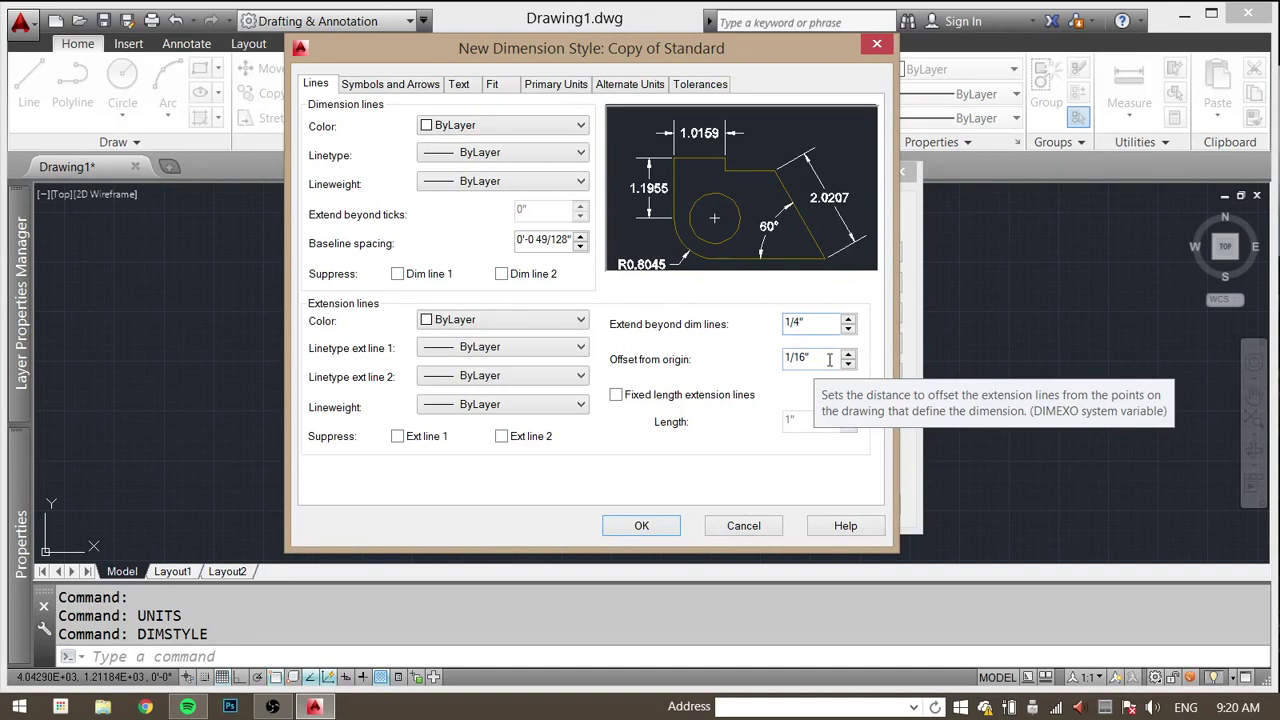
key(Tab)
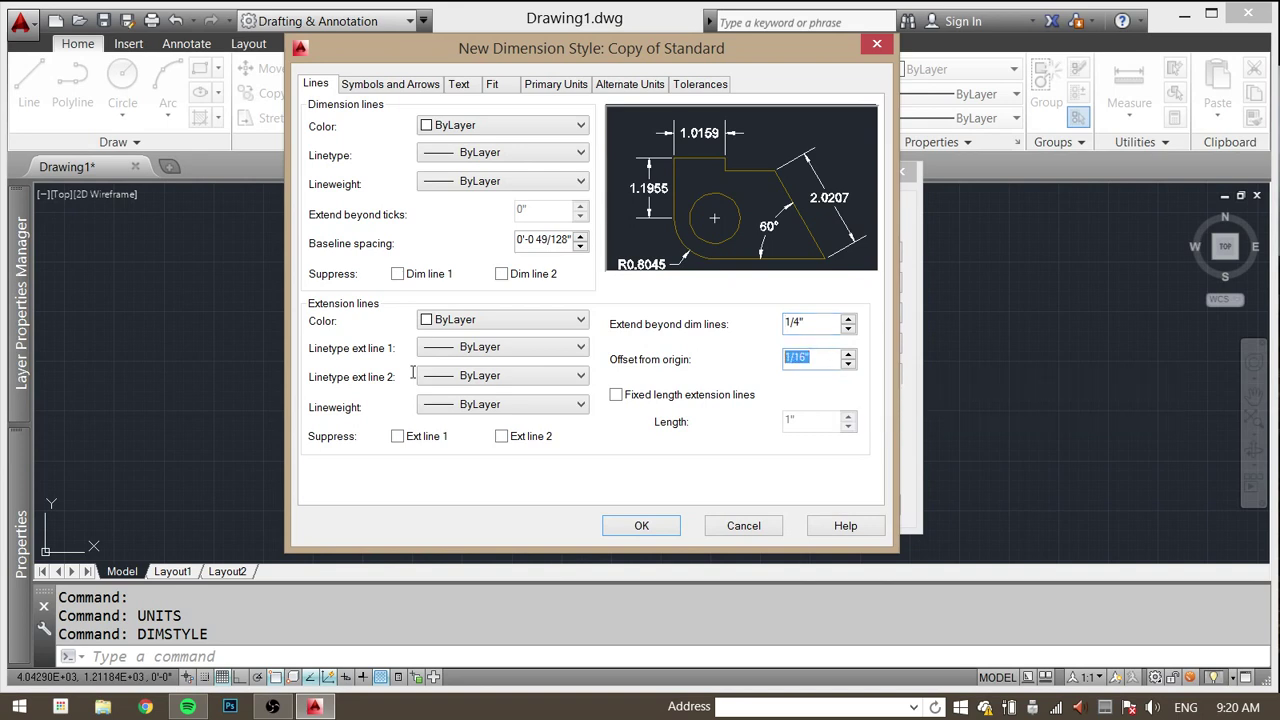
text(1/4")
Step: Change the first and second arrowheads to Architectural tick and set the arrow size to 1/4"
click(389, 88)
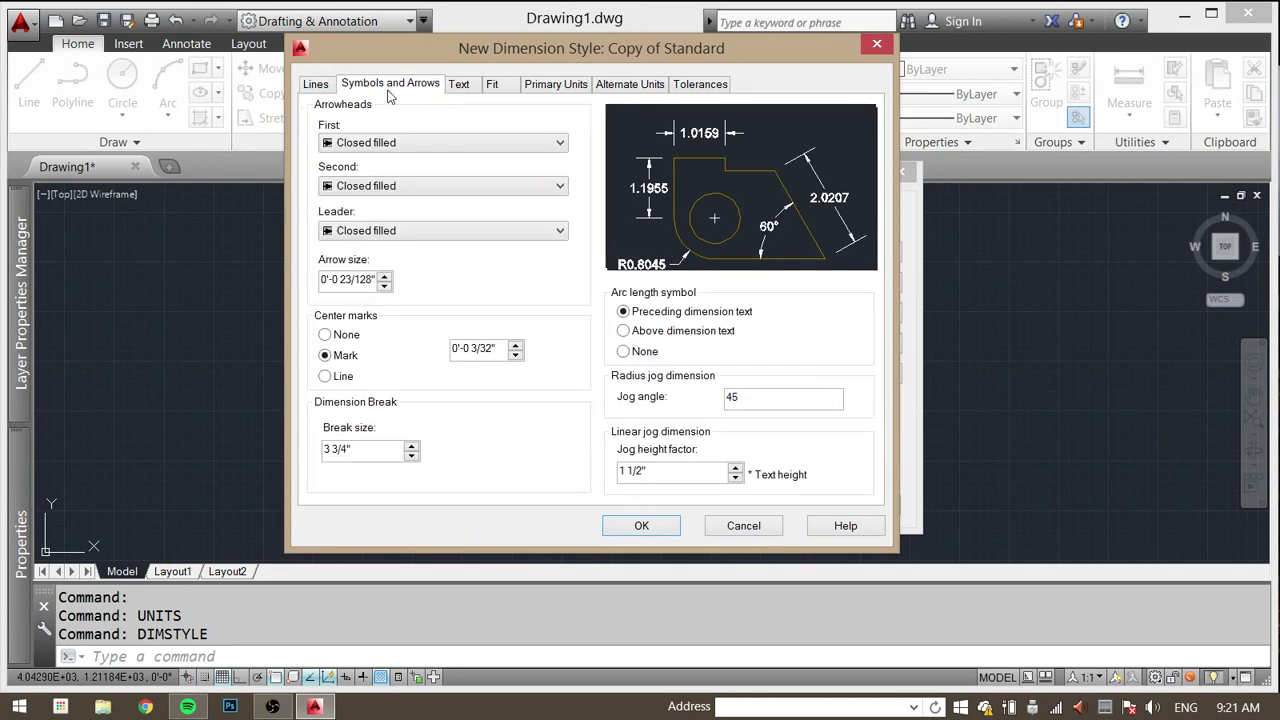
click(414, 143)
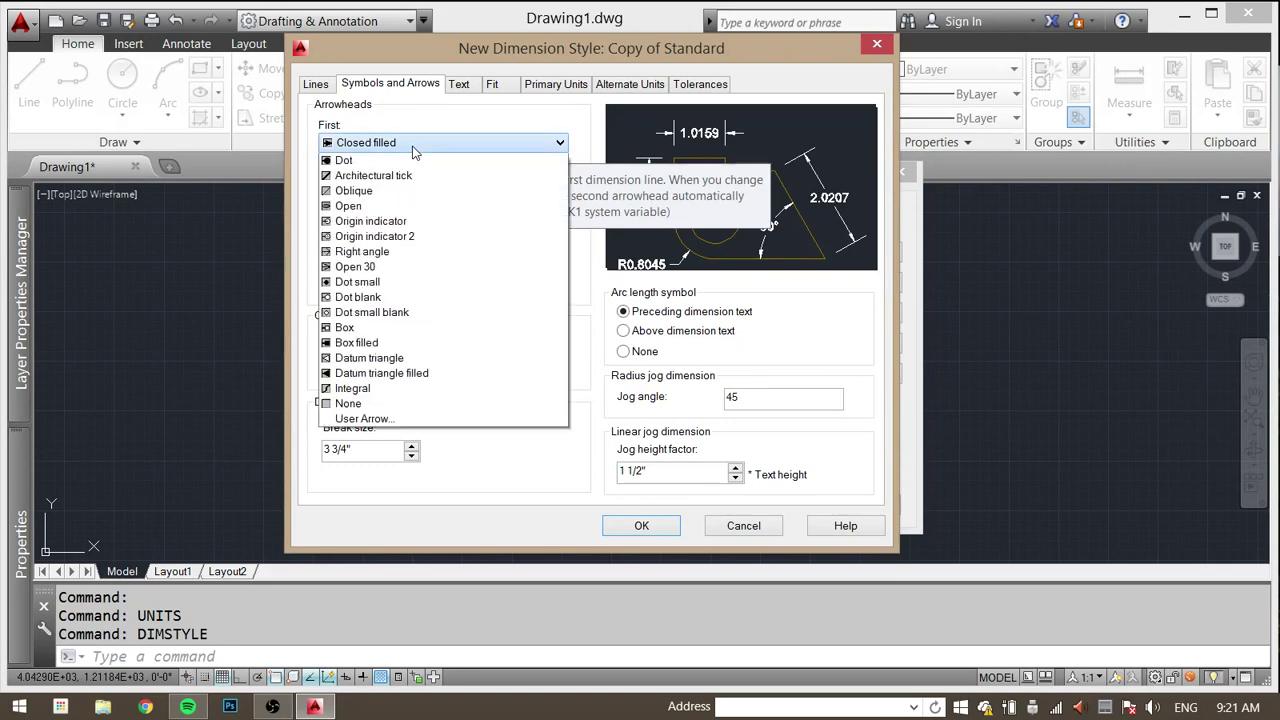
click(398, 224)
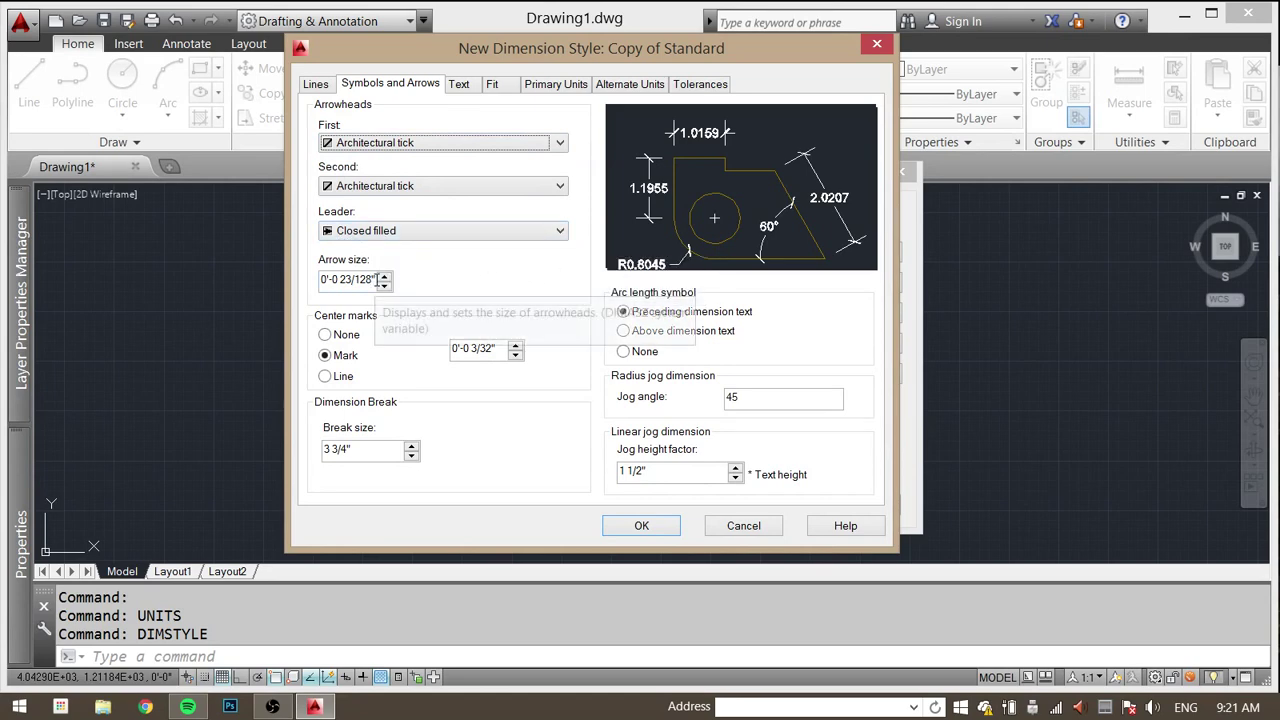
drag(371, 281, 156, 247)
text(1/4")
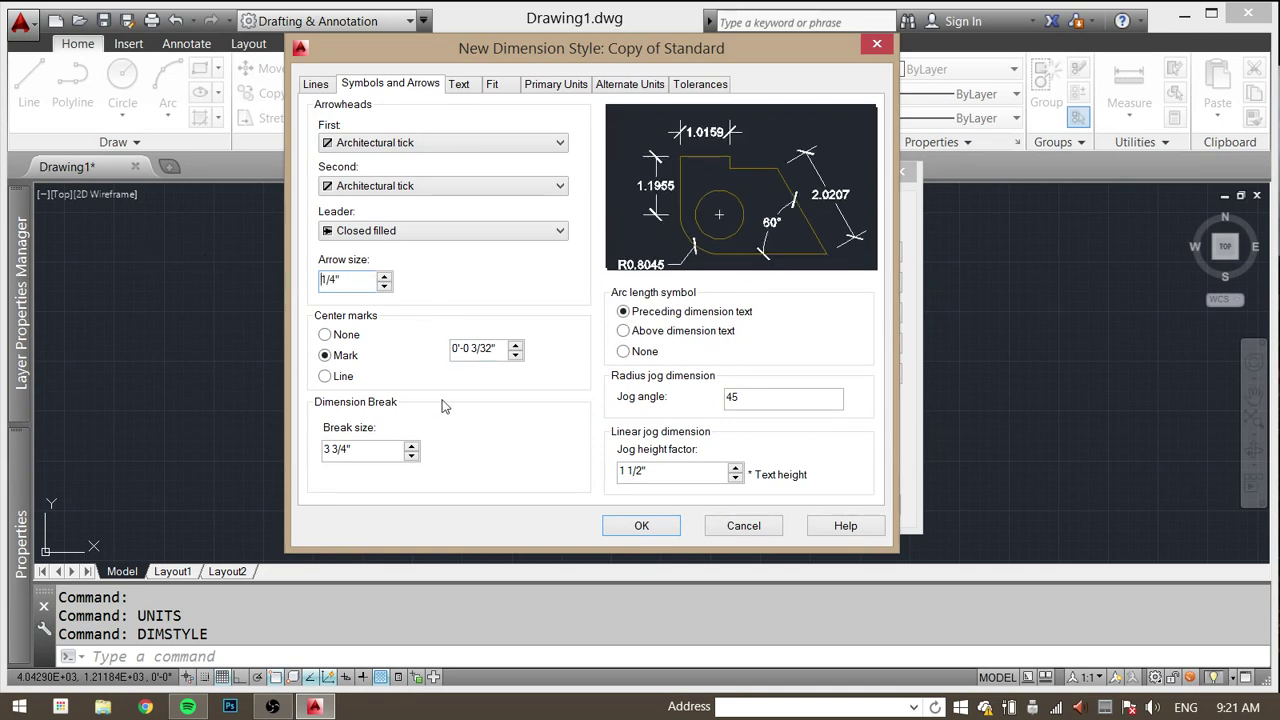
Step: Set the center mark size to 1/4"
drag(499, 348, 148, 318)
key(BackSpace)
text(1/4")
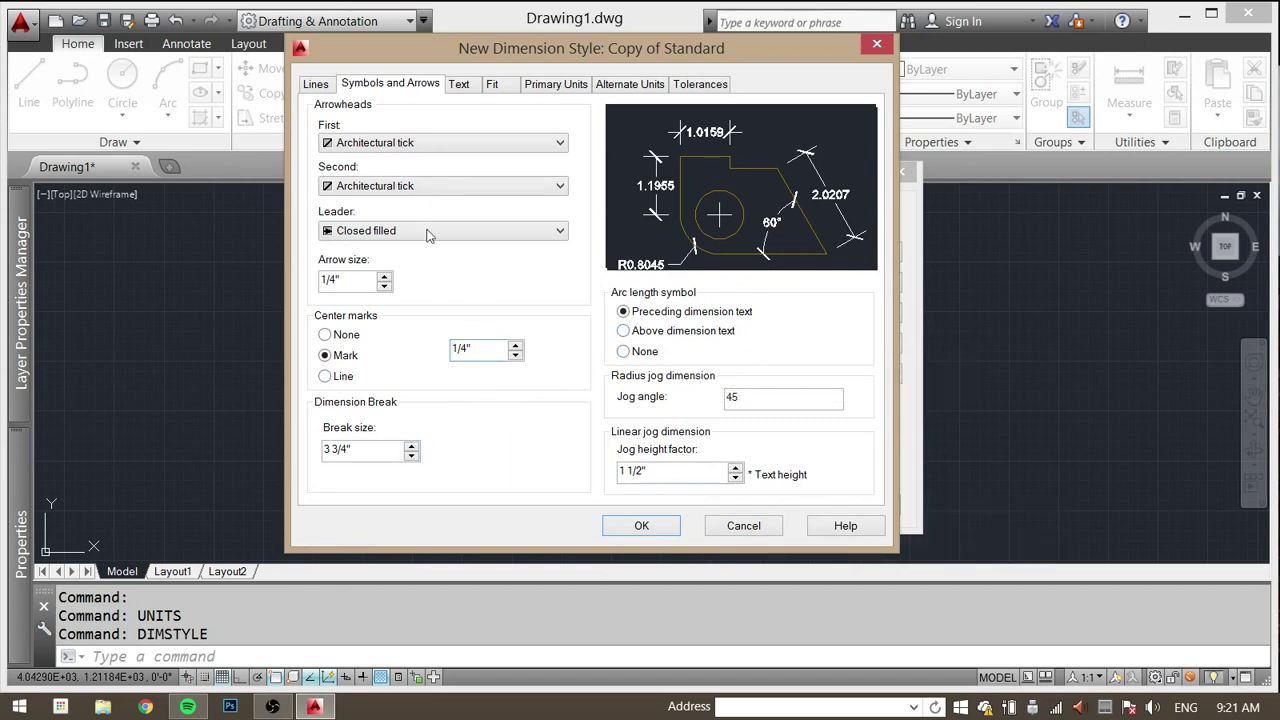
Step: Review the font settings of the Standard text style used for the dimension text, leaving without applying changes
click(463, 87)
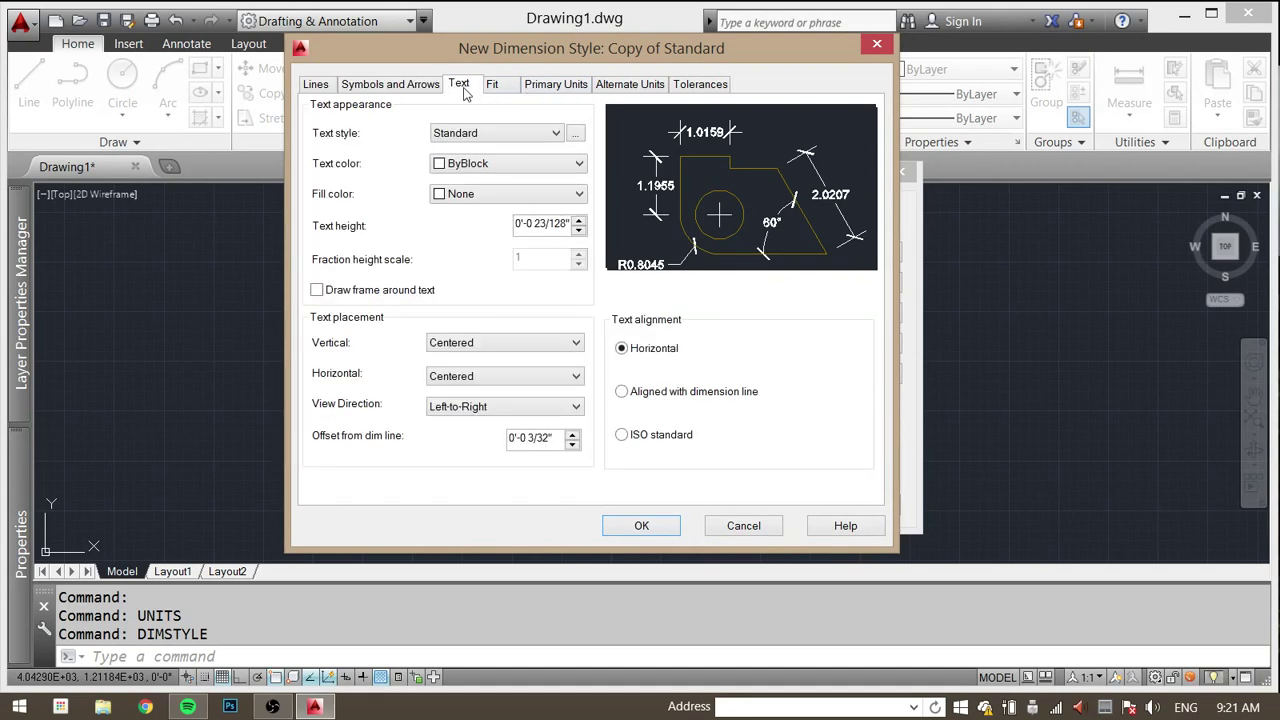
click(576, 136)
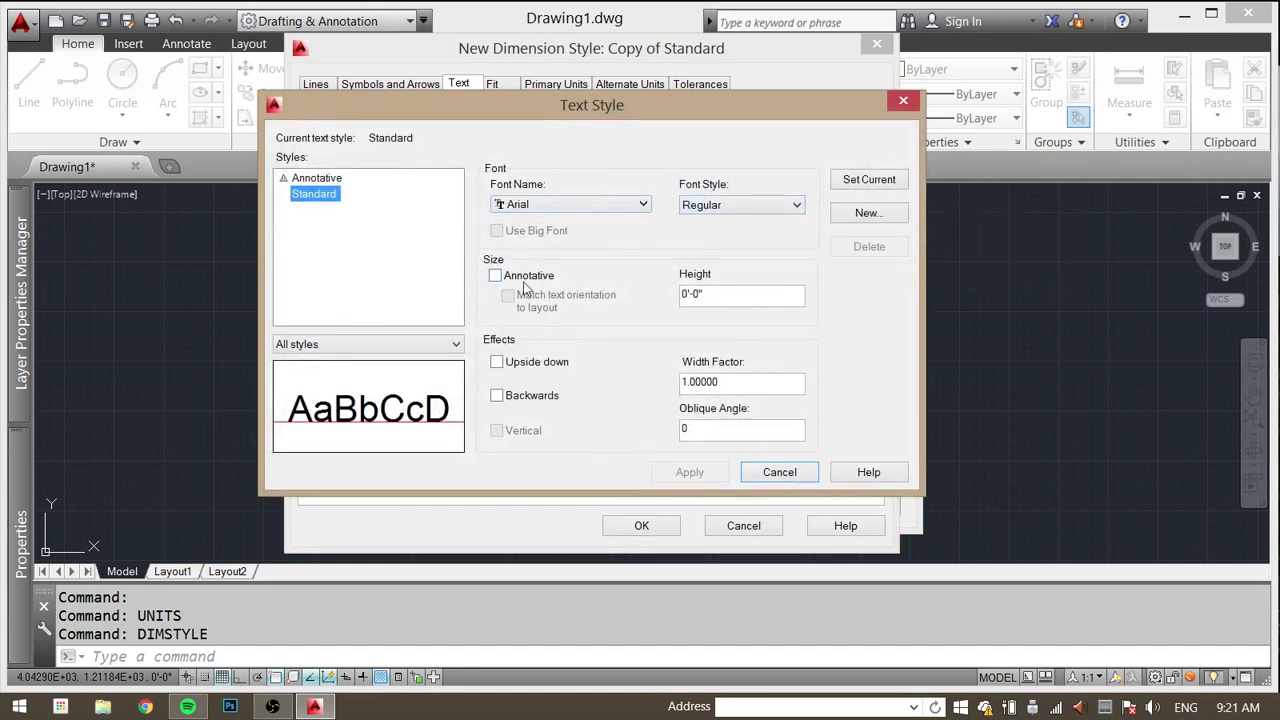
click(596, 204)
click(642, 182)
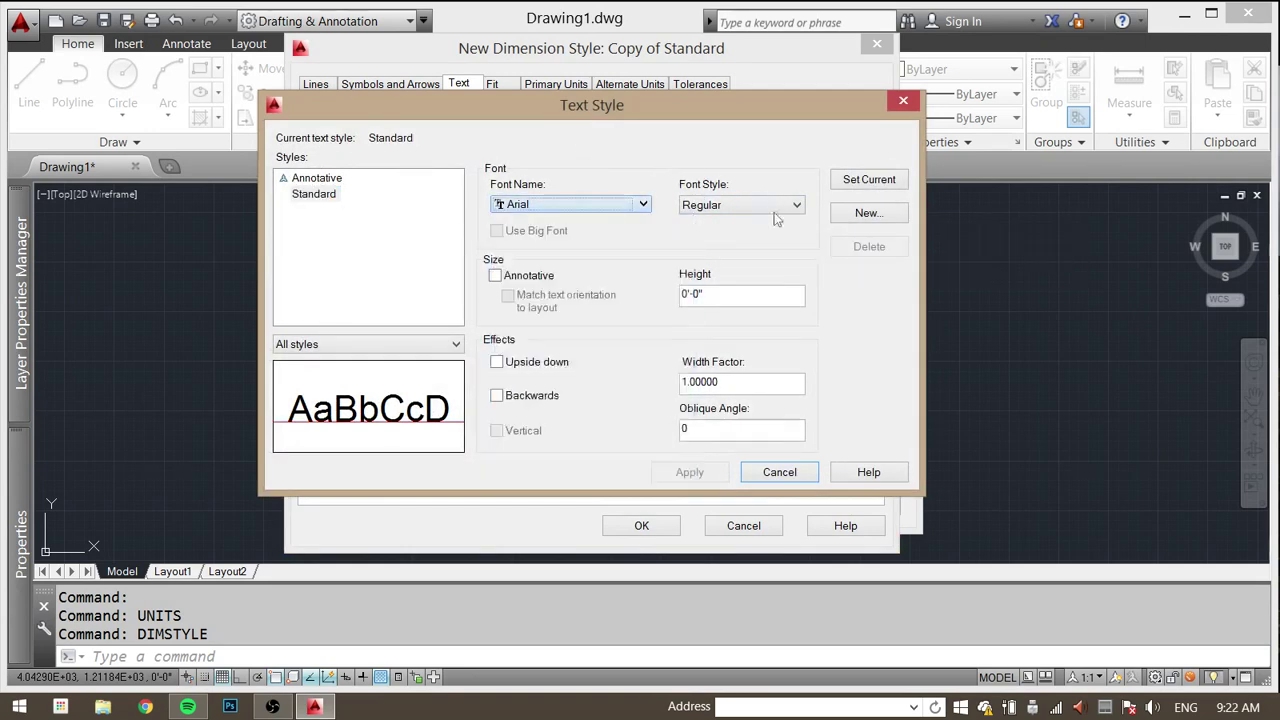
click(779, 472)
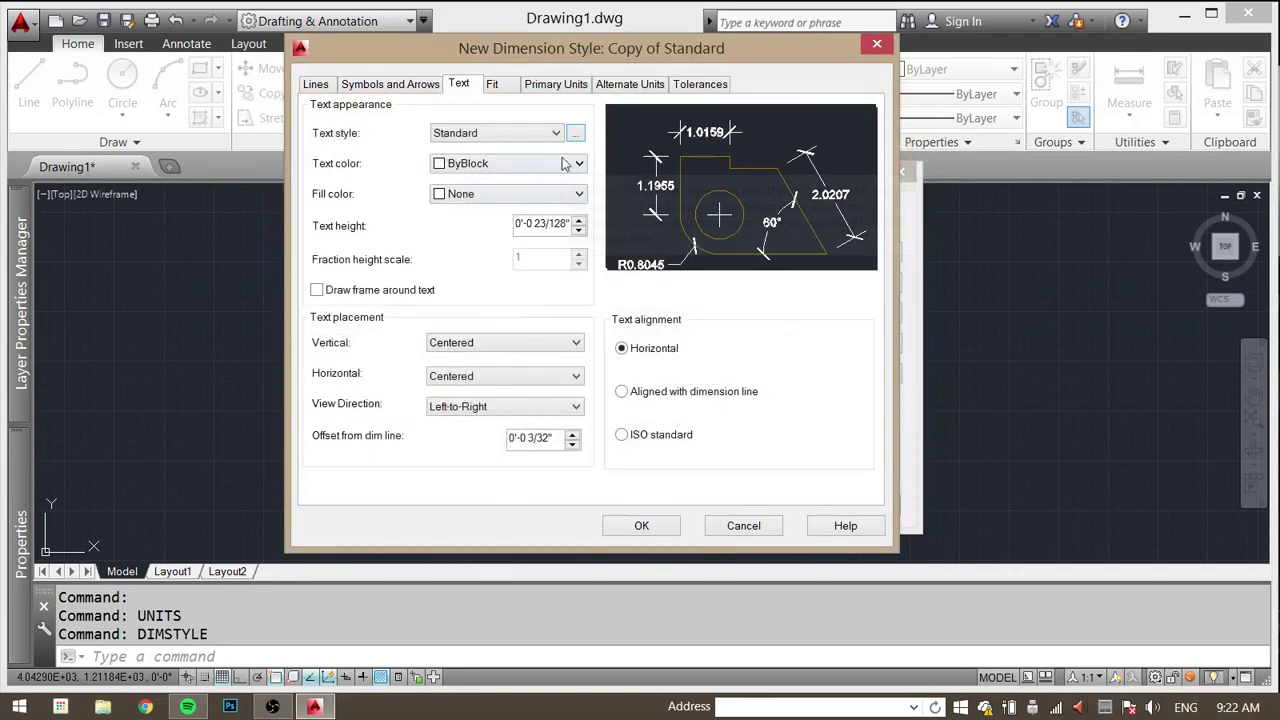
Step: Set the dimension text color to ByLayer
click(518, 166)
click(491, 186)
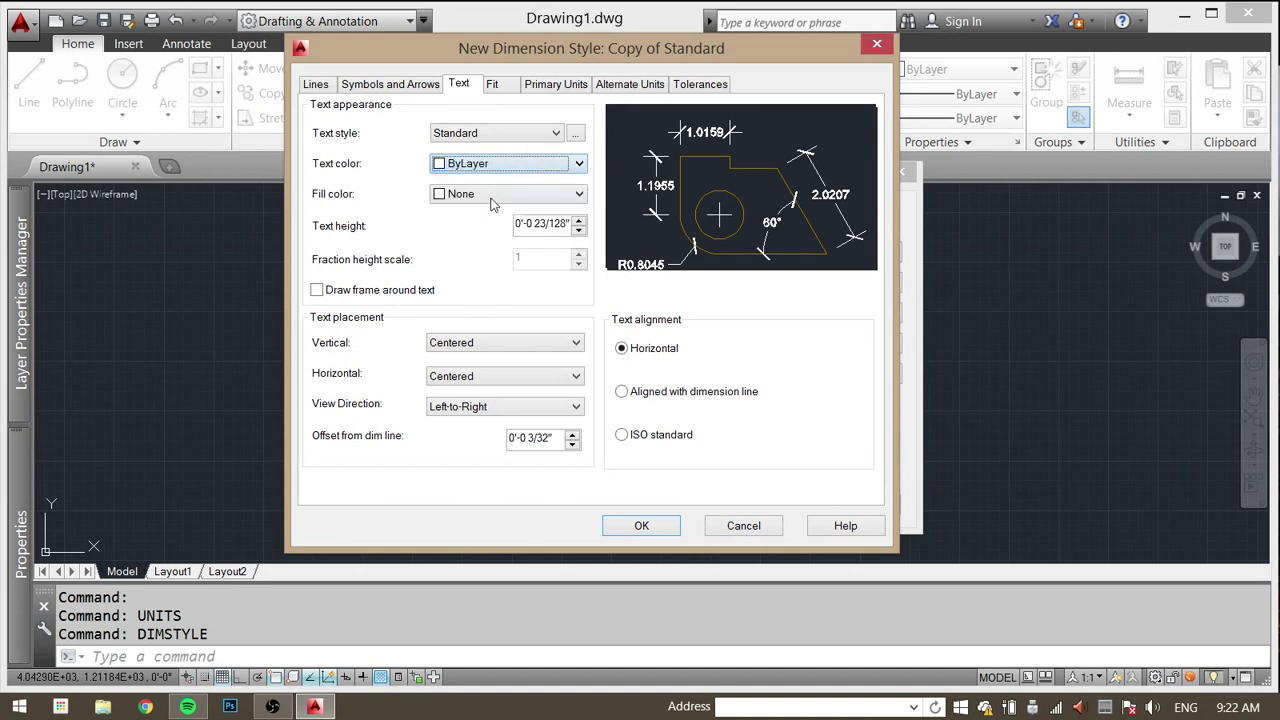
Step: Try a red fill color behind the dimension text and return the fill color to None
click(490, 196)
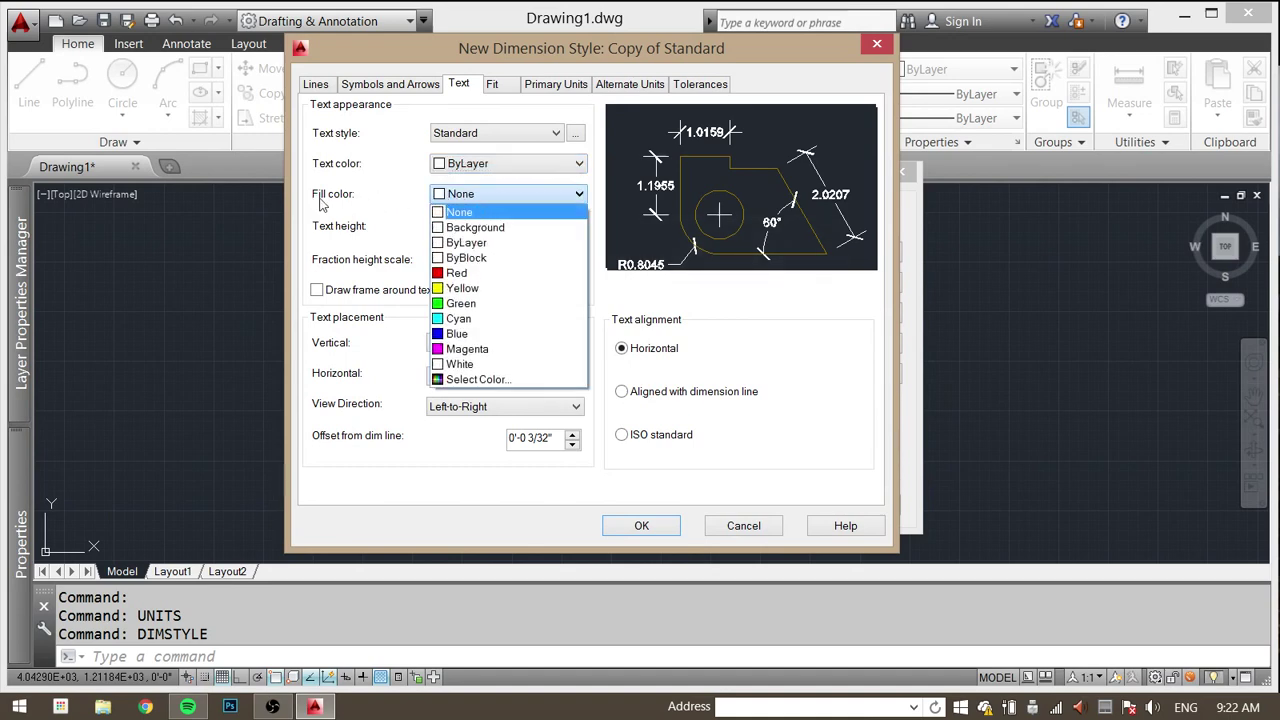
click(366, 194)
click(453, 197)
click(460, 277)
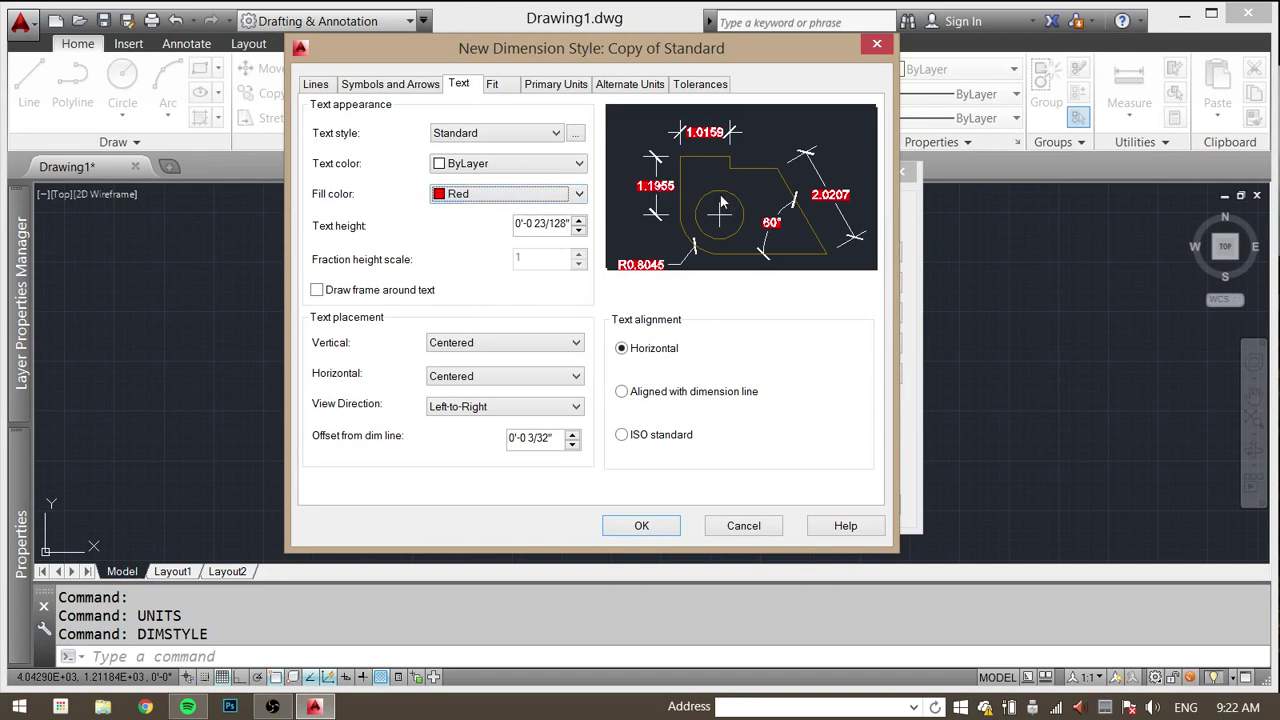
click(484, 196)
click(466, 209)
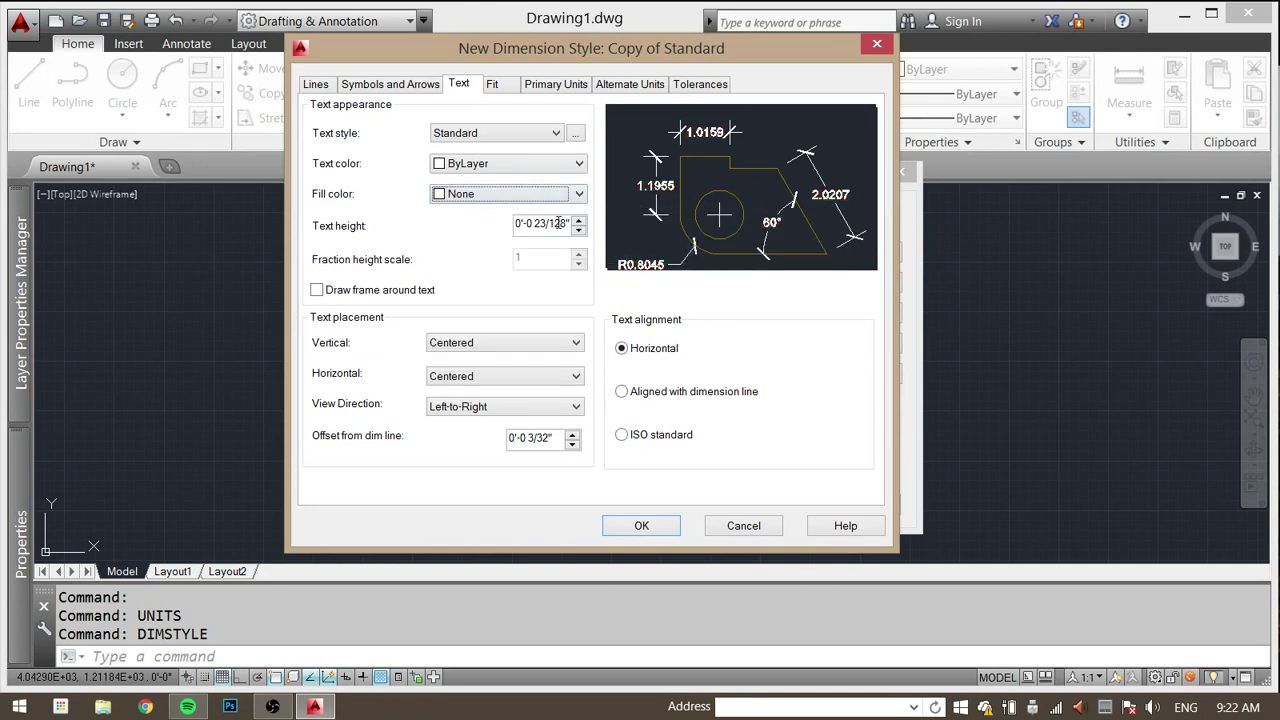
Step: Set the dimension text height to 1/4"
drag(557, 223, 516, 223)
key(BackSpace)
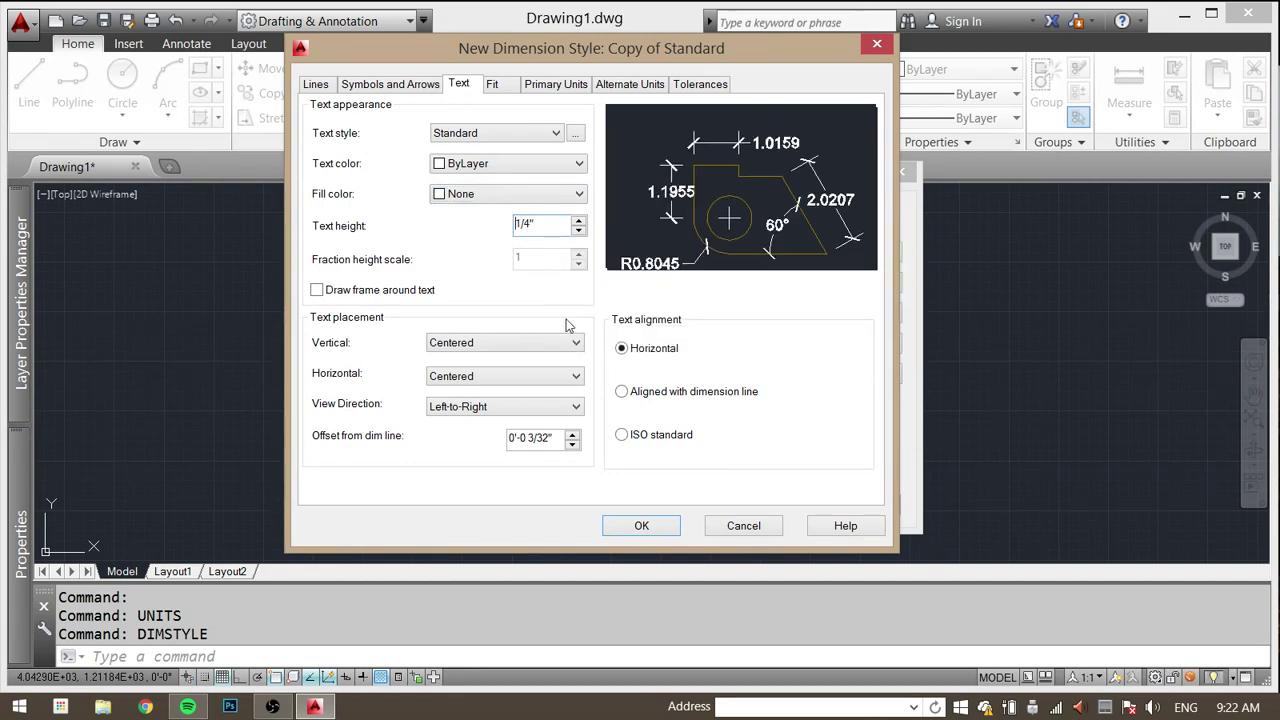
Step: Try a frame around the text and alignment with the dimension line, returning to unframed, horizontal text
click(487, 290)
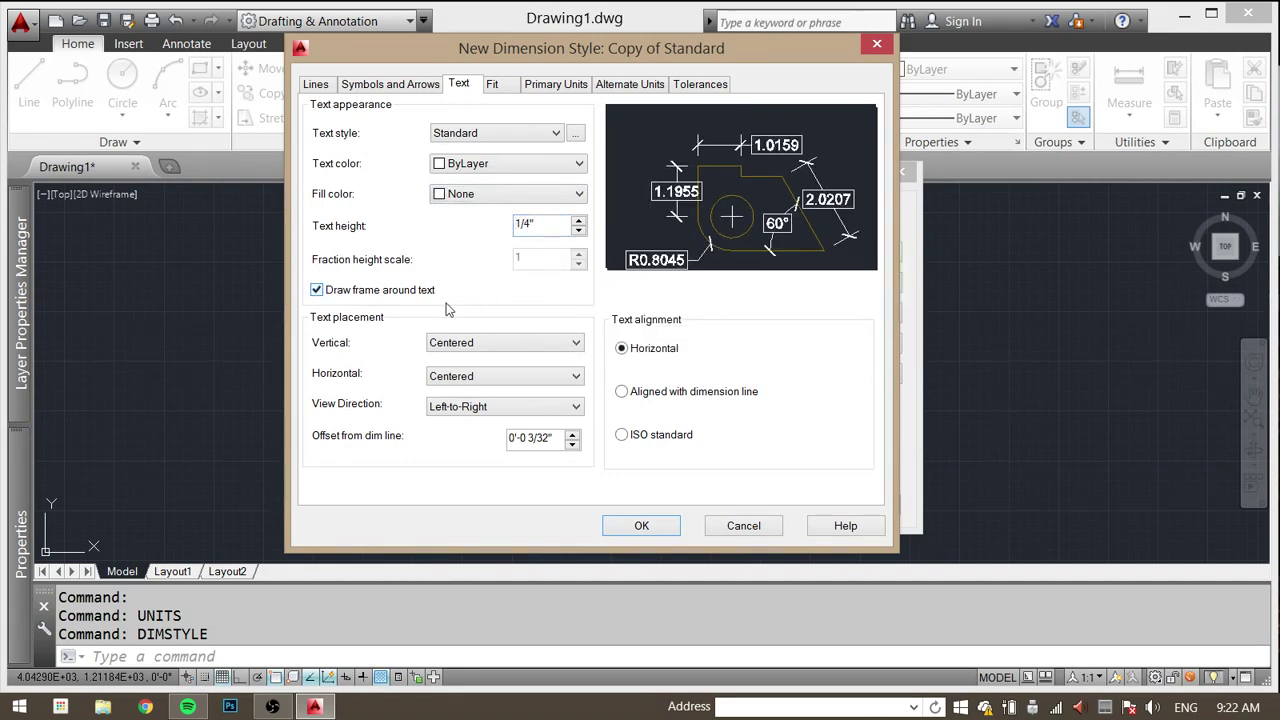
click(337, 296)
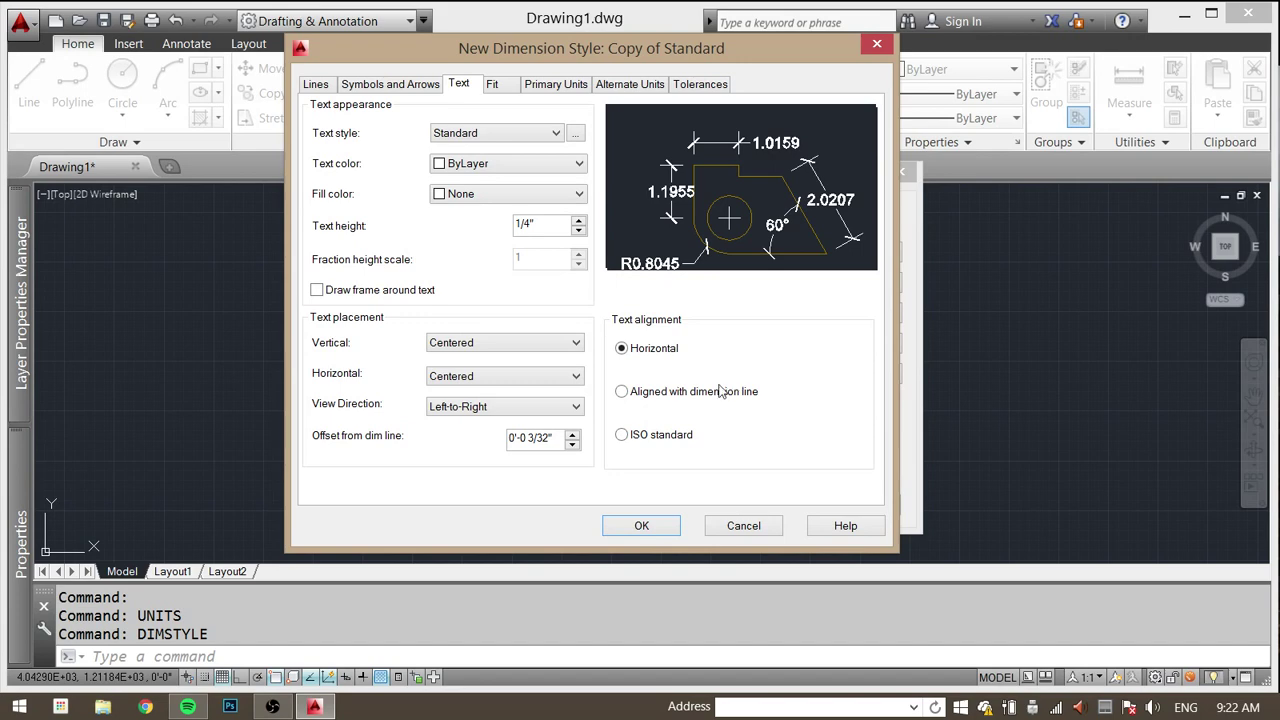
click(623, 396)
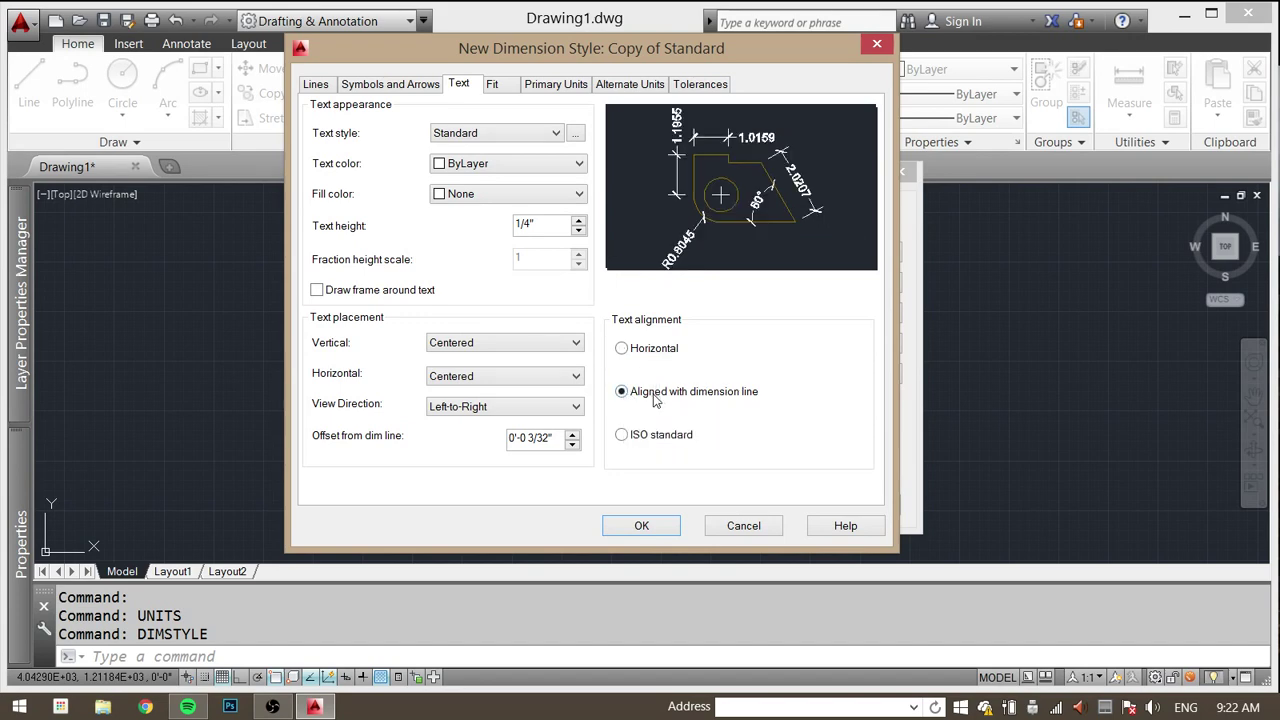
click(622, 349)
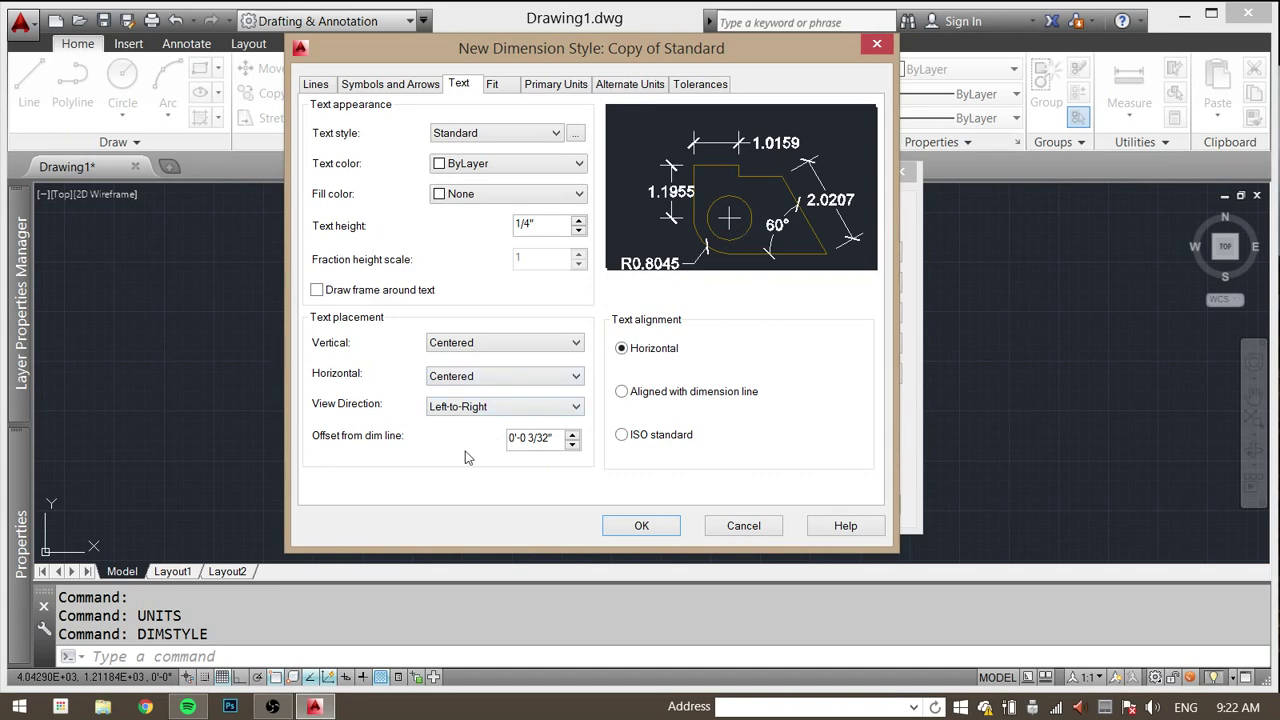
Step: Set the text offset from the dimension line to 1/4"
drag(557, 439, 333, 382)
text(.2)
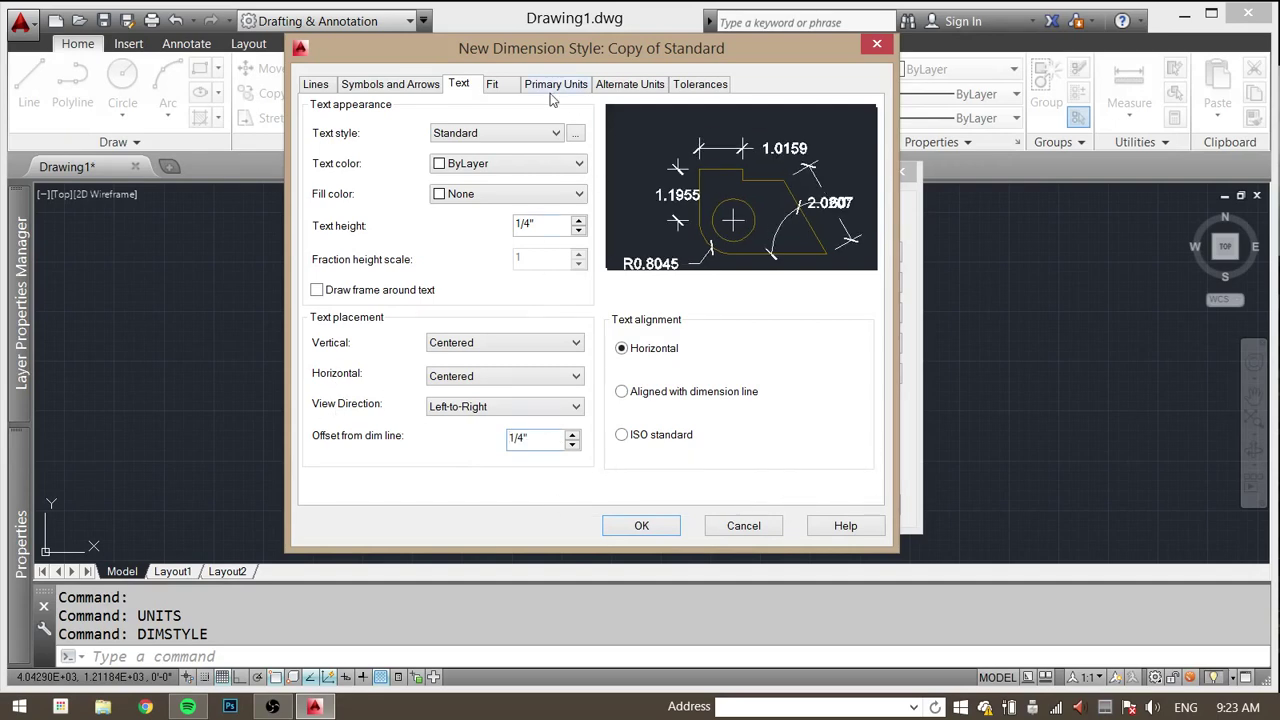
Step: Set the fit options to move text outside the extension lines first and place displaced text over the dimension line without a leader
click(494, 87)
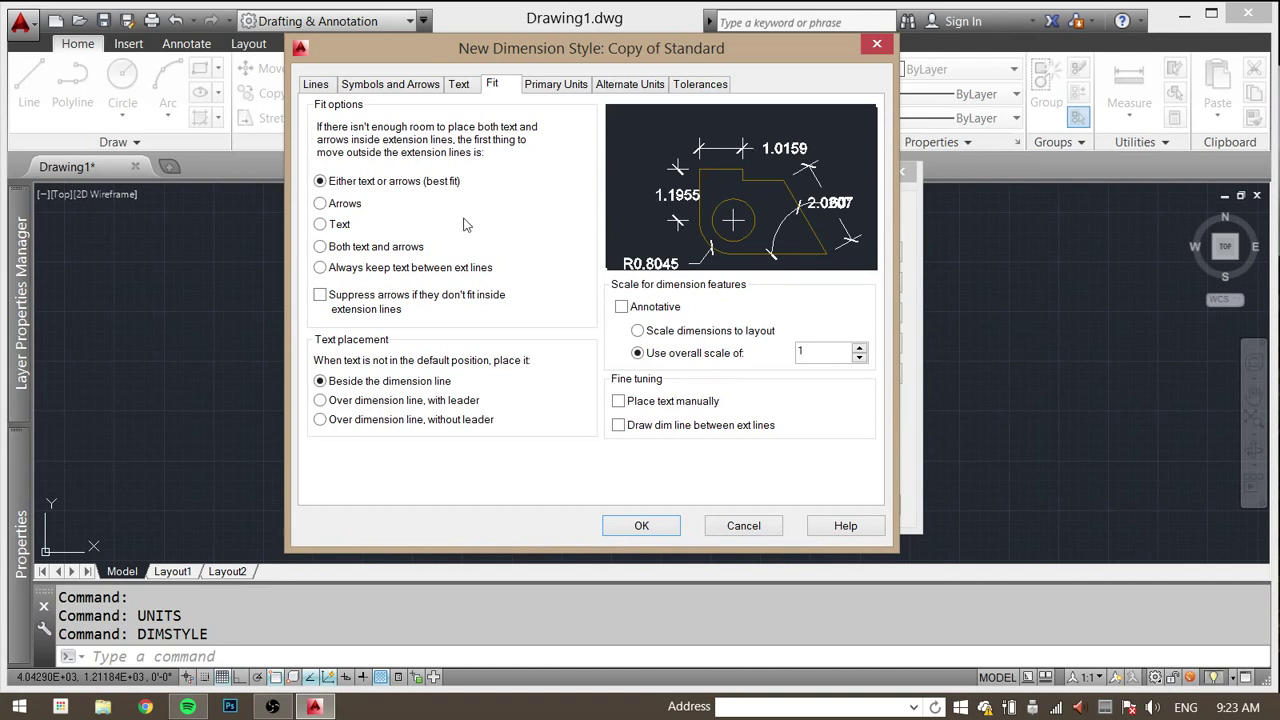
click(320, 224)
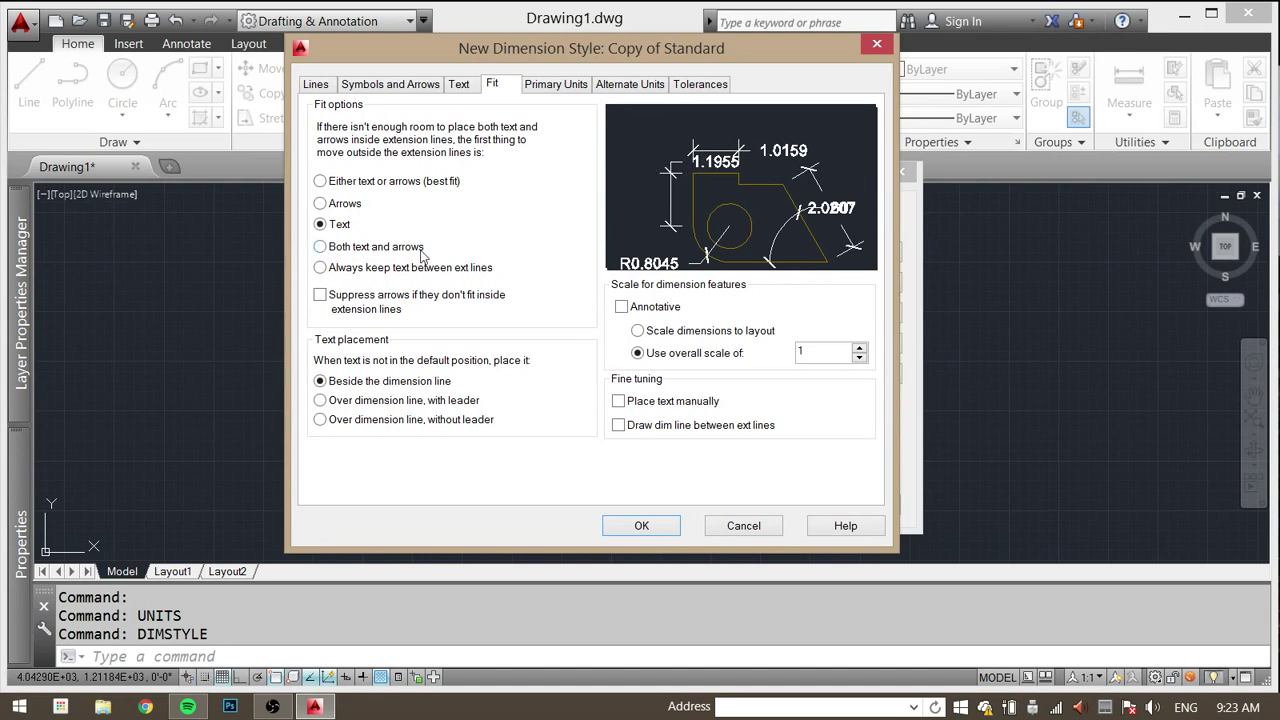
click(320, 400)
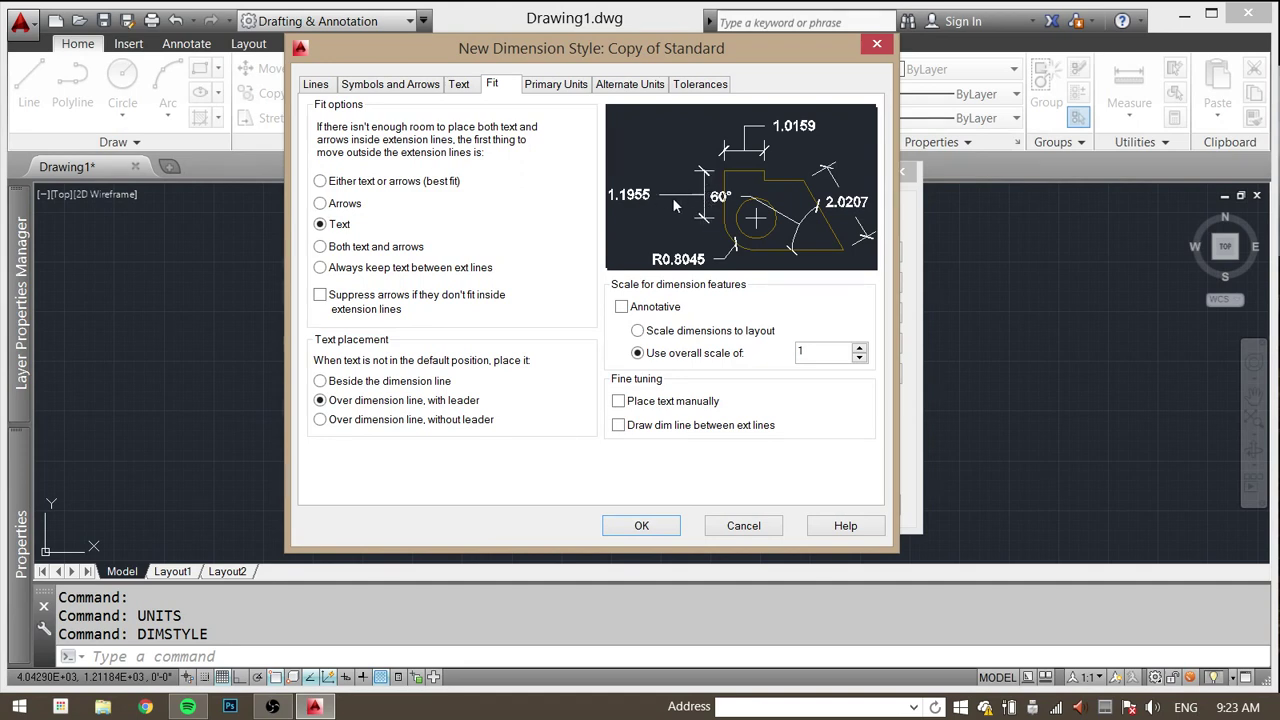
click(320, 421)
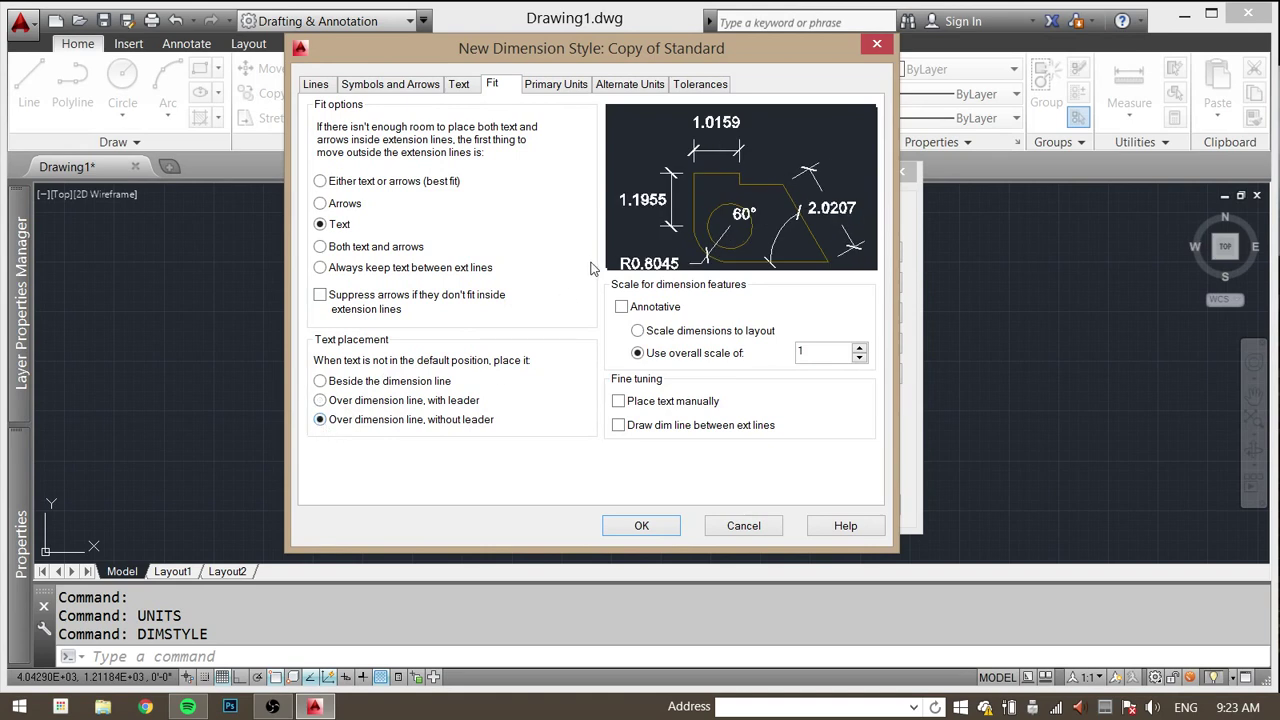
Step: Set the primary linear dimension units to Architectural with a precision of 0'-0 1/32"
click(555, 88)
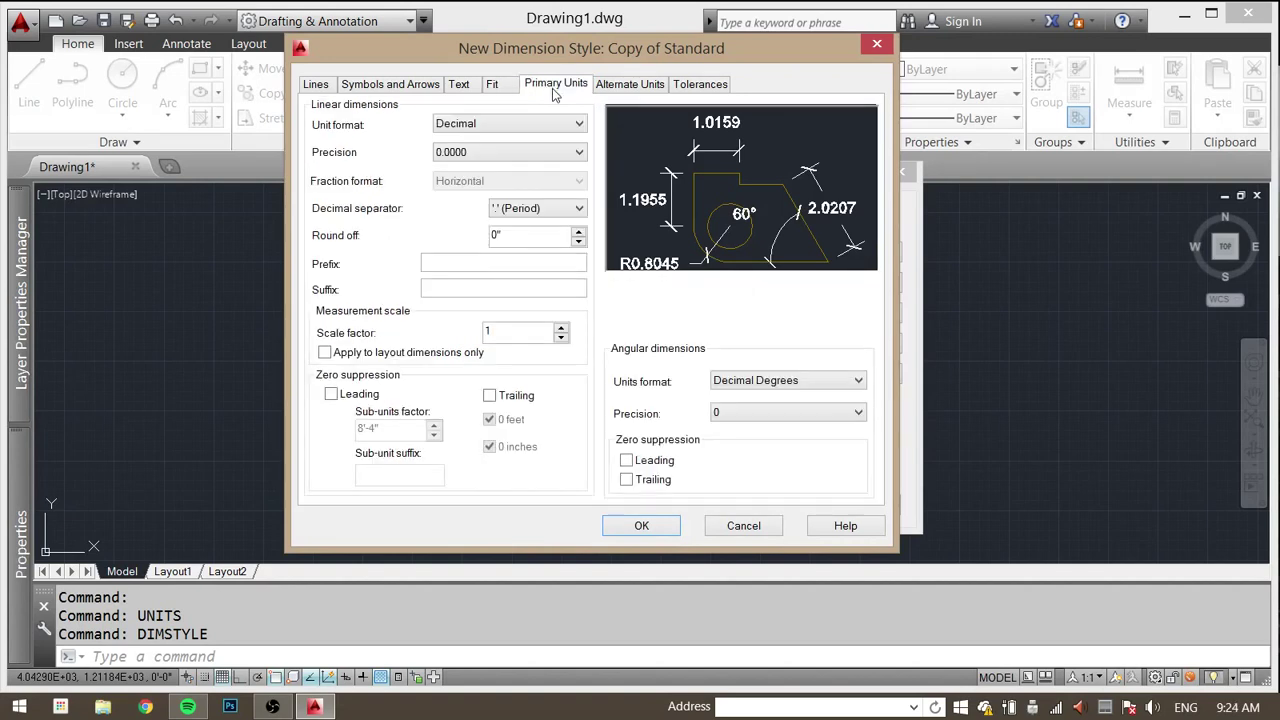
click(485, 124)
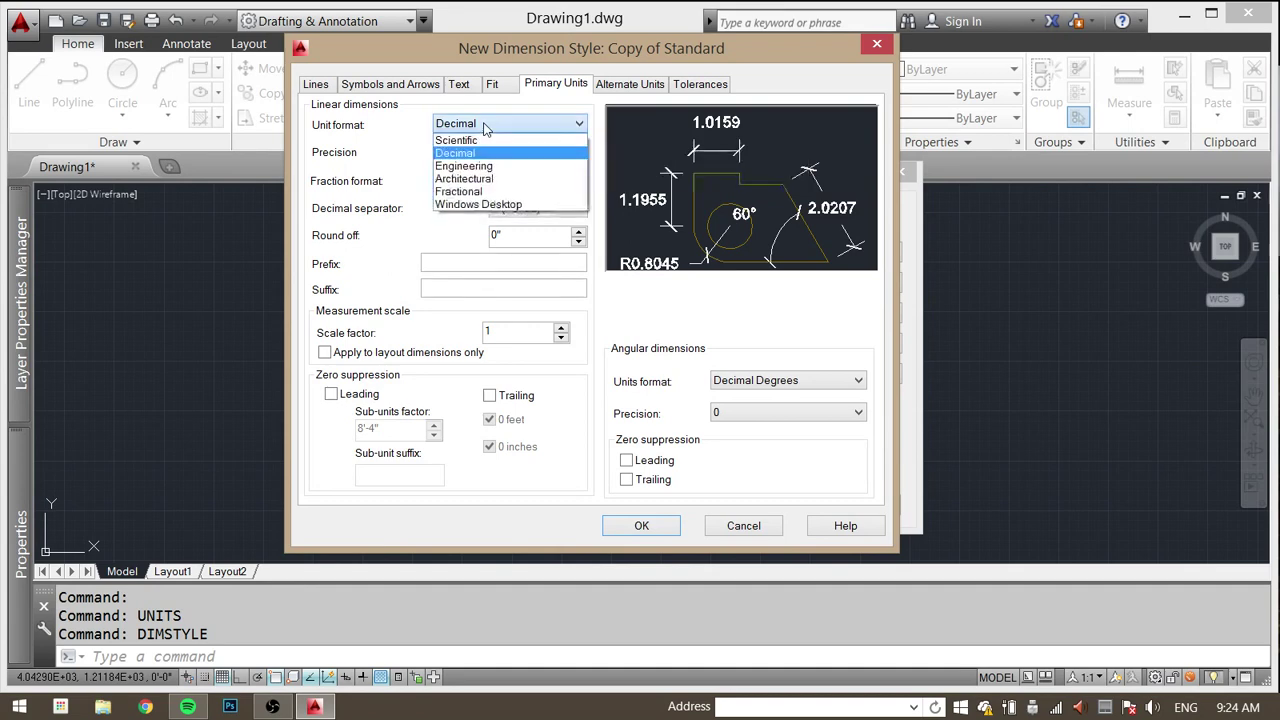
click(503, 178)
click(533, 151)
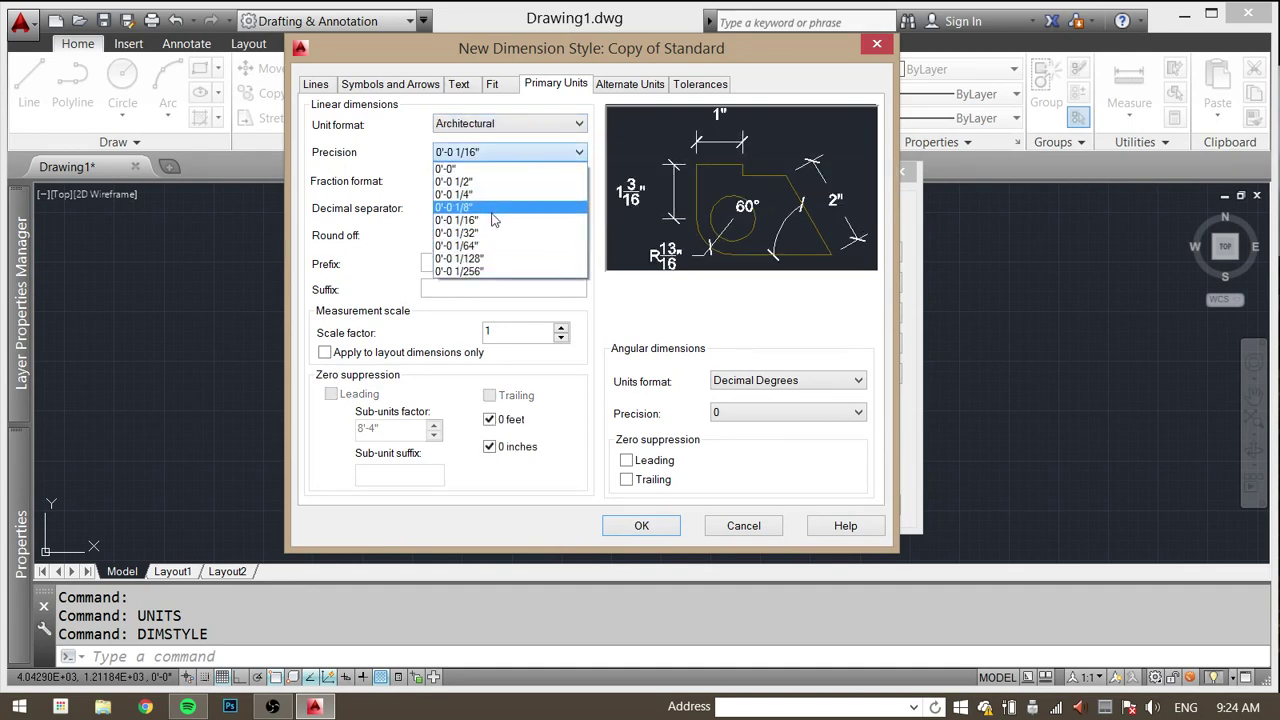
click(490, 234)
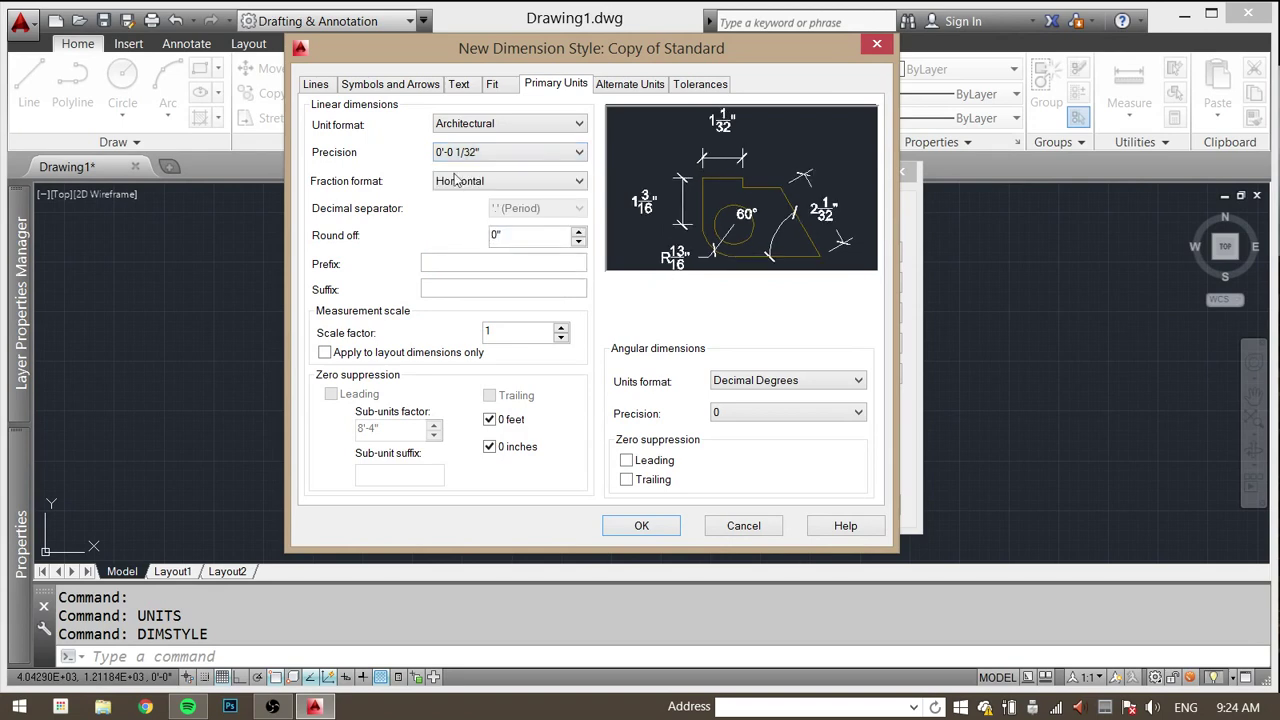
Step: Try the Diagonal fraction format, return it to Horizontal, and look through the angular unit formats without changing them
click(532, 183)
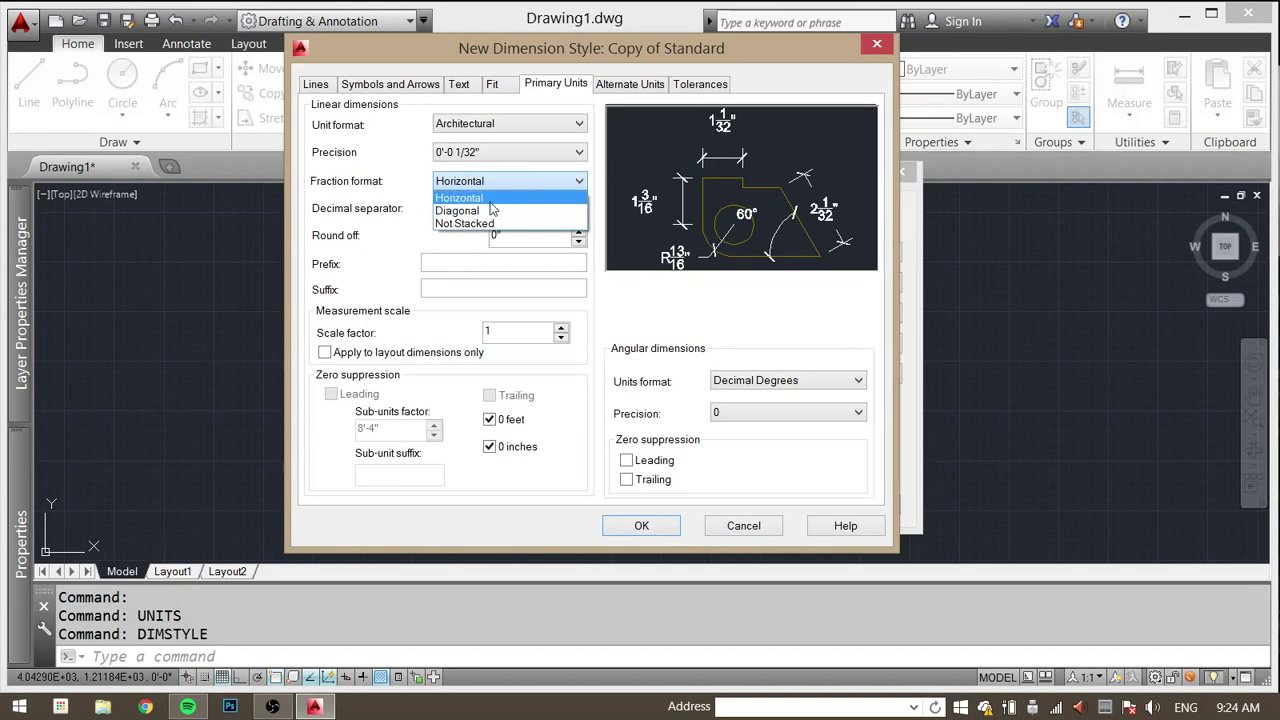
click(477, 210)
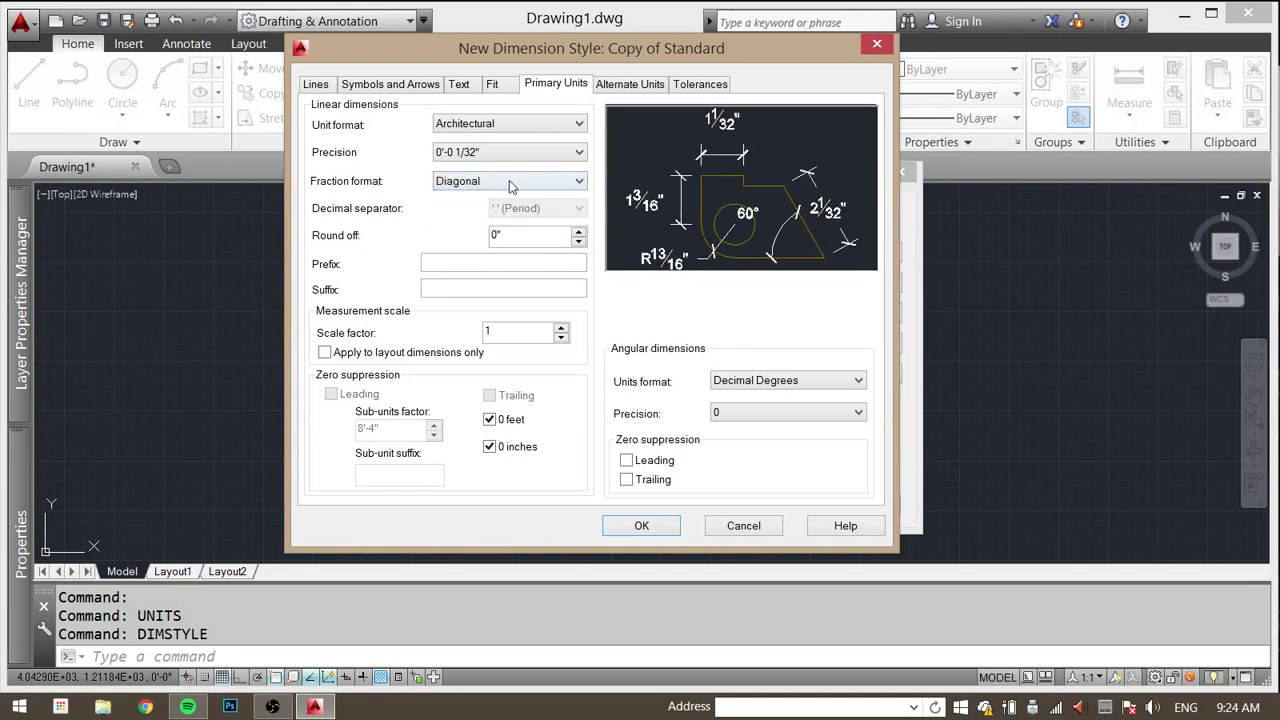
click(515, 182)
click(484, 199)
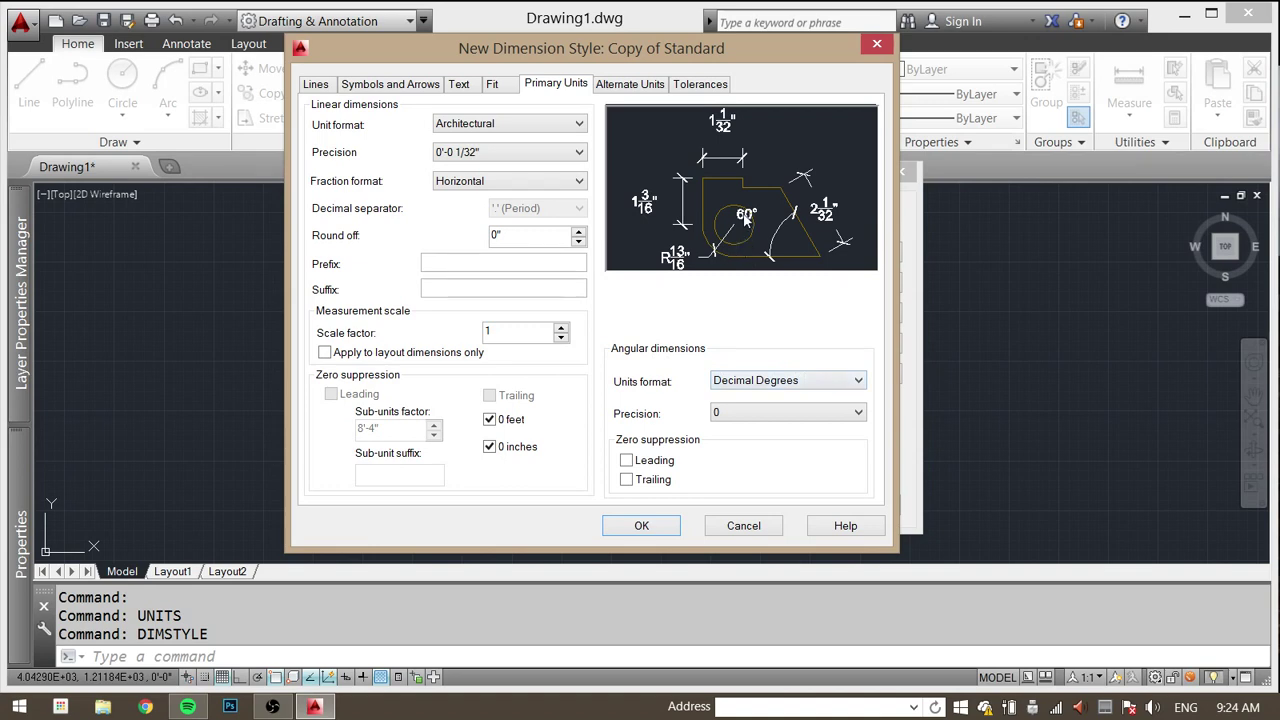
click(857, 383)
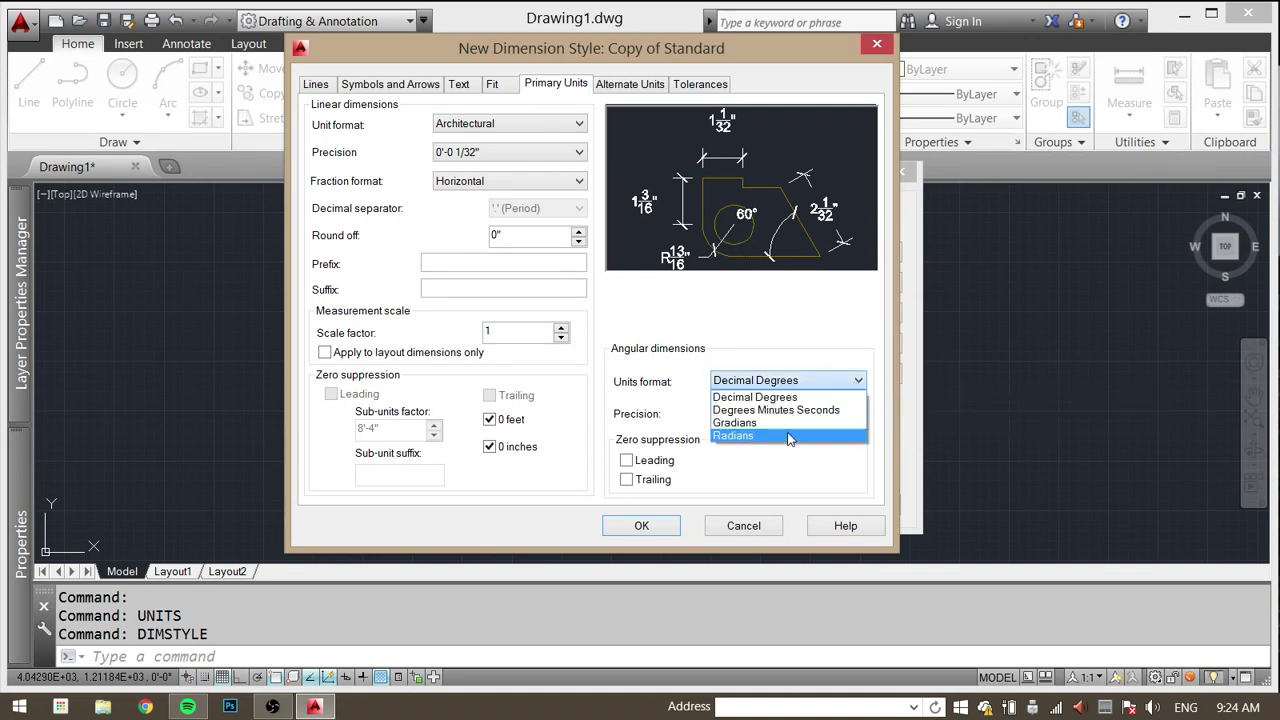
click(750, 322)
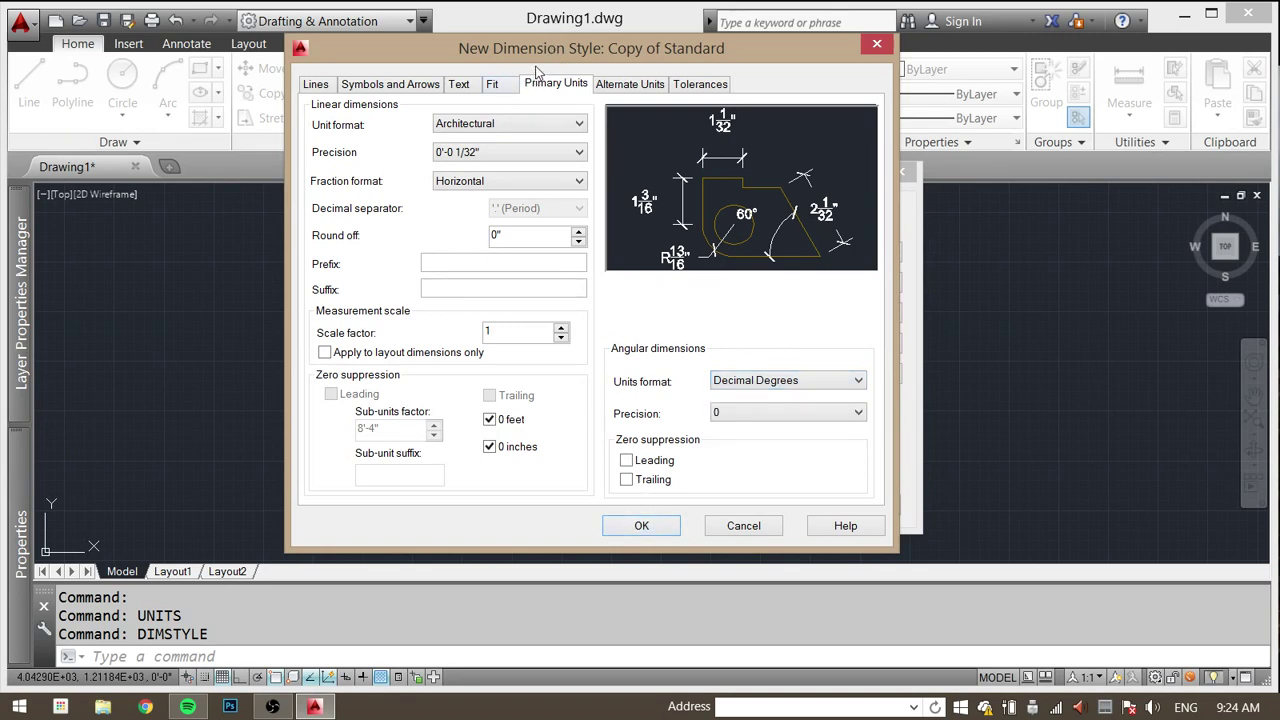
Step: Review the alternate units and tolerances, then accept the new dimension style and close the Dimension Style Manager
click(632, 90)
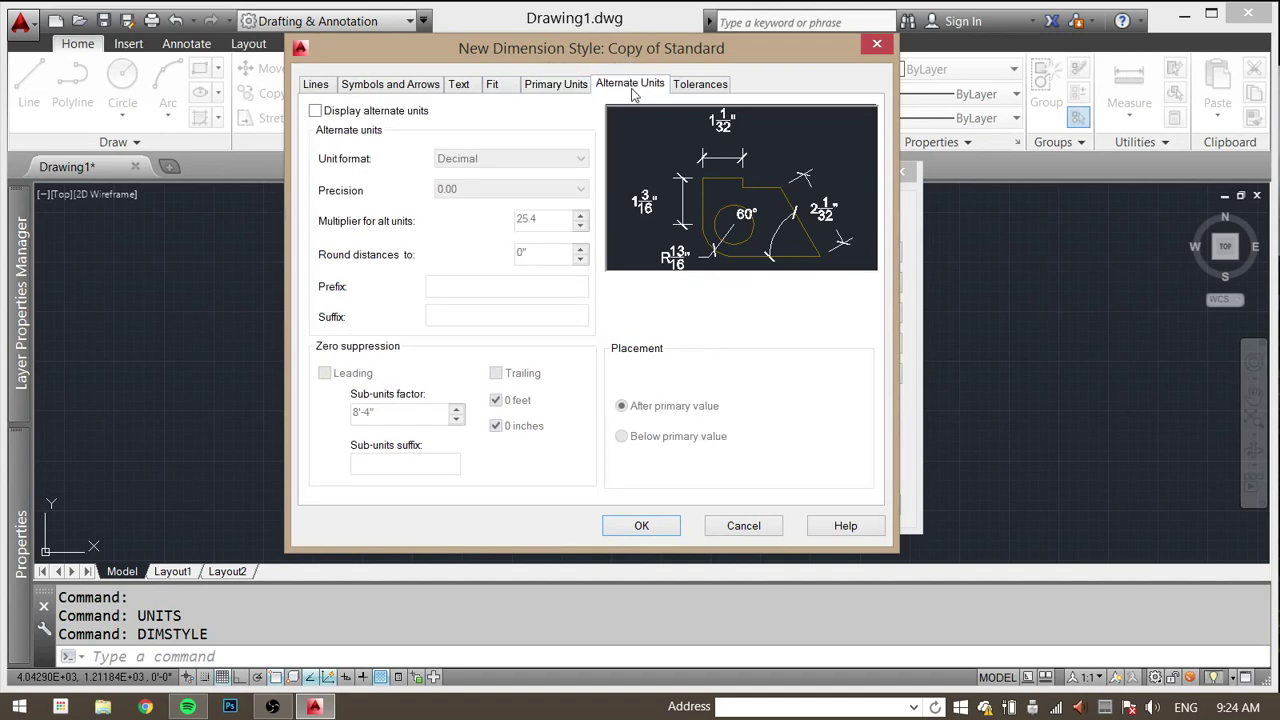
click(701, 86)
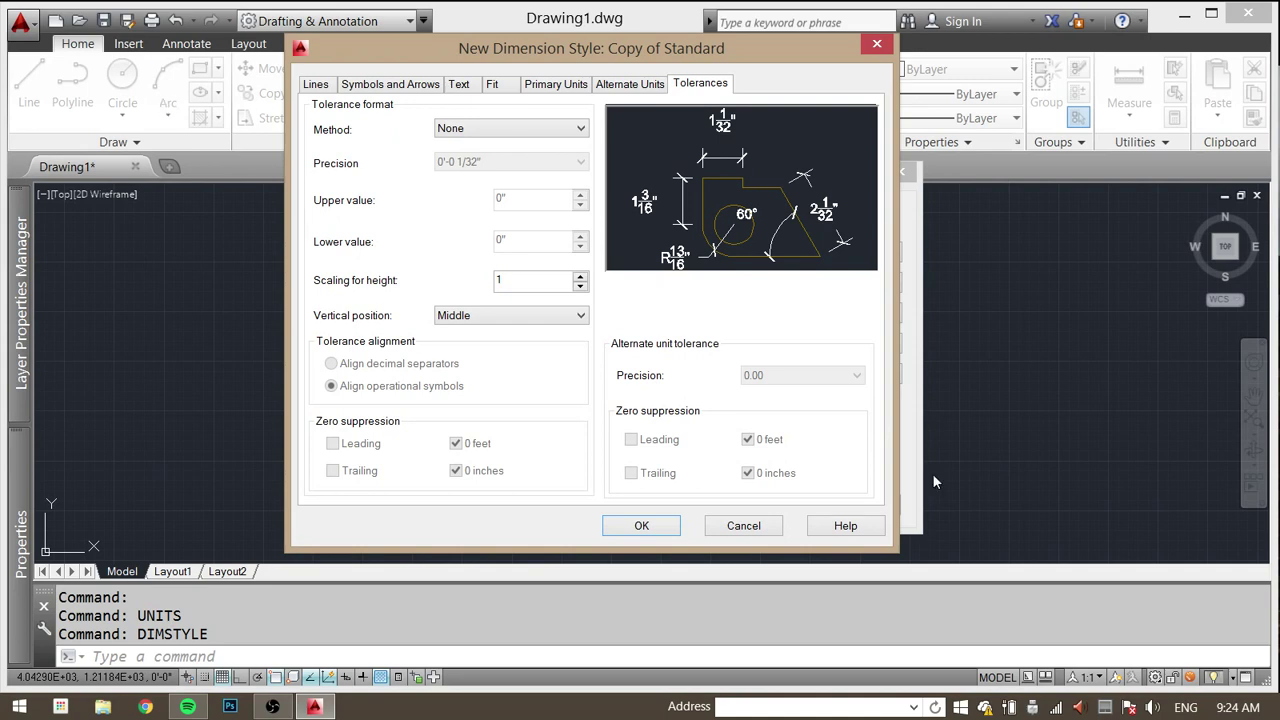
click(640, 527)
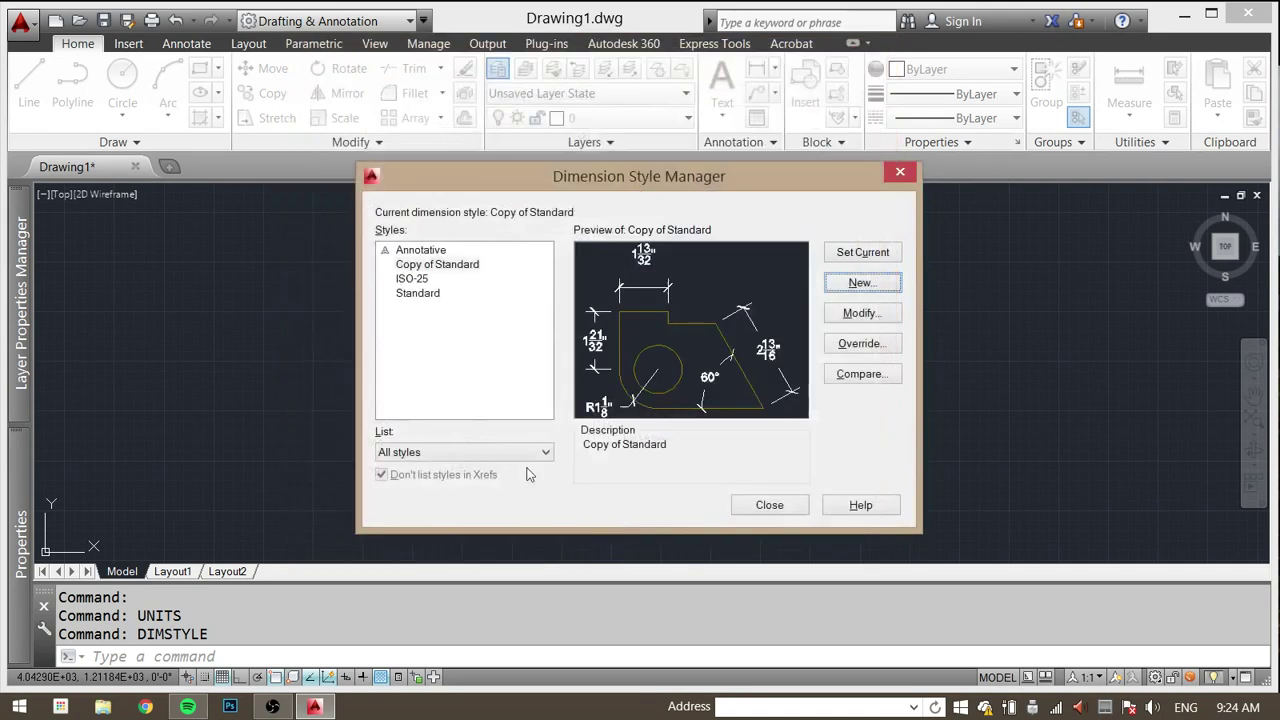
click(463, 266)
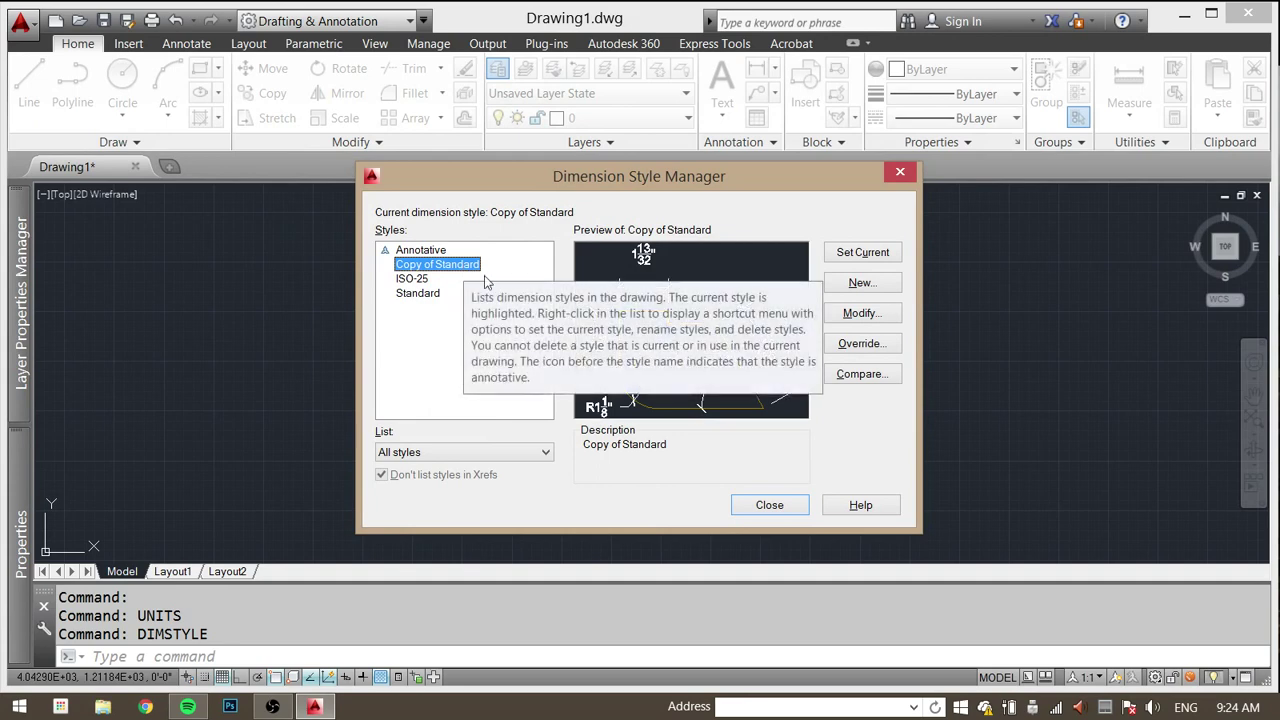
click(770, 507)
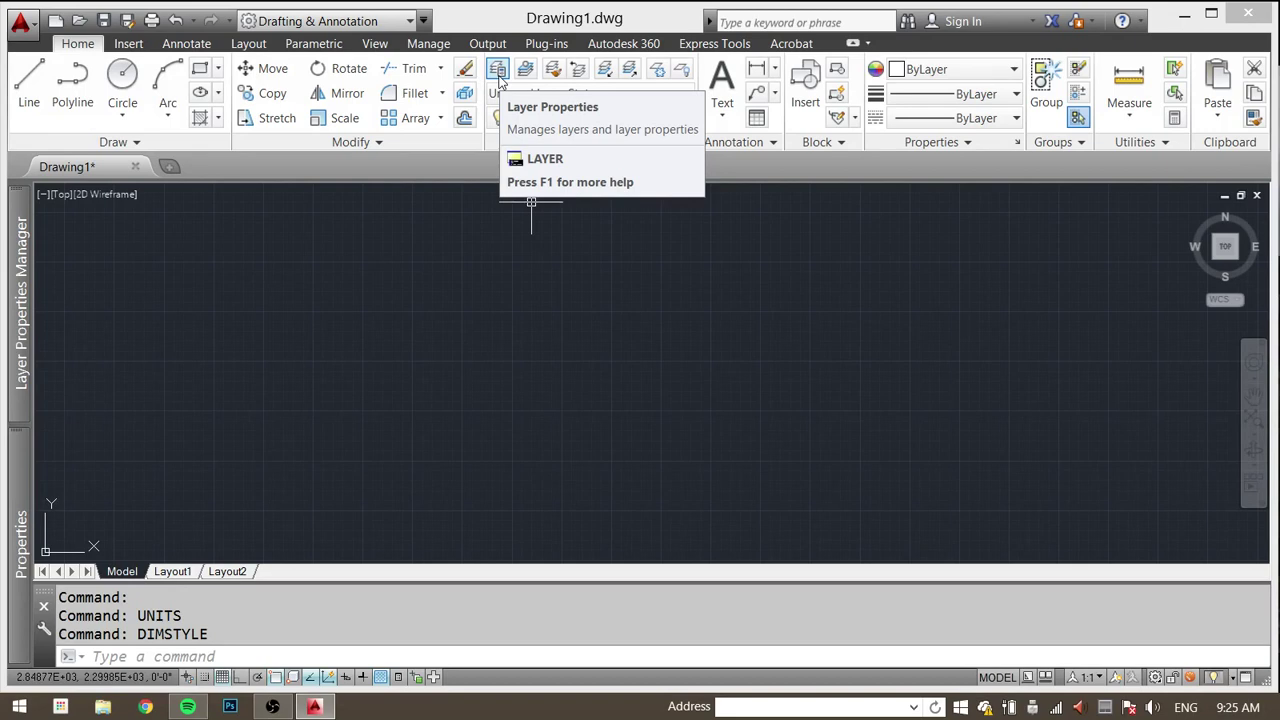
Step: Dock the Layer Properties Manager above the drawing area with an enlarged layer list, and close the Properties palette
mouse_move(27, 278)
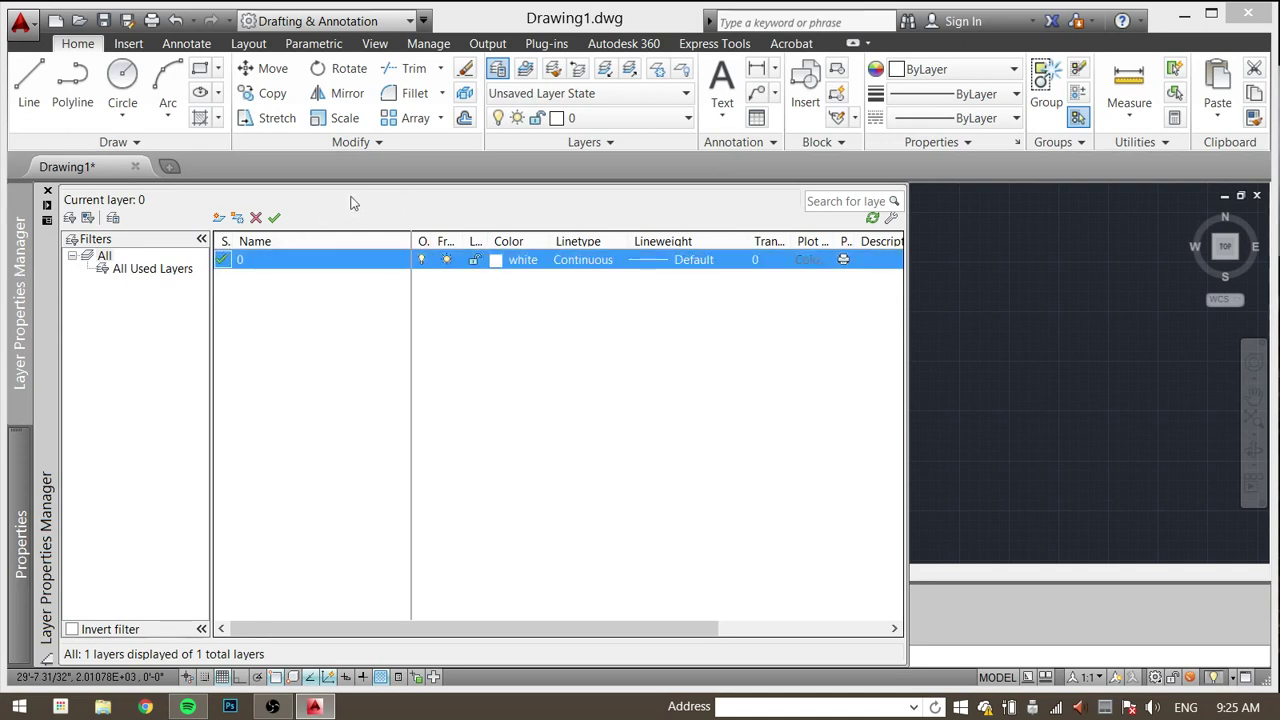
mouse_move(55, 245)
mouse_down()
mouse_move(205, 260)
mouse_move(201, 307)
mouse_move(160, 314)
mouse_move(5, 284)
mouse_move(17, 282)
mouse_up()
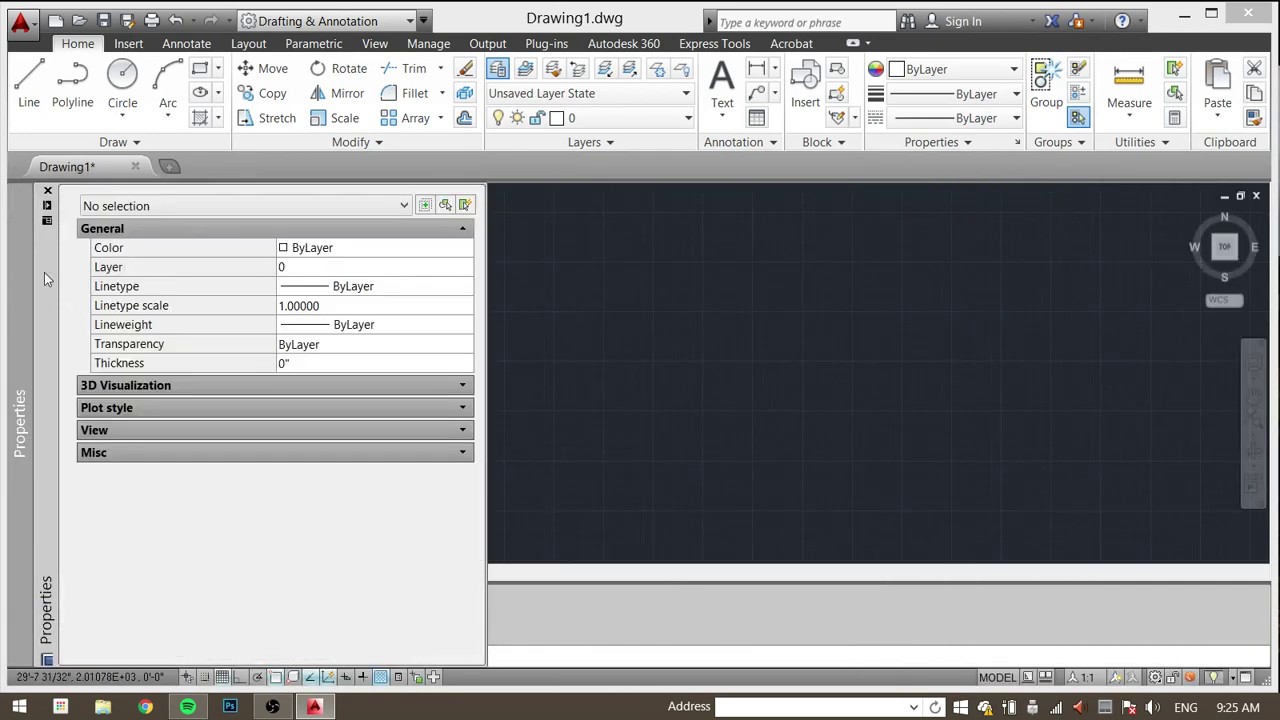
drag(22, 278, 281, 267)
drag(190, 260, 600, 215)
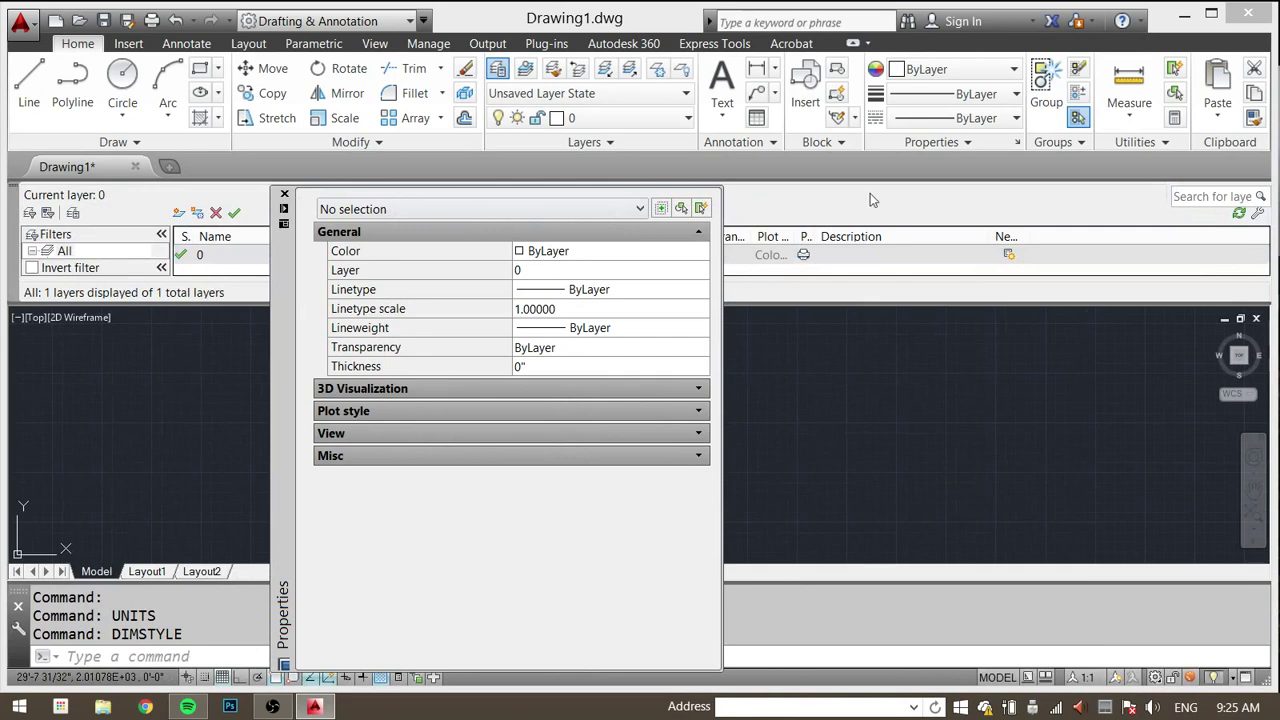
click(284, 194)
drag(252, 308, 264, 535)
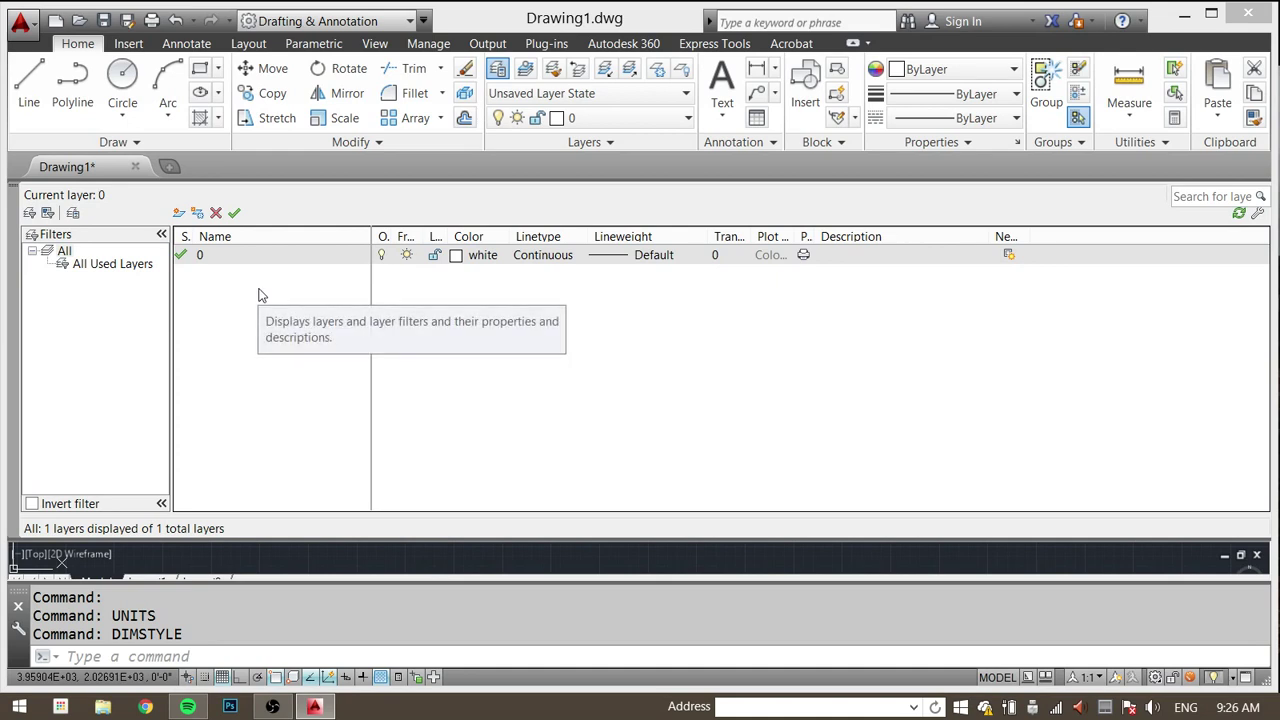
Step: Create three new layers, keeping their default names and properties
click(179, 214)
click(179, 214)
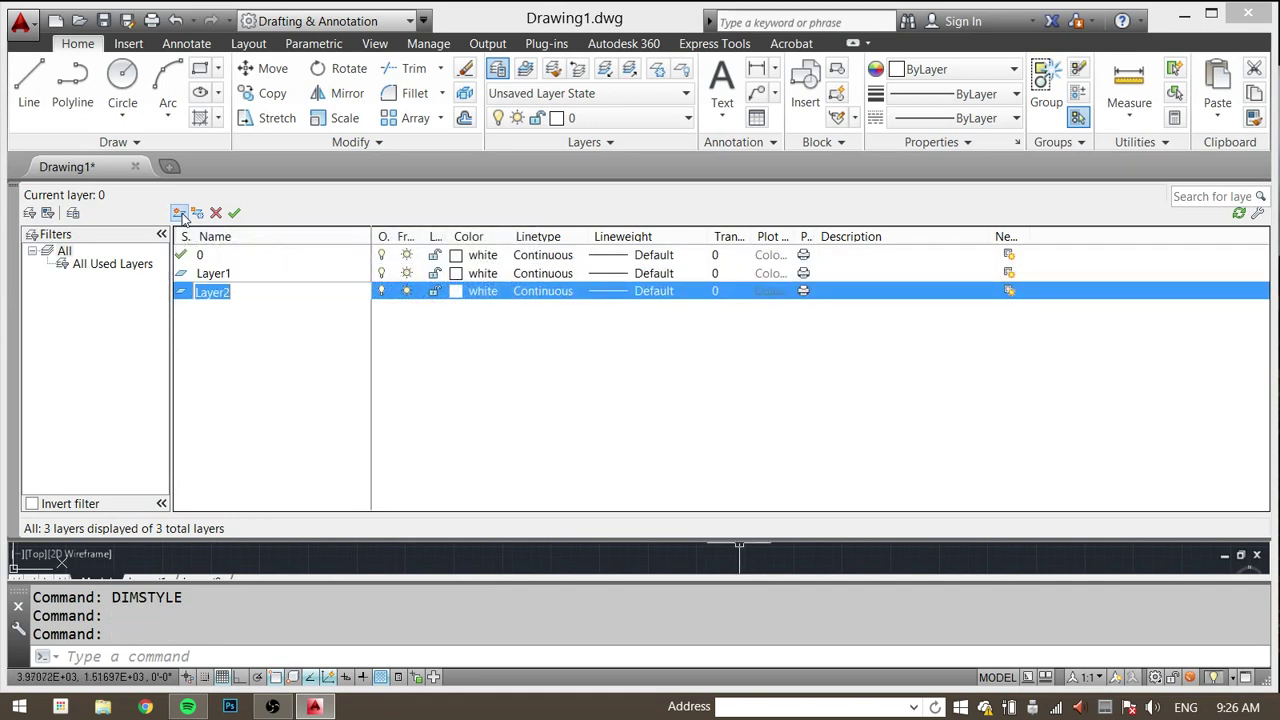
click(179, 214)
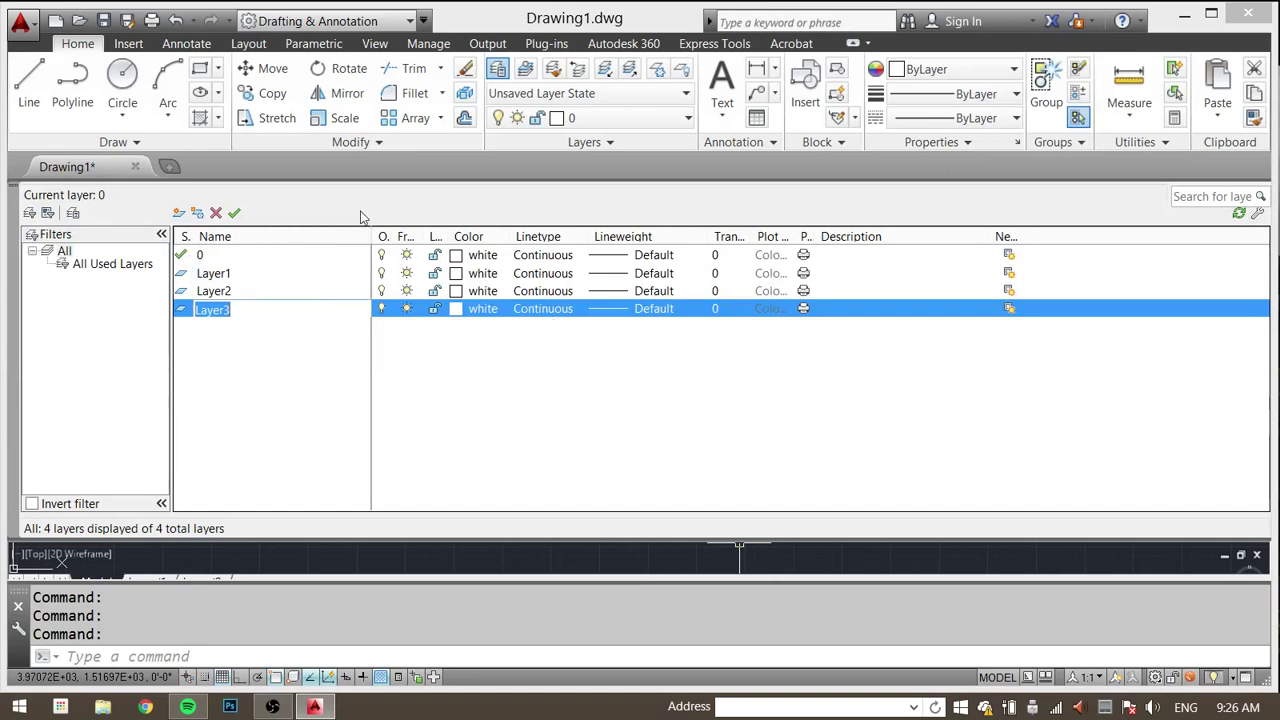
key(Return)
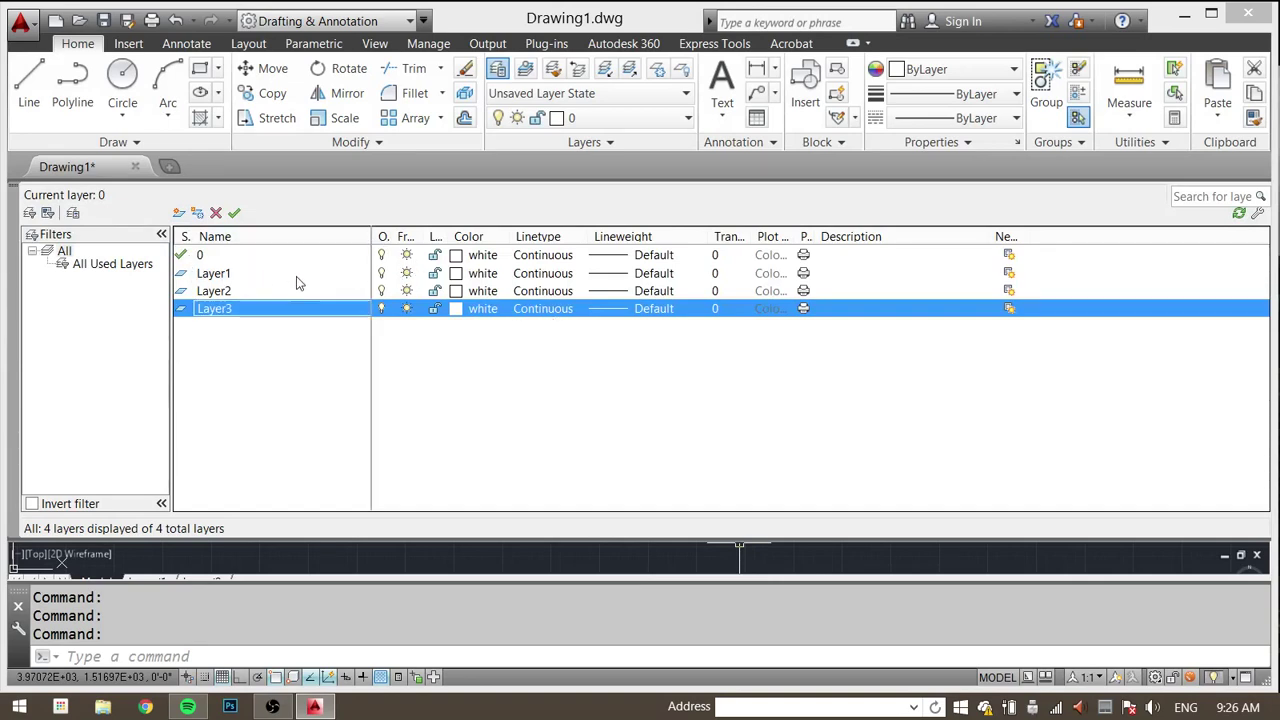
Step: Set the layer colors to green for Layer1, cyan for Layer2 and magenta for Layer3
click(461, 278)
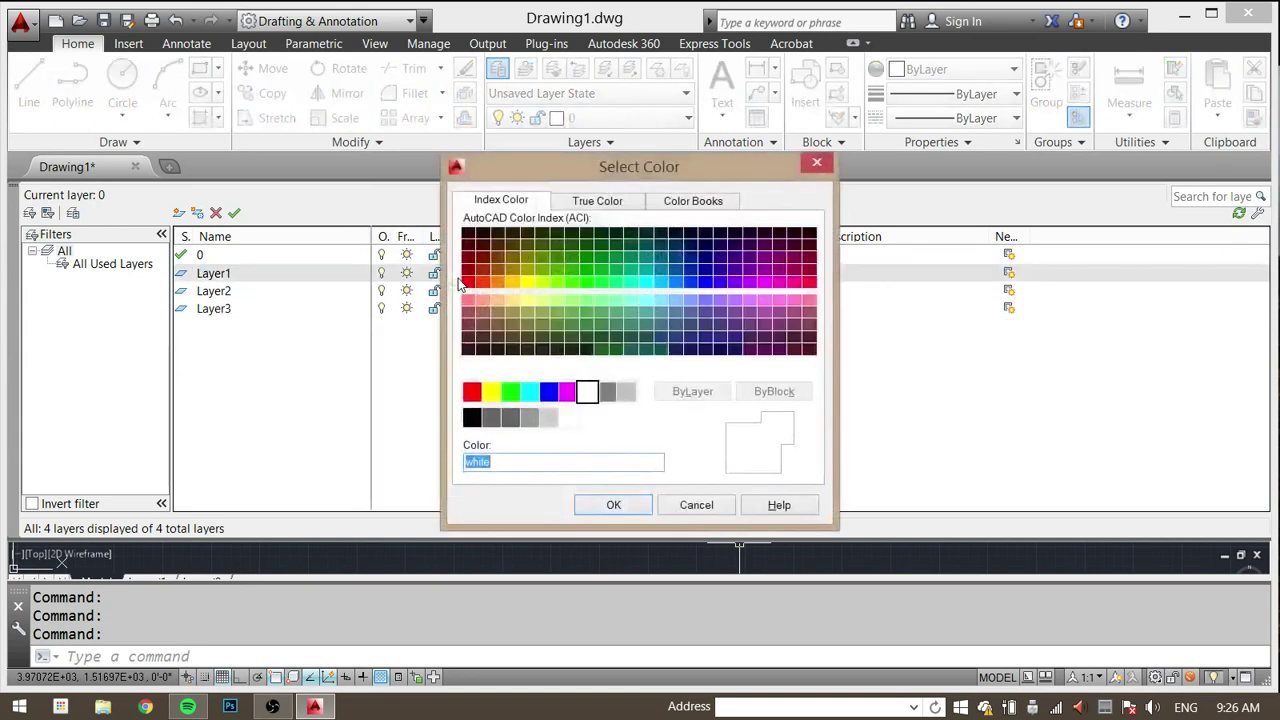
click(512, 395)
click(628, 507)
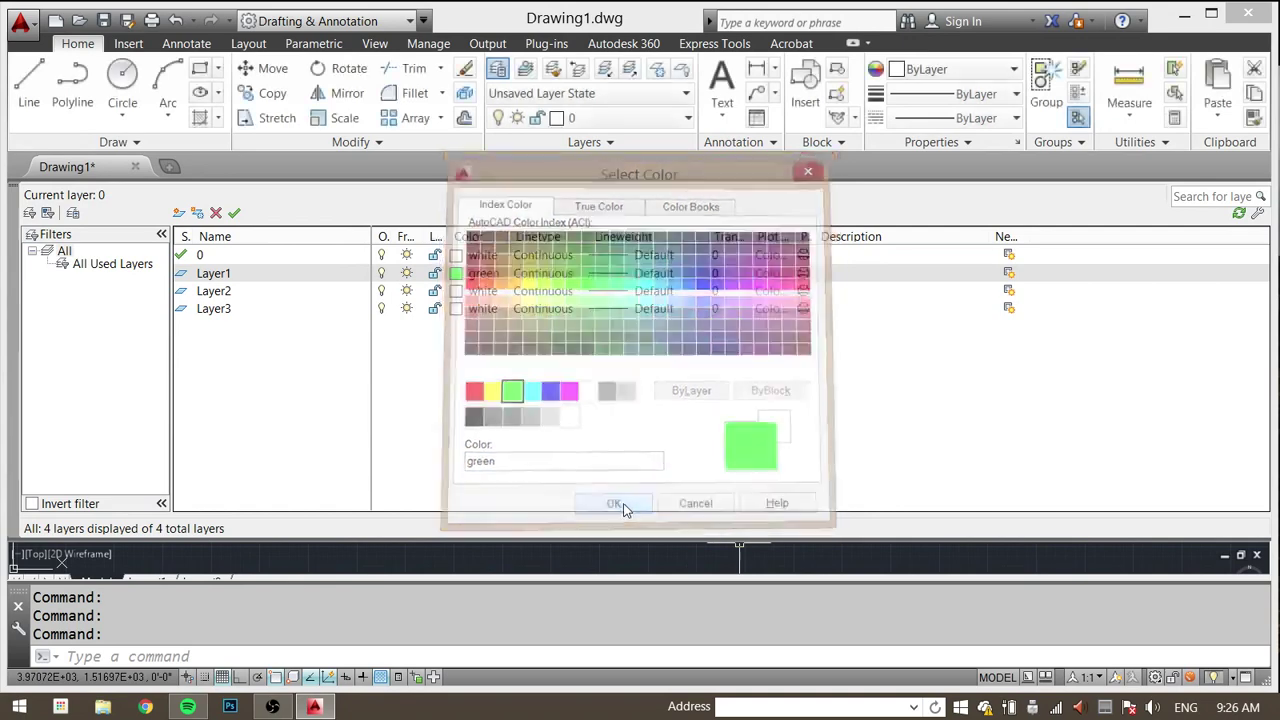
click(457, 291)
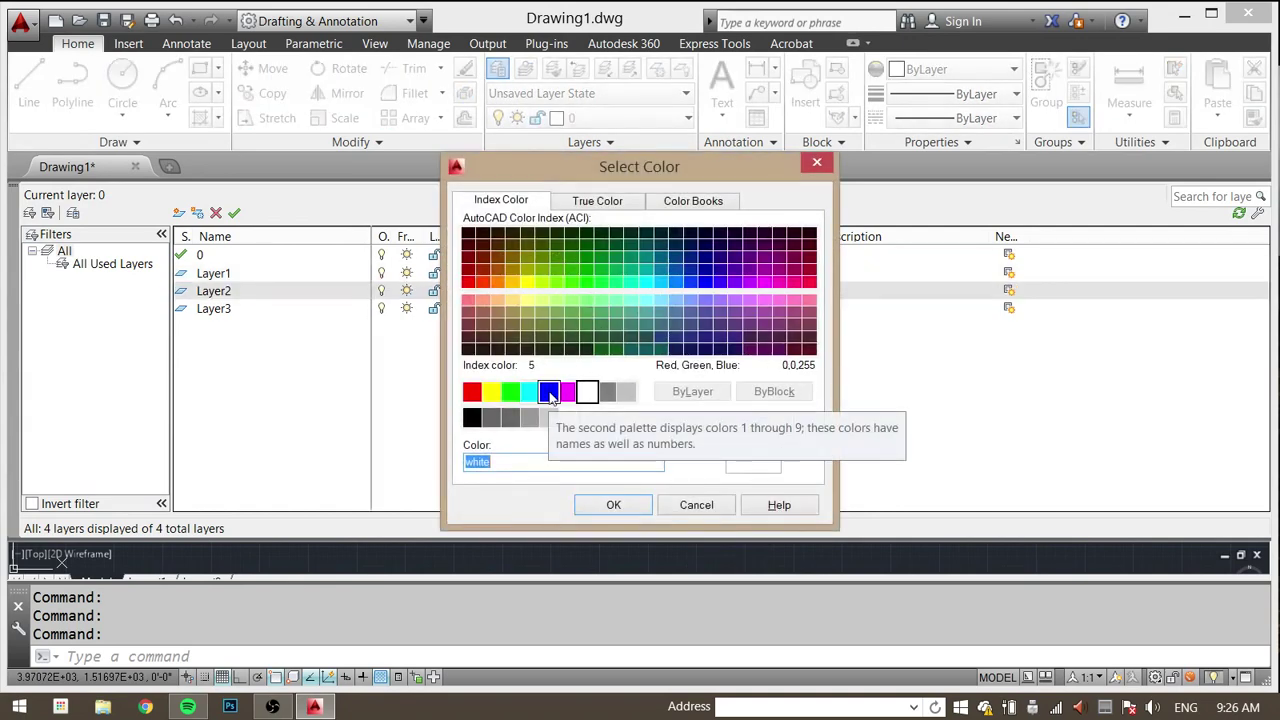
click(529, 393)
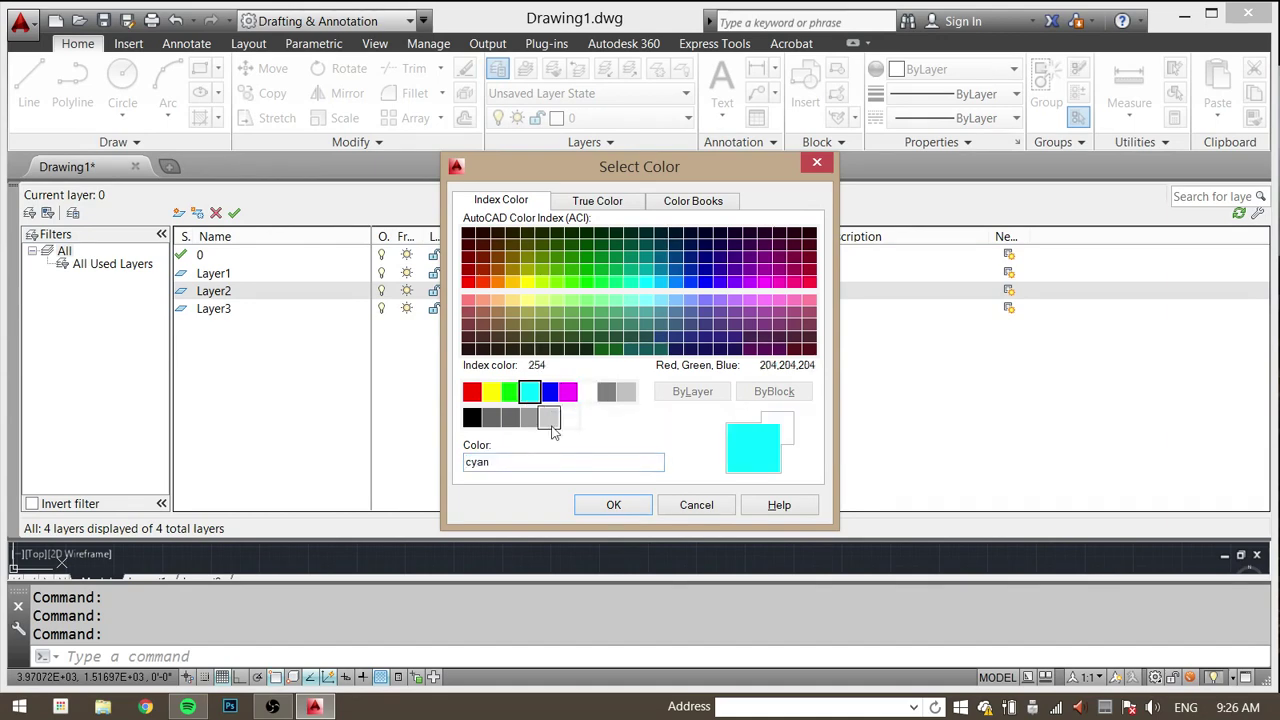
click(609, 505)
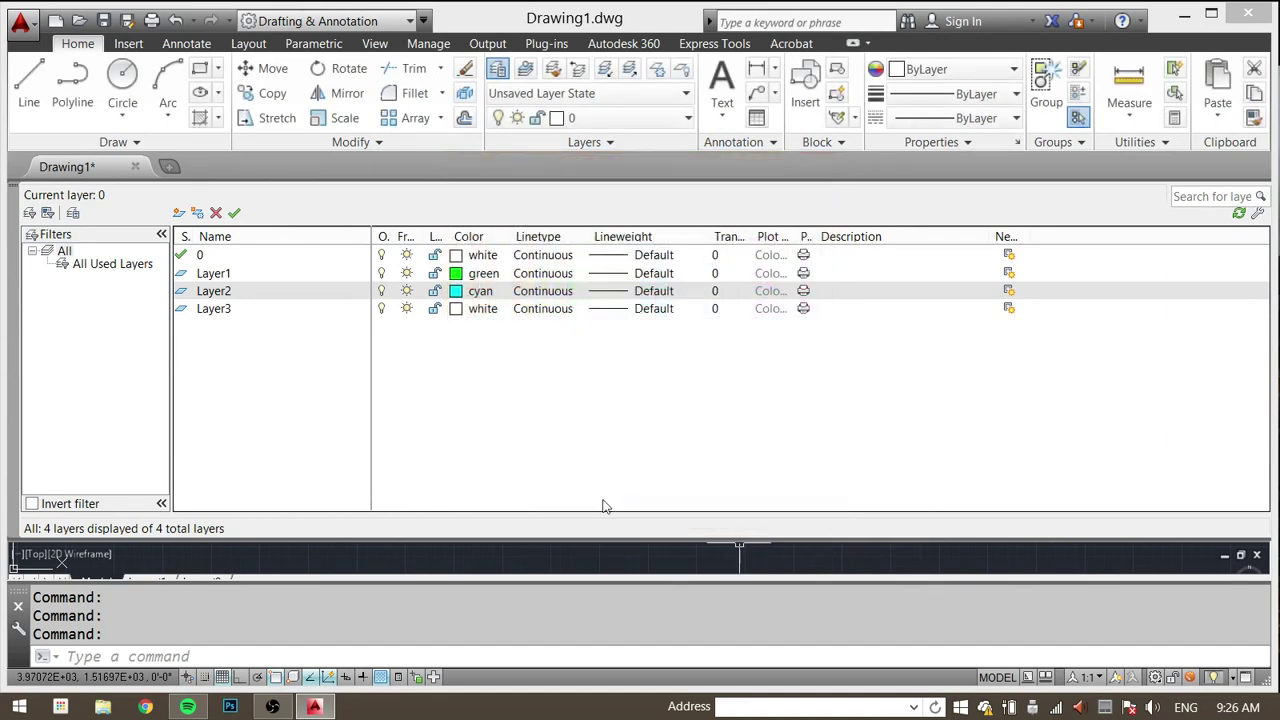
click(459, 313)
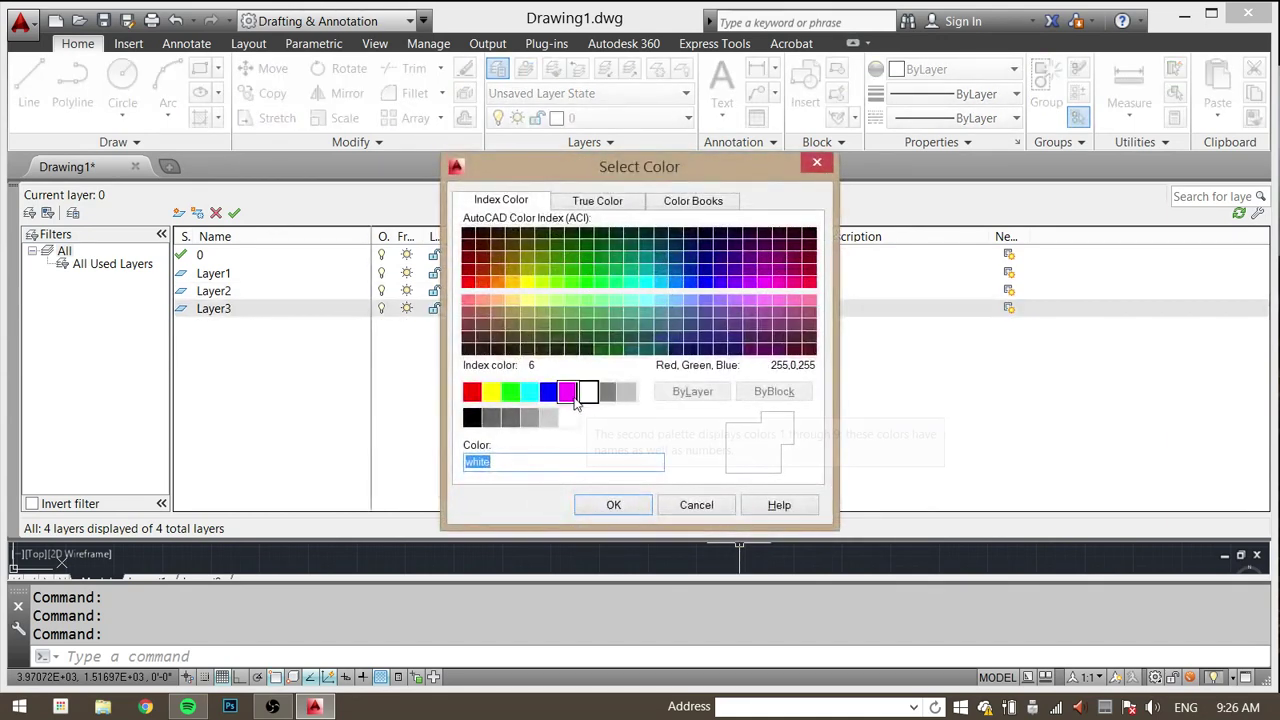
click(567, 391)
click(606, 503)
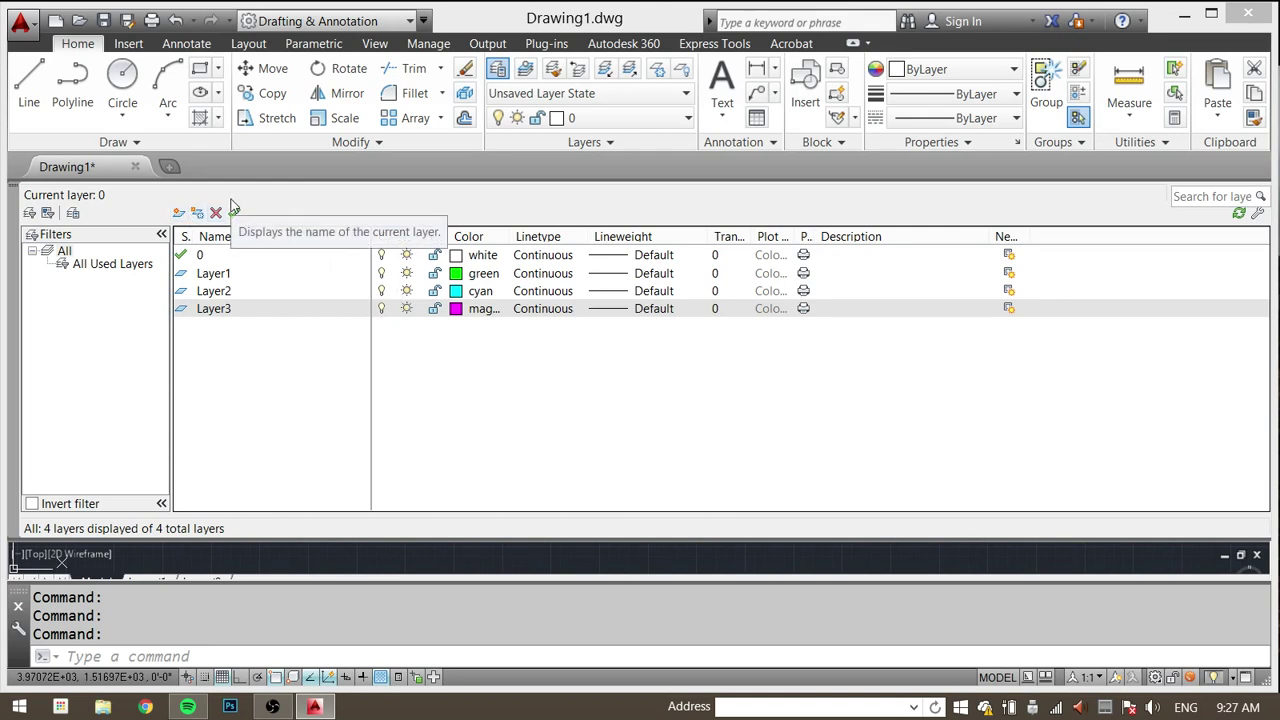
Step: Create a fourth layer with its default name, load the DASHED linetype and assign it to that layer
click(180, 213)
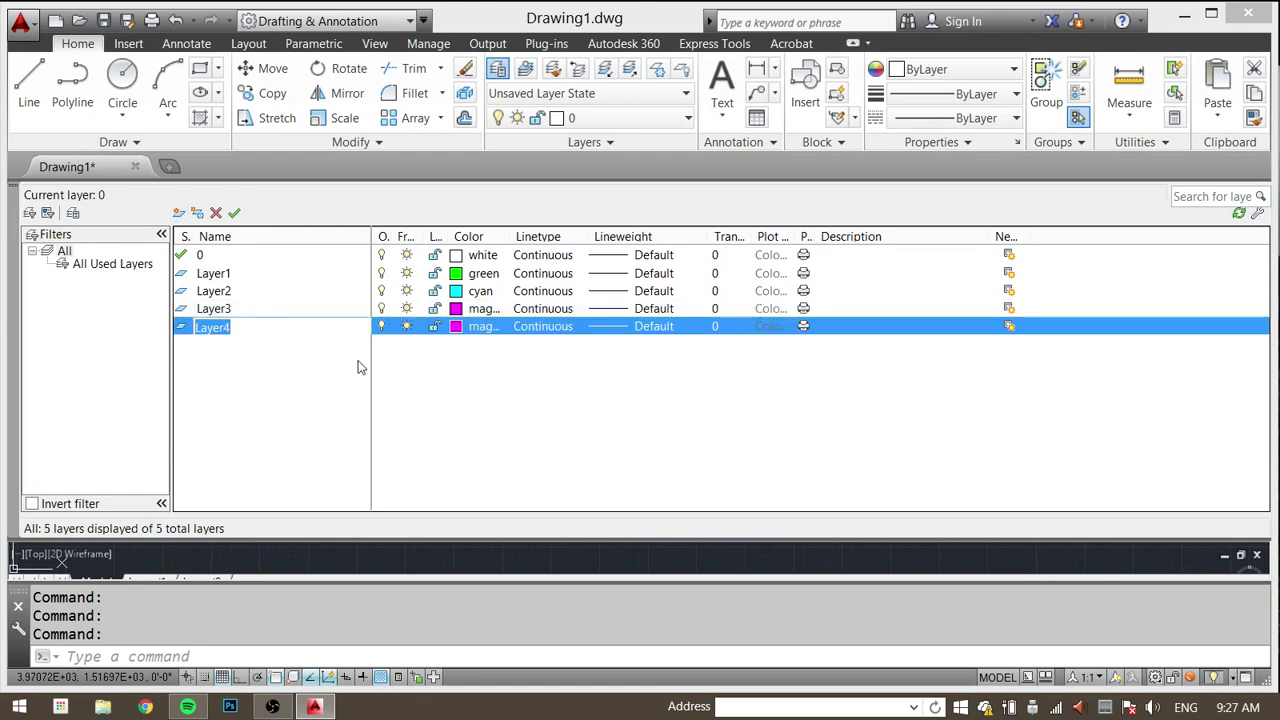
click(545, 330)
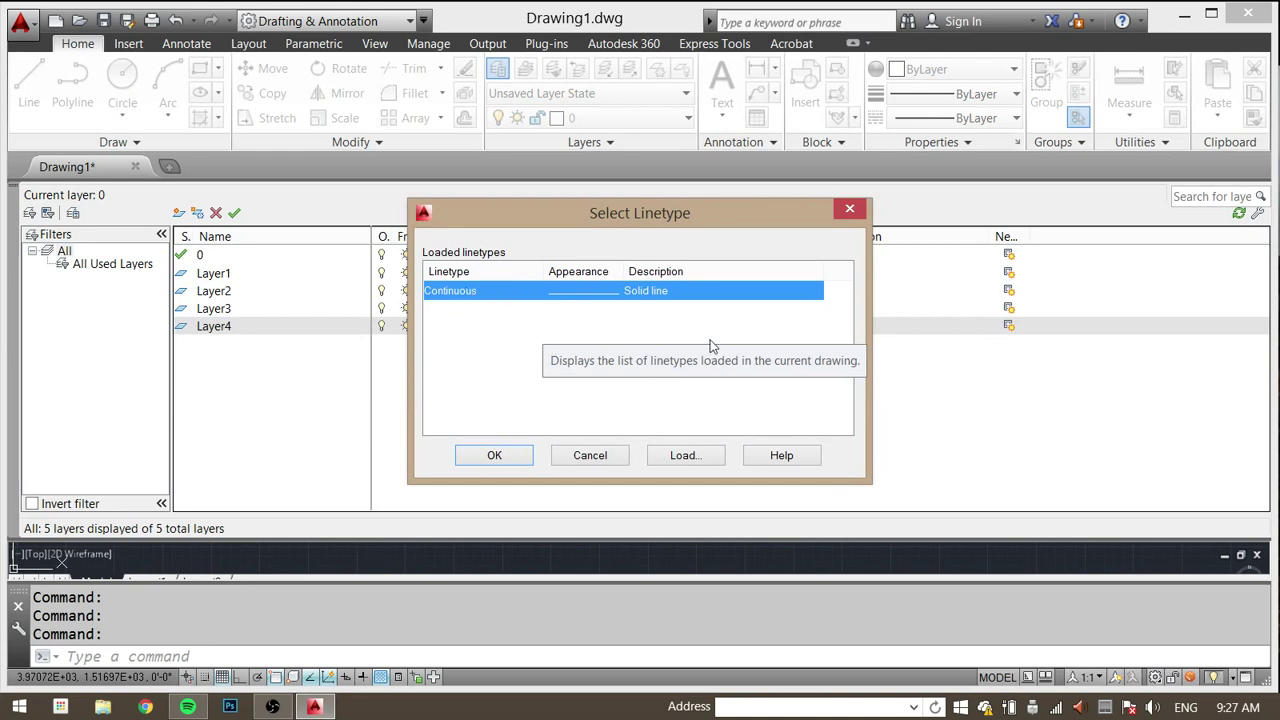
click(686, 455)
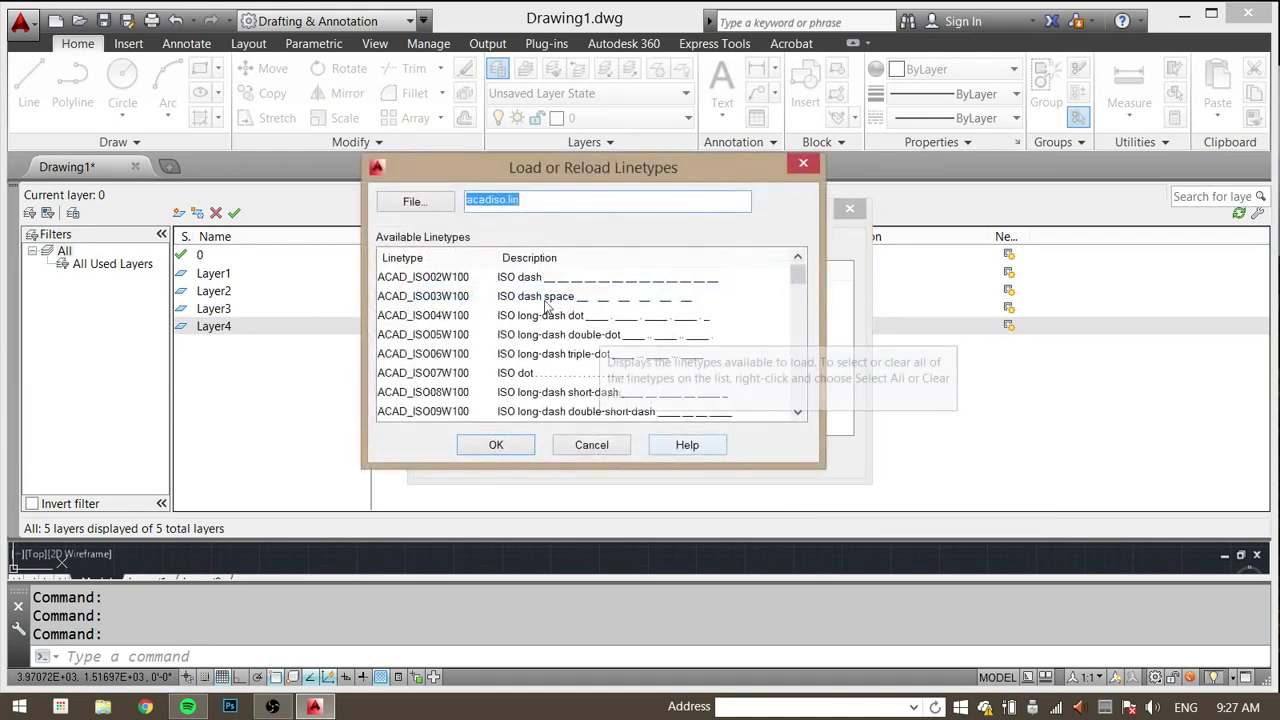
drag(801, 273, 809, 320)
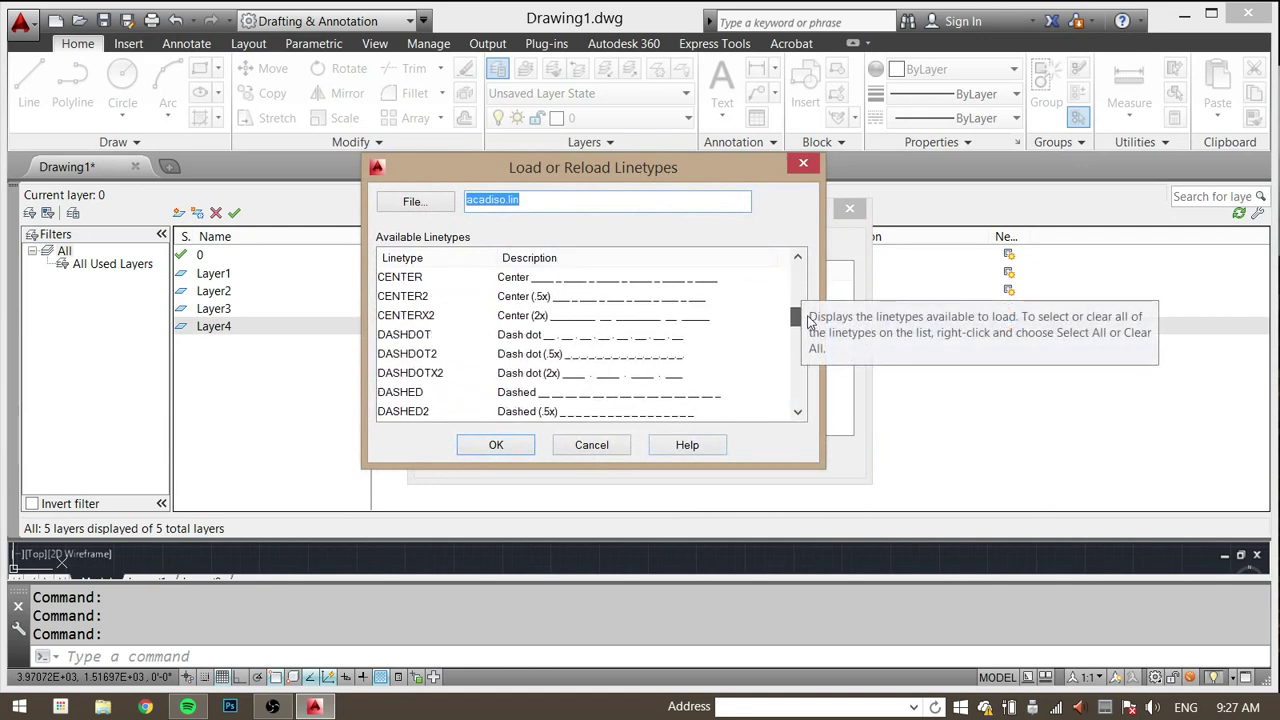
click(399, 393)
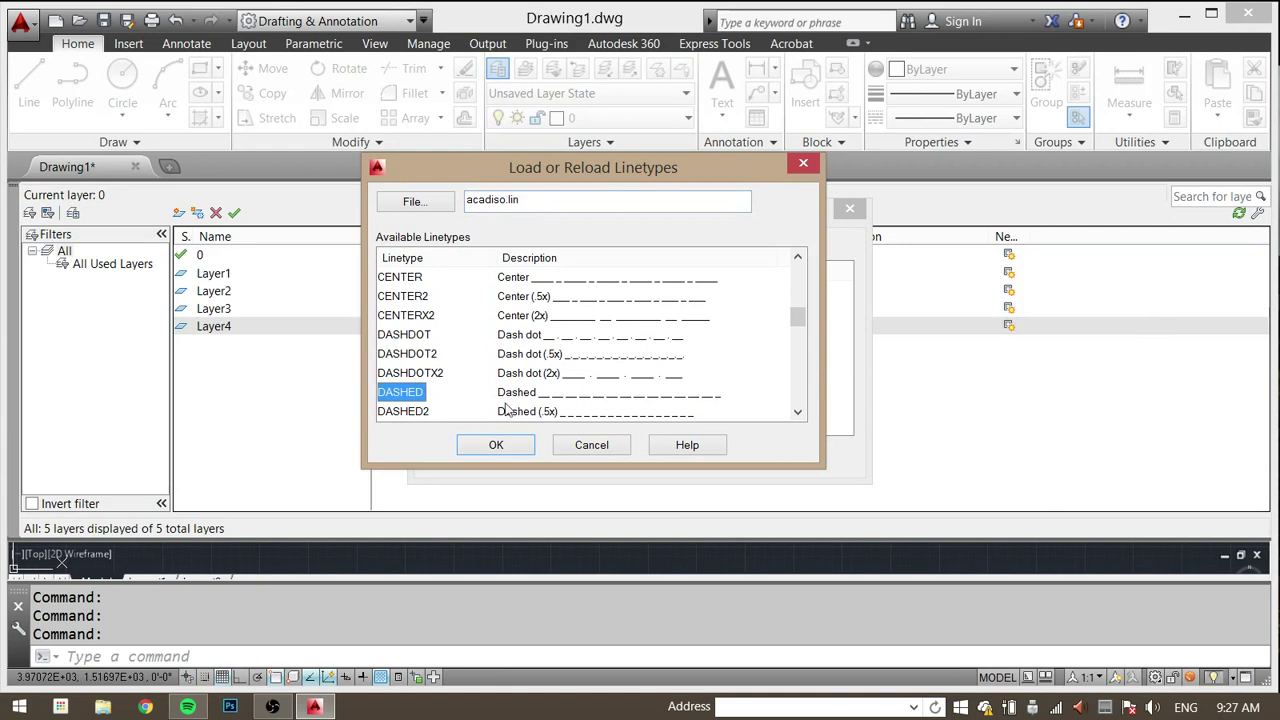
double_click(399, 395)
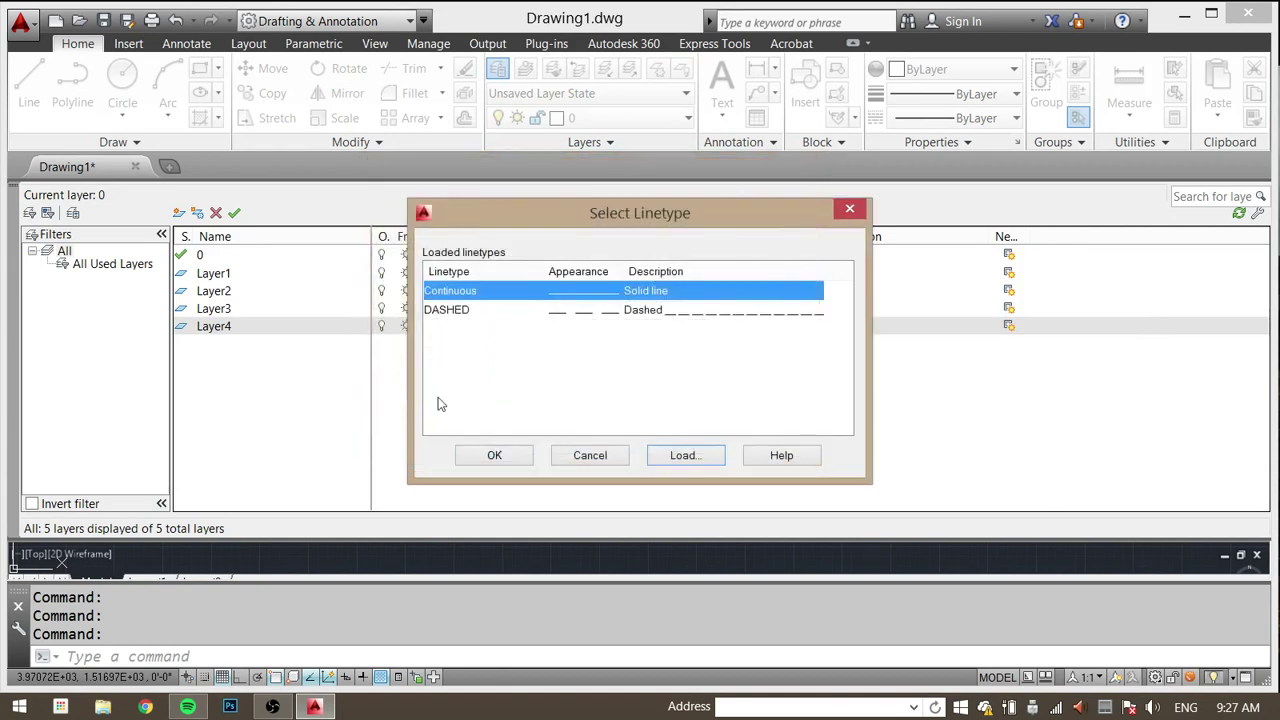
click(457, 312)
click(494, 453)
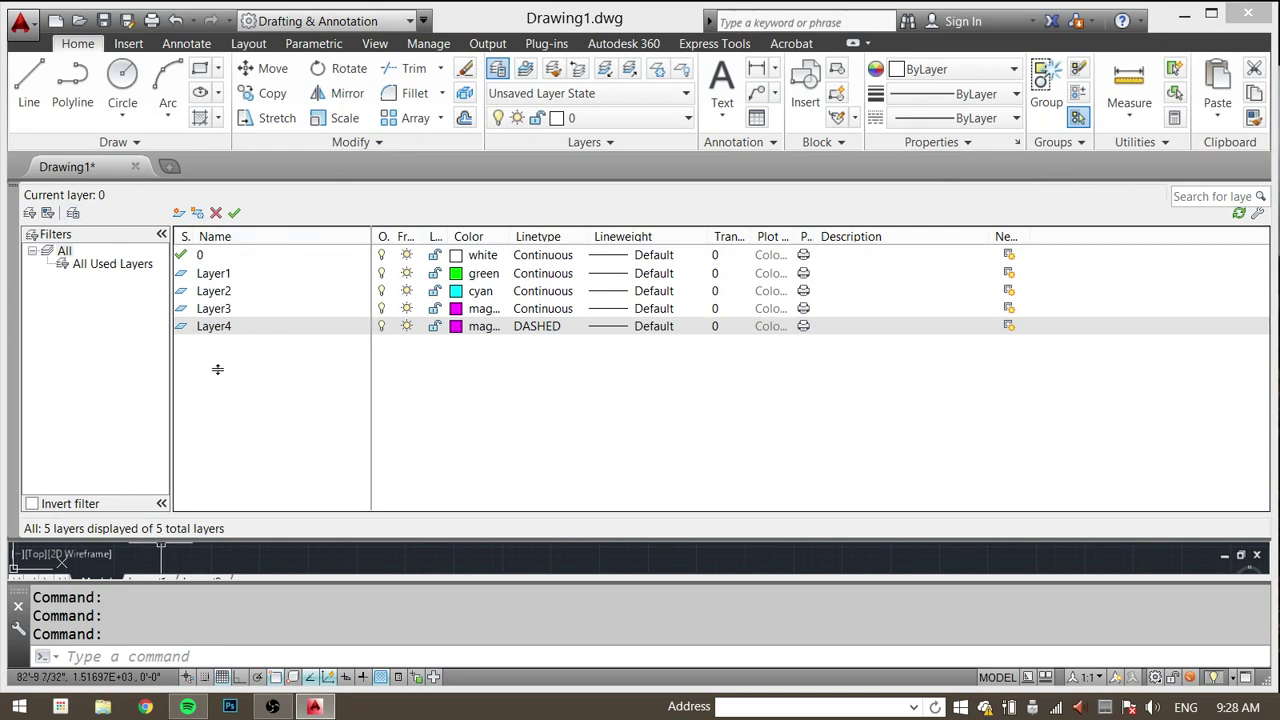
Step: Switch to Layout1 and shrink the docked layer manager so the paper sheet has more room
drag(218, 369, 228, 326)
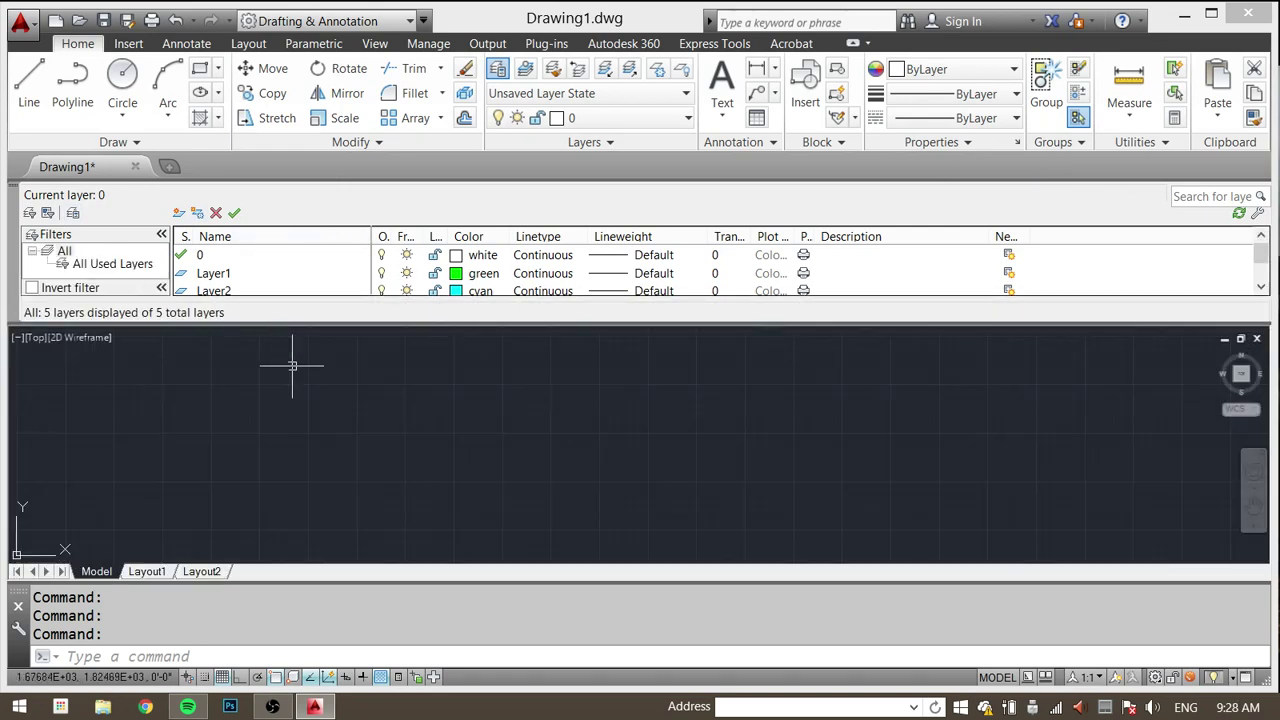
click(150, 575)
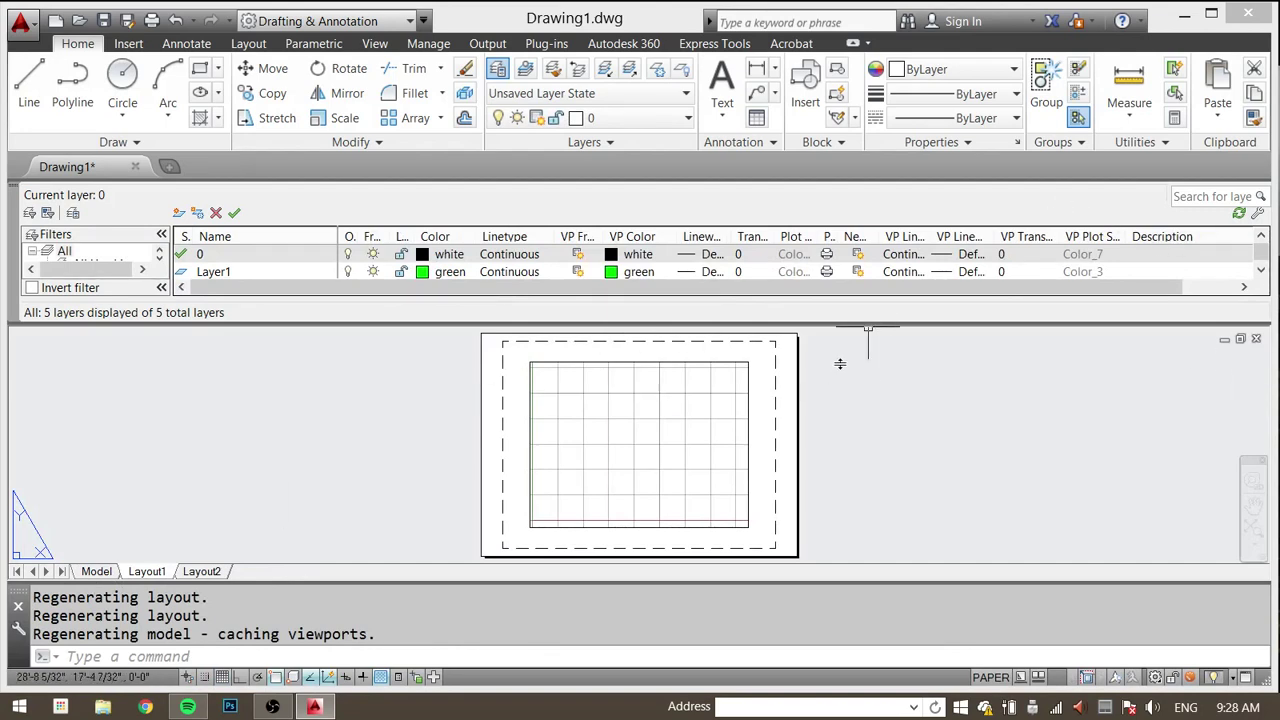
drag(869, 208, 857, 215)
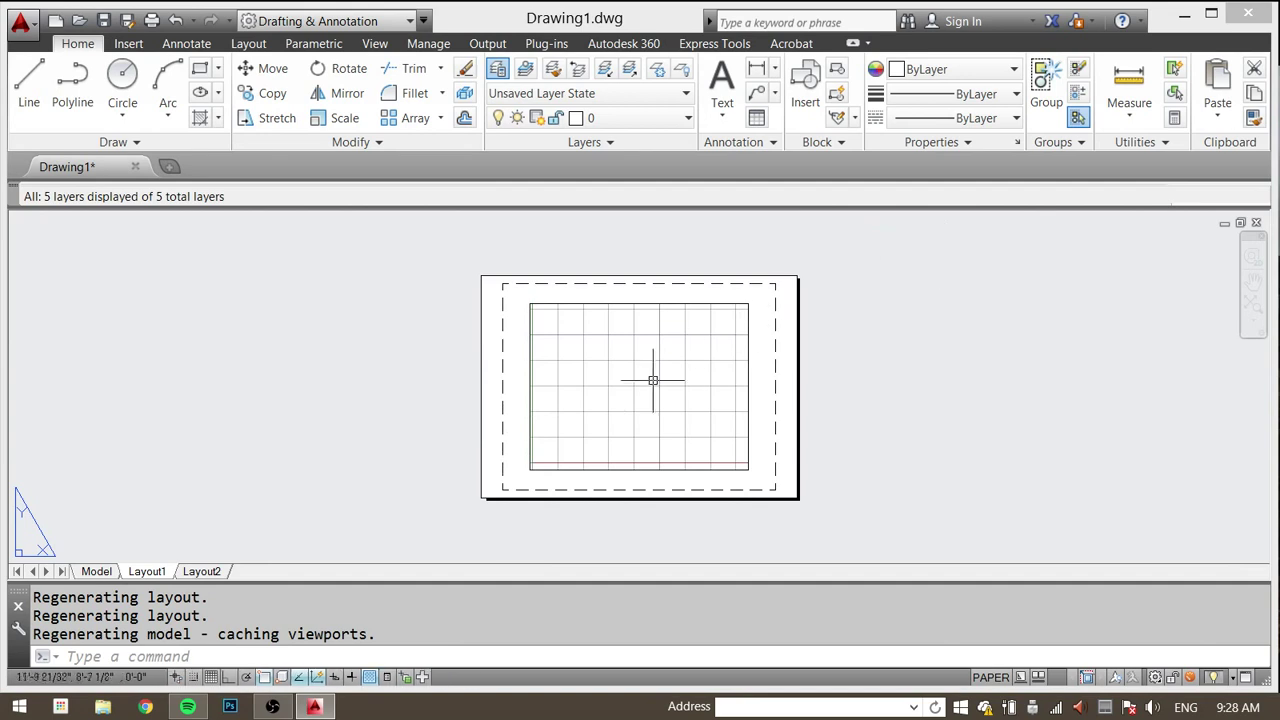
mouse_move(630, 390)
middle_down()
mouse_move(598, 403)
mouse_move(654, 351)
mouse_move(631, 371)
middle_up()
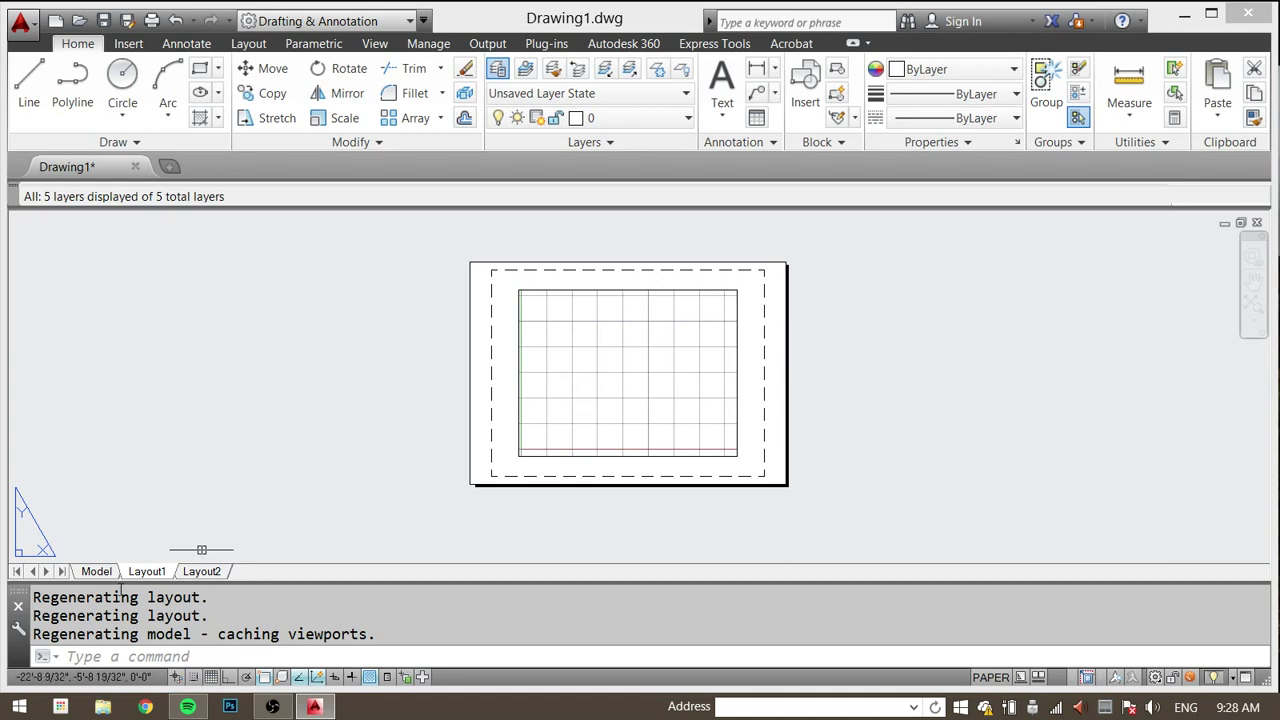
Step: Create a new page setup named A1 for Layout1, starting from the Layout1 settings
right_click(150, 573)
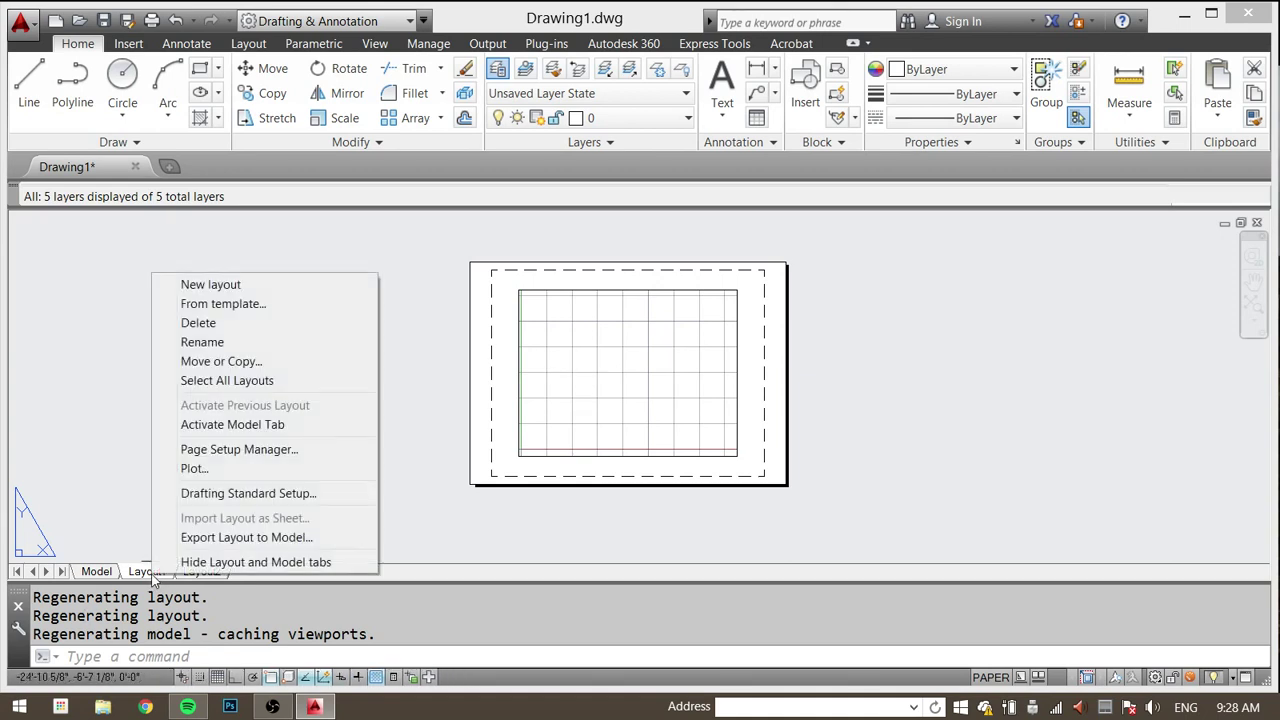
click(332, 449)
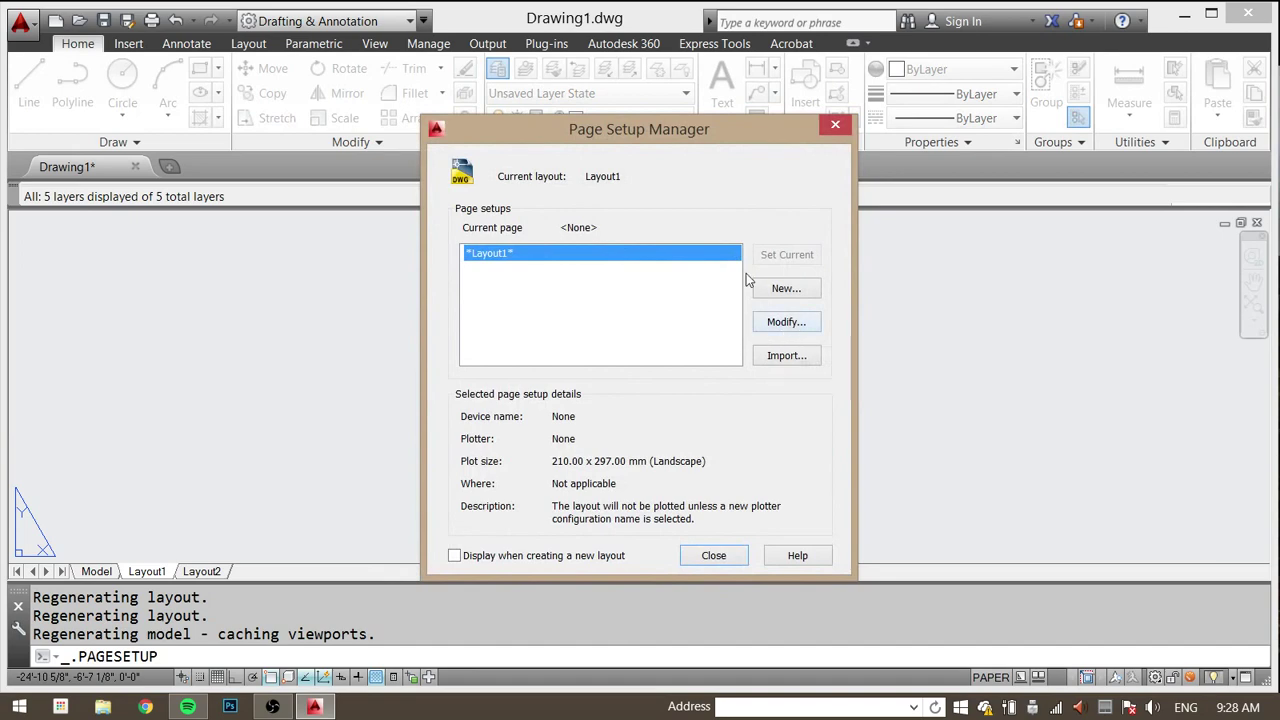
click(799, 296)
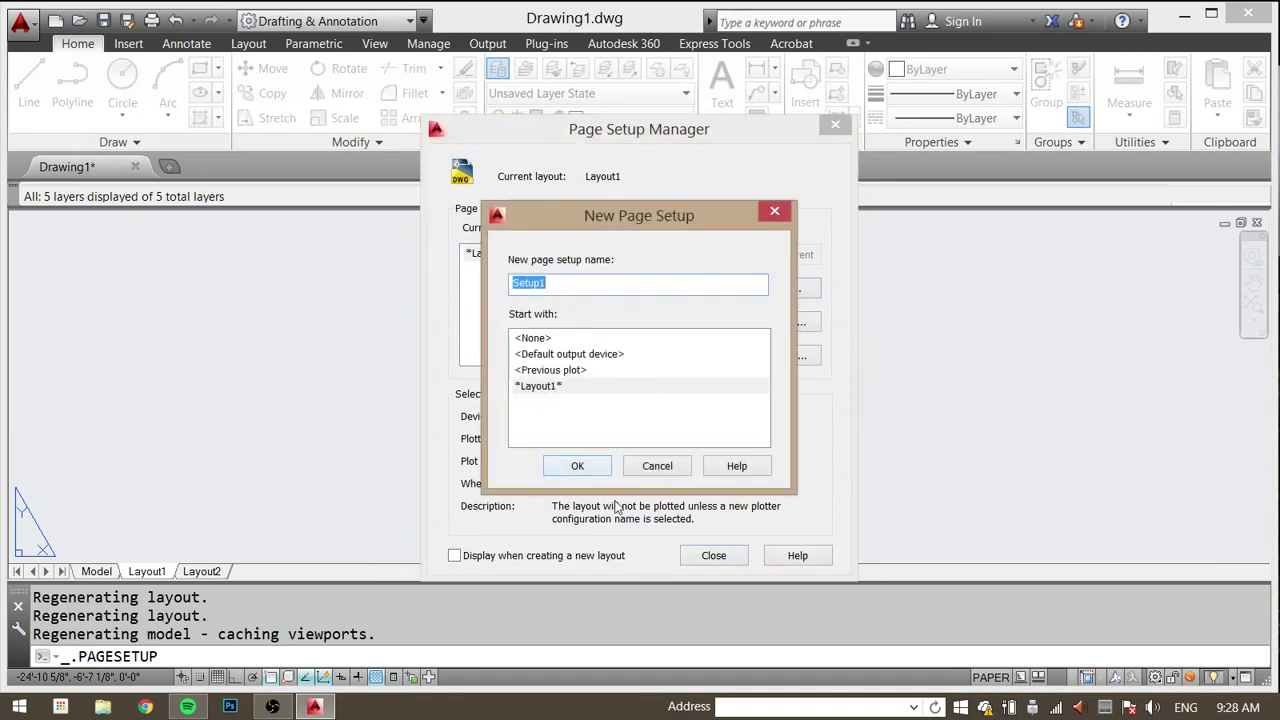
text(A1)
click(577, 468)
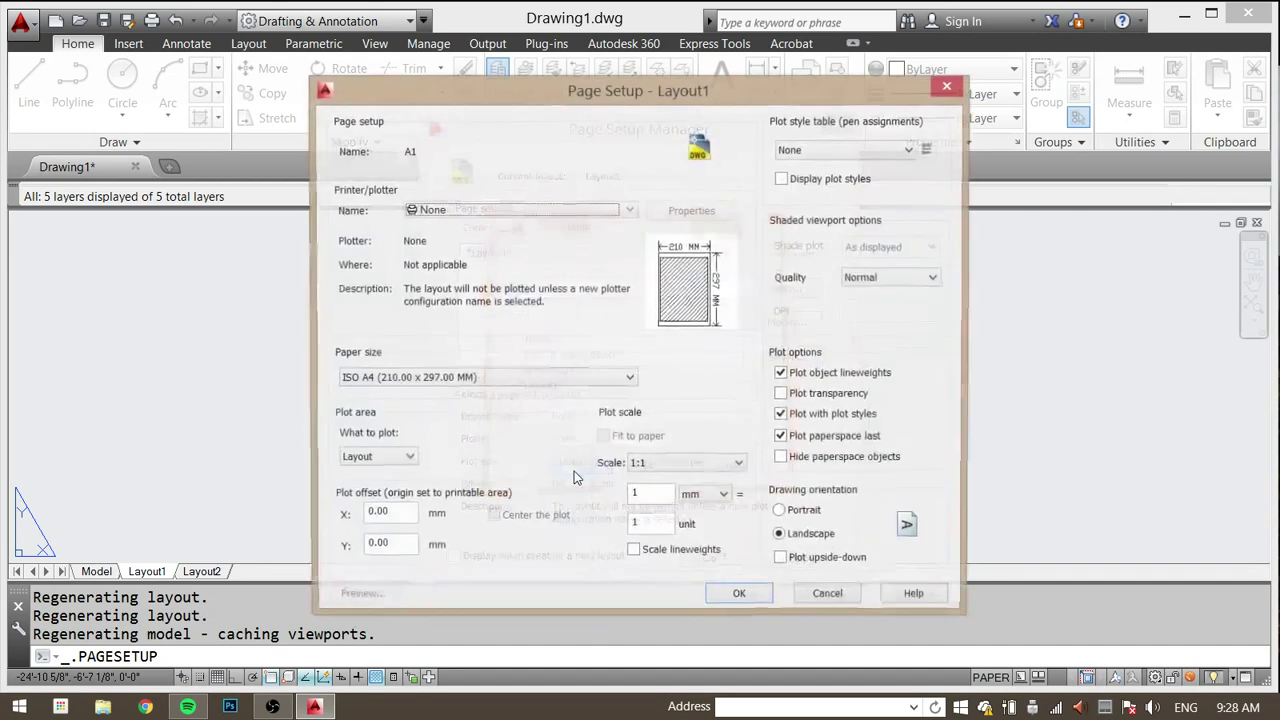
Step: Choose Adobe PDF as the plotter and 11 x 17 as the paper size for the A1 page setup
click(531, 212)
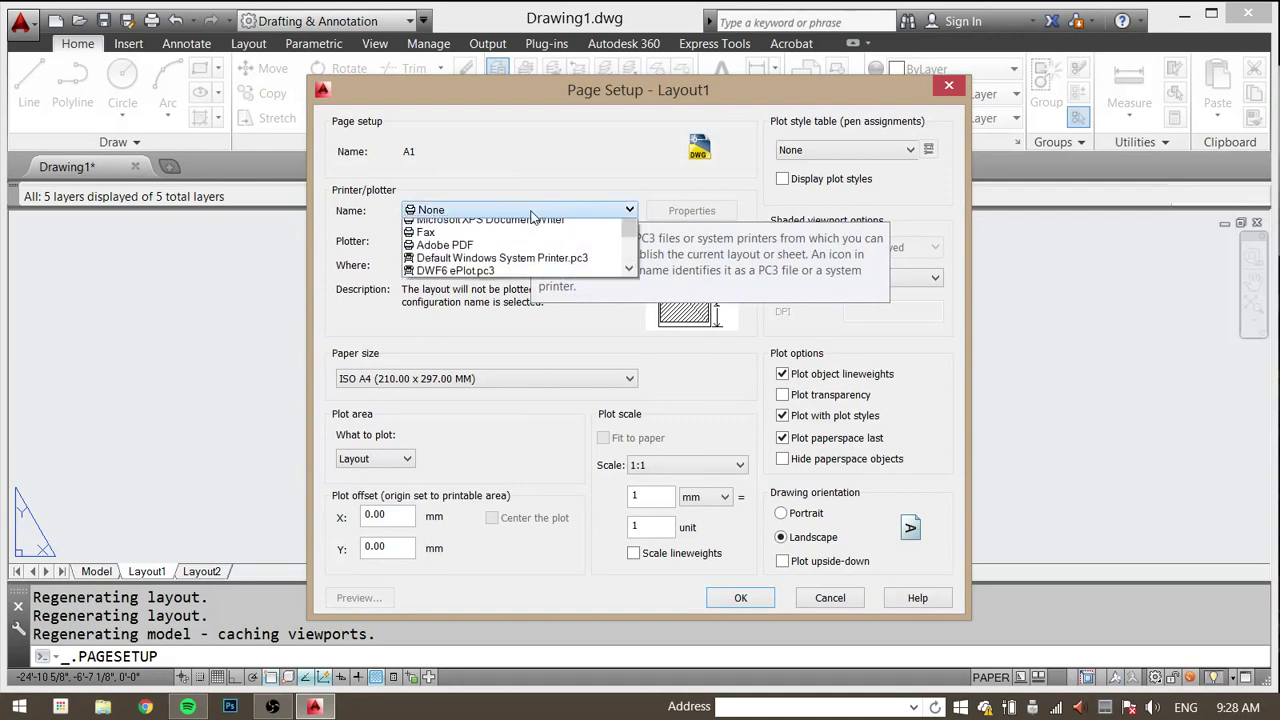
click(448, 290)
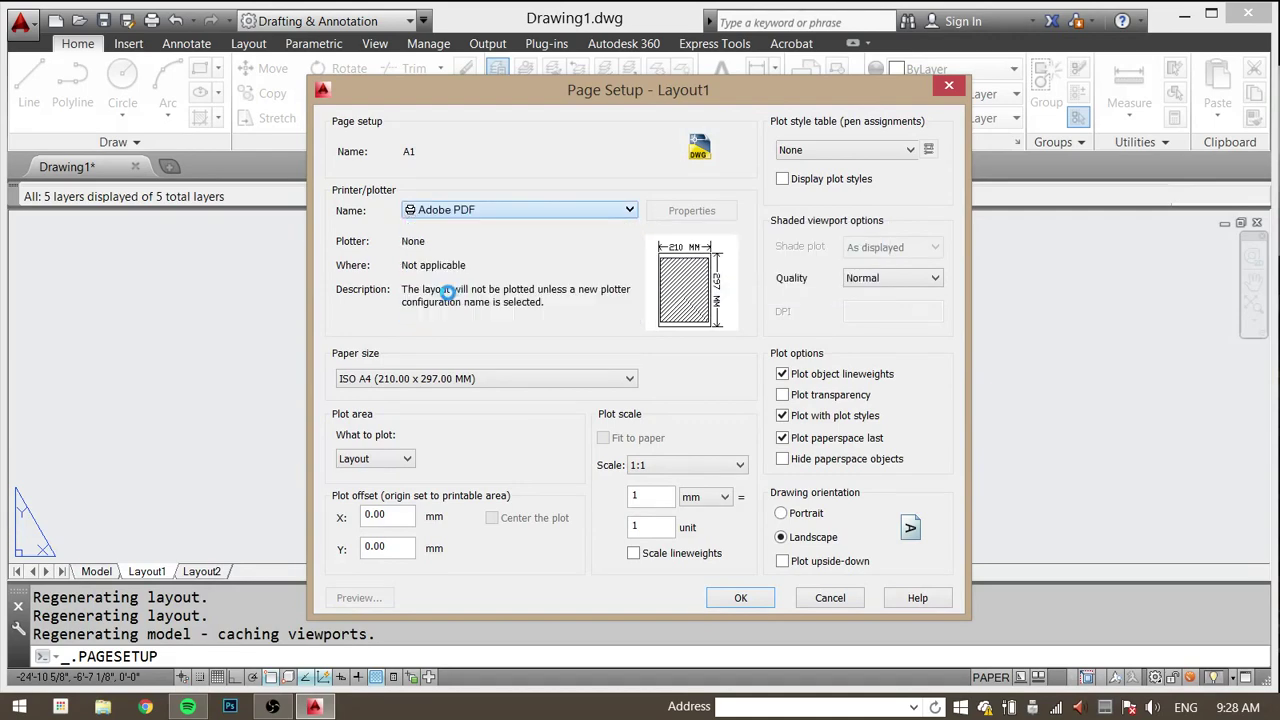
click(406, 381)
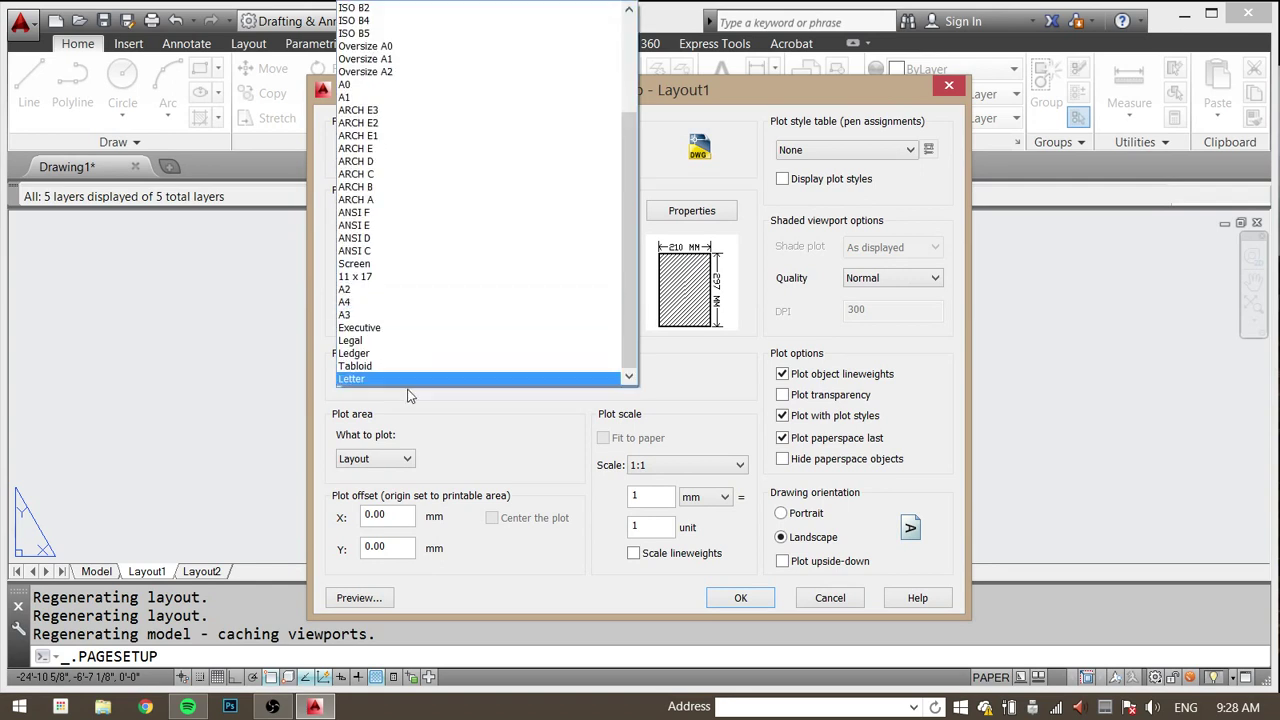
click(376, 285)
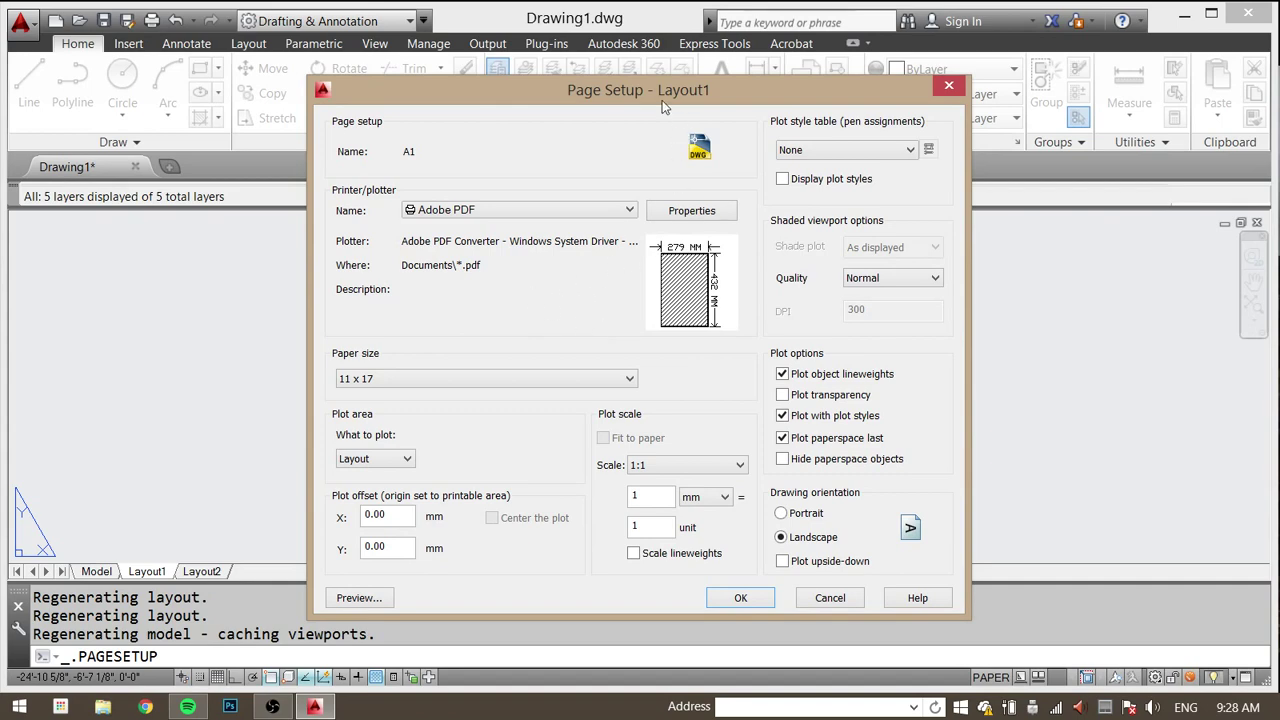
Step: Change the plot scale to 1 inch = 1 unit and accept the page setup
drag(645, 91, 549, 87)
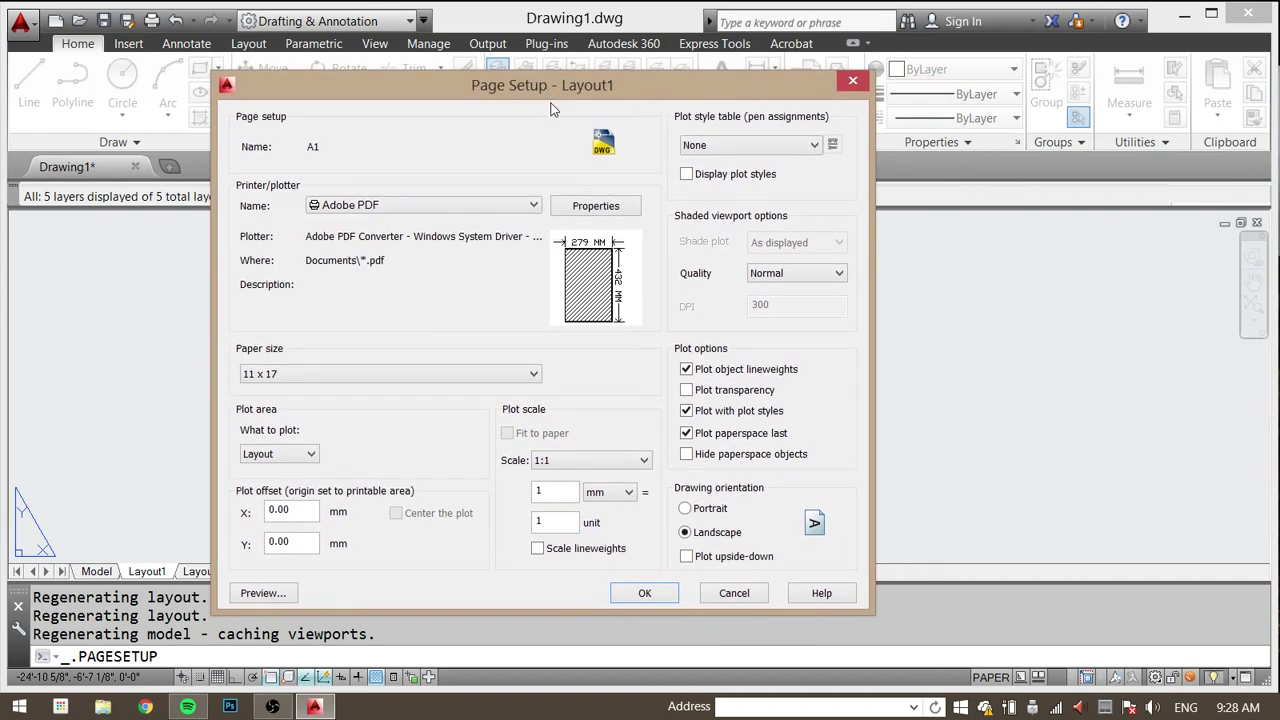
click(627, 493)
click(626, 510)
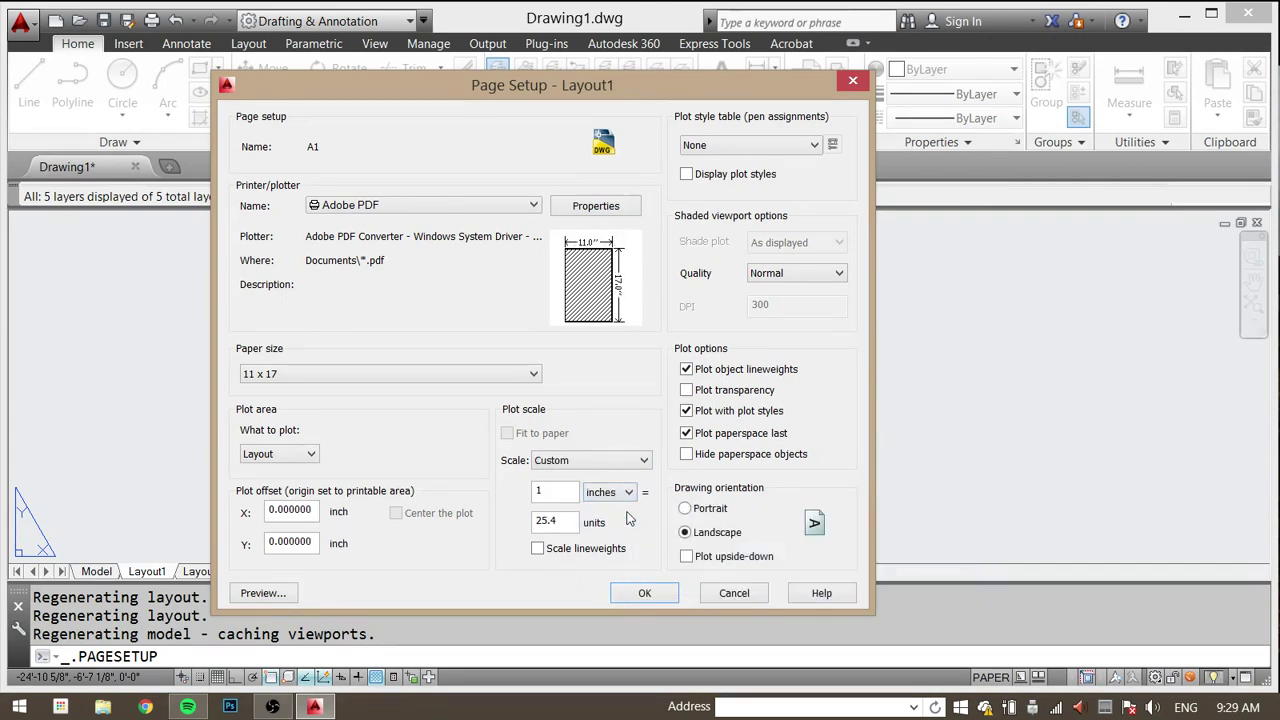
double_click(564, 521)
text(1)
key(Return)
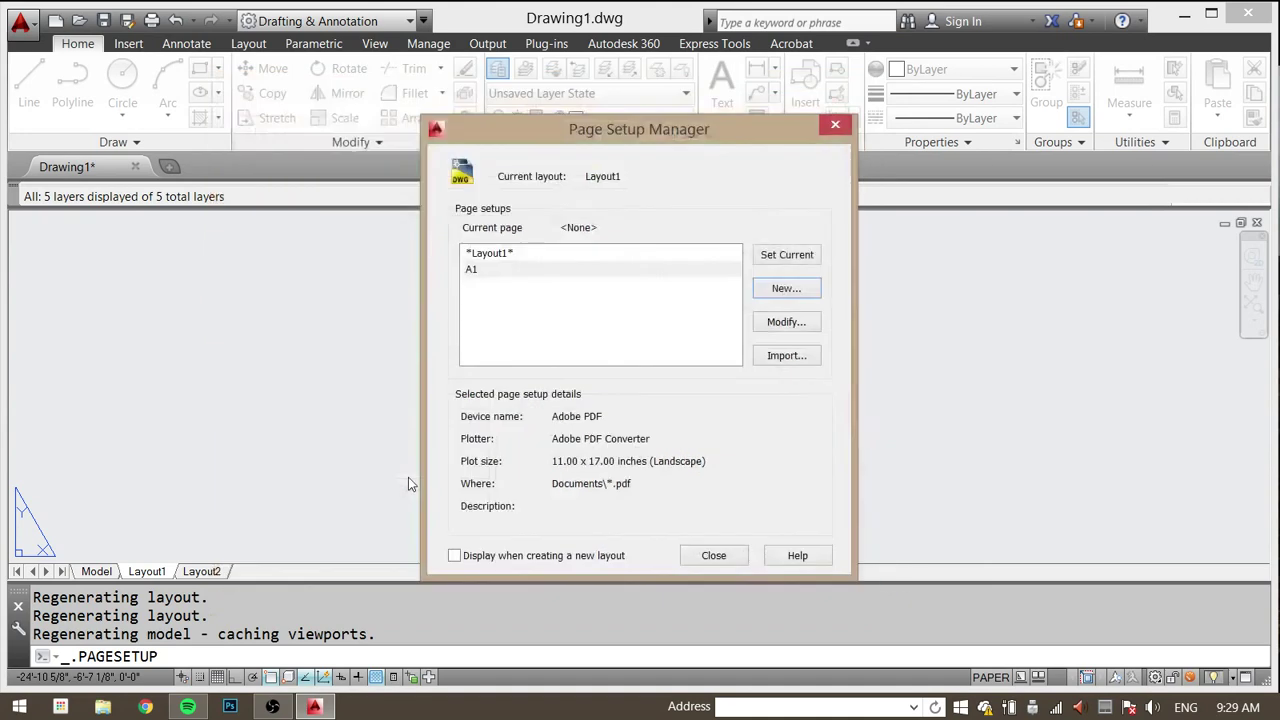
Step: Make A1 the current page setup for Layout1 and reopen its settings for modification
double_click(568, 270)
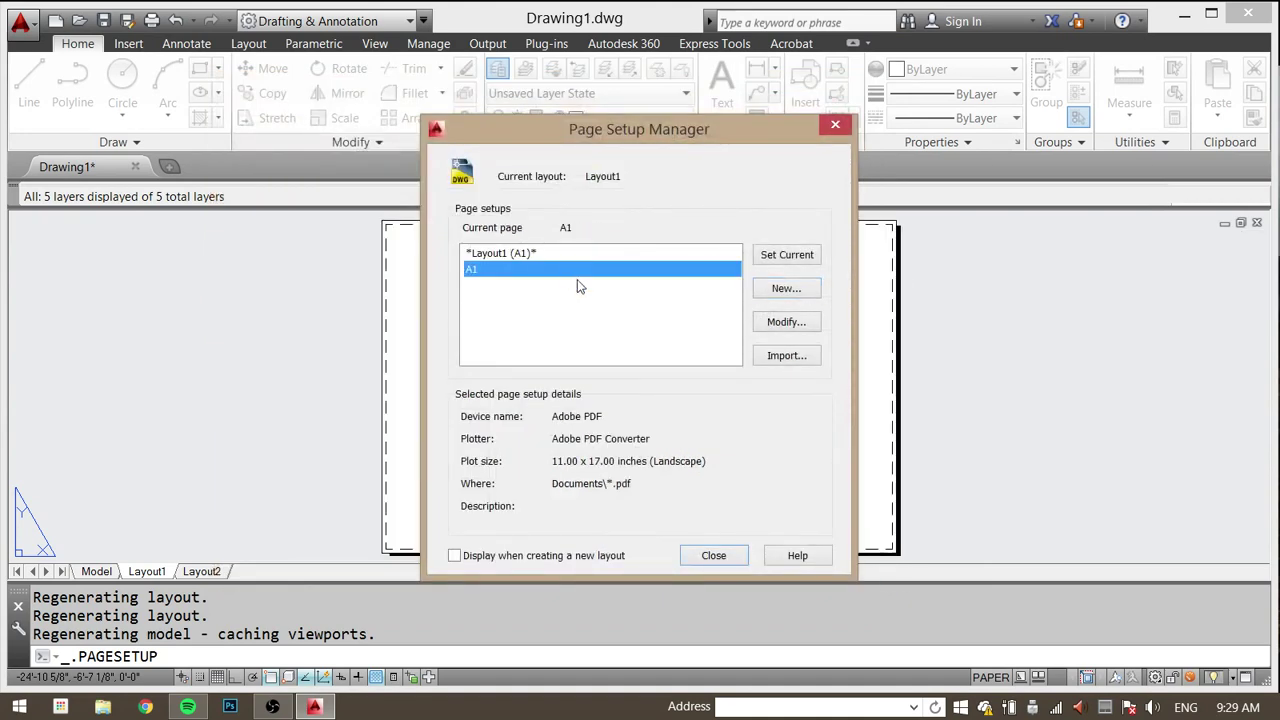
click(778, 325)
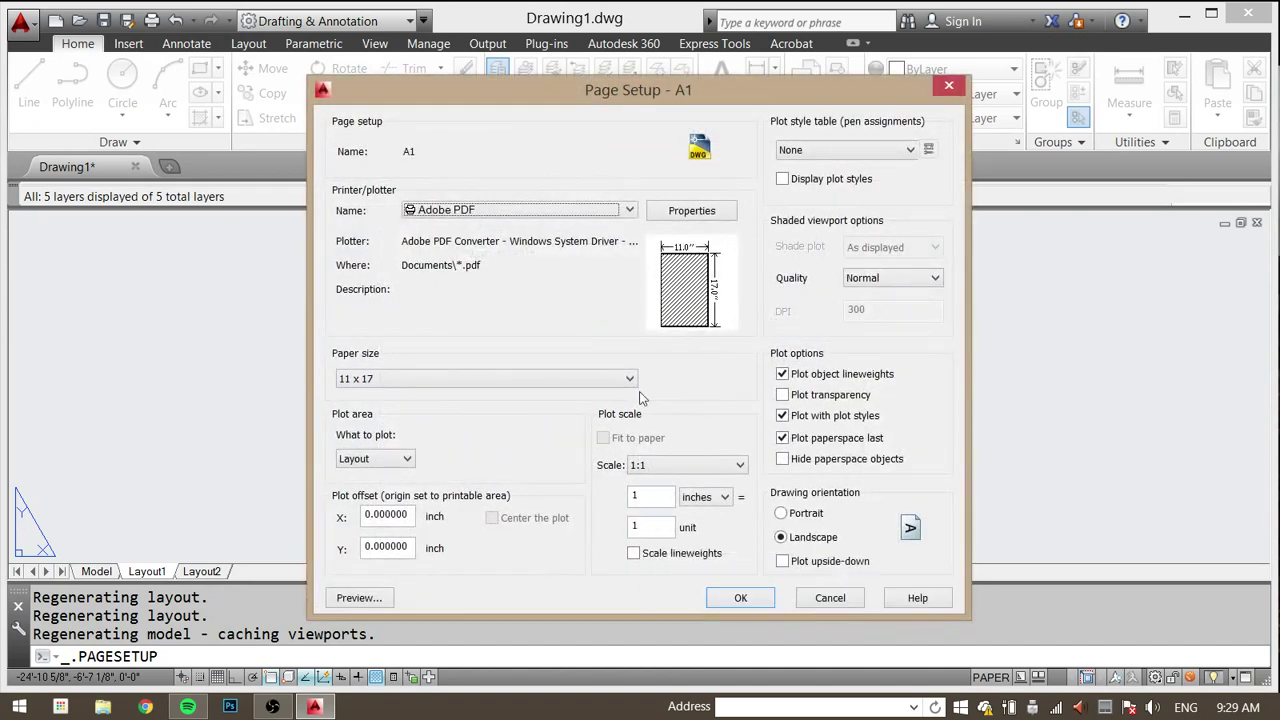
drag(578, 90, 487, 84)
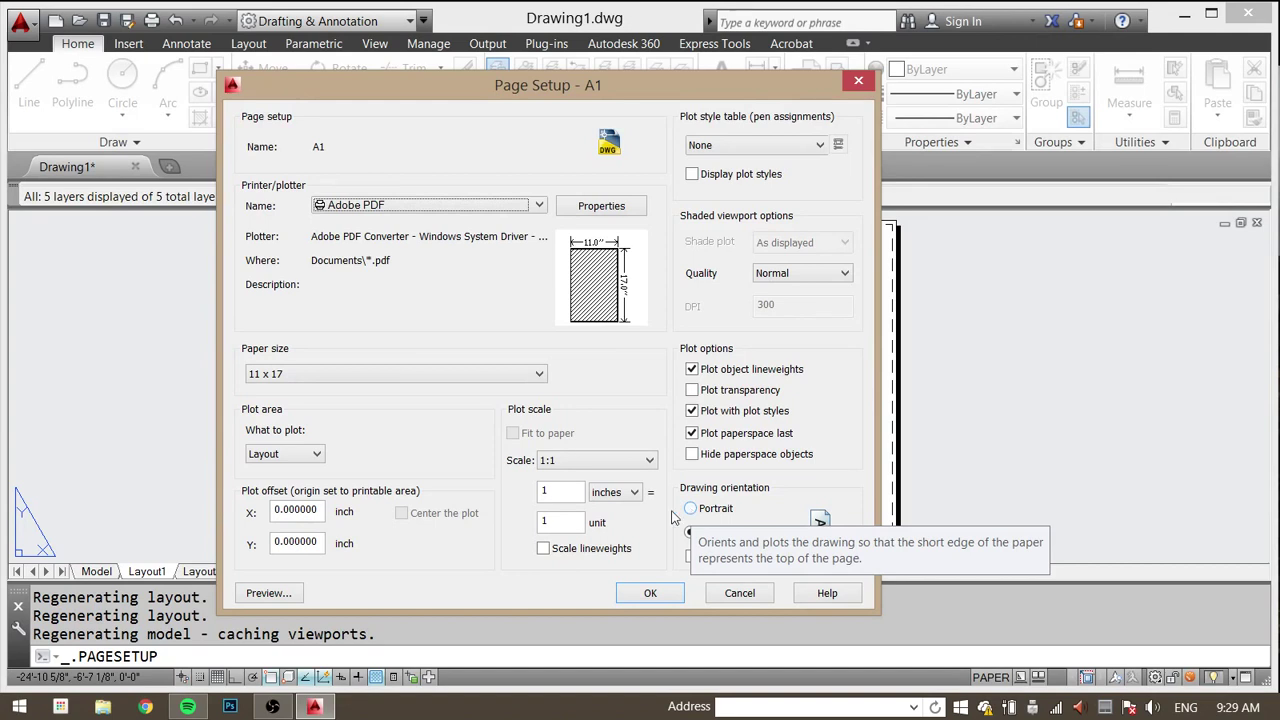
Step: Create a new color-dependent plot style table from scratch named TUTORIAL for the A1 page setup
click(818, 147)
click(694, 143)
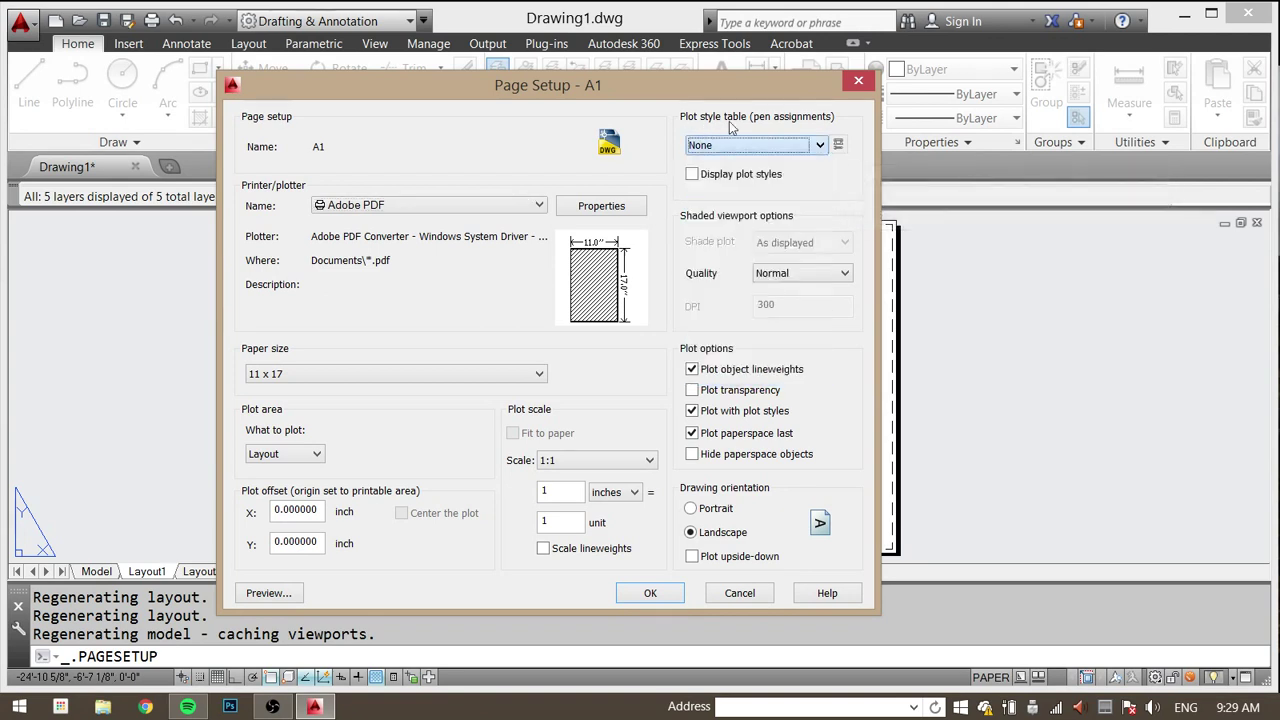
click(750, 146)
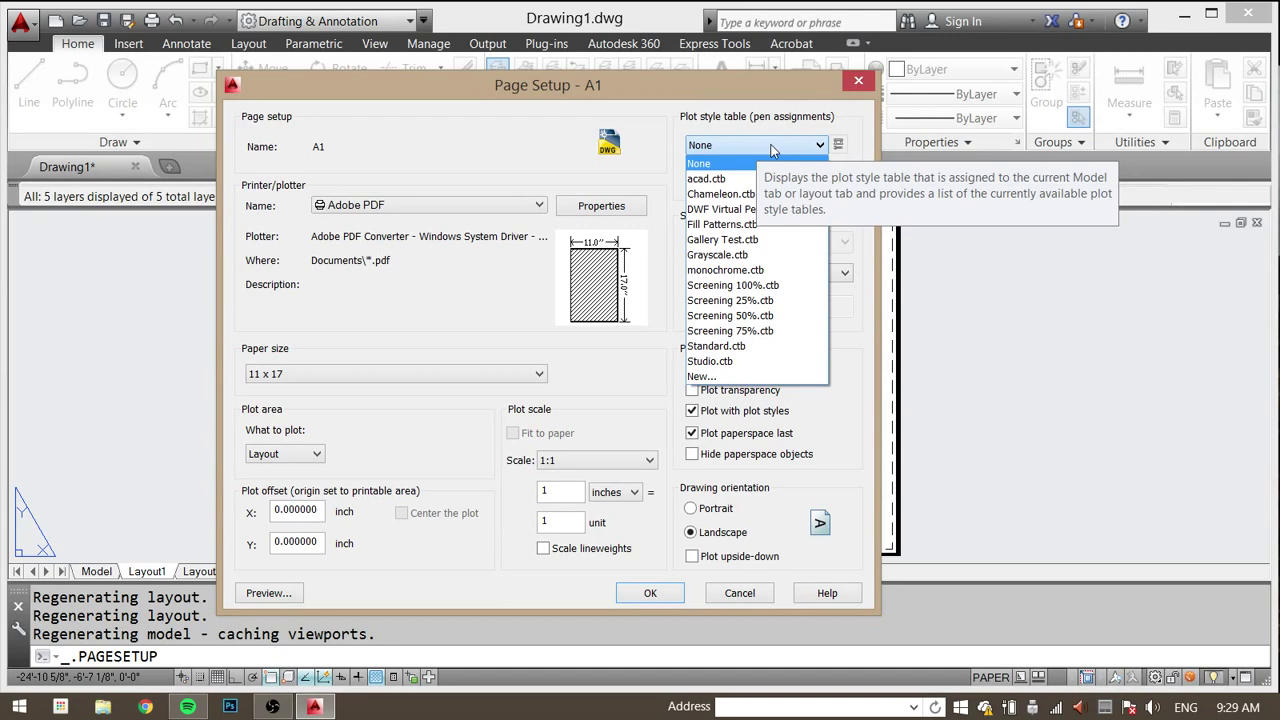
click(745, 377)
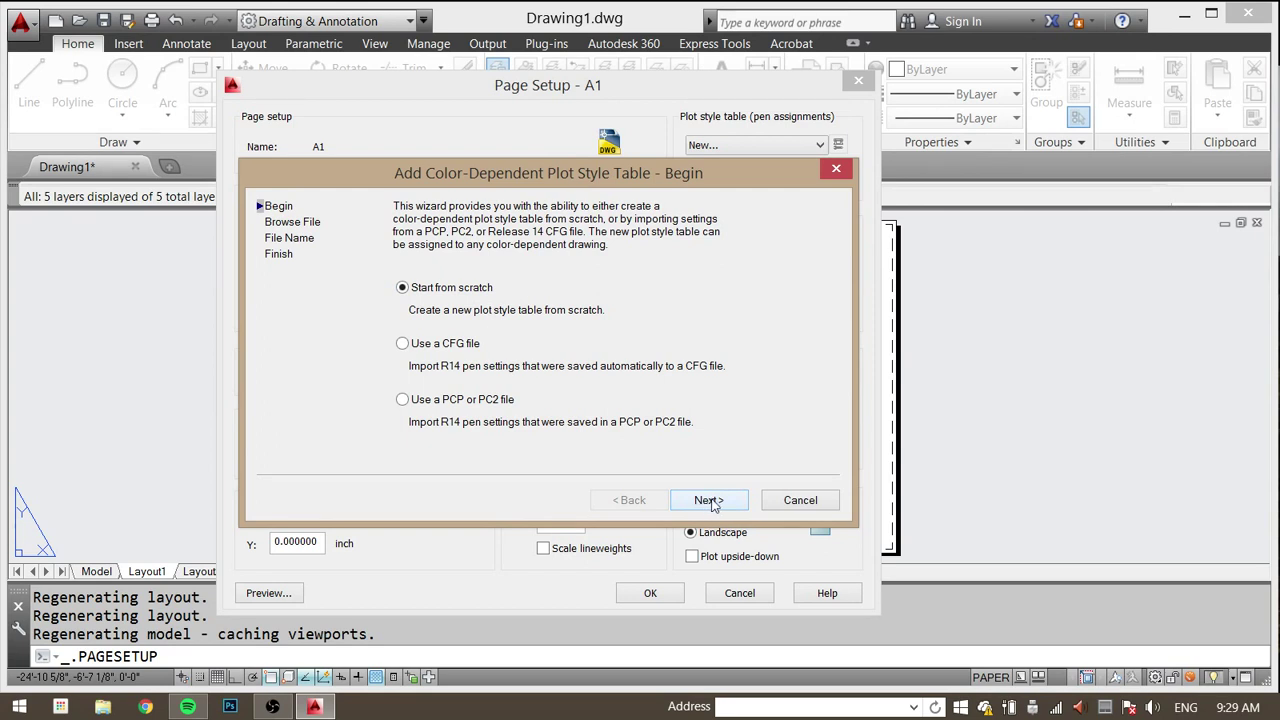
click(713, 505)
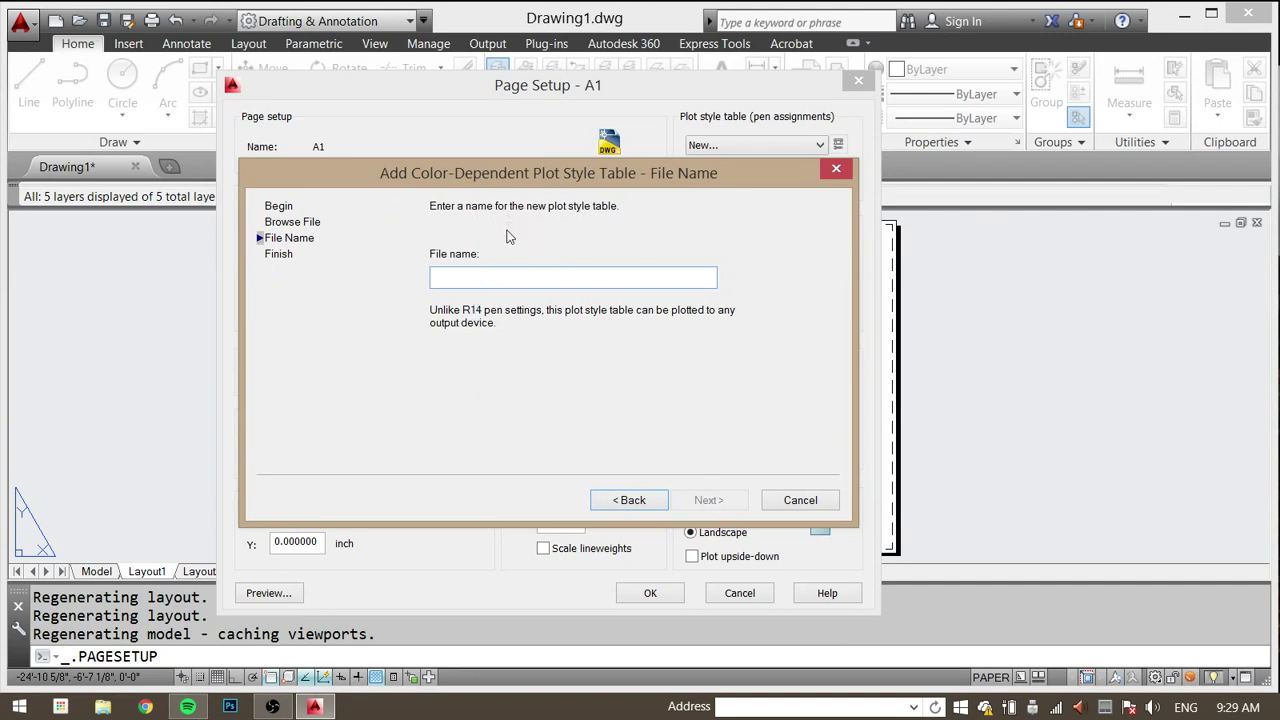
text(TUTORIAL)
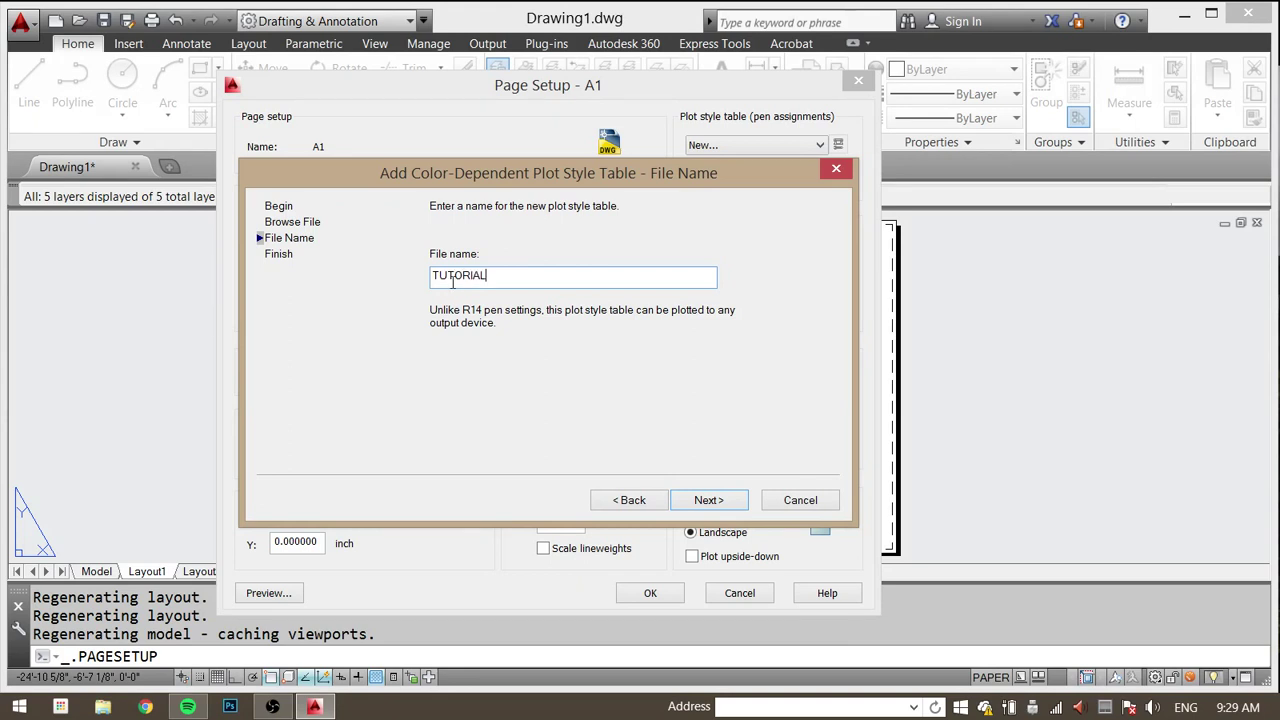
click(708, 500)
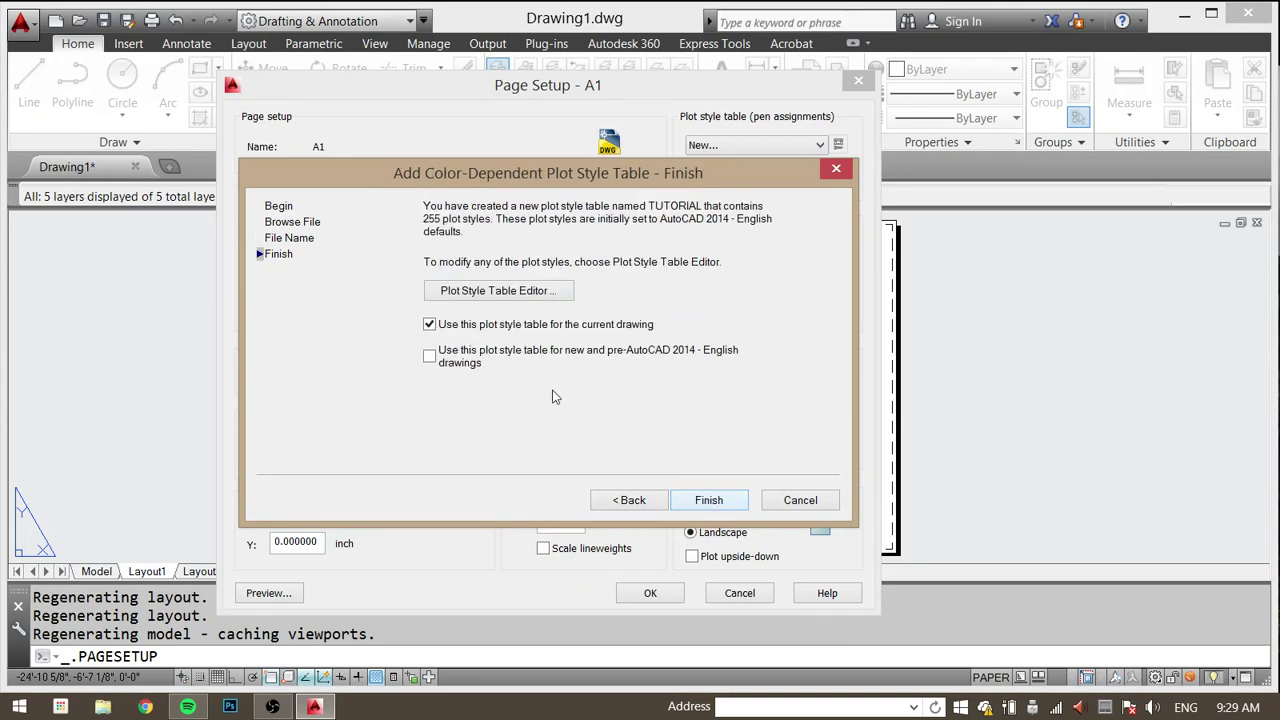
Step: Edit the TUTORIAL plot style table so that all plot styles, Color 1 through Color 255, plot in Black
click(556, 296)
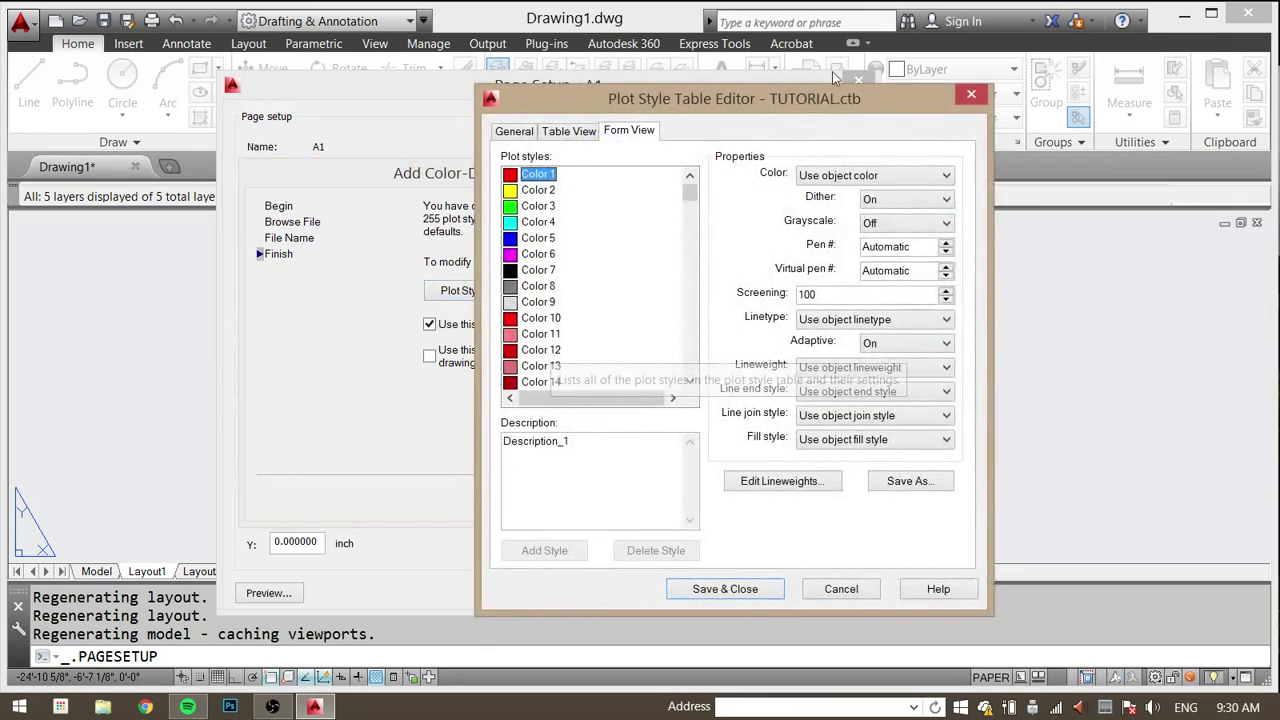
drag(836, 113, 790, 121)
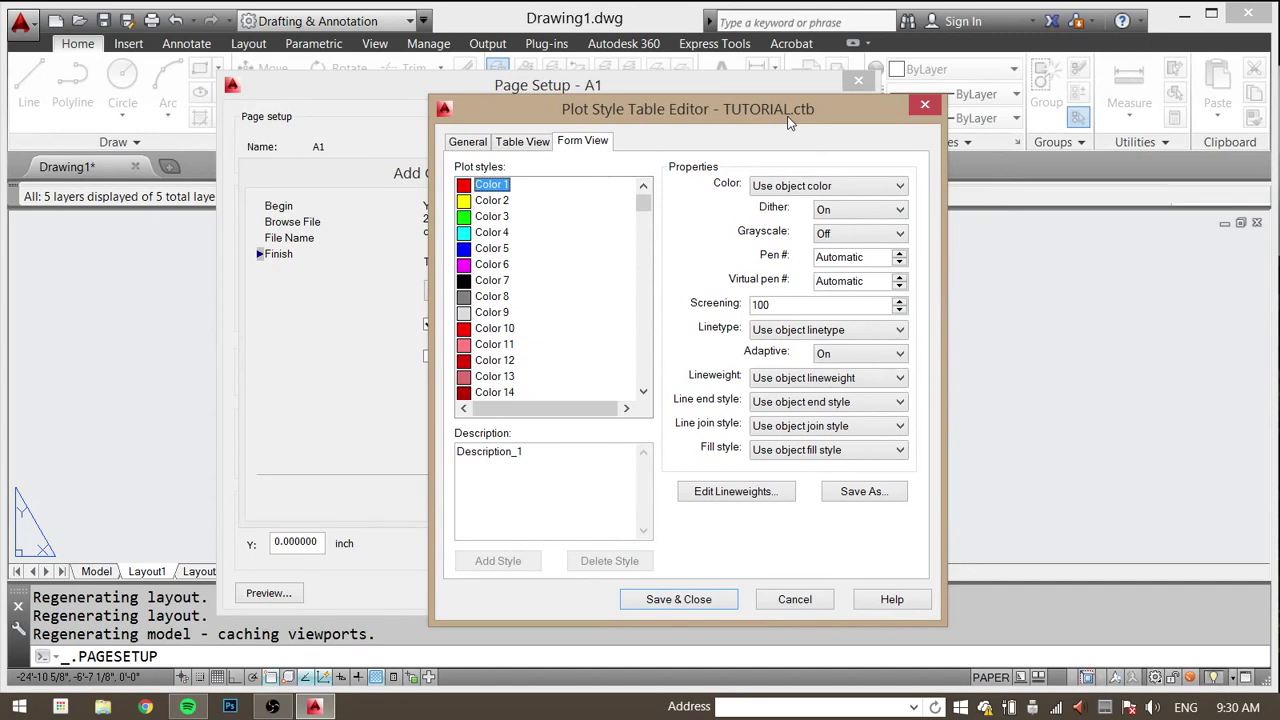
click(487, 219)
click(488, 232)
click(489, 266)
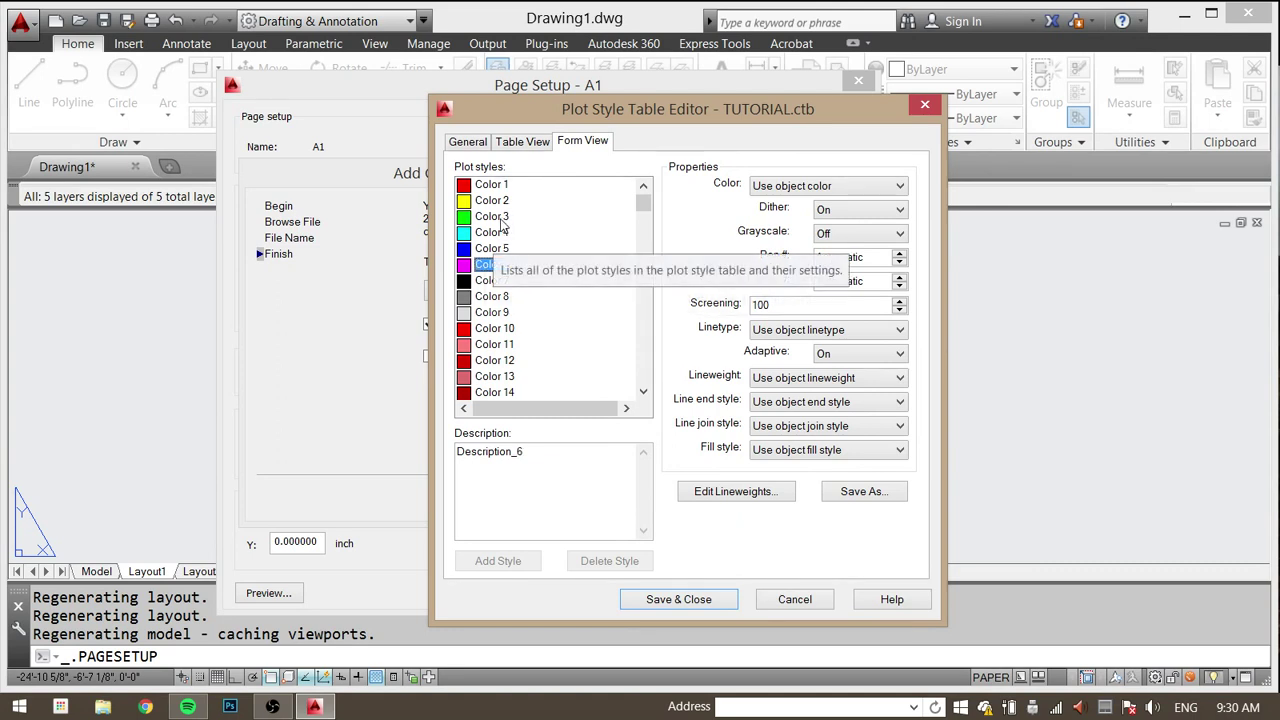
click(491, 222)
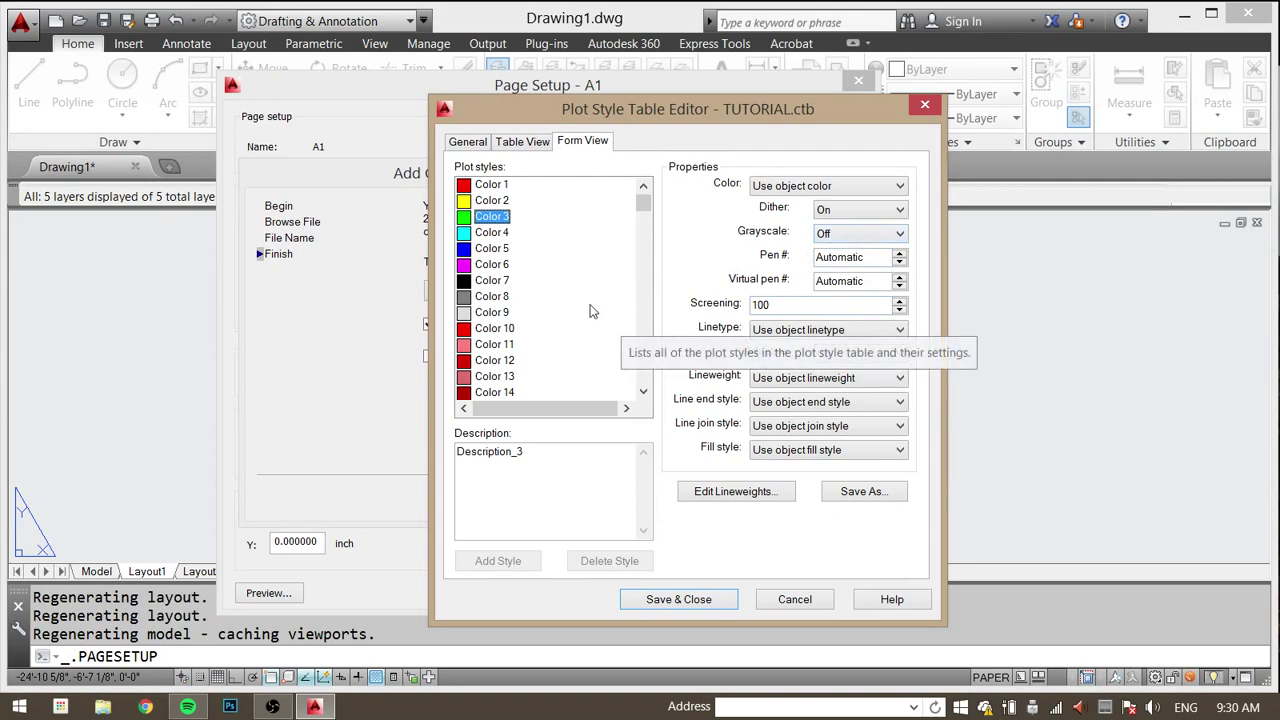
click(519, 187)
scroll(540, 320, down, 20)
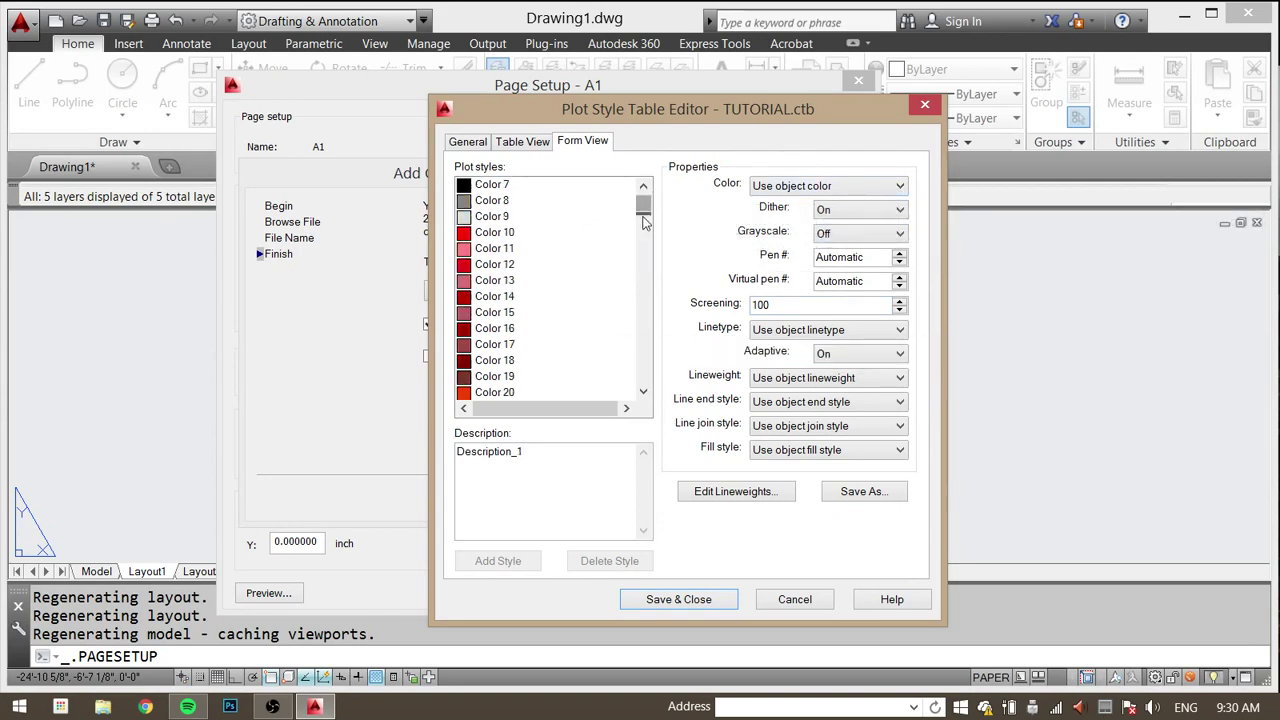
shift+click(513, 376)
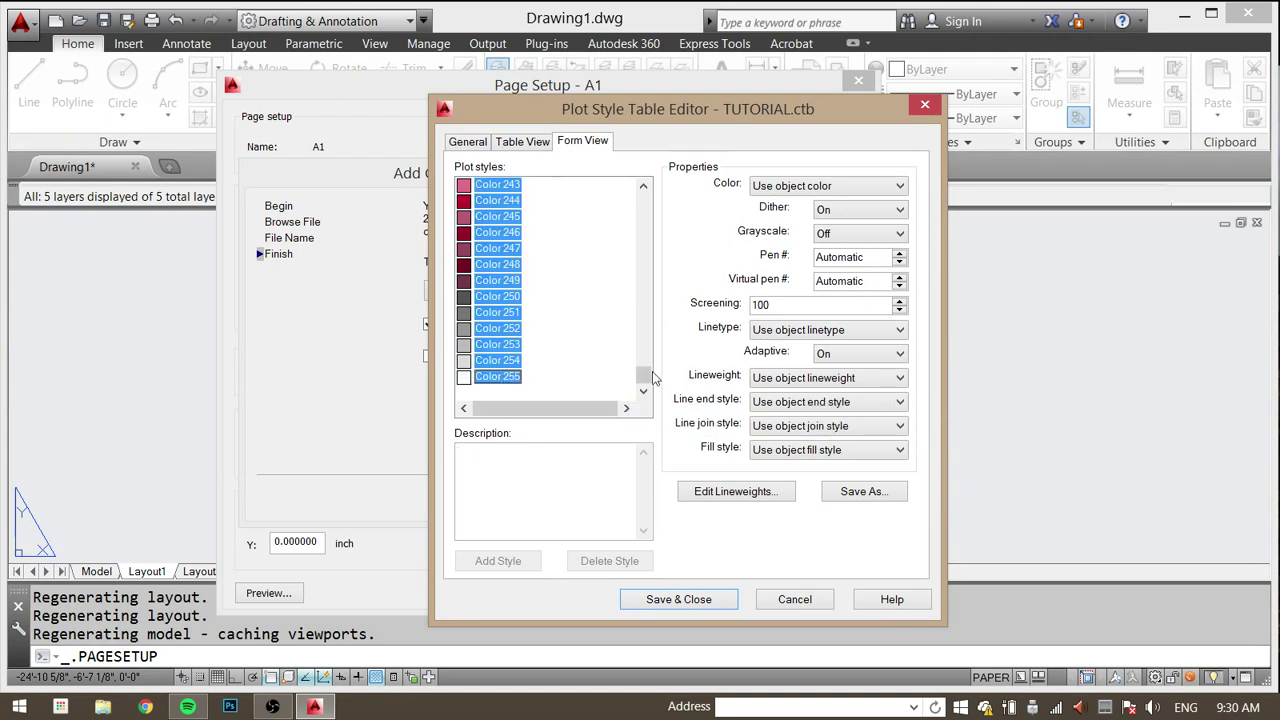
drag(643, 378, 643, 203)
click(802, 194)
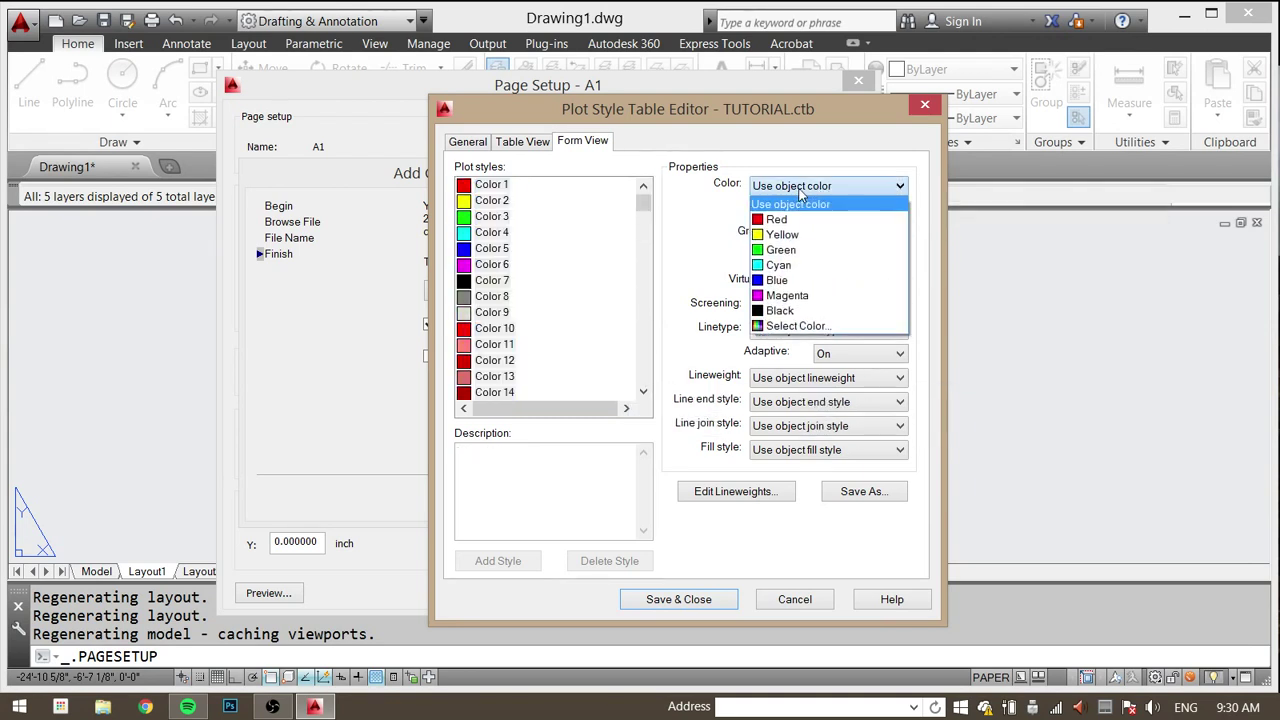
click(782, 313)
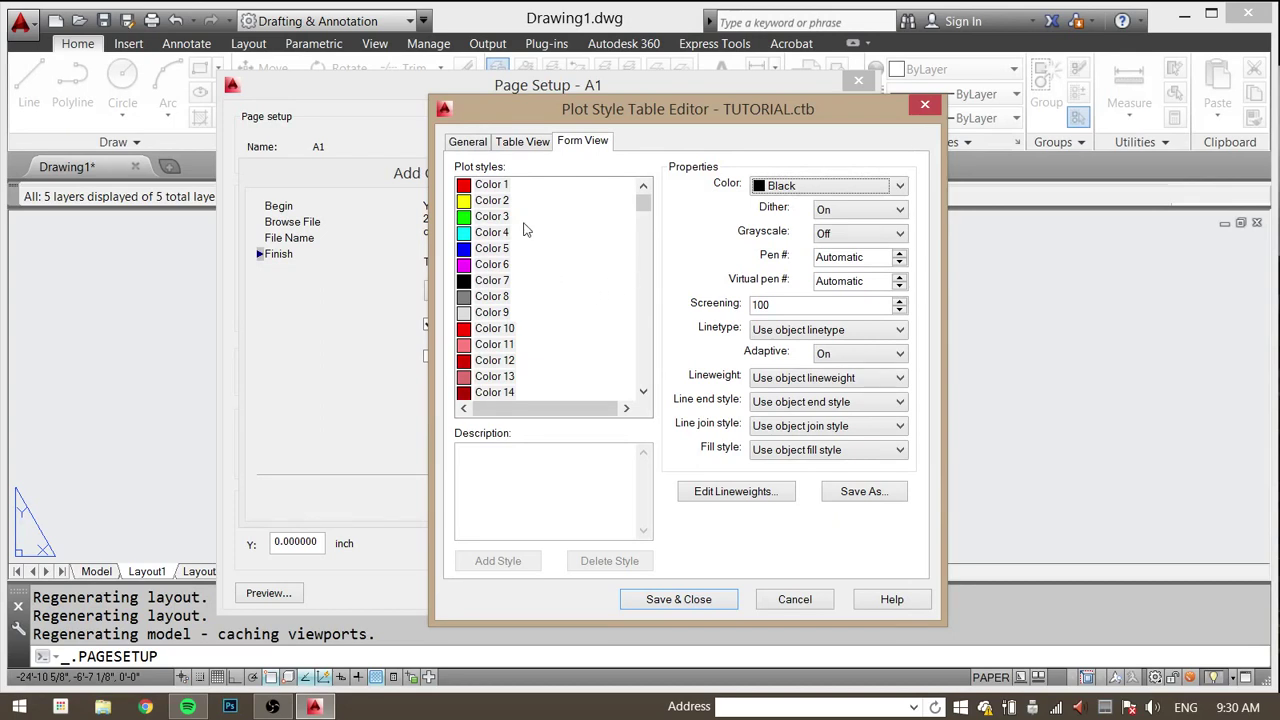
Step: Set the lineweight of the Color 3 (green) plot style to 0.3000 mm
click(487, 216)
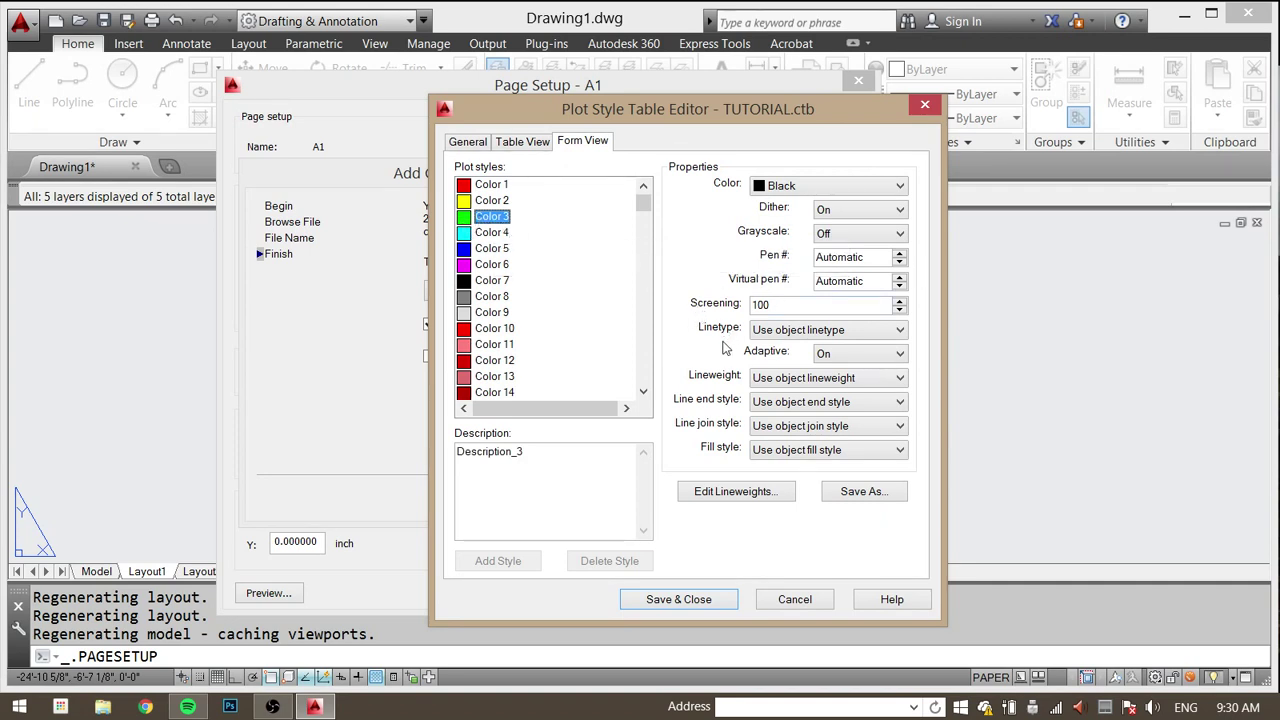
click(897, 378)
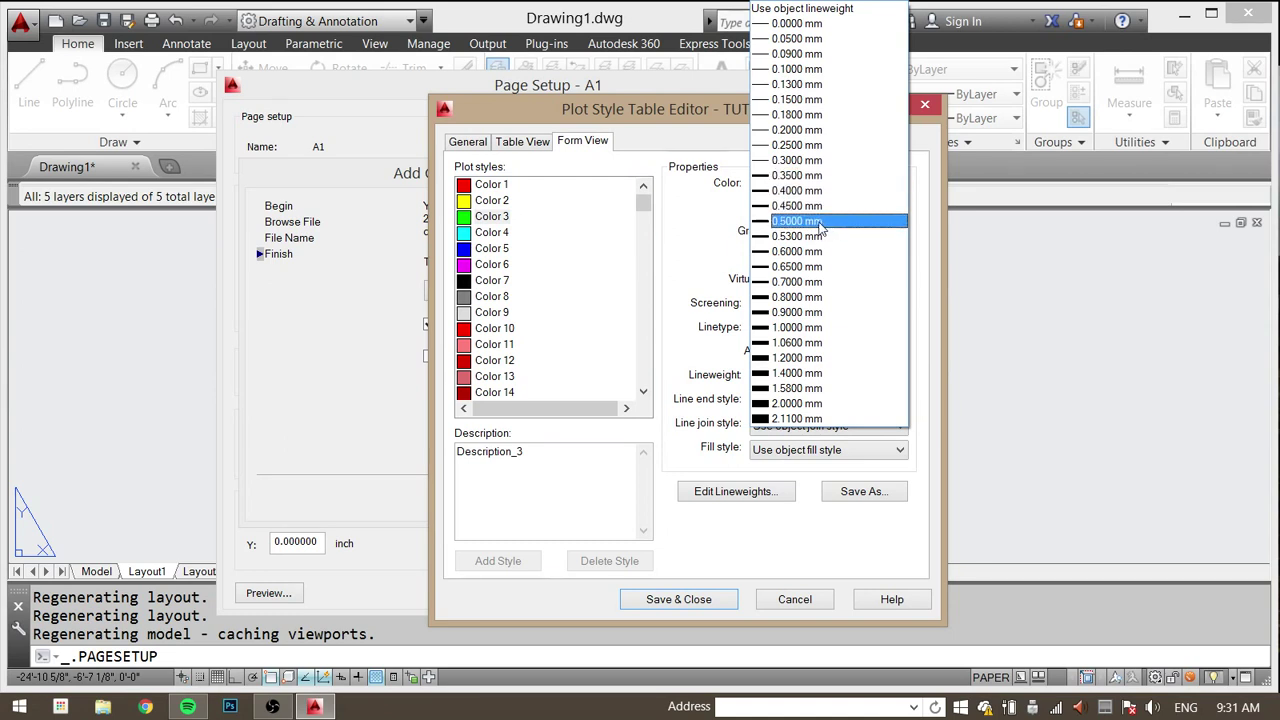
click(818, 162)
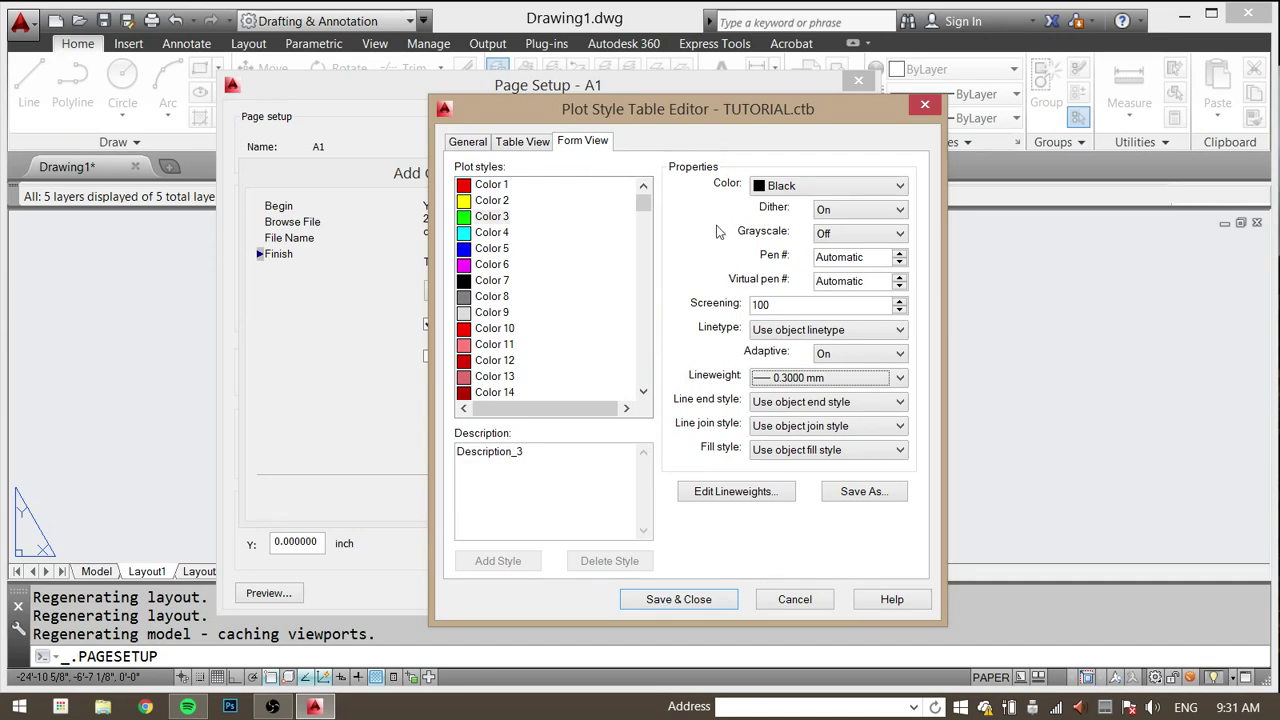
Step: Set the lineweight of the Color 4 (cyan) plot style to 0.2000 mm
drag(710, 116, 632, 95)
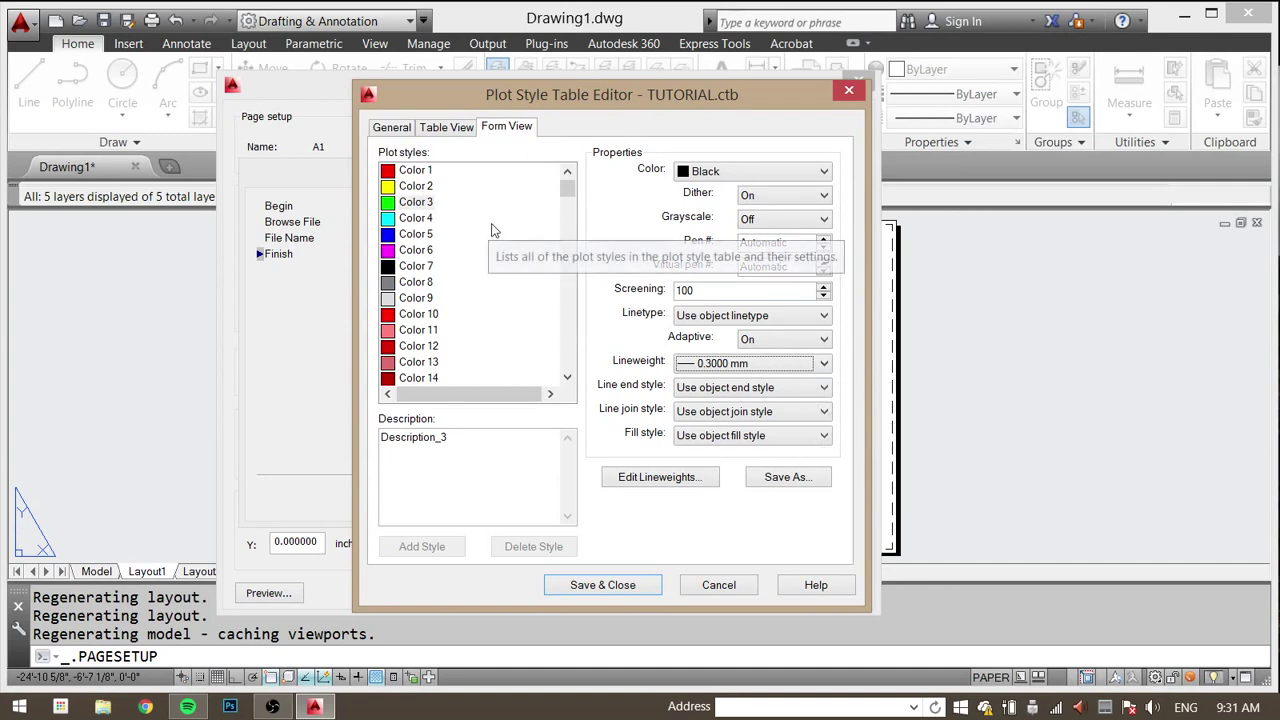
click(415, 218)
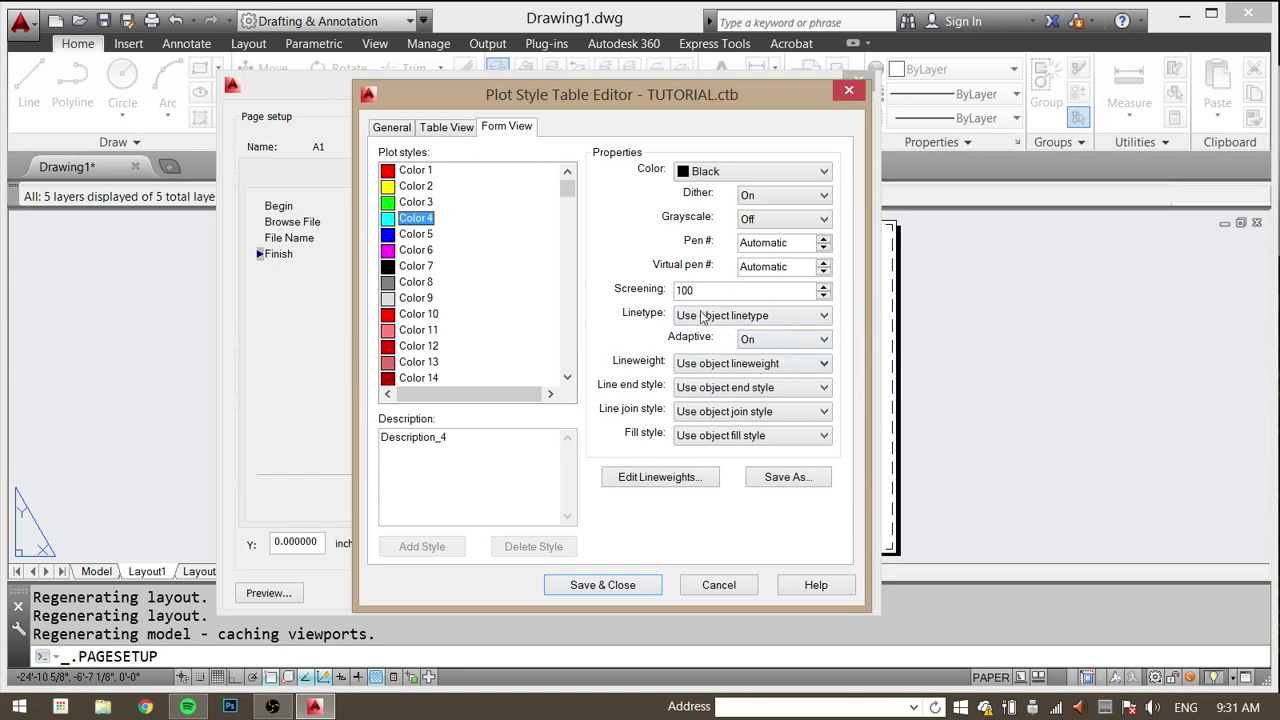
click(703, 366)
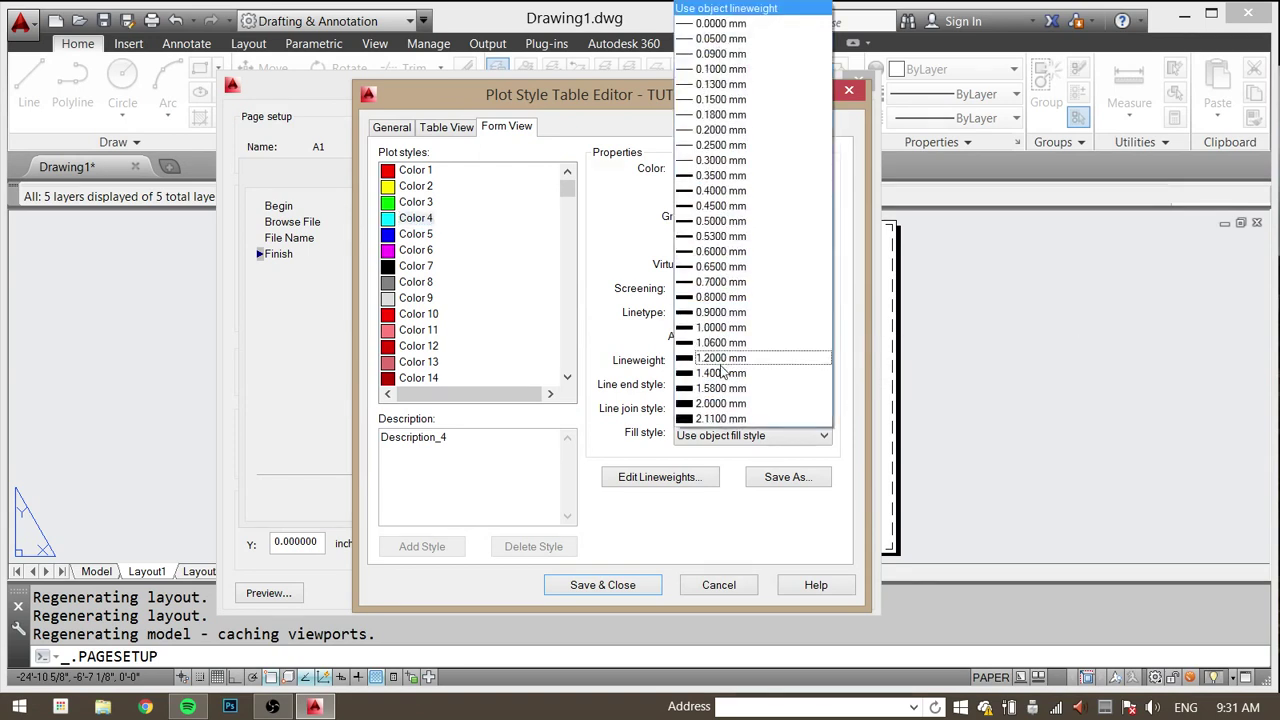
click(728, 131)
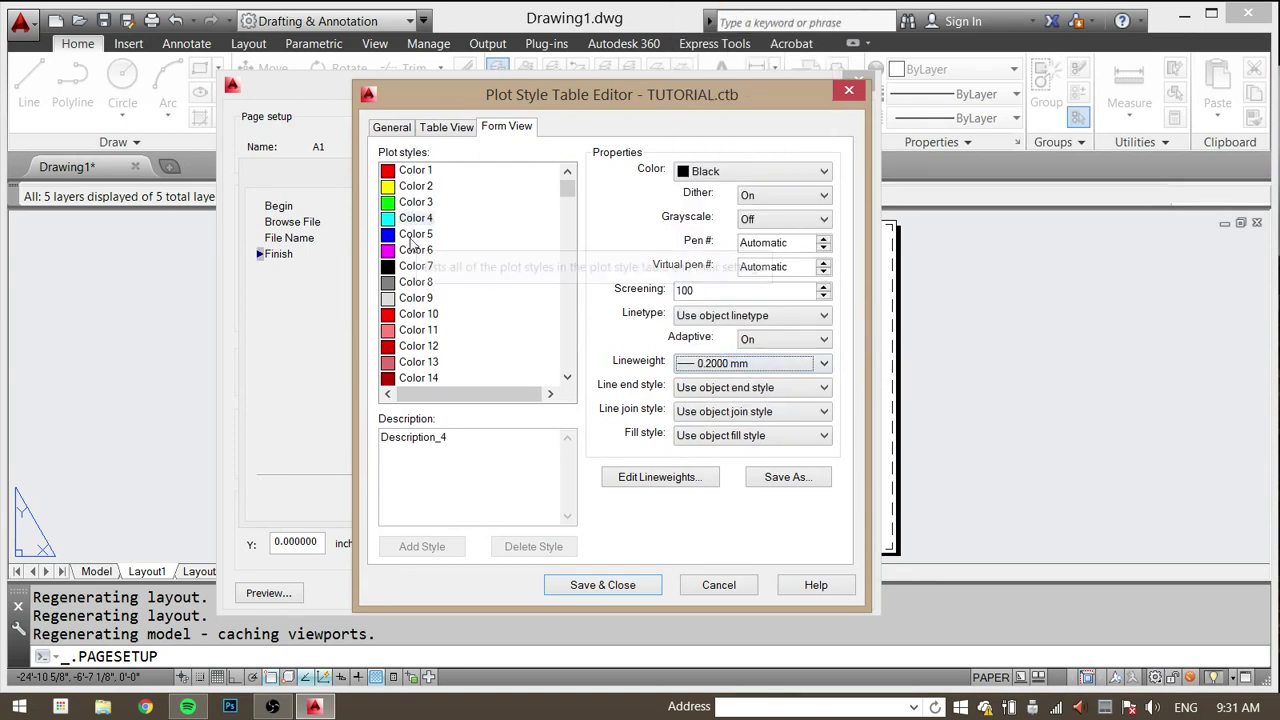
Step: Set the lineweight of the Color 6 (magenta) plot style to 0.1000 mm
click(416, 250)
click(704, 364)
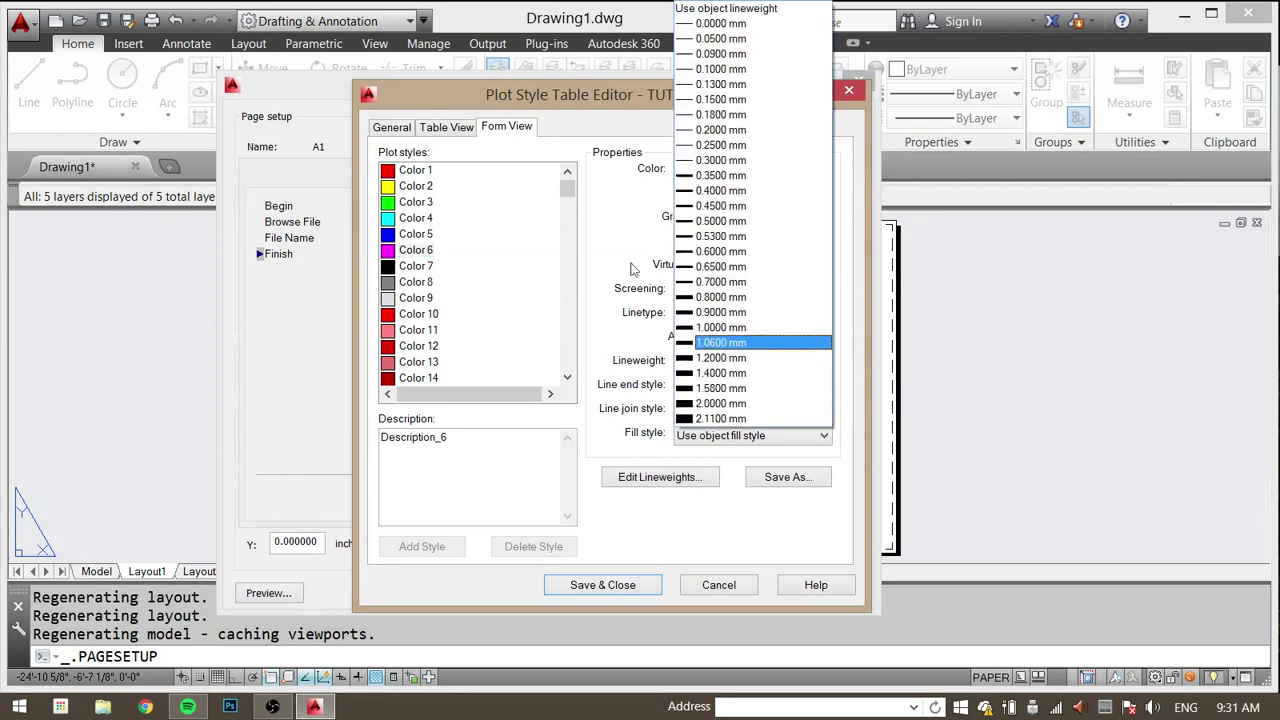
click(722, 69)
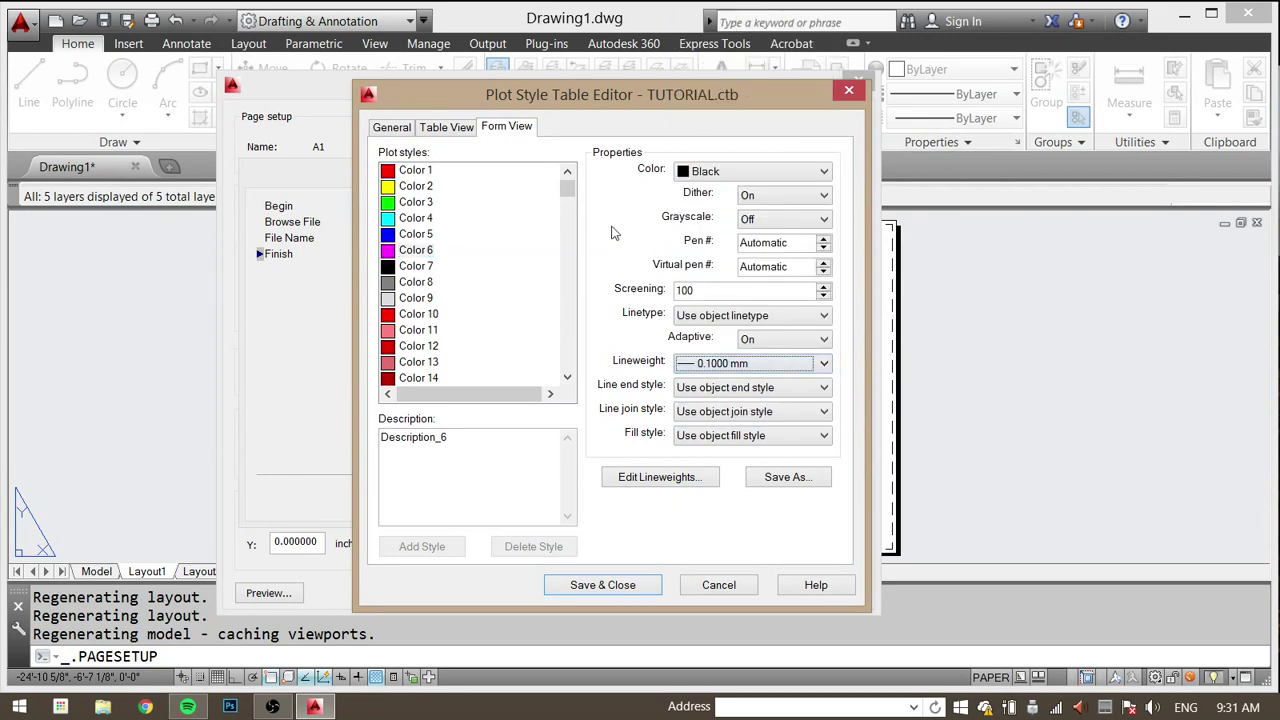
Step: Save and assign the TUTORIAL plot style table, and accept the A1 page setup with all layouts that reference it updated
click(620, 587)
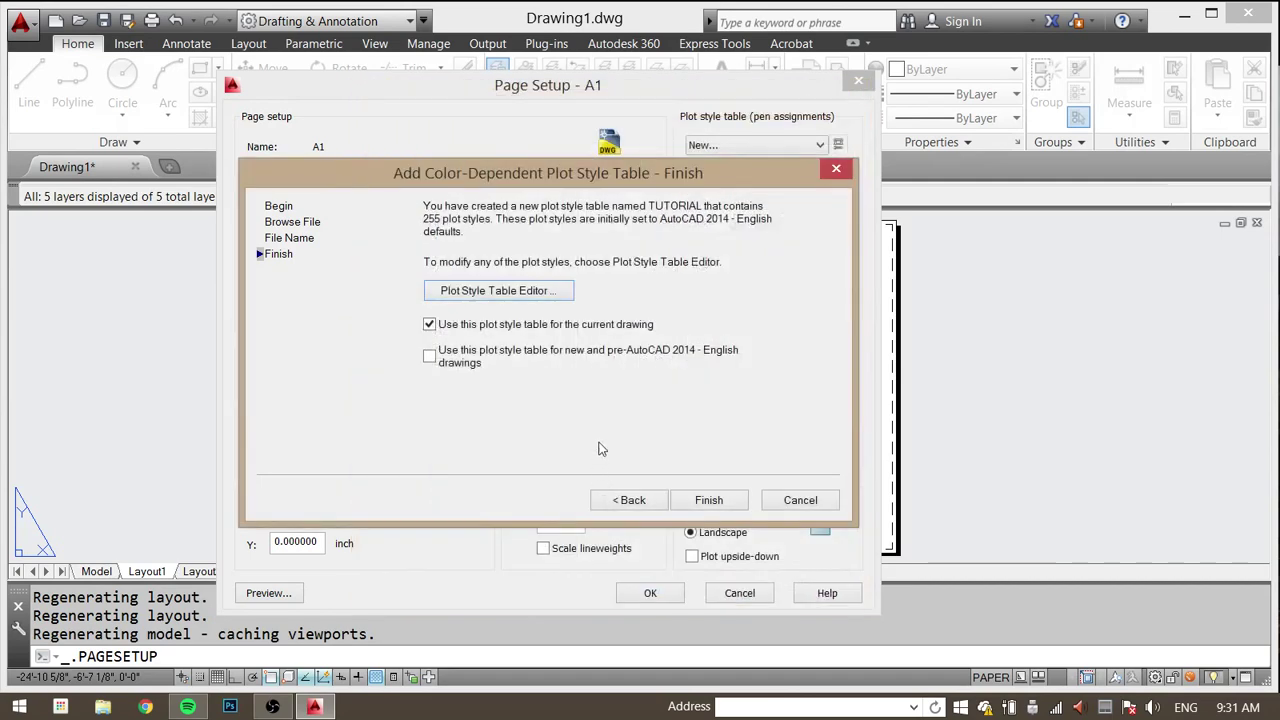
click(718, 501)
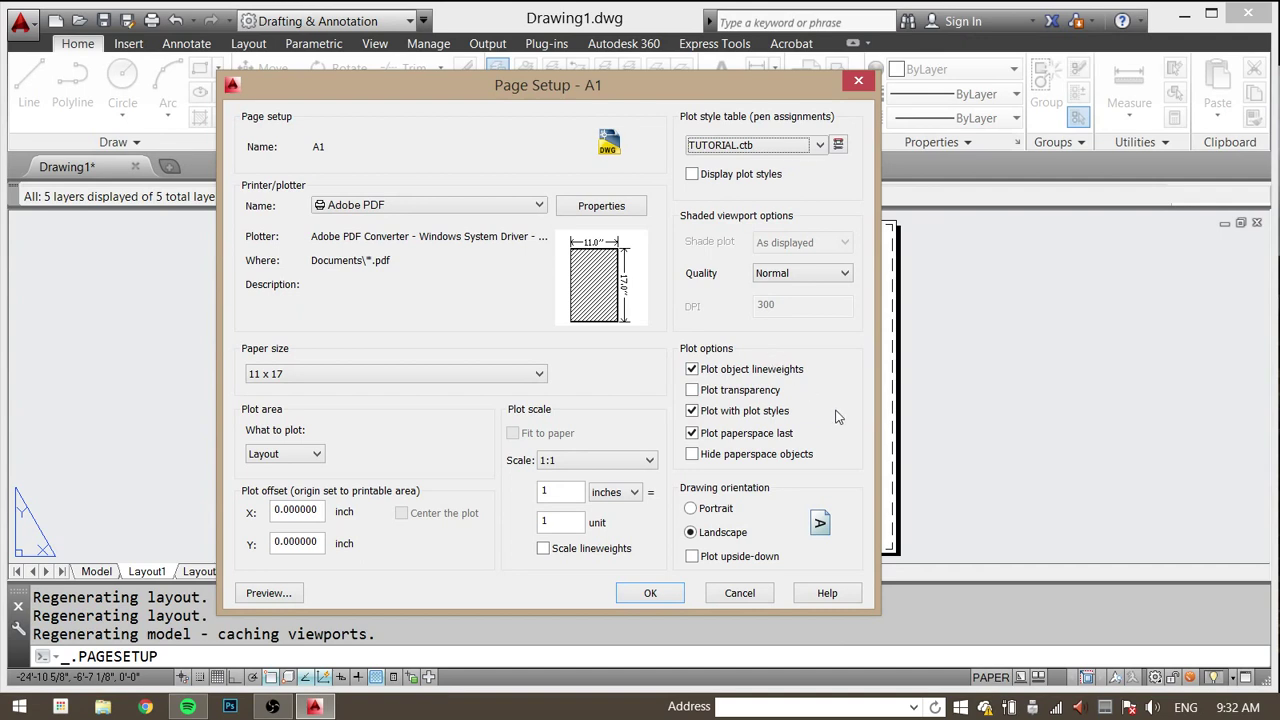
click(650, 594)
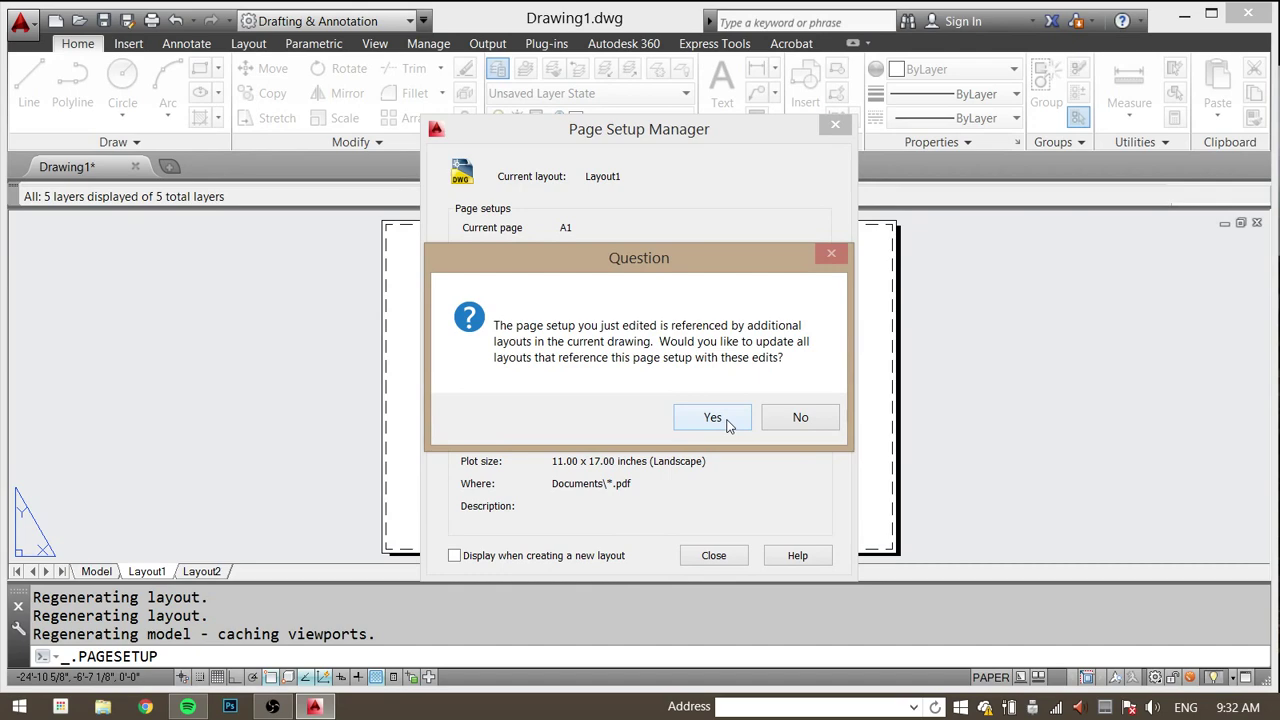
click(728, 425)
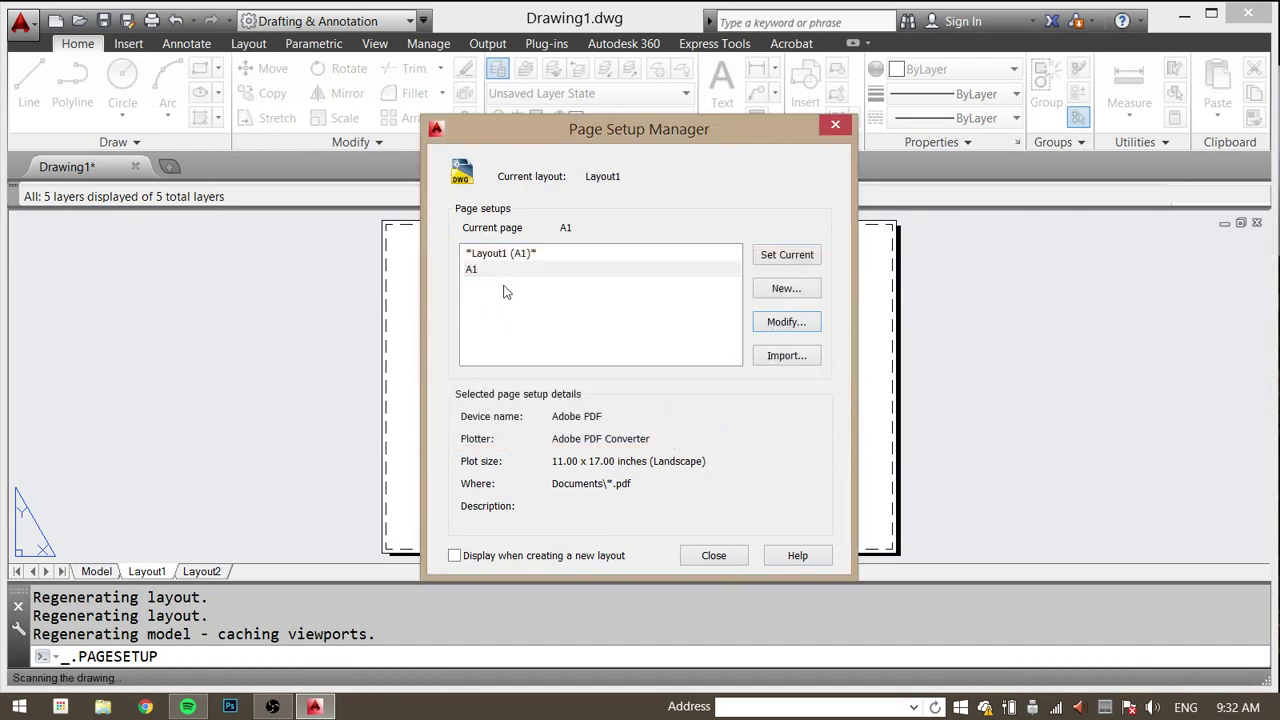
click(714, 558)
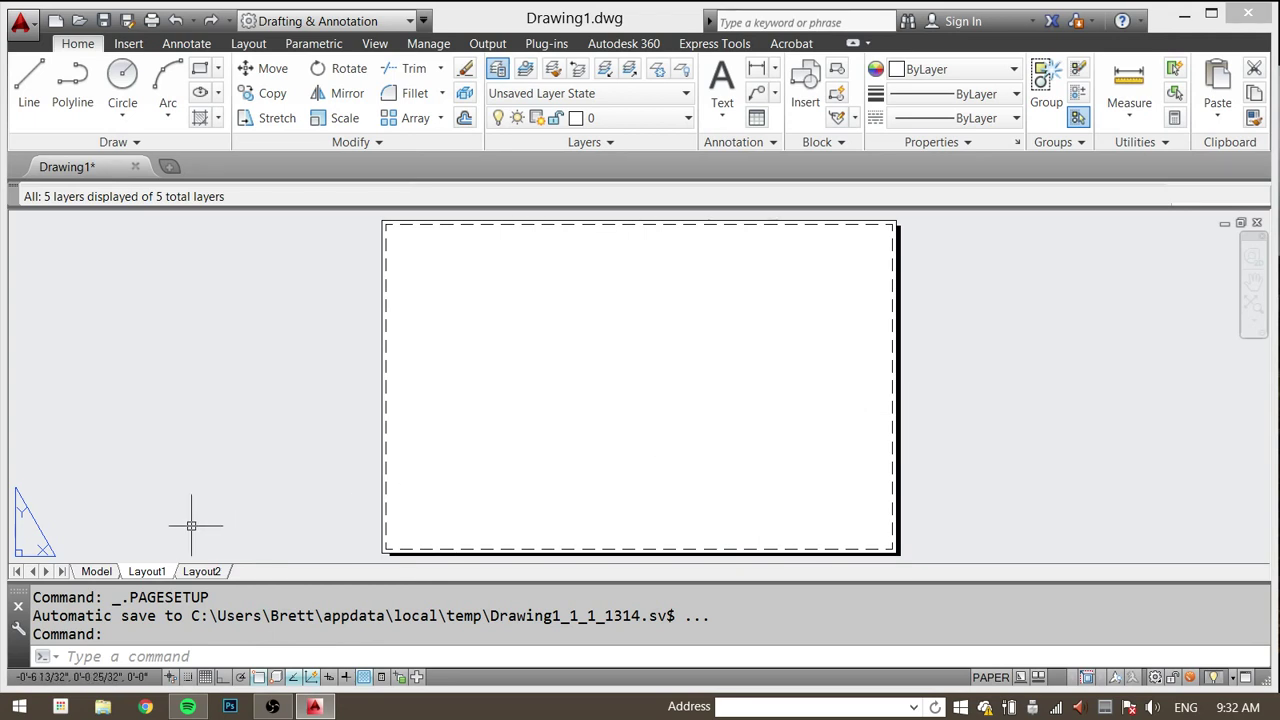
click(96, 572)
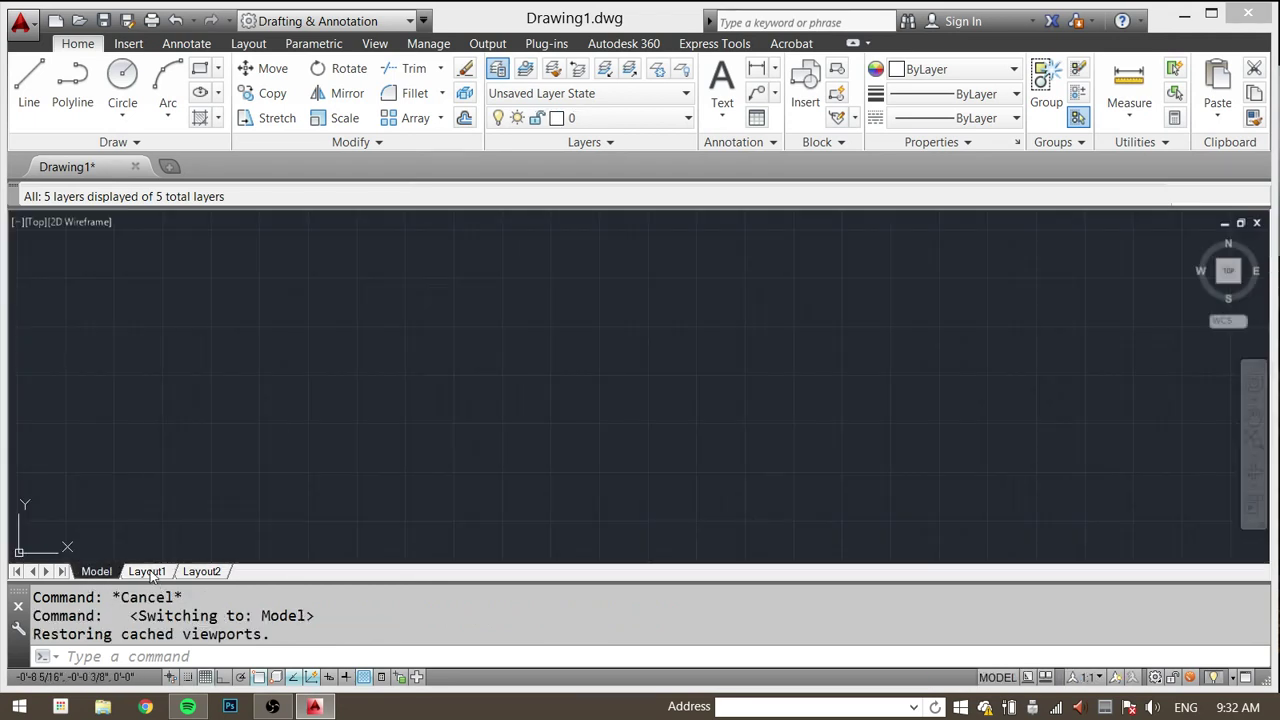
click(148, 571)
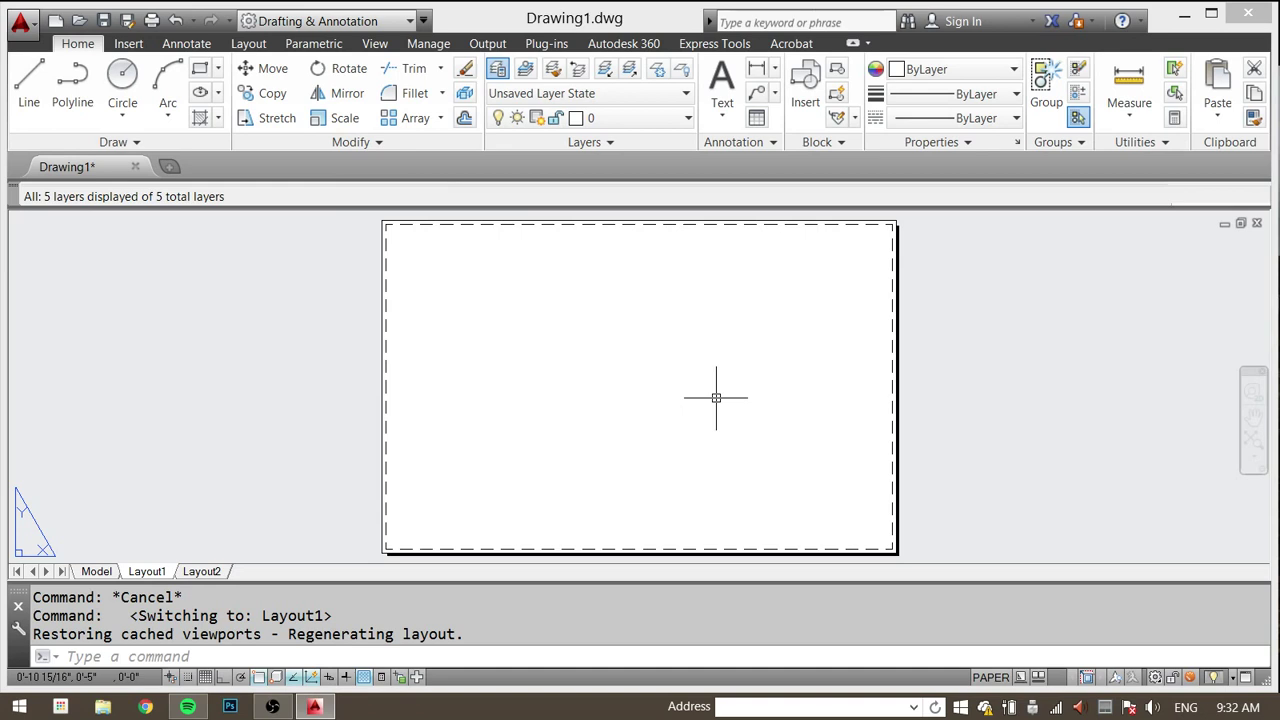
Step: Draw a rectangle on Layer2 along the dashed printable-area margin of the Layout1 sheet, between its opposite corners
text(r)
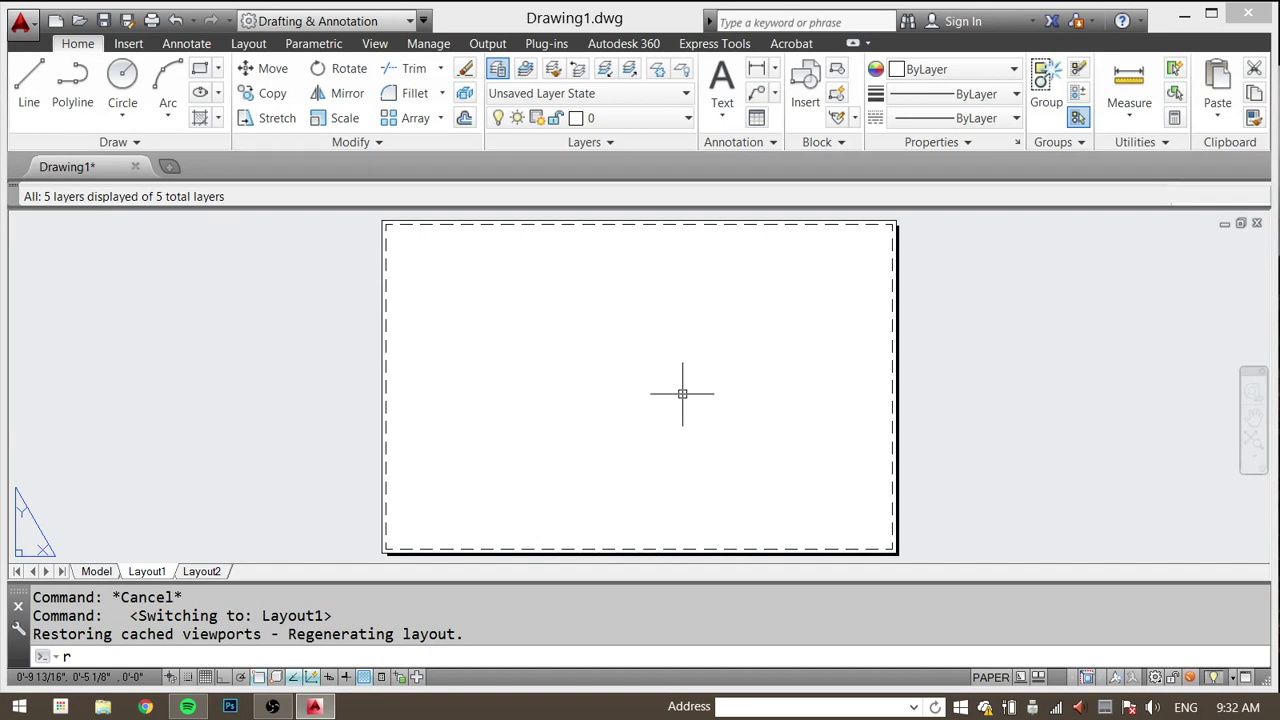
text(ect)
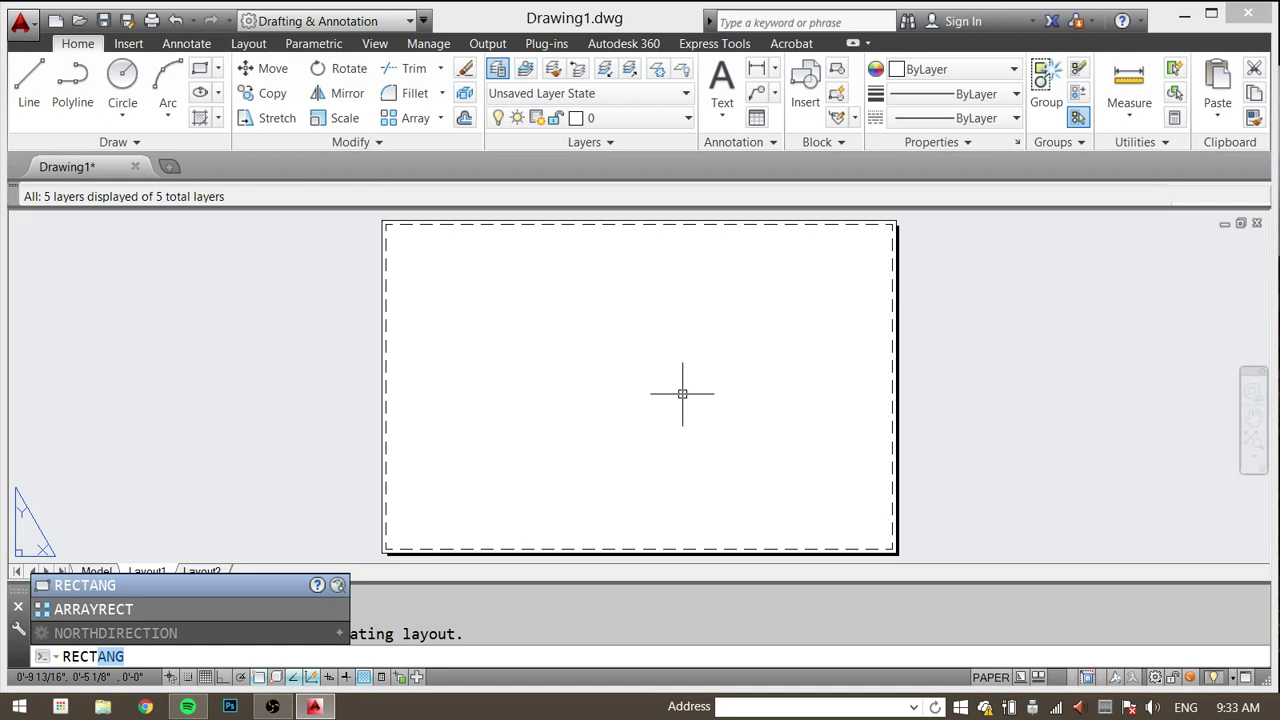
key(Return)
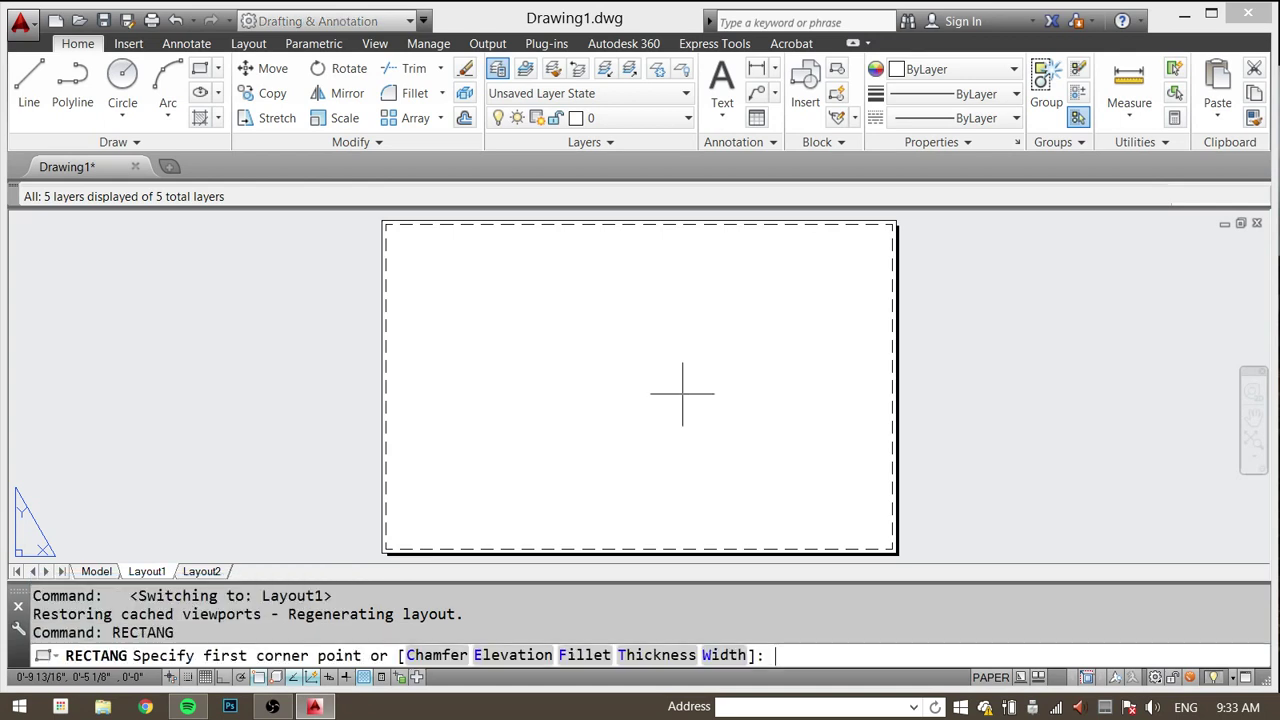
click(640, 121)
click(612, 189)
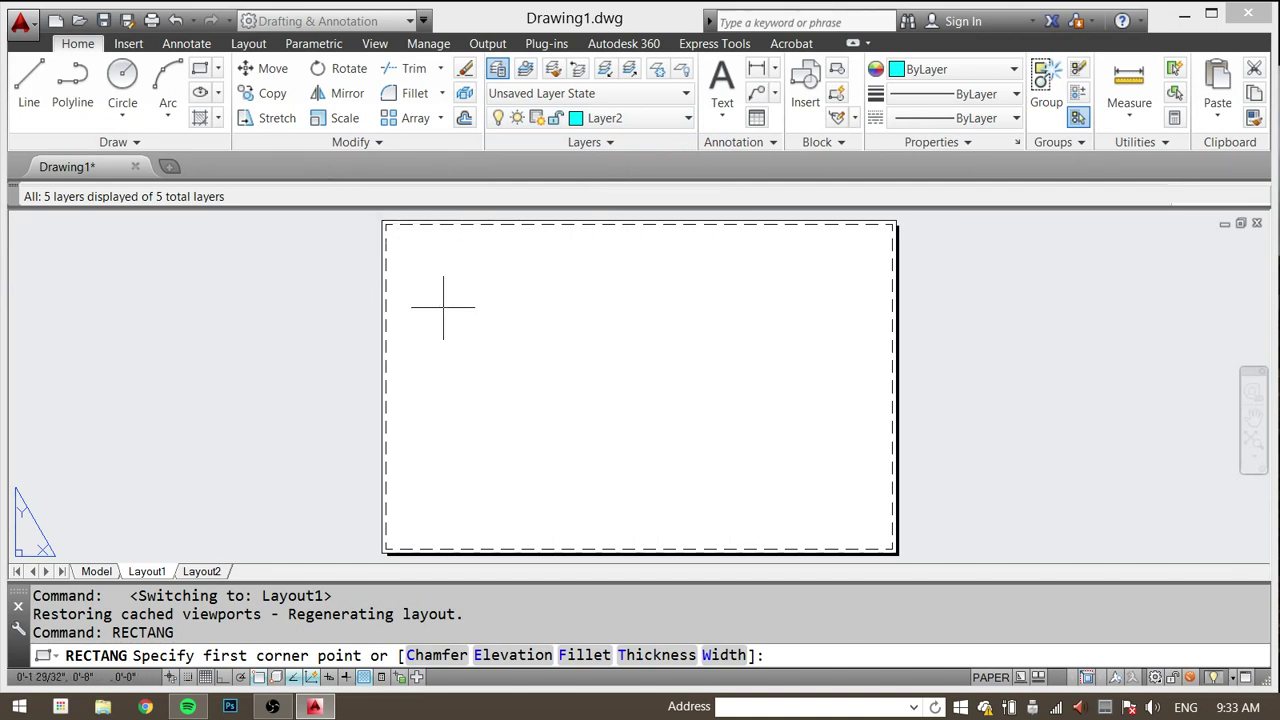
click(388, 226)
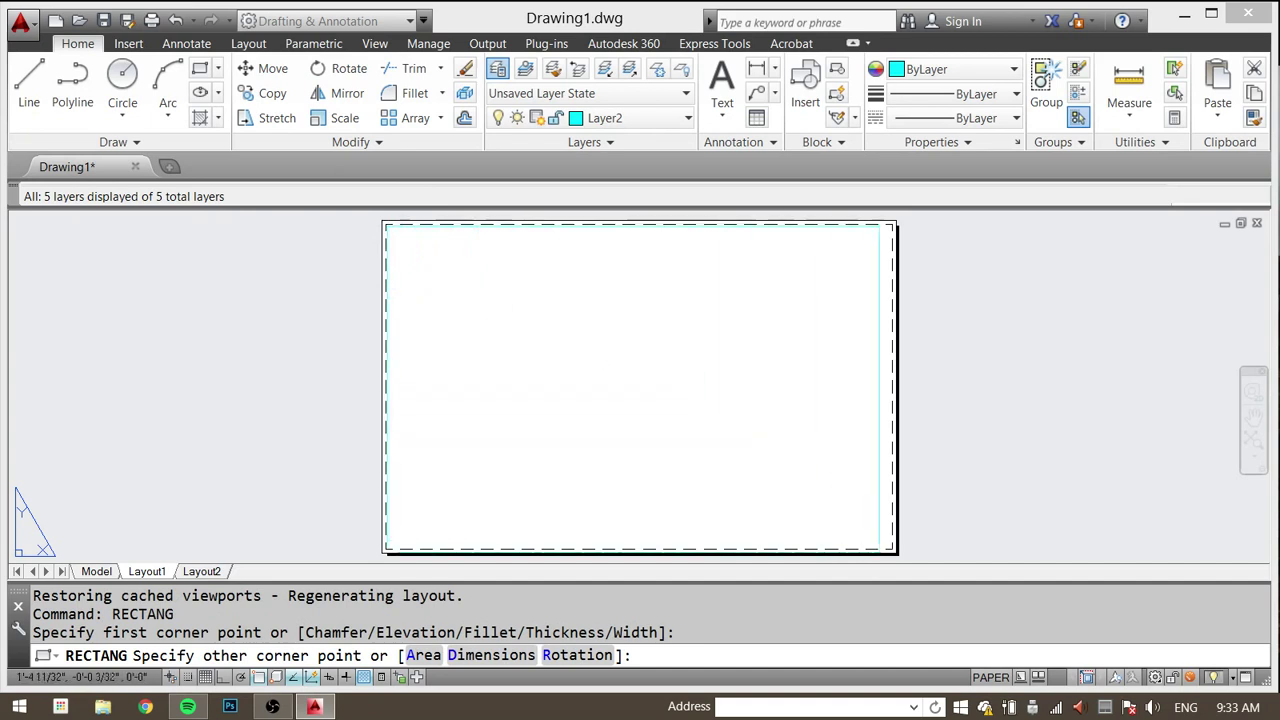
click(891, 550)
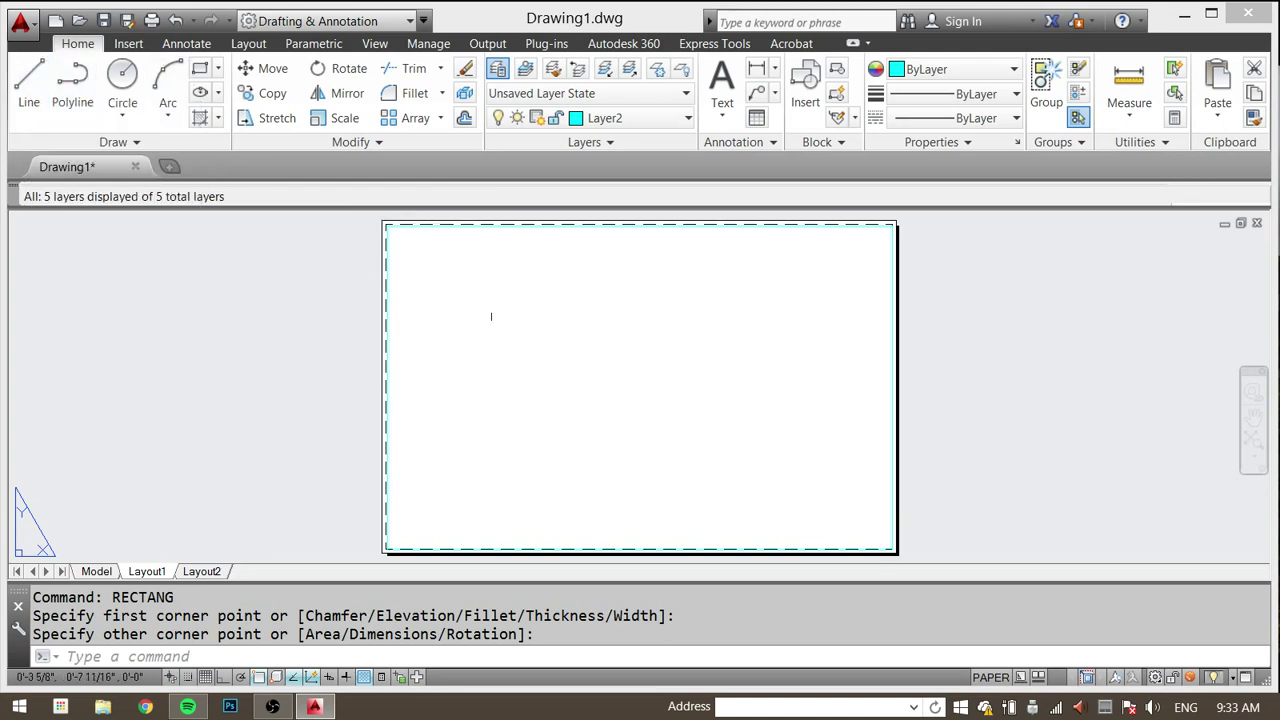
key(Escape)
key(Escape)
key(Escape)
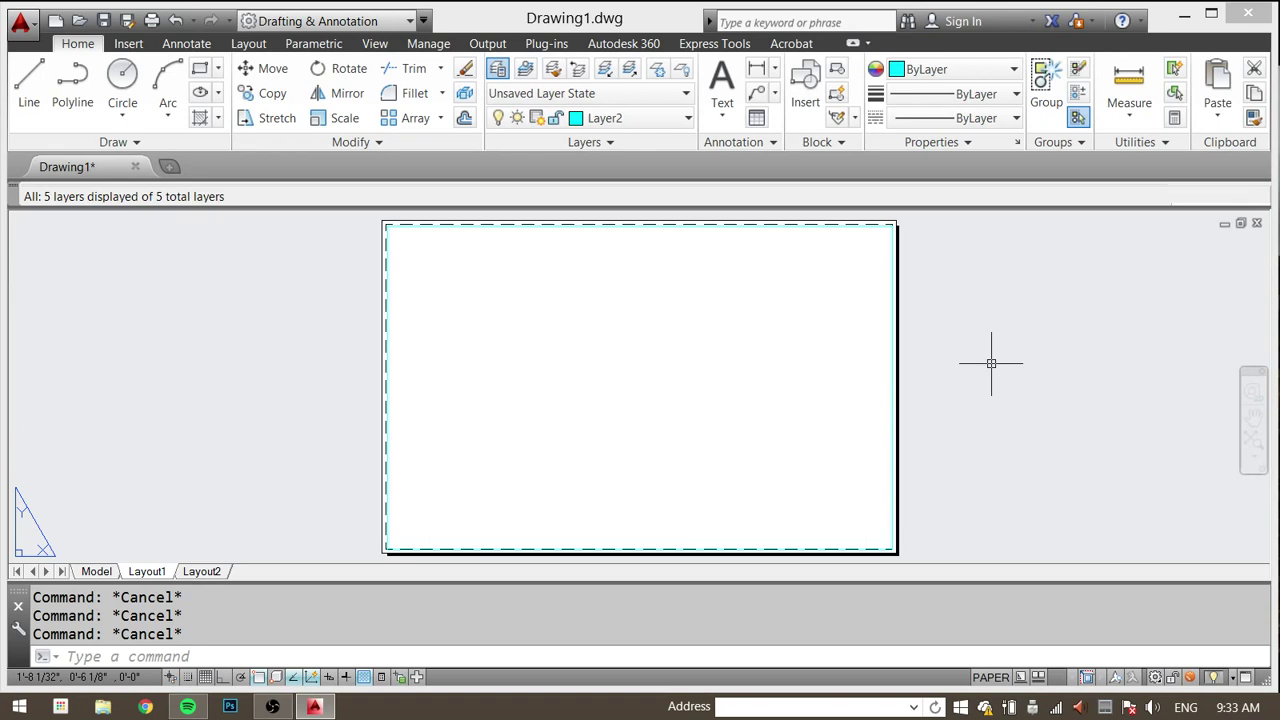
Step: Explode the border rectangle into separate lines and check that its right edge can be selected on its own
text(Explode)
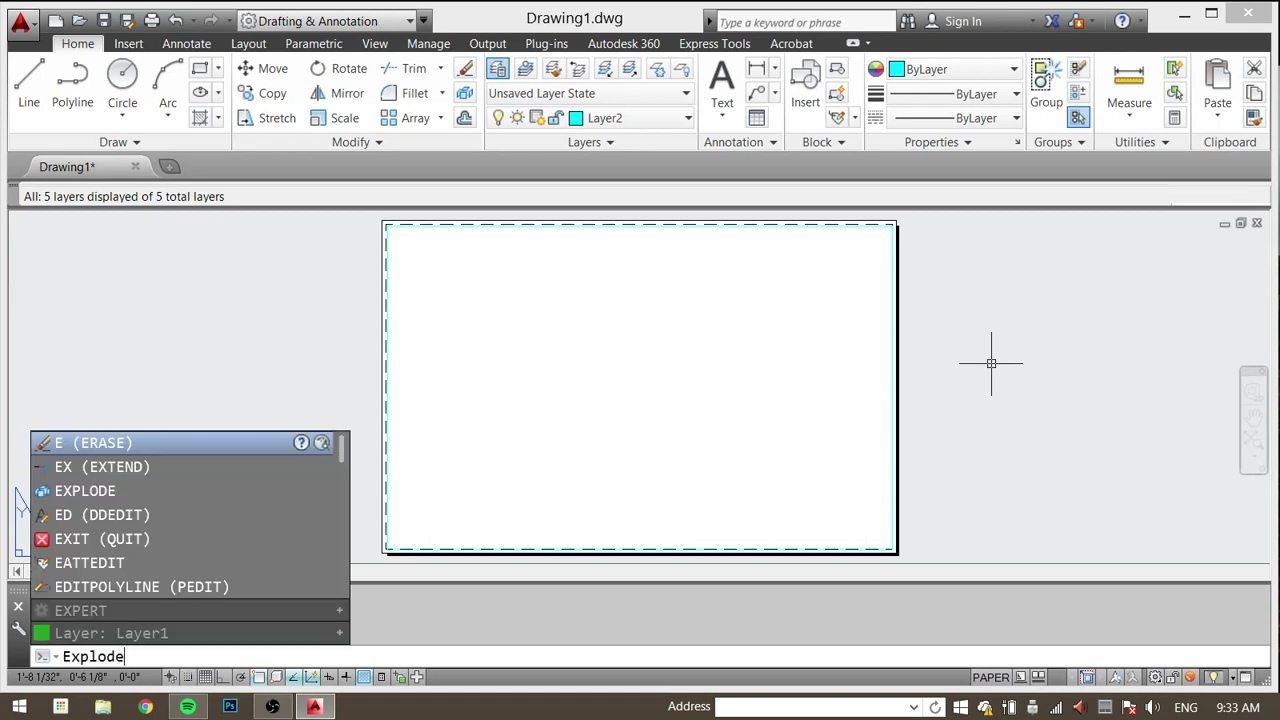
key(Return)
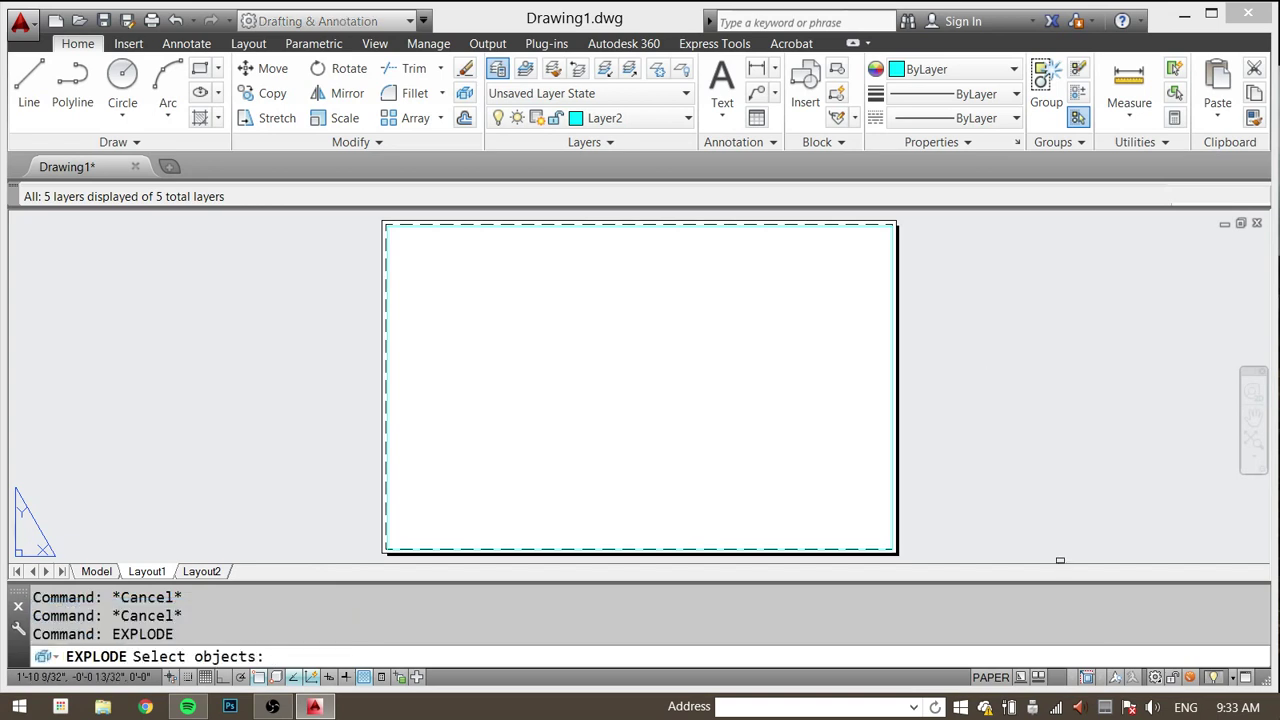
click(985, 323)
click(817, 390)
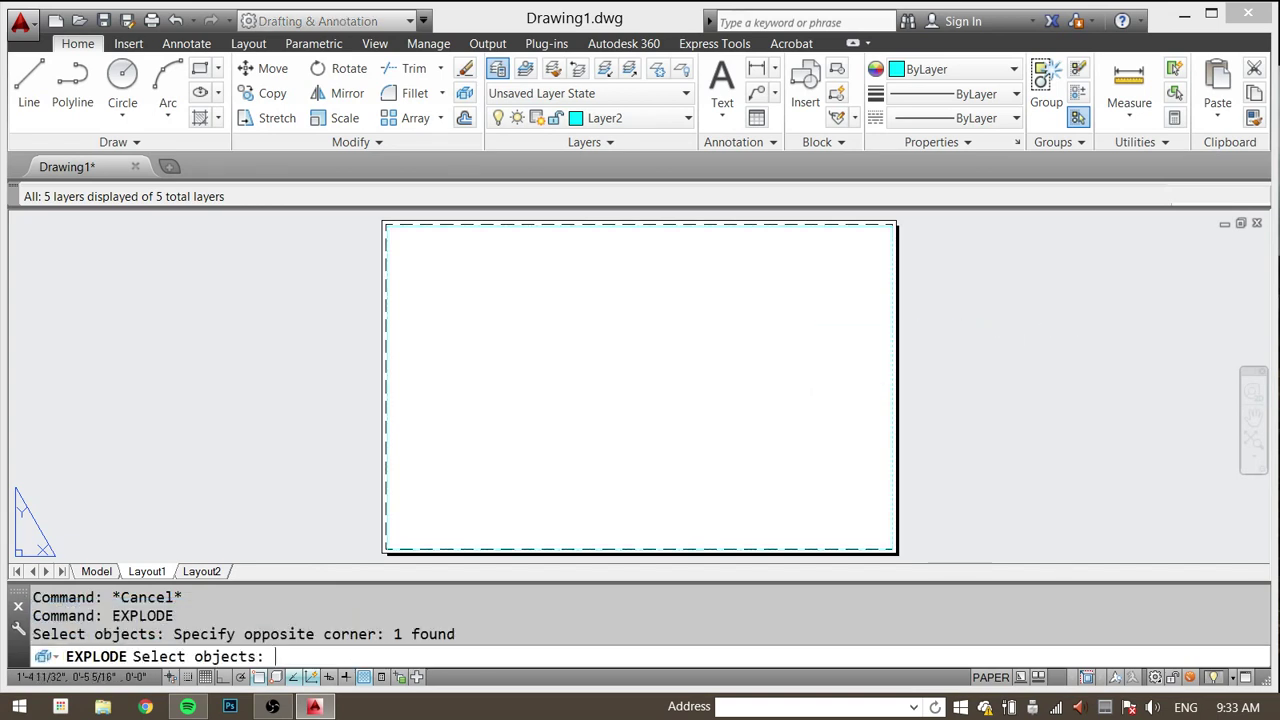
key(Return)
key(Escape)
key(Escape)
key(Escape)
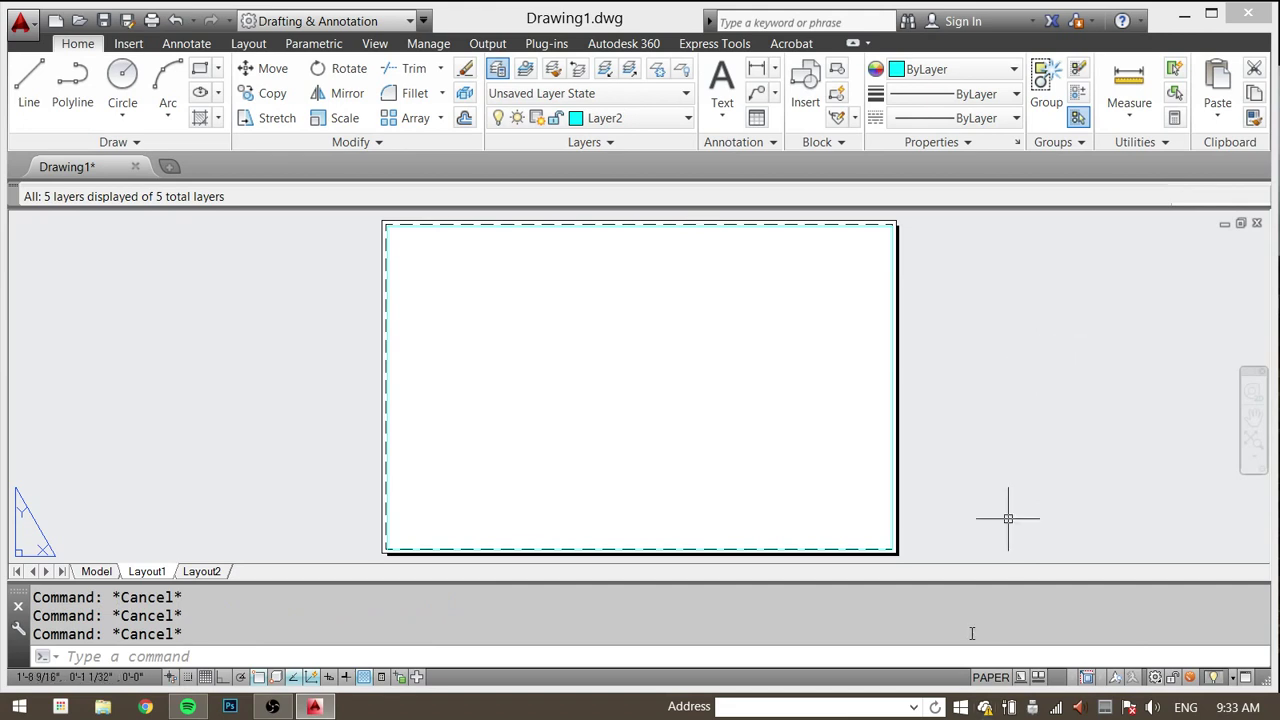
click(973, 283)
click(820, 343)
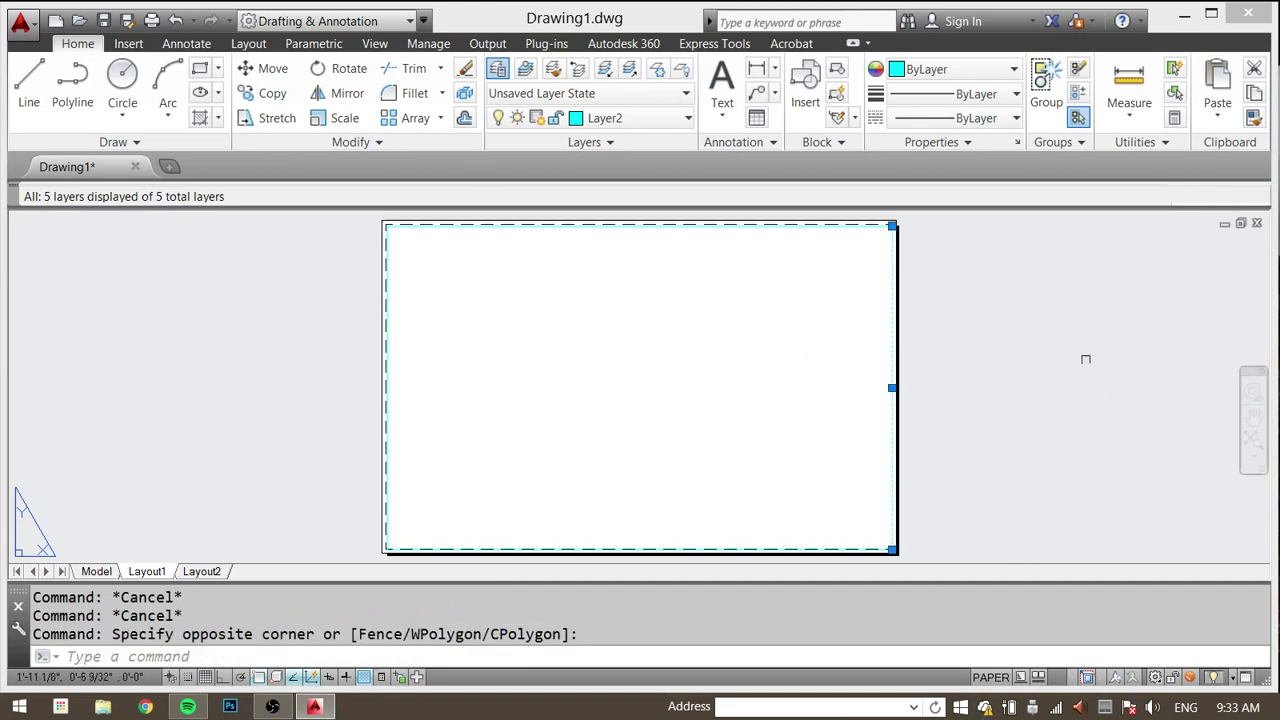
key(Escape)
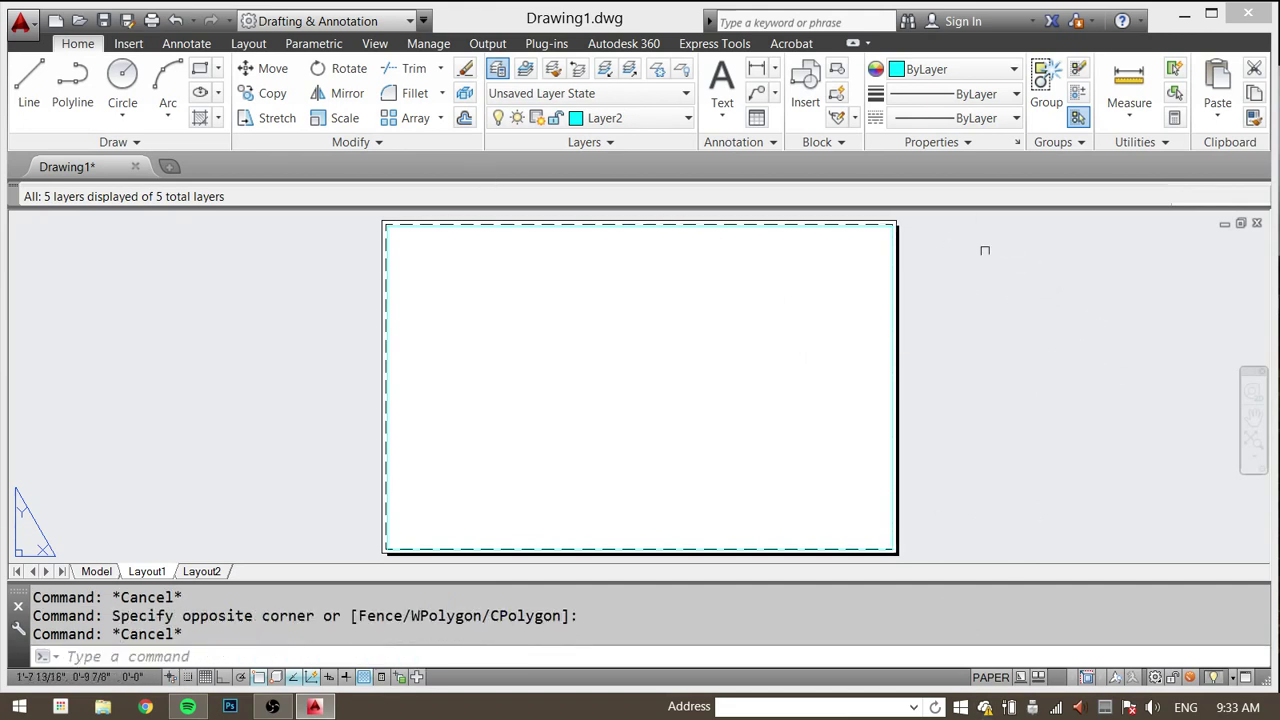
Step: Move all four border lines to layer 0 and clear the selection
click(948, 562)
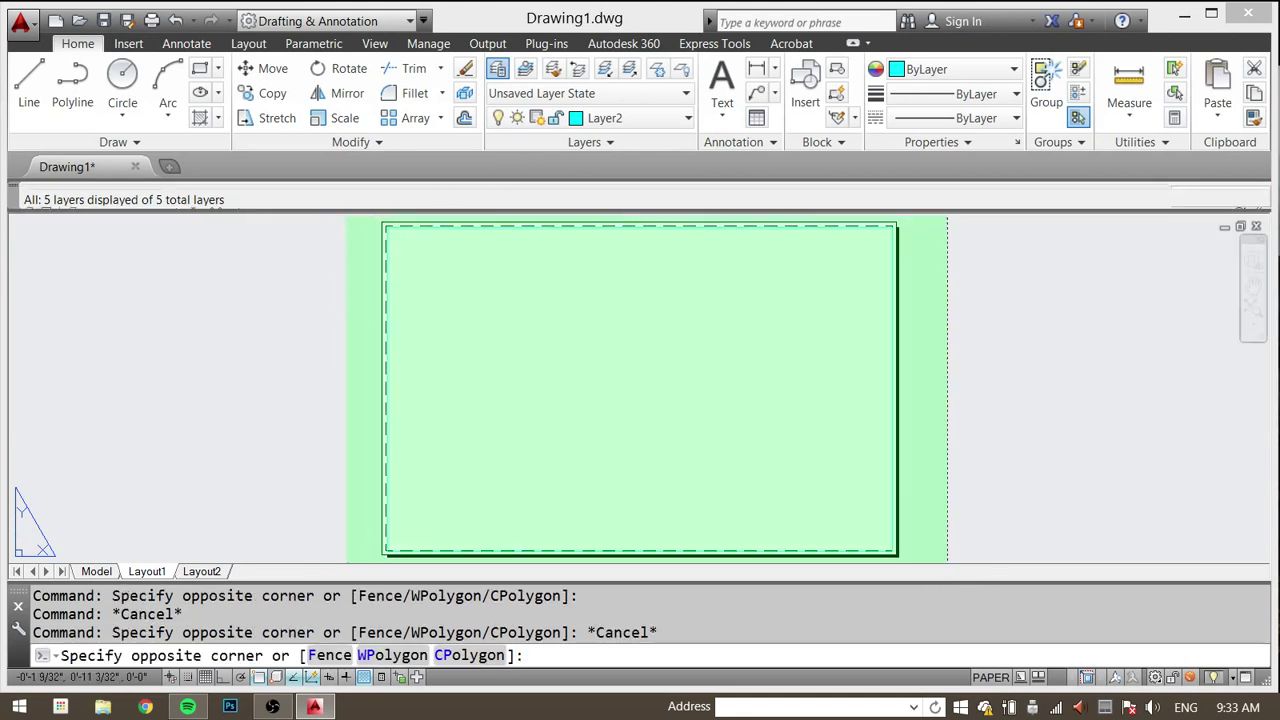
click(346, 220)
click(687, 118)
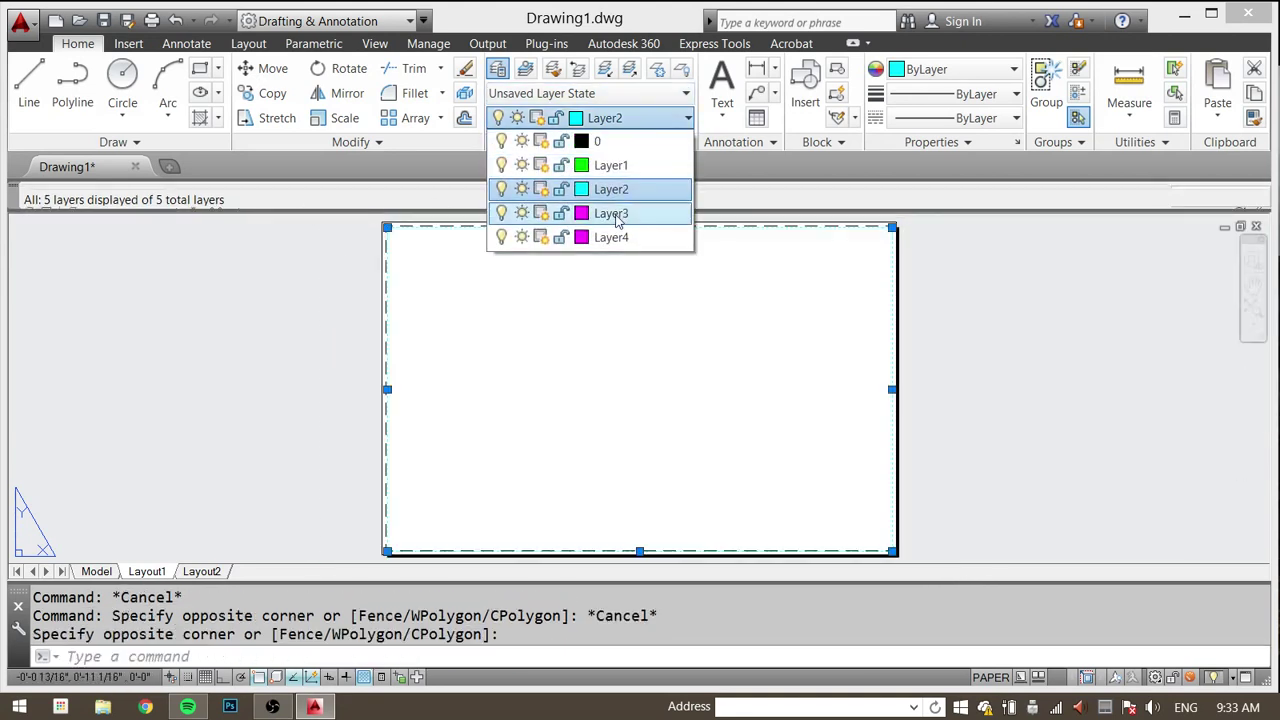
click(611, 146)
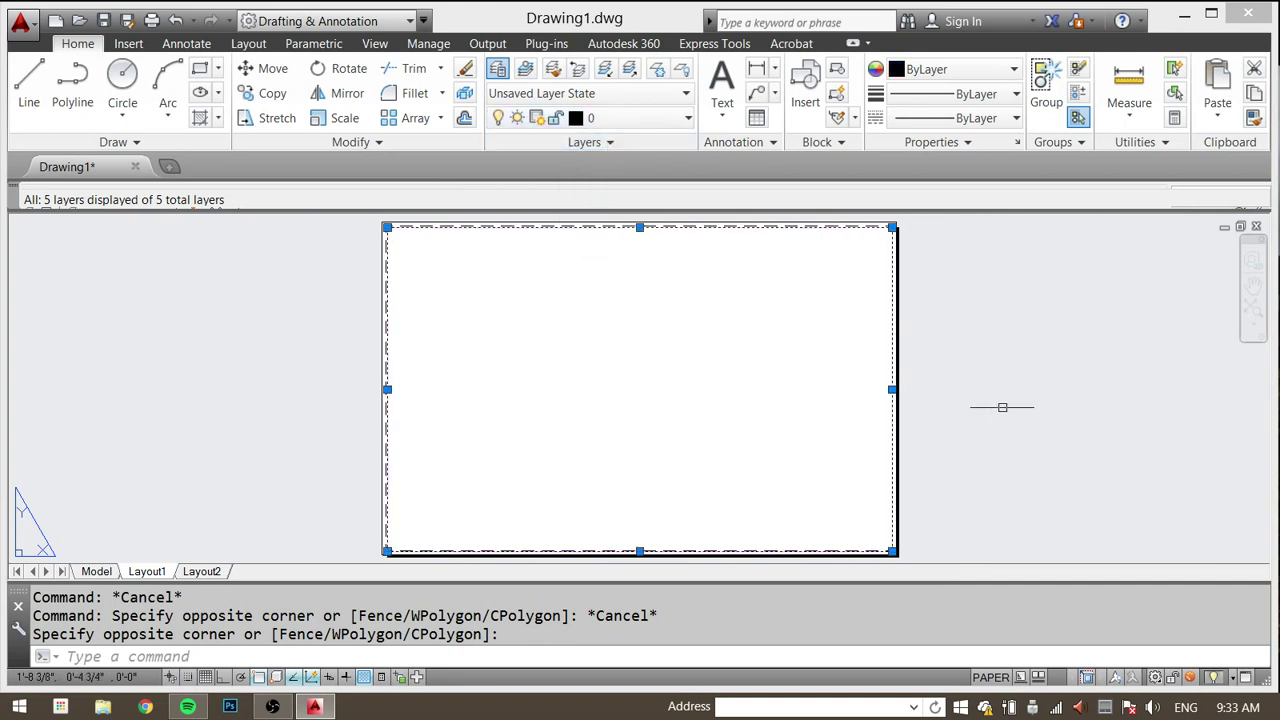
key(Escape)
key(Escape)
key(Escape)
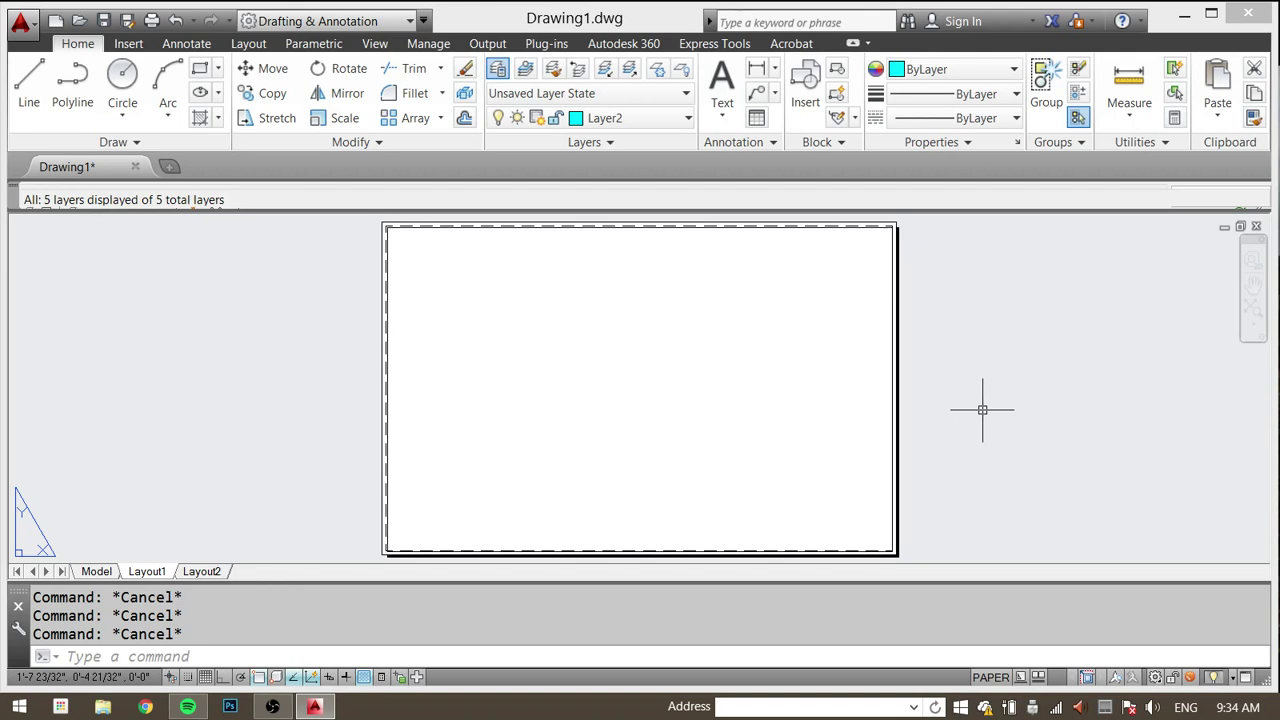
Step: Offset the right border line 1 inch inward to form a vertical title block strip
text(off)
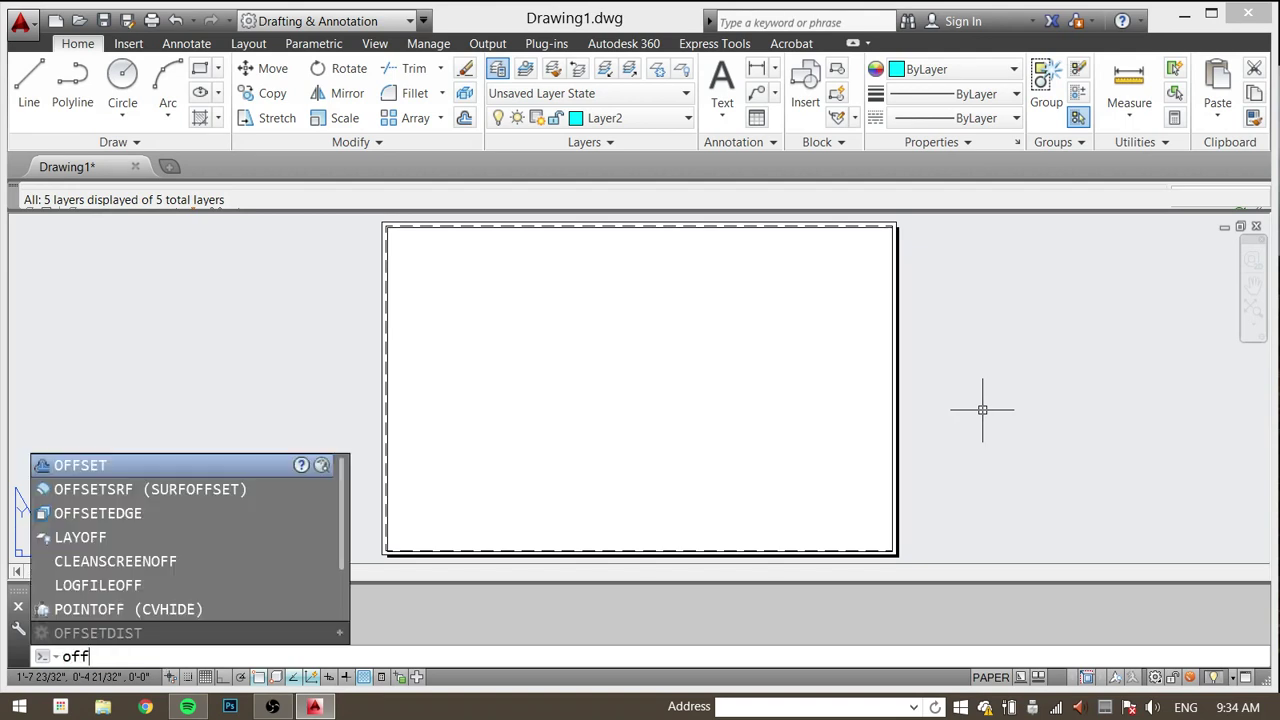
key(Return)
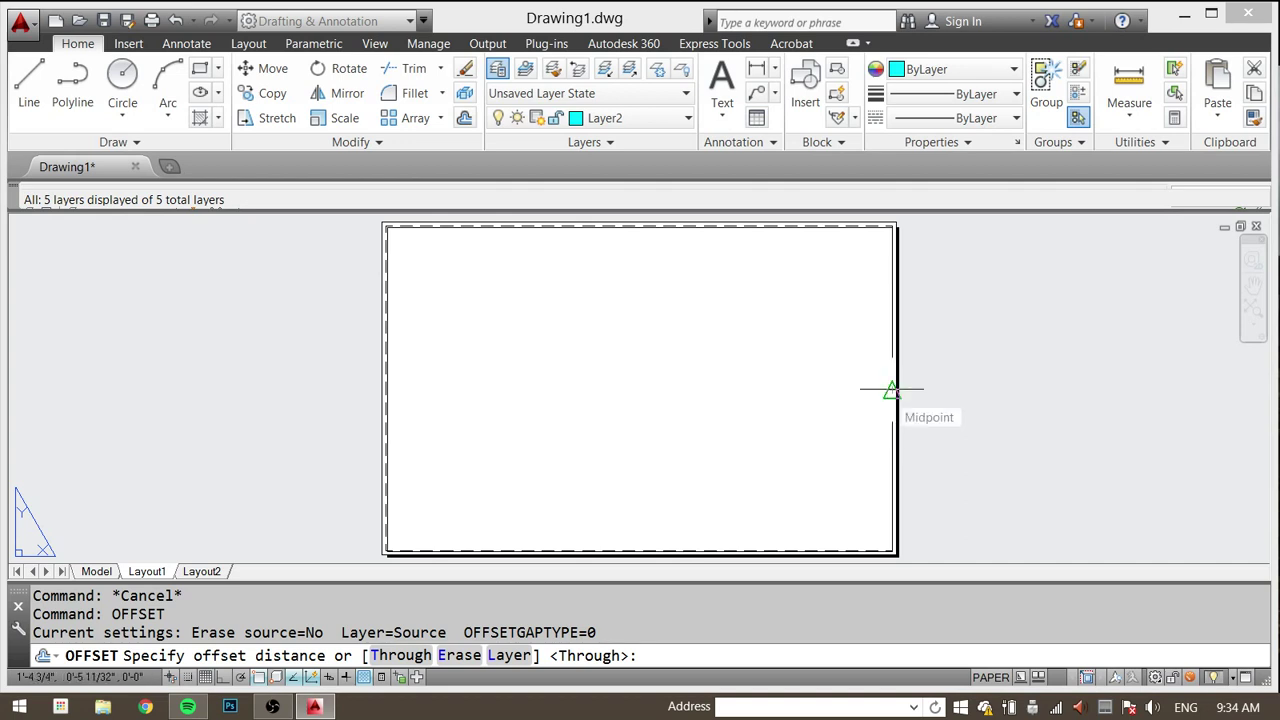
key(Return)
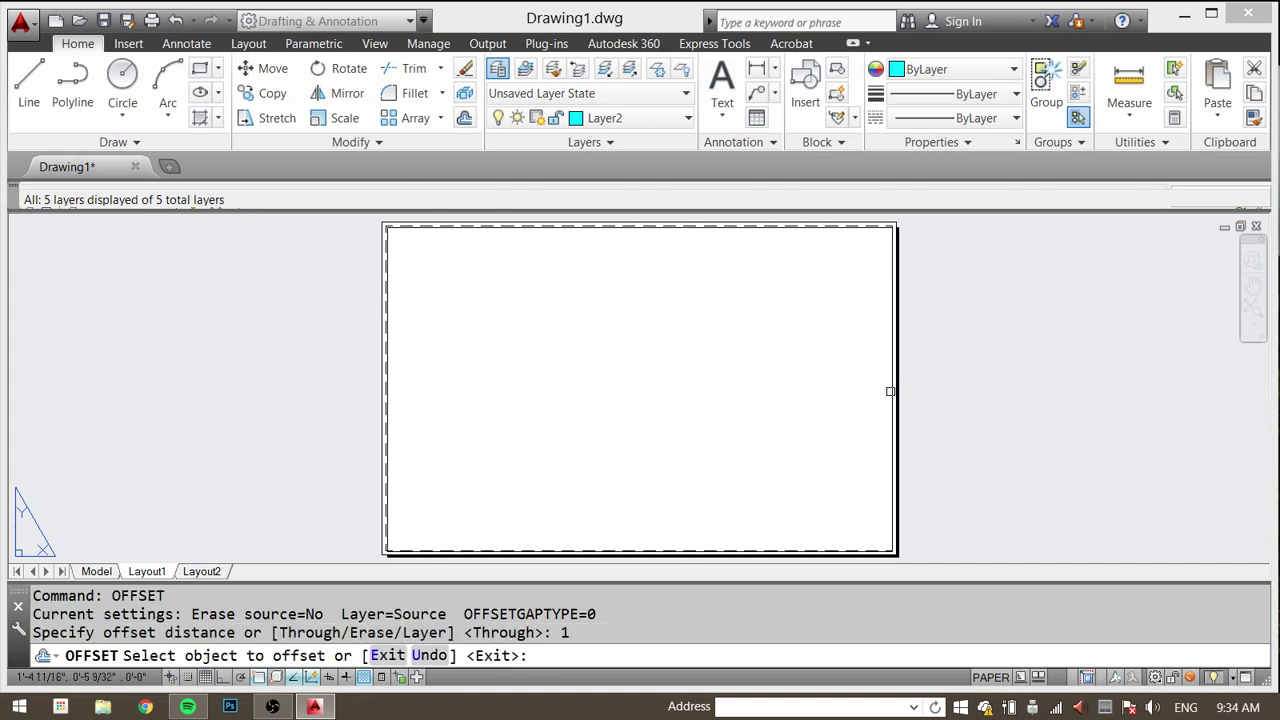
click(887, 394)
click(776, 366)
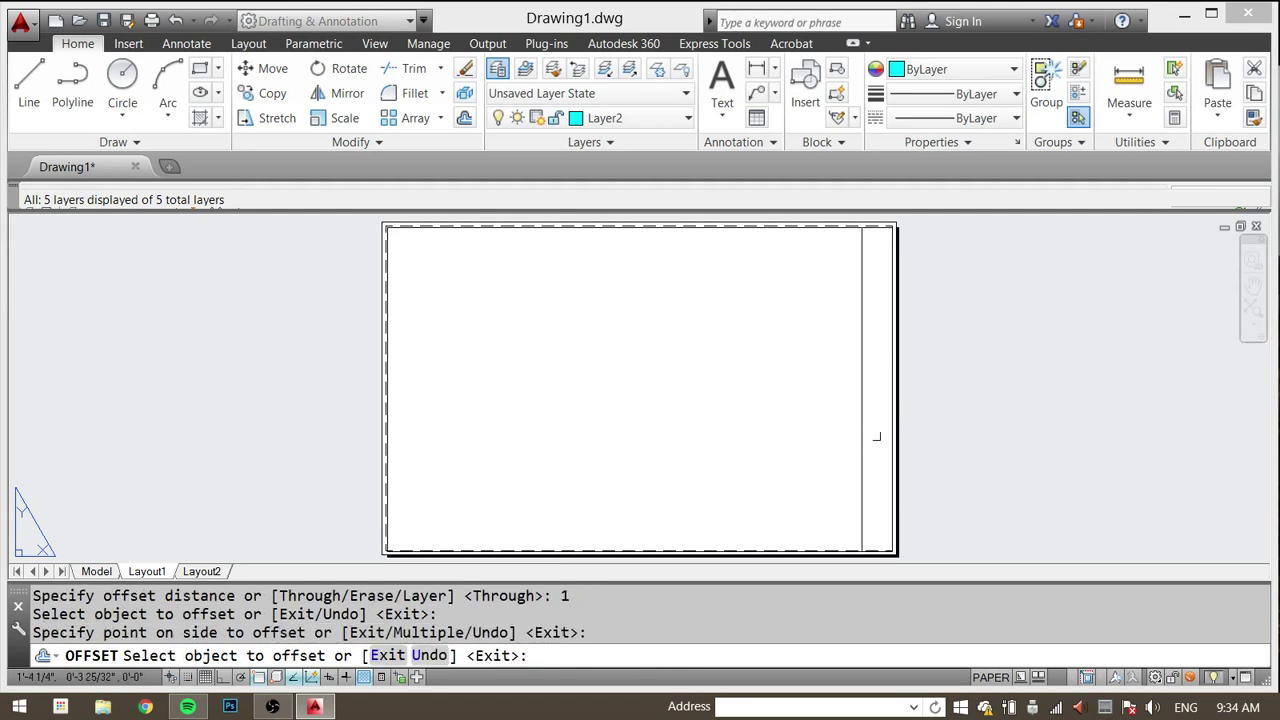
key(Escape)
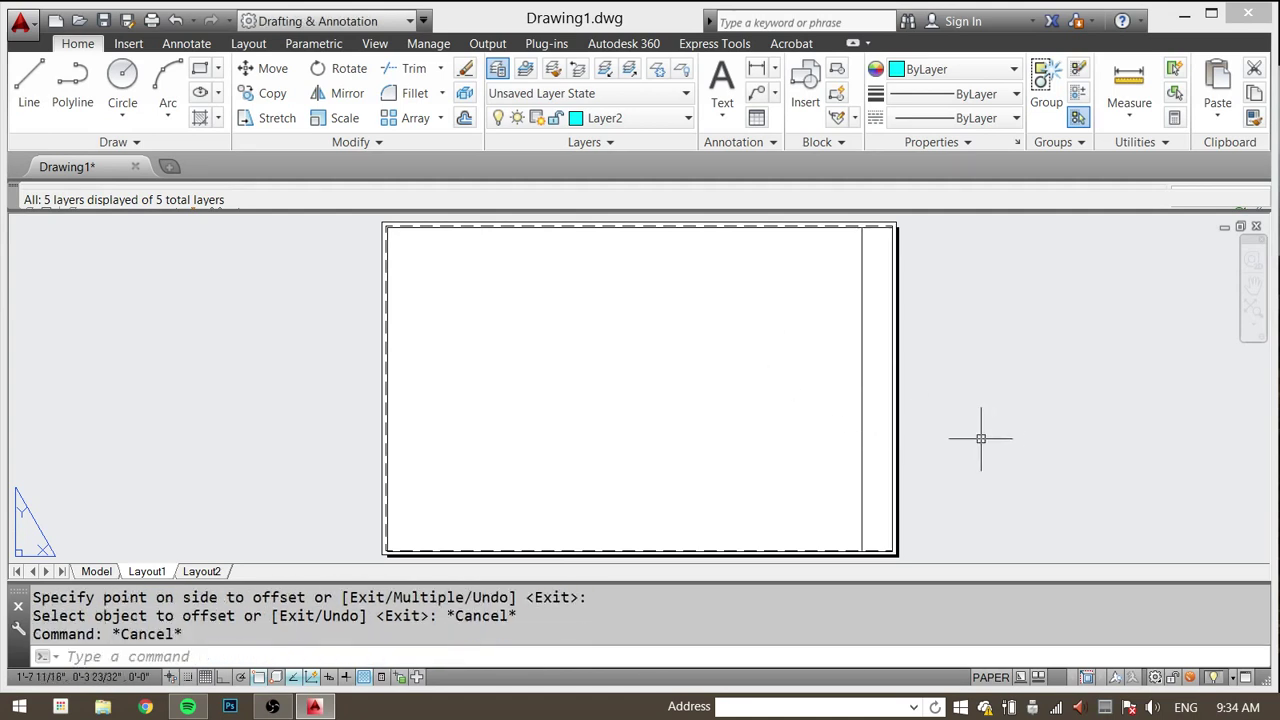
scroll(894, 434, up, 3)
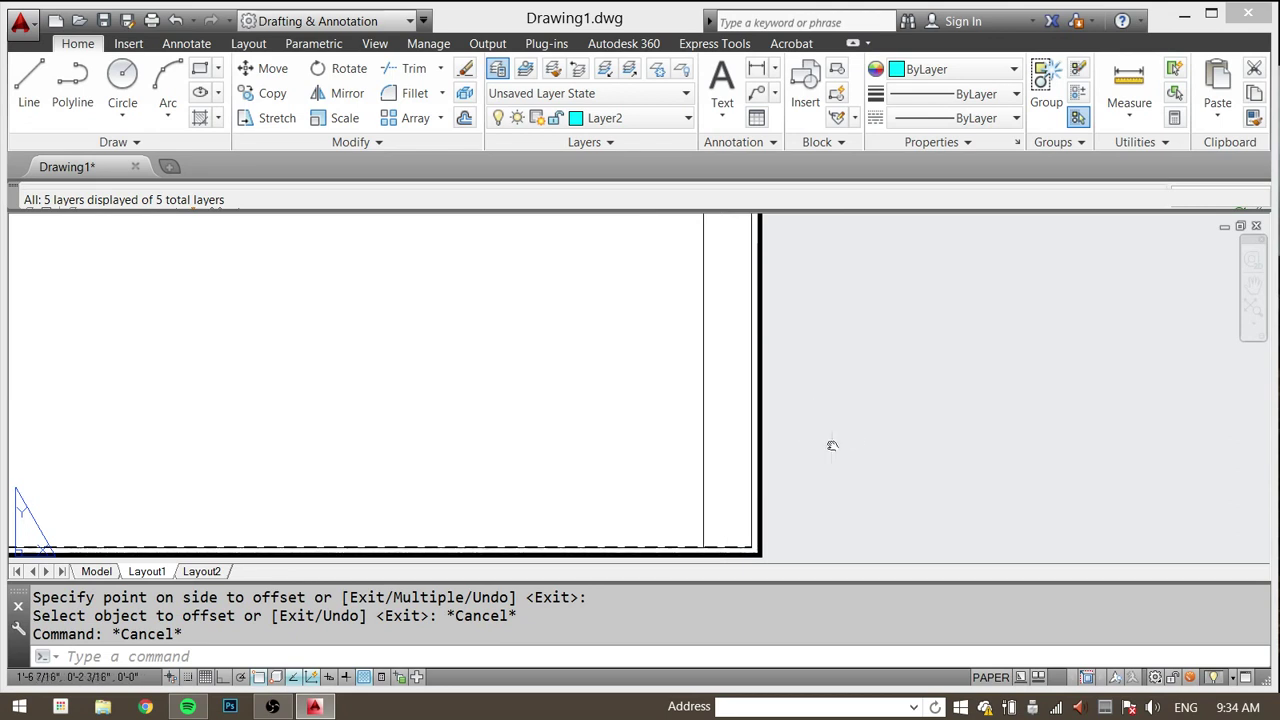
middle_drag(831, 443, 826, 414)
key(Escape)
key(Escape)
key(Return)
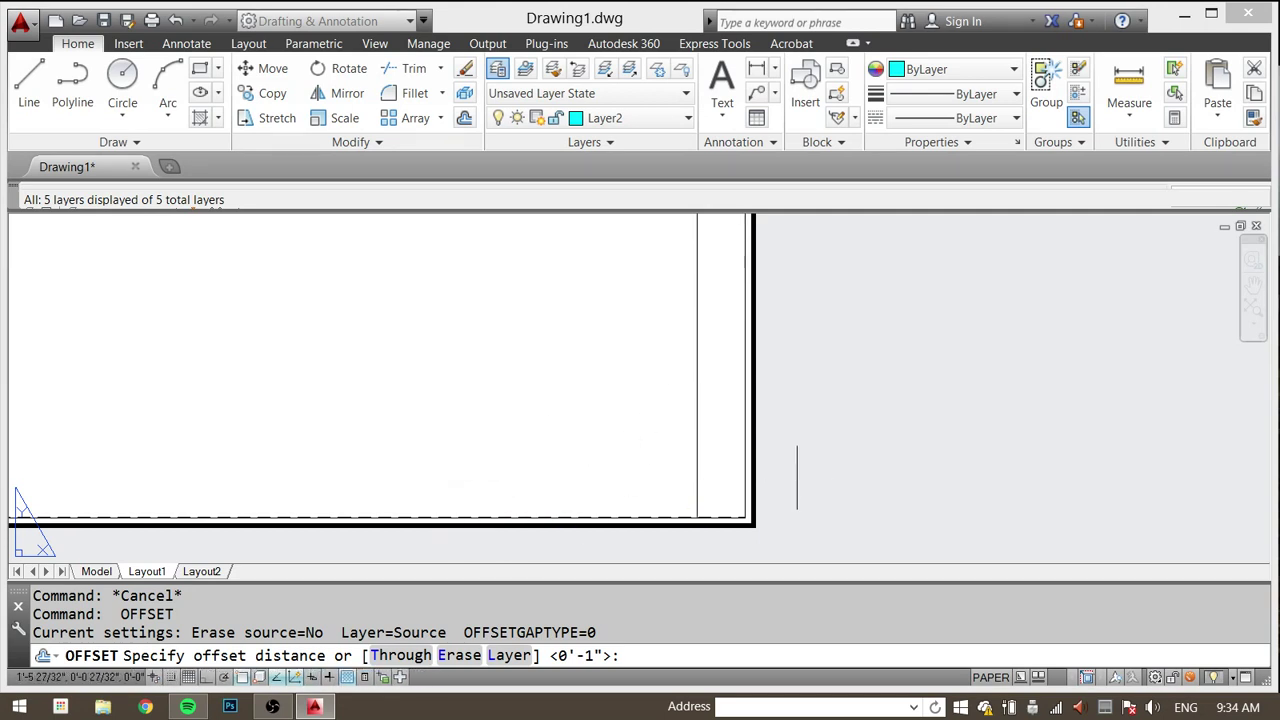
key(Escape)
key(Escape)
key(Escape)
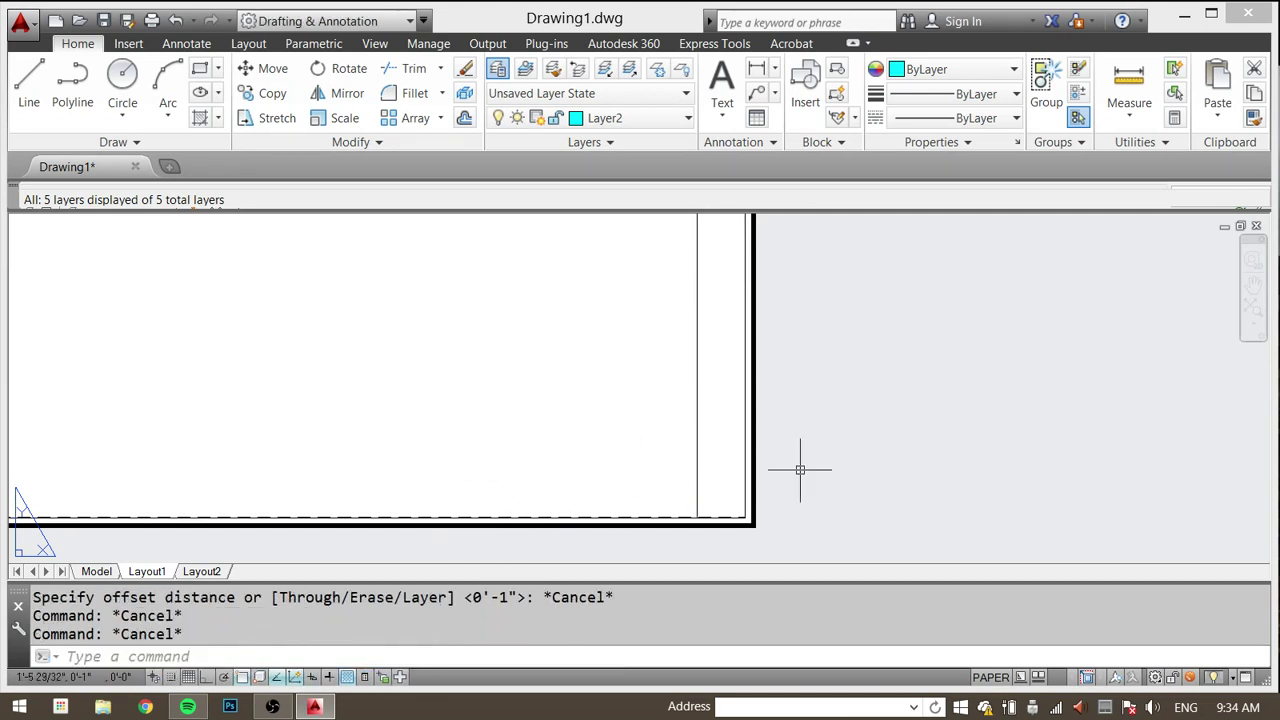
text(R)
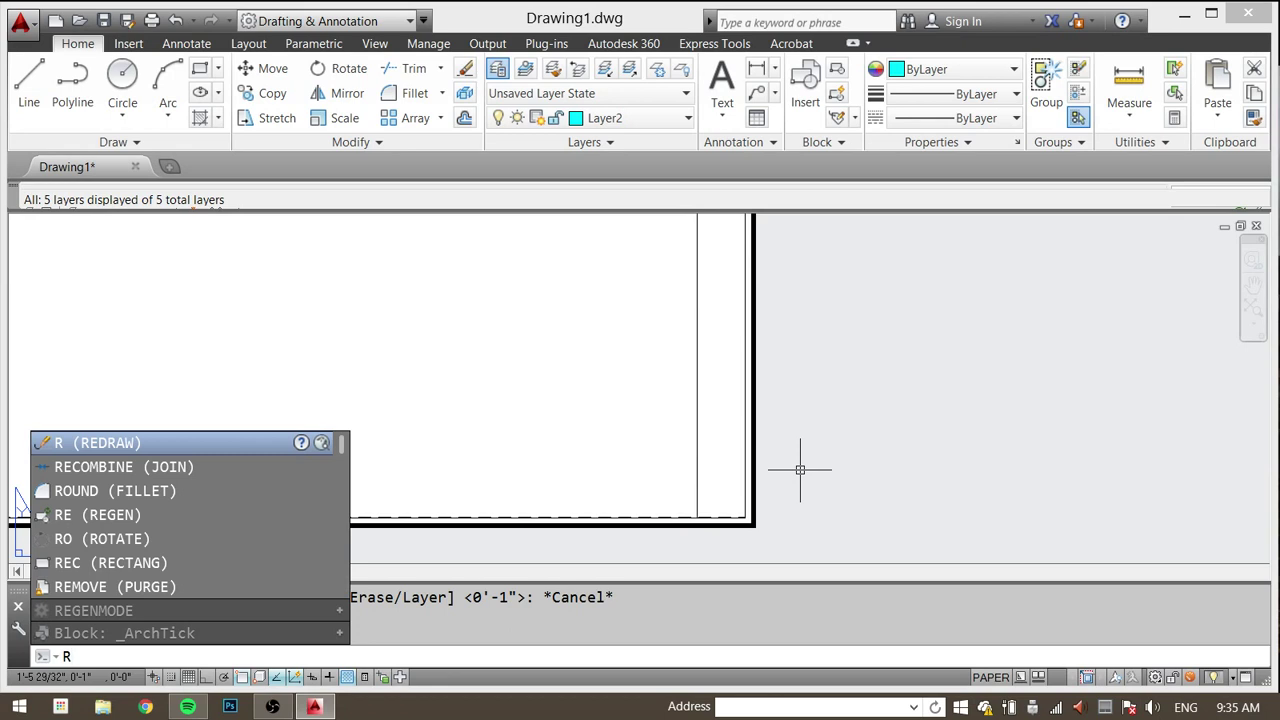
text(E)
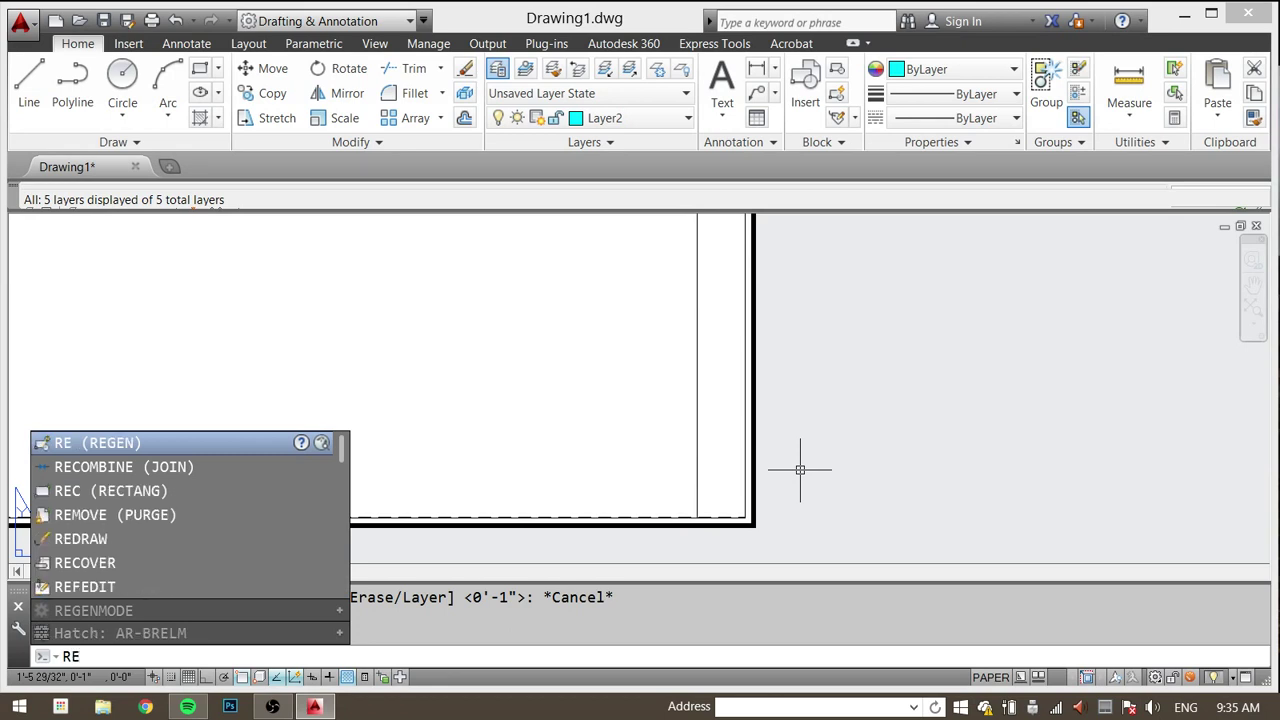
text(C)
key(Escape)
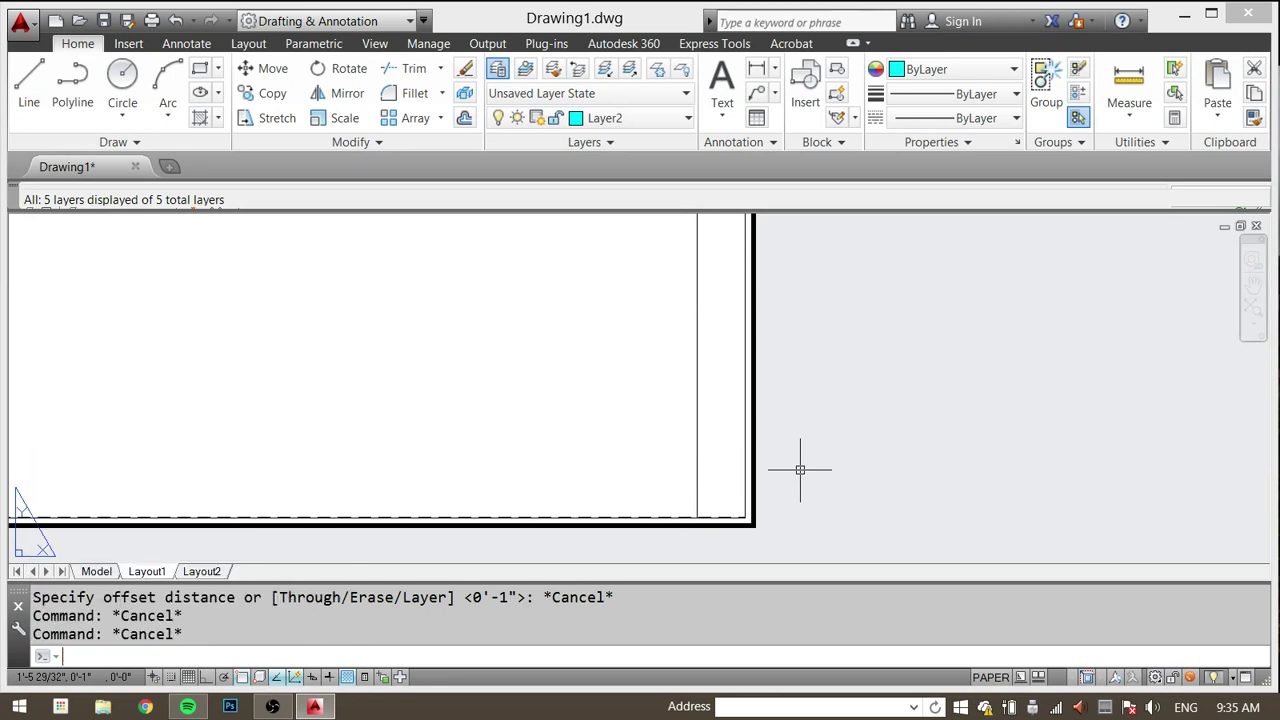
text(OFF)
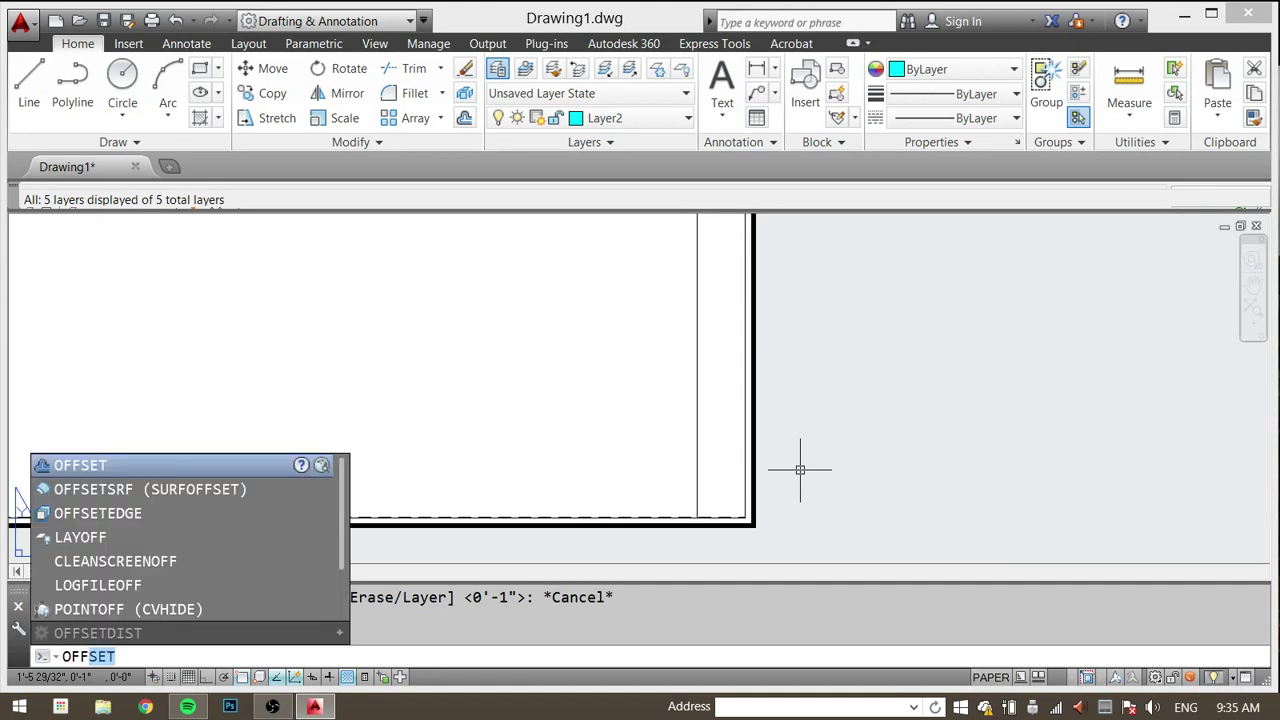
key(Escape)
key(Escape)
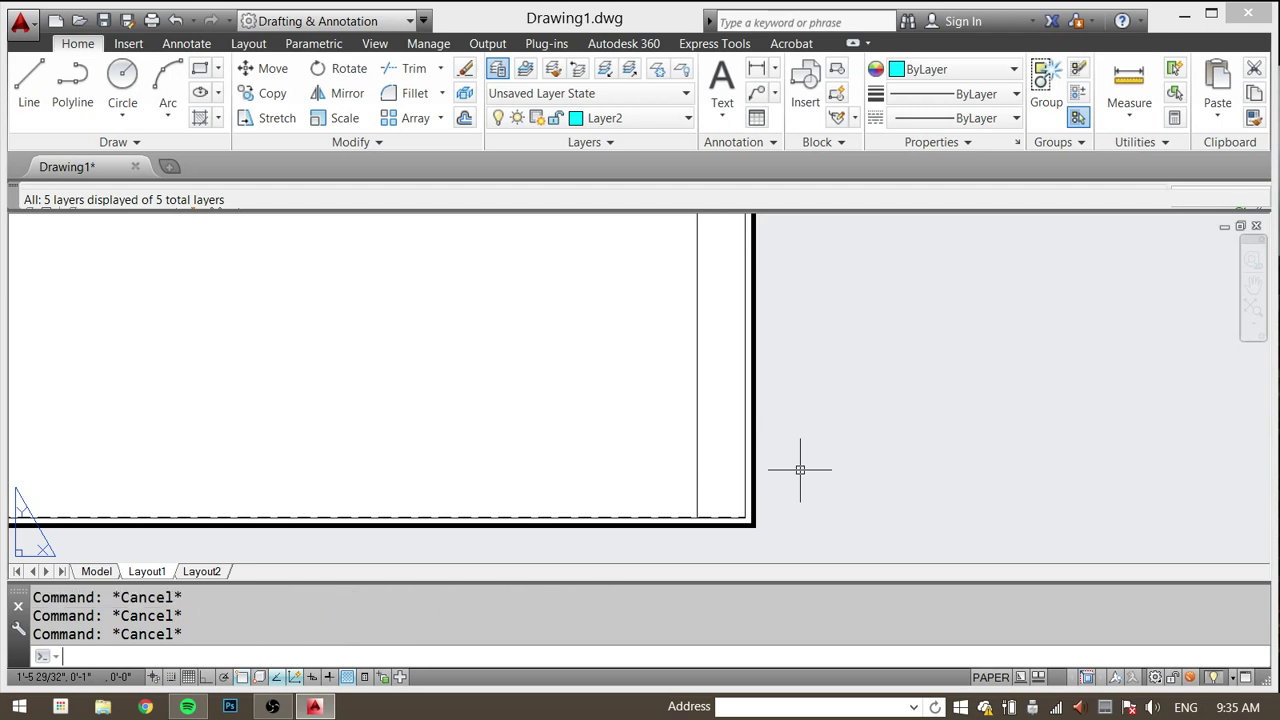
text(L)
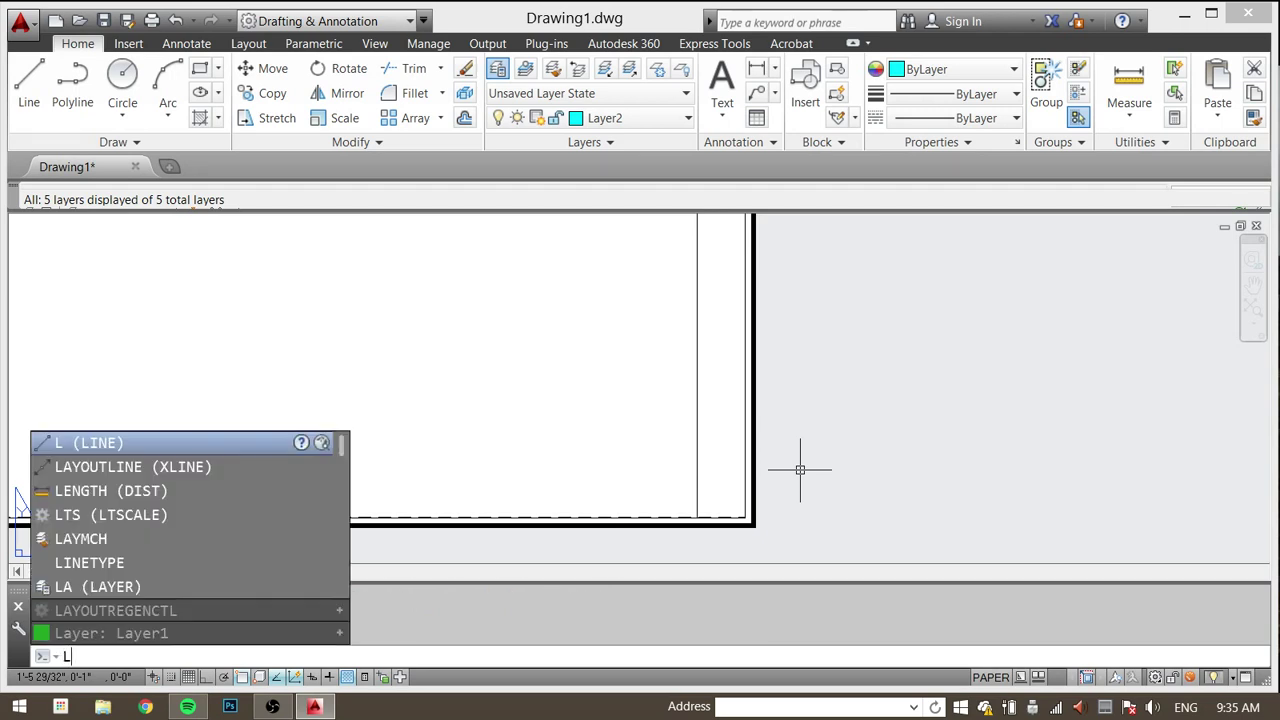
key(Escape)
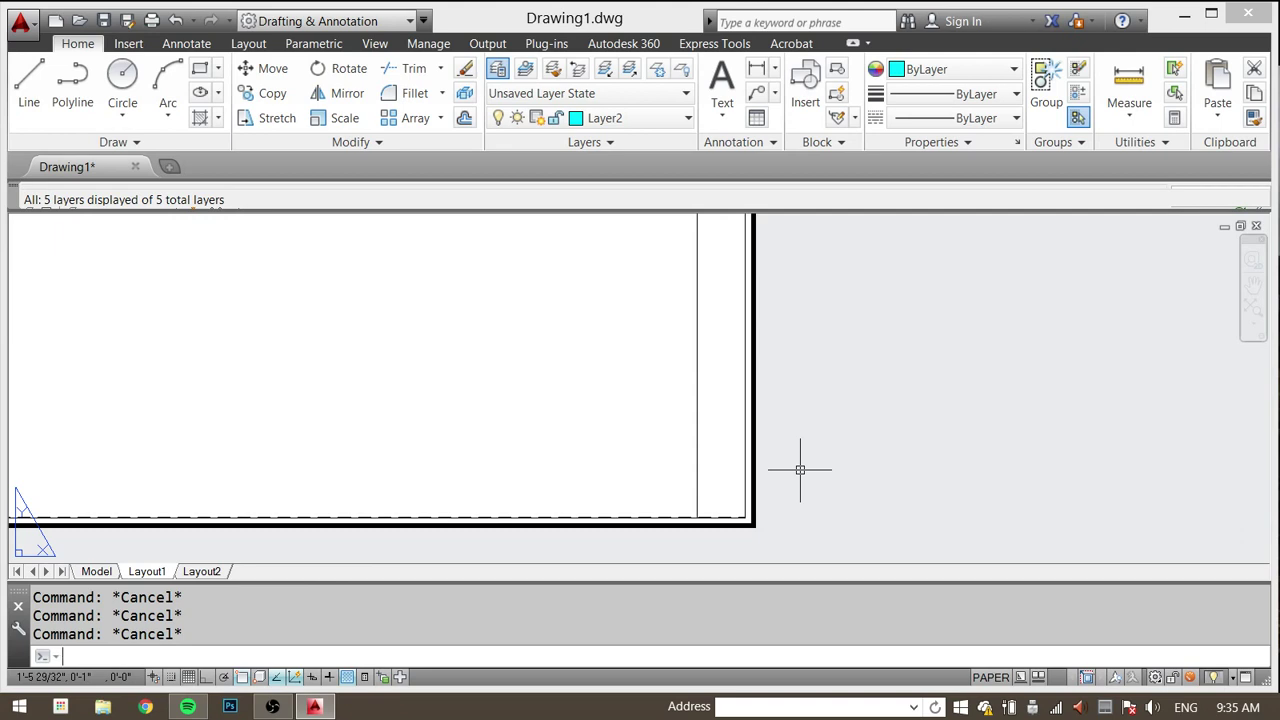
text(TR)
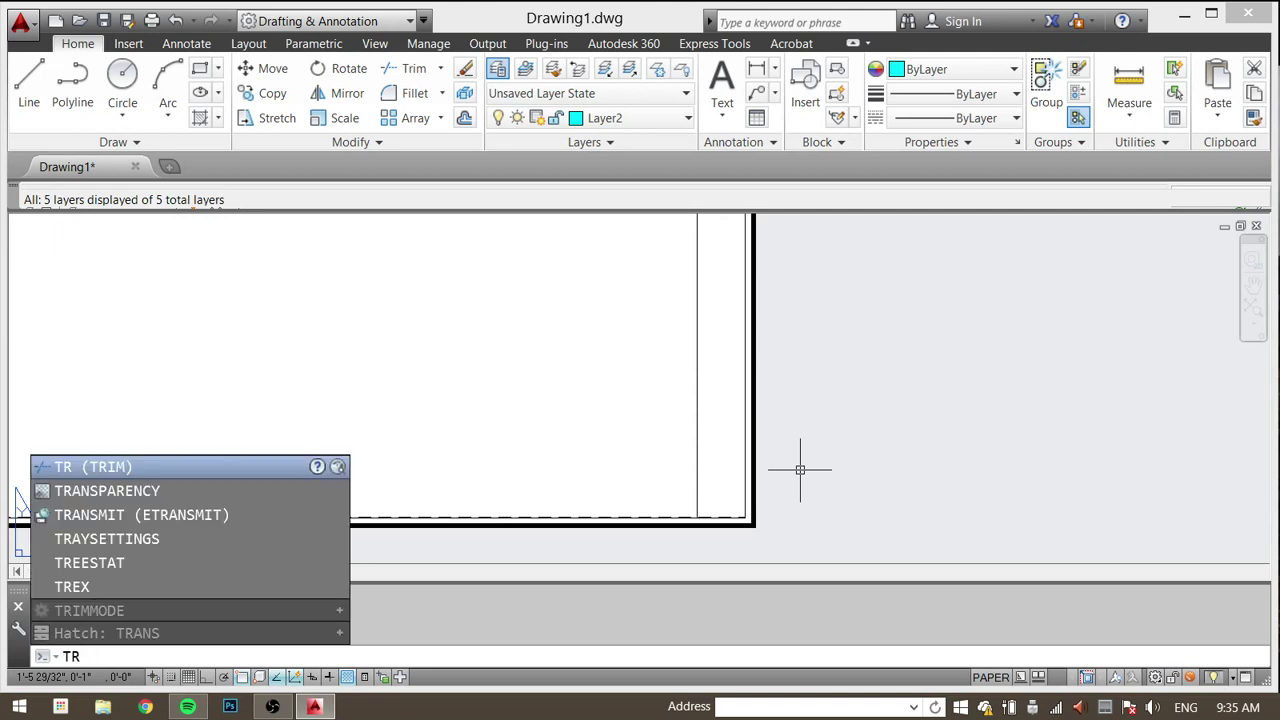
key(Escape)
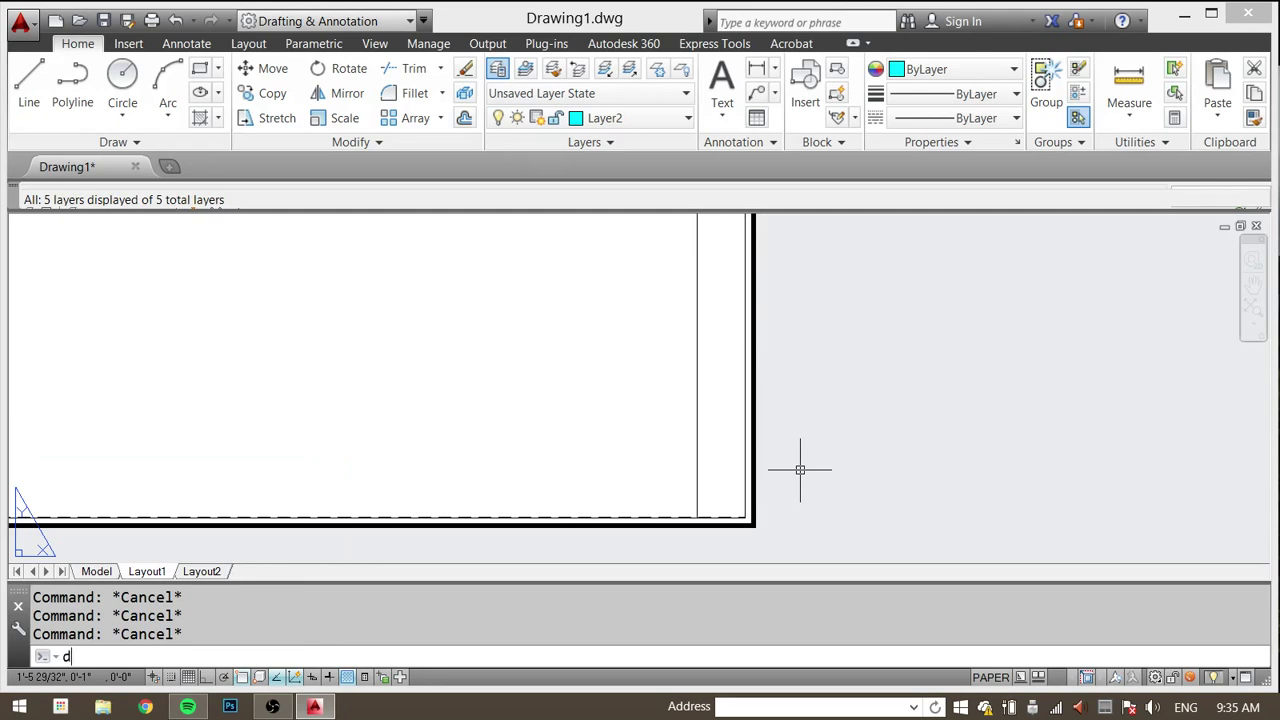
key(Escape)
Step: Offset the bottom border line 1 inch upward into the sheet
text(of)
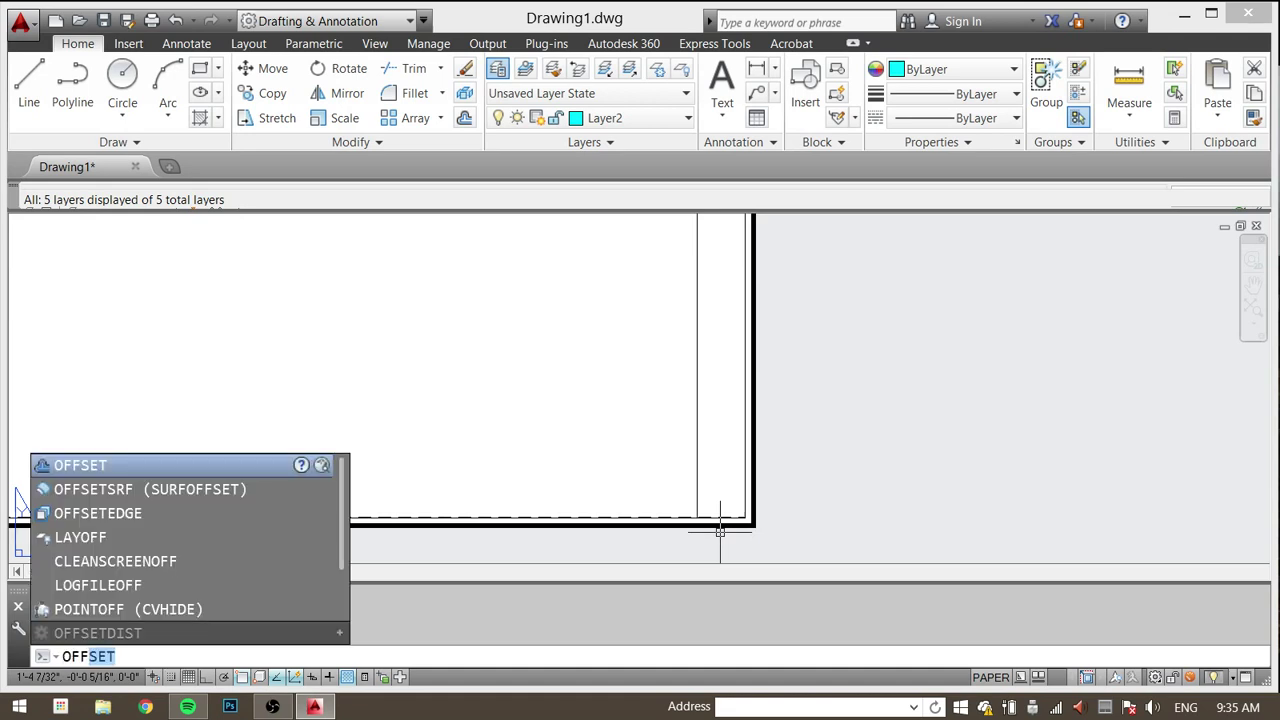
key(Return)
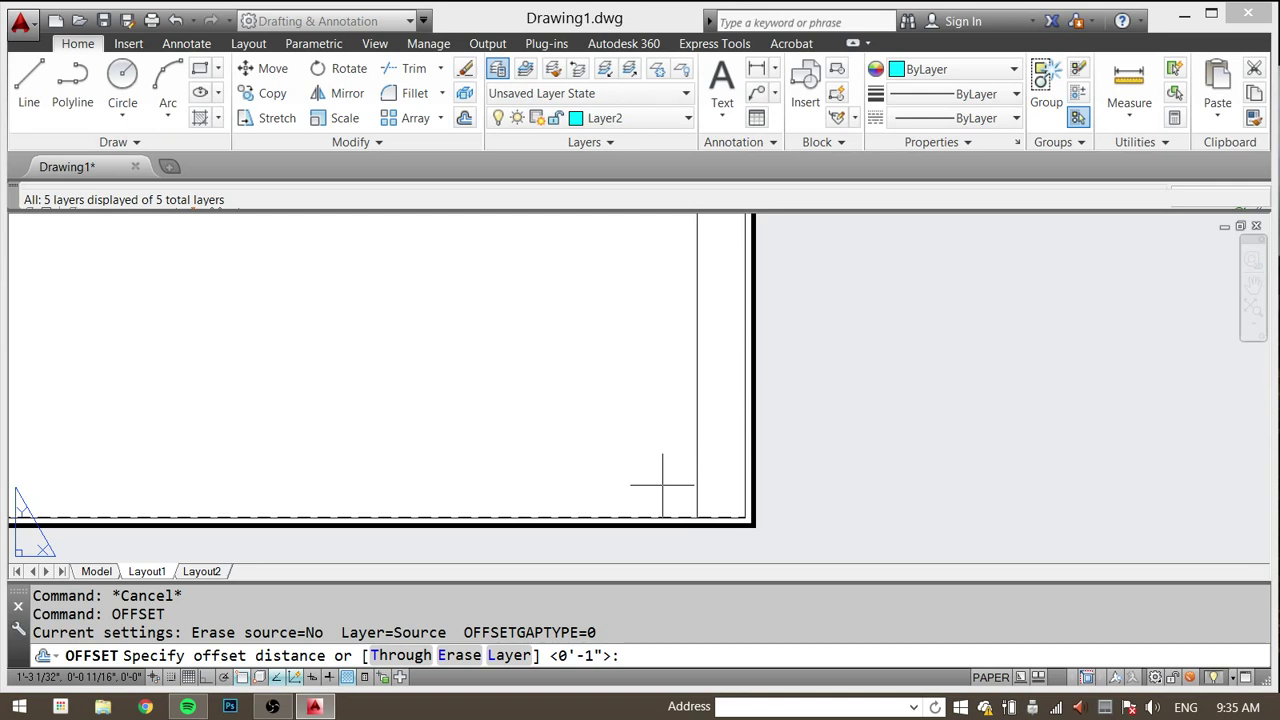
key(Return)
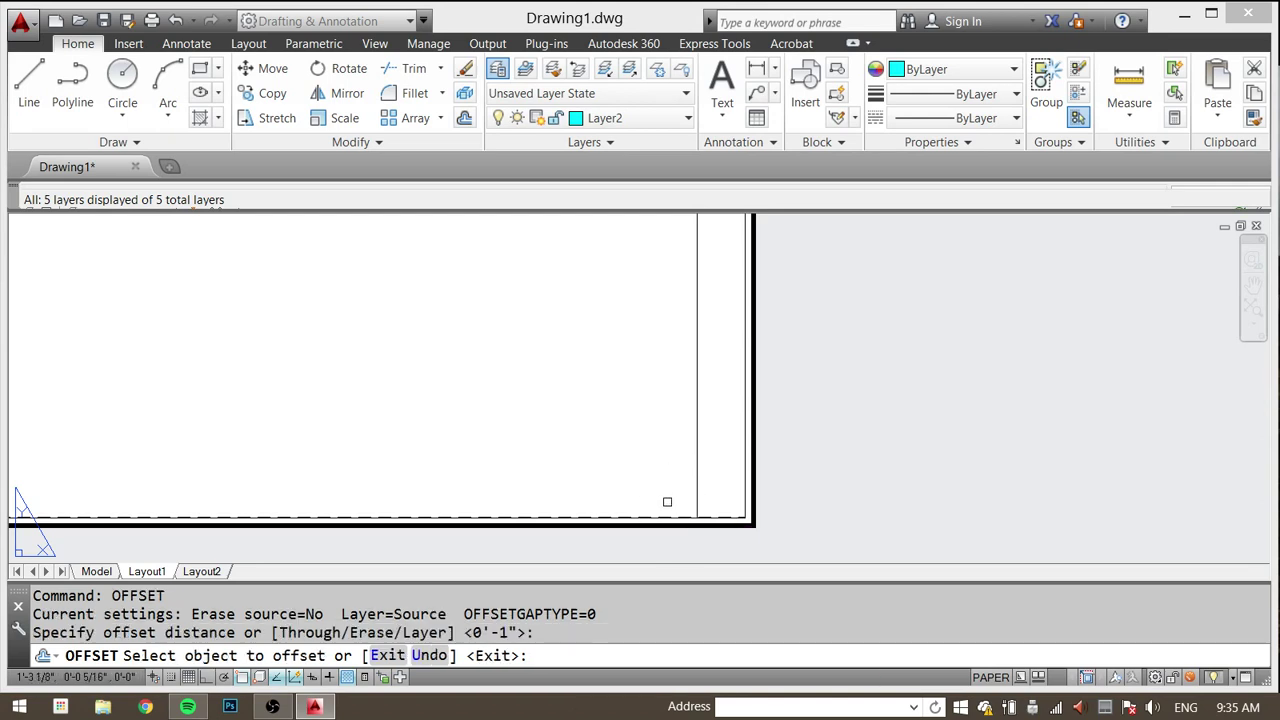
click(665, 517)
click(658, 476)
key(Escape)
key(Escape)
key(Escape)
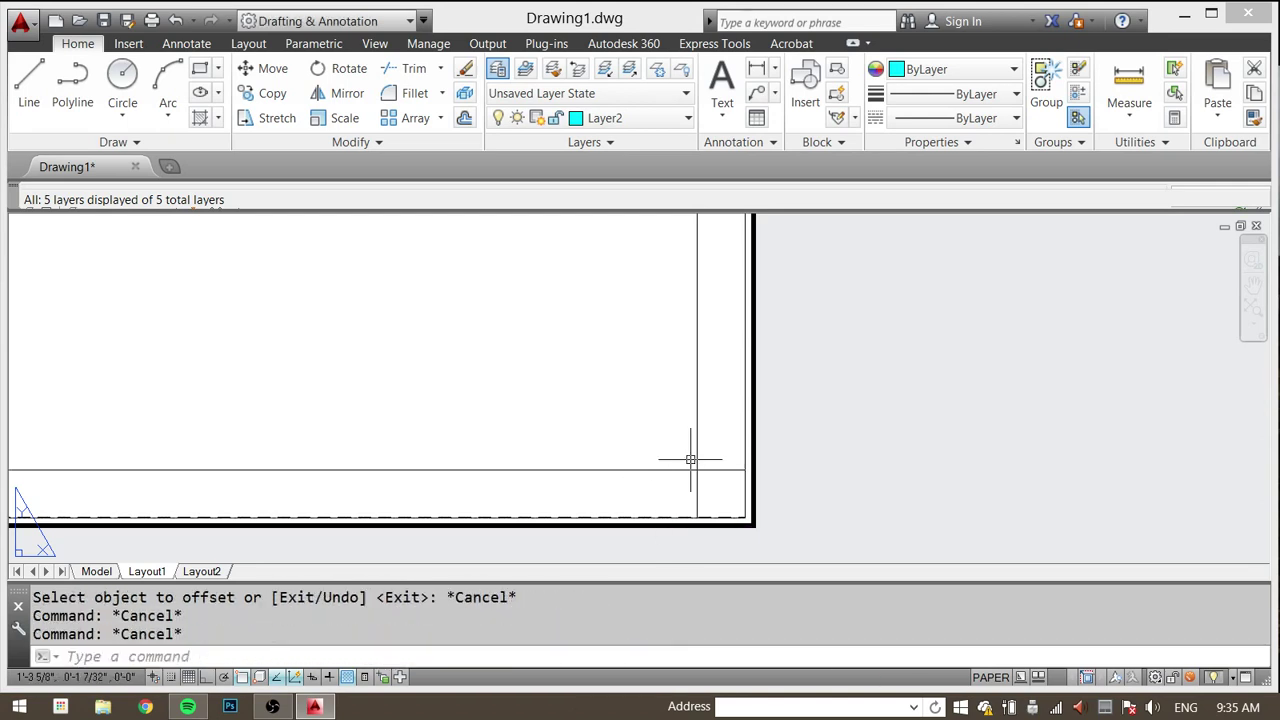
Step: Trim the offset horizontal line at the title block's vertical line, keeping only the portion inside the strip
text(tr)
key(Return)
click(673, 480)
click(673, 483)
key(Return)
click(660, 441)
click(621, 480)
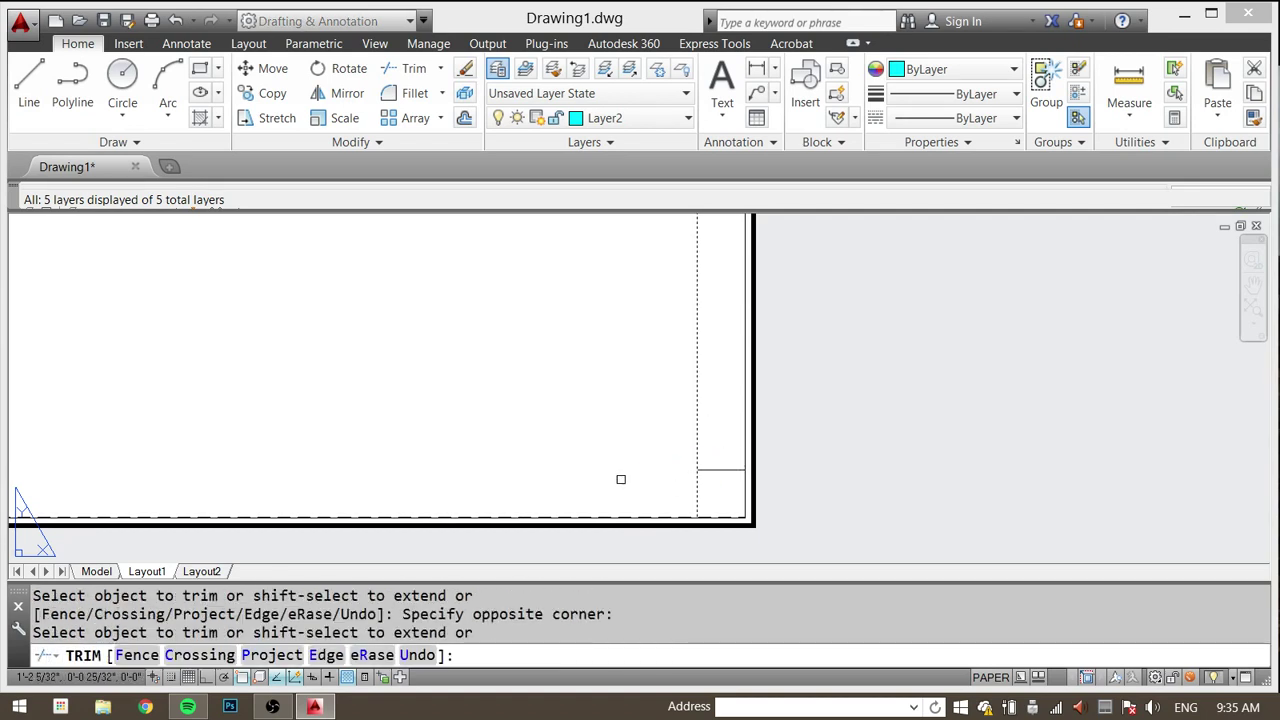
key(Escape)
key(Escape)
key(Escape)
key(Escape)
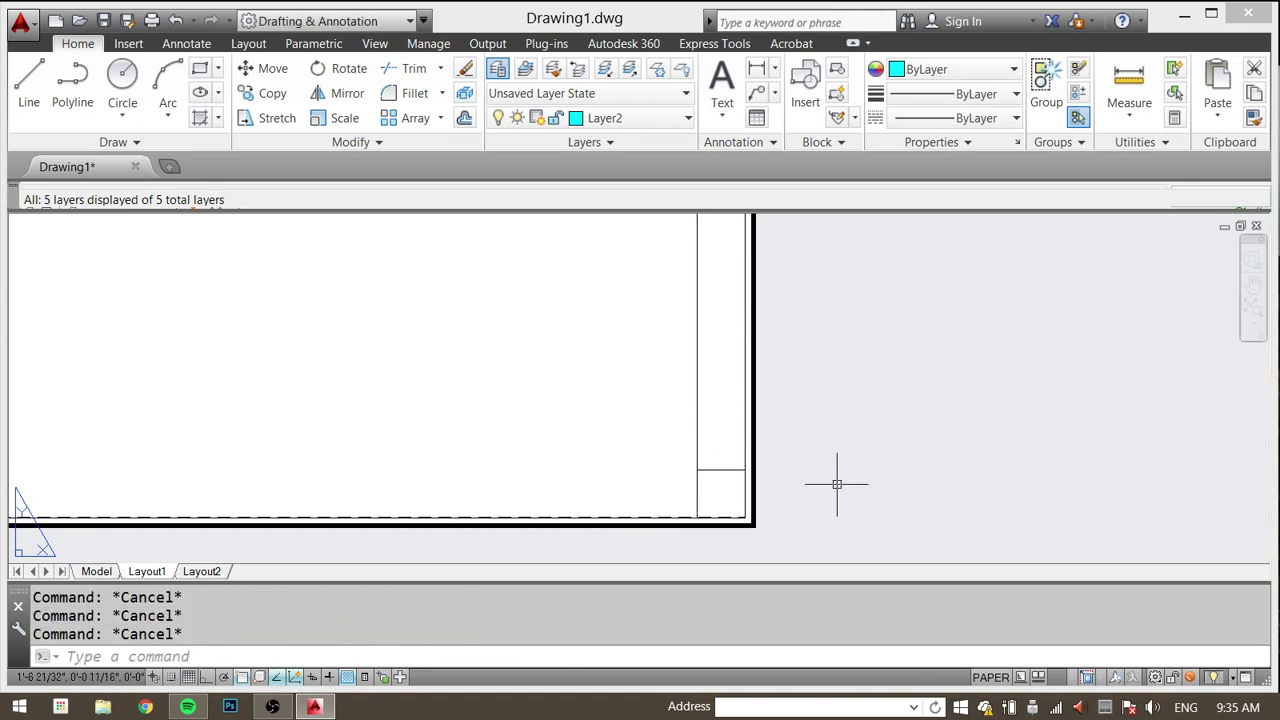
Step: Offset the short divider line upward repeatedly at 1 inch spacing to split the title block strip into stacked cells
text(off)
key(Return)
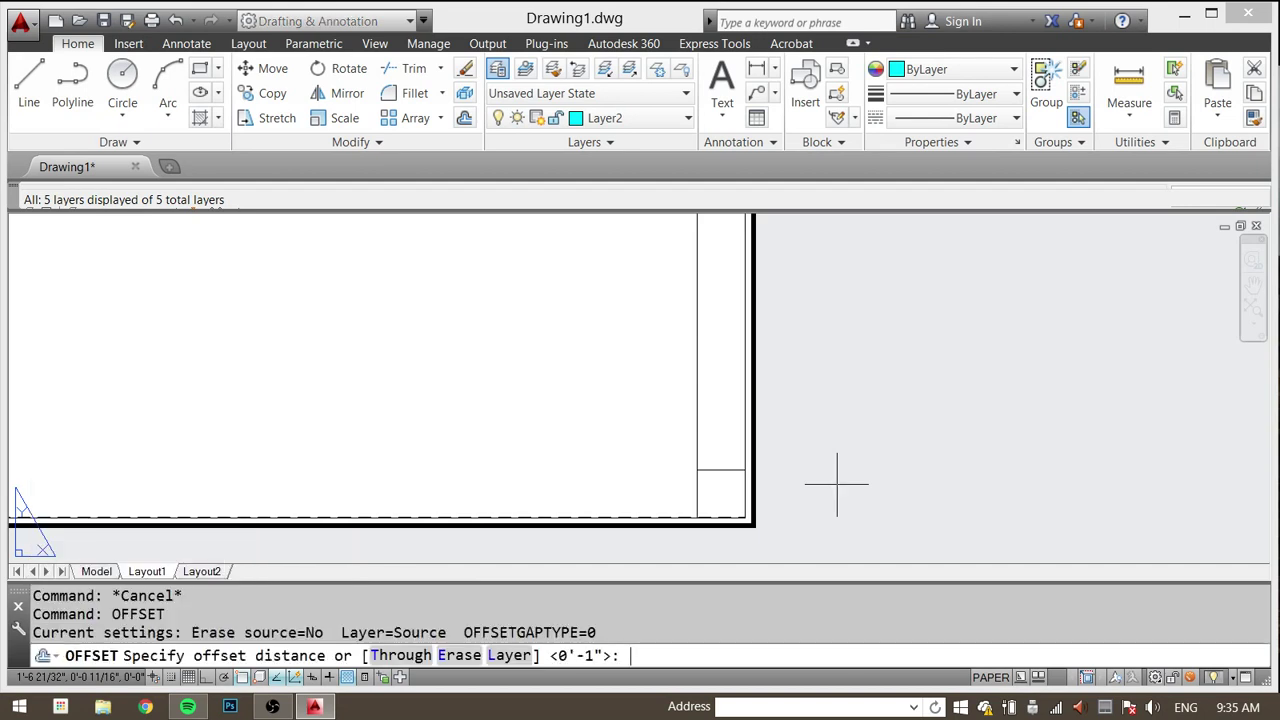
text(1)
key(Return)
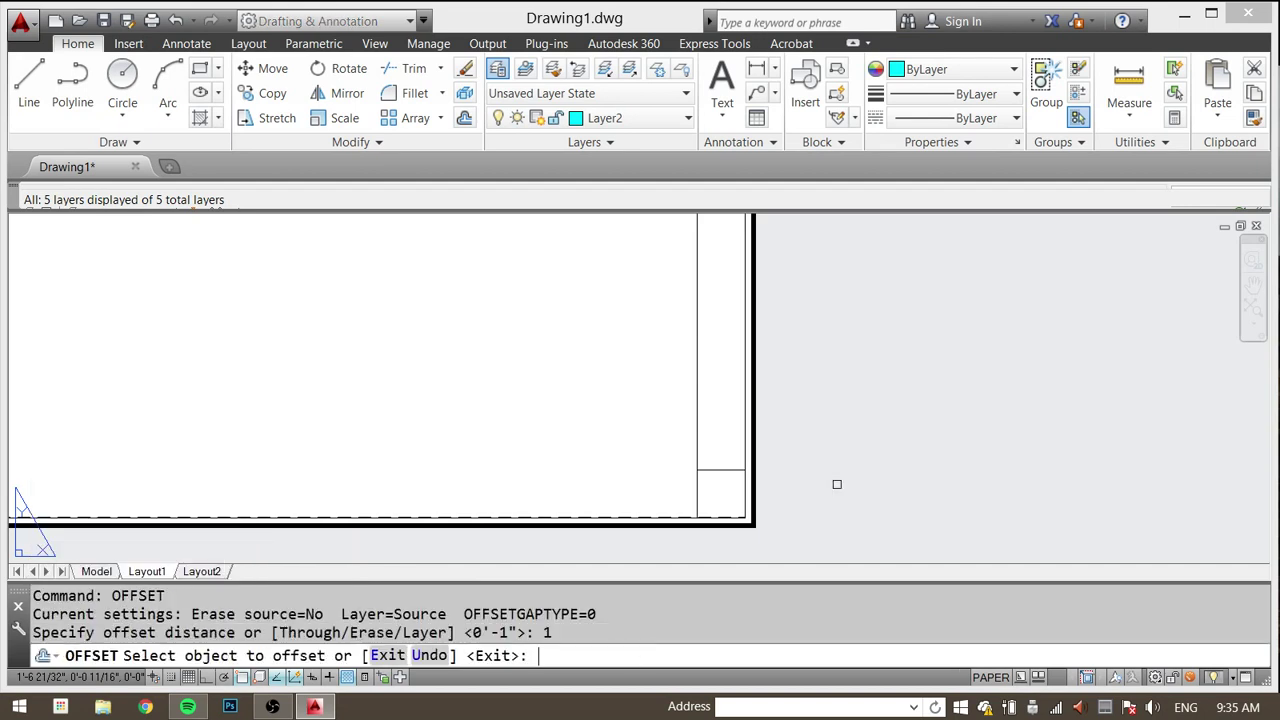
click(721, 467)
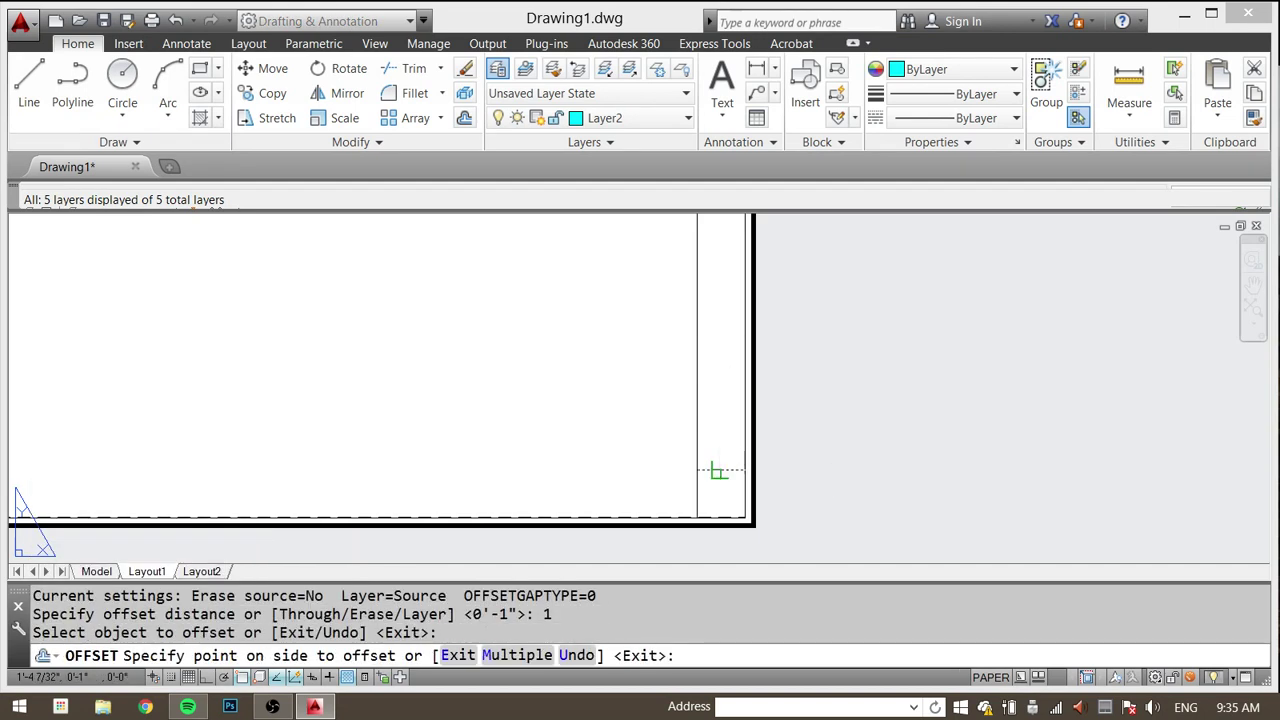
click(718, 419)
click(722, 423)
click(720, 385)
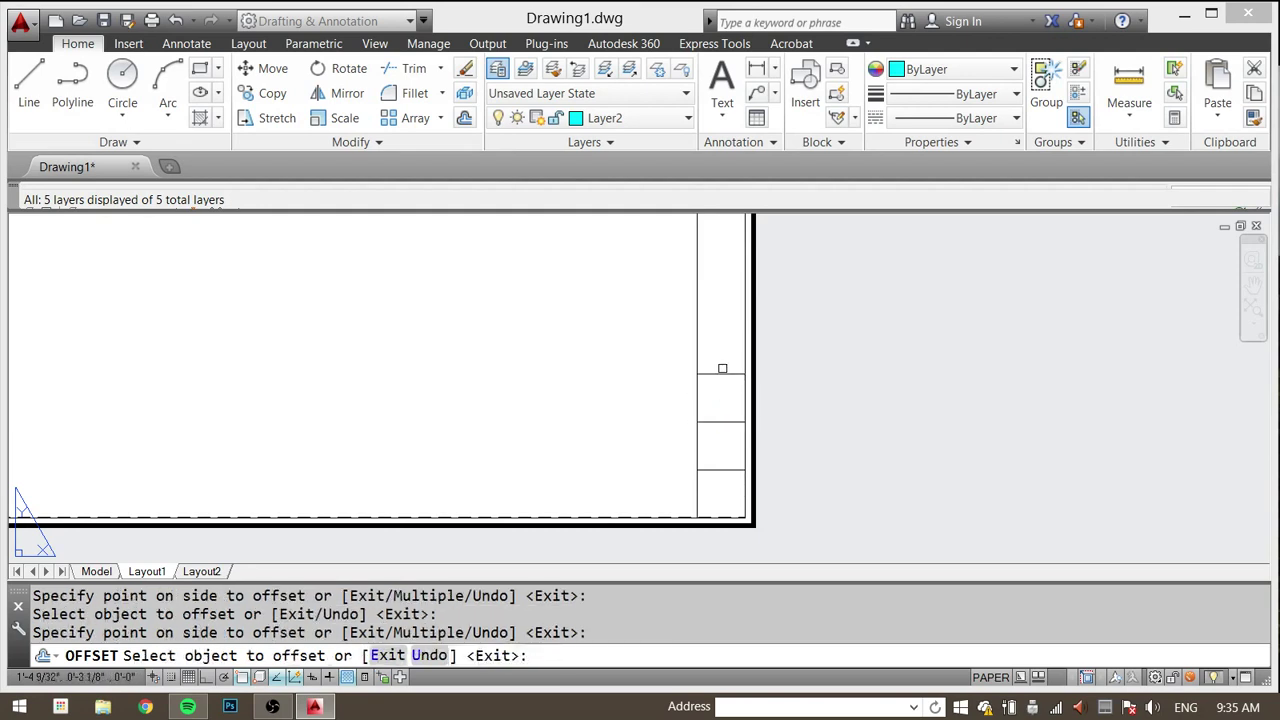
click(723, 375)
click(726, 326)
click(727, 322)
click(774, 280)
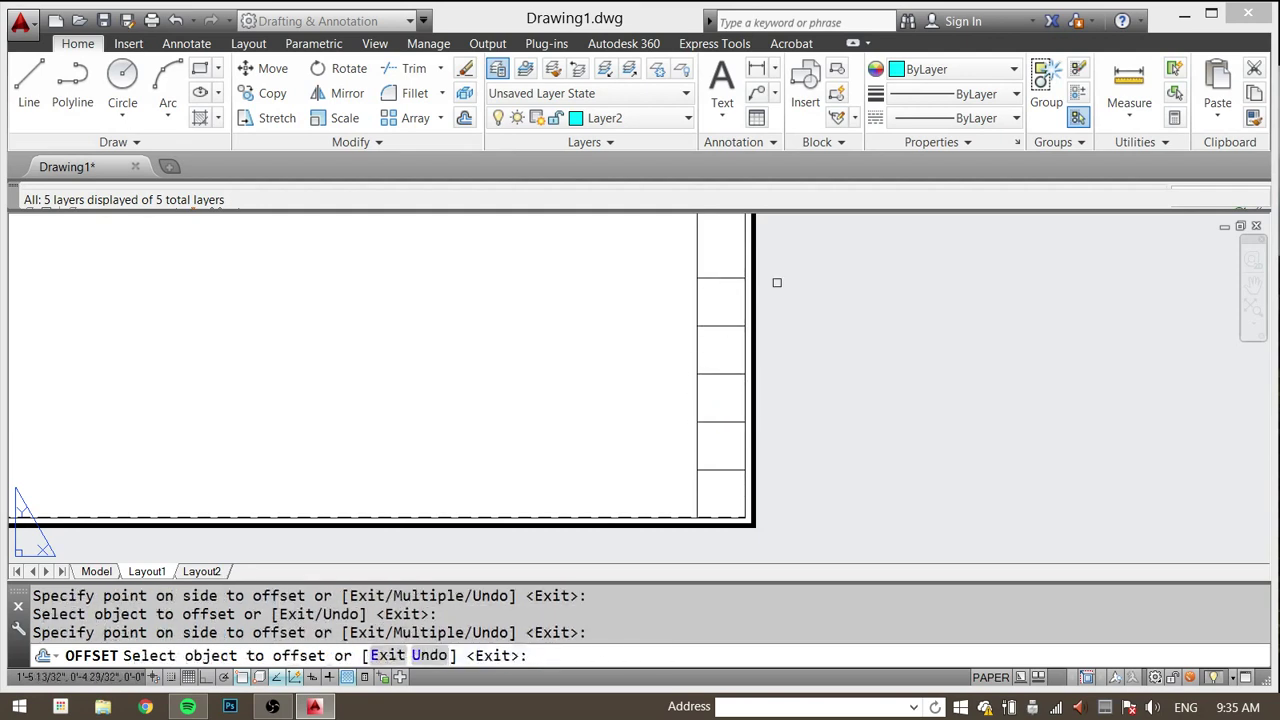
middle_drag(774, 280, 760, 420)
click(704, 436)
click(746, 314)
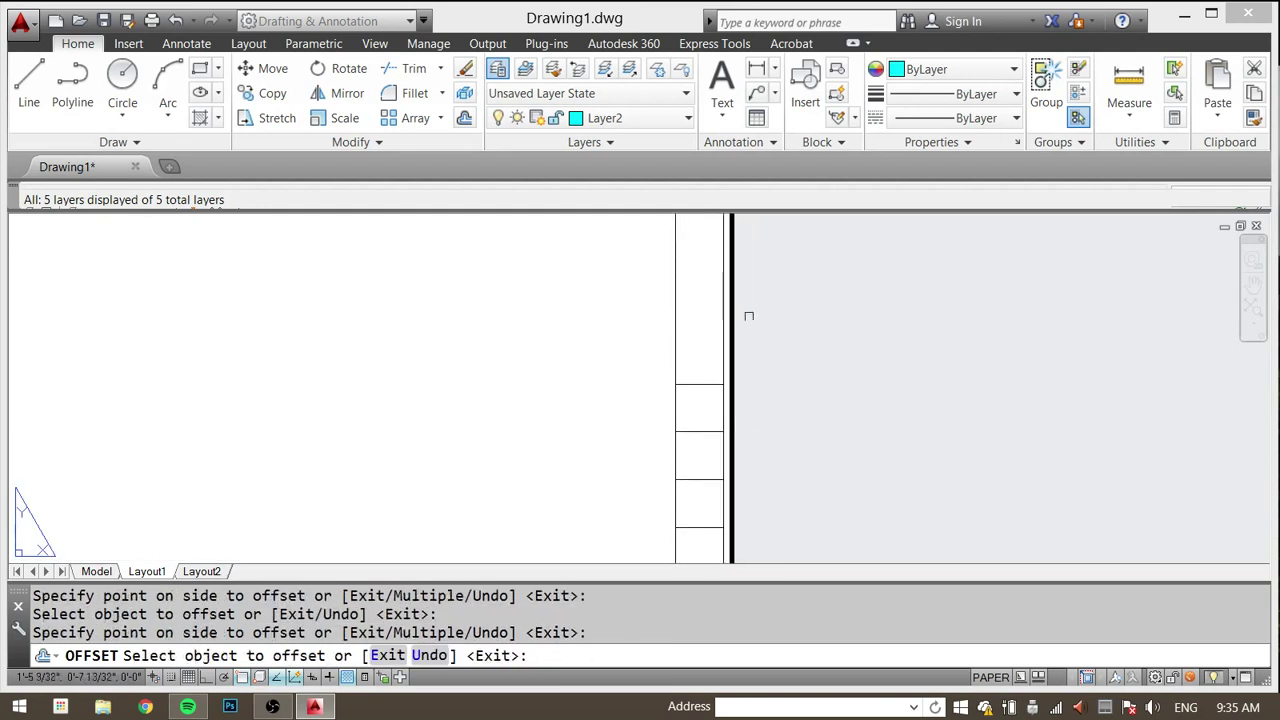
scroll(757, 337, down, 5)
scroll(750, 360, up, 5)
middle_drag(749, 366, 698, 461)
key(Escape)
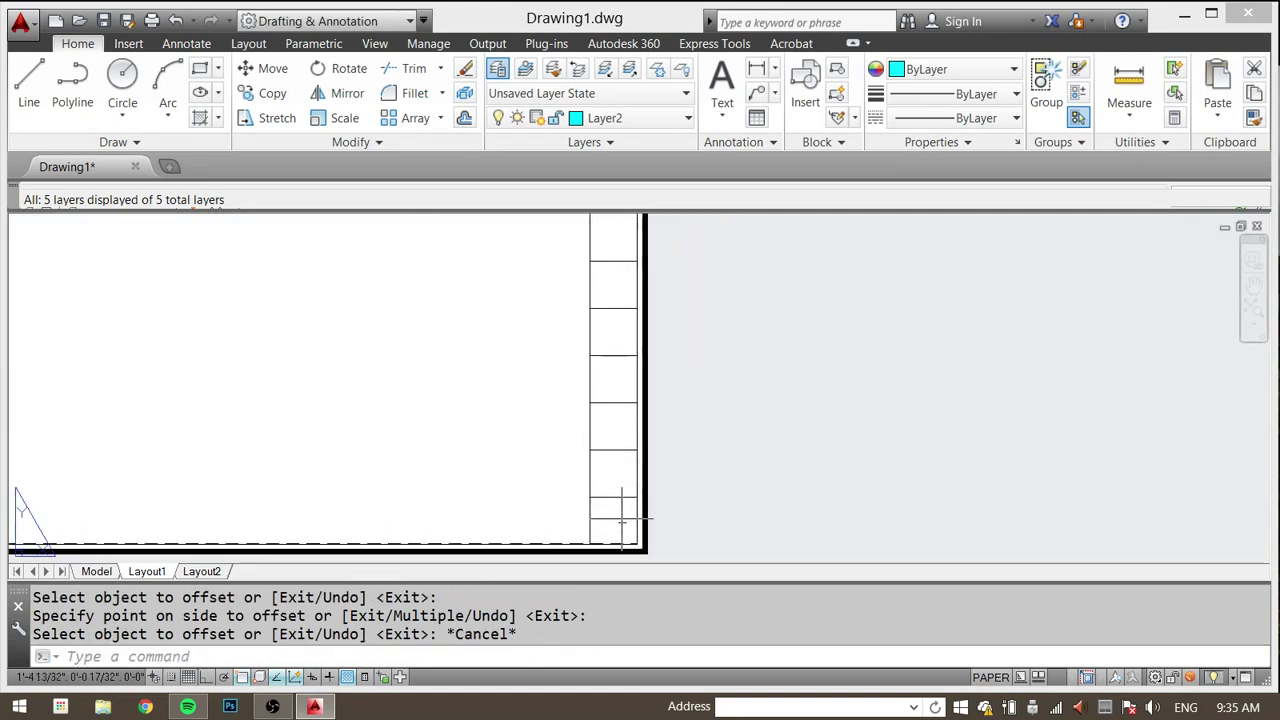
Step: Start a multiline text box spanning the lowest title block cell, from its upper-left to its lower-right corner
scroll(620, 517, up, 2)
middle_drag(620, 517, 585, 409)
scroll(566, 366, up, 2)
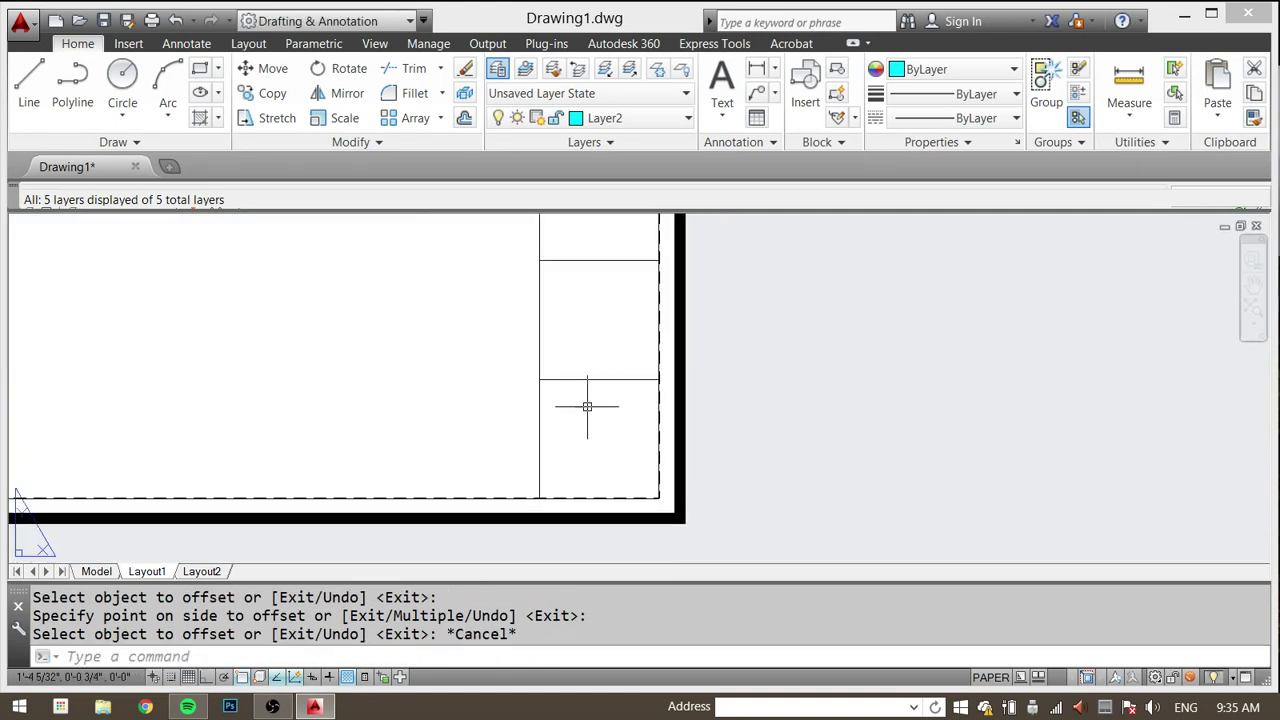
key(Escape)
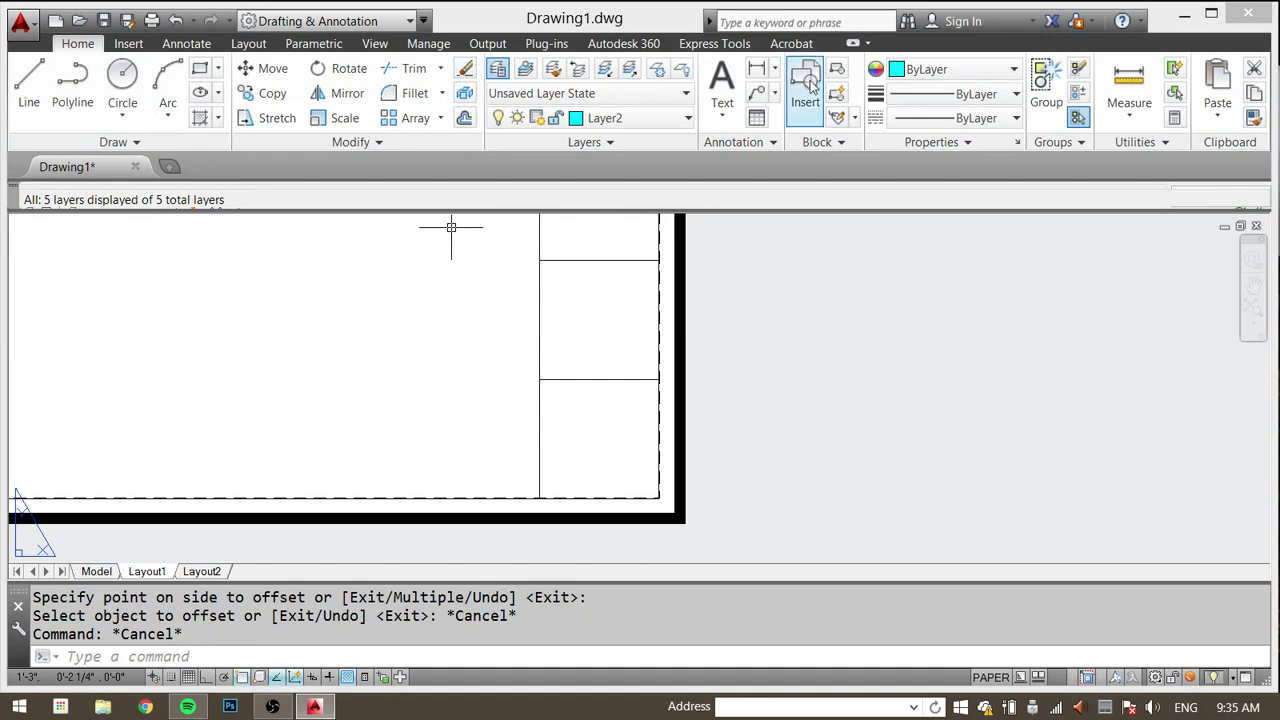
click(722, 85)
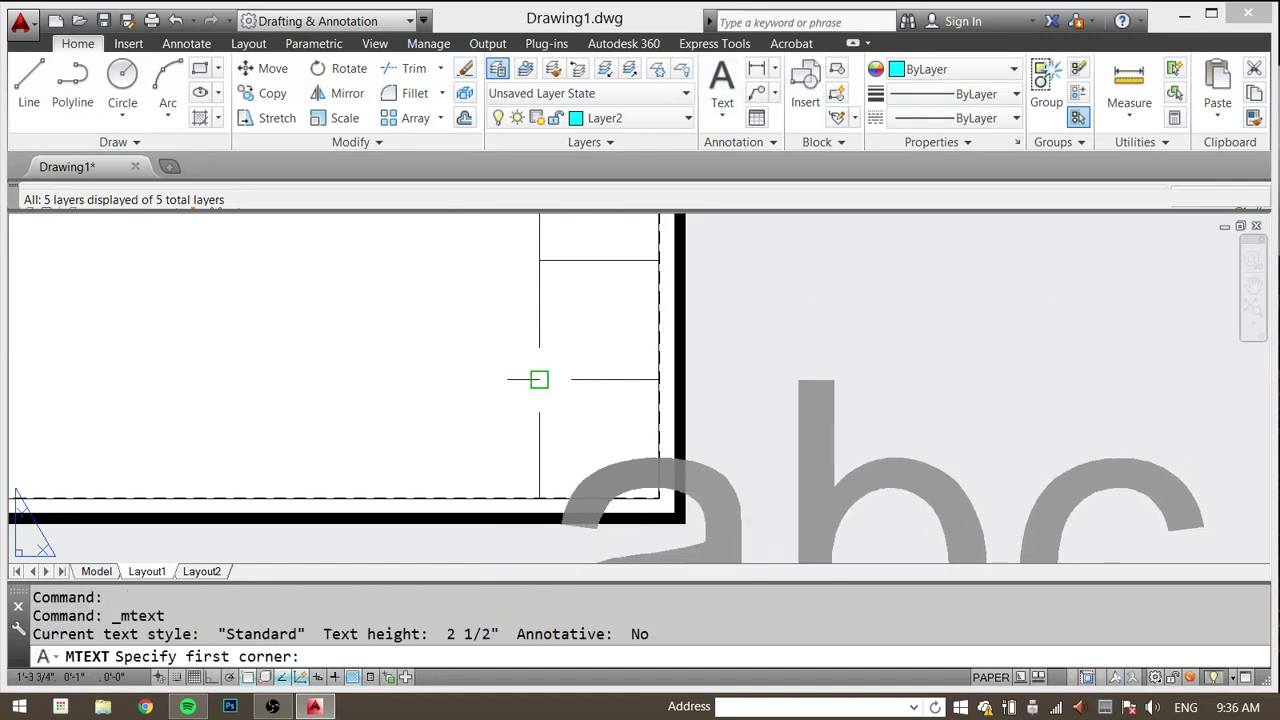
click(539, 379)
click(662, 505)
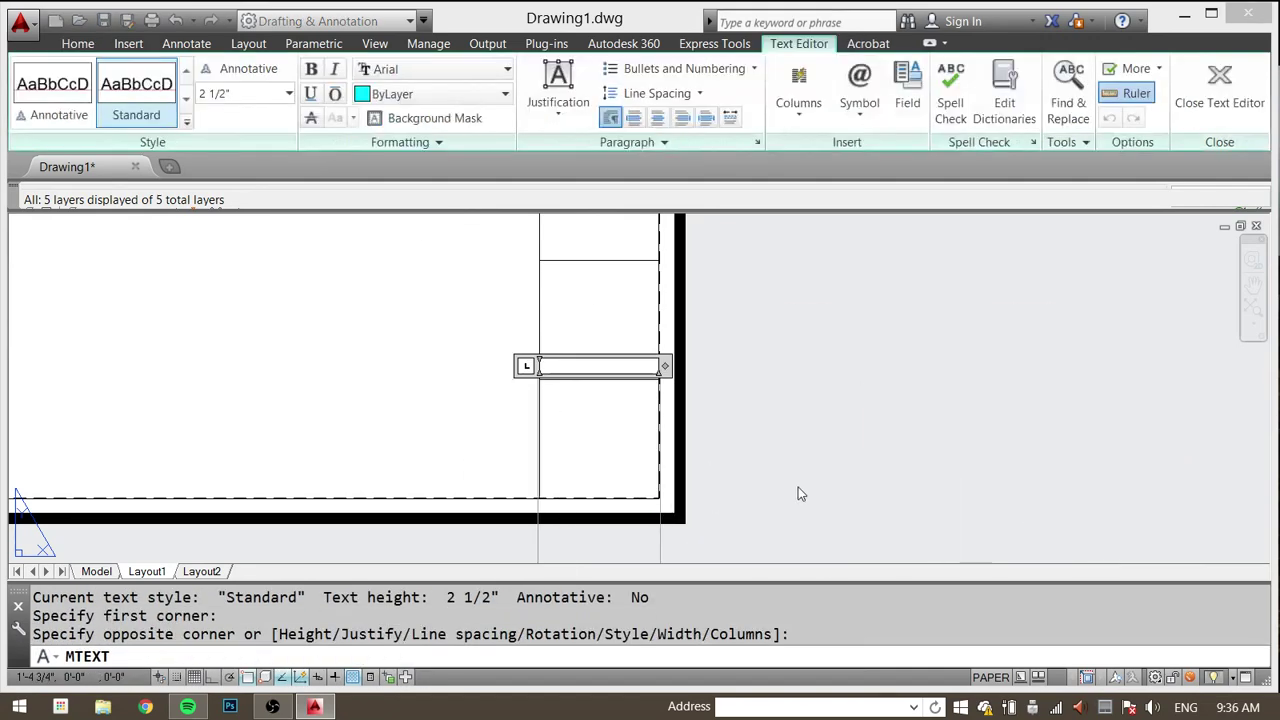
text(A1)
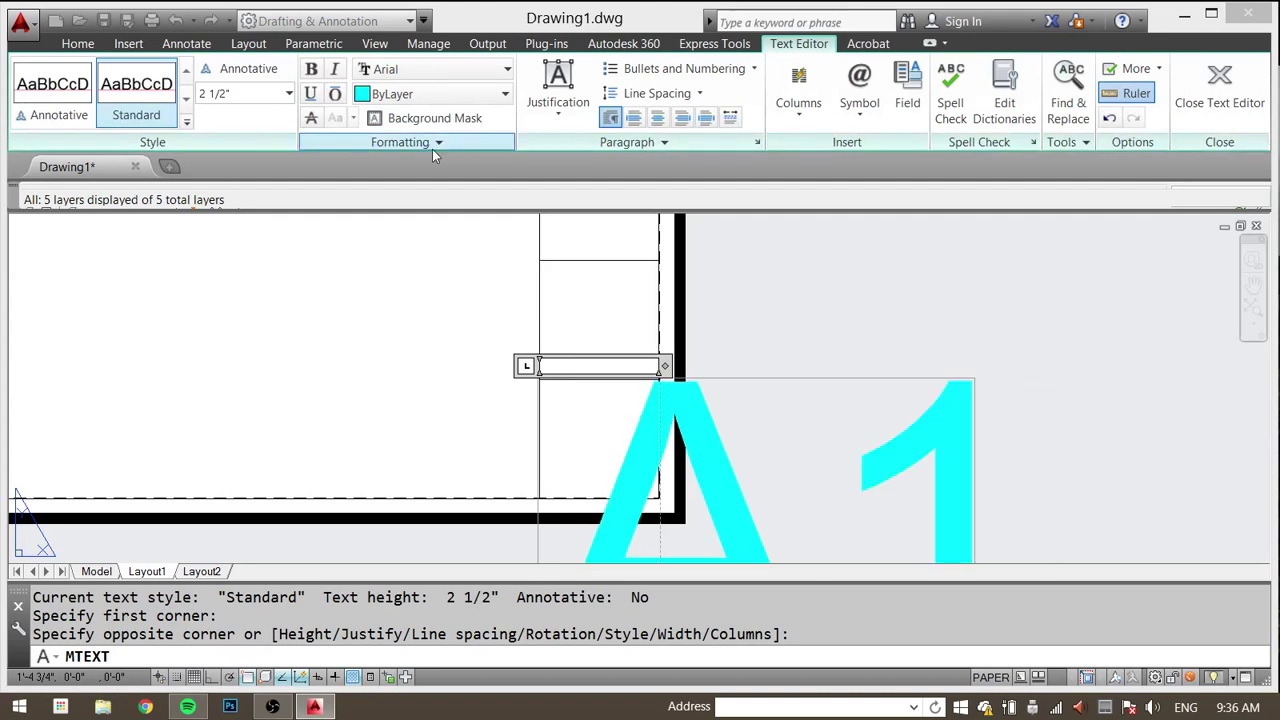
key(ctrl+a)
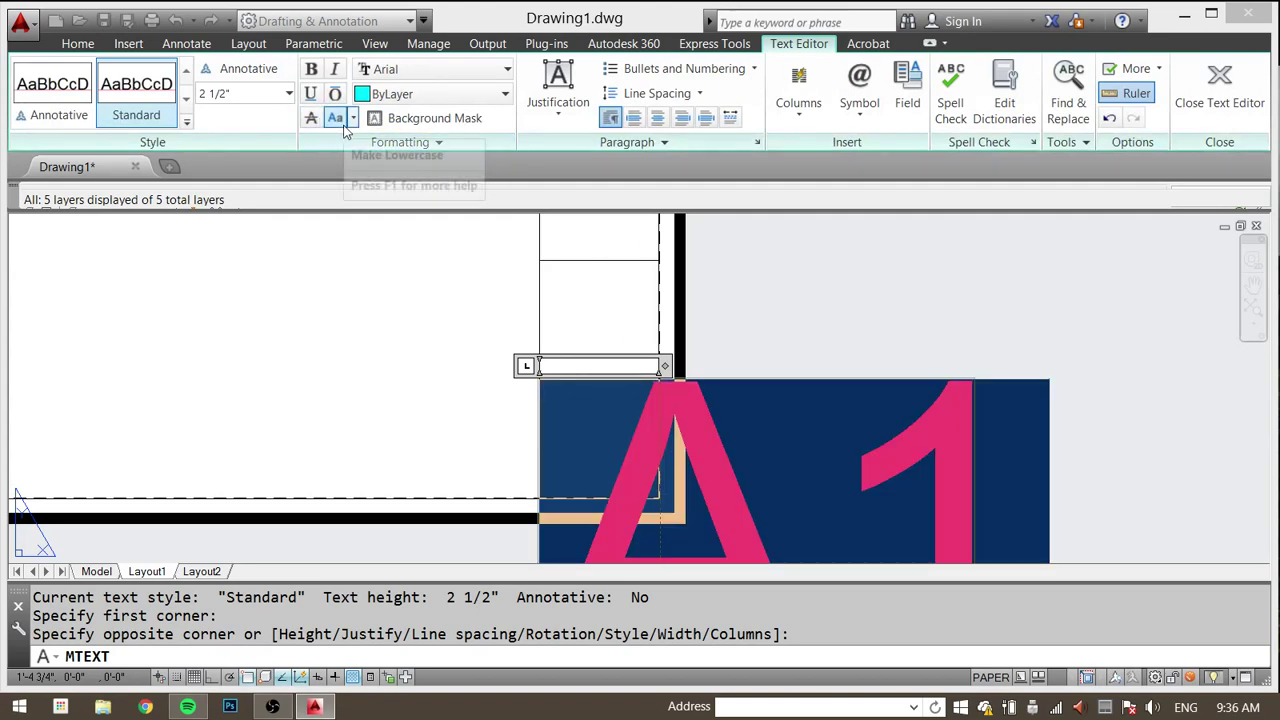
click(289, 94)
drag(270, 93, 136, 97)
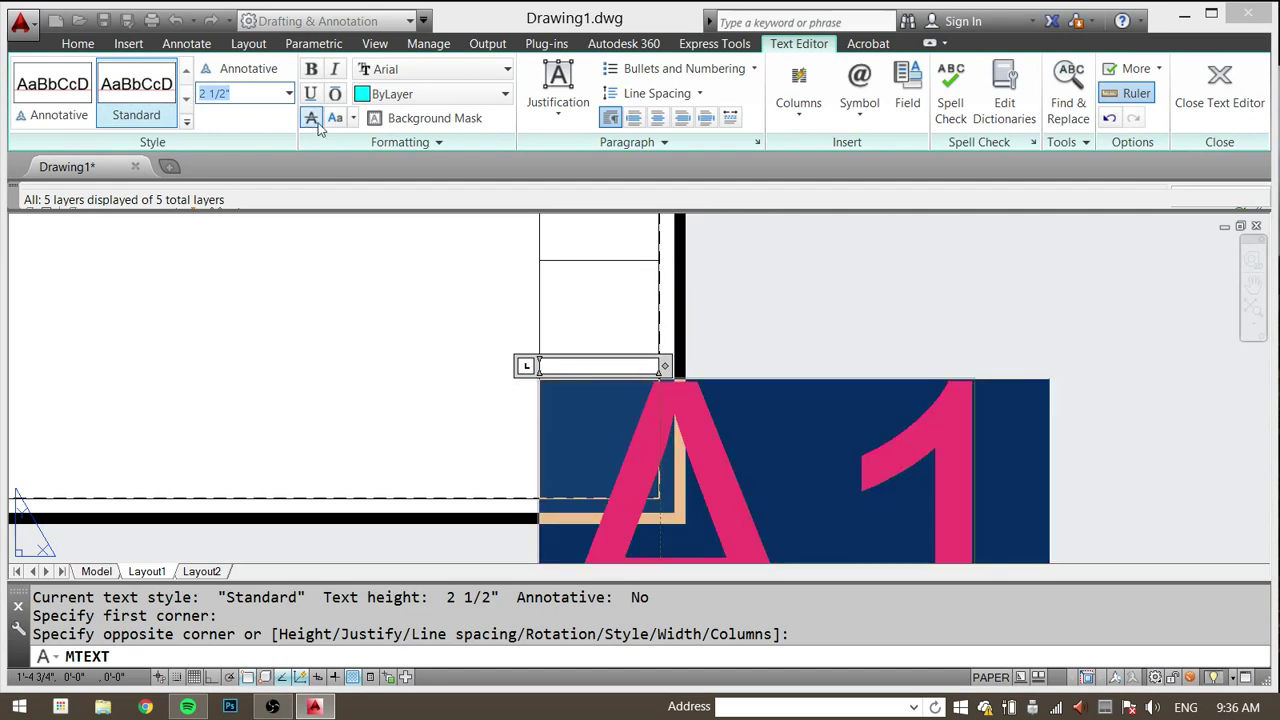
text(5")
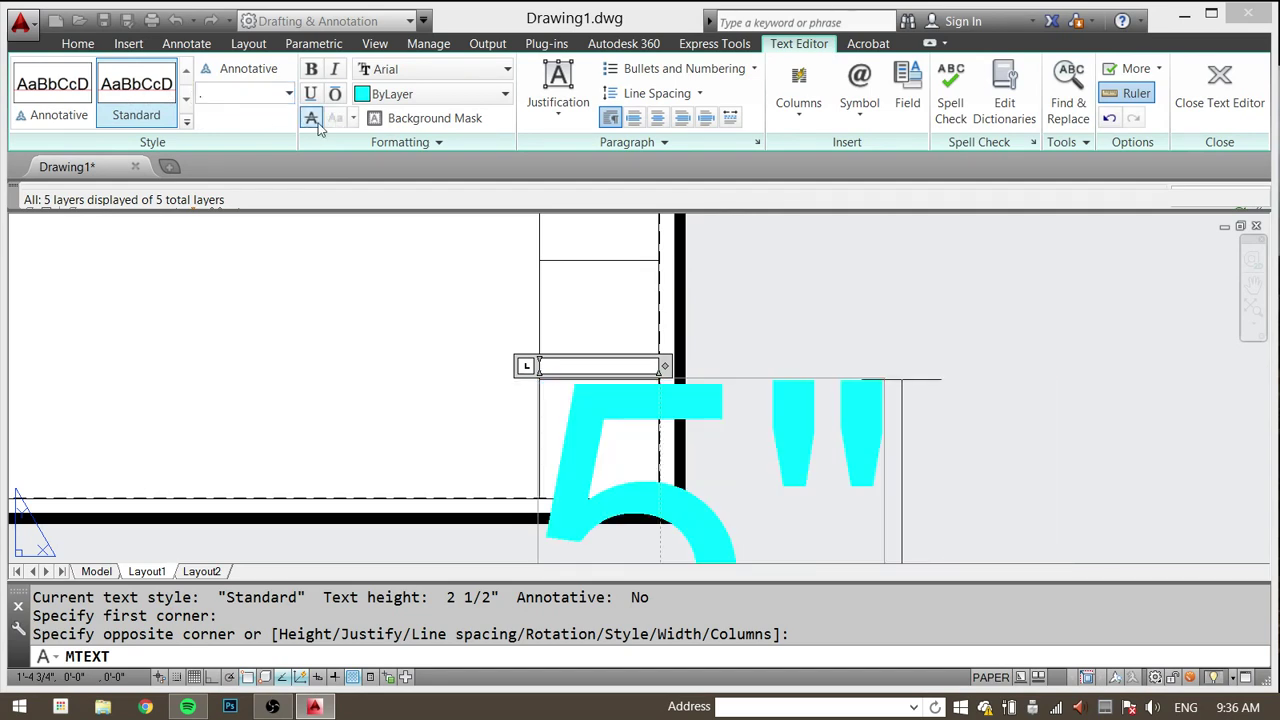
key(BackSpace)
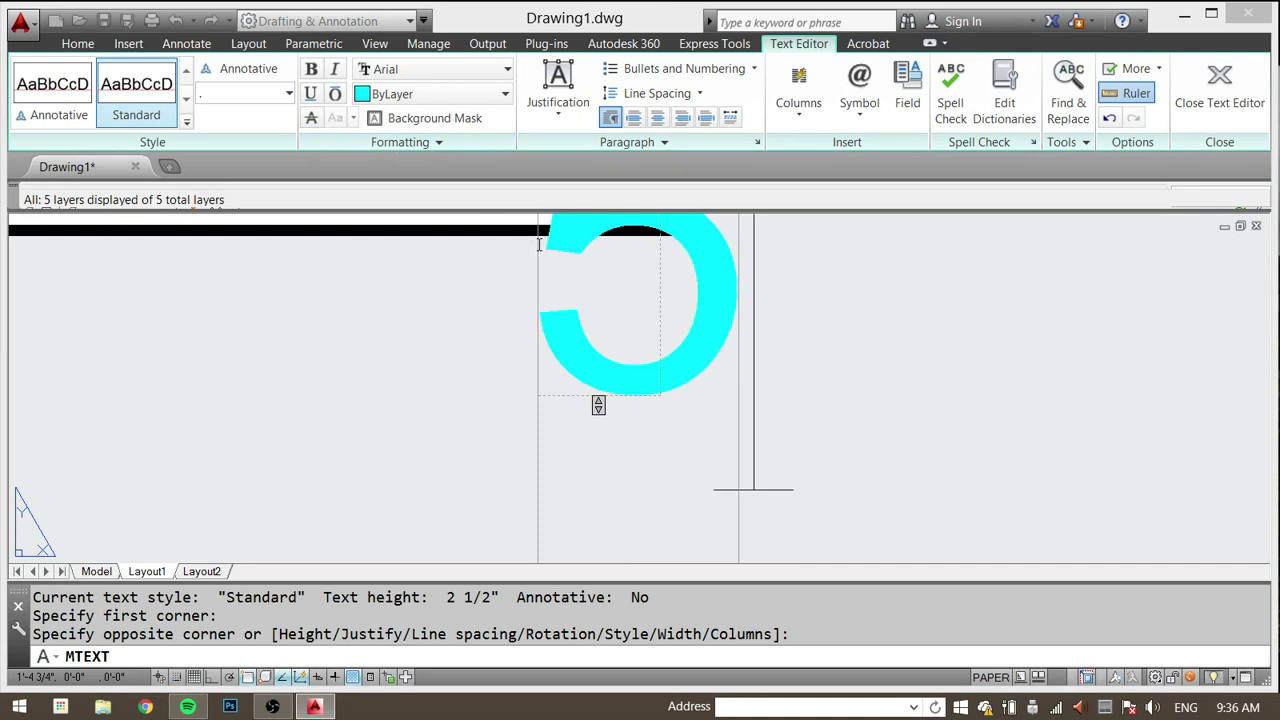
key(BackSpace)
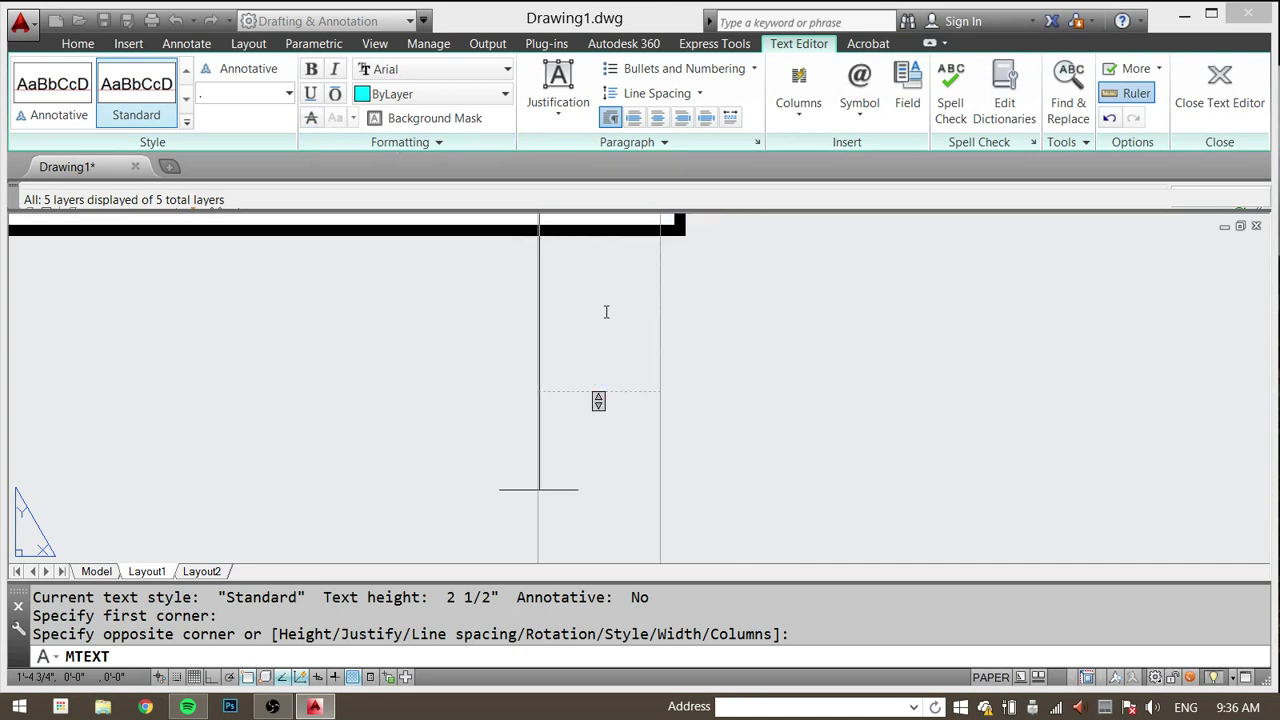
Step: Set the text height to .5 inch and enter the sheet number A1 in the lowest cell
click(252, 94)
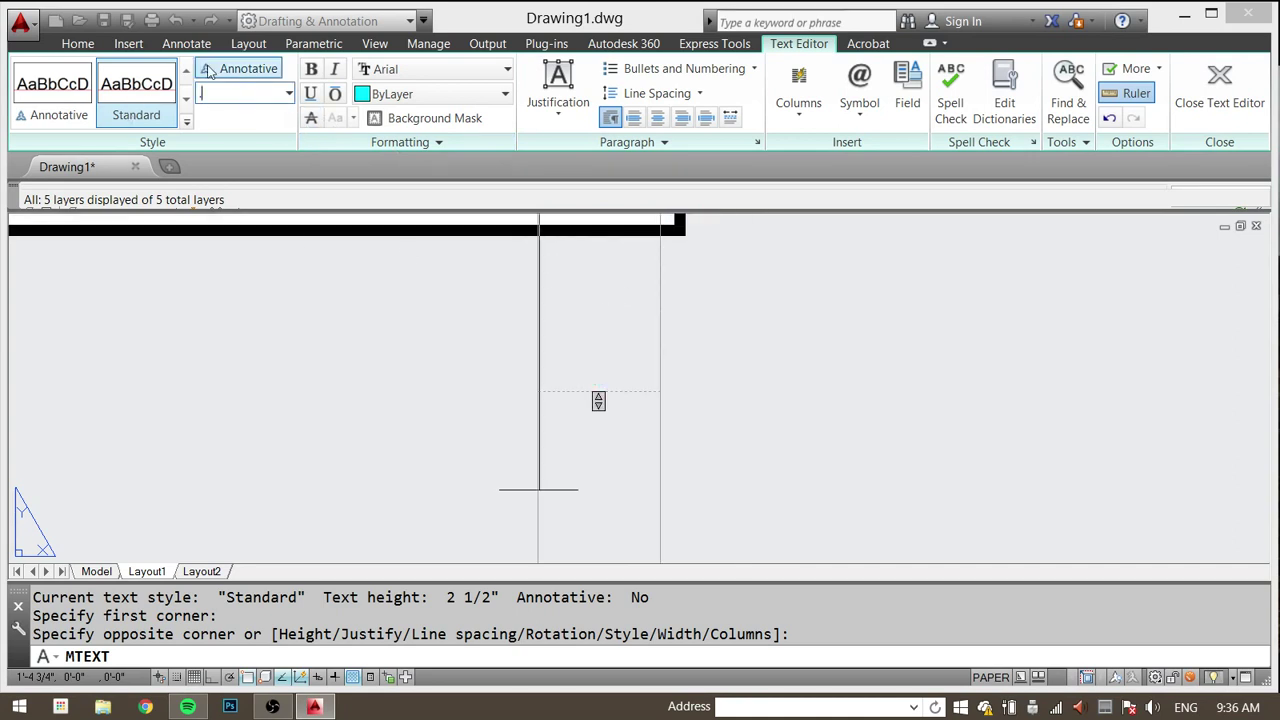
text(.5)
key(Return)
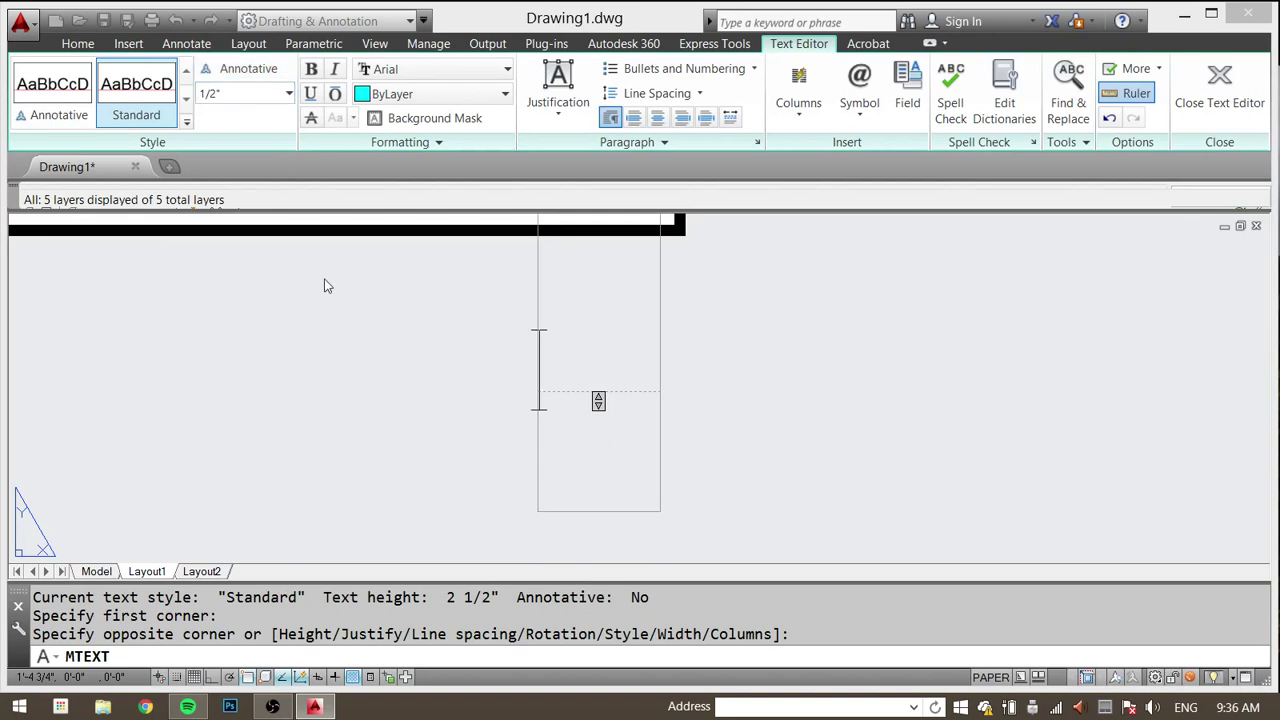
text(A1)
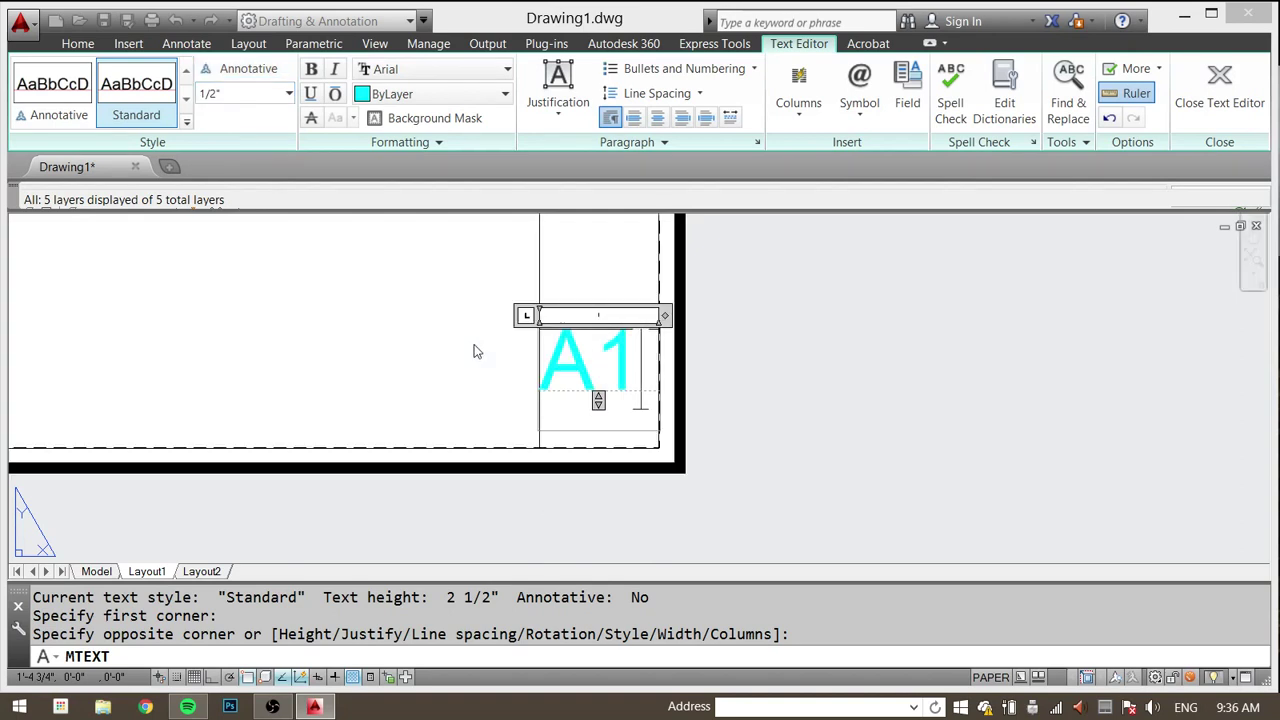
click(902, 393)
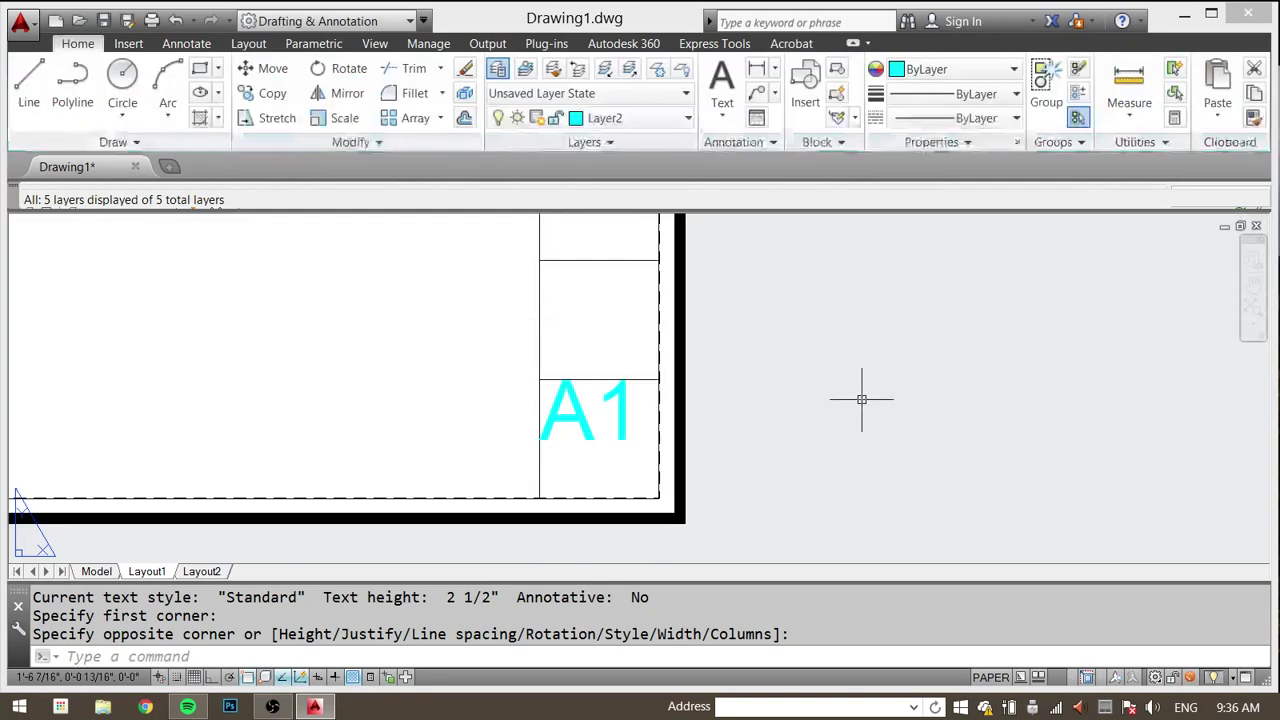
Step: Move the A1 text slightly down and to the right so it sits inside the lowest cell, and clear the selection
click(737, 400)
click(613, 484)
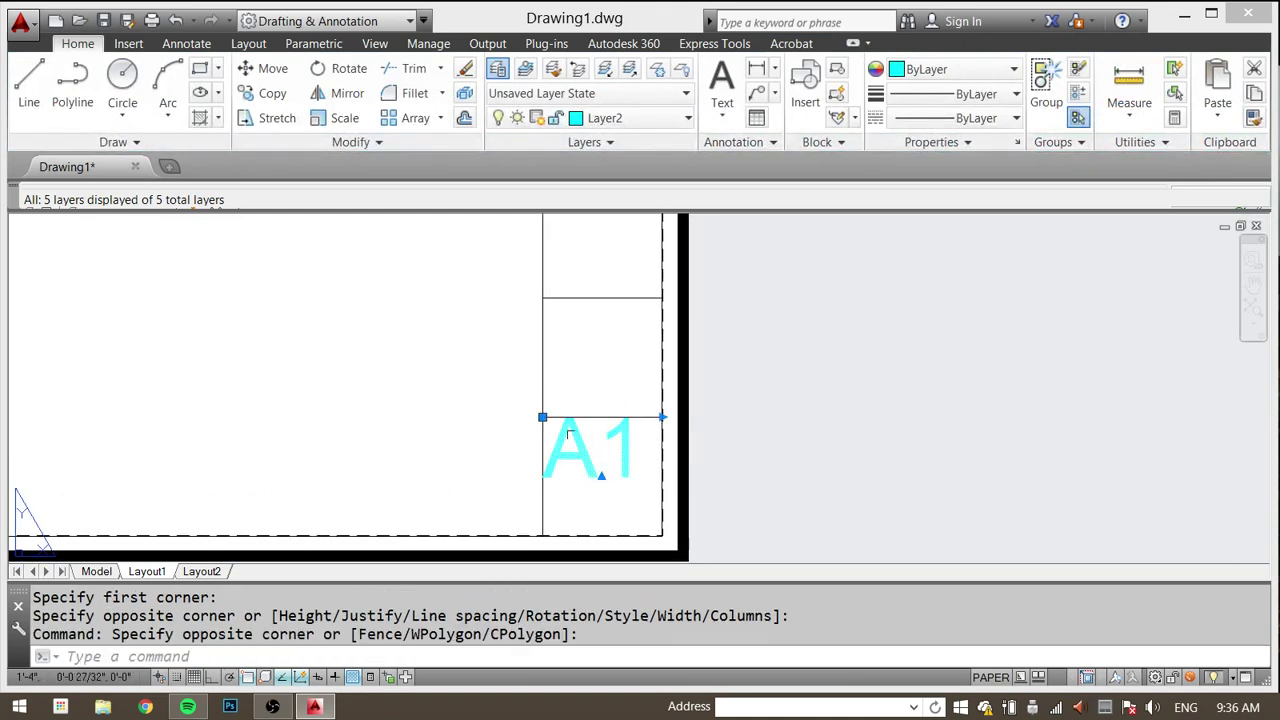
click(542, 417)
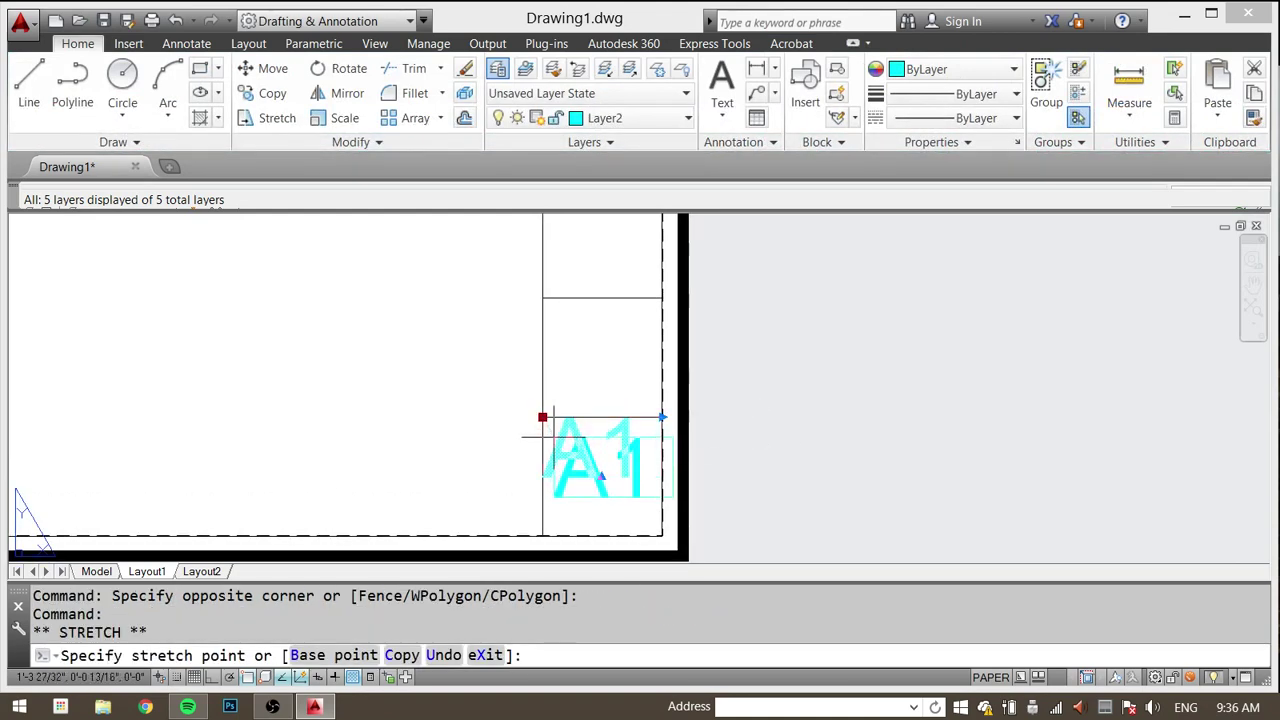
click(553, 438)
middle_drag(598, 424, 583, 440)
key(Escape)
middle_drag(726, 409, 797, 397)
key(Escape)
key(Escape)
Step: Copy the A1 text straight up into the second title block cell
text(c)
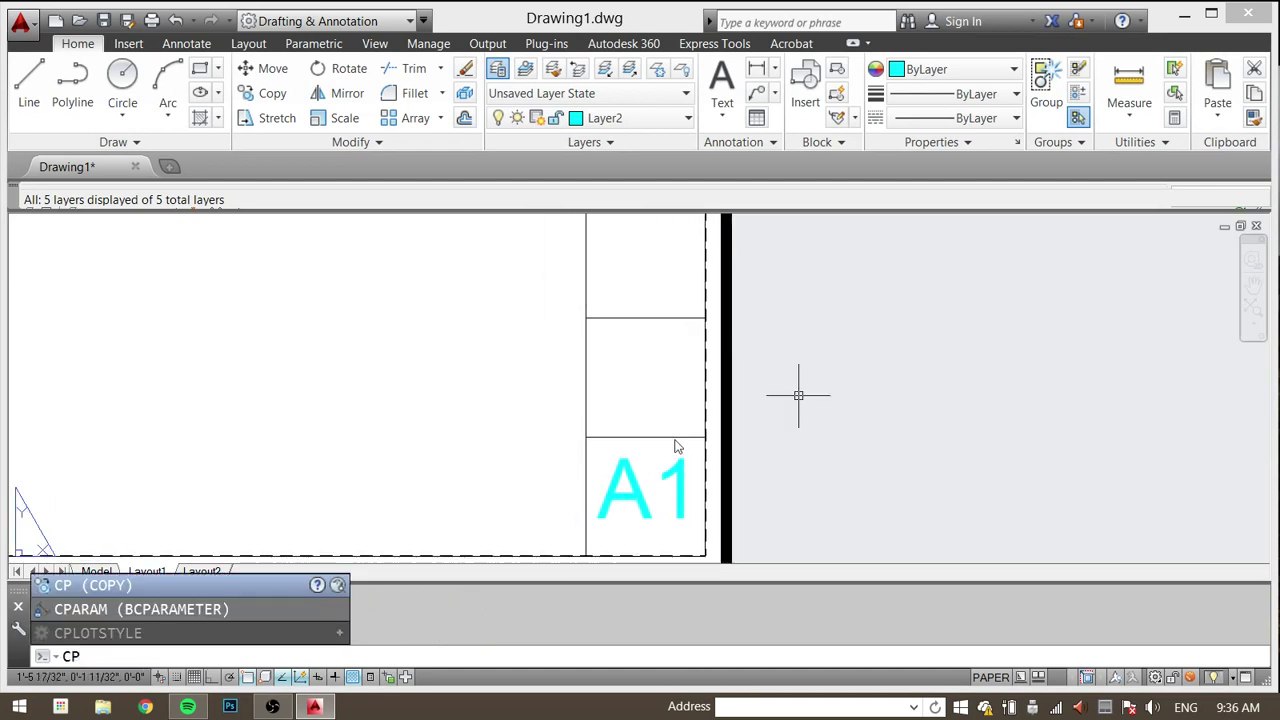
key(Return)
click(678, 470)
key(Return)
click(806, 514)
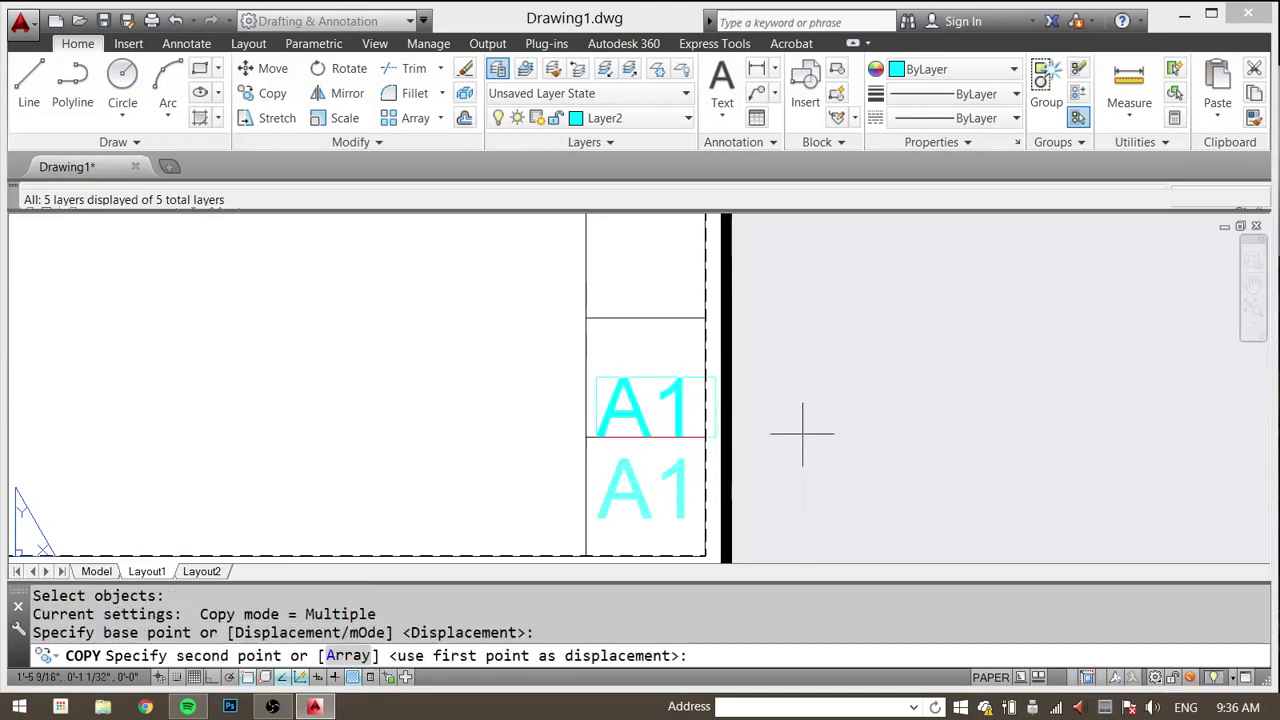
click(802, 421)
key(Escape)
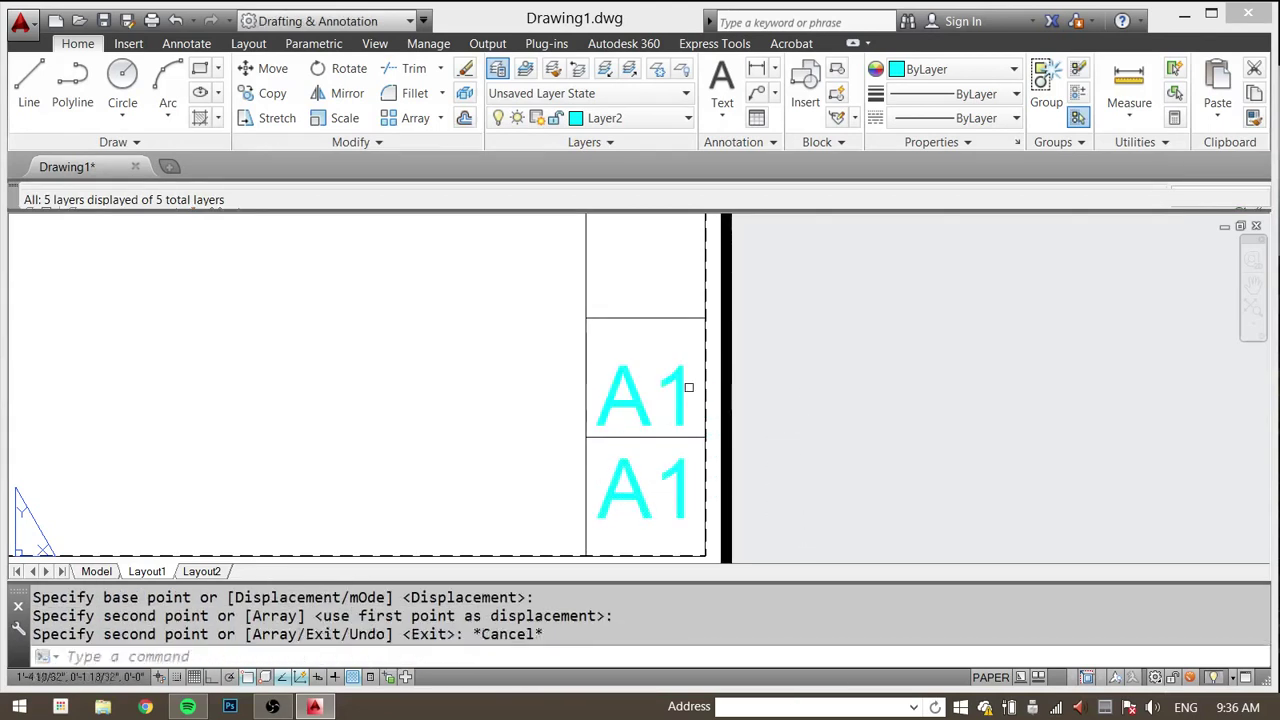
key(Escape)
Step: Open the copied A1 text in the second title block cell for editing and set its height to 1/4 inch
click(640, 398)
key(Escape)
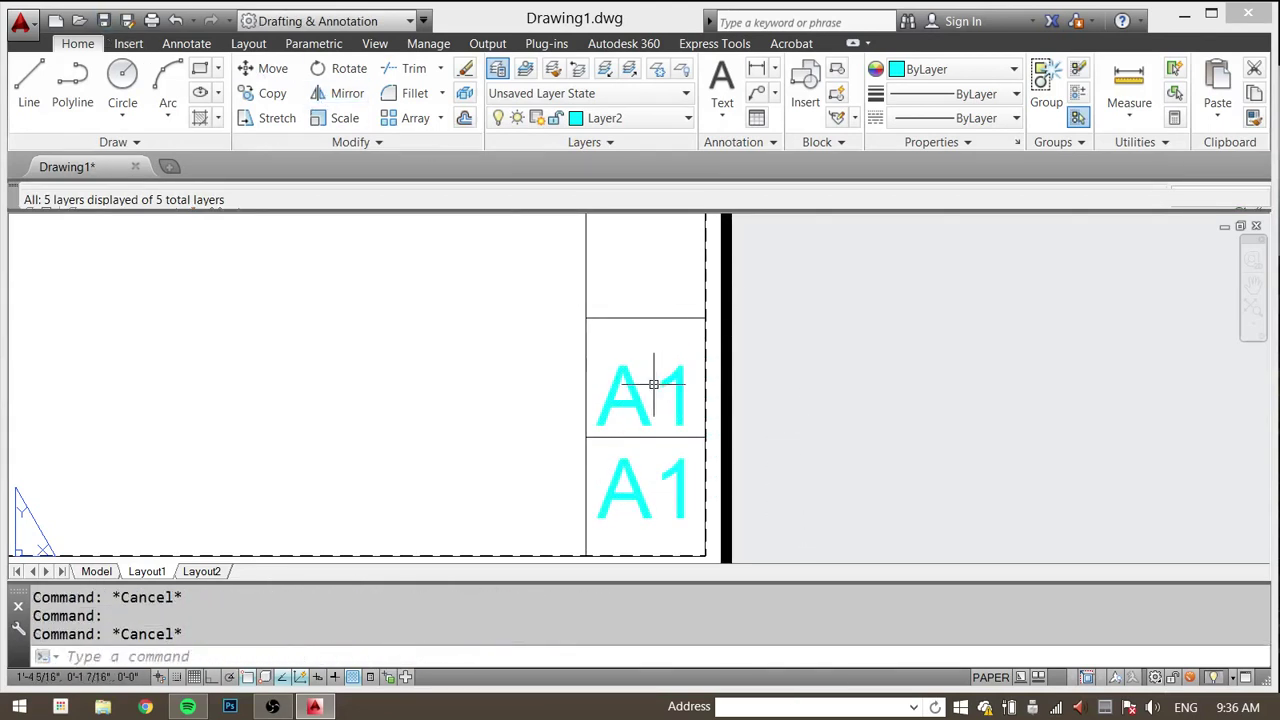
click(669, 343)
click(624, 388)
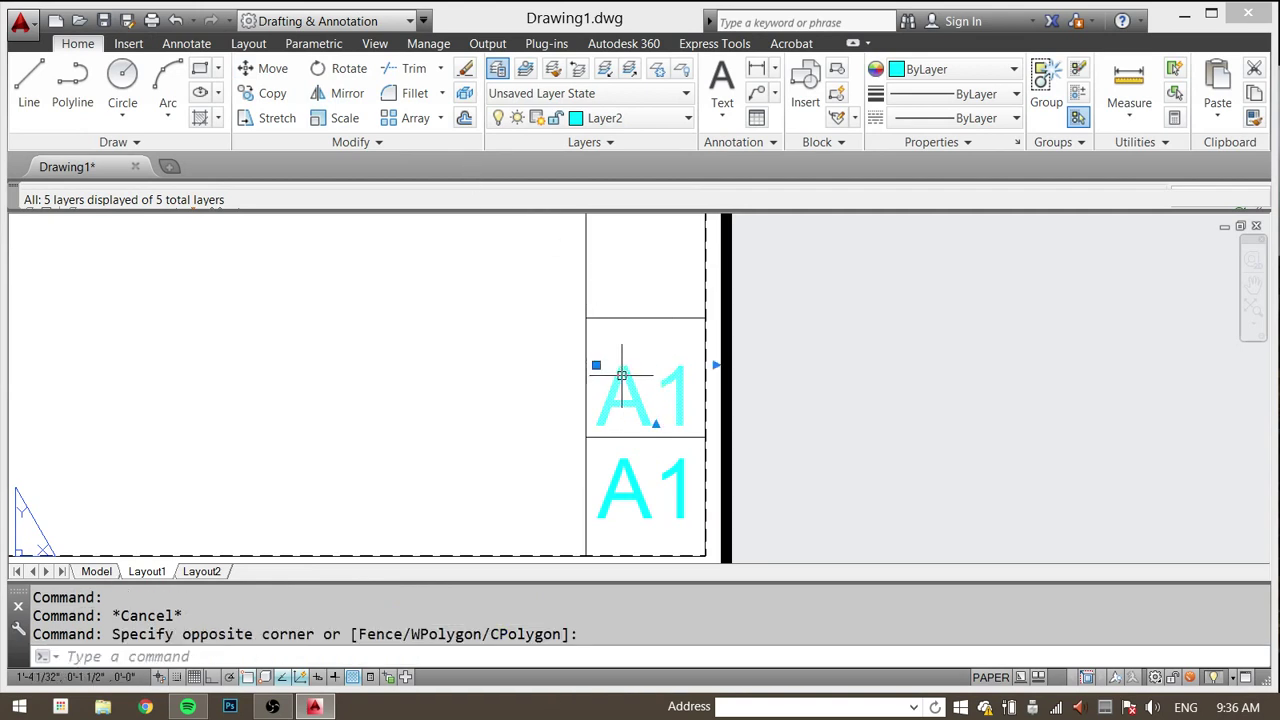
double_click(652, 420)
key(ctrl+a)
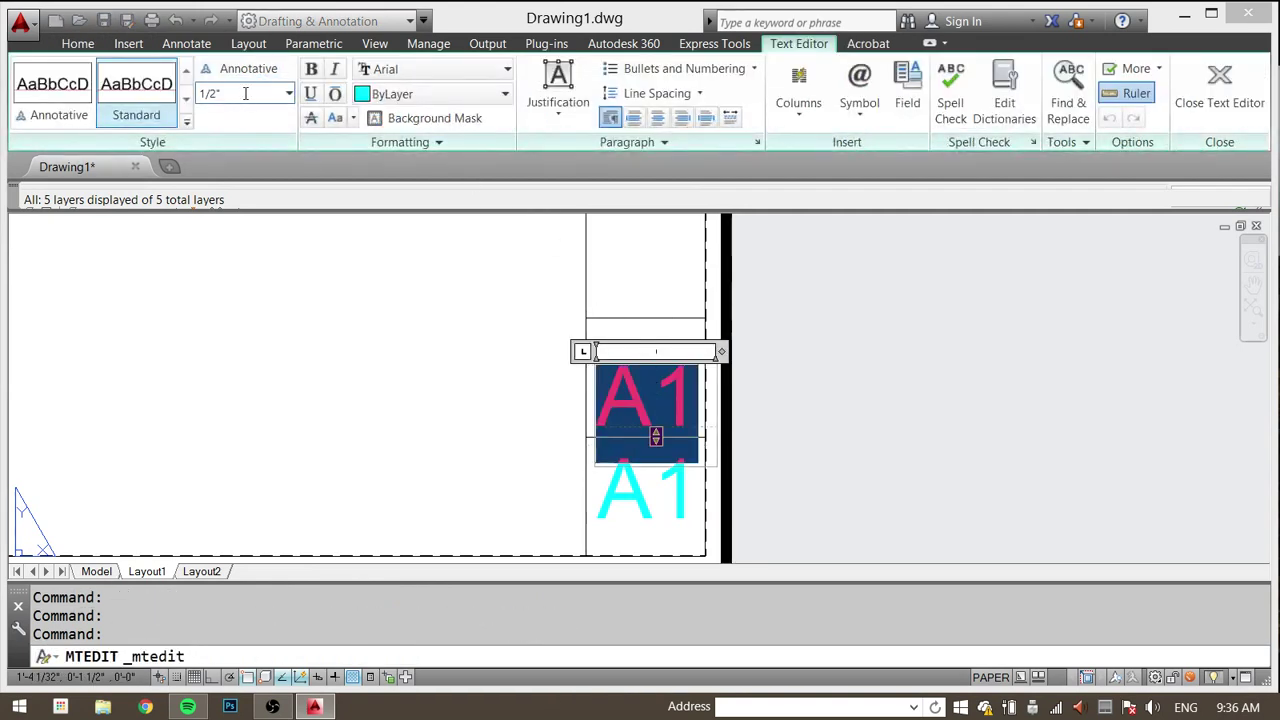
click(172, 72)
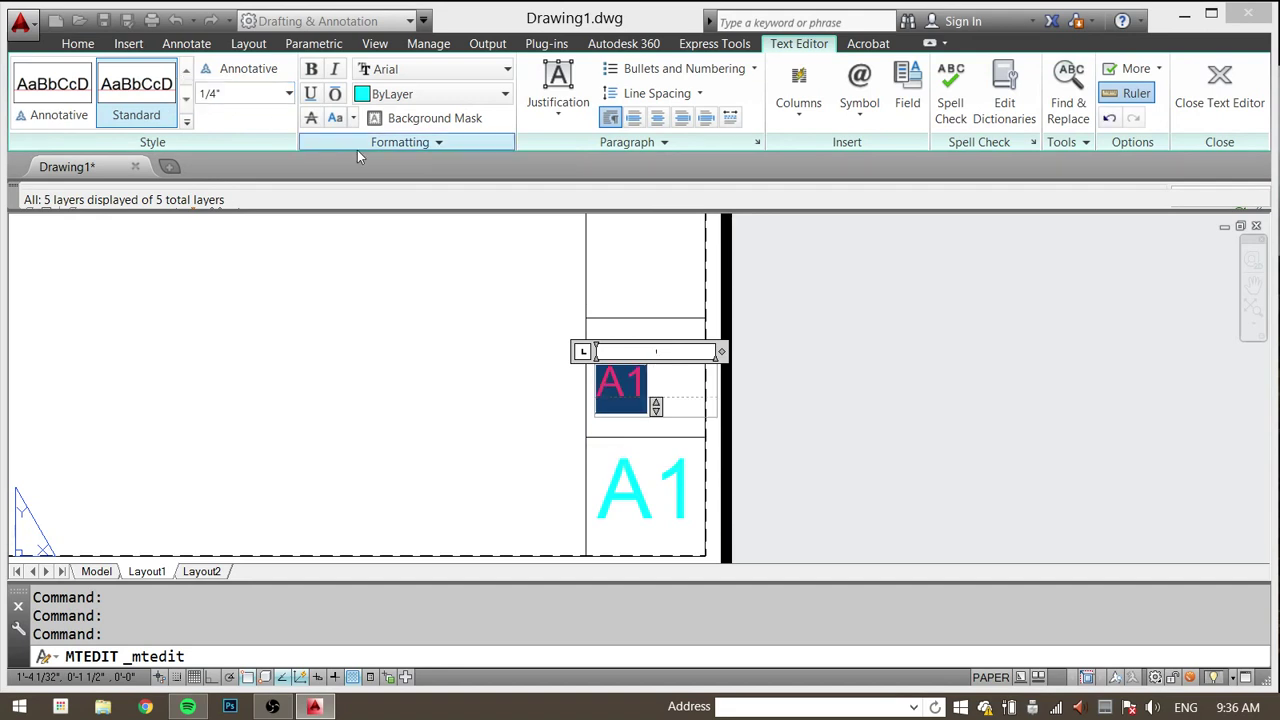
Step: Replace the copied text with SCALE: and N/A on a second line, and finish the text edit
text(SCALE)
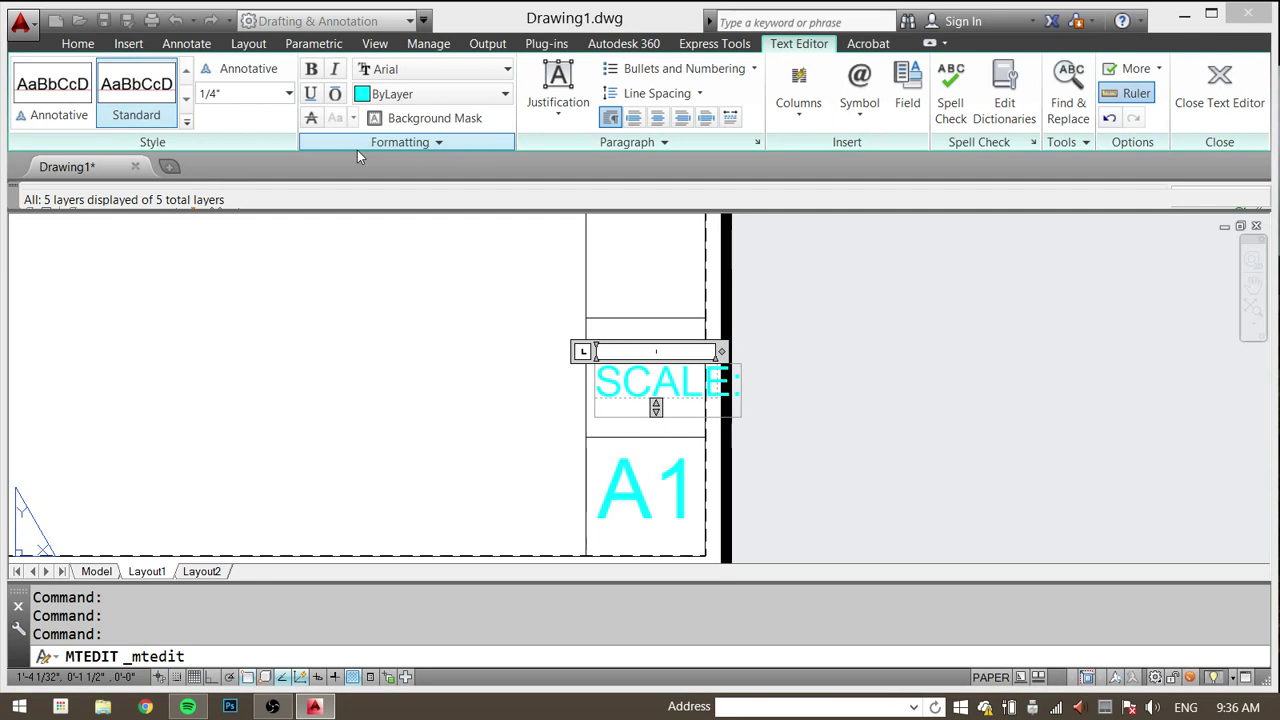
text(:)
key(Return)
text(N/A)
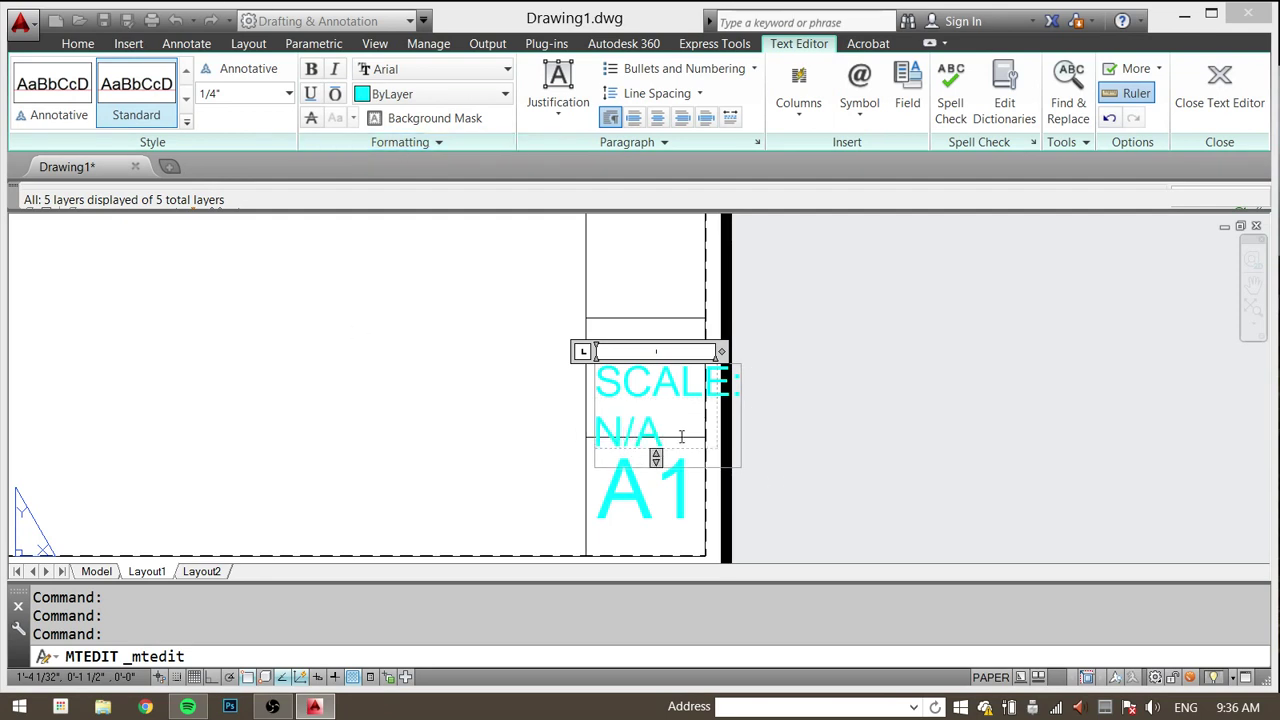
drag(682, 437, 408, 251)
click(730, 386)
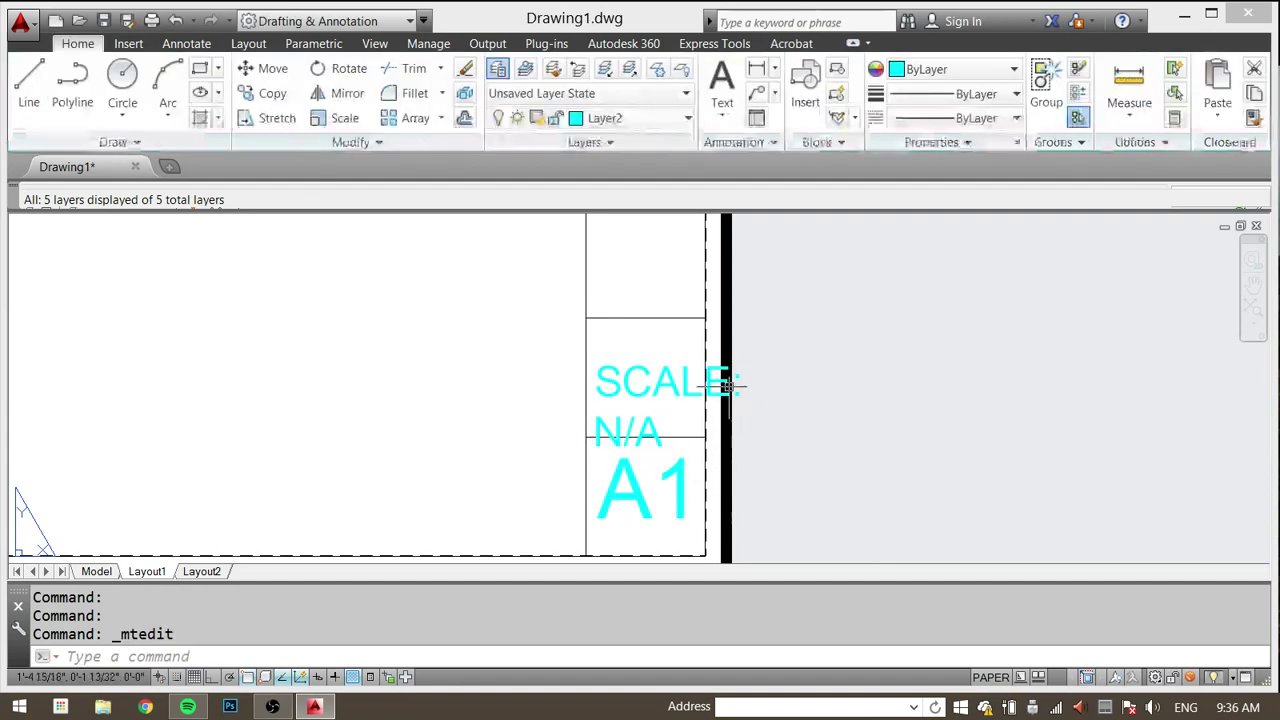
Step: Move the SCALE: N/A text up and slightly left so both lines sit inside the second title block cell, and clear the selection
middle_drag(754, 379, 749, 506)
scroll(711, 356, down, 6)
middle_drag(735, 348, 615, 460)
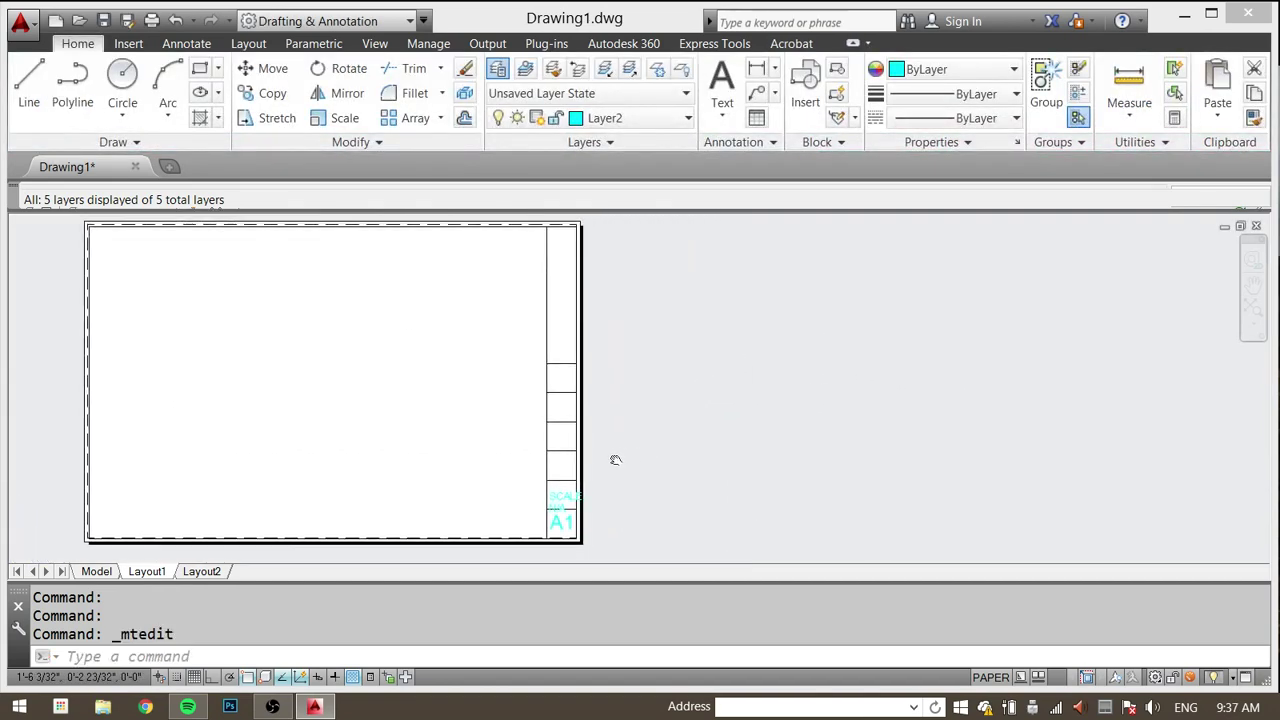
scroll(580, 480, down, 1)
scroll(563, 491, up, 5)
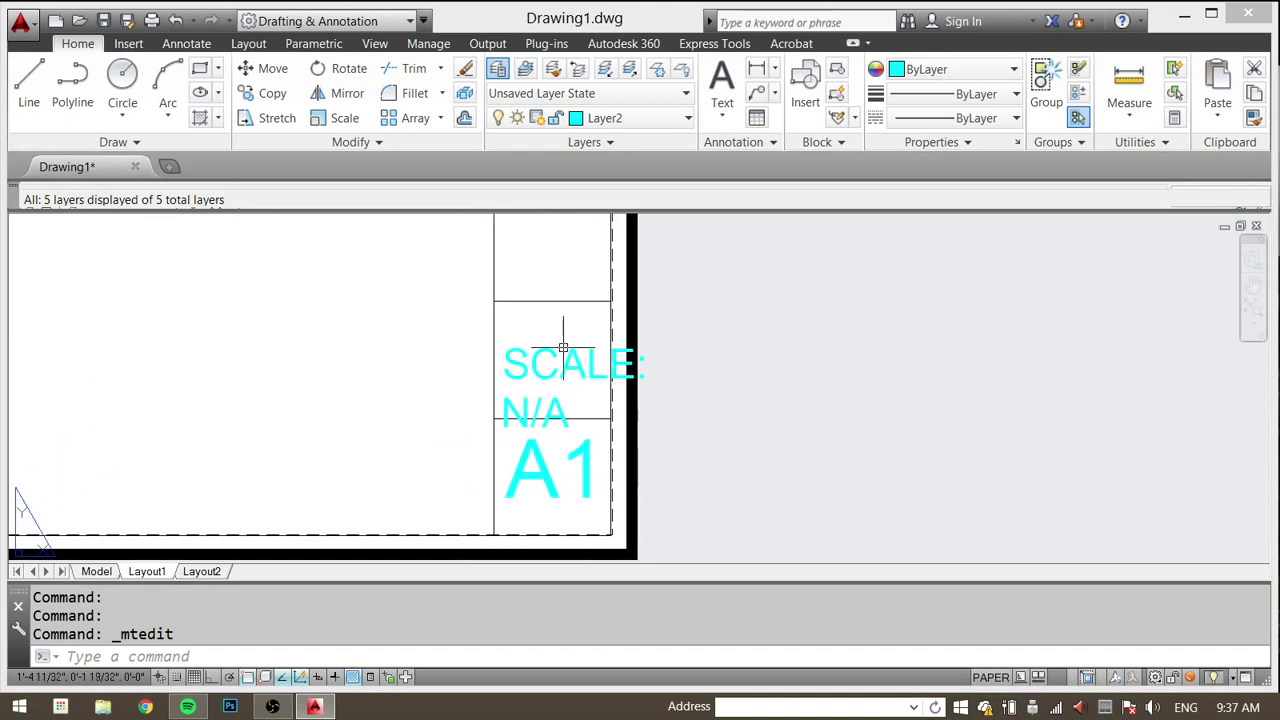
drag(563, 348, 500, 346)
click(503, 347)
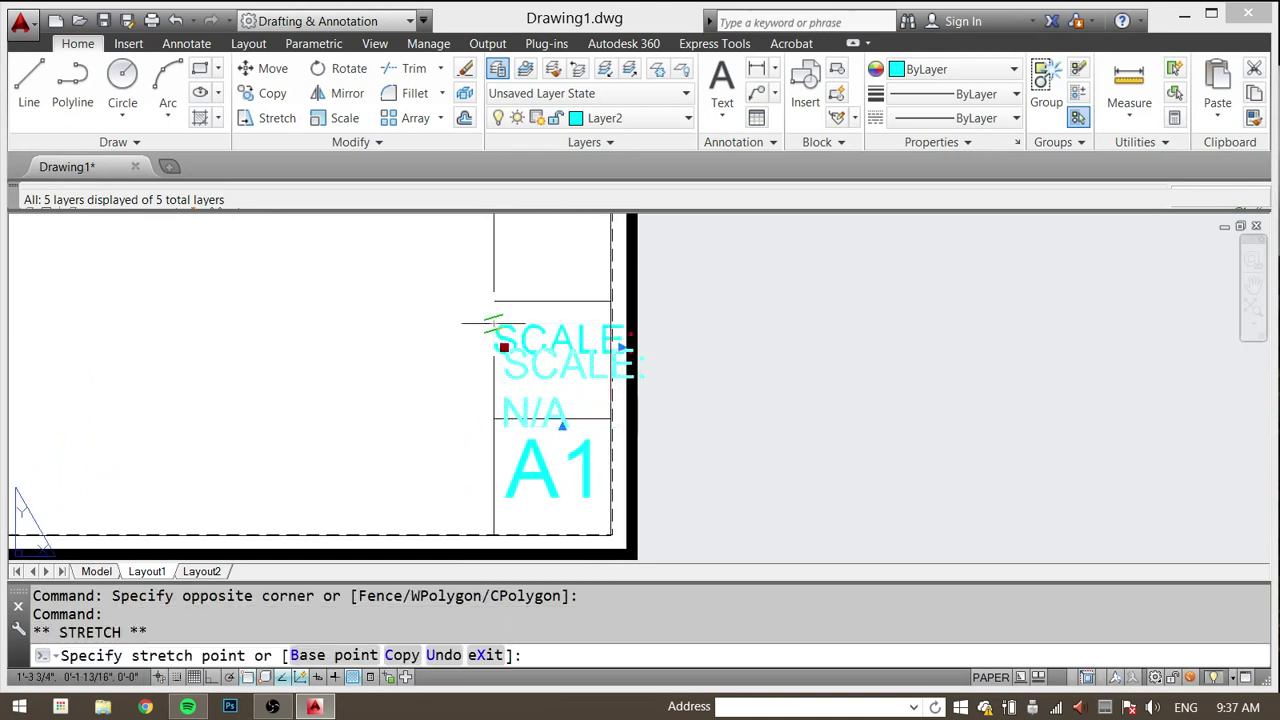
scroll(502, 355, up, 2)
click(497, 320)
scroll(559, 367, down, 2)
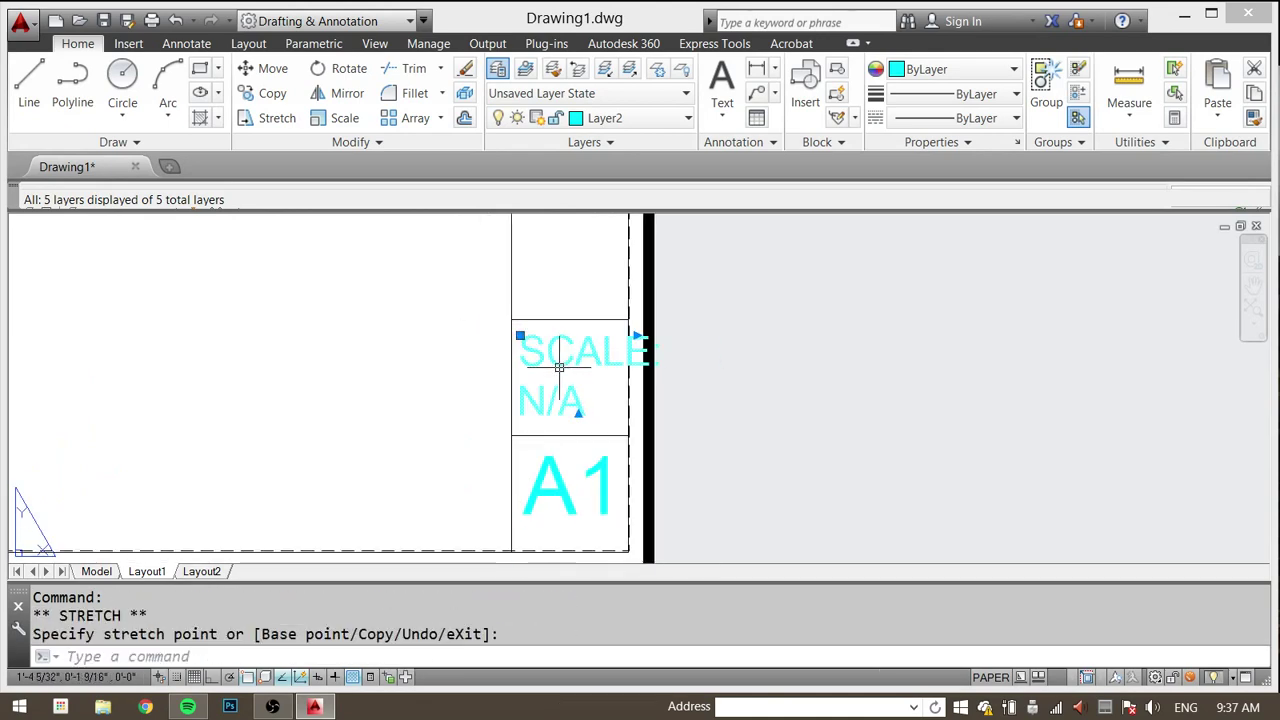
key(Escape)
key(Escape)
key(Escape)
scroll(628, 347, down, 5)
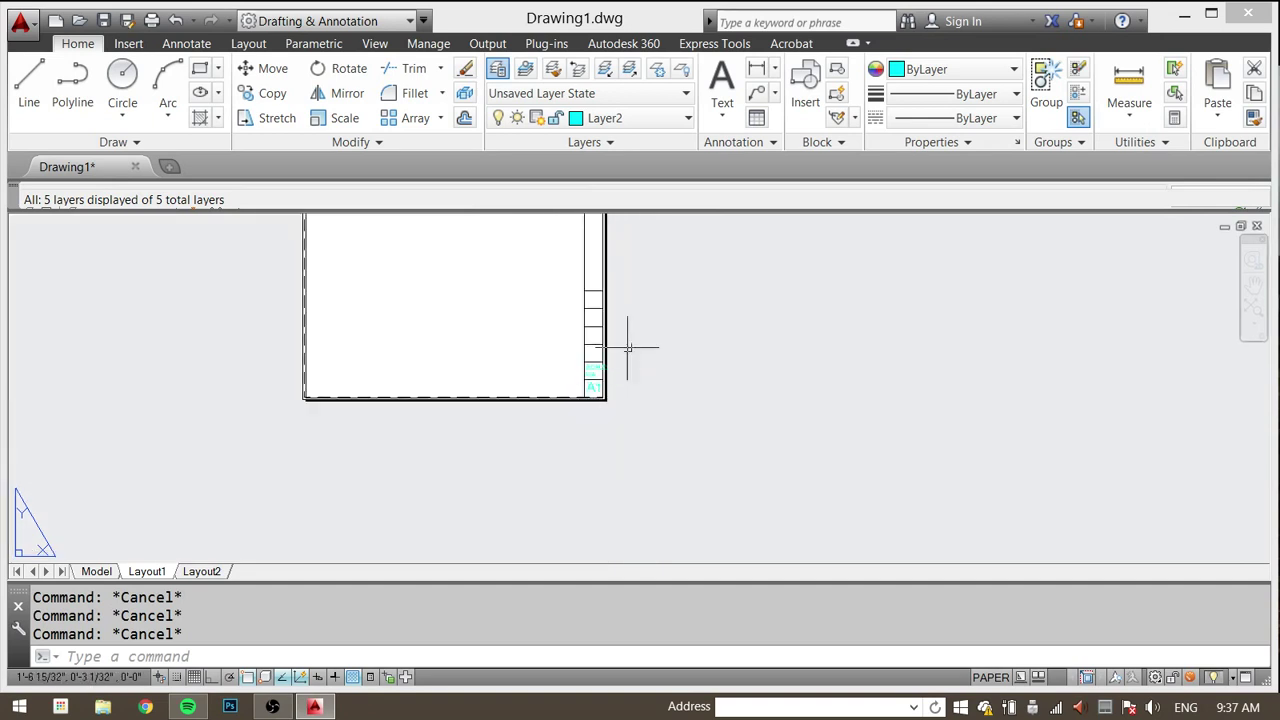
scroll(658, 330, up, 2)
middle_drag(658, 330, 619, 445)
middle_drag(602, 374, 643, 340)
text(S)
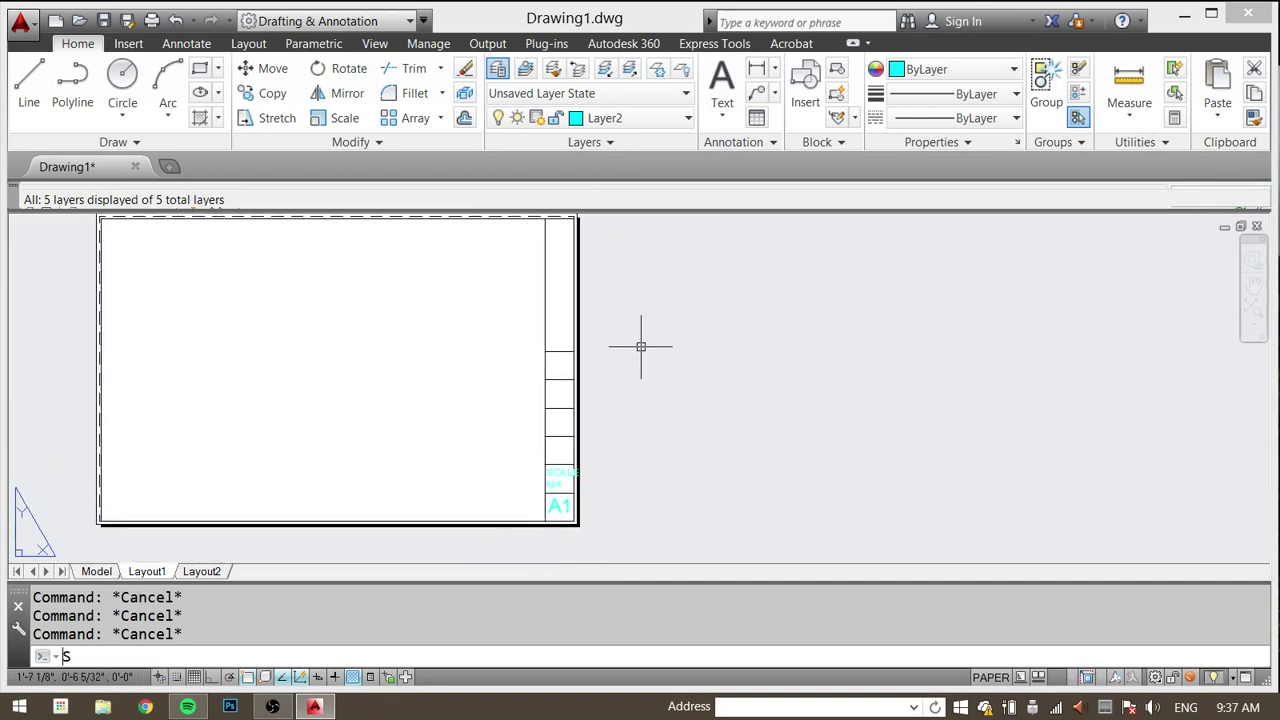
key(Return)
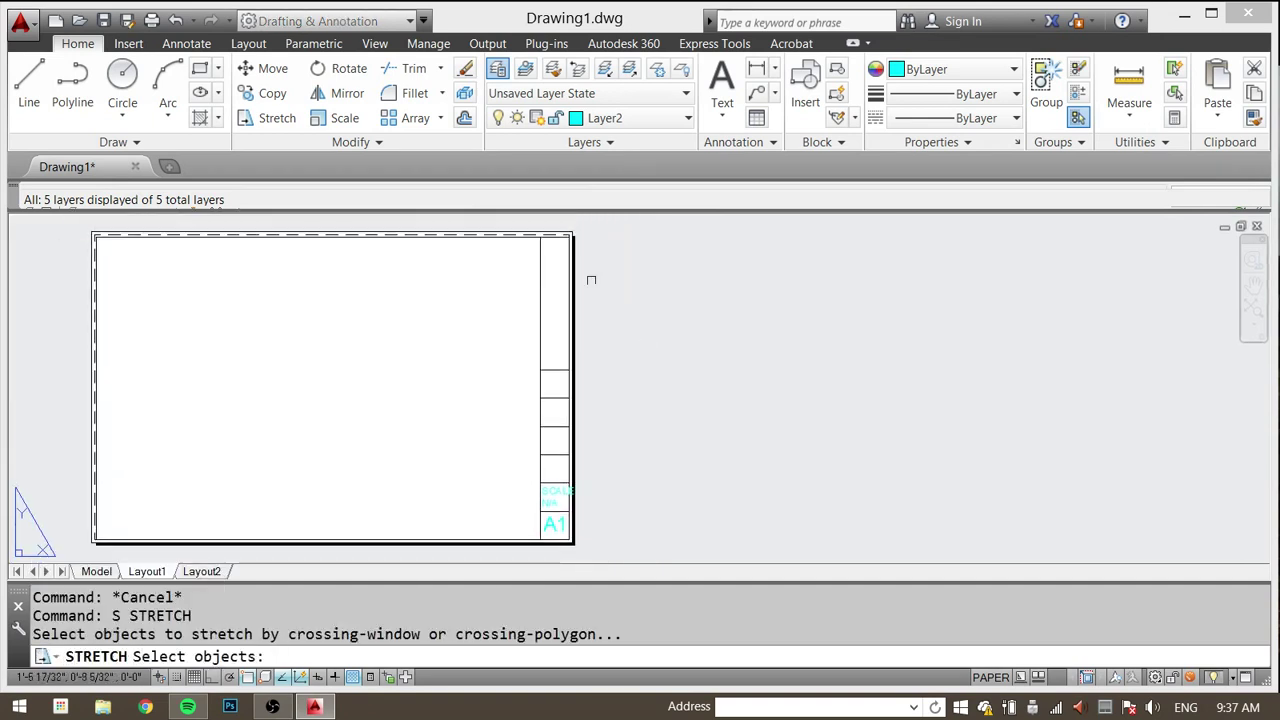
click(551, 222)
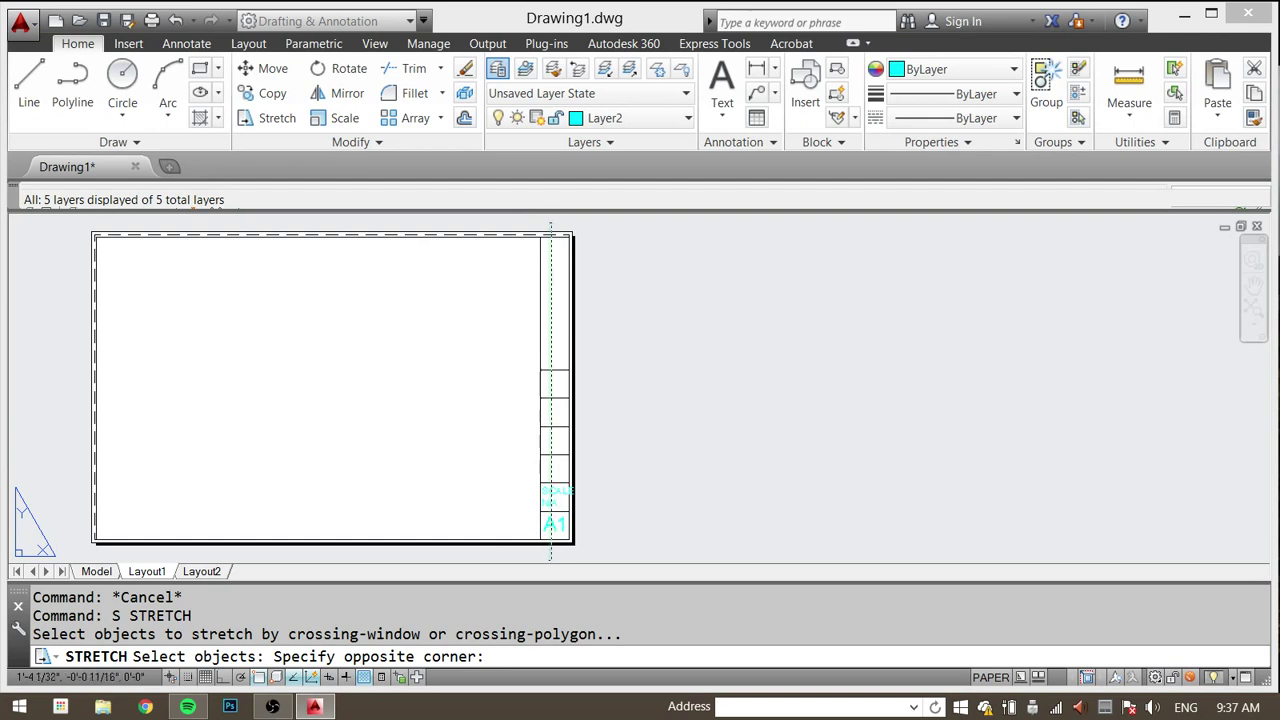
click(520, 557)
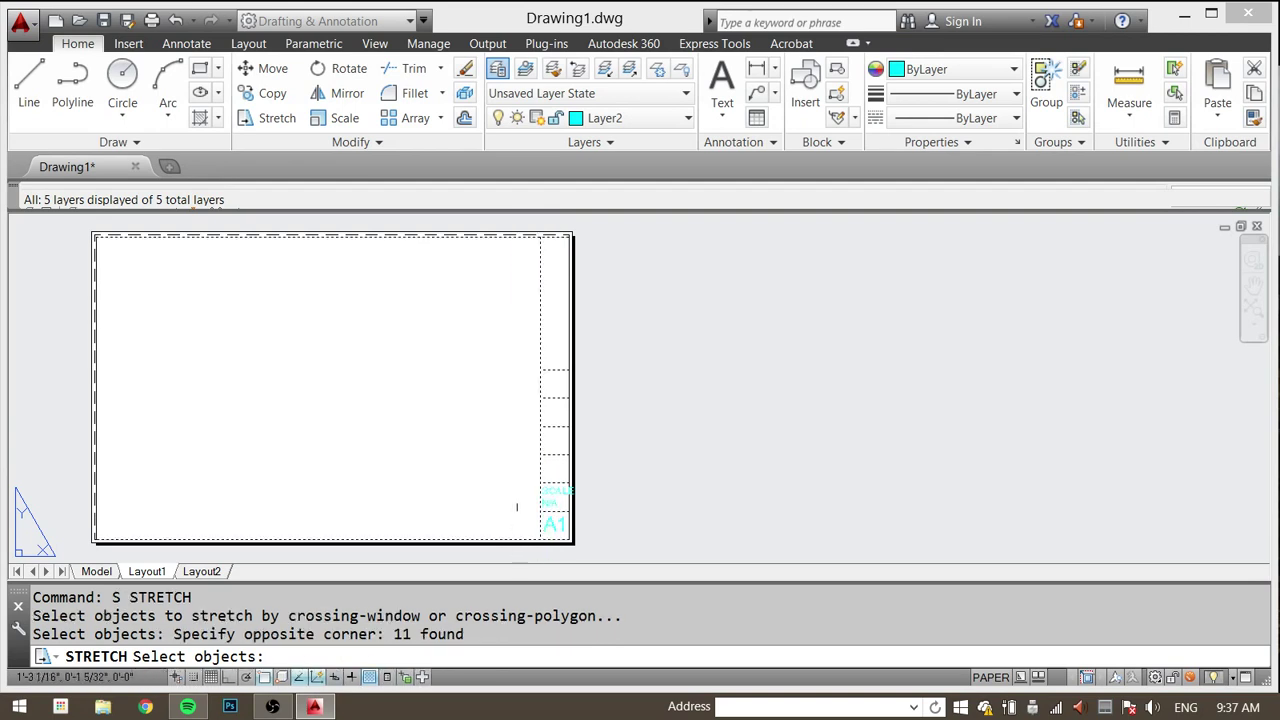
shift+click(558, 490)
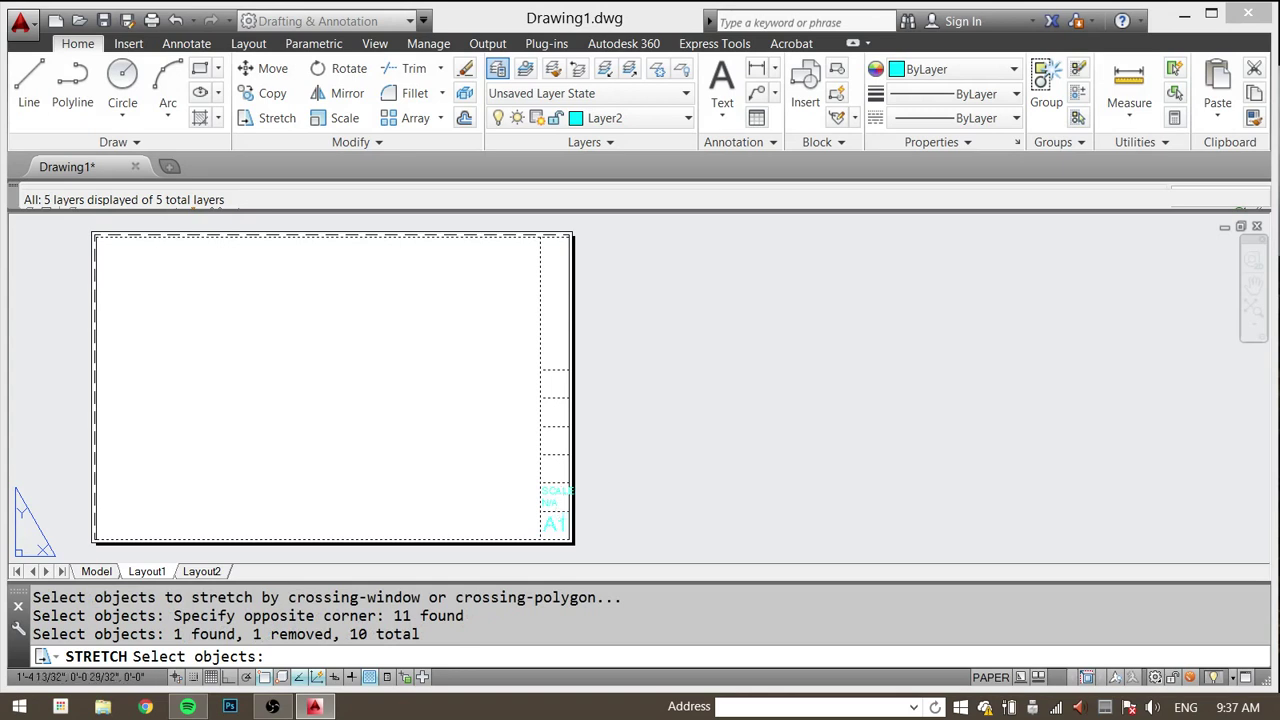
shift+click(557, 525)
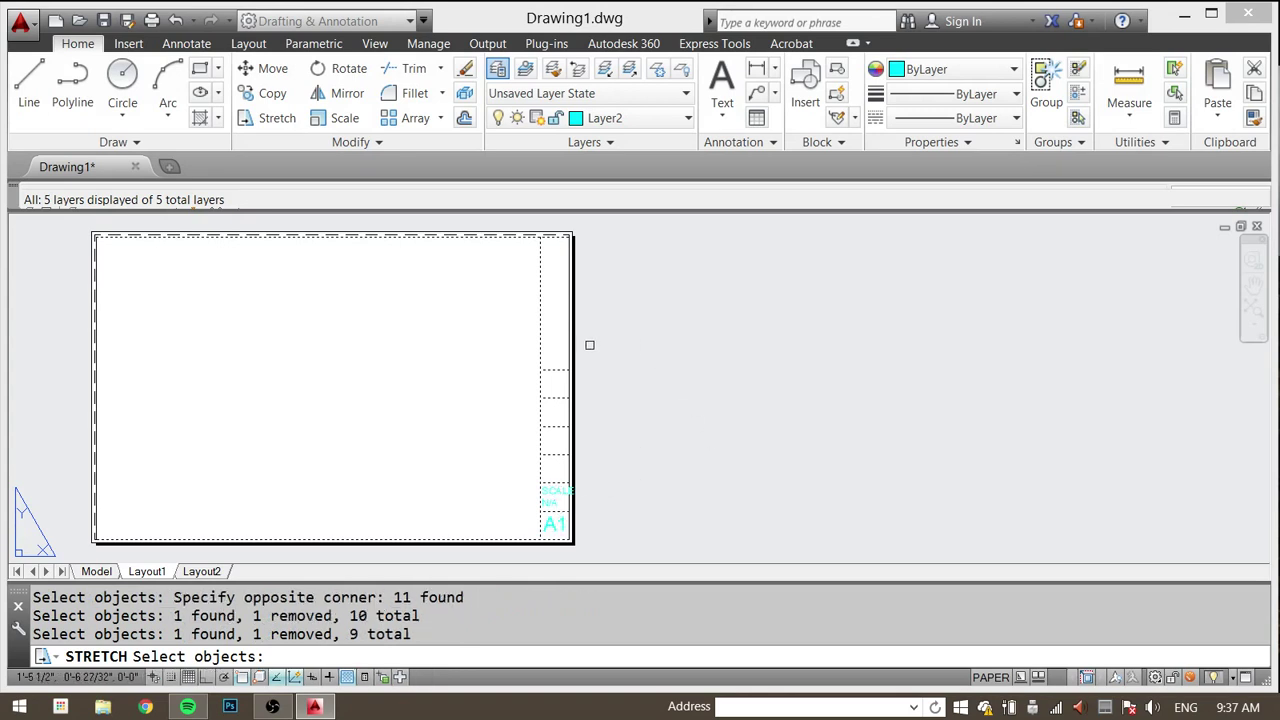
key(Return)
click(718, 337)
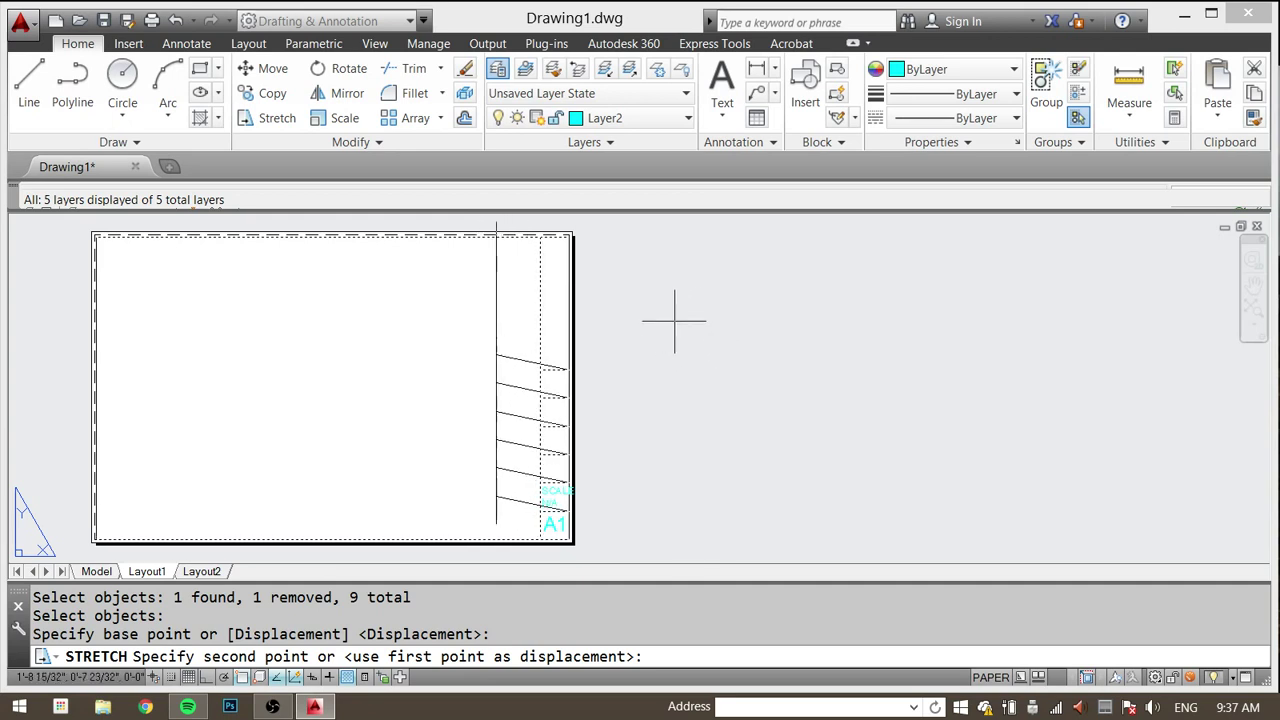
key(F8)
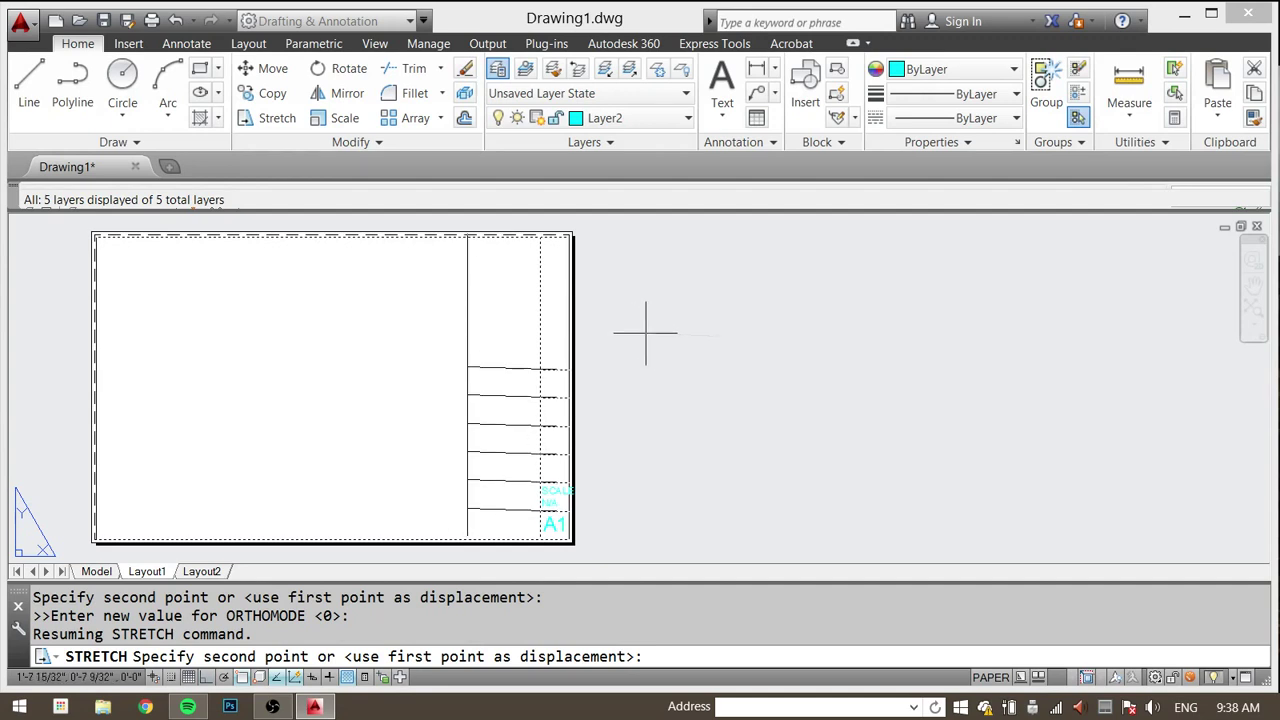
key(Escape)
key(Escape)
key(Escape)
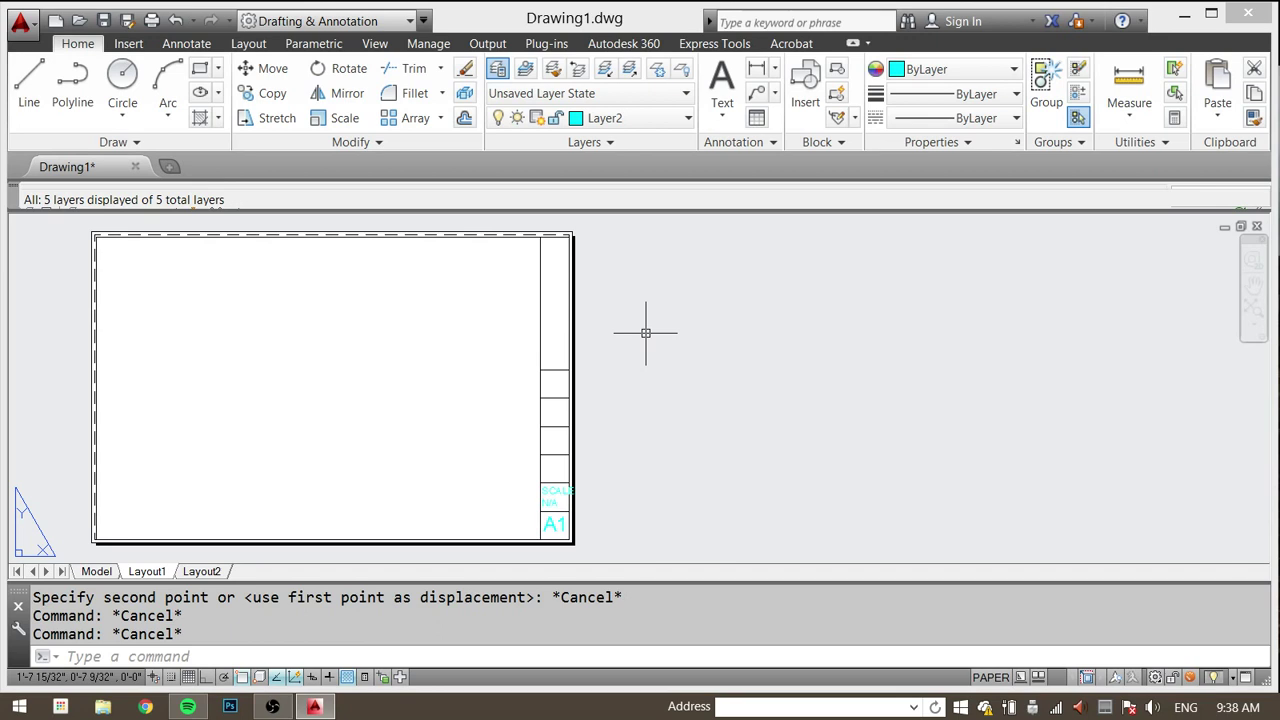
Step: Review the object snap, polar tracking, snap and grid, 3D object snap and quick properties options in the drafting settings
text(OS)
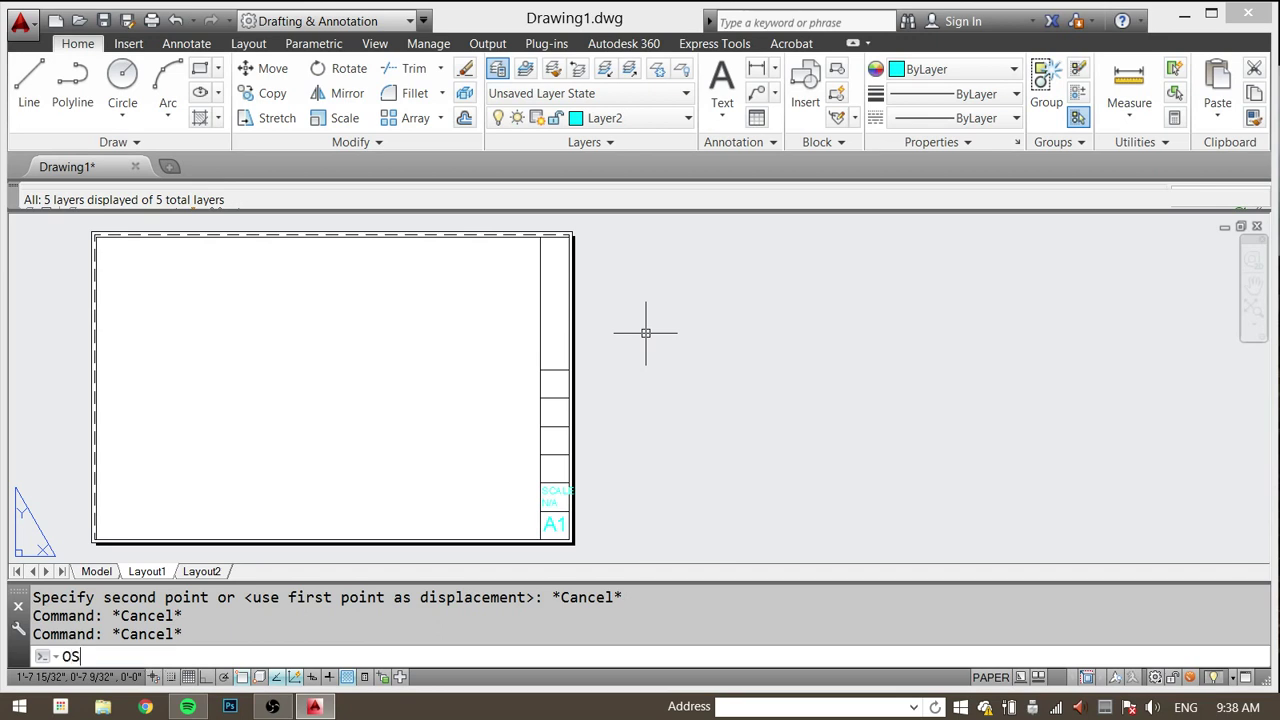
text(NAPS)
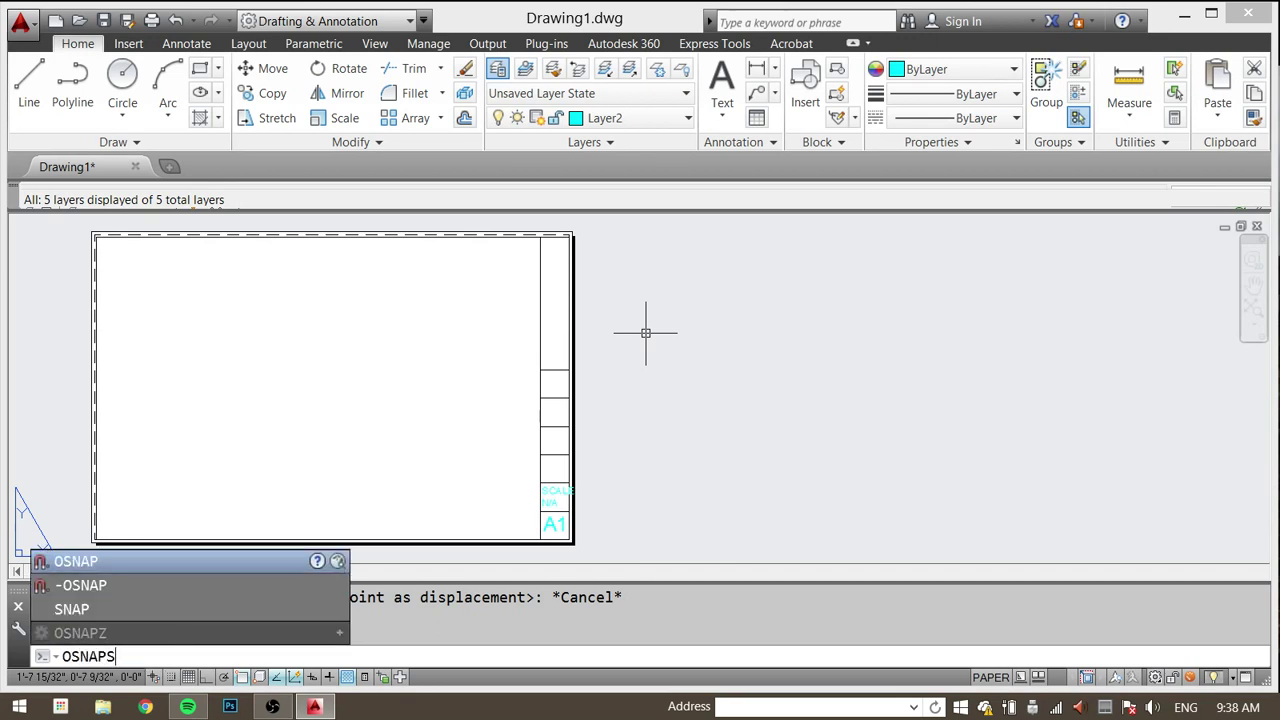
key(Return)
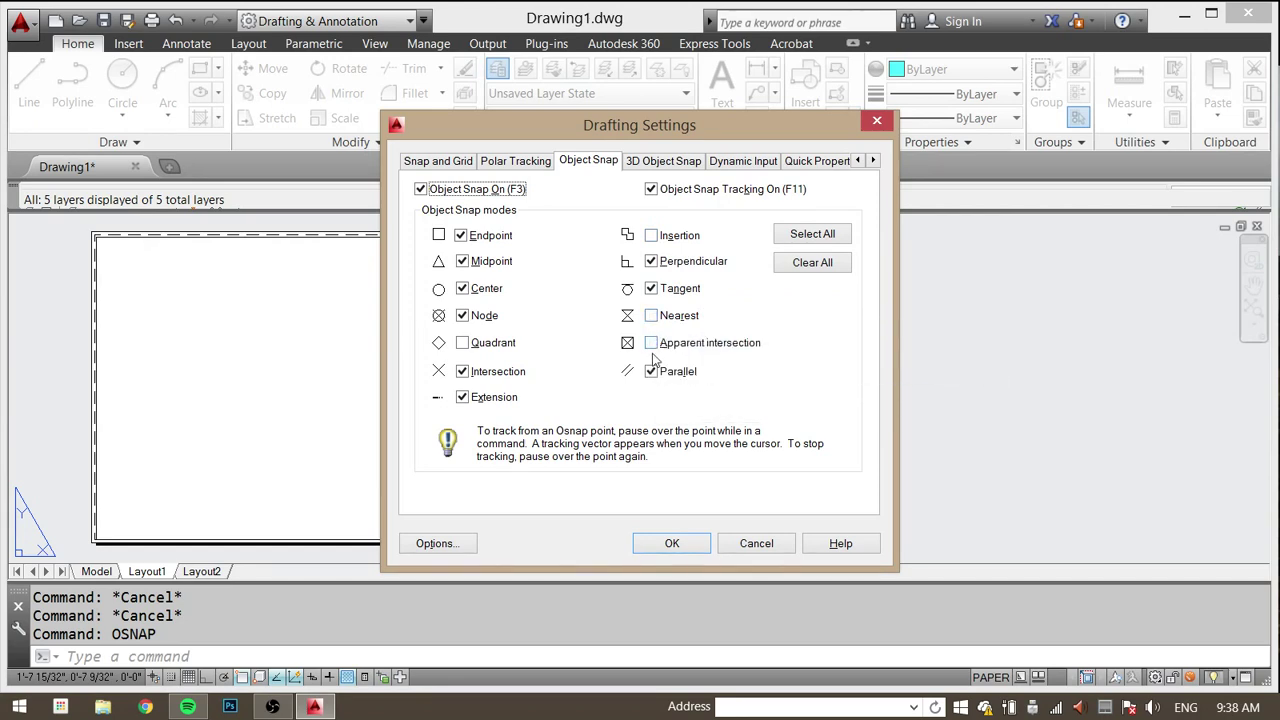
click(512, 162)
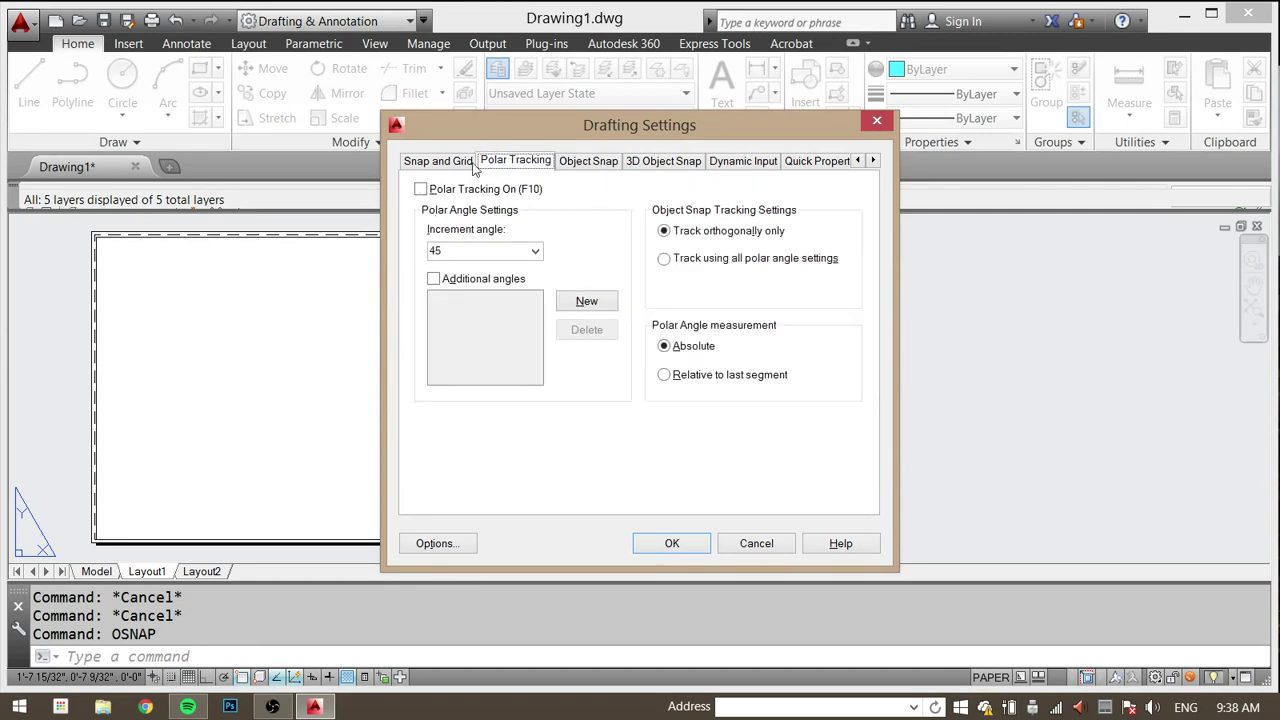
click(440, 162)
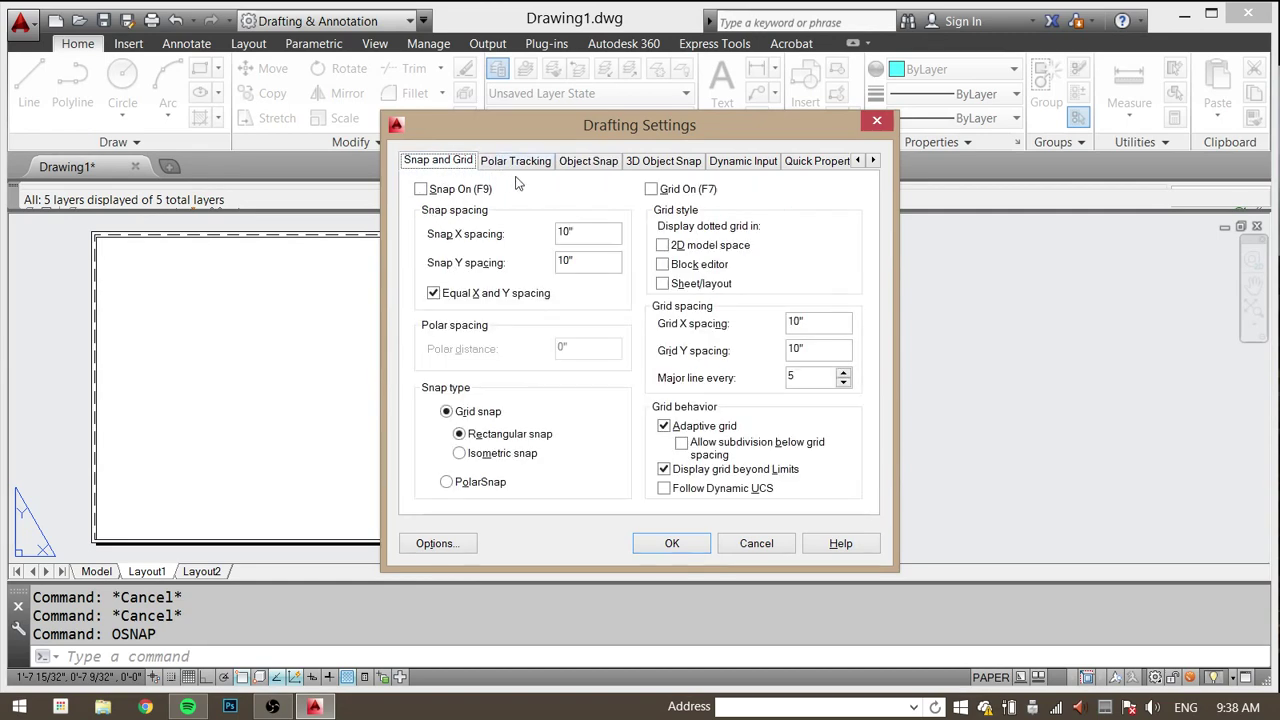
click(660, 162)
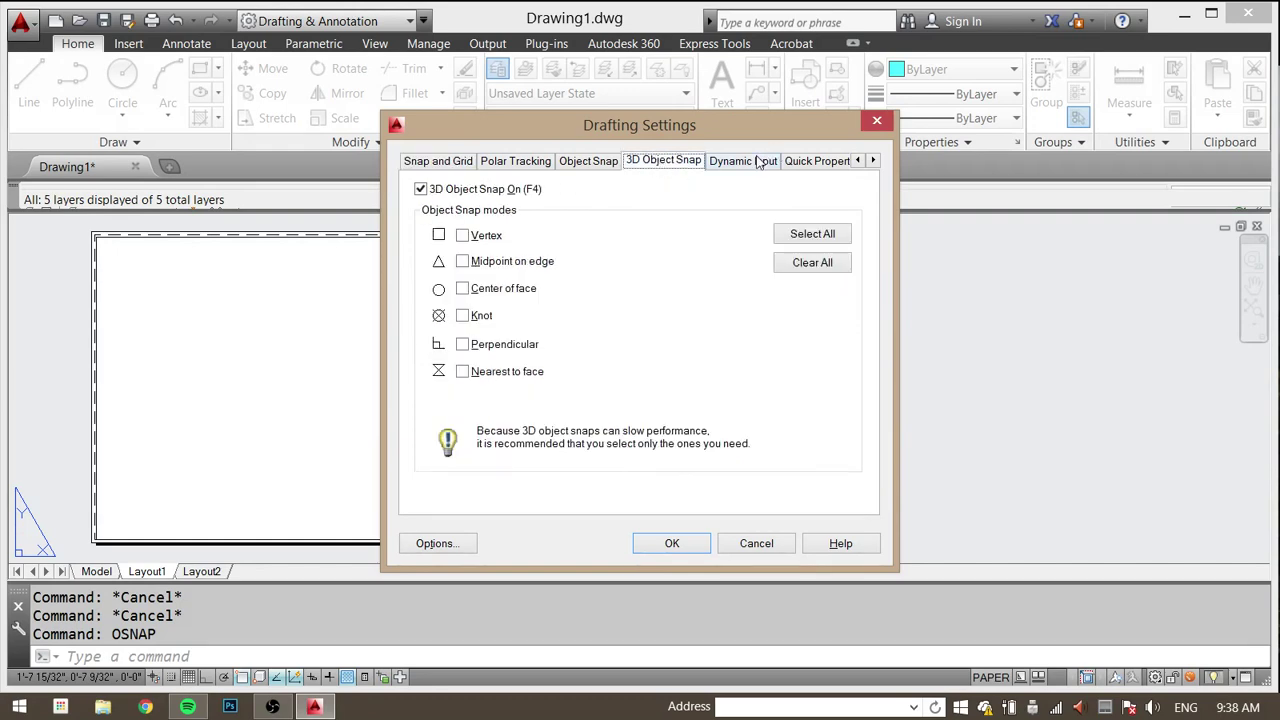
click(805, 163)
click(672, 543)
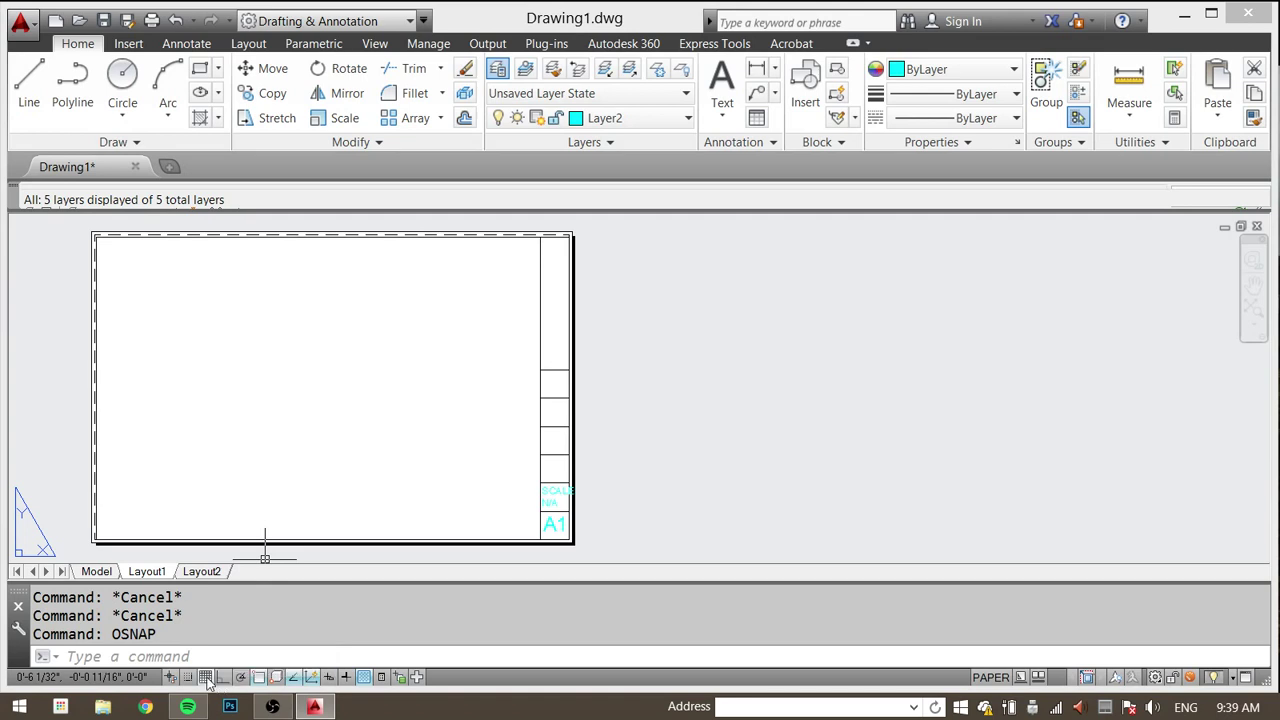
Step: Turn on polar tracking and stretch the title block's inner vertical line, with its dividers and texts, 1 inch to the left
click(240, 679)
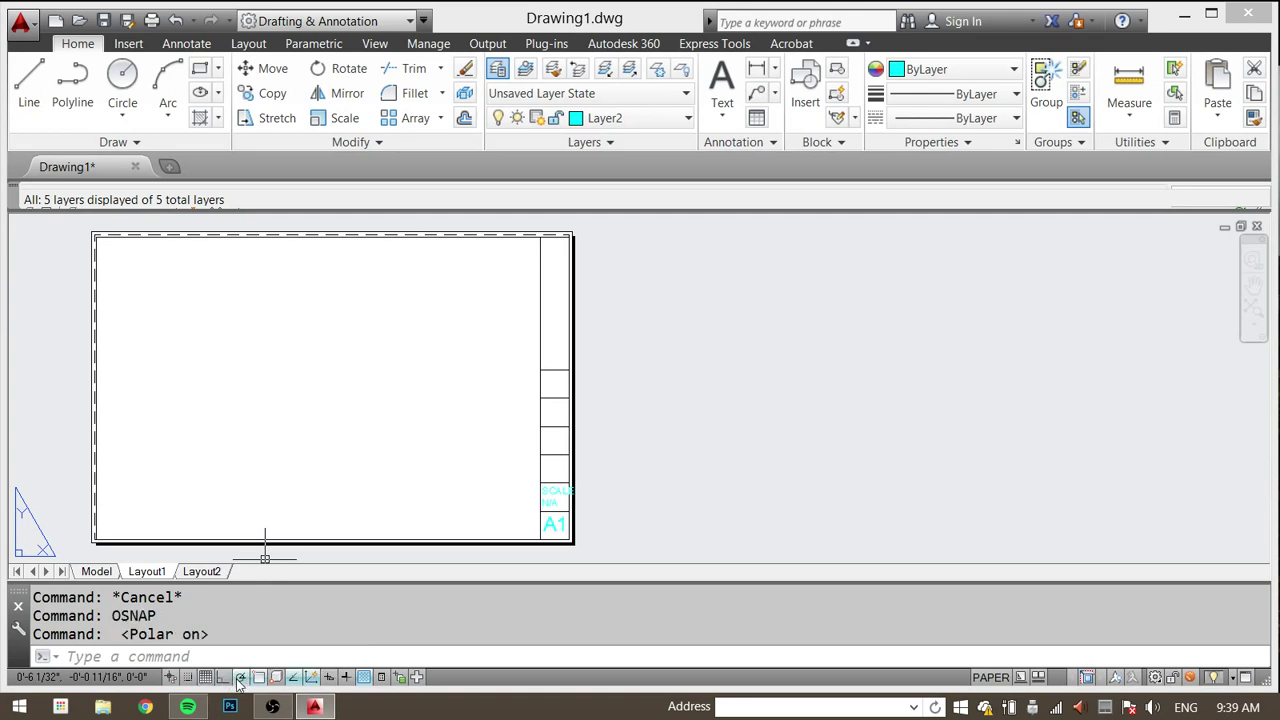
text(s)
key(Return)
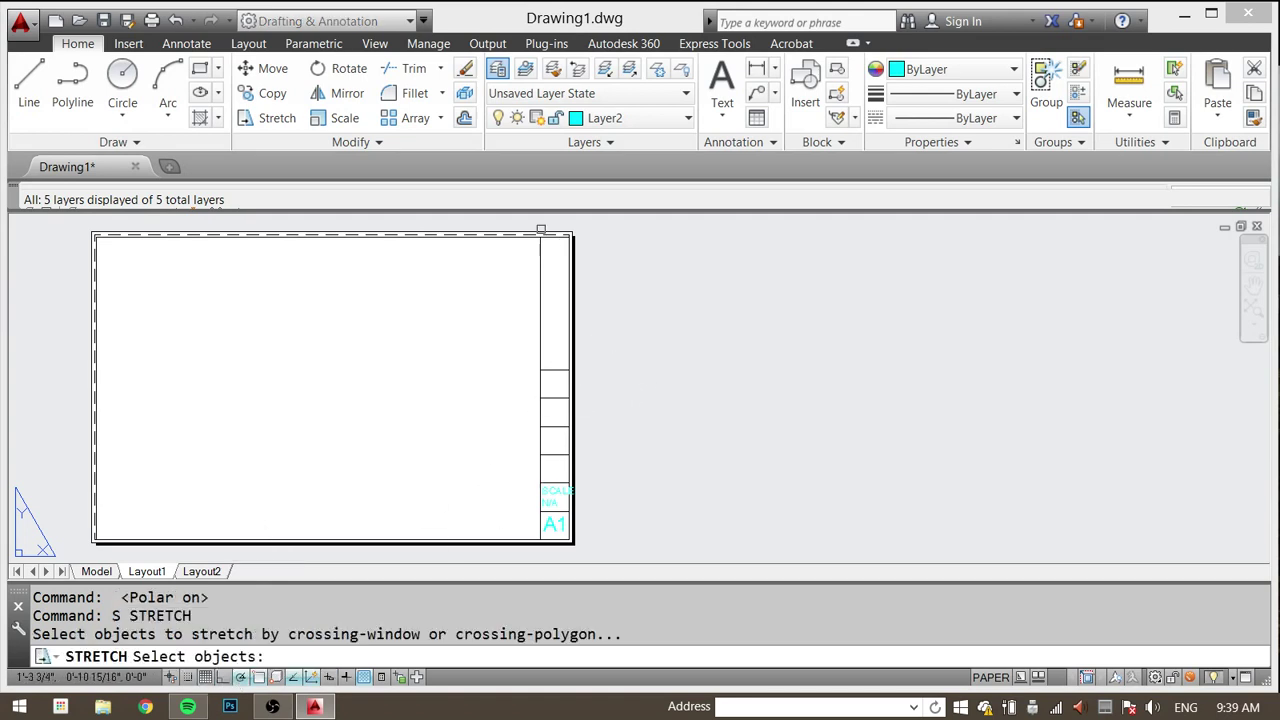
click(550, 218)
click(515, 562)
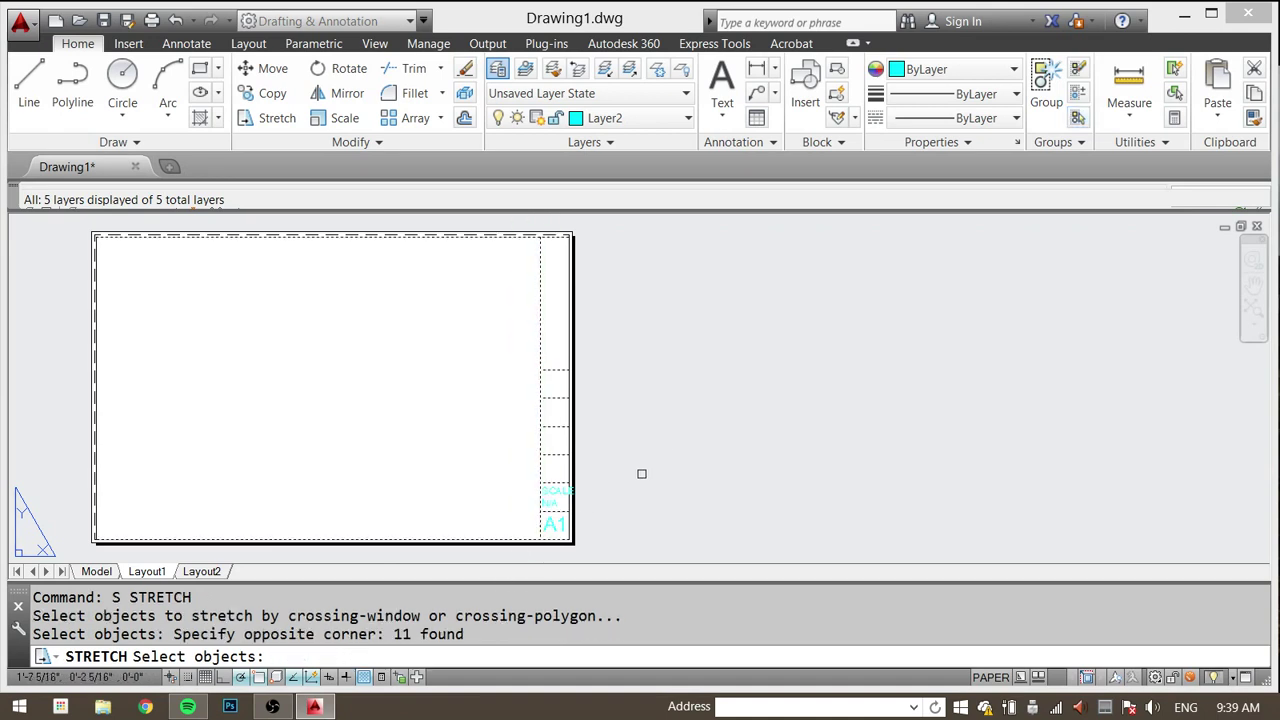
click(703, 389)
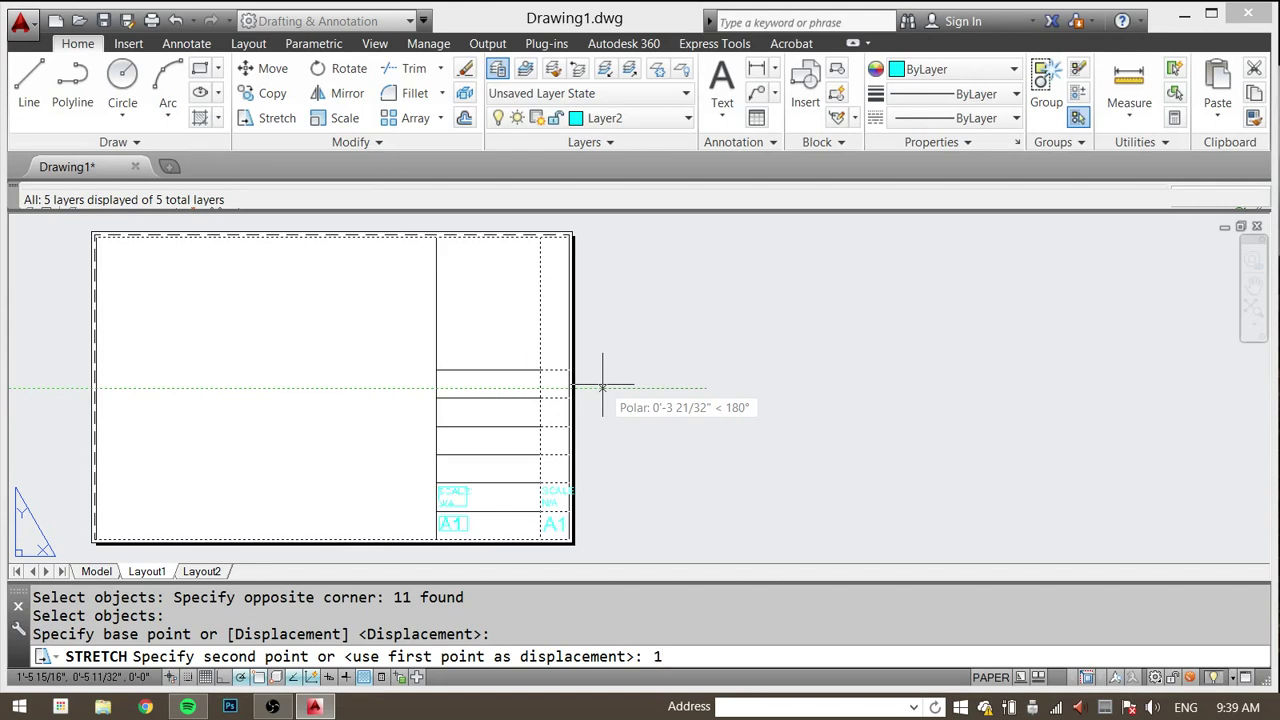
key(Return)
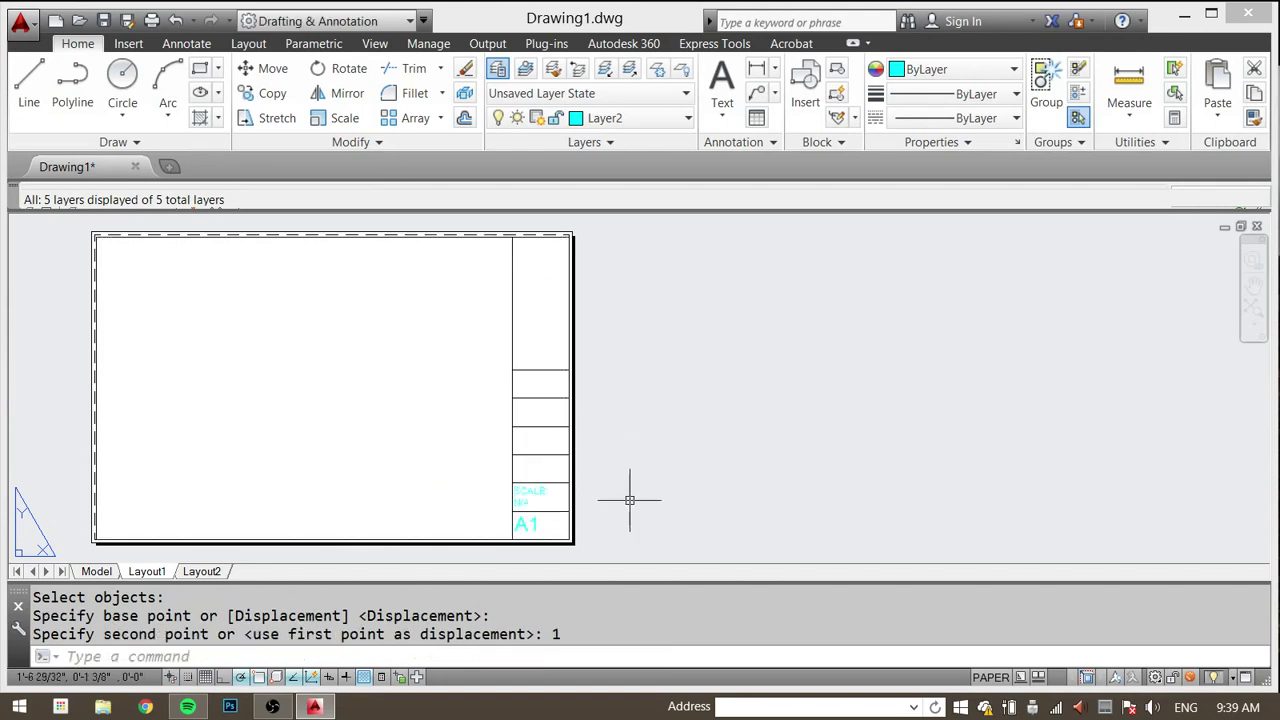
Step: Widen the SCALE: N/A text box to span the full width of its title block cell, and finish the text edit
scroll(540, 522, up, 2)
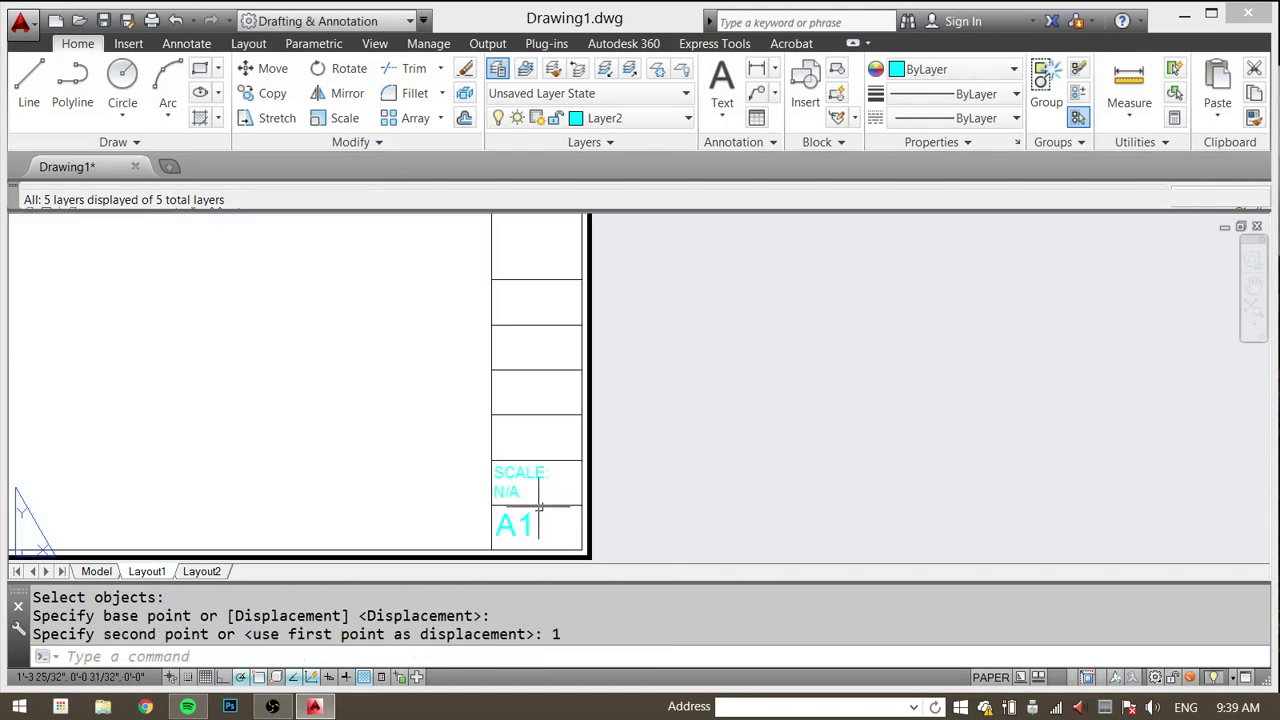
click(533, 470)
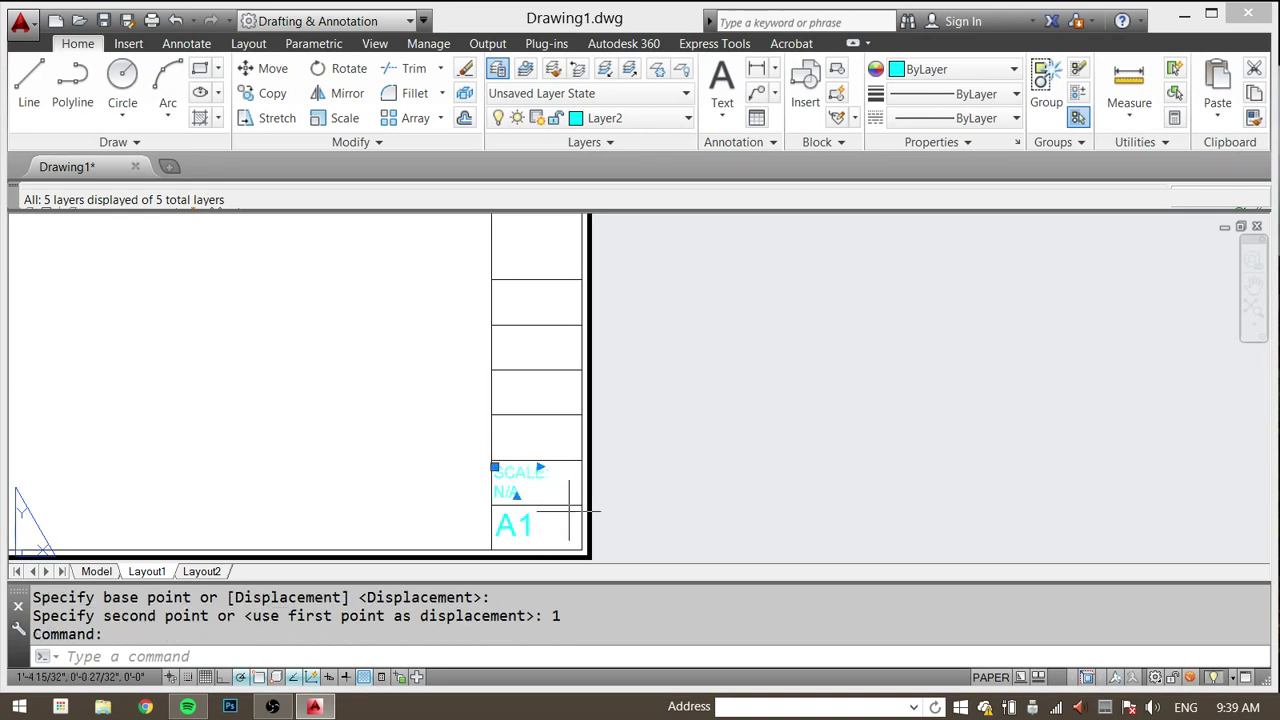
scroll(564, 515, up, 1)
double_click(503, 445)
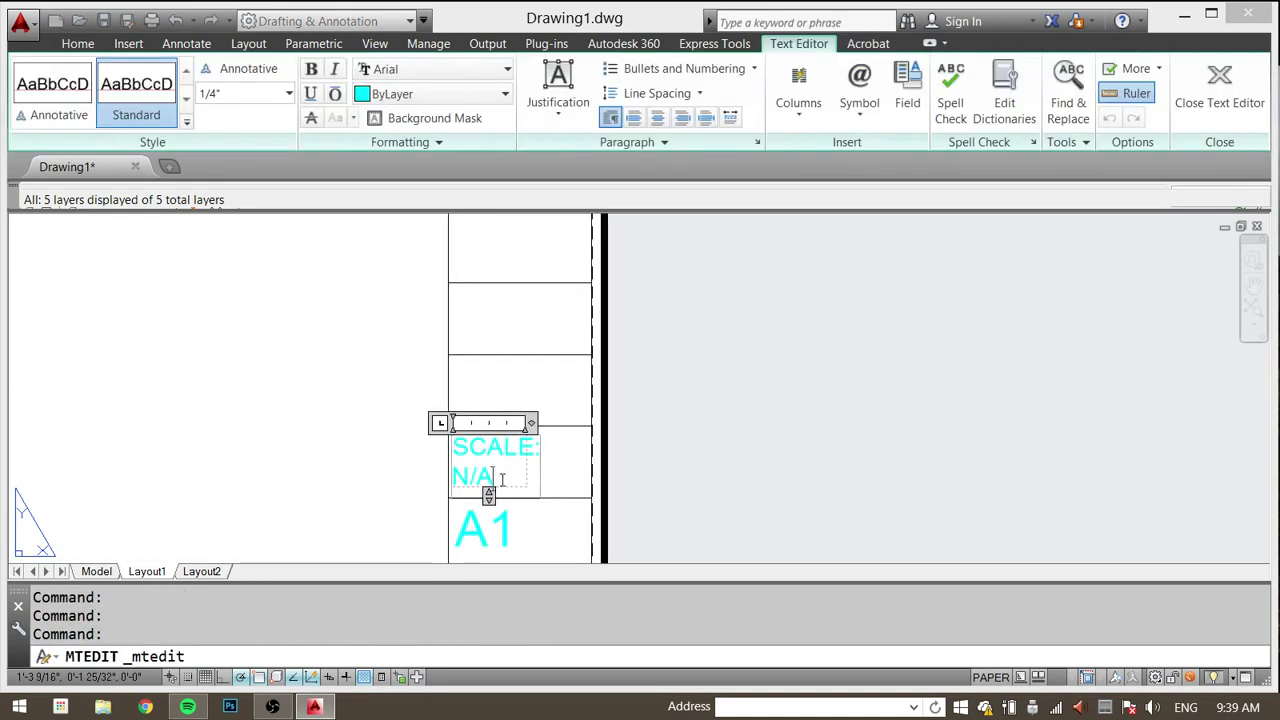
key(ctrl+a)
drag(532, 423, 592, 424)
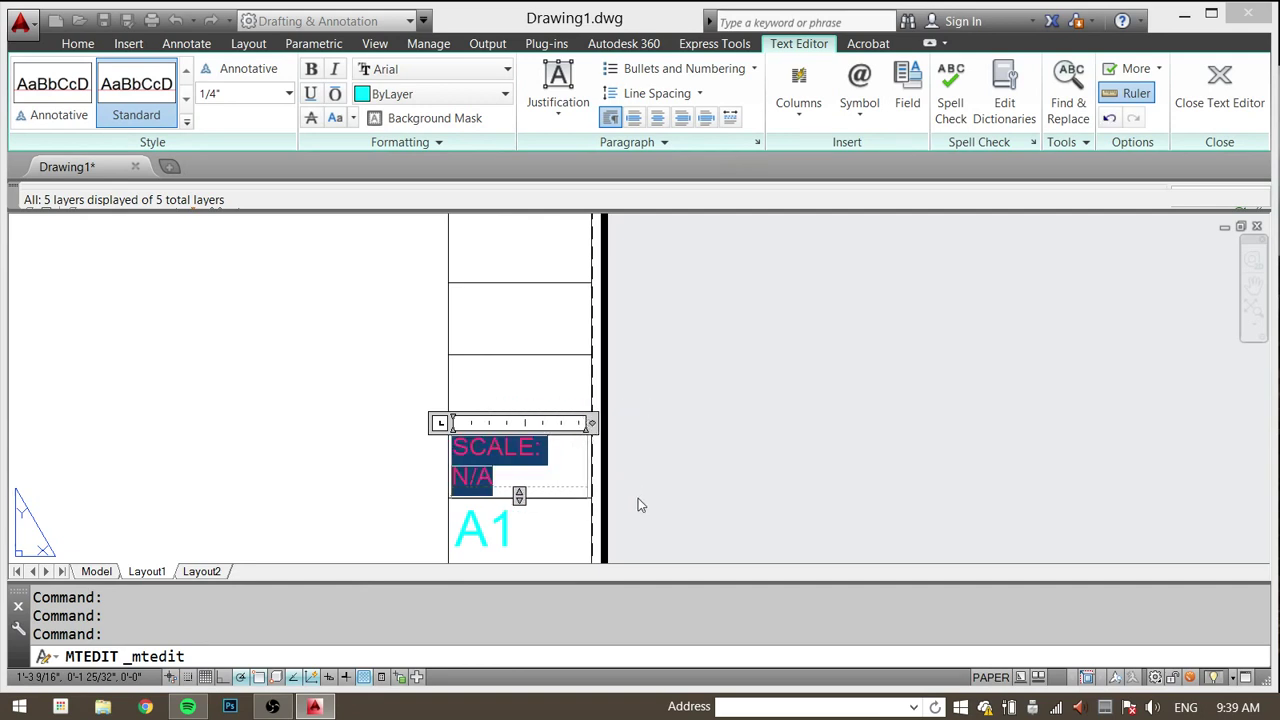
scroll(641, 505, down, 2)
click(695, 442)
Step: Copy the SCALE: N/A text straight up into each of the three title block cells above it
scroll(594, 457, up, 3)
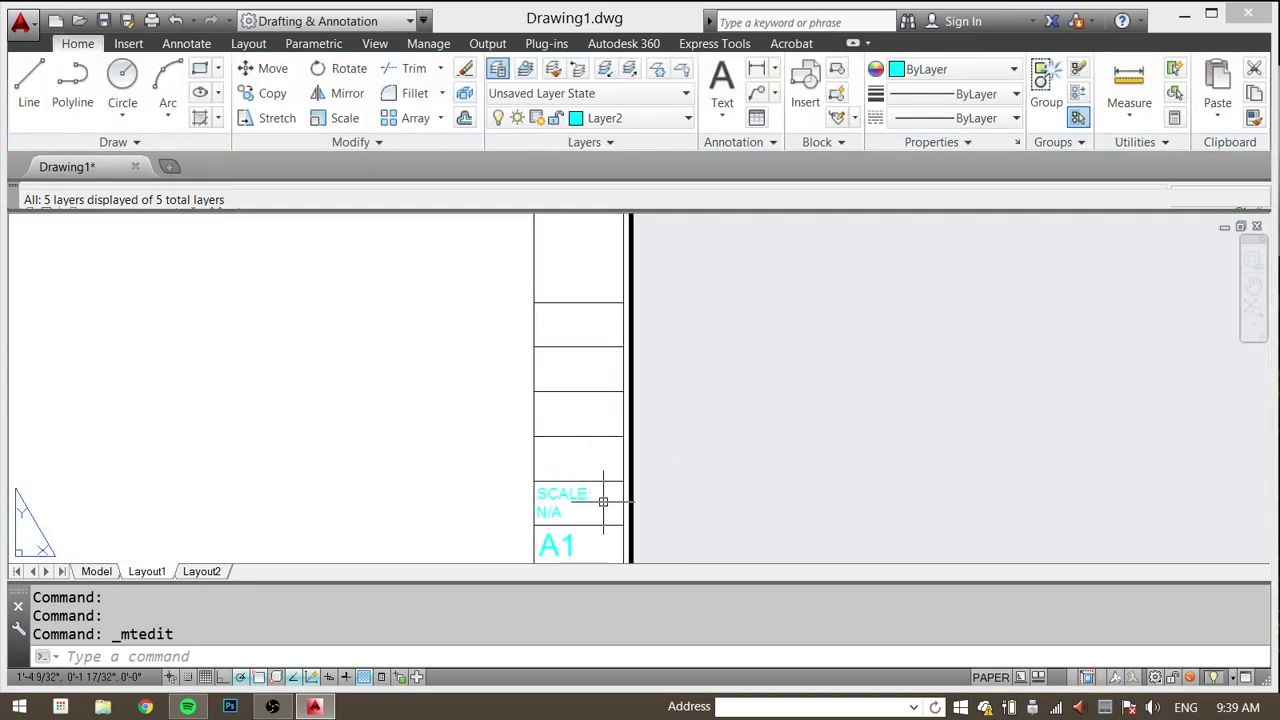
text(CPV)
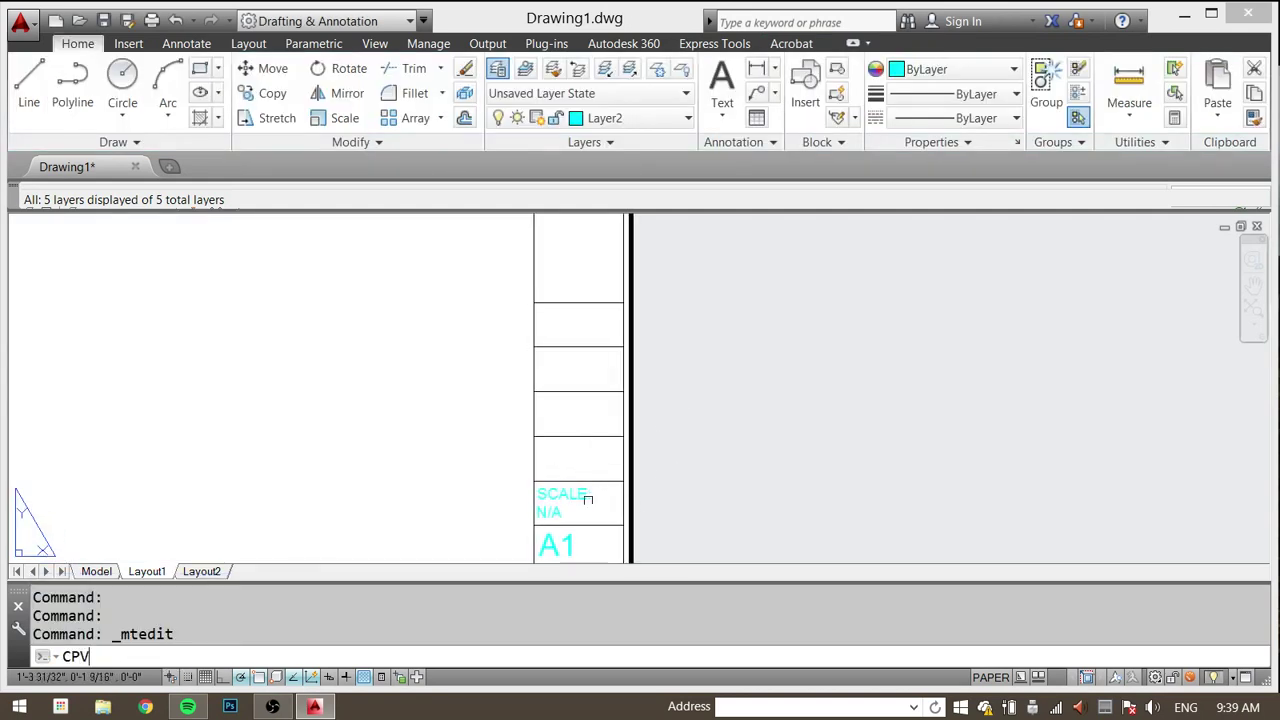
key(Return)
click(578, 495)
key(Return)
click(737, 535)
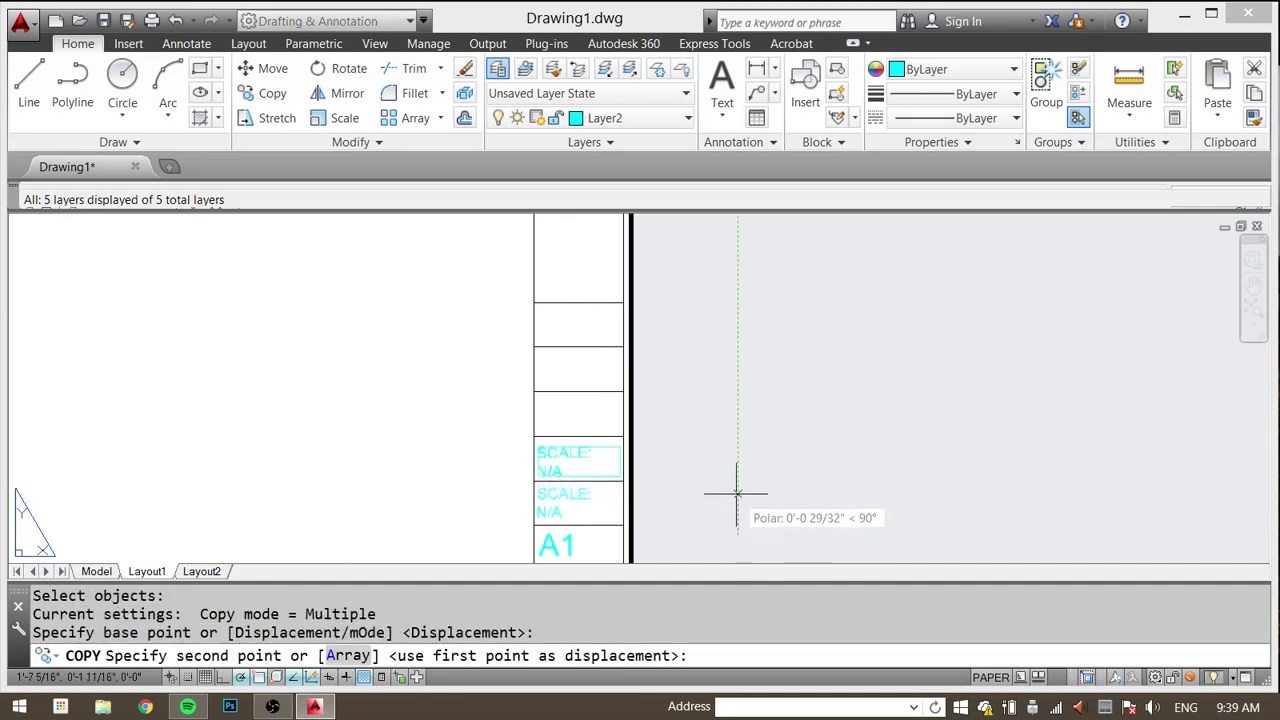
click(737, 491)
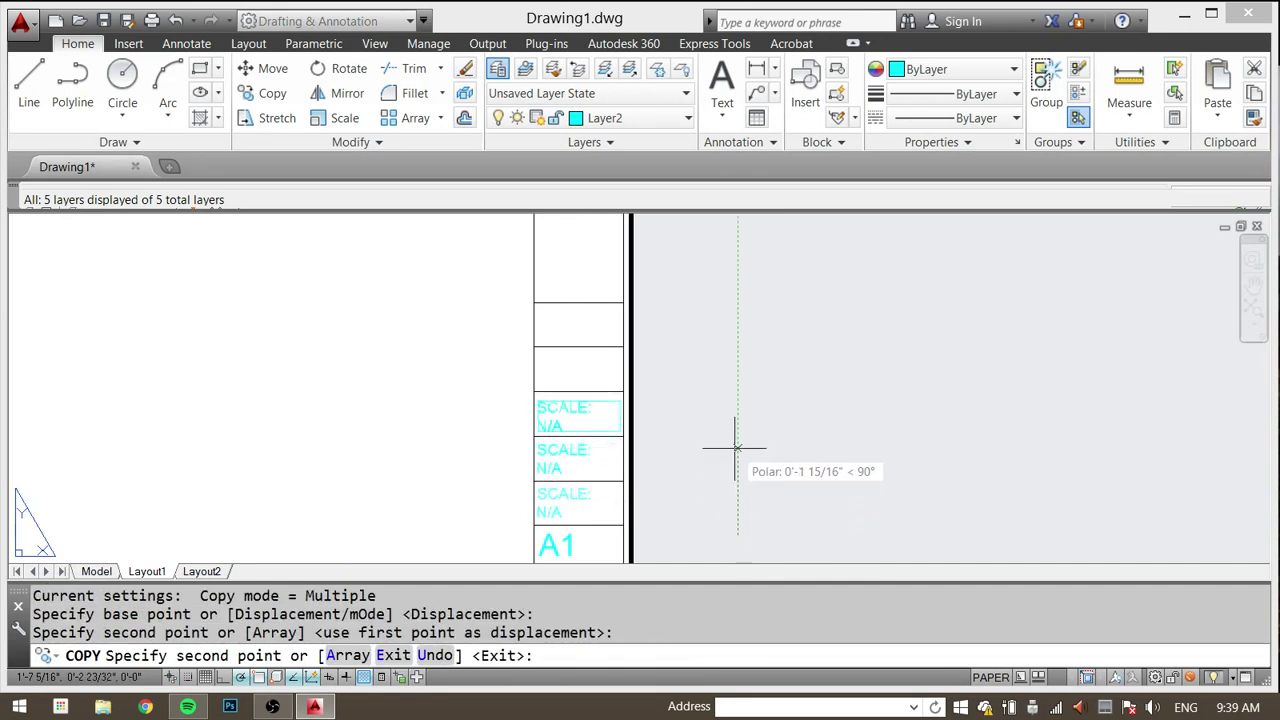
click(735, 447)
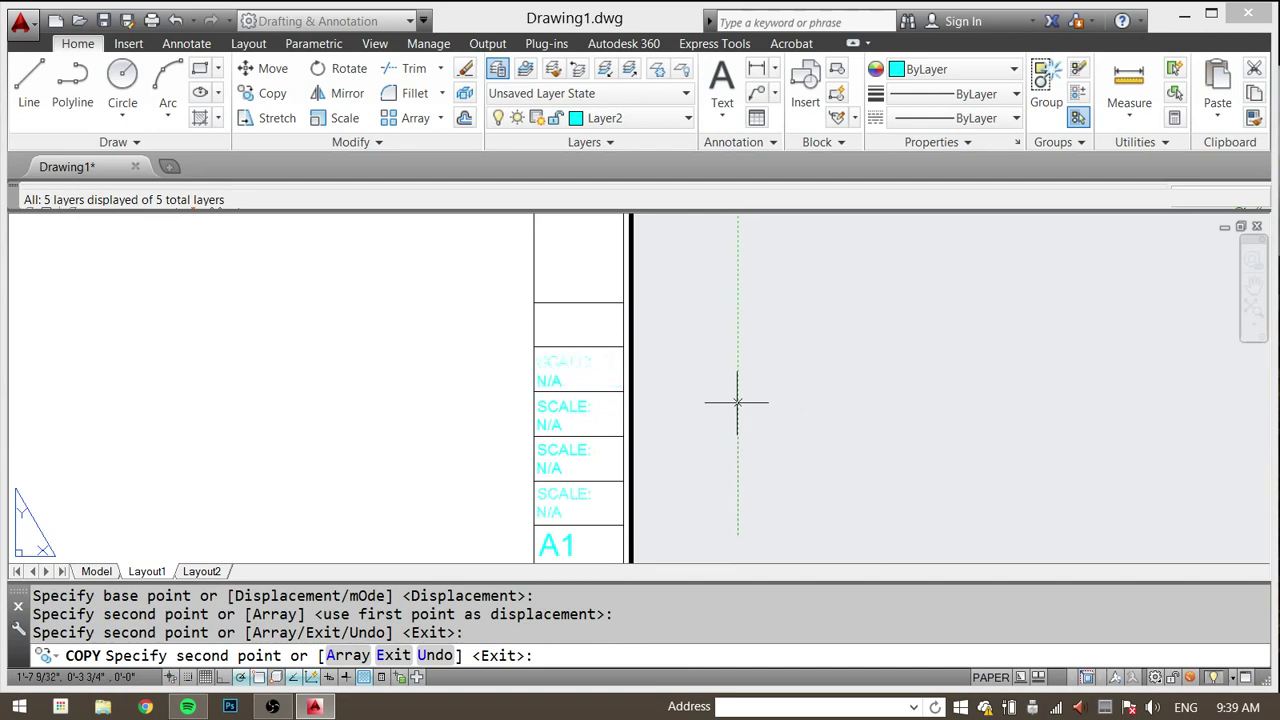
click(734, 404)
key(Escape)
Step: Replace the copied text in the cell directly above the original SCALE: cell with SOURCED FROM:
middle_drag(582, 472, 591, 444)
key(Escape)
double_click(579, 429)
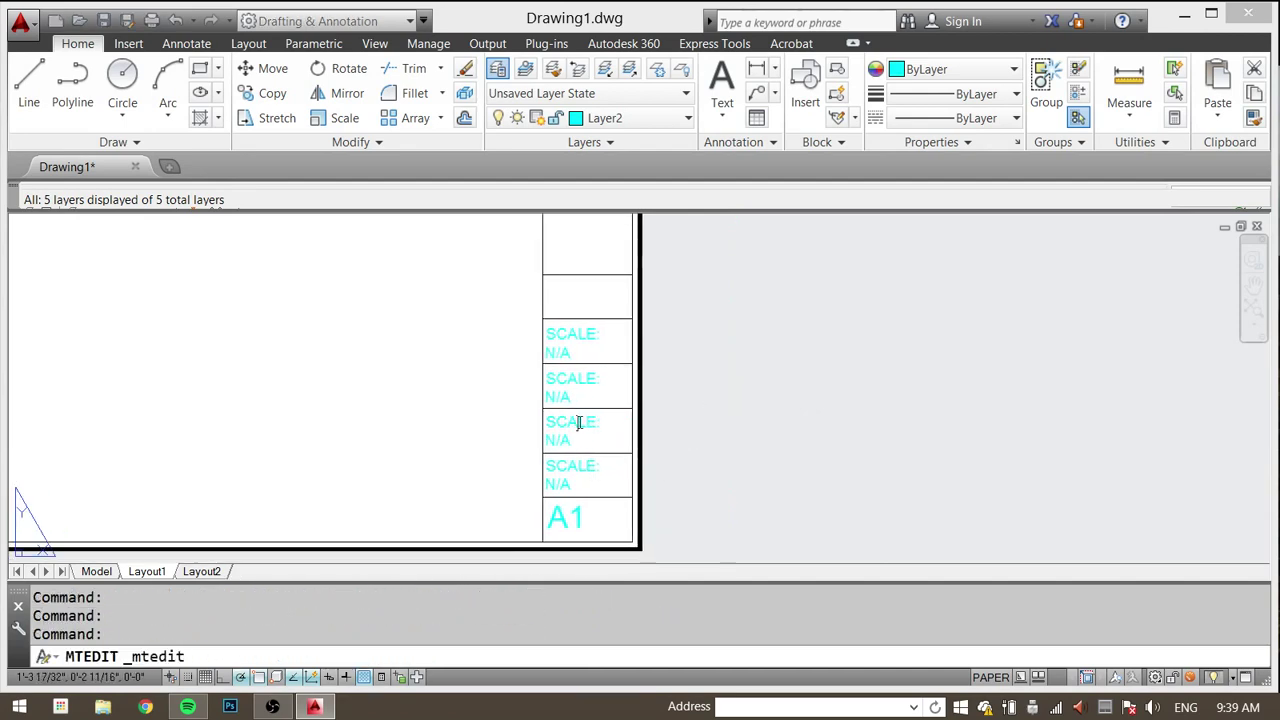
drag(587, 436, 459, 429)
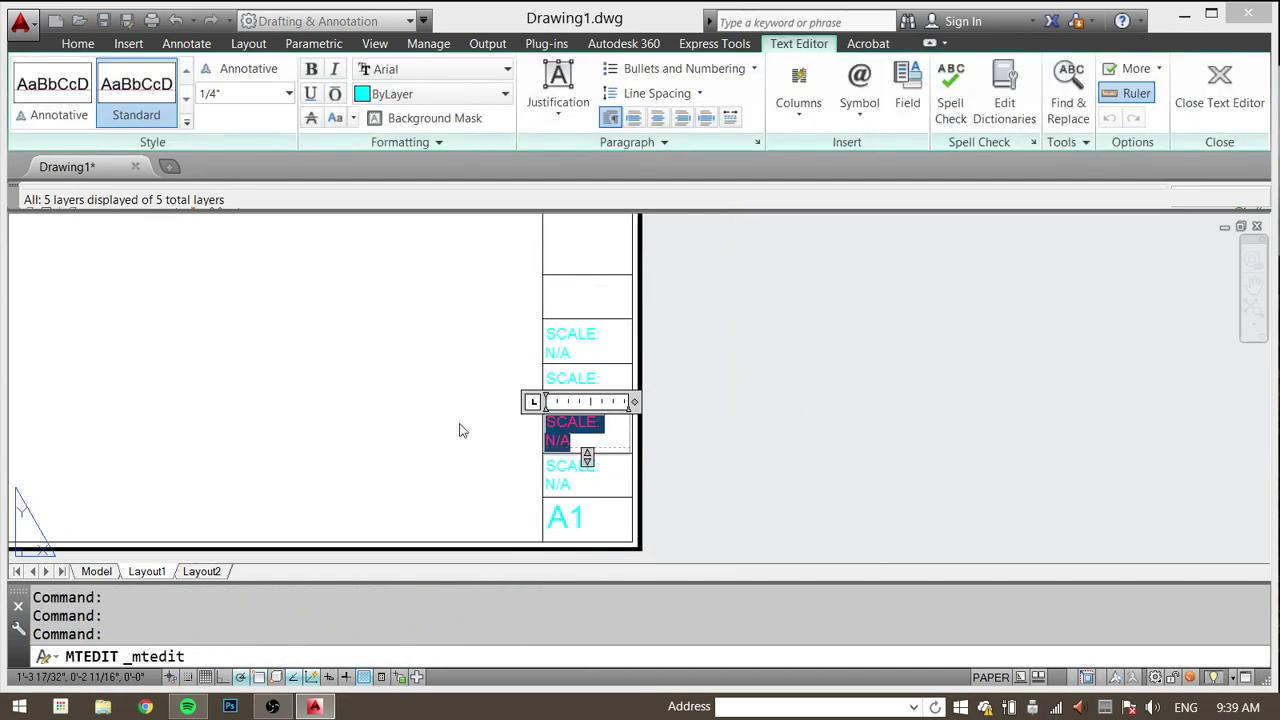
text(SOURC)
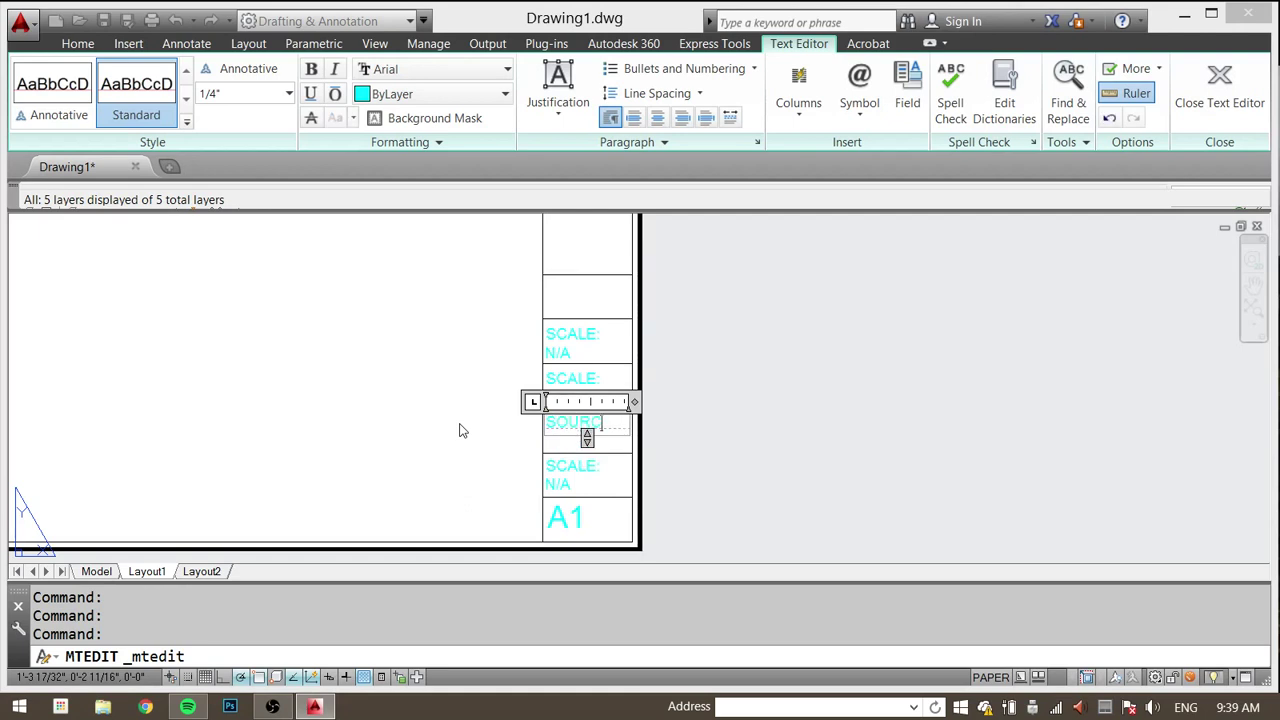
text(ED FROM:)
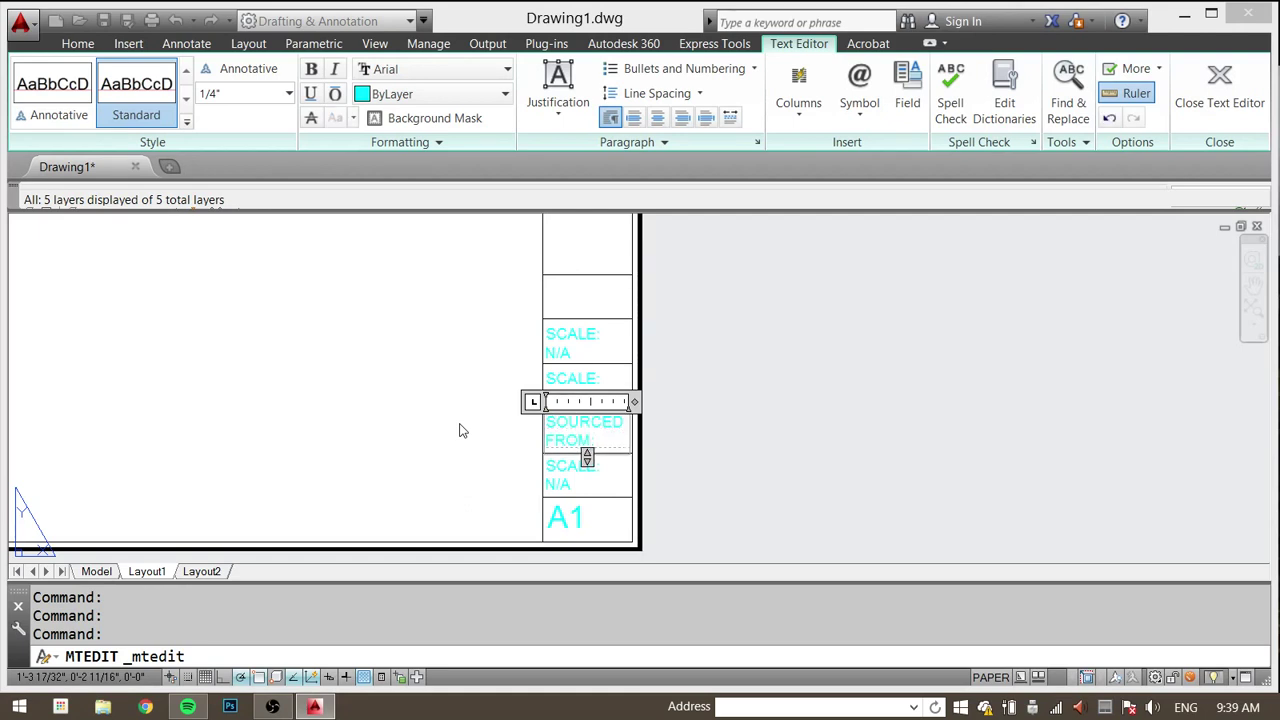
click(591, 381)
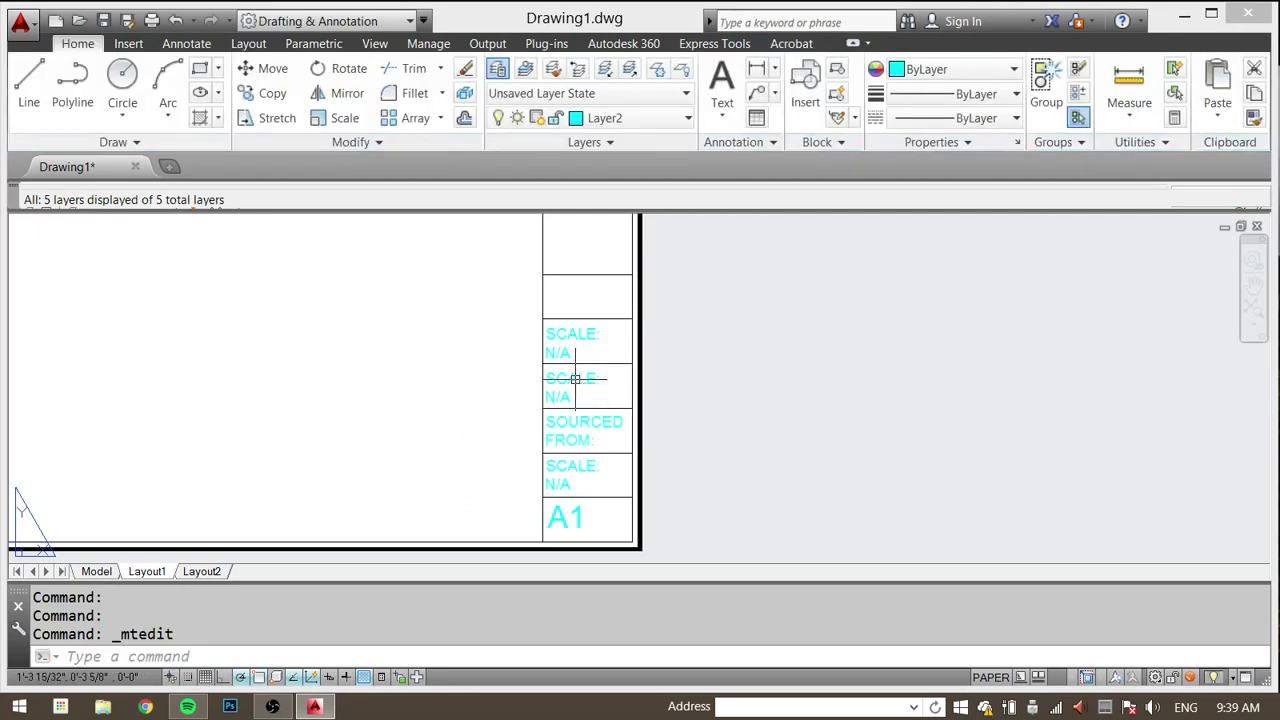
Step: Replace the copied text in the cell above SOURCED FROM: with DRAWN BY:
double_click(577, 378)
drag(606, 400, 376, 345)
text(DR)
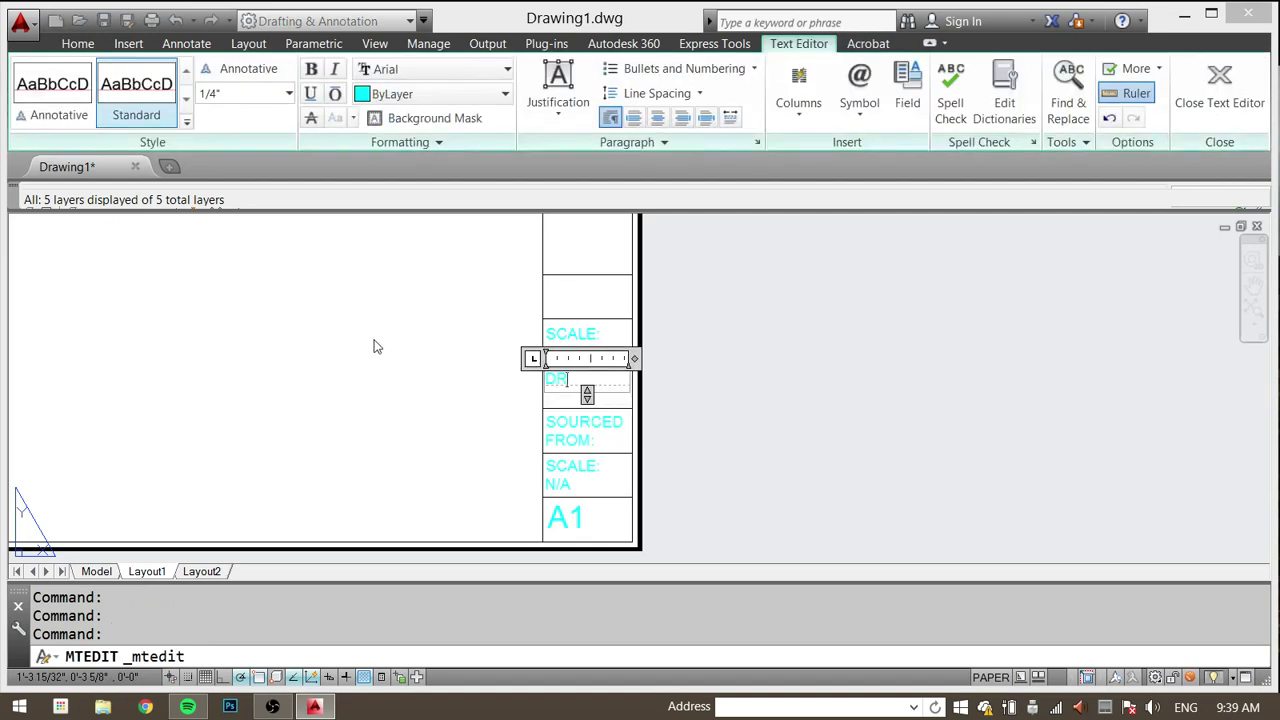
text(AWN BY:)
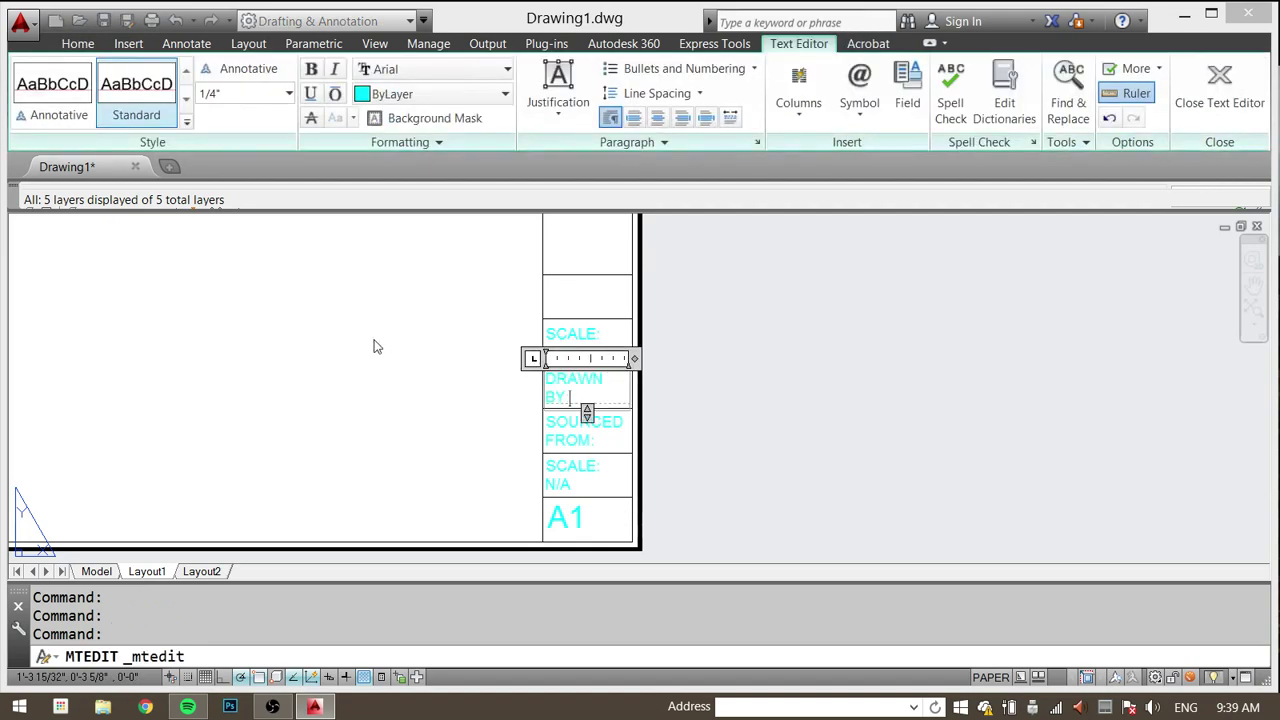
click(785, 408)
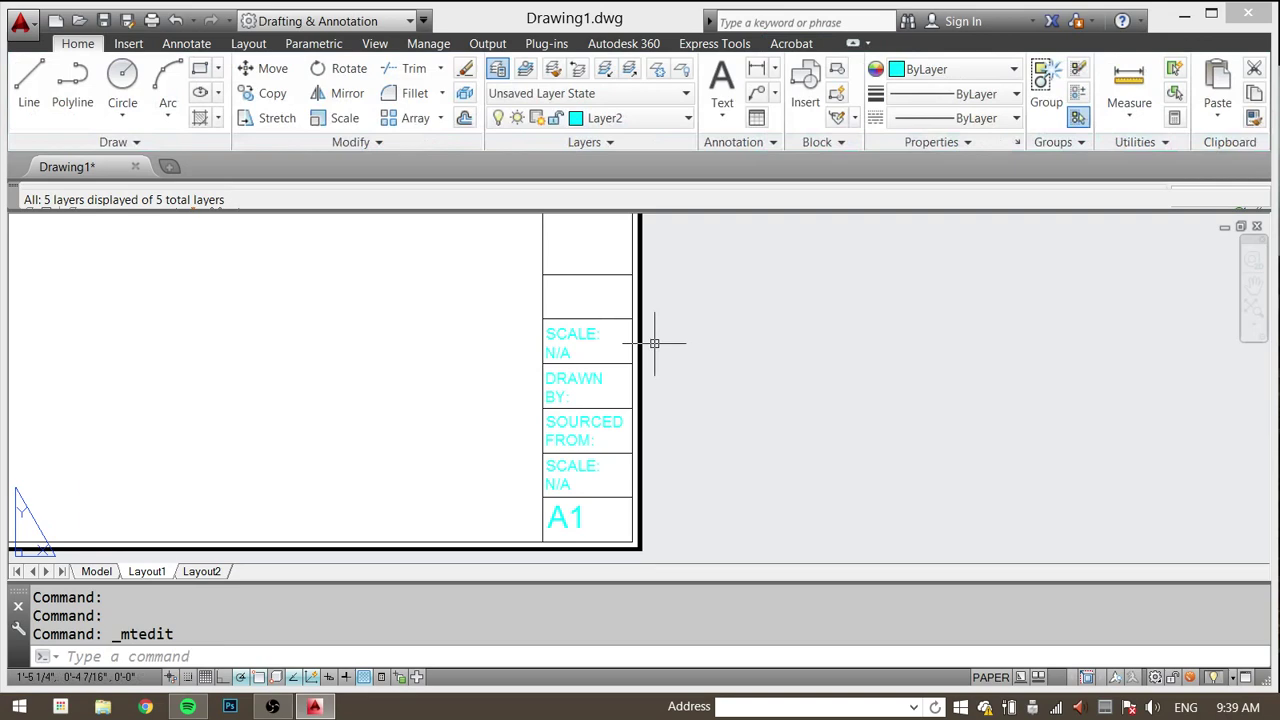
Step: Replace the uppermost copied SCALE: N/A text with DWG TITLE: and finish the text edit
double_click(570, 337)
drag(600, 355, 433, 327)
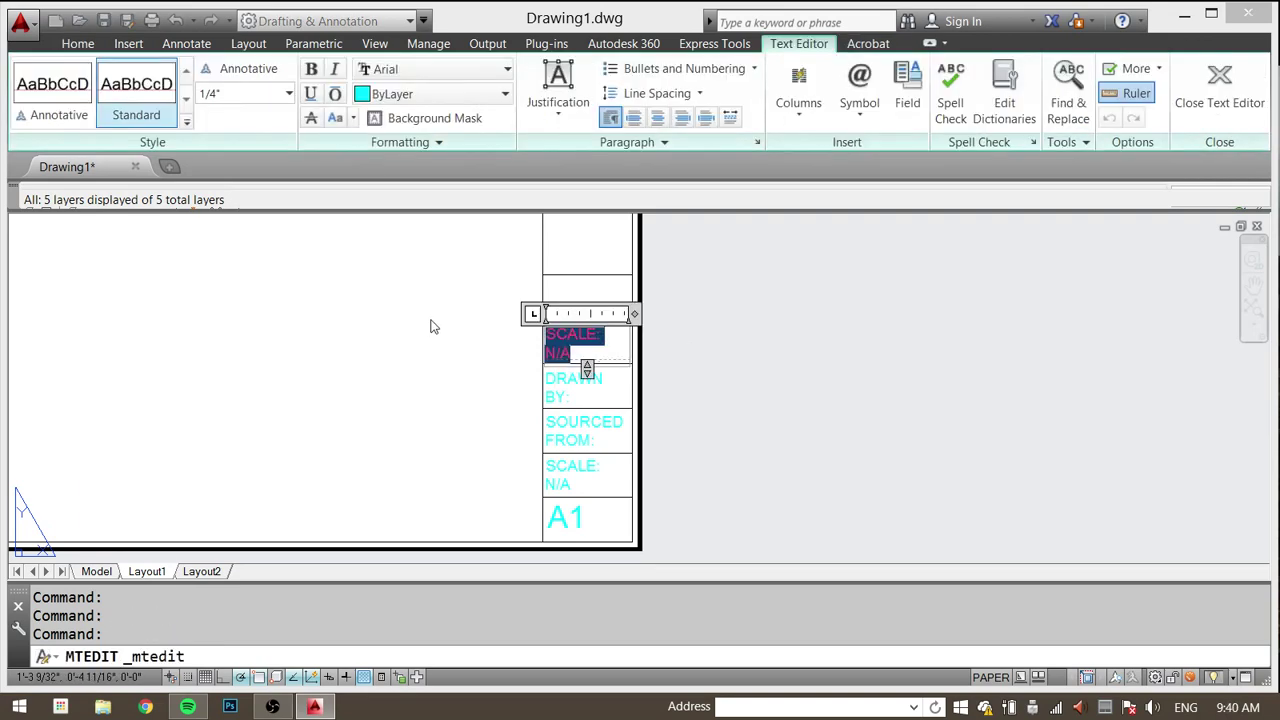
key(Delete)
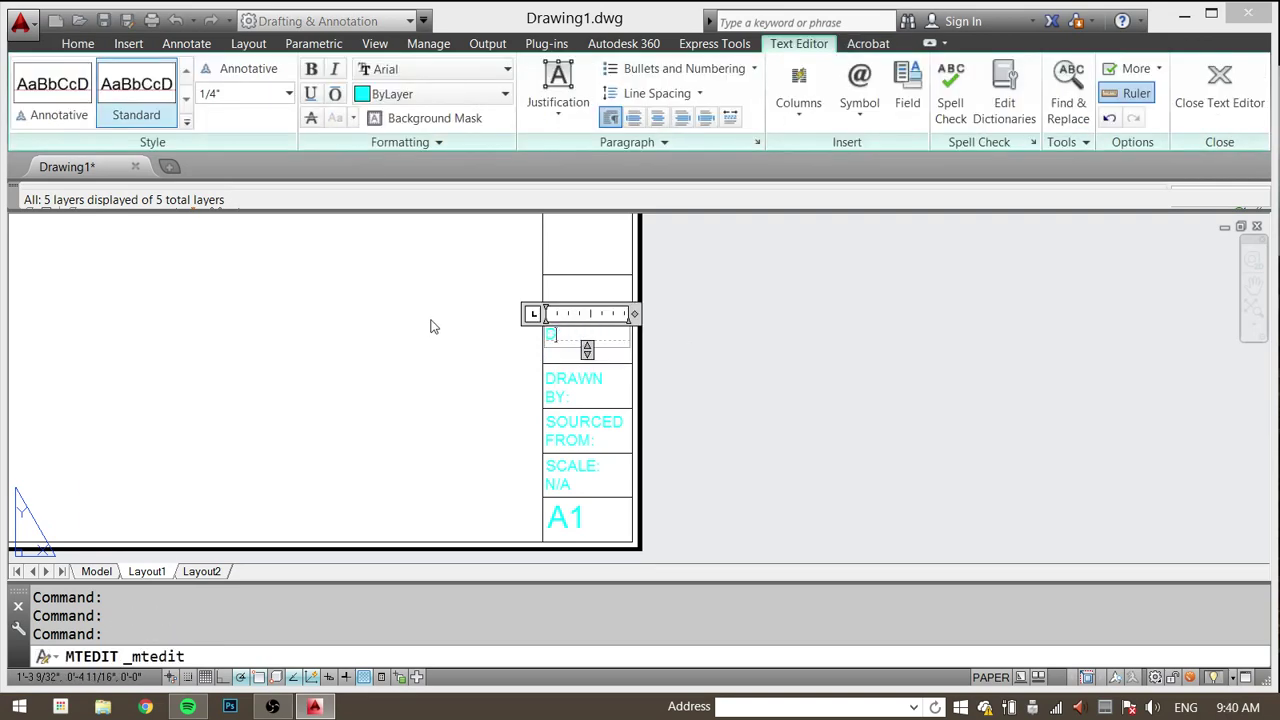
key(Delete)
text(DWG TITLE:)
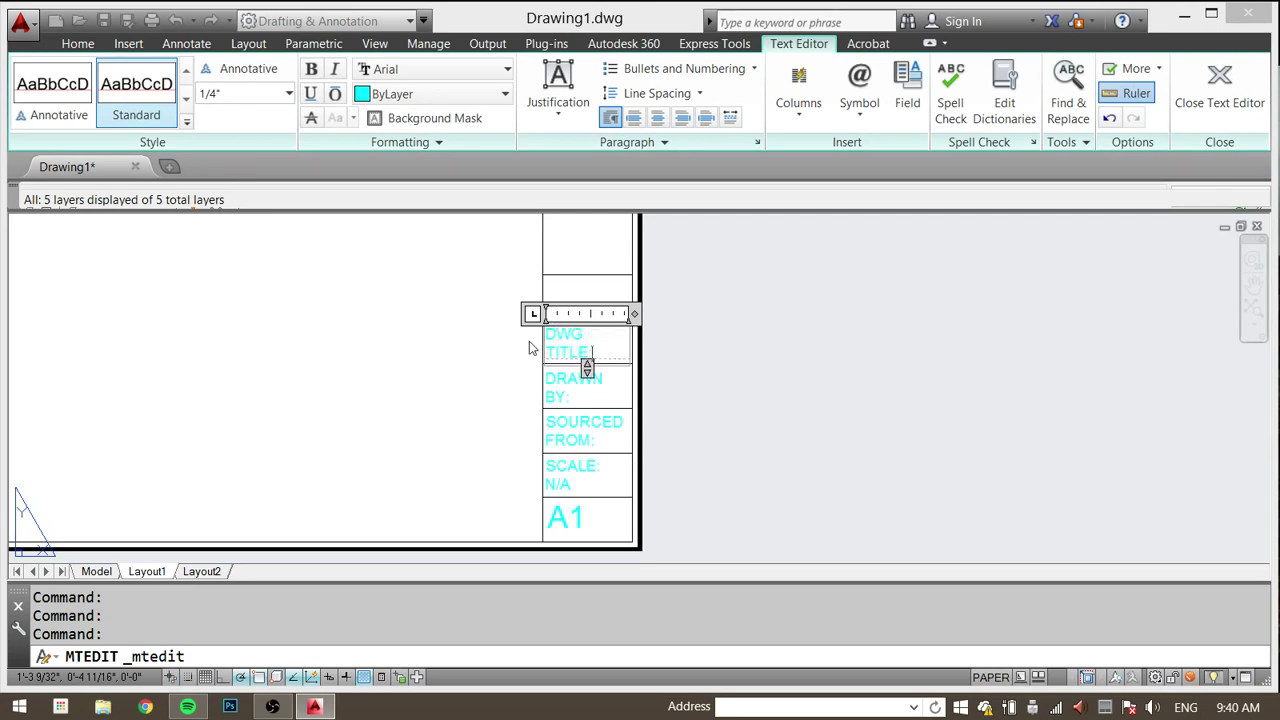
click(752, 422)
Step: Delete the two horizontal divider lines above the DWG TITLE: text to form one tall title block cell
scroll(706, 434, up, 2)
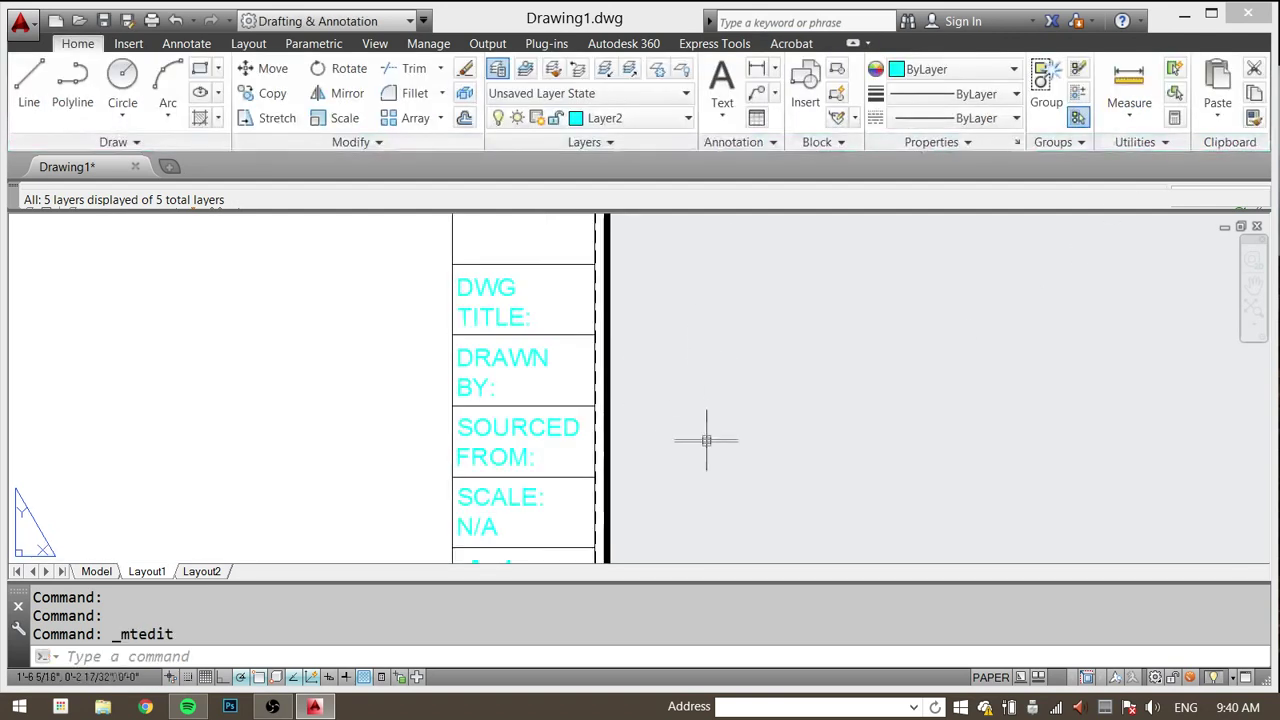
scroll(693, 440, down, 5)
middle_drag(747, 428, 691, 411)
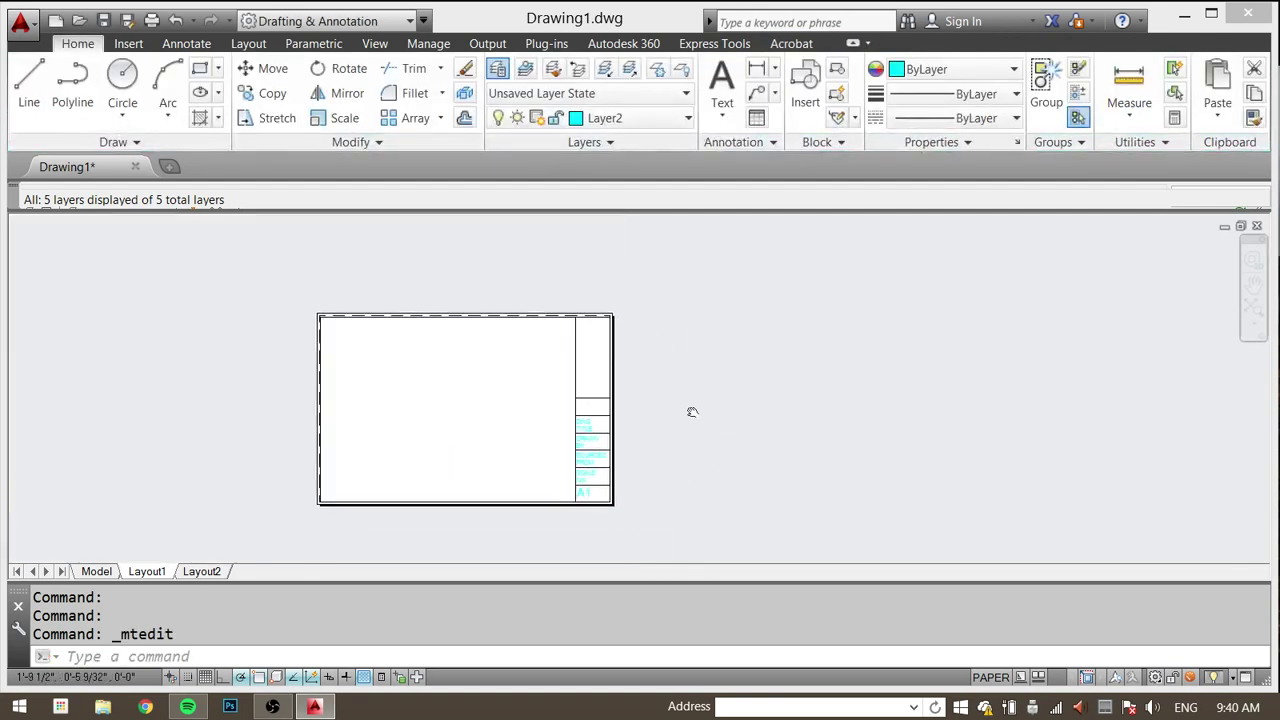
scroll(603, 404, up, 4)
click(597, 362)
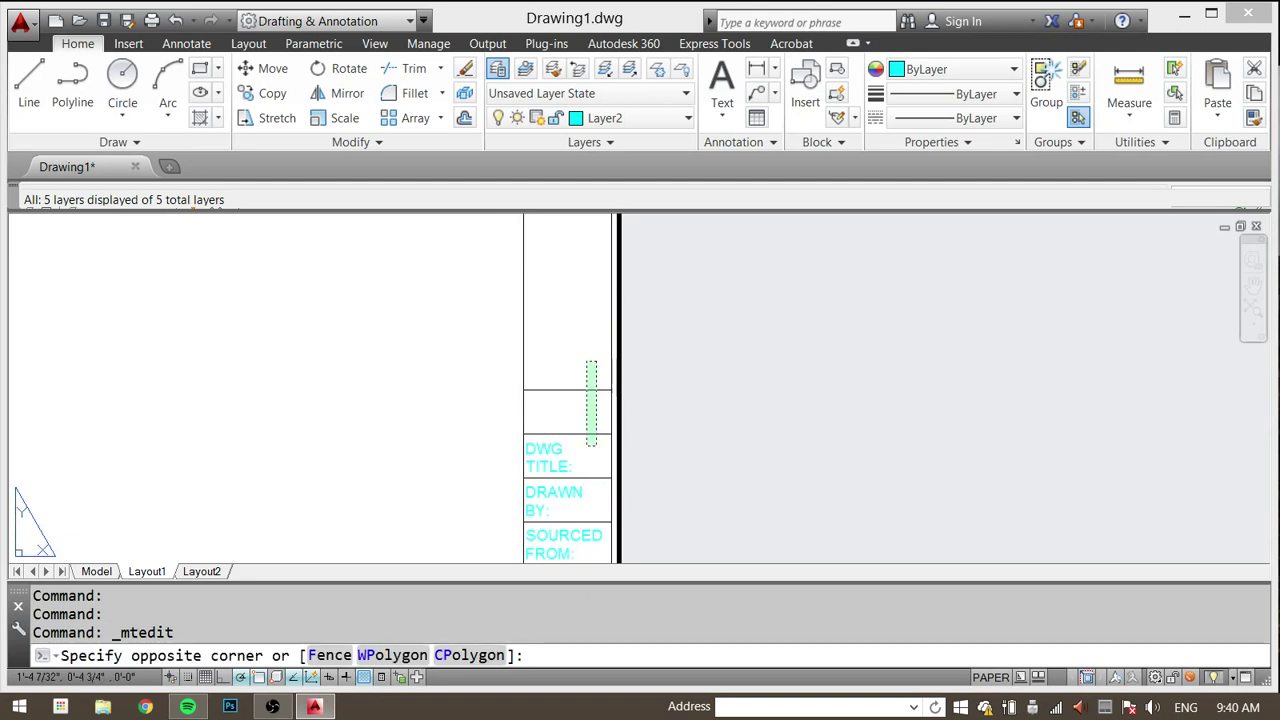
click(584, 440)
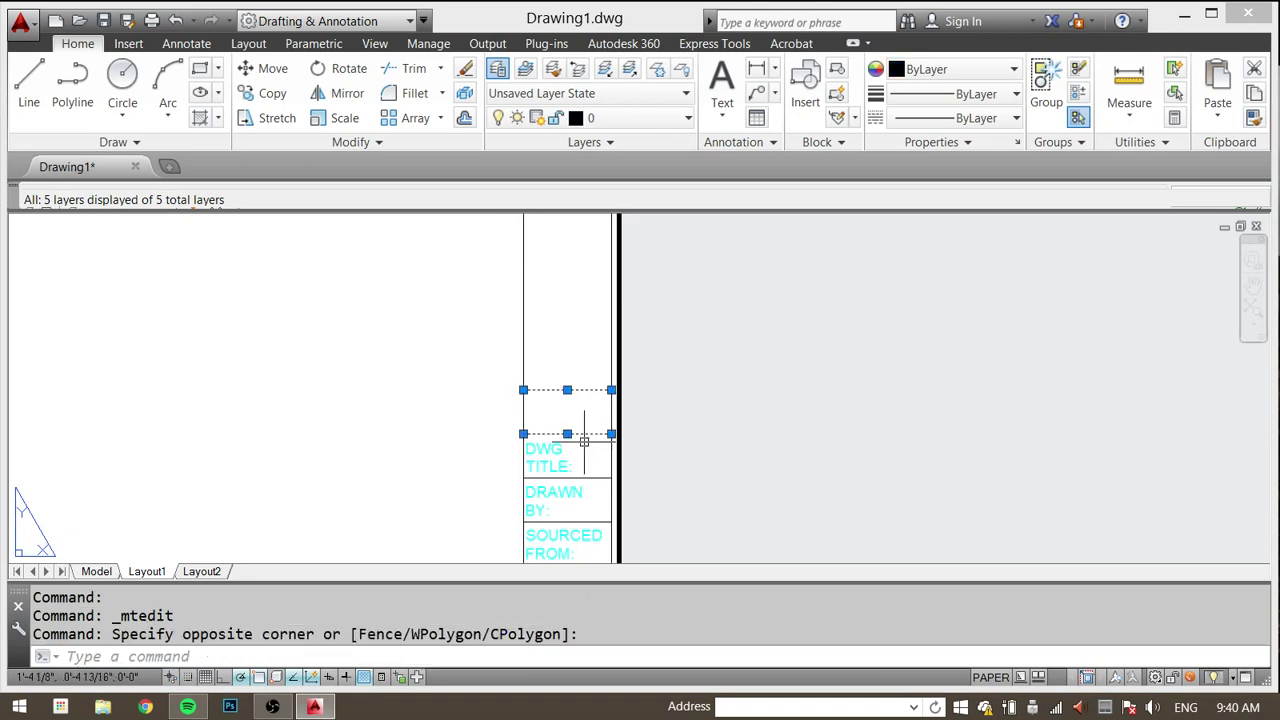
key(Delete)
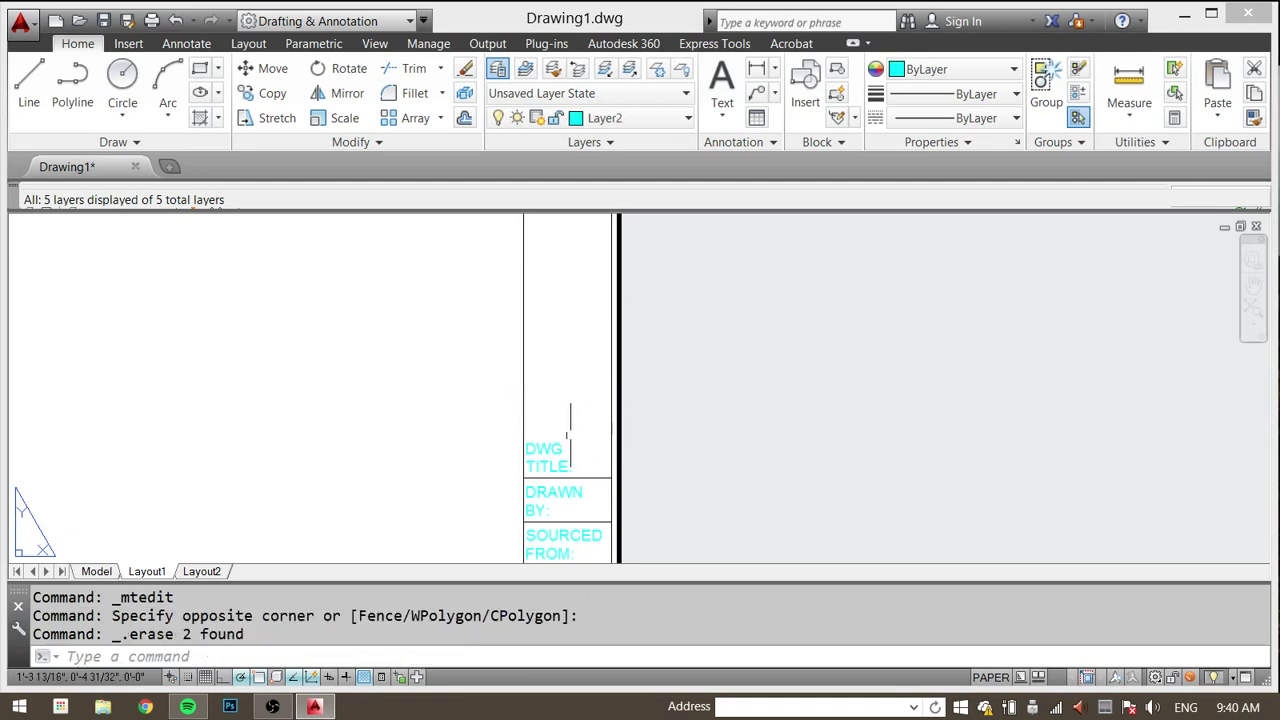
Step: Move the DWG TITLE: text straight up to the upper end of the tall title block cell
scroll(565, 423, down, 5)
scroll(560, 343, down, 2)
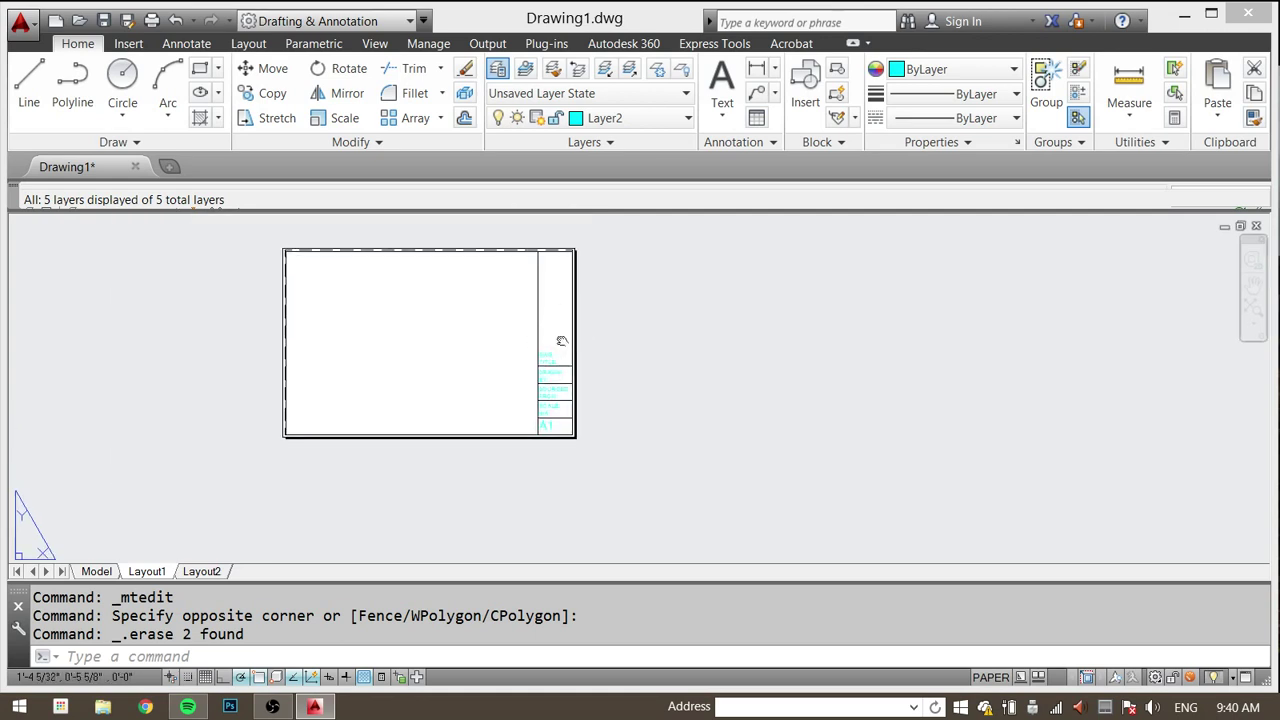
middle_drag(560, 343, 560, 394)
scroll(558, 410, up, 2)
scroll(558, 410, down, 2)
scroll(557, 395, up, 2)
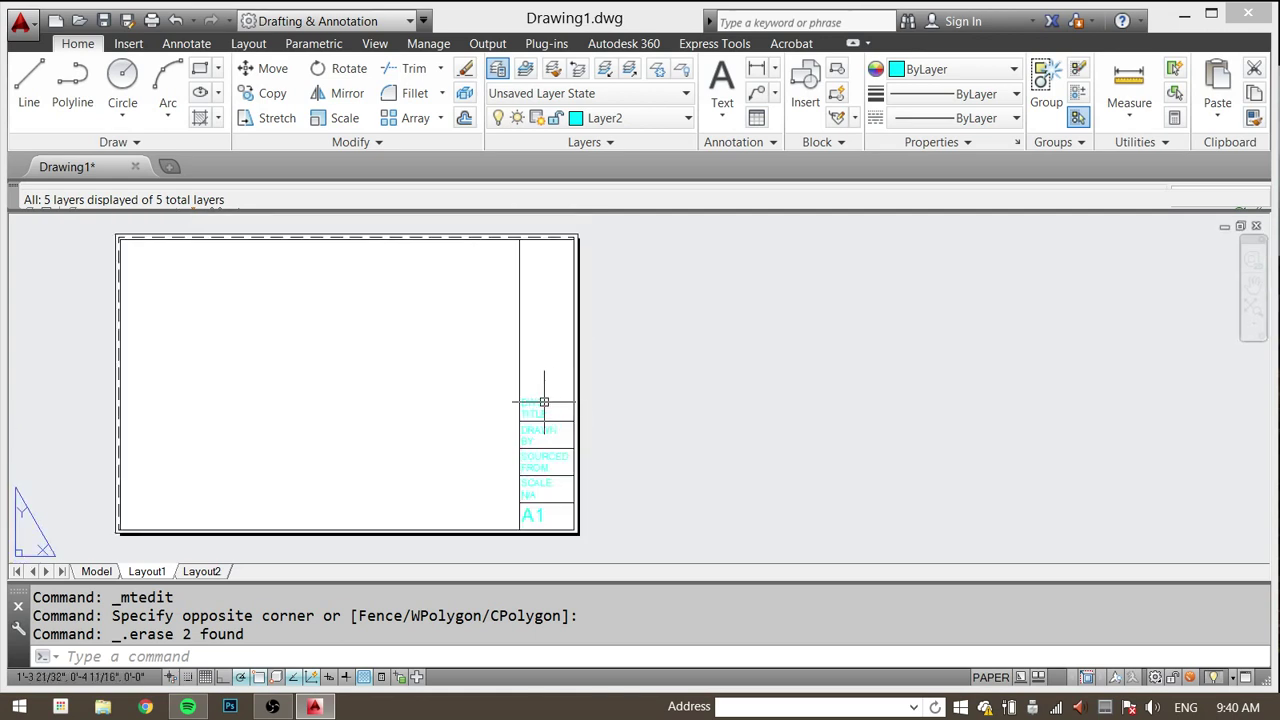
key(Escape)
click(556, 384)
click(536, 411)
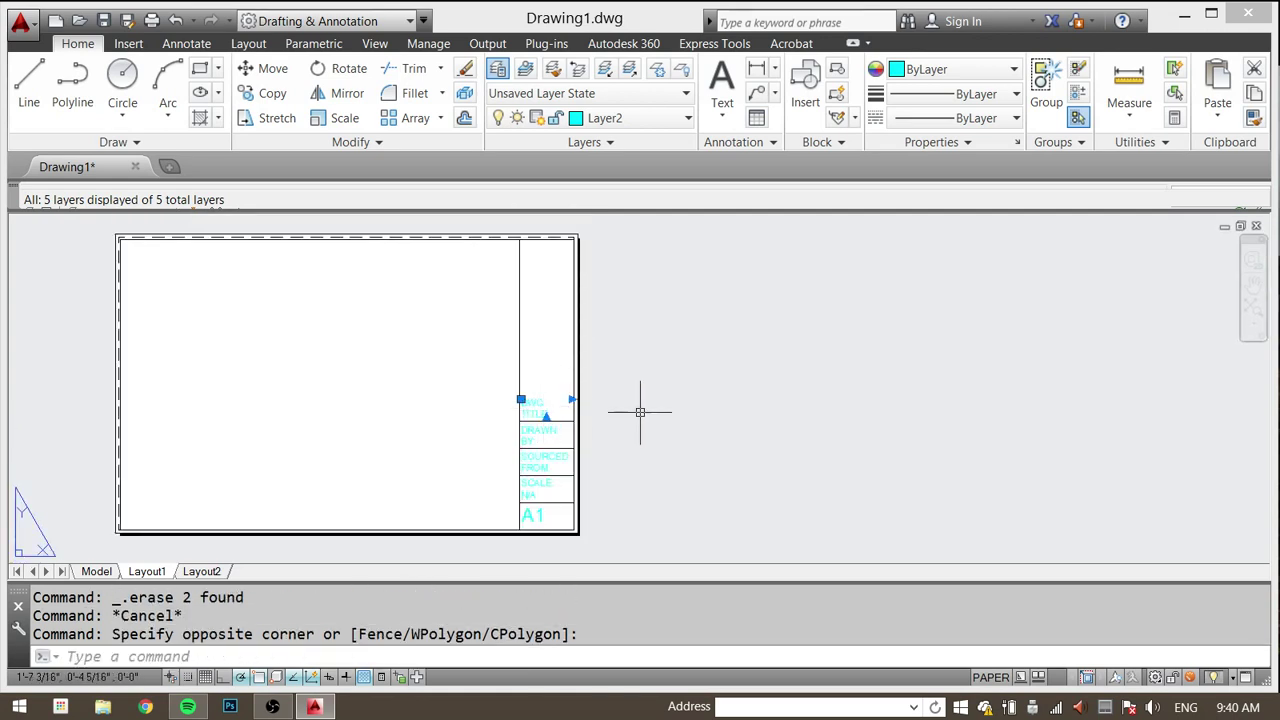
text(MOVE)
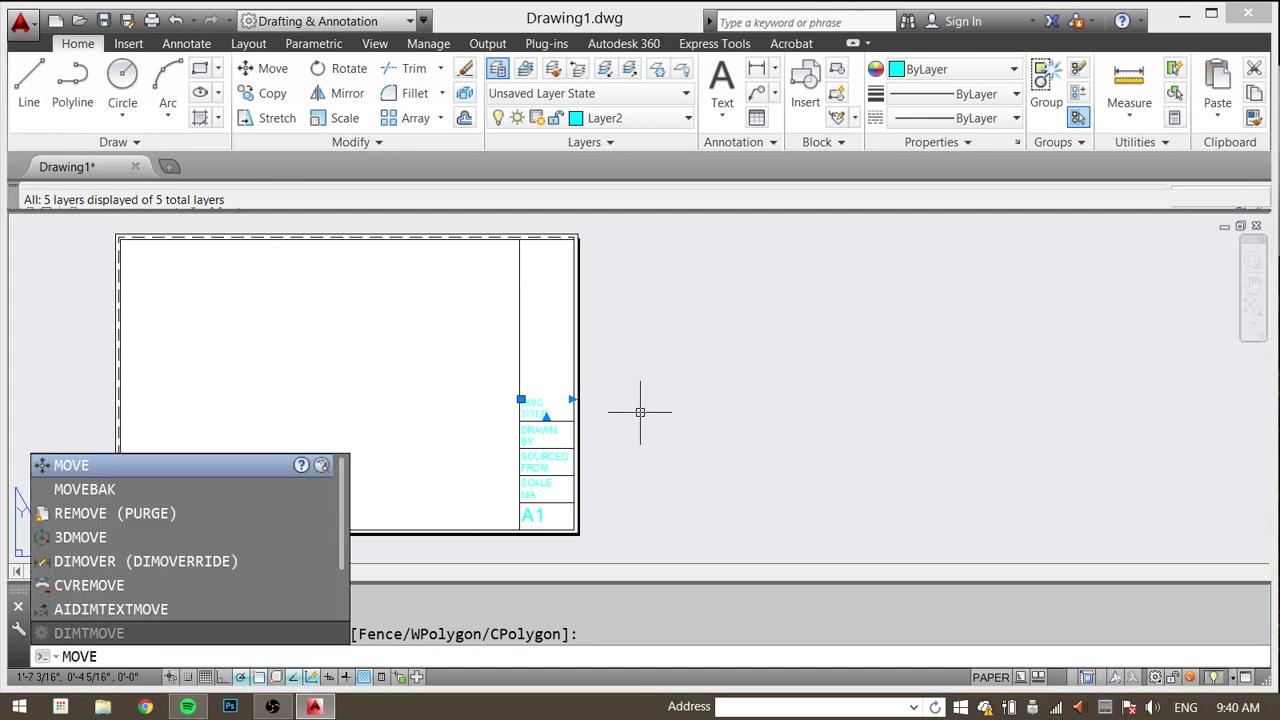
key(Return)
click(635, 430)
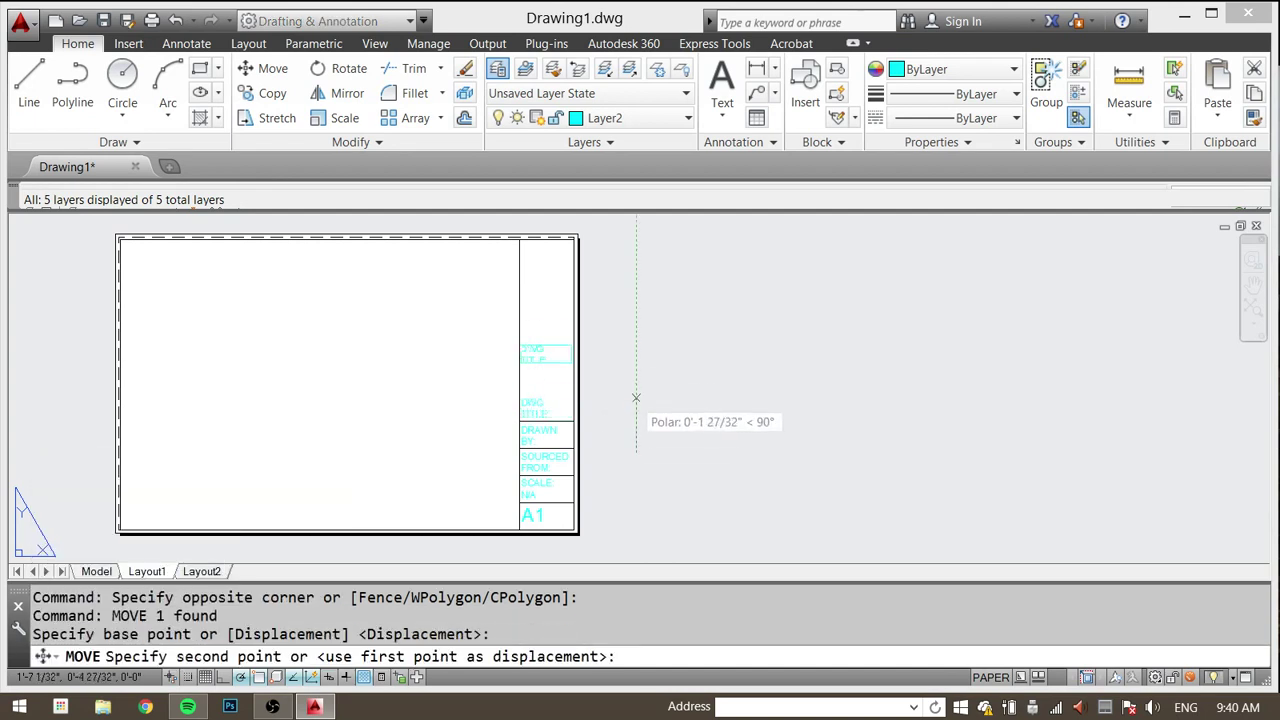
click(632, 298)
key(Escape)
double_click(537, 267)
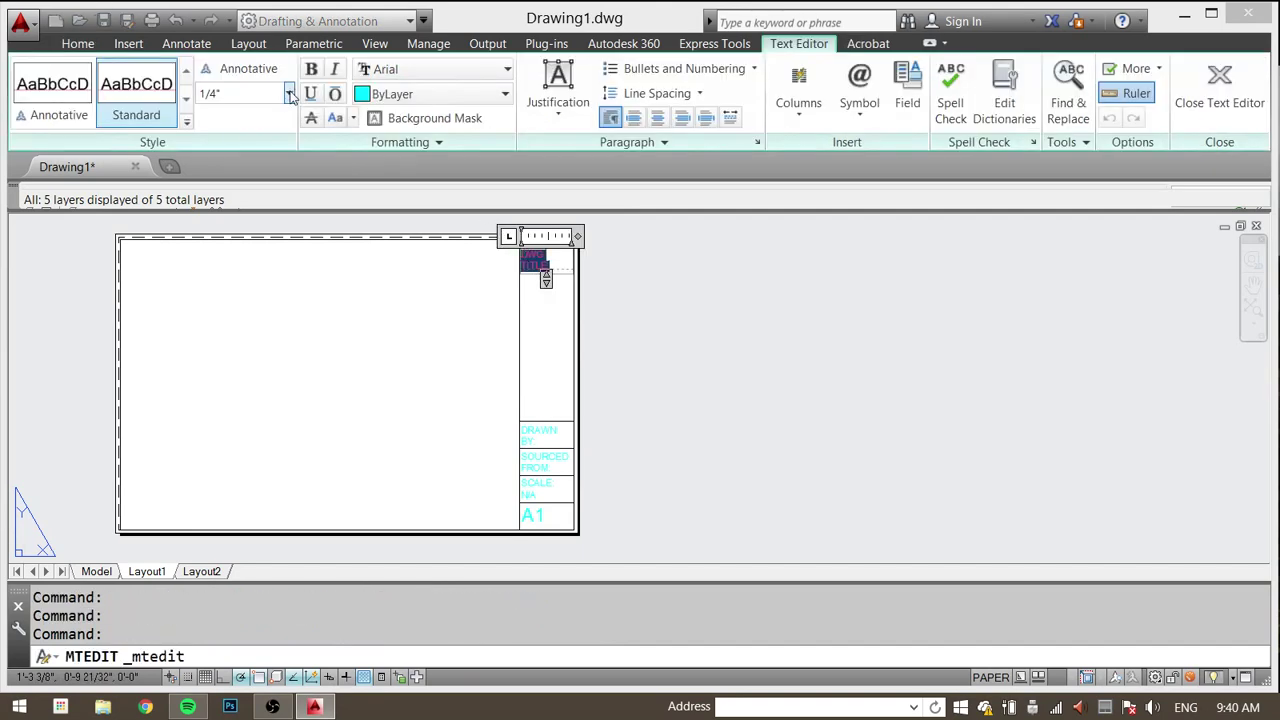
click(643, 398)
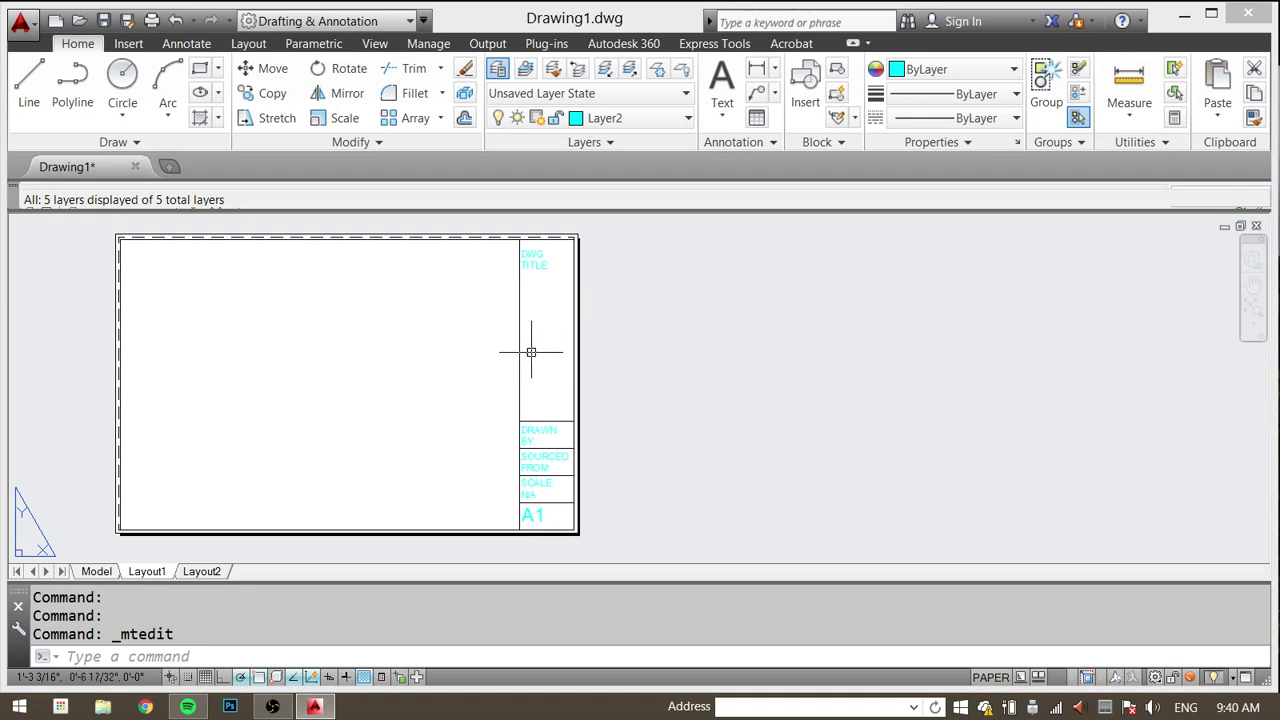
mouse_move(551, 443)
middle_down()
mouse_move(566, 423)
mouse_move(570, 456)
middle_up()
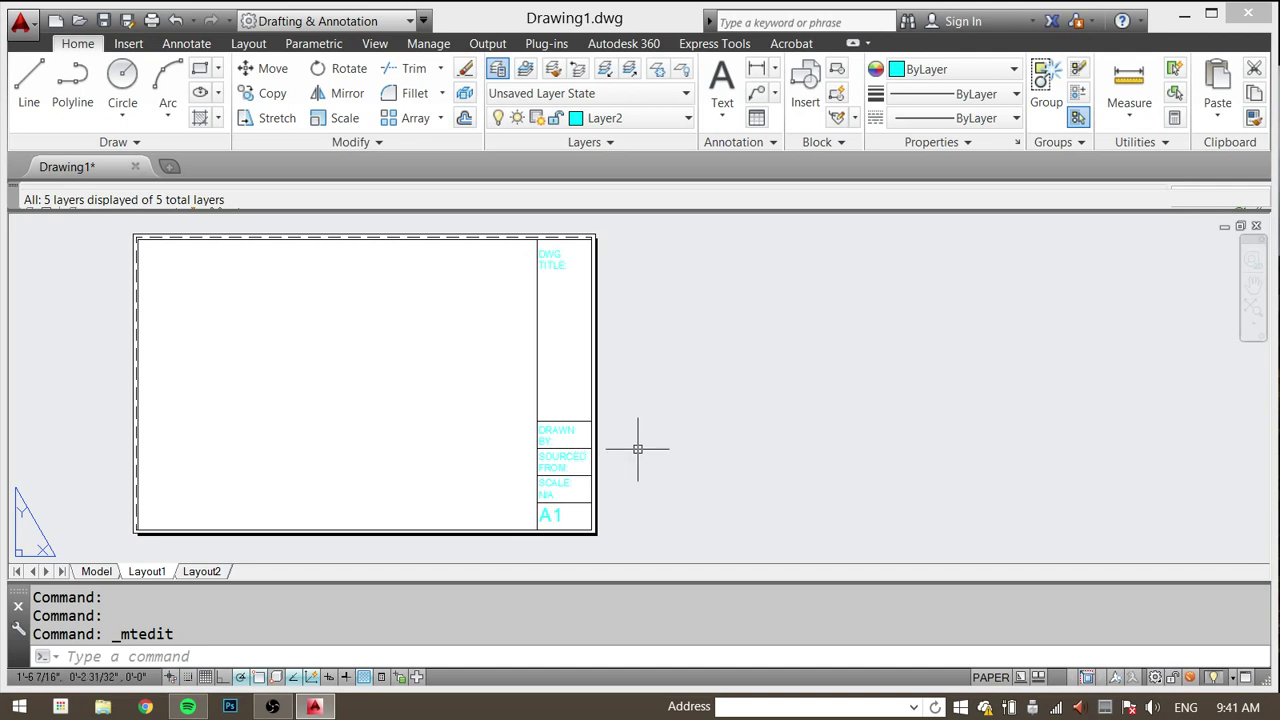
middle_drag(617, 449, 645, 447)
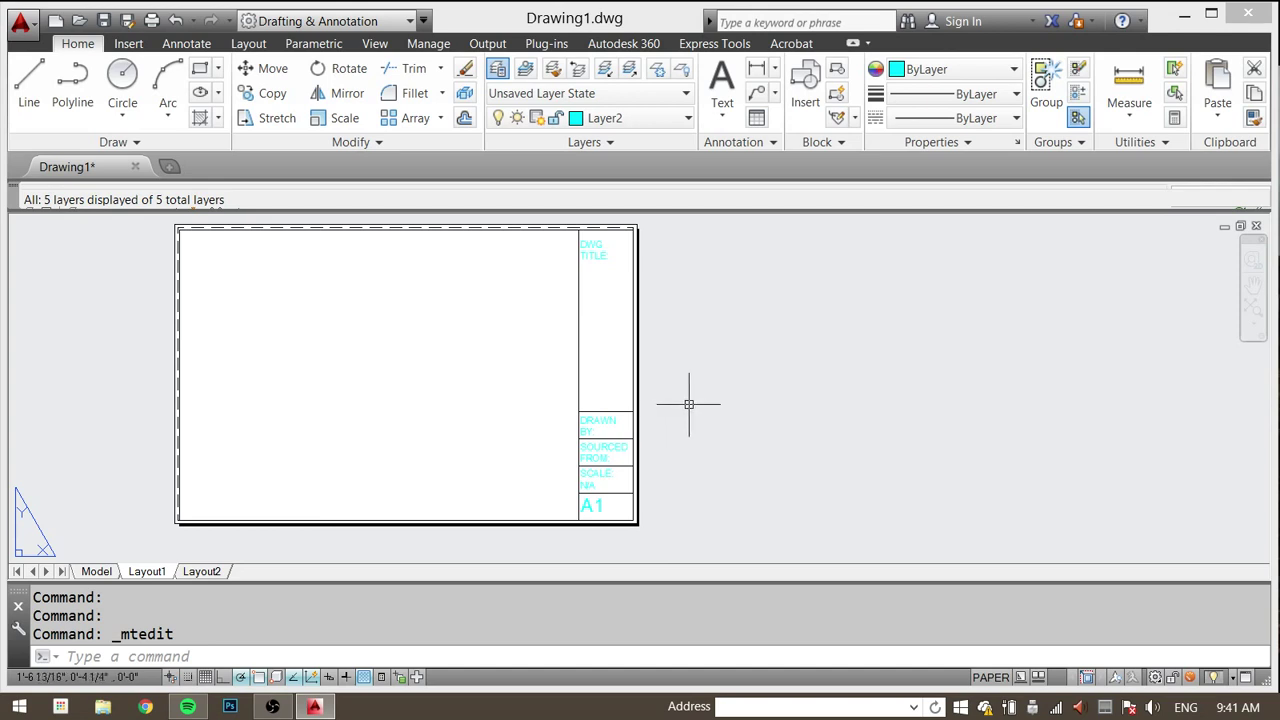
middle_drag(689, 404, 657, 443)
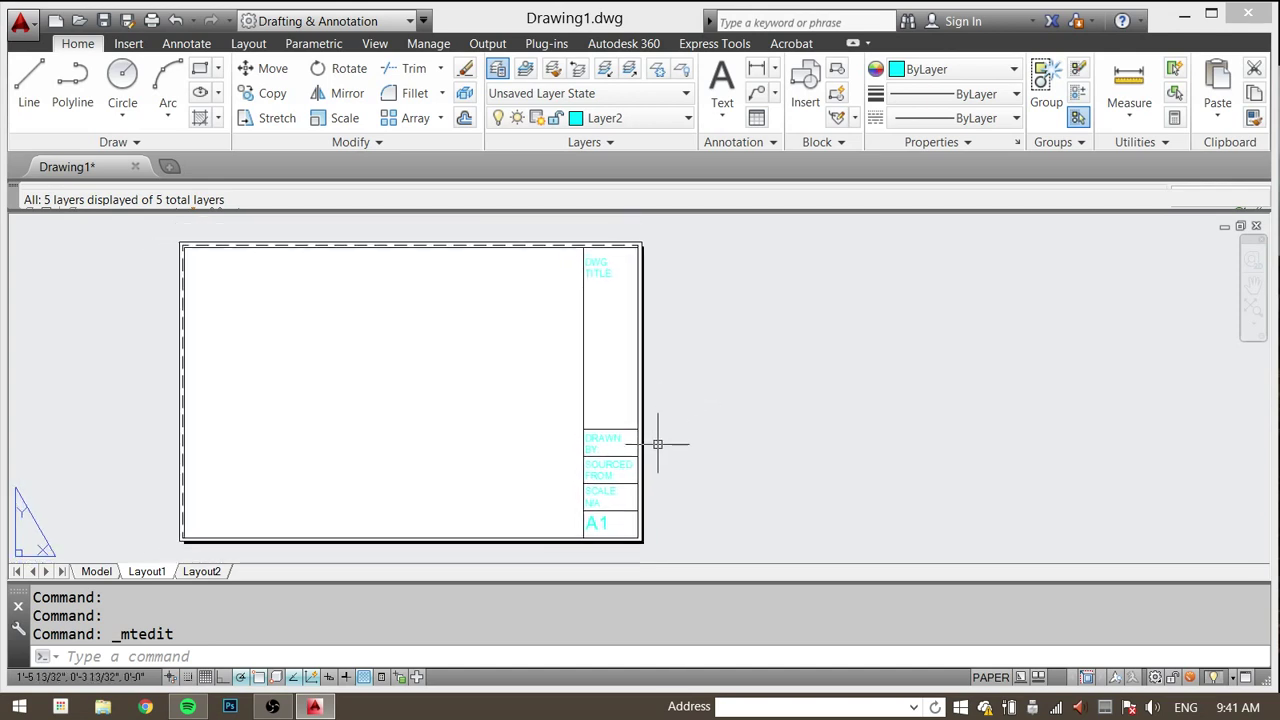
click(324, 241)
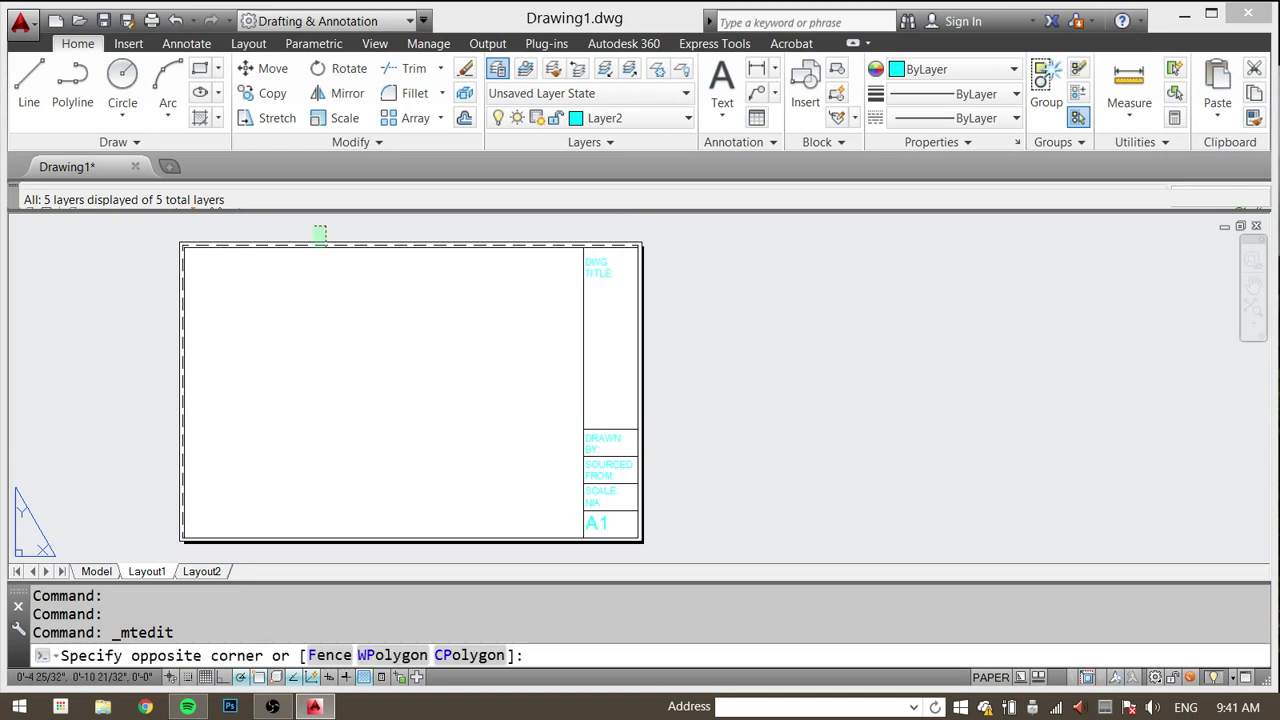
click(275, 286)
key(Escape)
key(Escape)
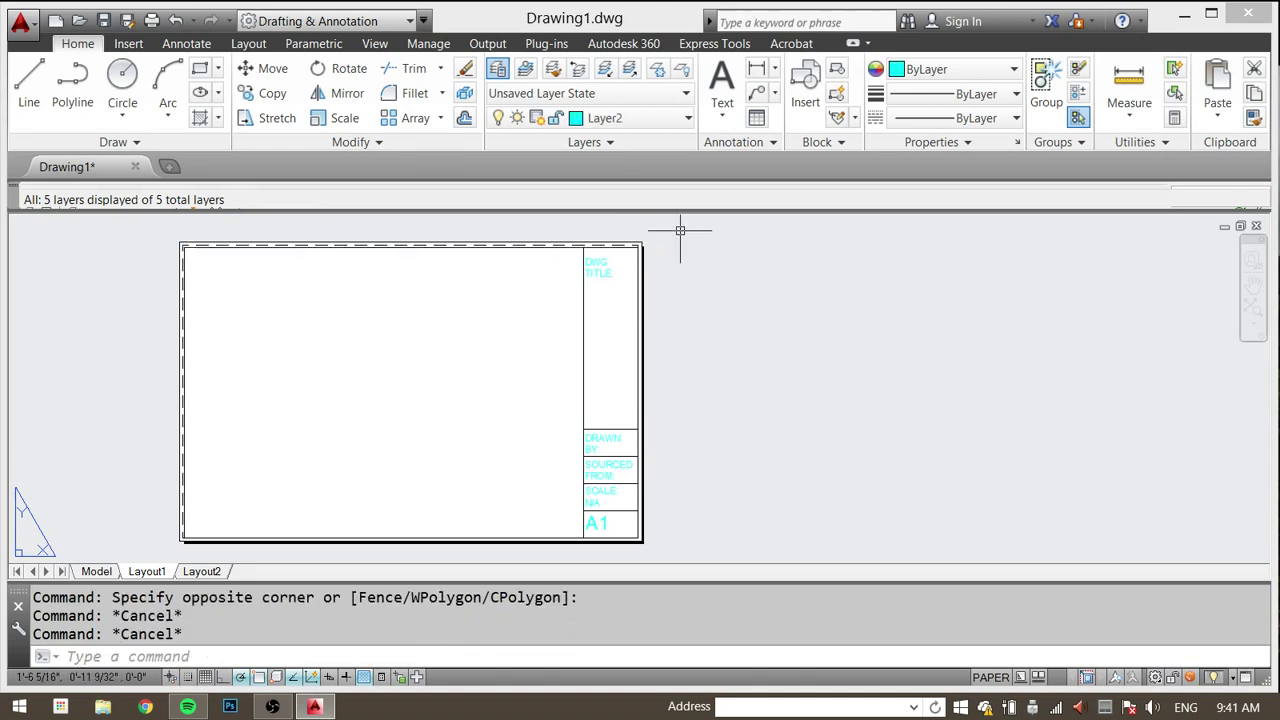
Step: Move the layout border, all title block lines and all title block texts onto Layer2, and clear the selection
click(680, 230)
click(132, 562)
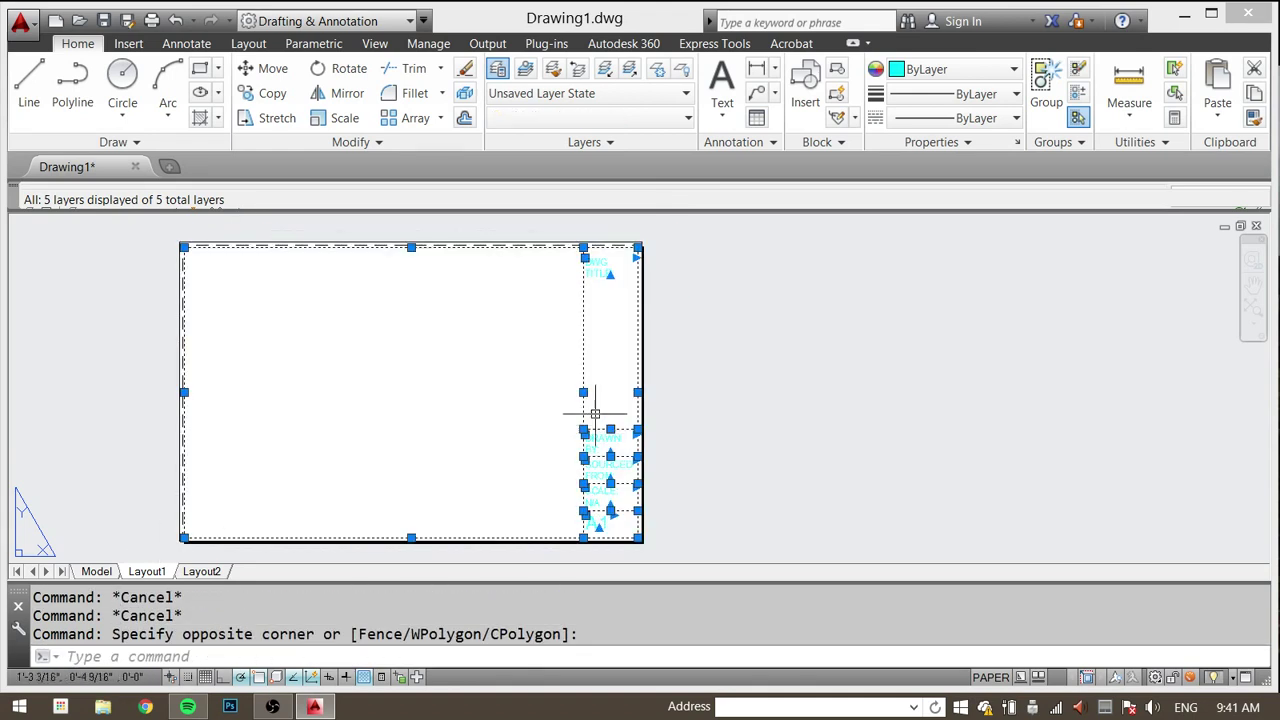
click(568, 227)
click(816, 372)
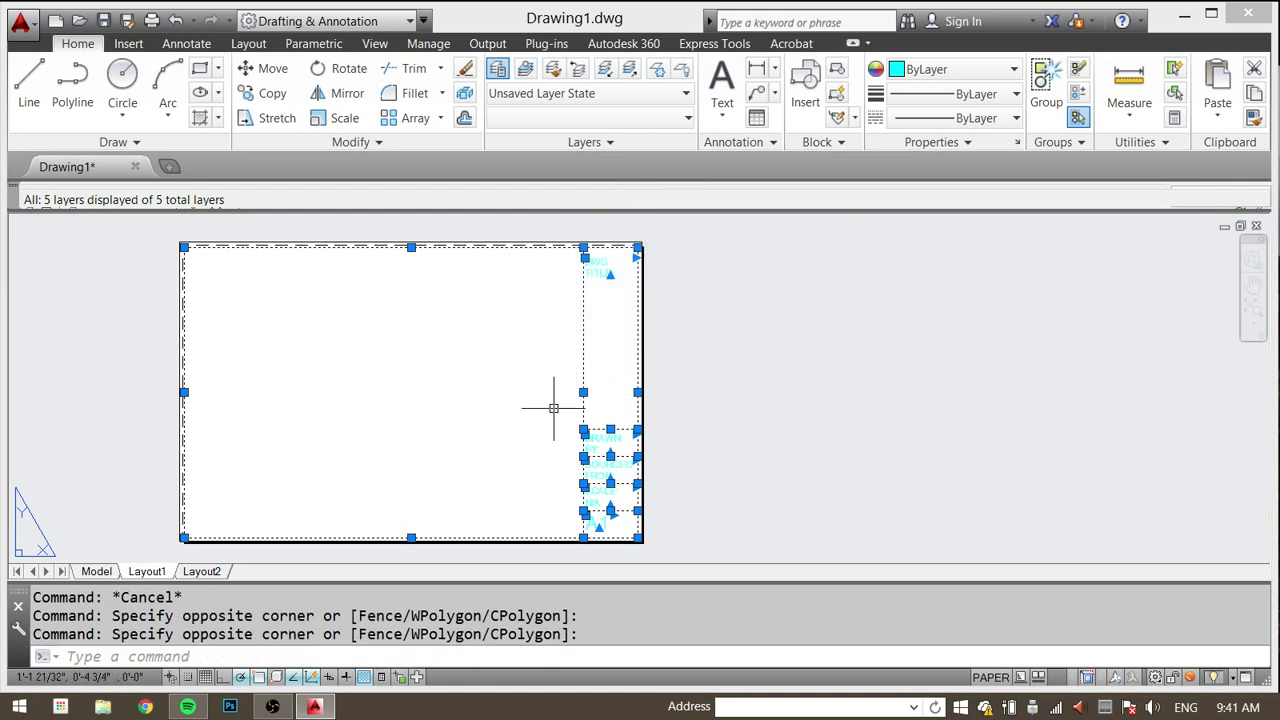
middle_drag(675, 503, 669, 417)
scroll(564, 404, up, 2)
click(540, 268)
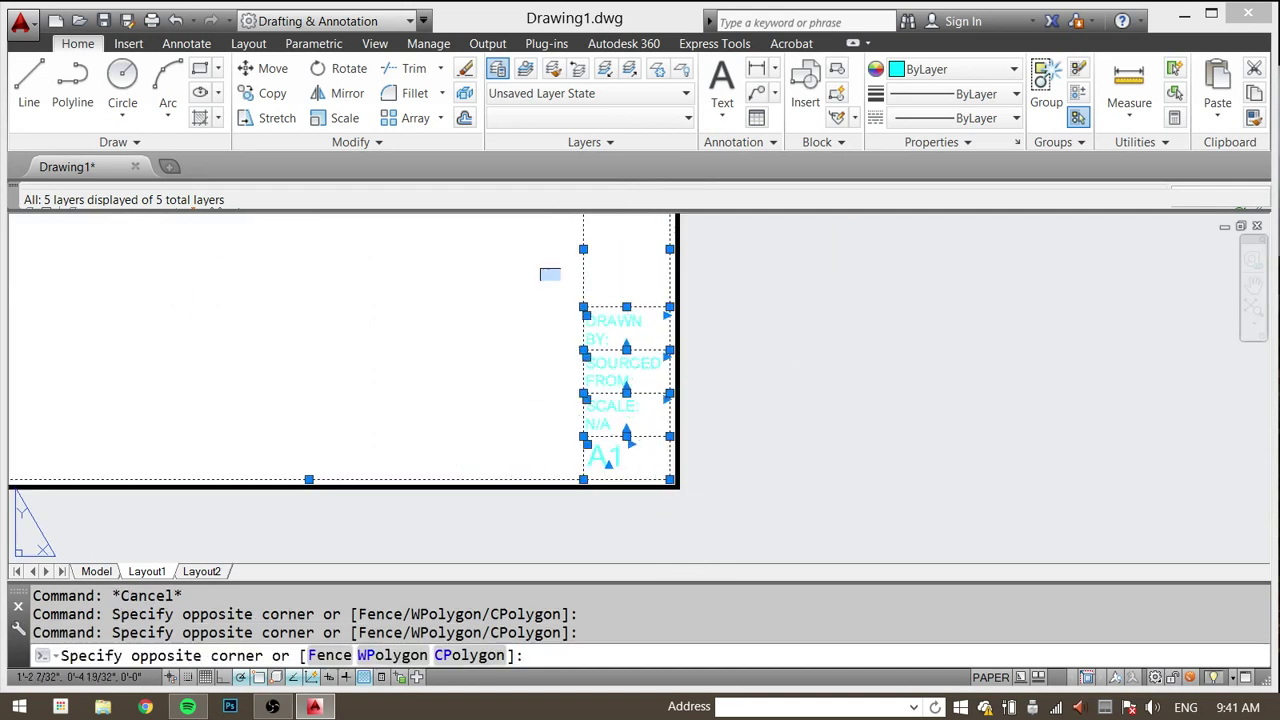
click(676, 514)
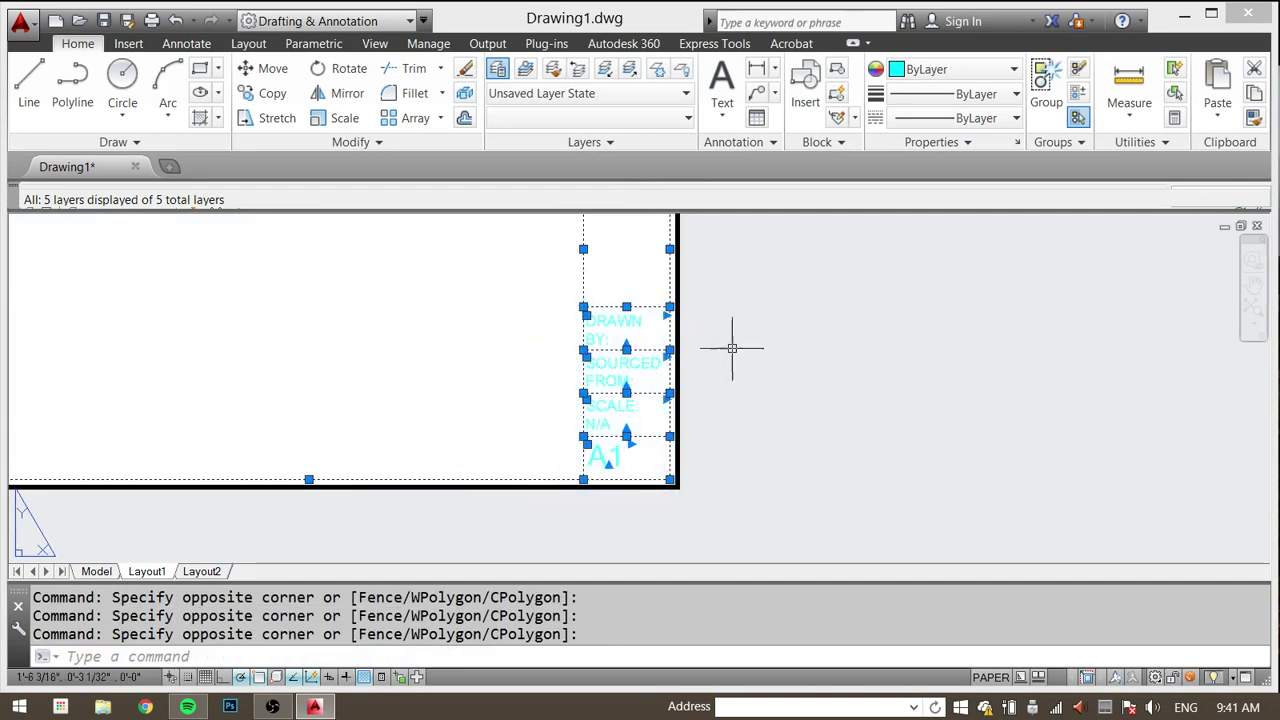
middle_drag(737, 349, 751, 409)
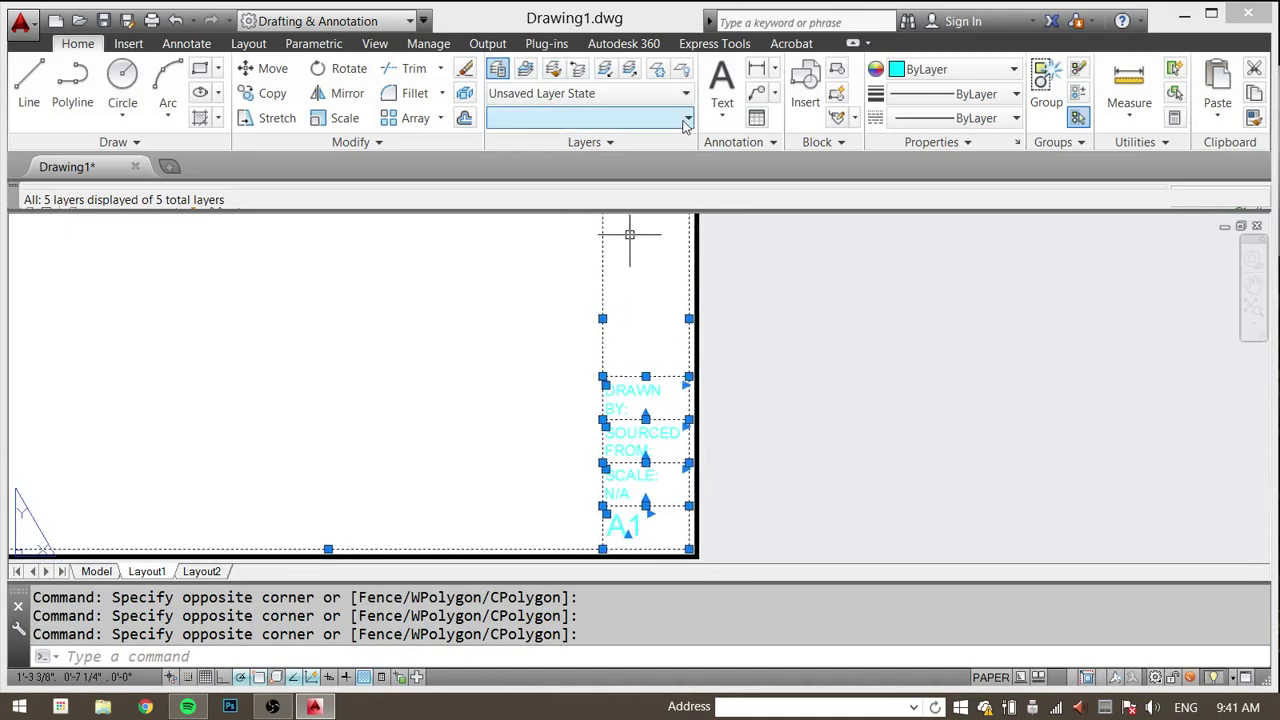
click(600, 118)
click(609, 189)
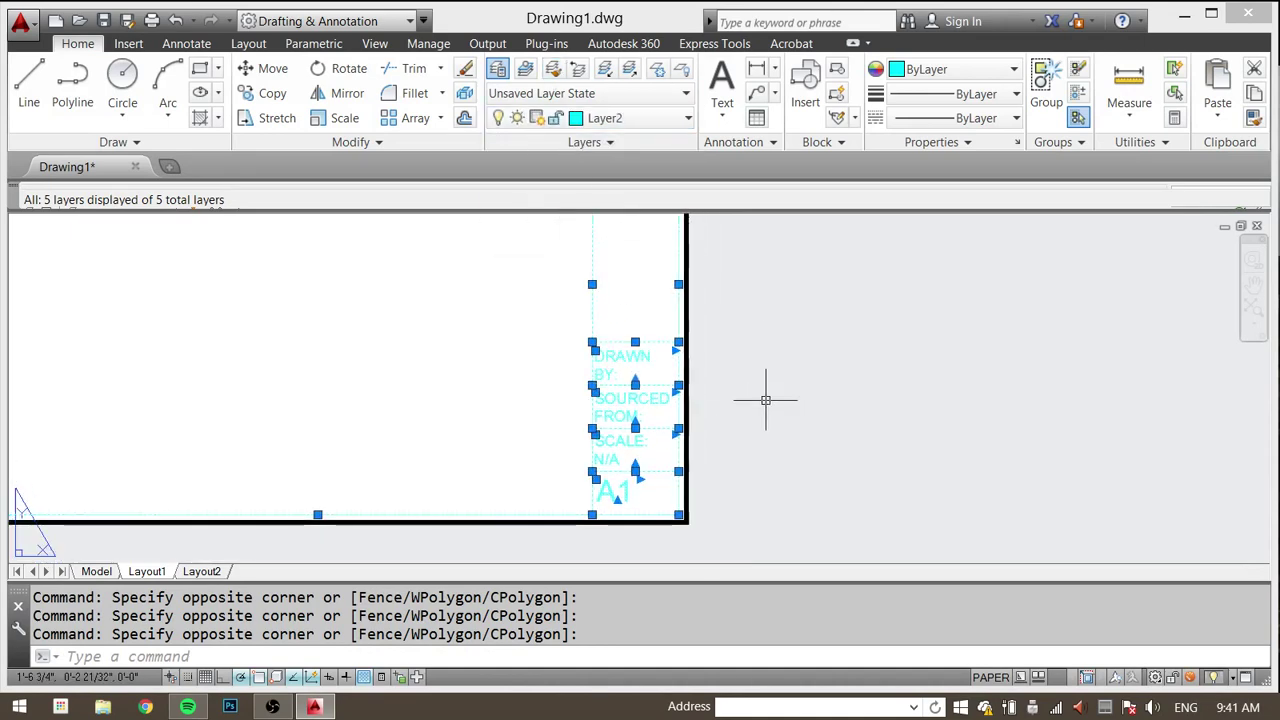
click(777, 480)
key(Escape)
key(Escape)
key(Escape)
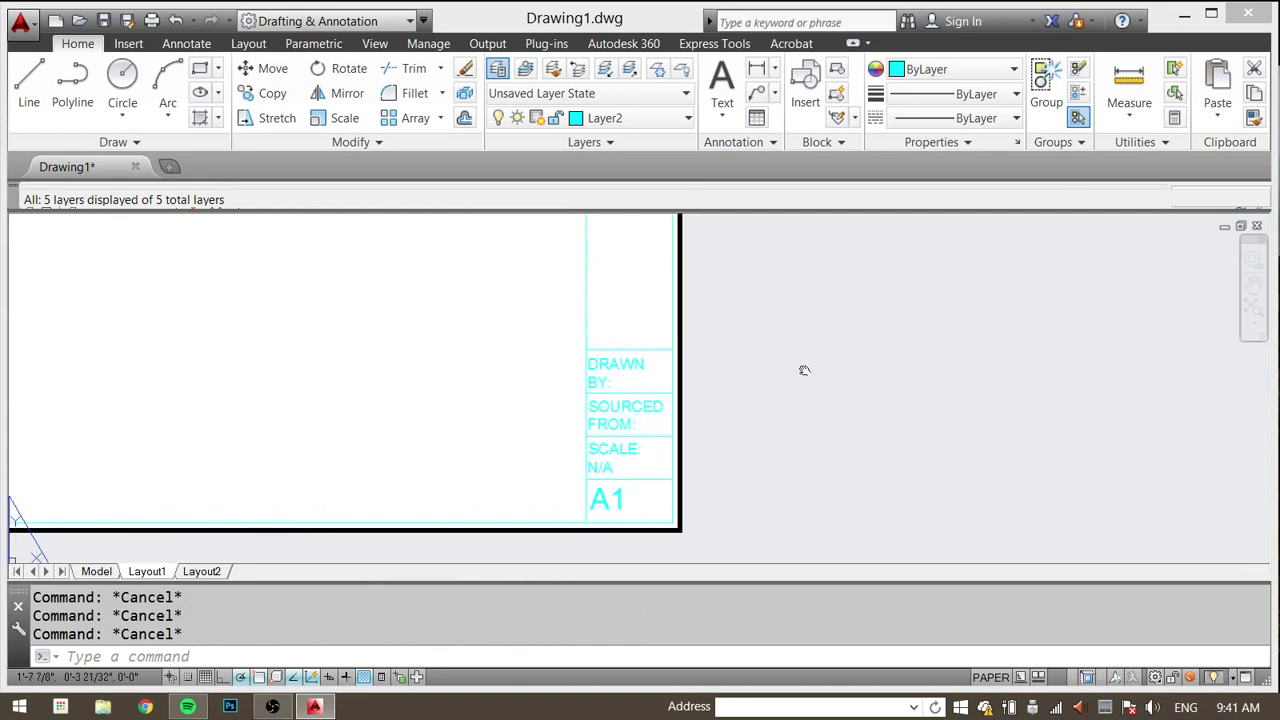
Step: Offset the border's right vertical line 1" inward through the title block and end the command
middle_drag(803, 368, 777, 400)
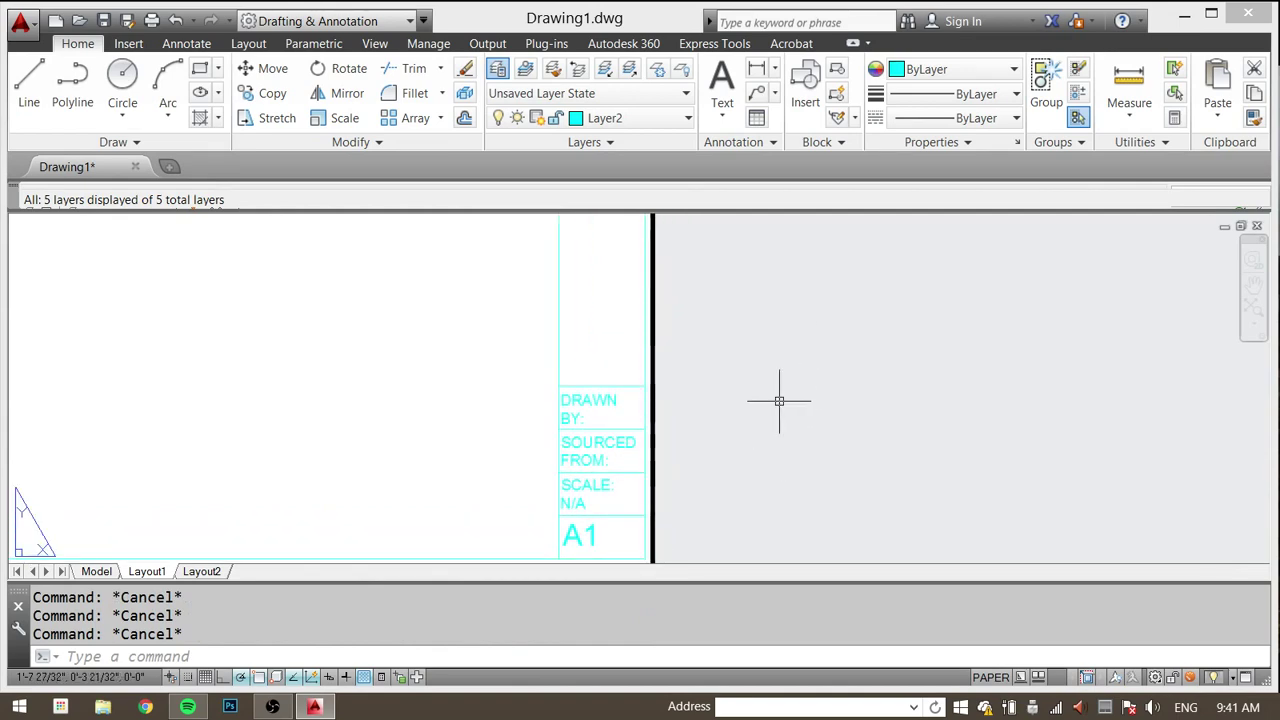
text(OFFSET)
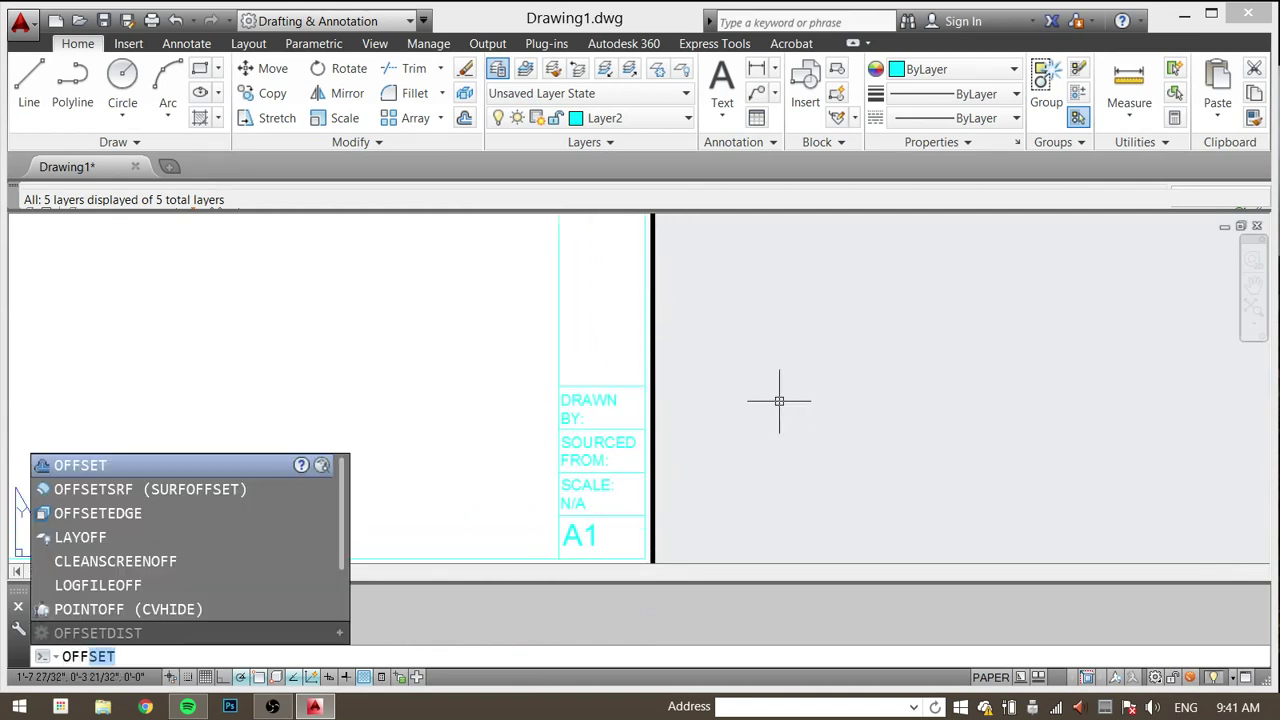
key(Return)
middle_drag(606, 546, 621, 440)
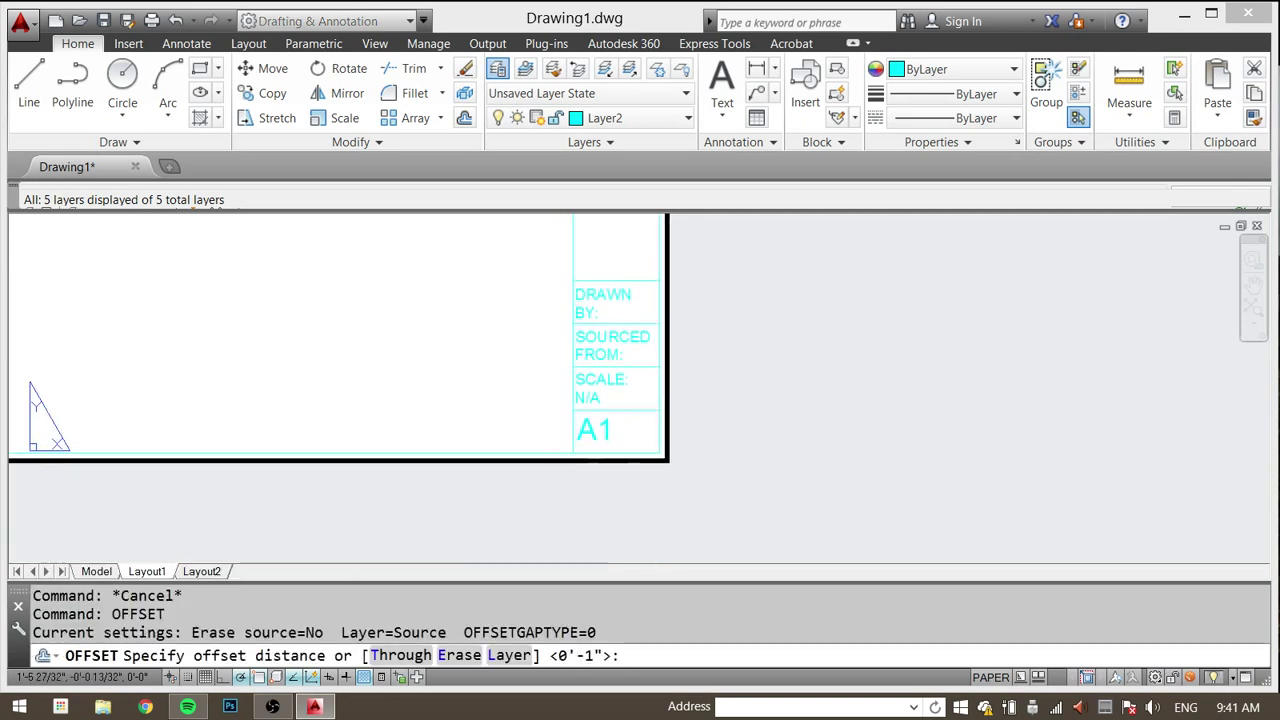
scroll(677, 439, up, 2)
key(Return)
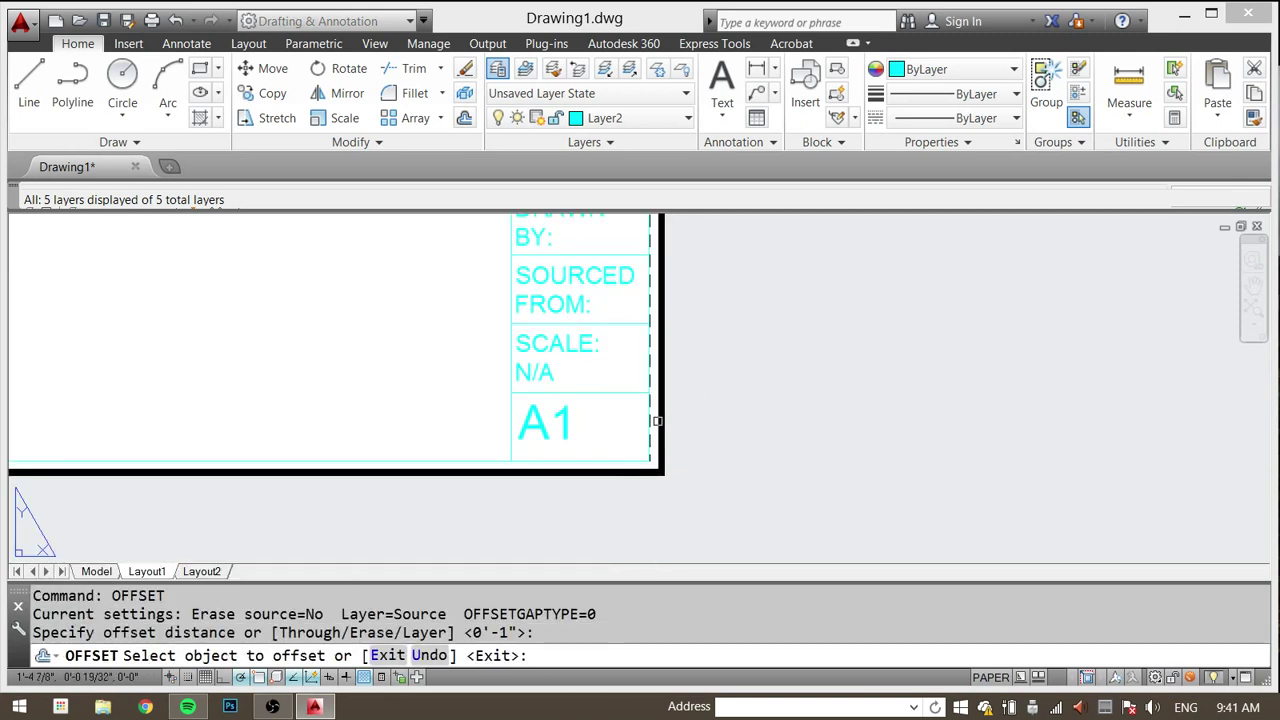
click(651, 421)
click(620, 432)
key(Escape)
key(Escape)
Step: Trim the offset line at the divider above A1 so it only splits the A1 cell
text(TR)
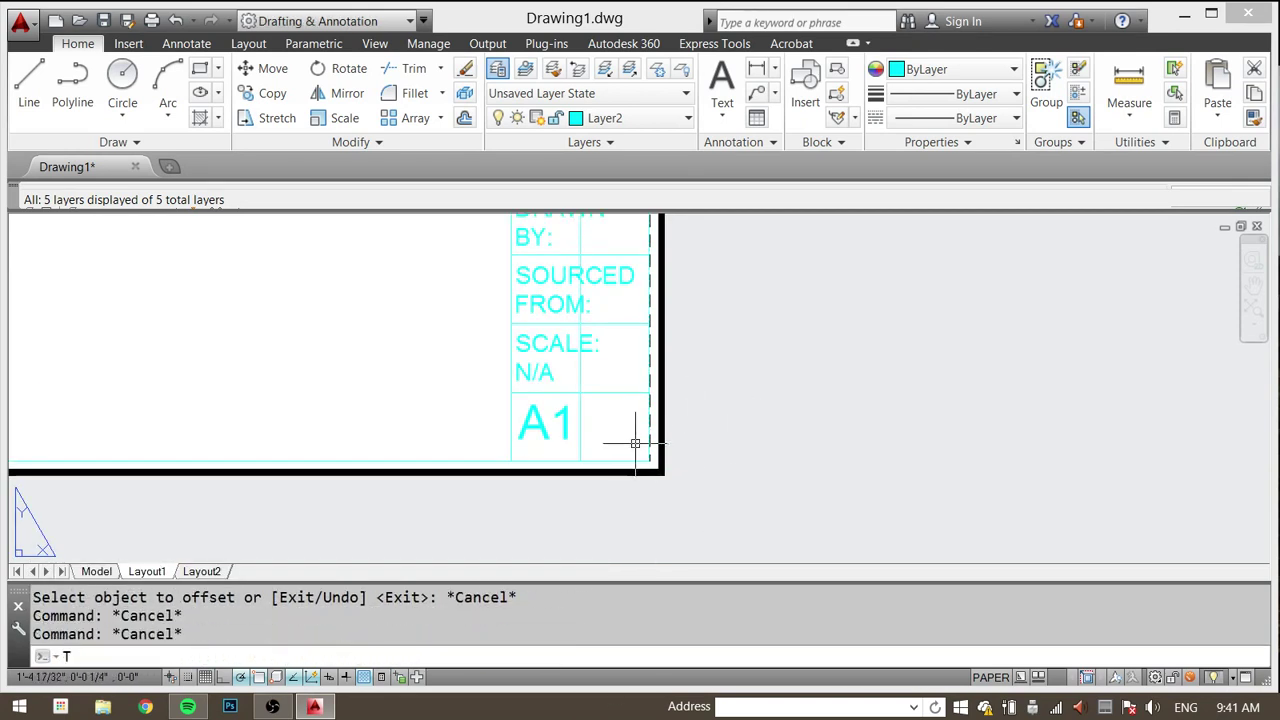
key(Return)
click(618, 416)
click(570, 368)
key(Return)
click(600, 378)
click(570, 366)
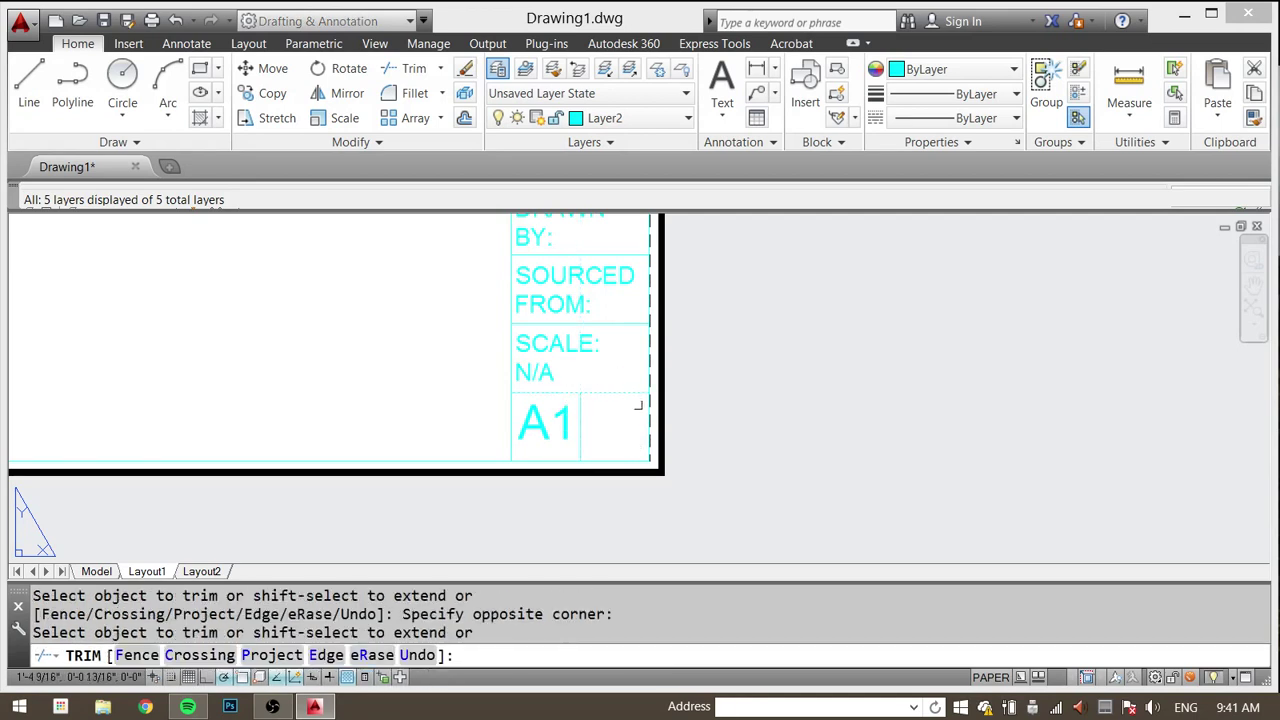
key(Escape)
key(Escape)
key(Escape)
key(Escape)
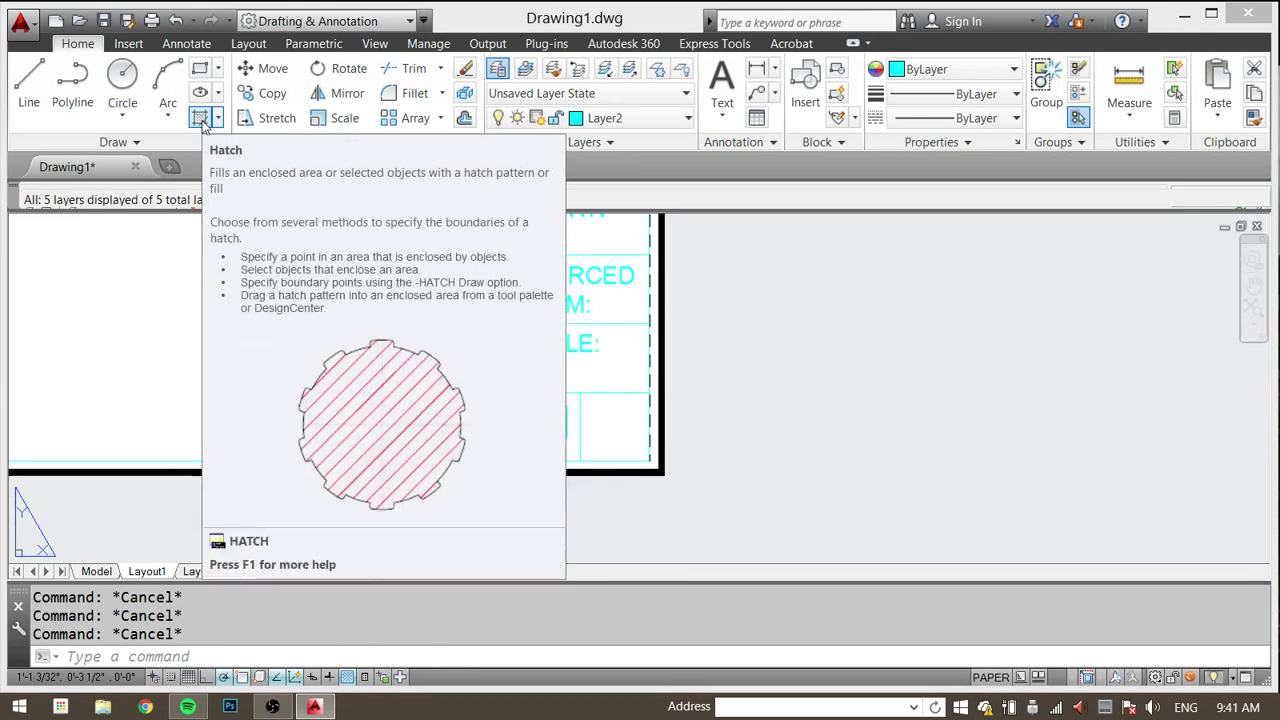
Step: Fill the empty half of the cell beside the A1 text with a SOLID hatch in the current colour
click(217, 118)
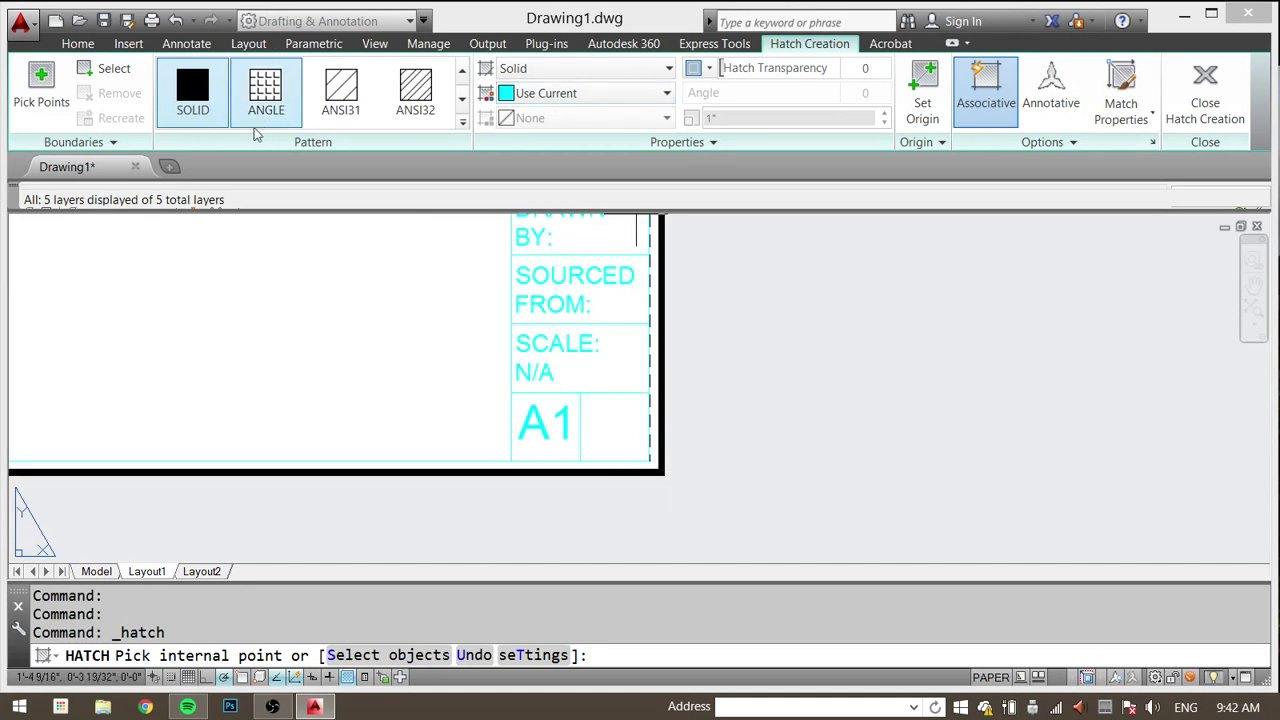
click(601, 414)
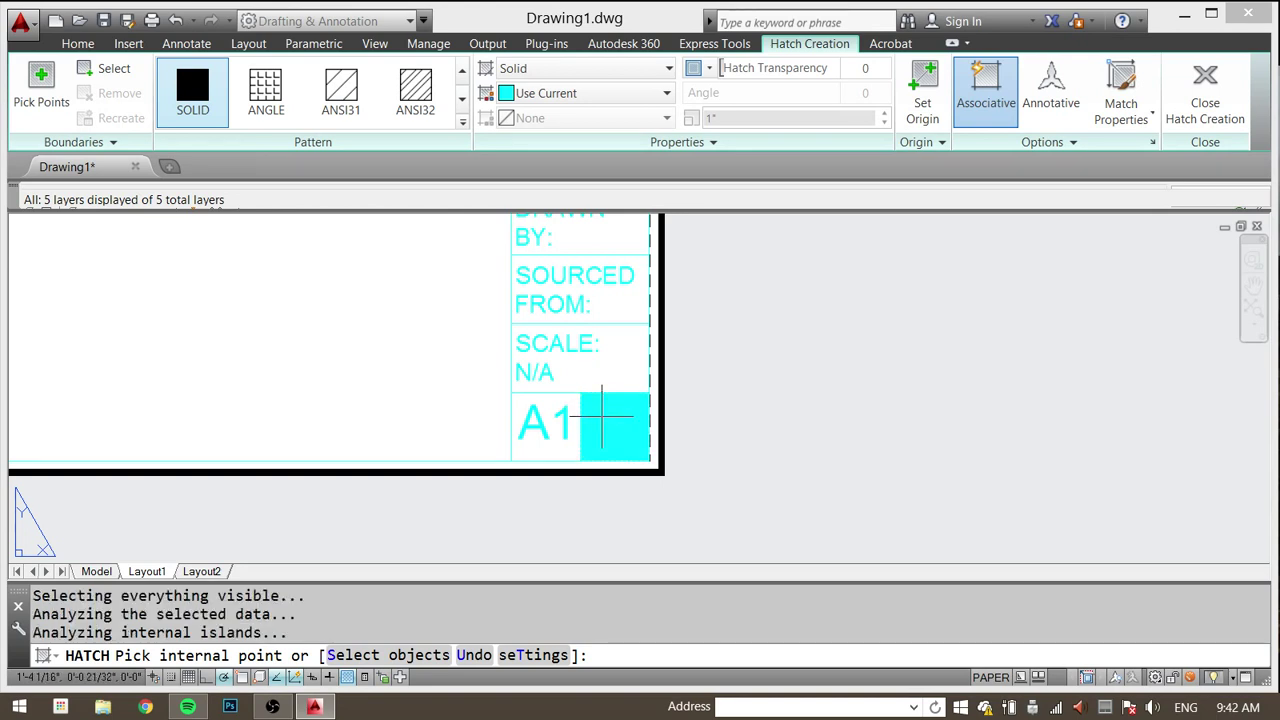
key(Return)
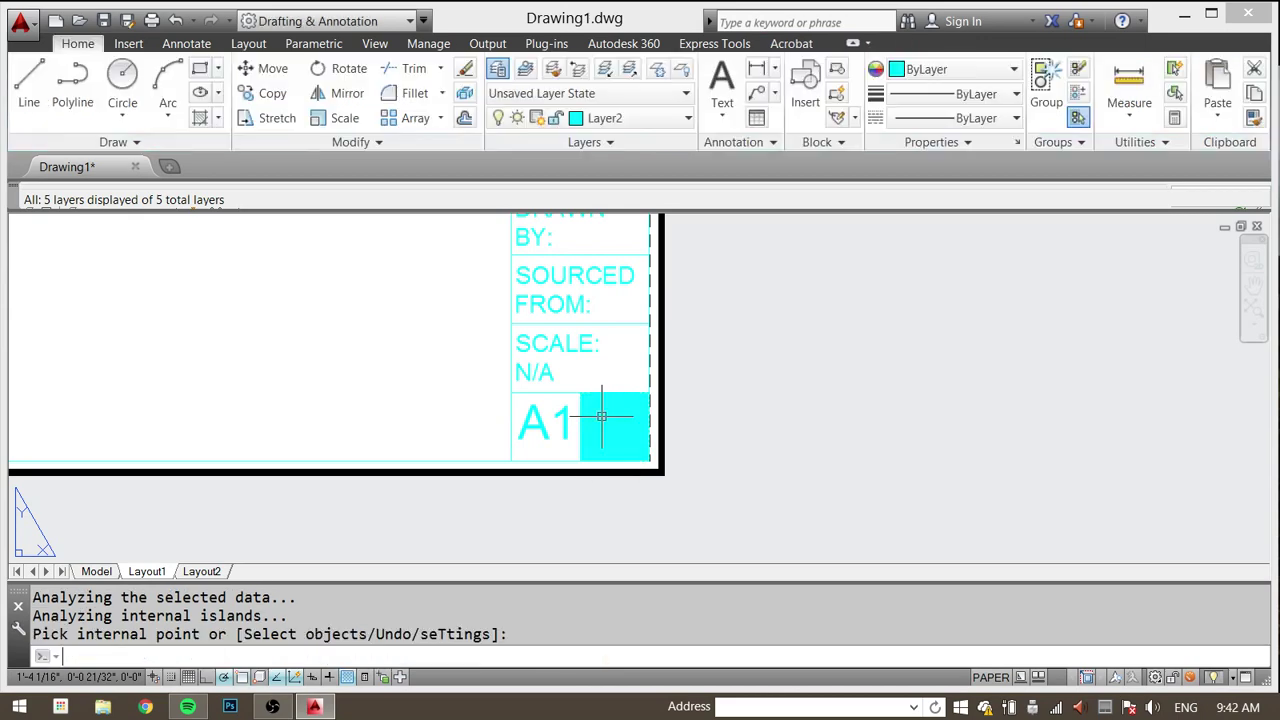
scroll(800, 500, down, 3)
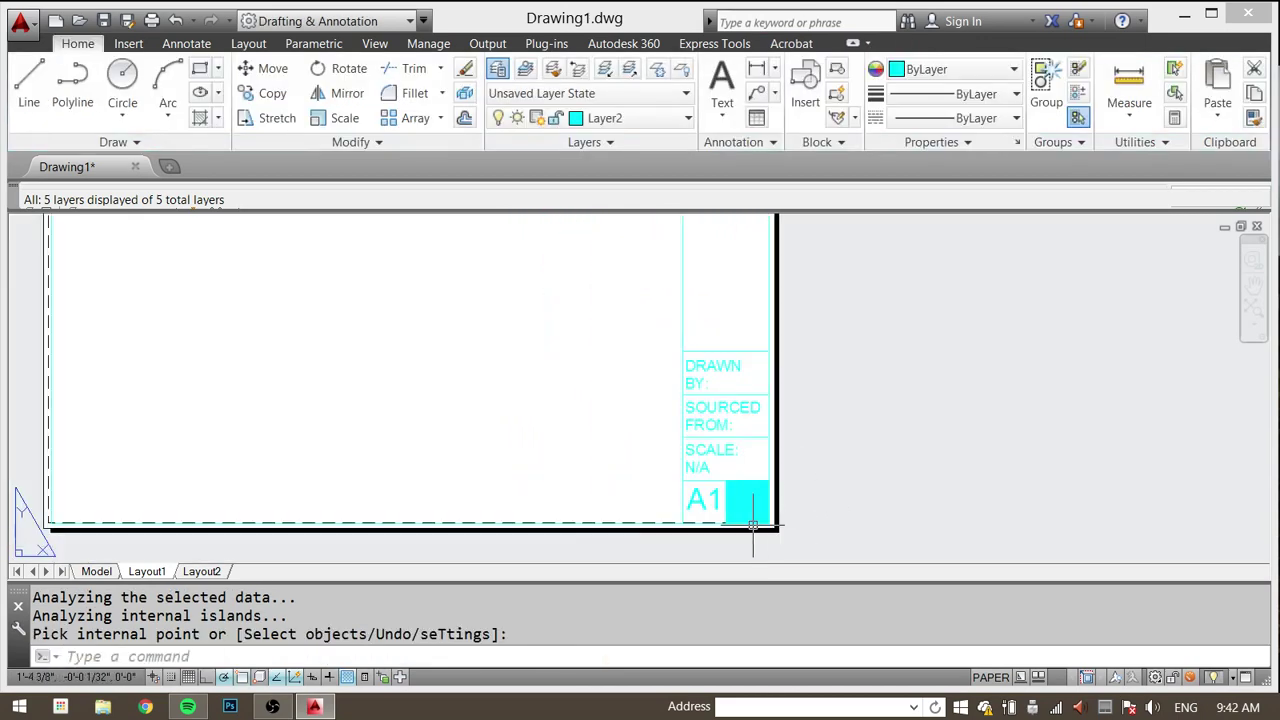
middle_drag(703, 515, 749, 509)
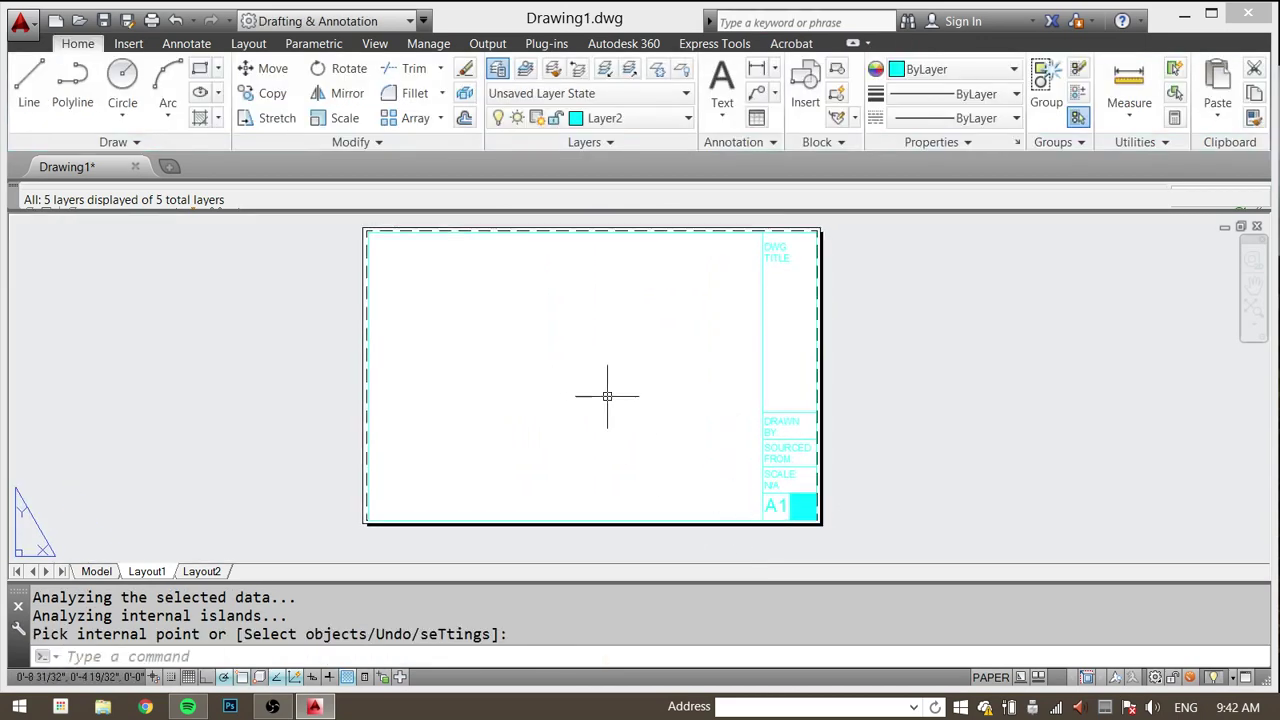
middle_drag(638, 385, 597, 368)
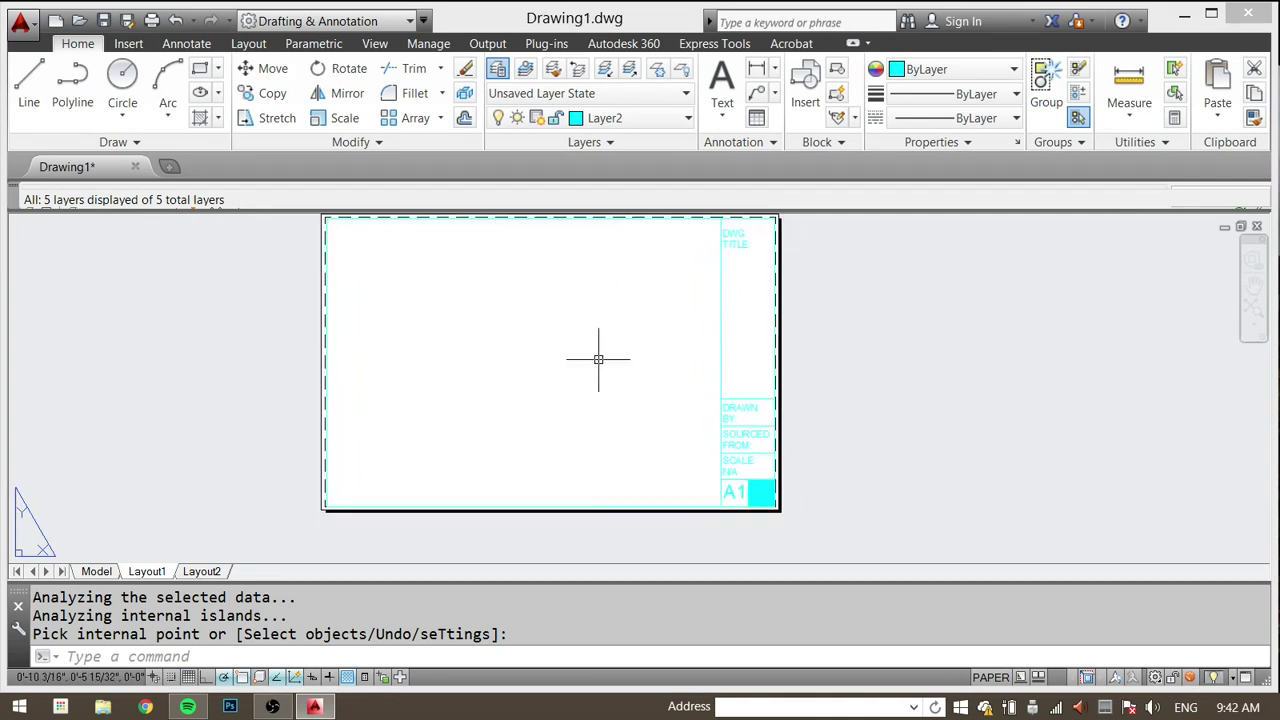
scroll(766, 466, up, 2)
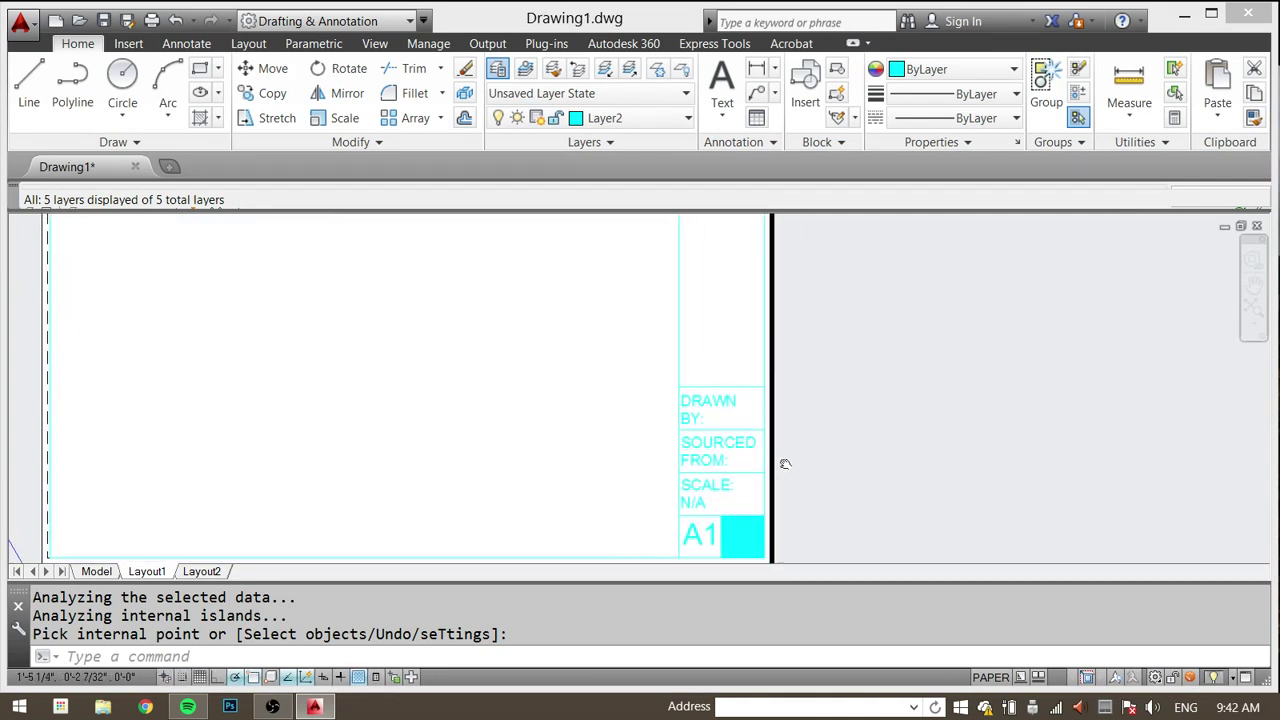
scroll(757, 461, down, 2)
middle_drag(757, 461, 811, 466)
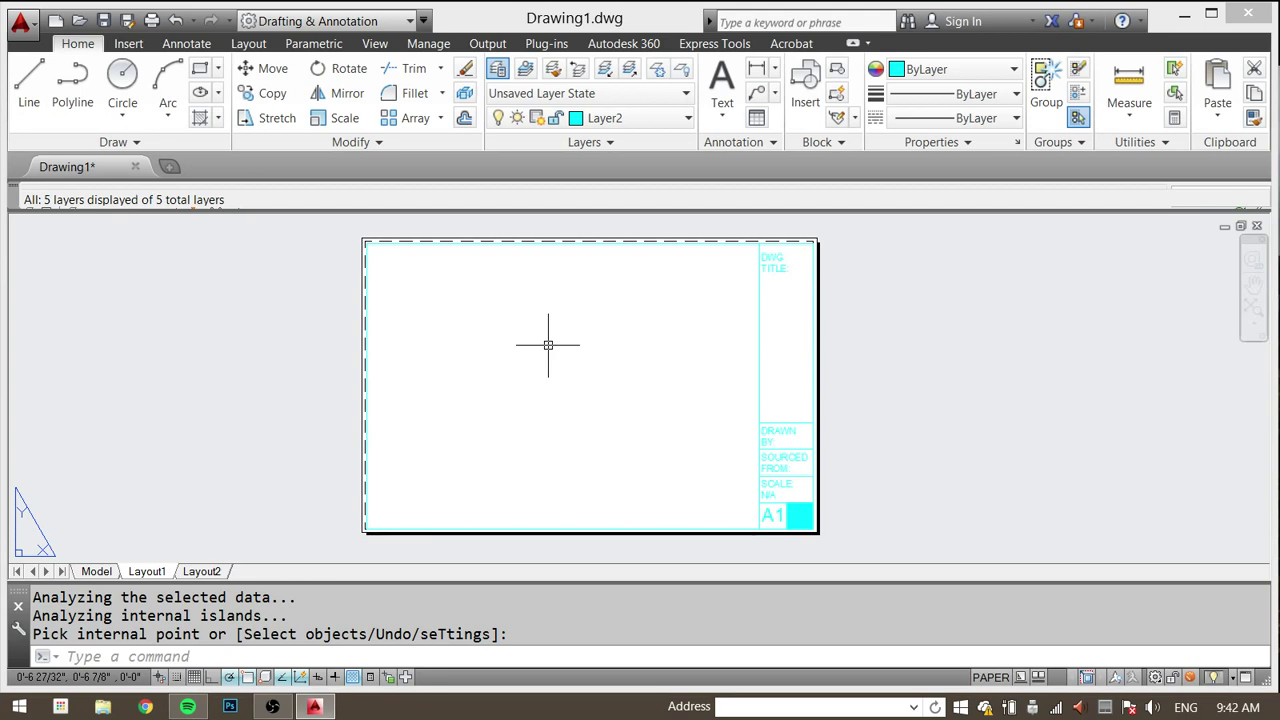
Step: Switch from the Layout1 sheet to model space and bring the area around the origin into view
click(88, 574)
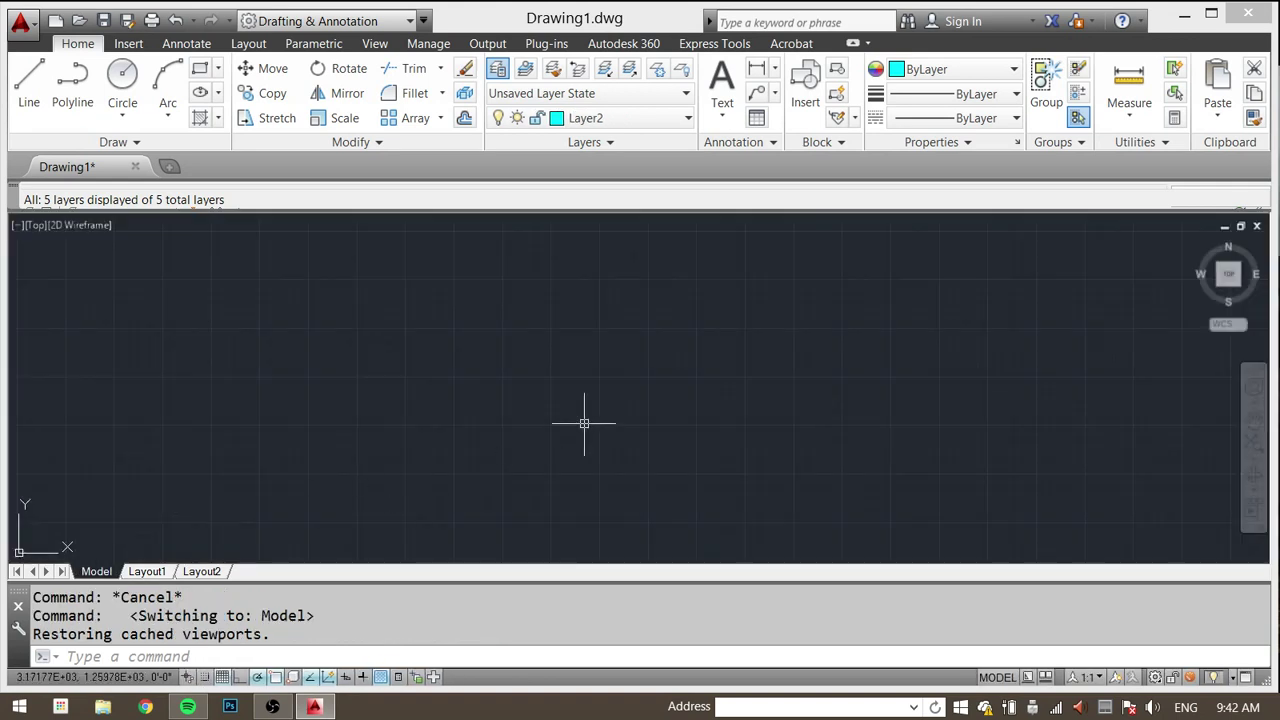
scroll(588, 402, down, 3)
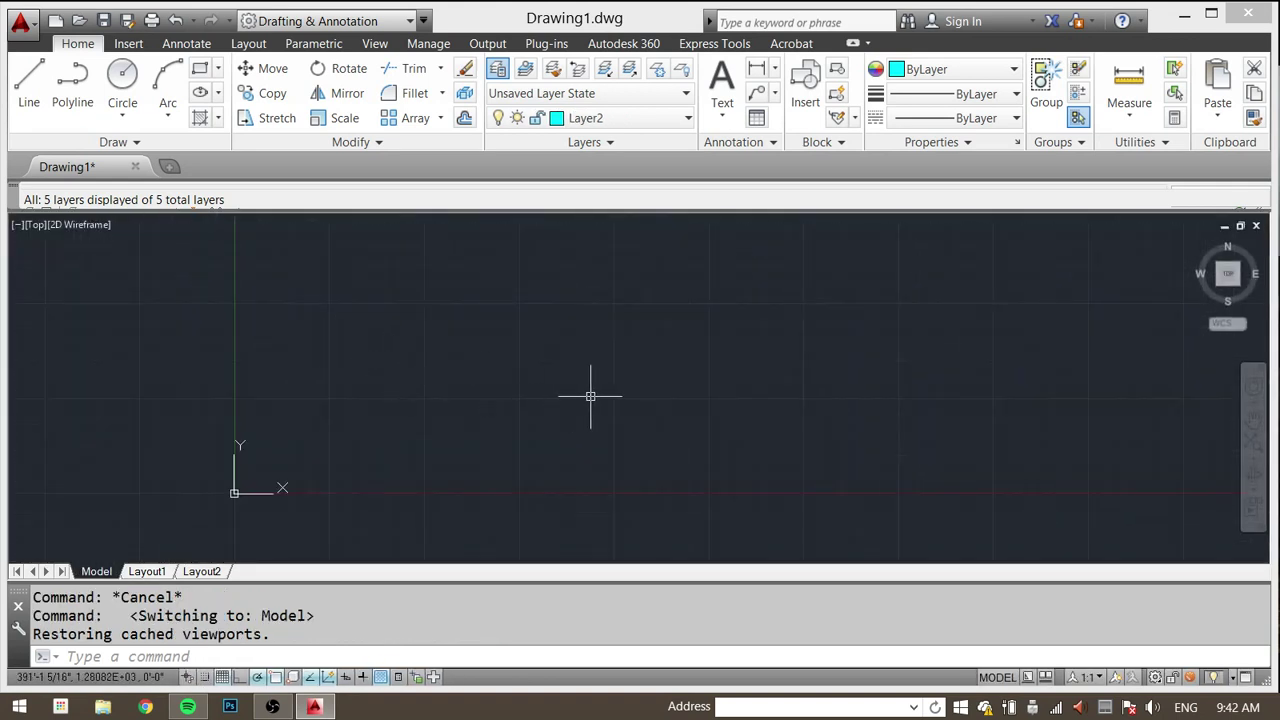
middle_drag(590, 396, 586, 414)
middle_drag(591, 354, 578, 373)
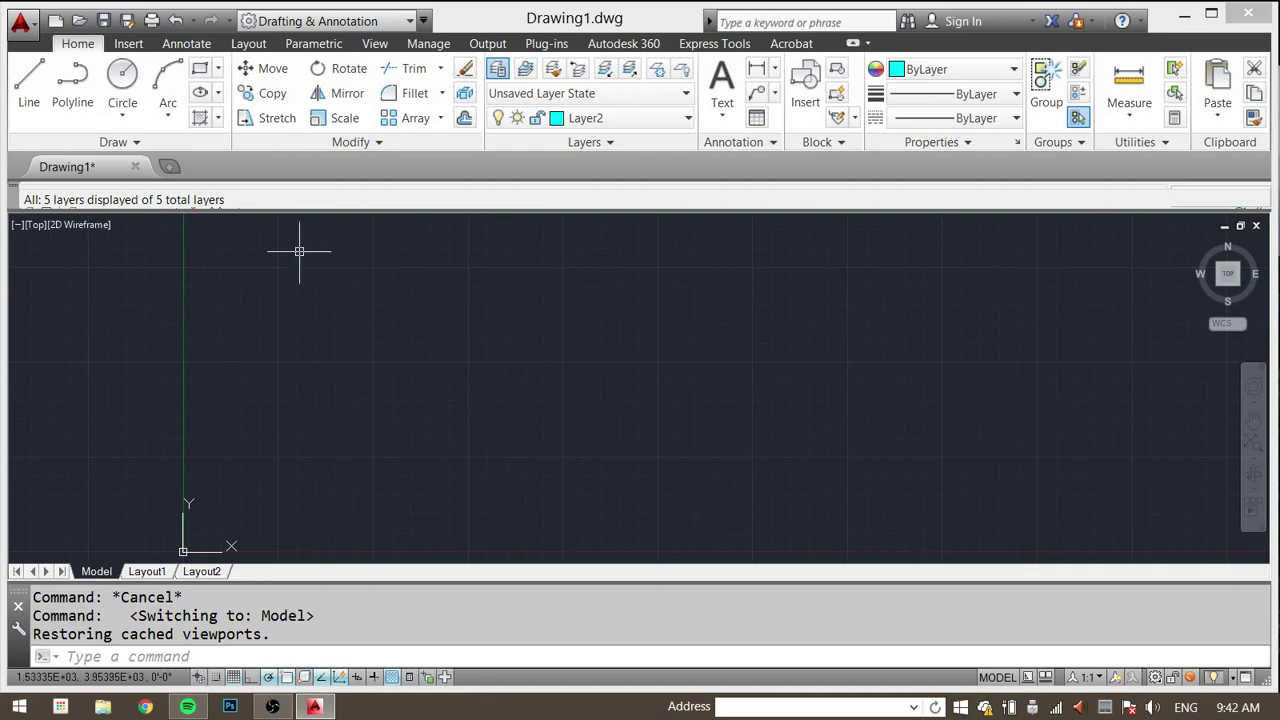
Step: Draw a 10' line straight down in the empty area of model space and end the Line command
click(31, 90)
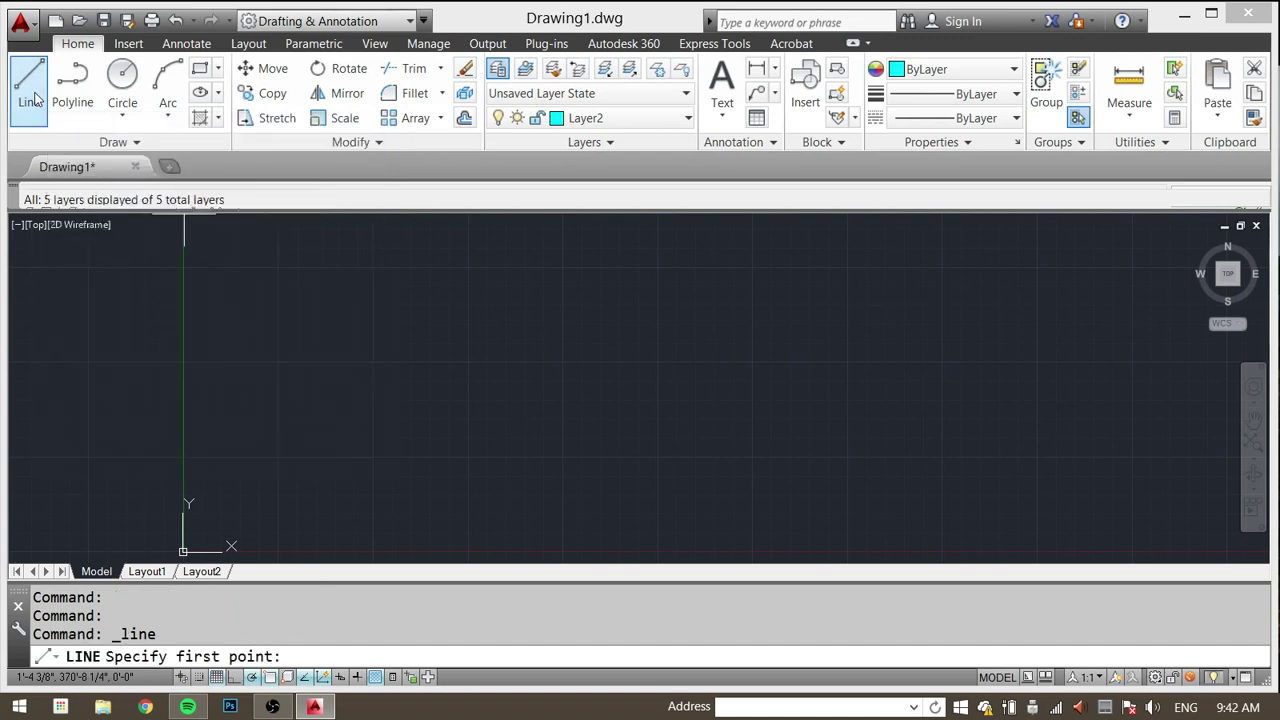
click(892, 281)
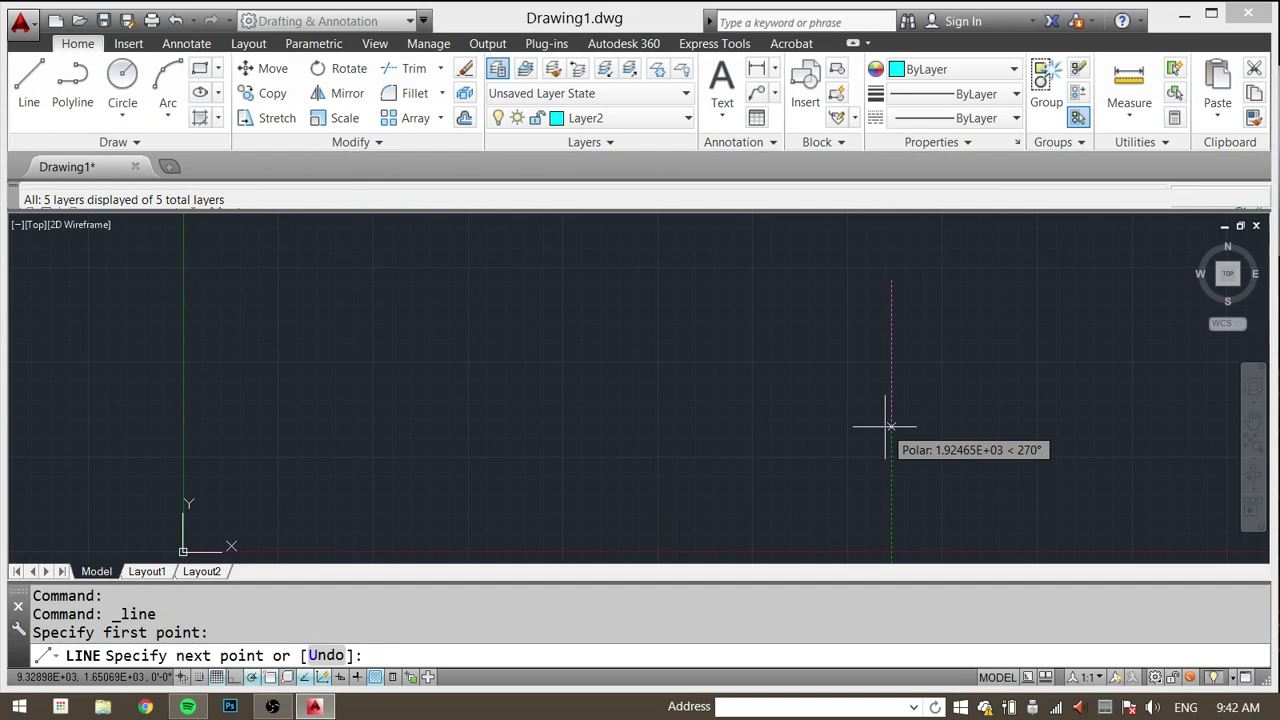
text(10')
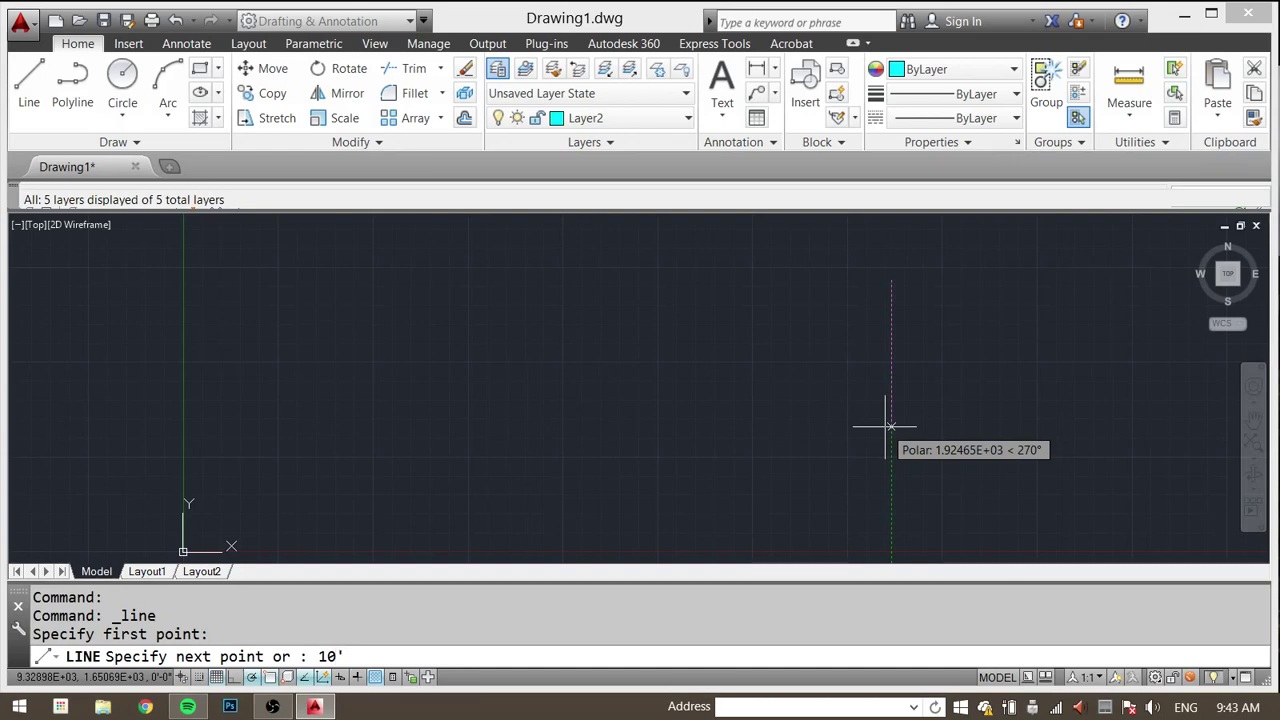
key(Return)
scroll(900, 280, down, 3)
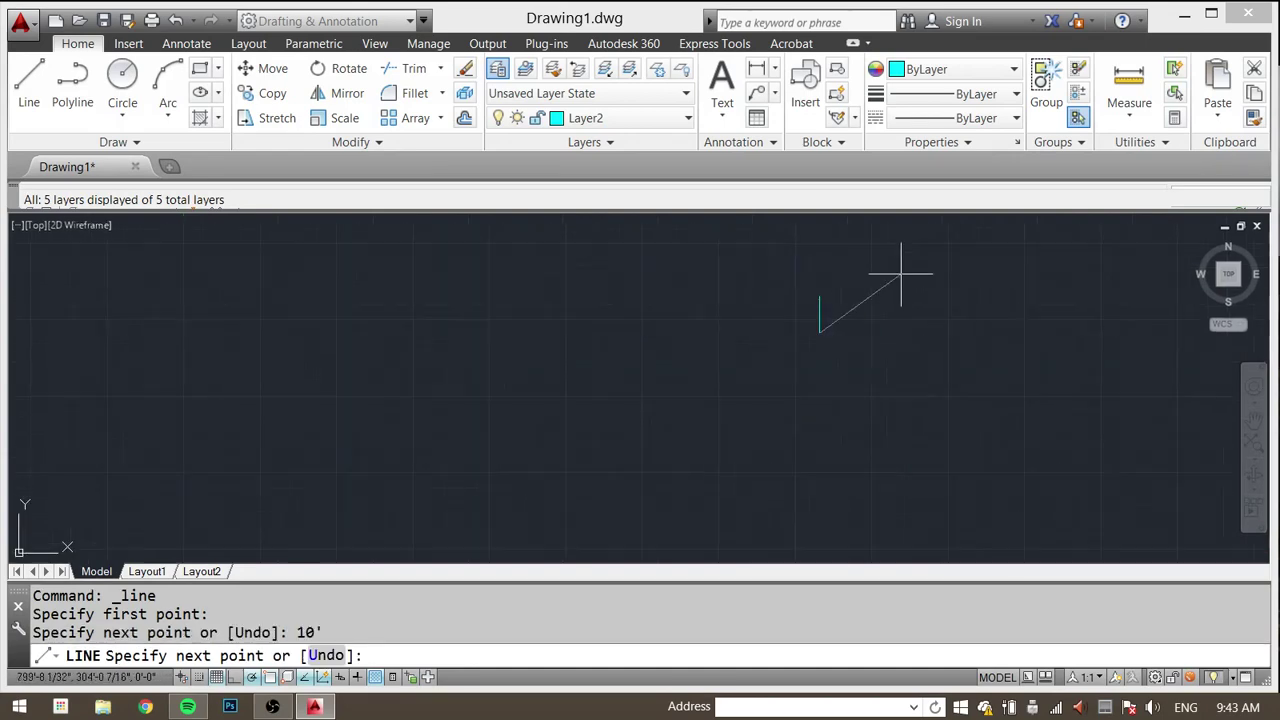
scroll(840, 310, up, 2)
middle_drag(703, 357, 646, 460)
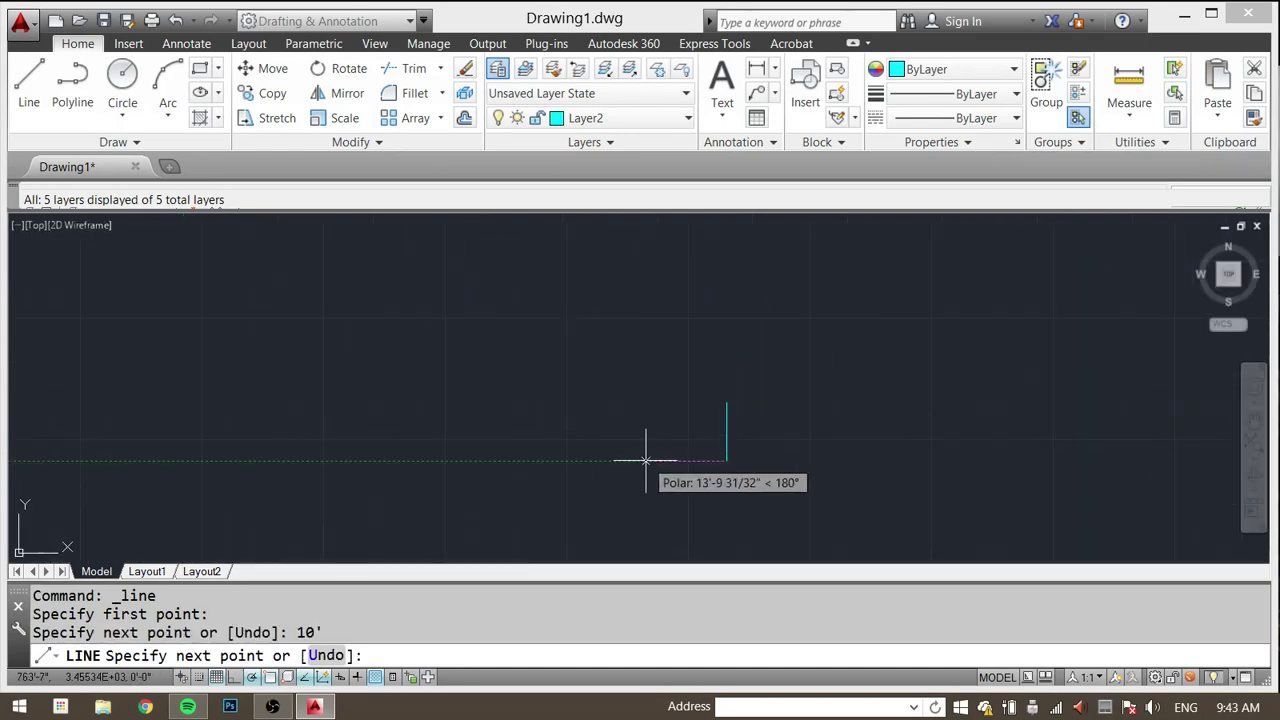
scroll(787, 457, up, 3)
key(Escape)
key(Escape)
key(Escape)
key(Escape)
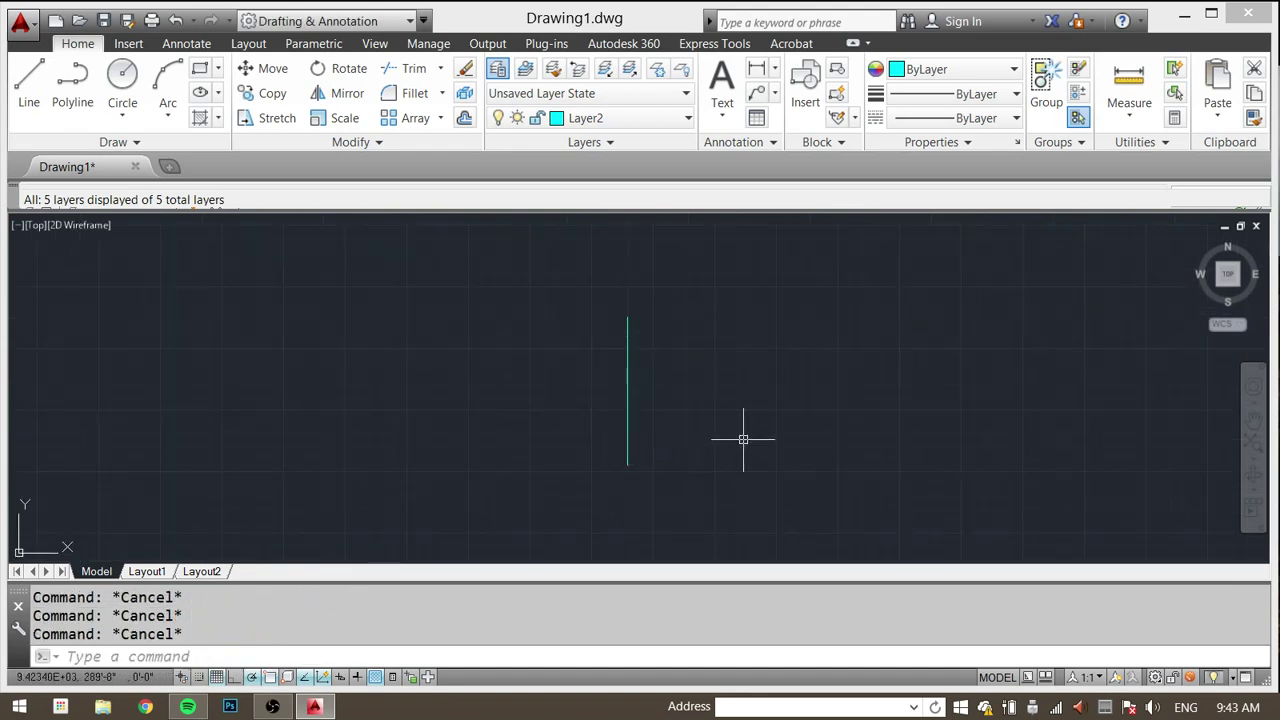
Step: Offset the 10' vertical line 6" to its right and end the Offset command
text(OFFSET)
key(Return)
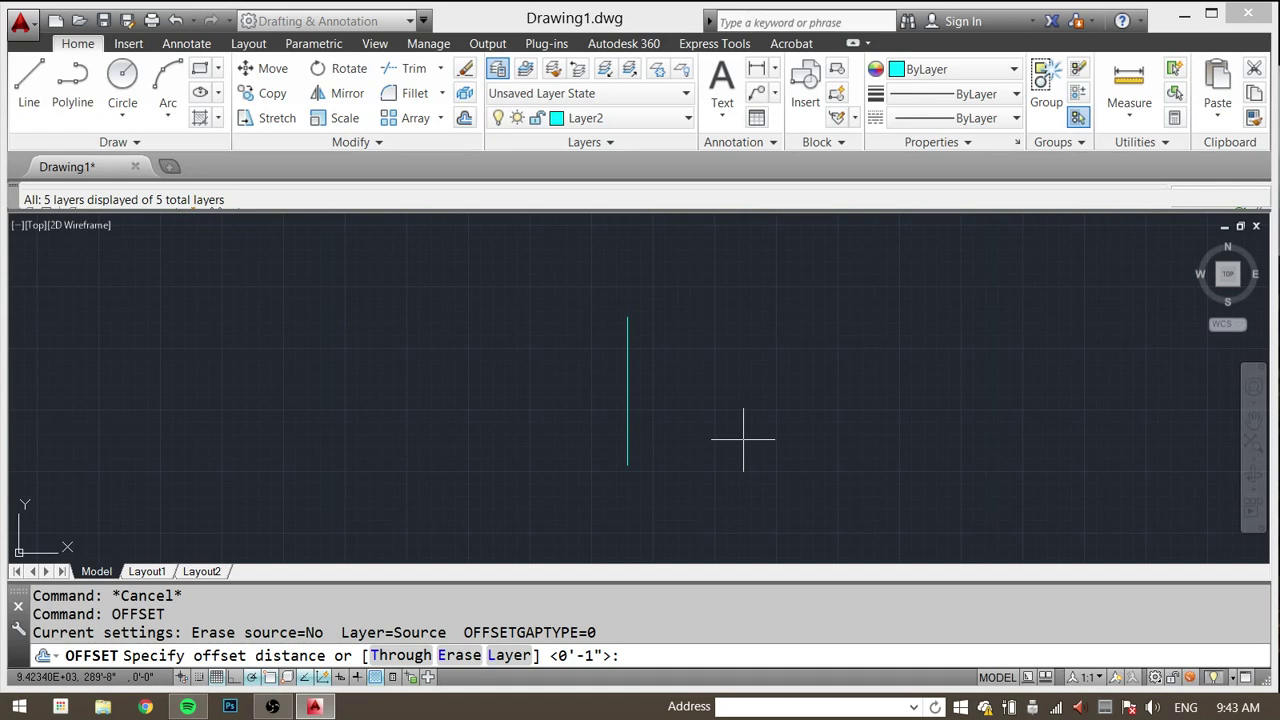
text(6)
key(Return)
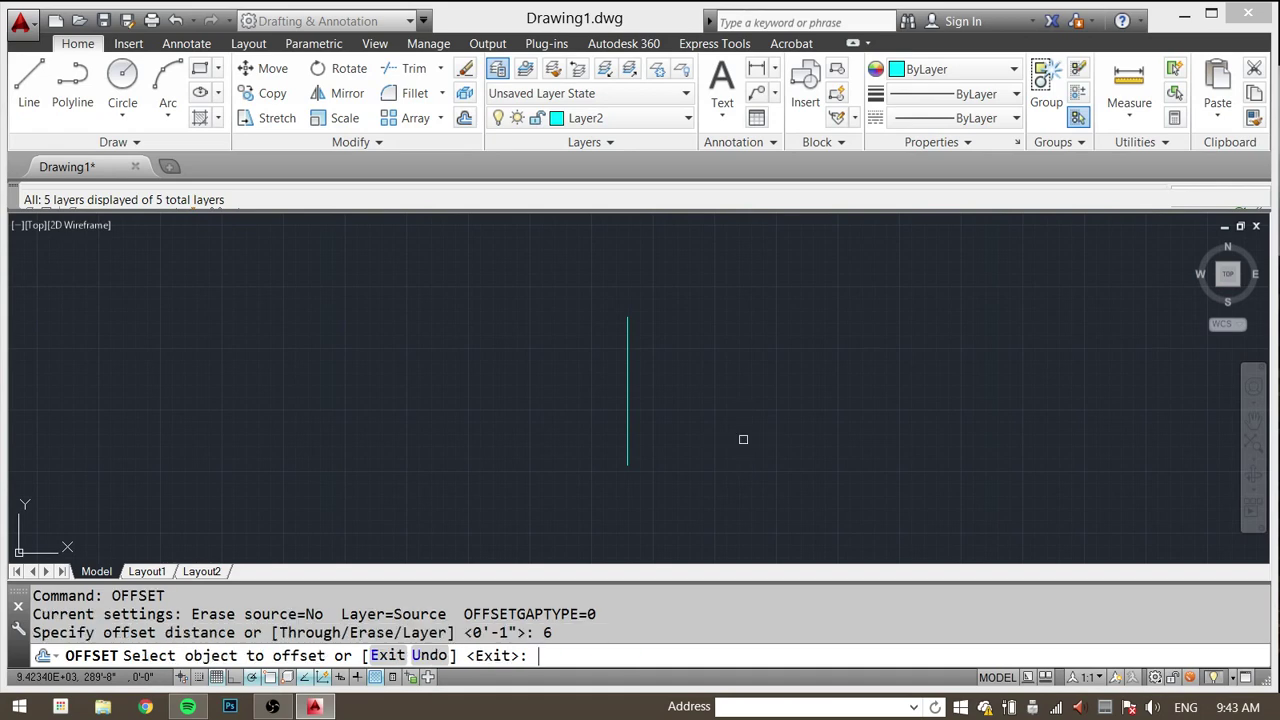
click(629, 371)
click(668, 408)
scroll(704, 523, up, 4)
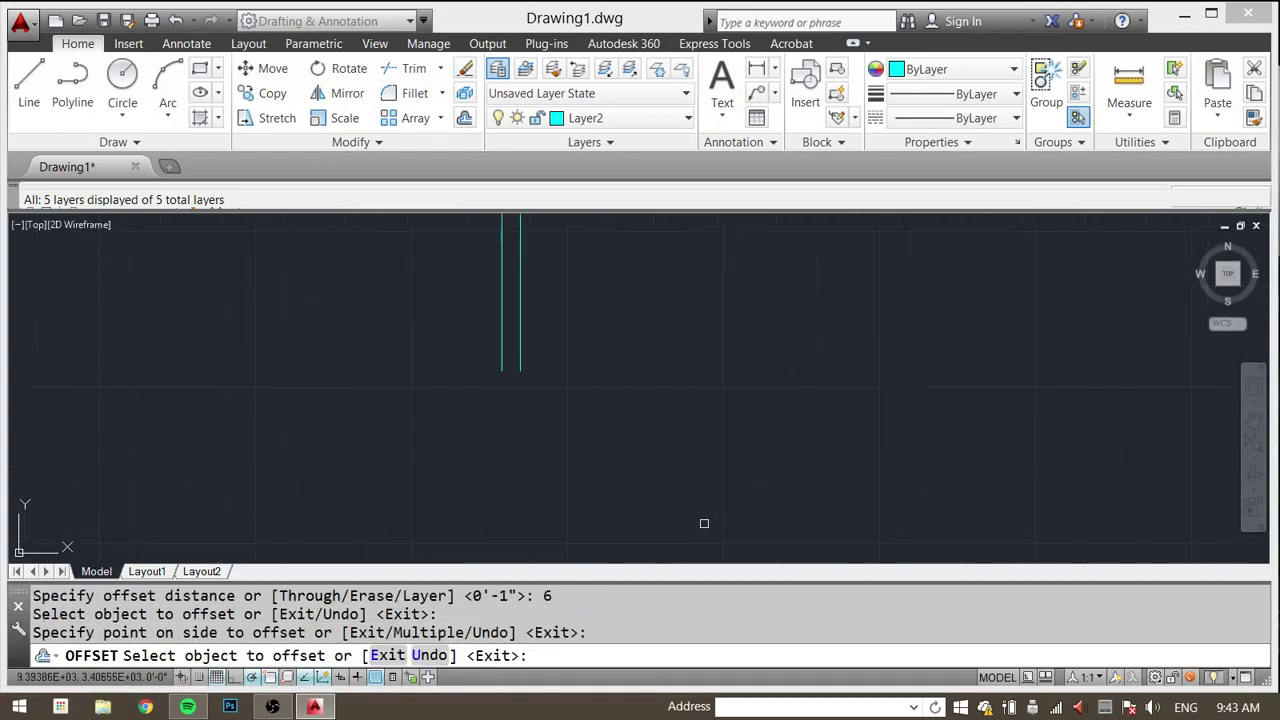
middle_drag(678, 352, 568, 468)
scroll(568, 468, down, 2)
key(Escape)
key(Escape)
key(Escape)
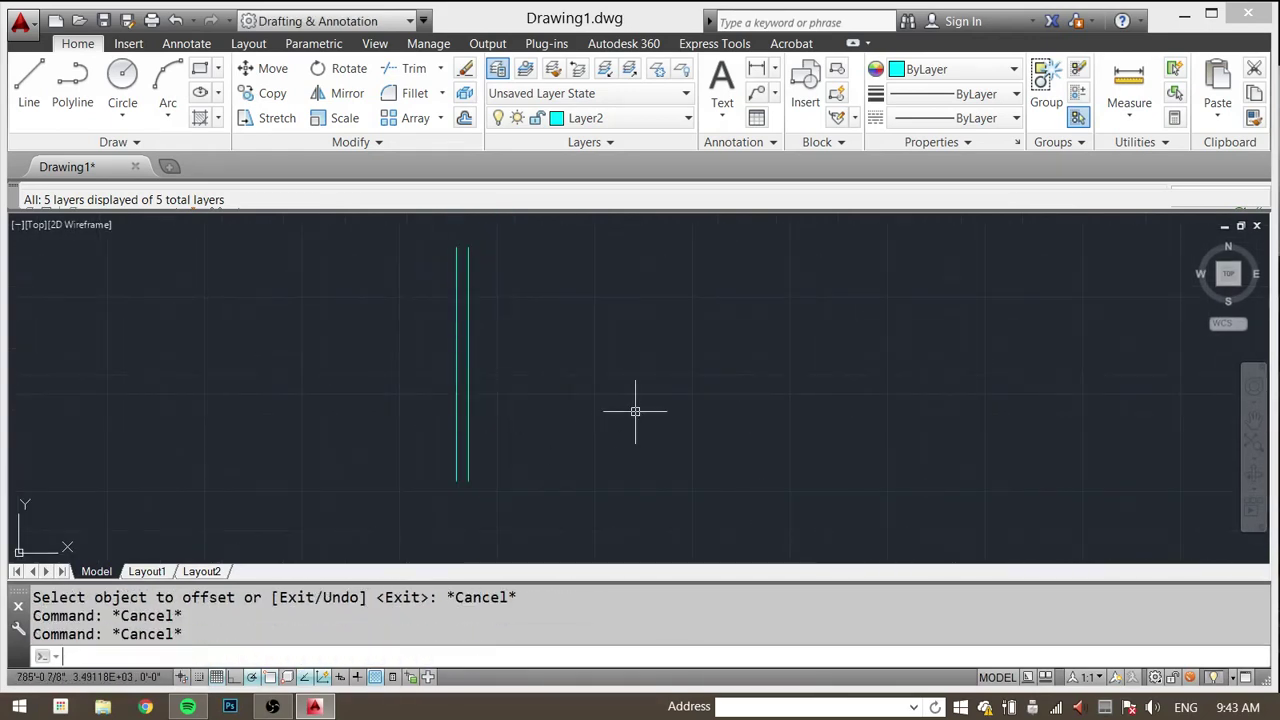
Step: Copy both vertical wall lines 20' horizontally to the right and end the Copy command
text(copy)
key(Return)
click(548, 401)
click(372, 284)
key(Return)
click(565, 385)
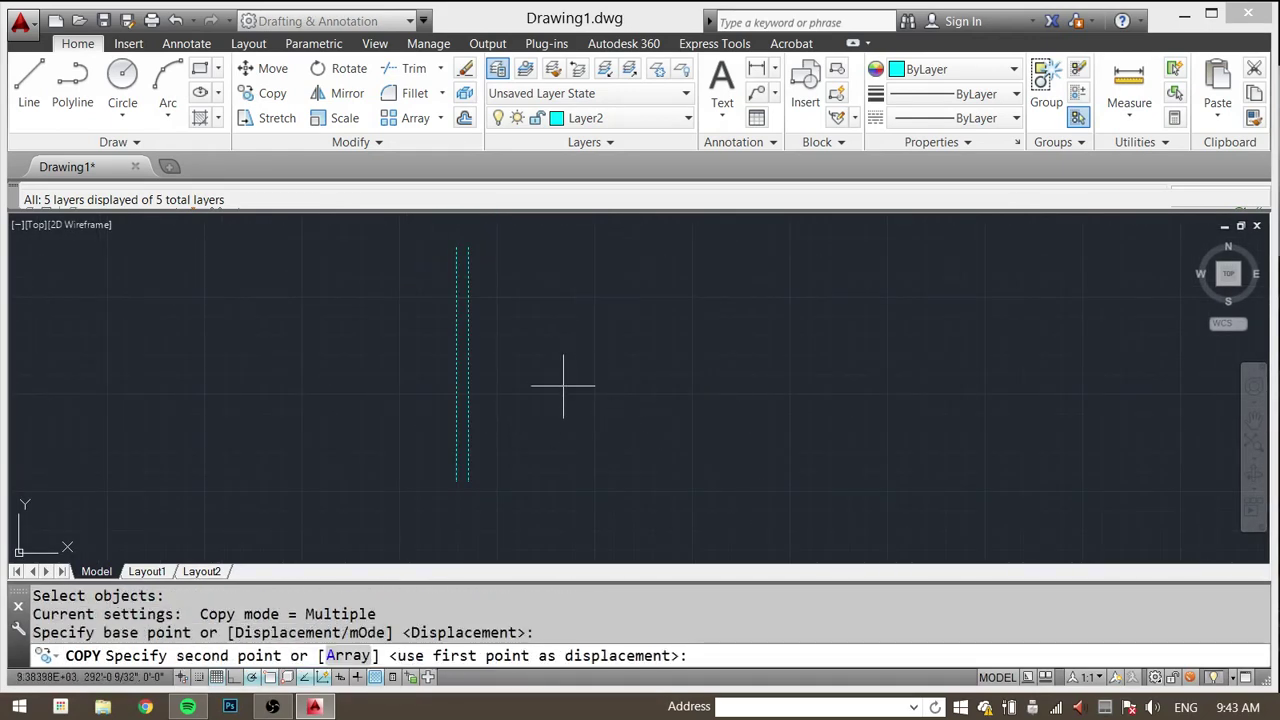
text(20')
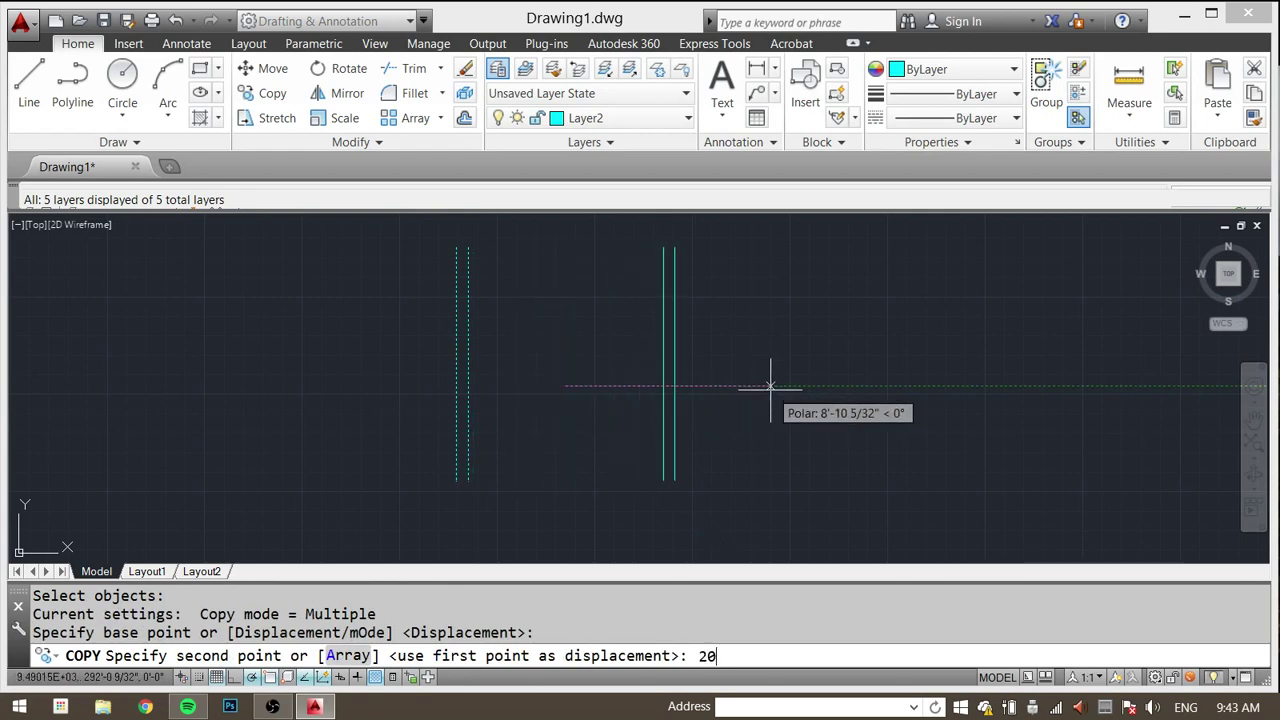
key(Return)
key(Escape)
middle_drag(777, 400, 754, 370)
key(Escape)
key(Escape)
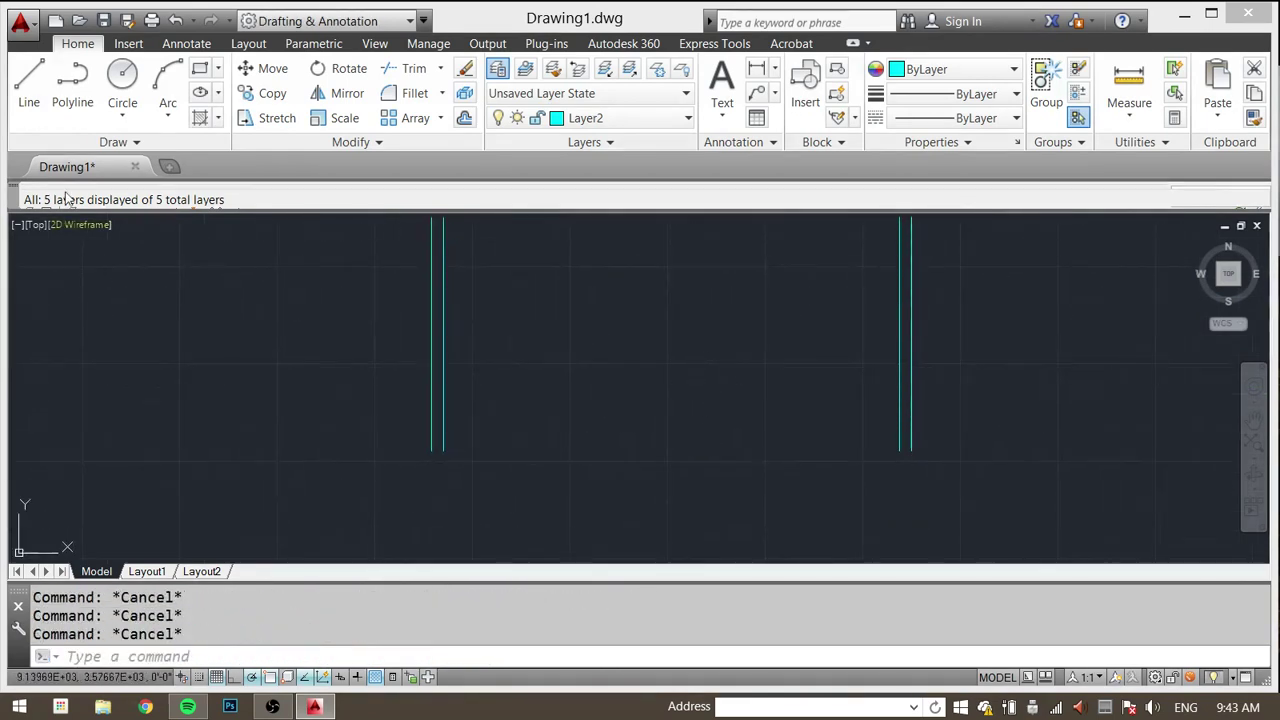
Step: Draw a horizontal line joining the lower ends of the two outermost vertical wall lines
click(29, 85)
click(431, 452)
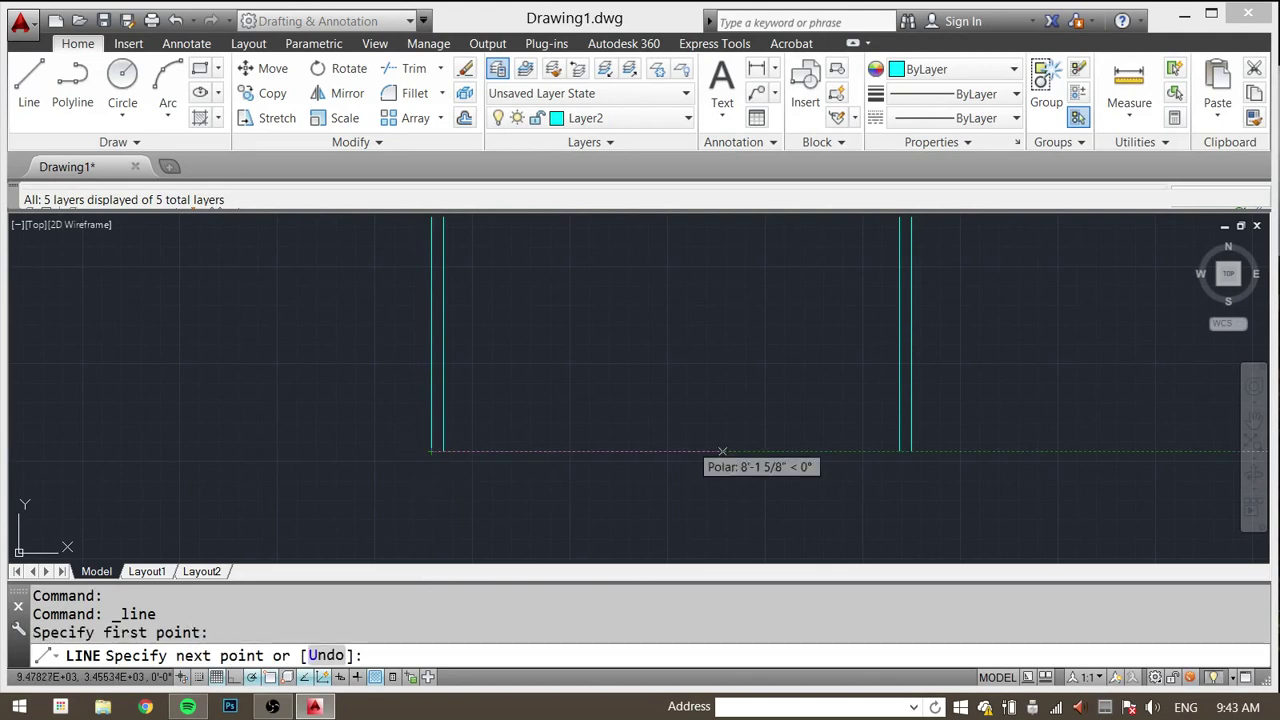
click(910, 451)
key(Escape)
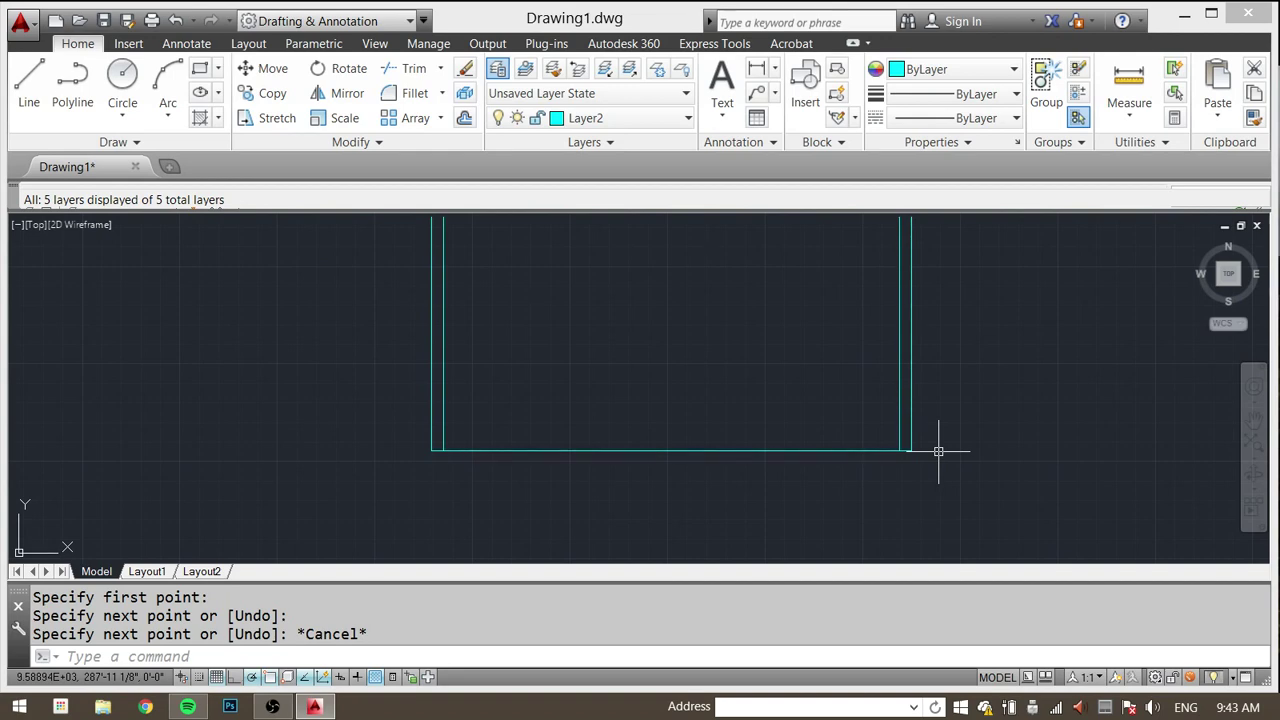
middle_drag(943, 457, 857, 509)
key(Escape)
middle_drag(808, 280, 810, 315)
key(Escape)
key(Escape)
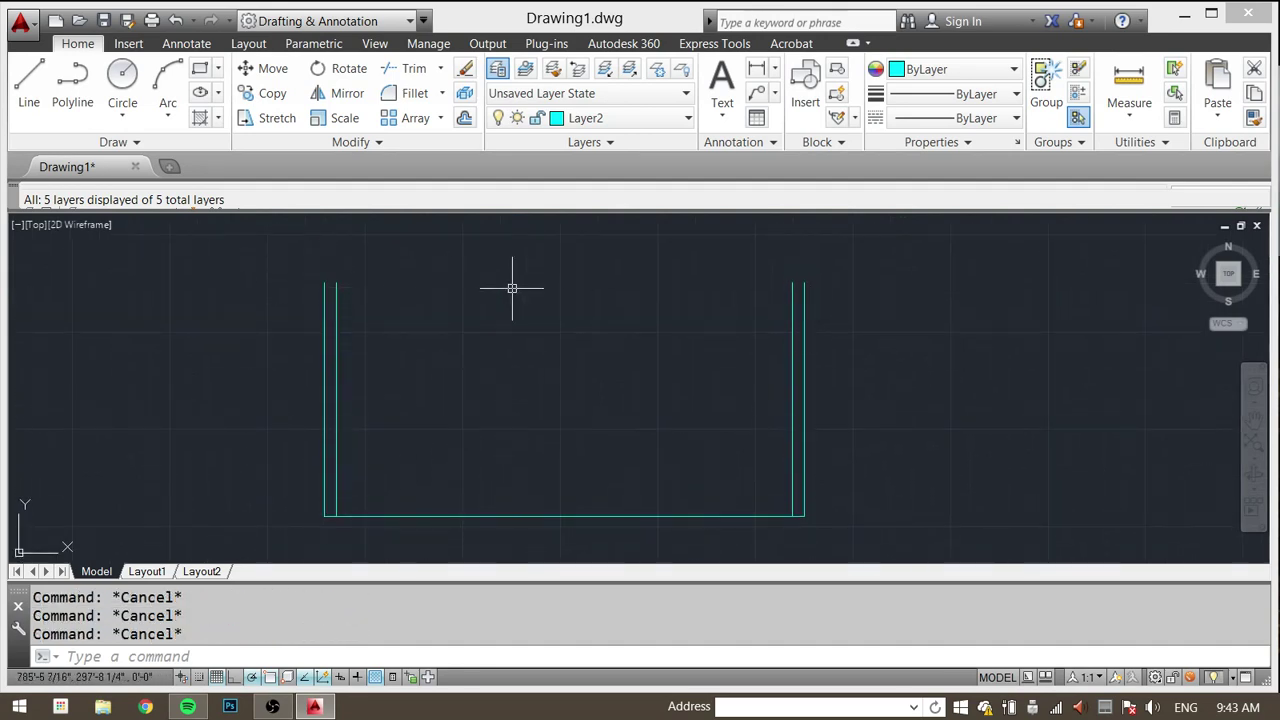
Step: Offset the bottom wall line 6" upward to the inside of the room
text(OF)
key(Return)
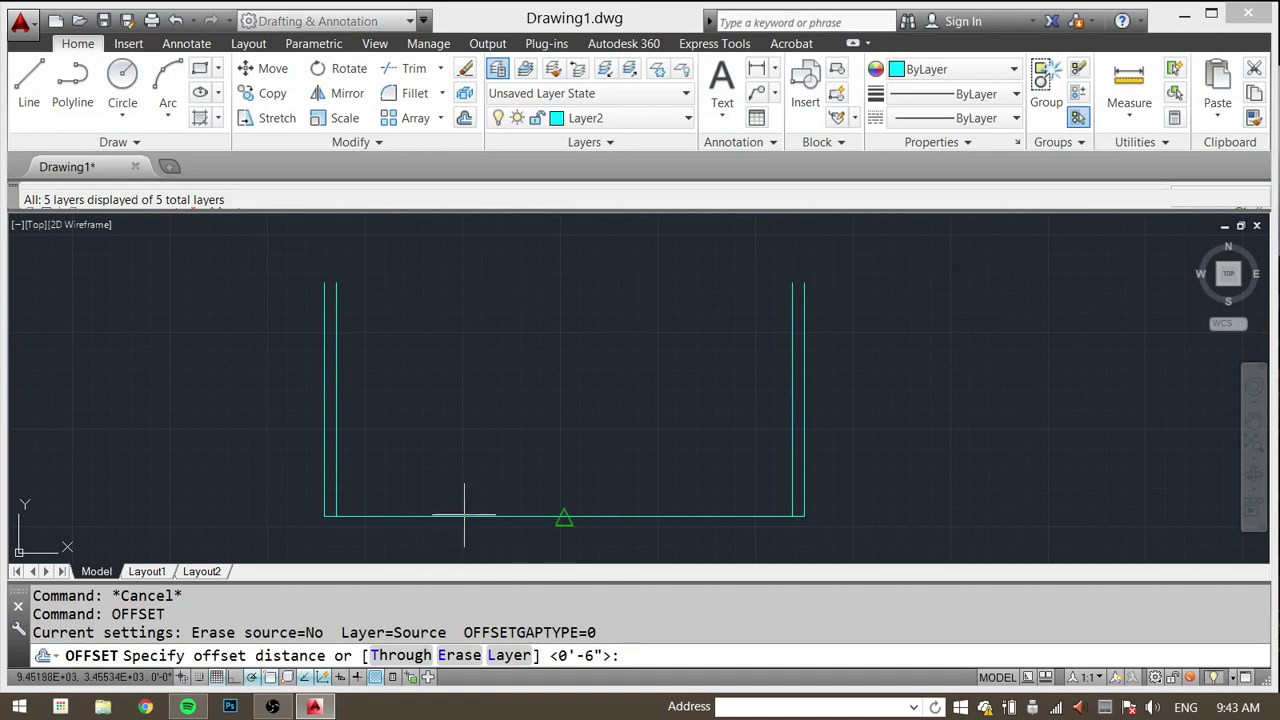
key(Return)
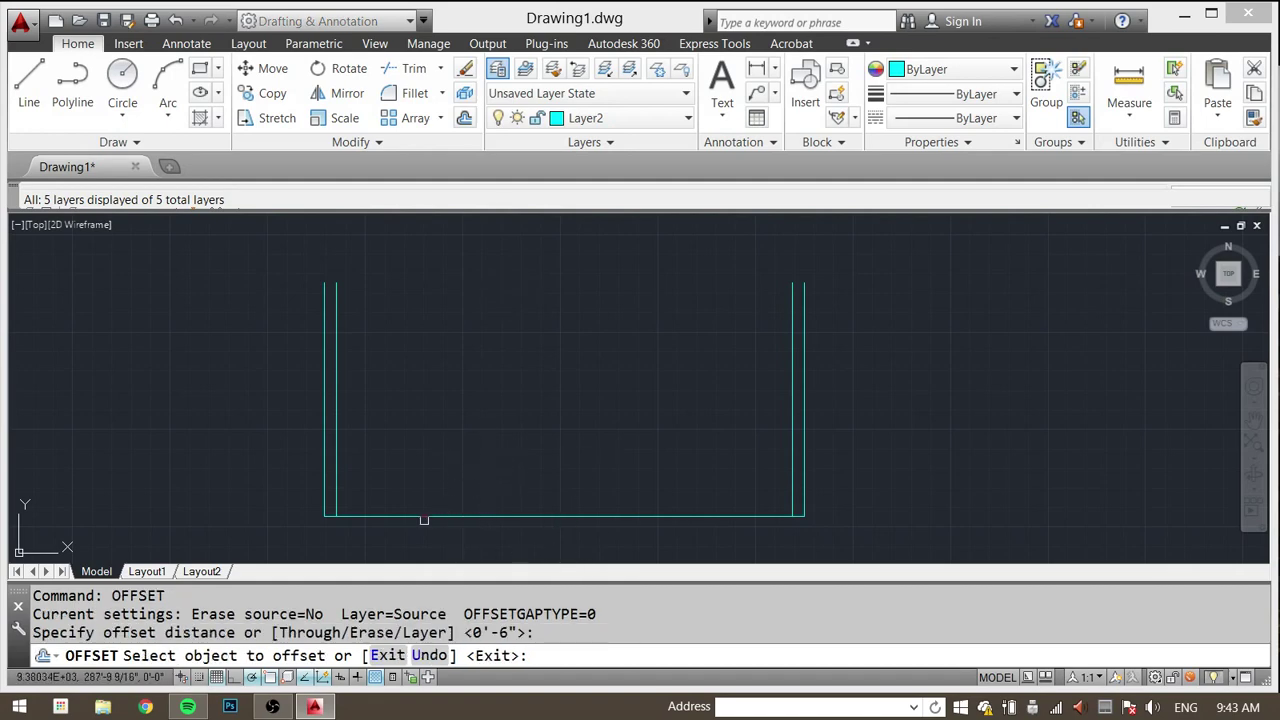
click(424, 517)
click(450, 475)
key(Escape)
key(Escape)
key(Escape)
key(Escape)
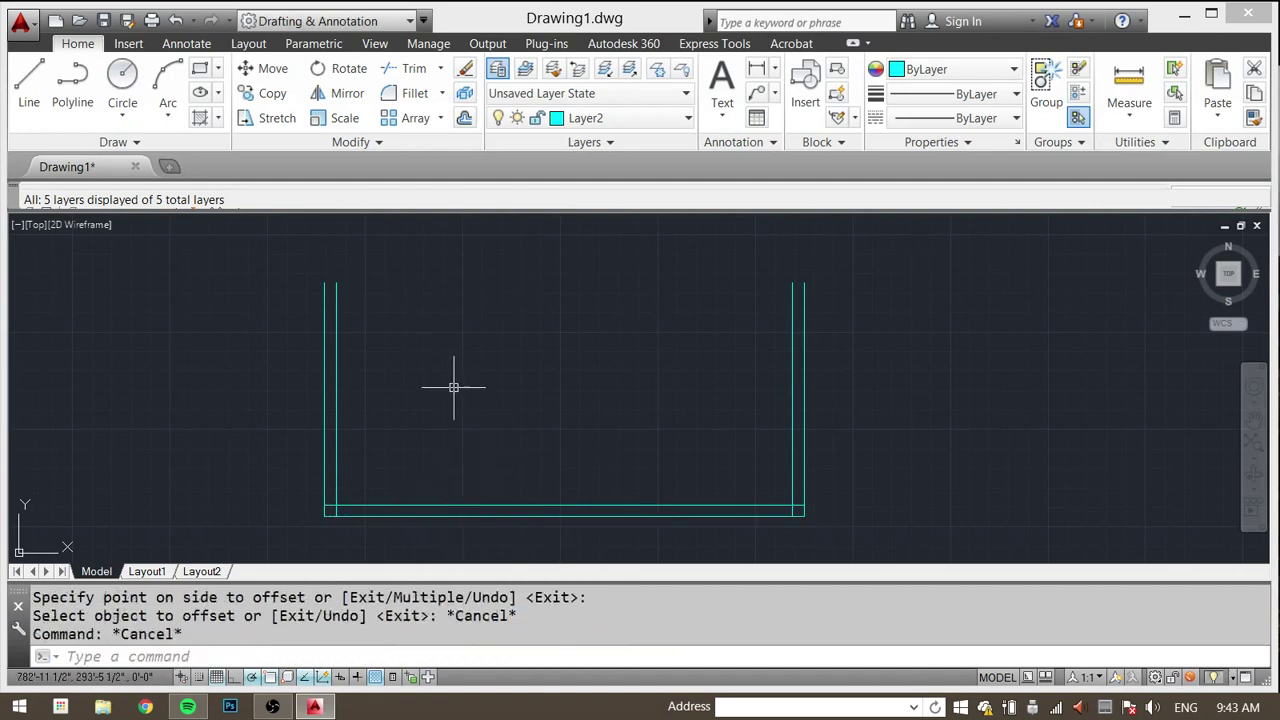
Step: Copy the two bottom wall lines, from the outer wall line's lower end to its upper end, to close the room
text(COPY)
key(Return)
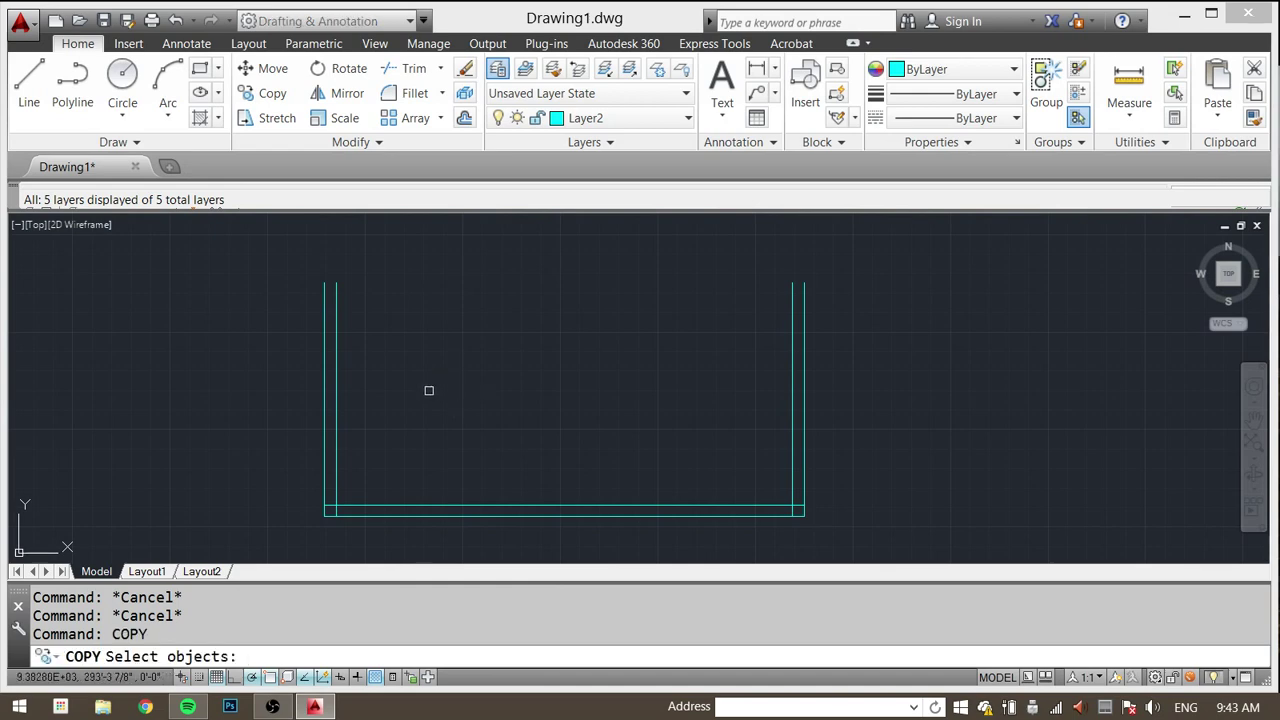
click(478, 430)
click(392, 538)
key(Return)
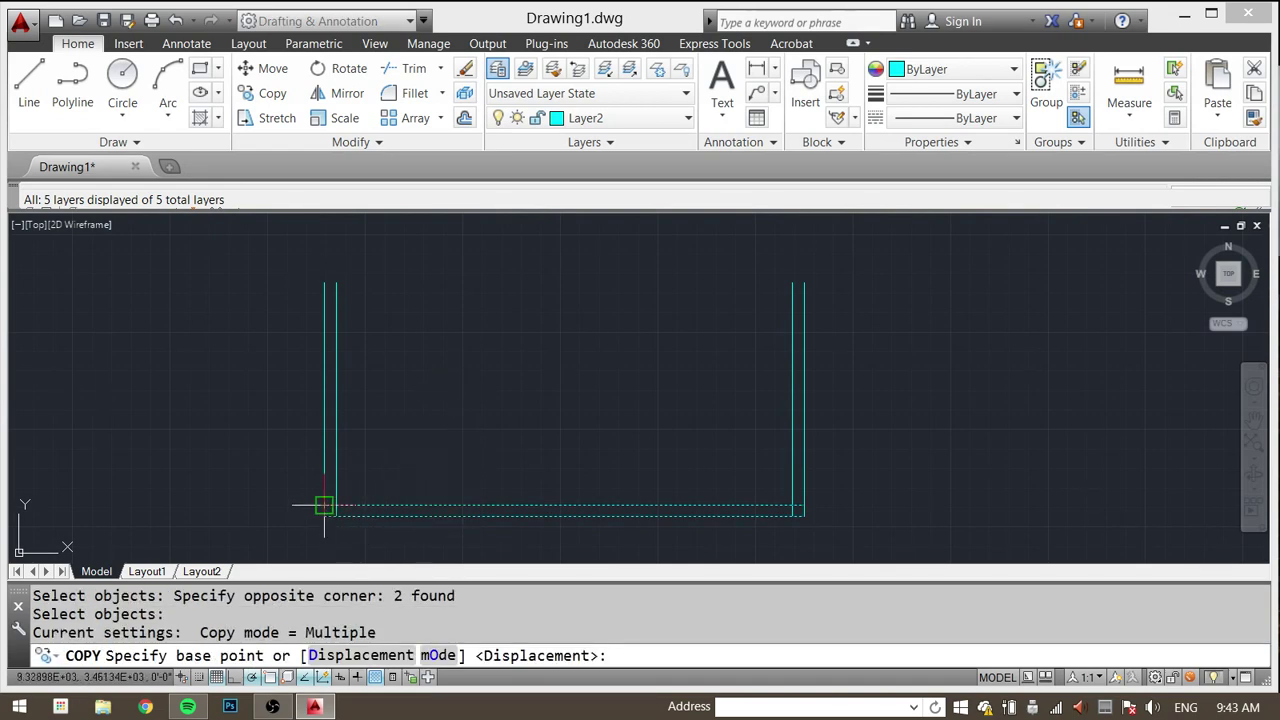
click(324, 514)
click(324, 282)
key(Escape)
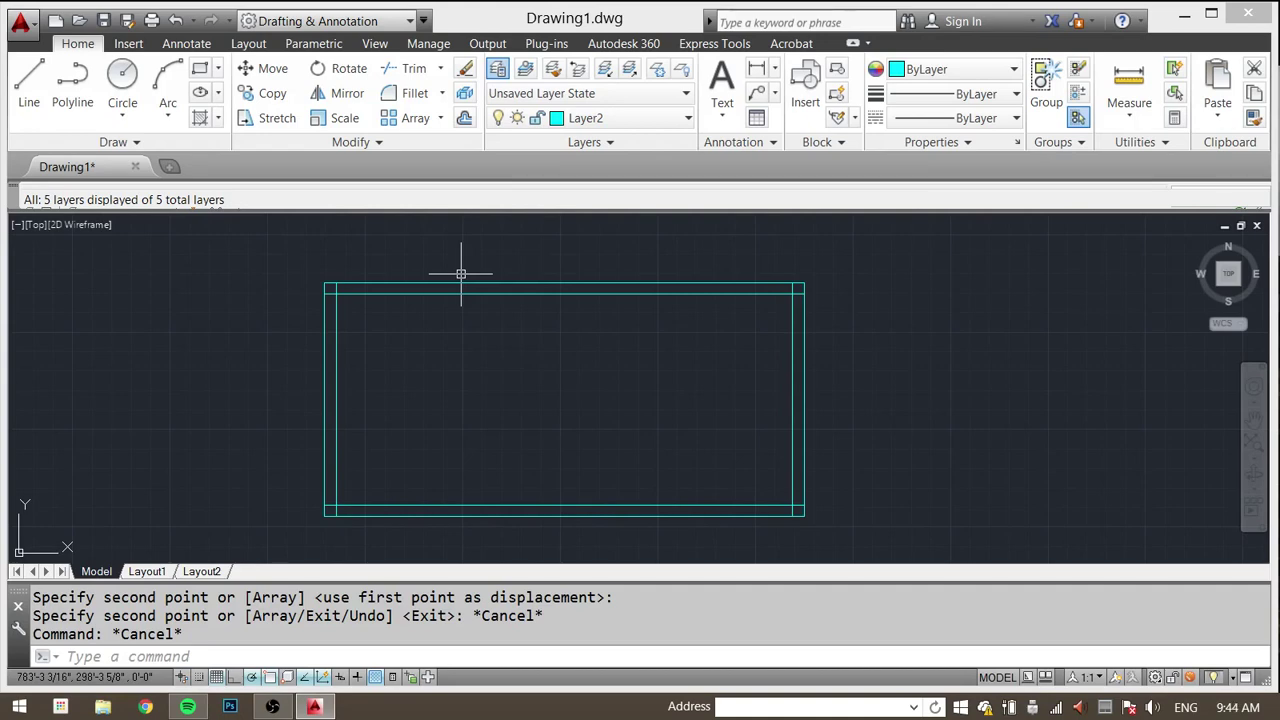
key(Escape)
key(Escape)
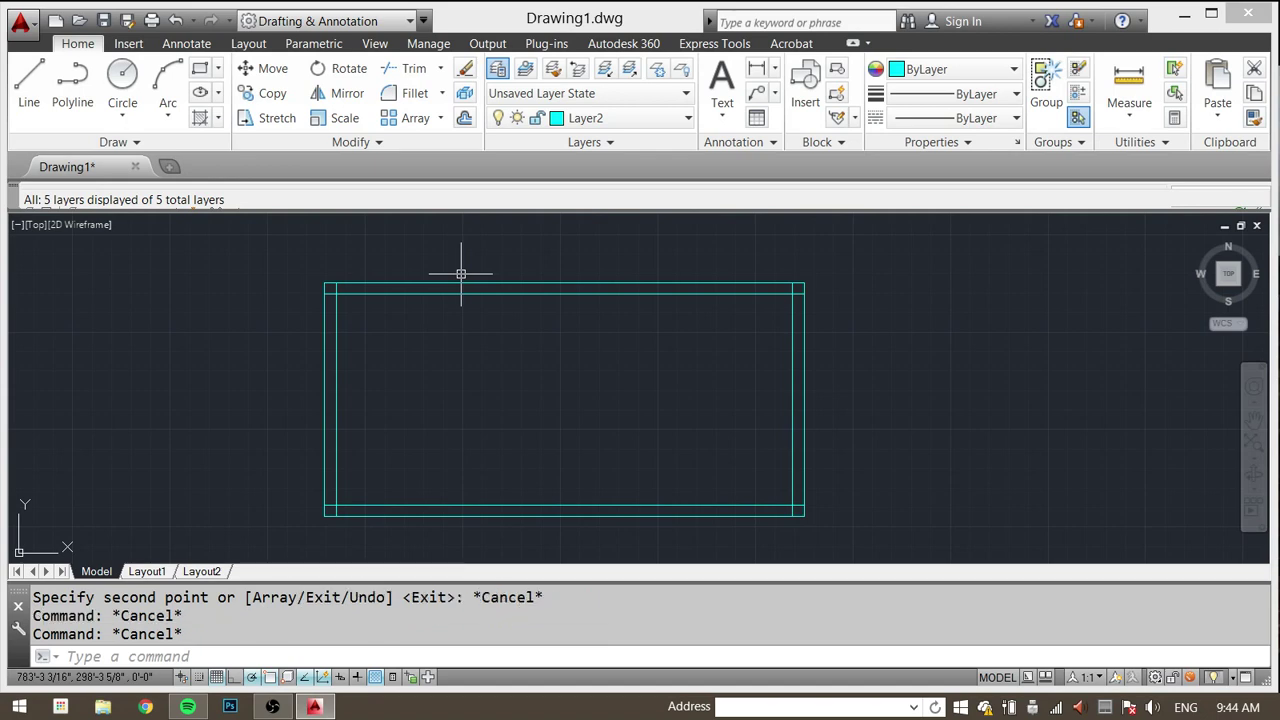
Step: Trim the overlapping inner wall lines at the room's upper-left corner
text(tr)
key(Return)
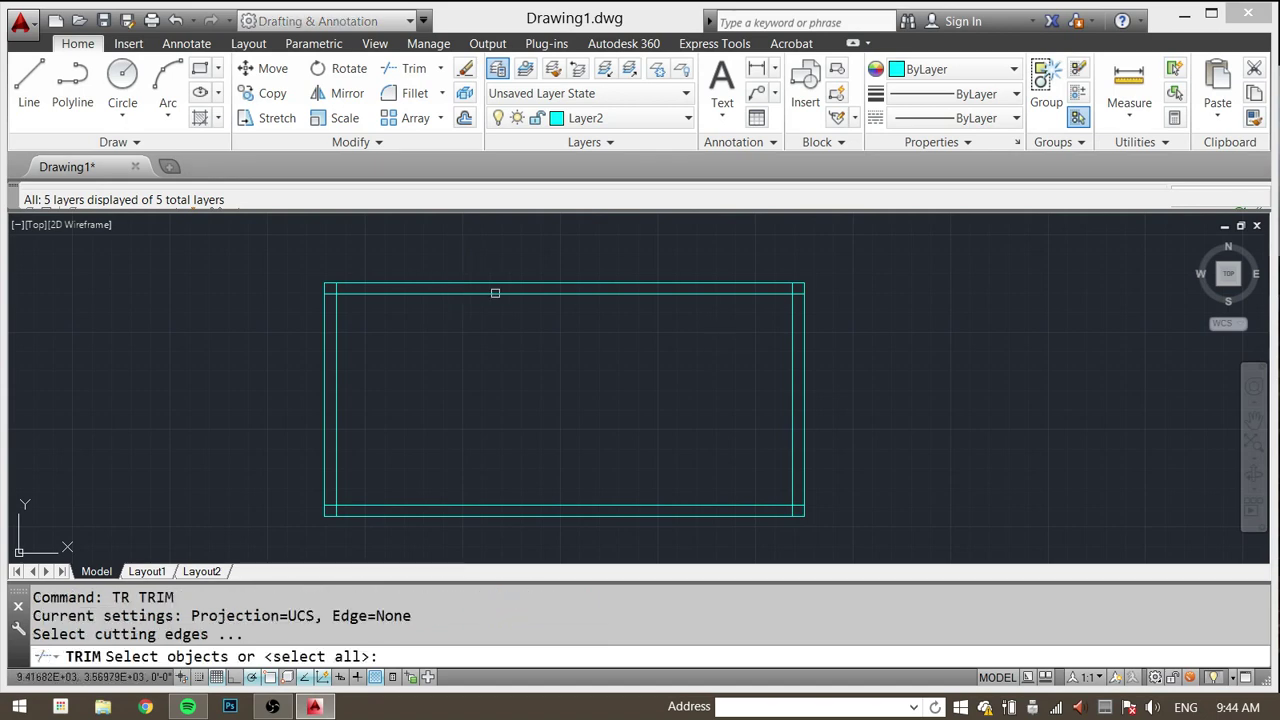
click(377, 251)
click(269, 337)
scroll(315, 295, up, 8)
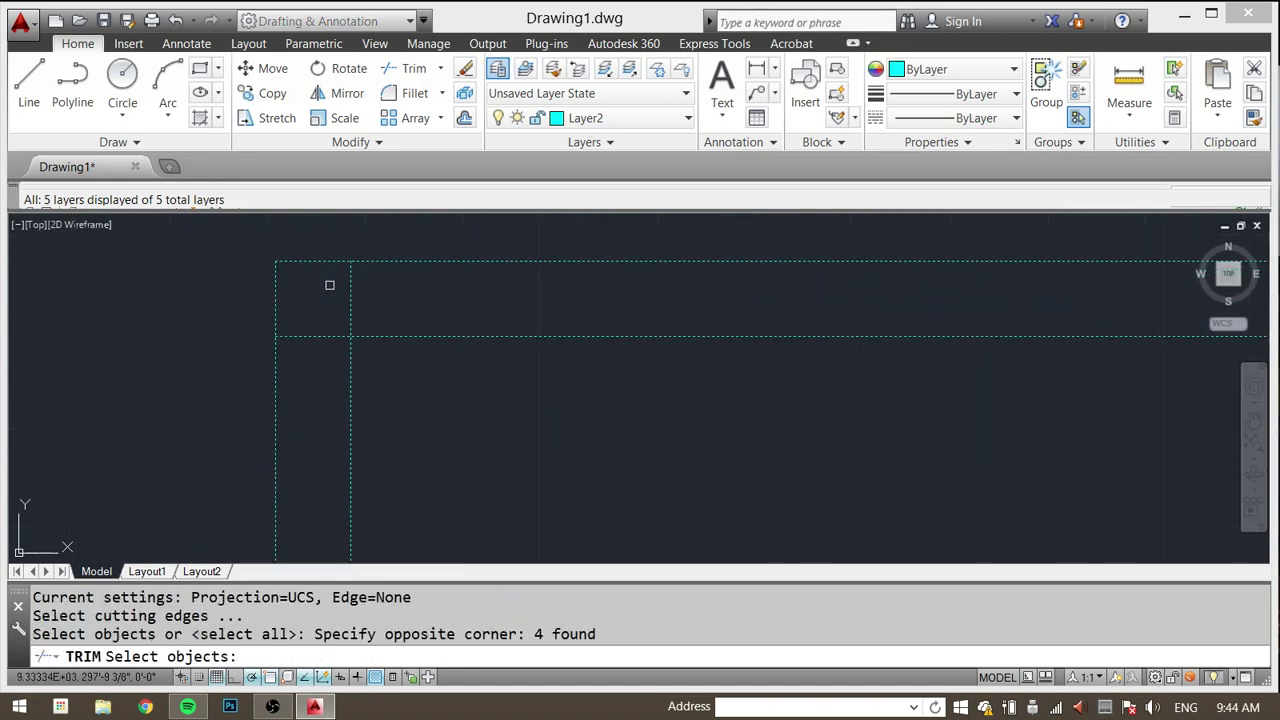
key(Return)
click(390, 286)
click(334, 303)
click(334, 303)
click(314, 358)
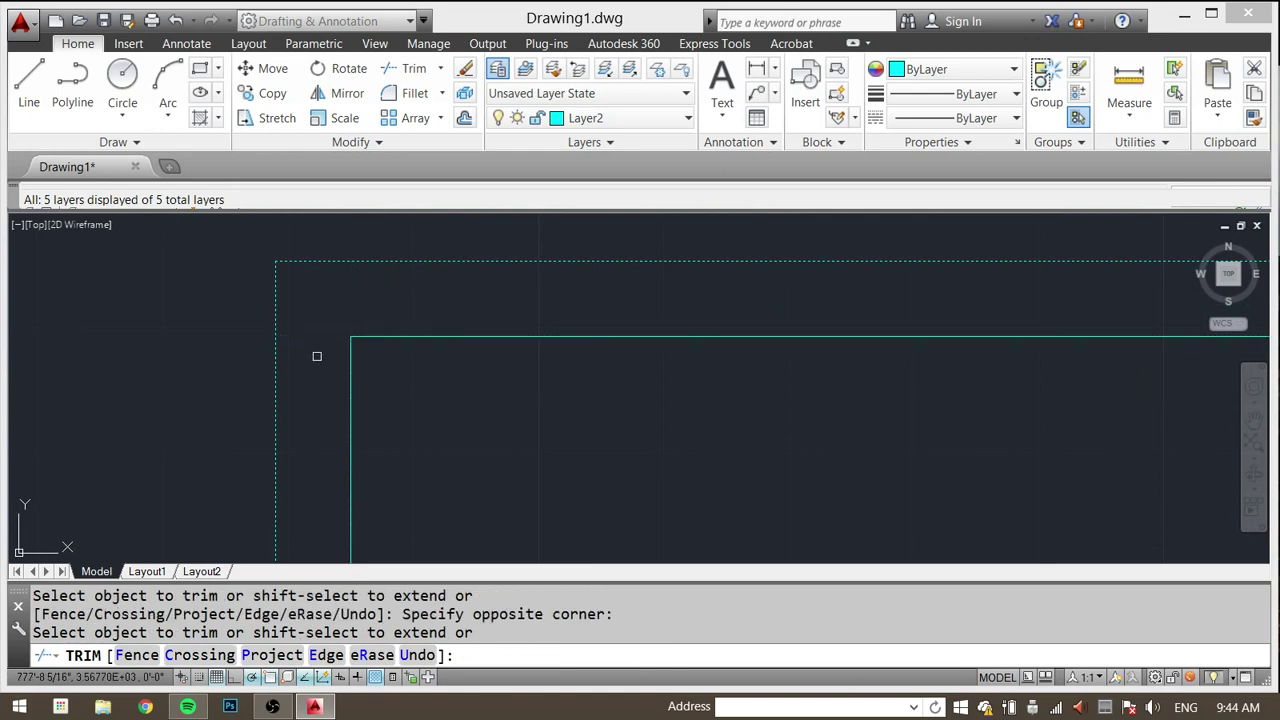
scroll(244, 298, down, 6)
key(Escape)
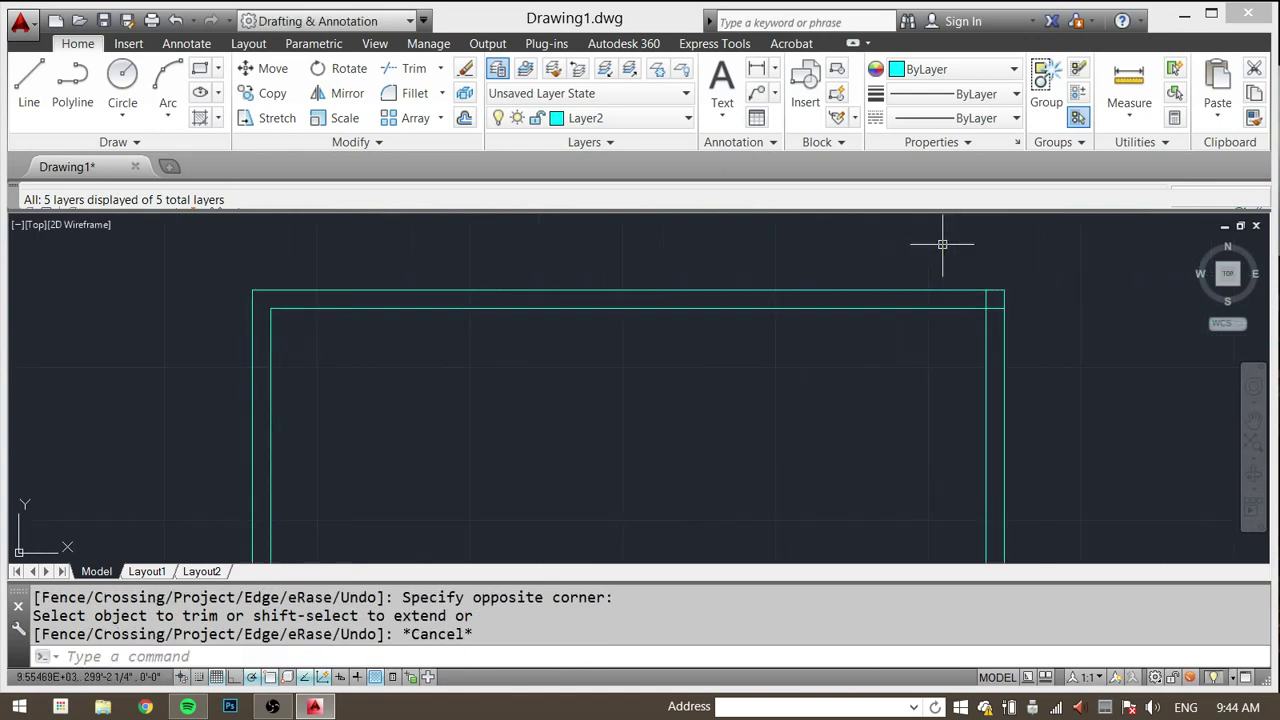
key(Escape)
Step: Trim the overlapping inner wall lines at the room's upper-right corner
middle_drag(1023, 261, 862, 297)
key(Escape)
key(Return)
click(910, 292)
click(798, 367)
key(Return)
scroll(844, 327, up, 6)
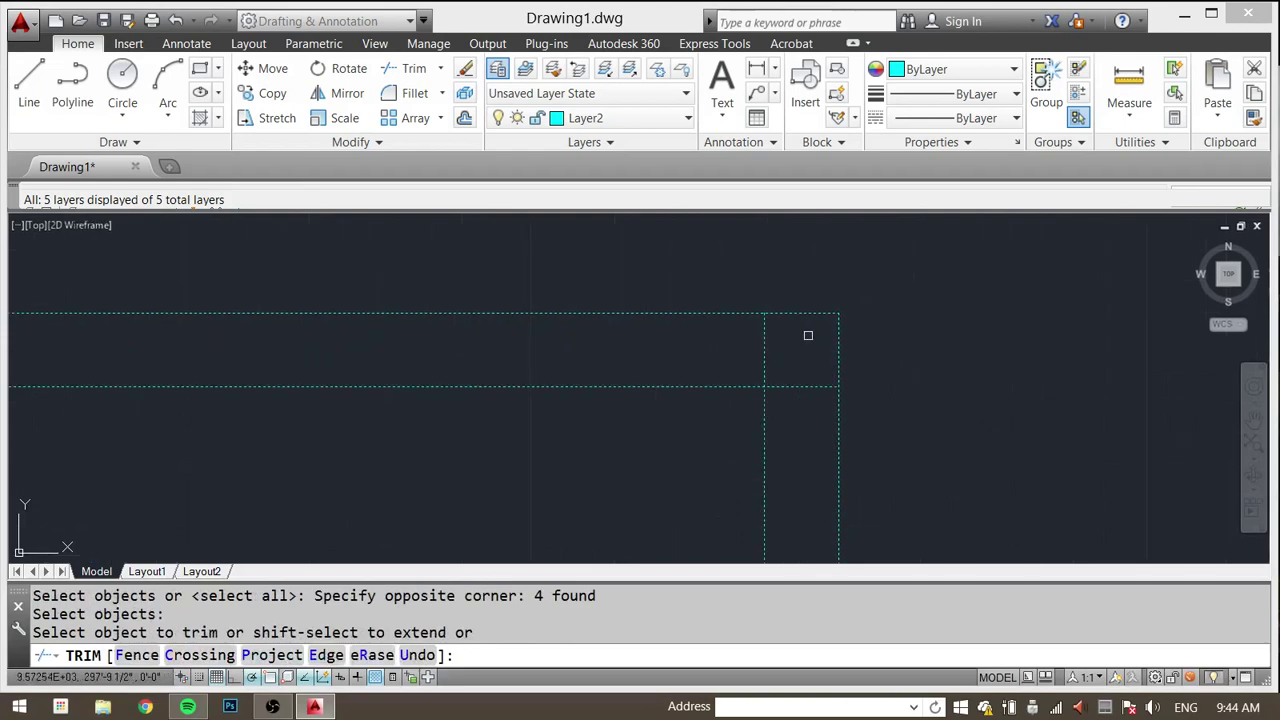
click(806, 336)
click(696, 360)
click(807, 362)
click(775, 436)
scroll(743, 286, down, 5)
key(Escape)
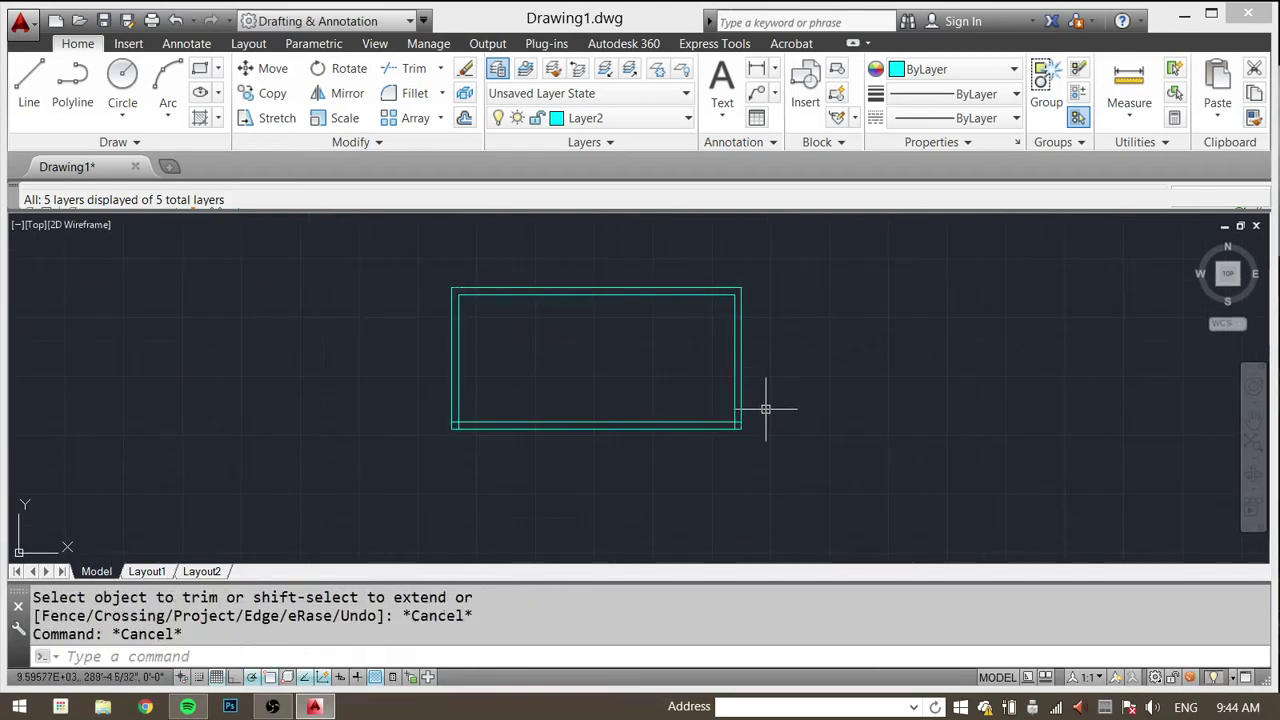
Step: Trim the overlapping inner wall lines at the room's lower-right corner
scroll(766, 409, up, 2)
key(Return)
click(760, 402)
click(644, 513)
key(Return)
scroll(676, 477, up, 4)
click(682, 446)
click(677, 486)
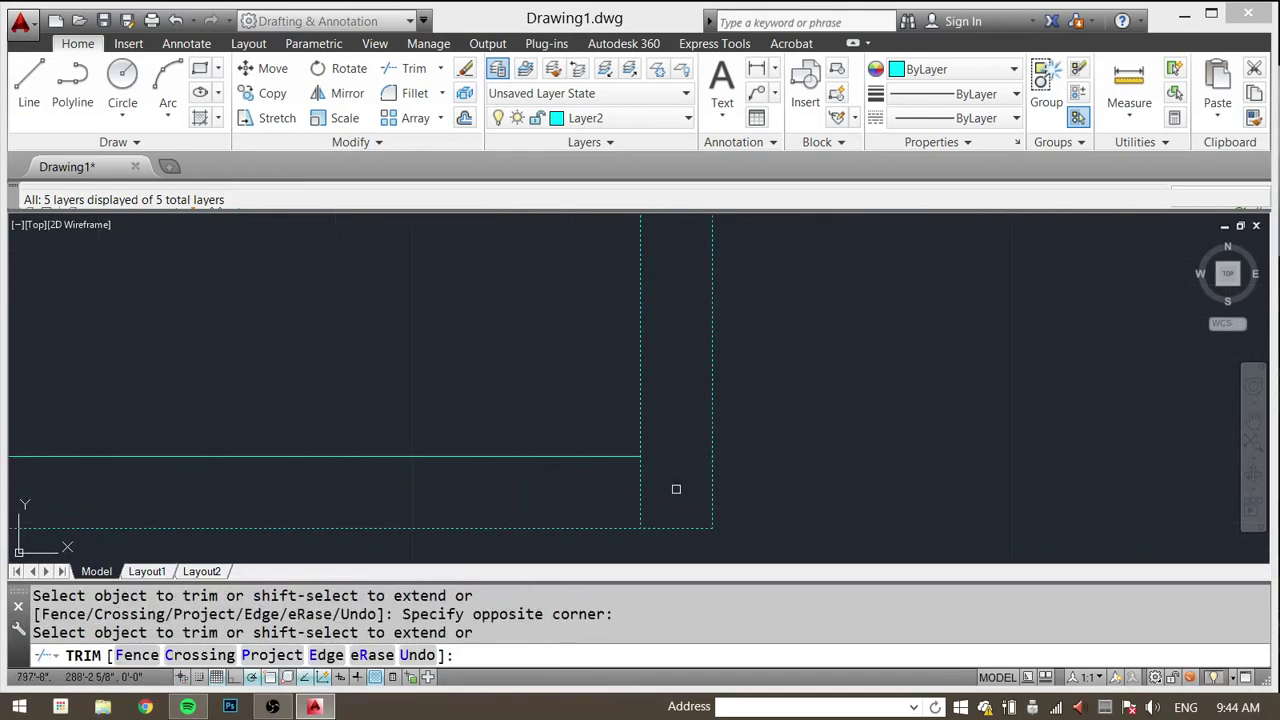
click(677, 488)
click(613, 500)
key(Escape)
Step: Trim the inner vertical wall line where it runs past the inner bottom line at the lower-left corner
scroll(790, 430, down, 9)
middle_drag(500, 432, 557, 446)
scroll(556, 444, up, 9)
key(Escape)
key(Escape)
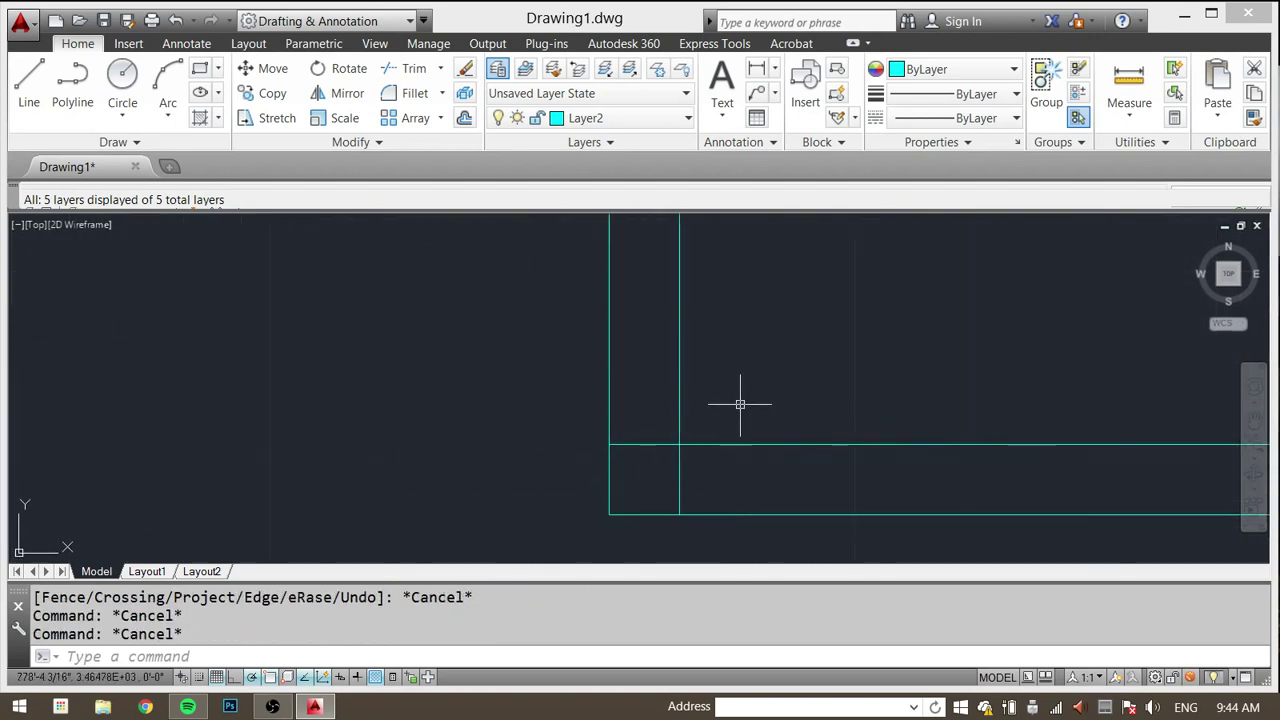
key(Return)
click(786, 388)
click(552, 551)
key(Return)
click(713, 483)
click(649, 478)
key(Escape)
click(655, 474)
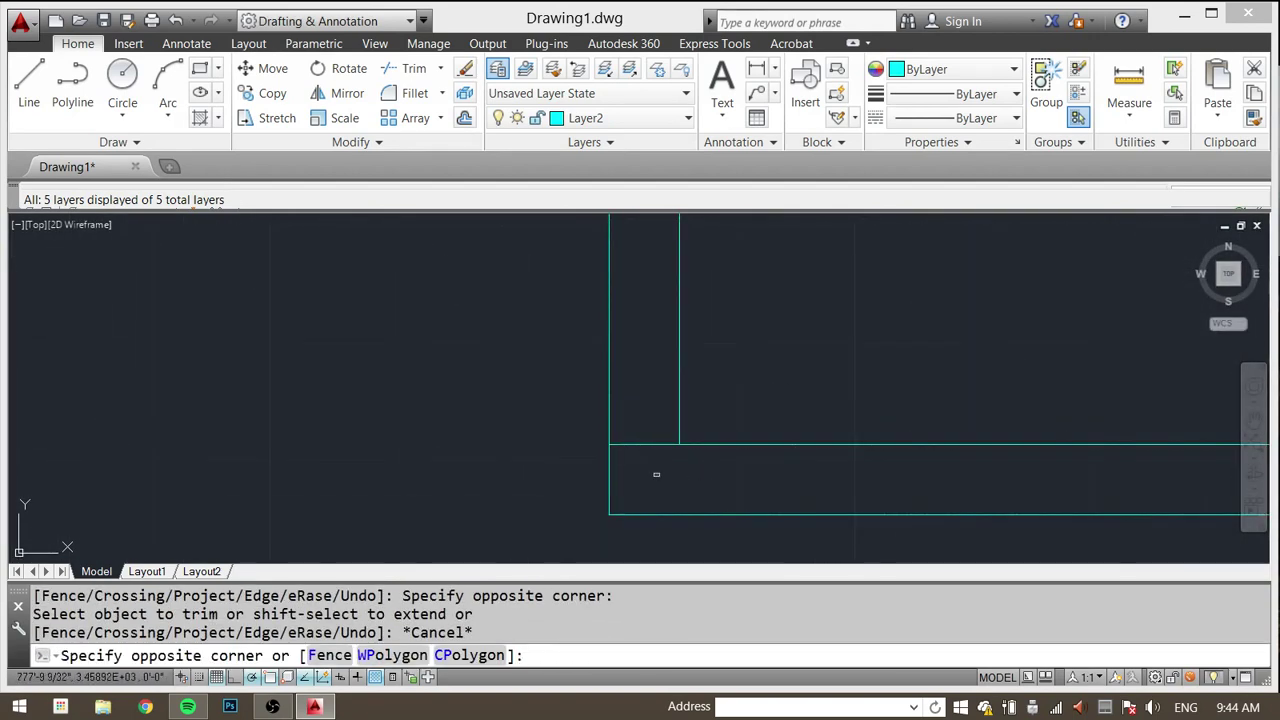
key(Escape)
Step: Trim the inner bottom wall line where it runs past the inner vertical line at the lower-left corner
key(Return)
click(738, 397)
click(585, 476)
key(Return)
click(652, 416)
click(633, 460)
key(Escape)
scroll(492, 455, down, 10)
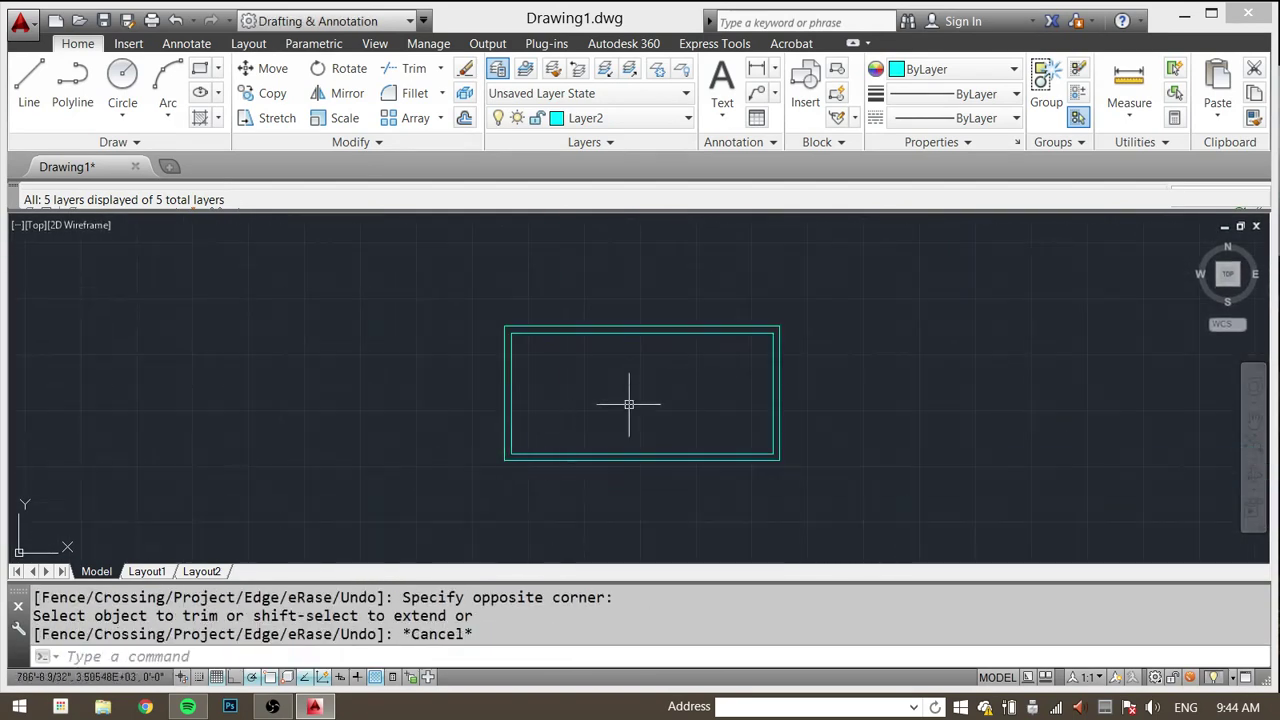
middle_drag(698, 369, 663, 391)
key(Escape)
key(Escape)
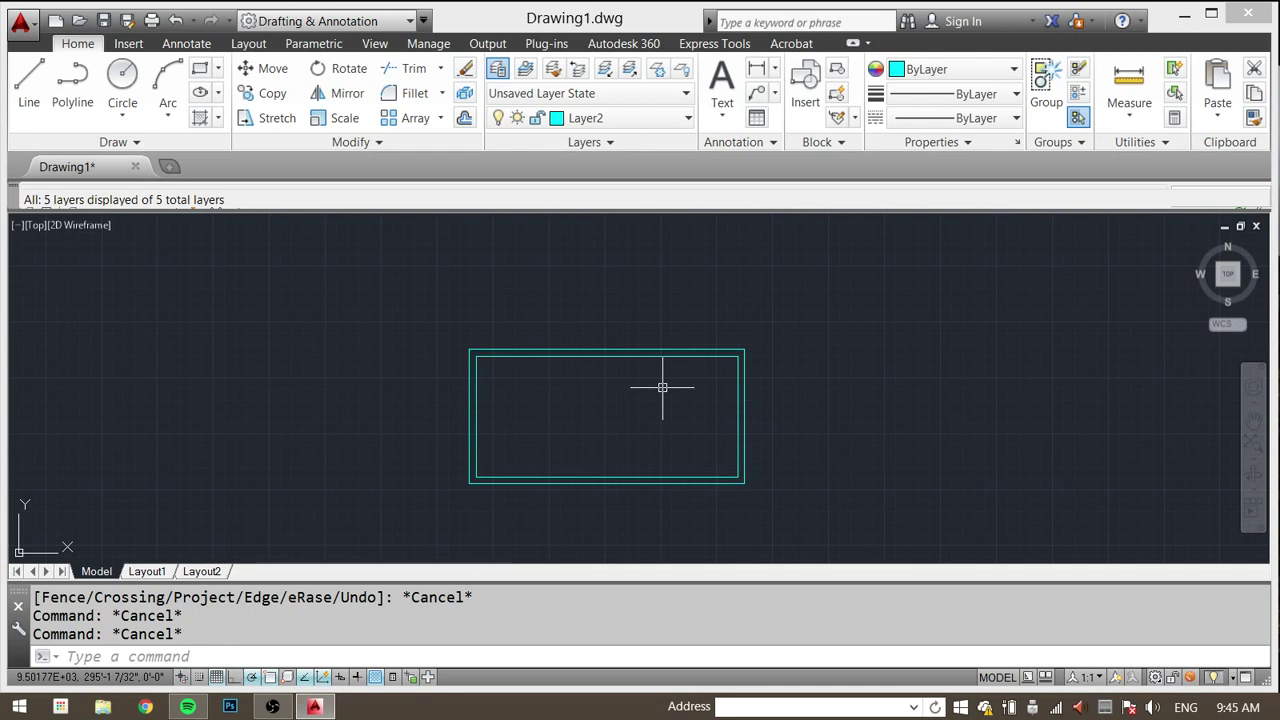
Step: Examine where the room outline sits in model space relative to the origin
scroll(662, 387, down, 8)
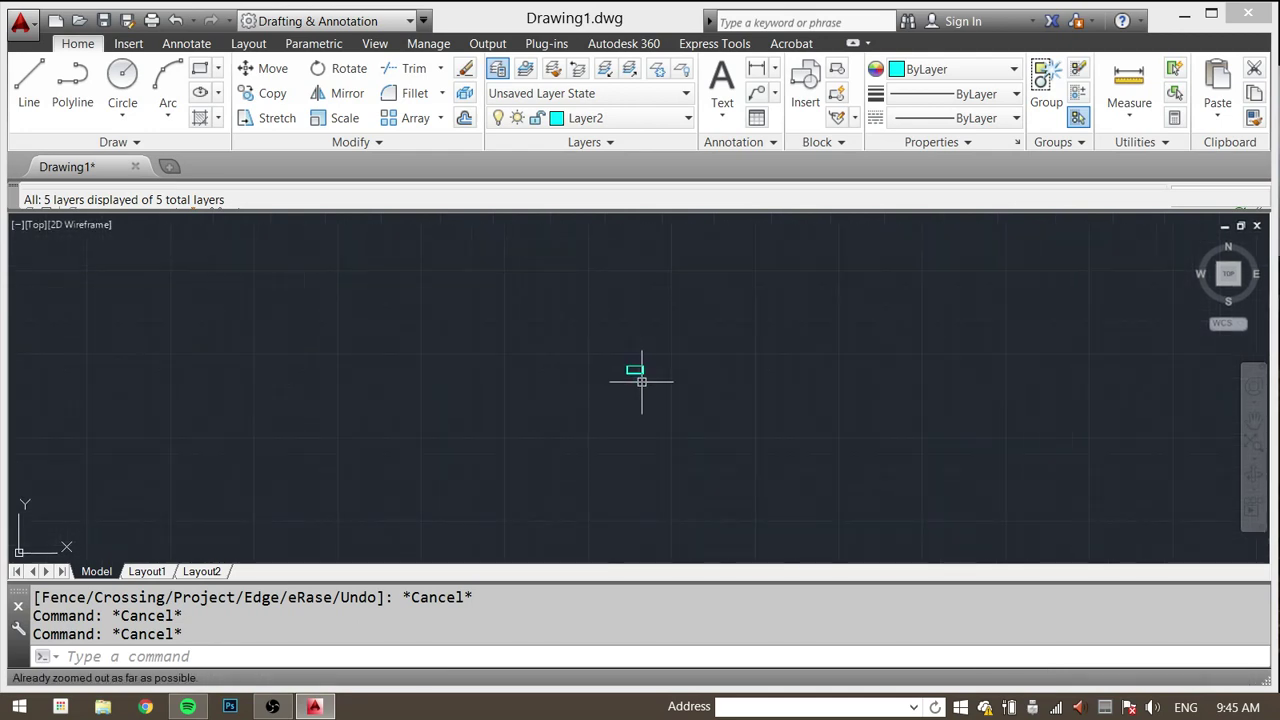
mouse_move(675, 345)
middle_down()
mouse_move(629, 383)
mouse_move(557, 395)
middle_up()
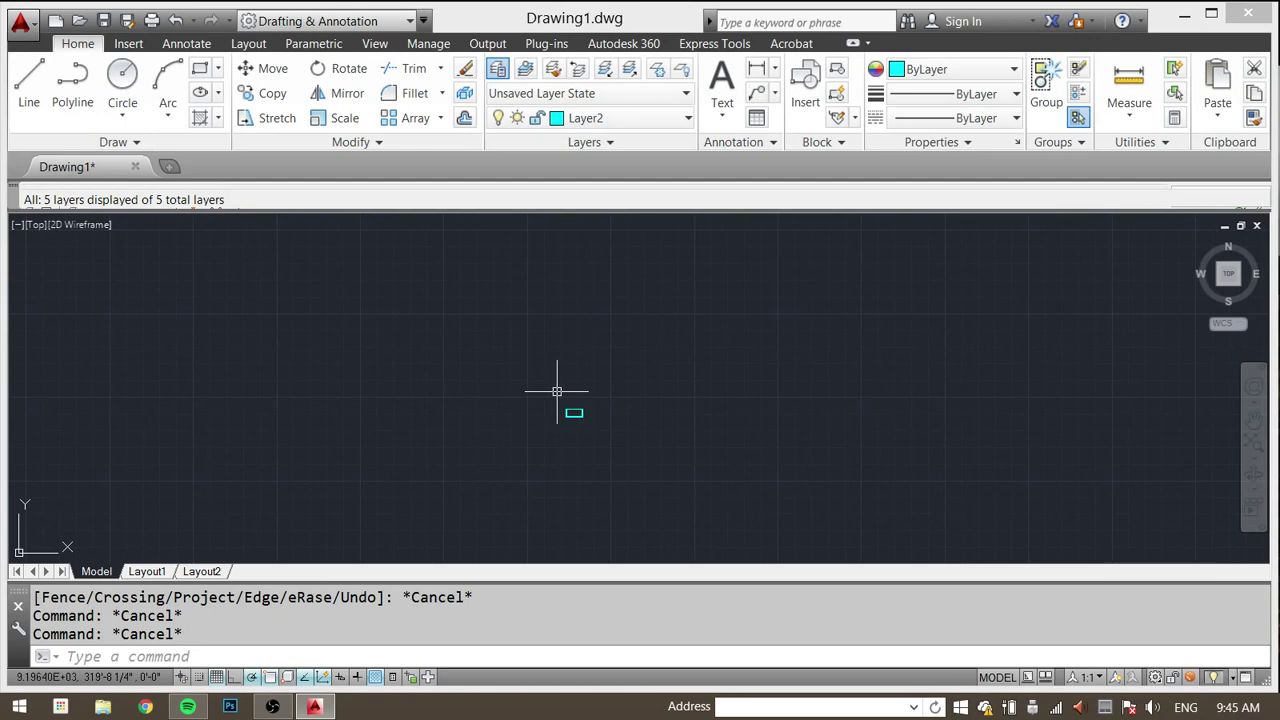
scroll(545, 413, down, 2)
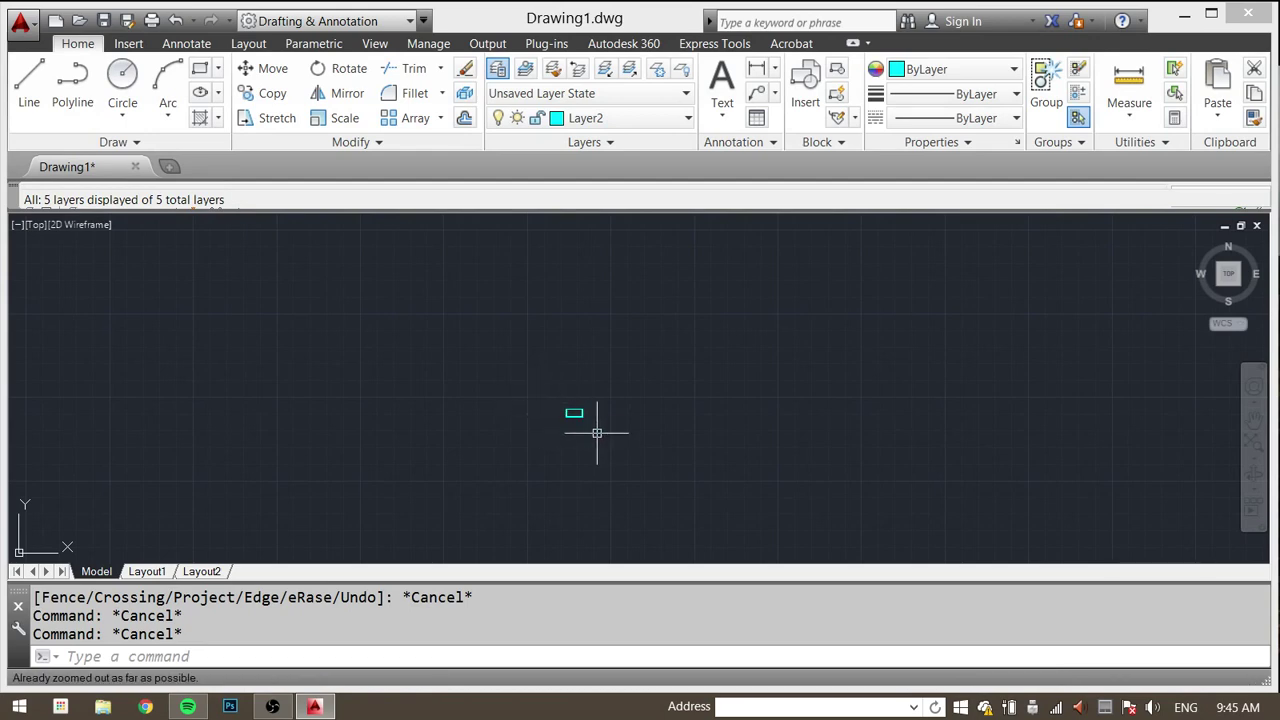
mouse_move(597, 432)
middle_down()
mouse_move(677, 409)
mouse_move(697, 389)
mouse_move(686, 394)
mouse_move(718, 398)
middle_up()
scroll(737, 328, down, 2)
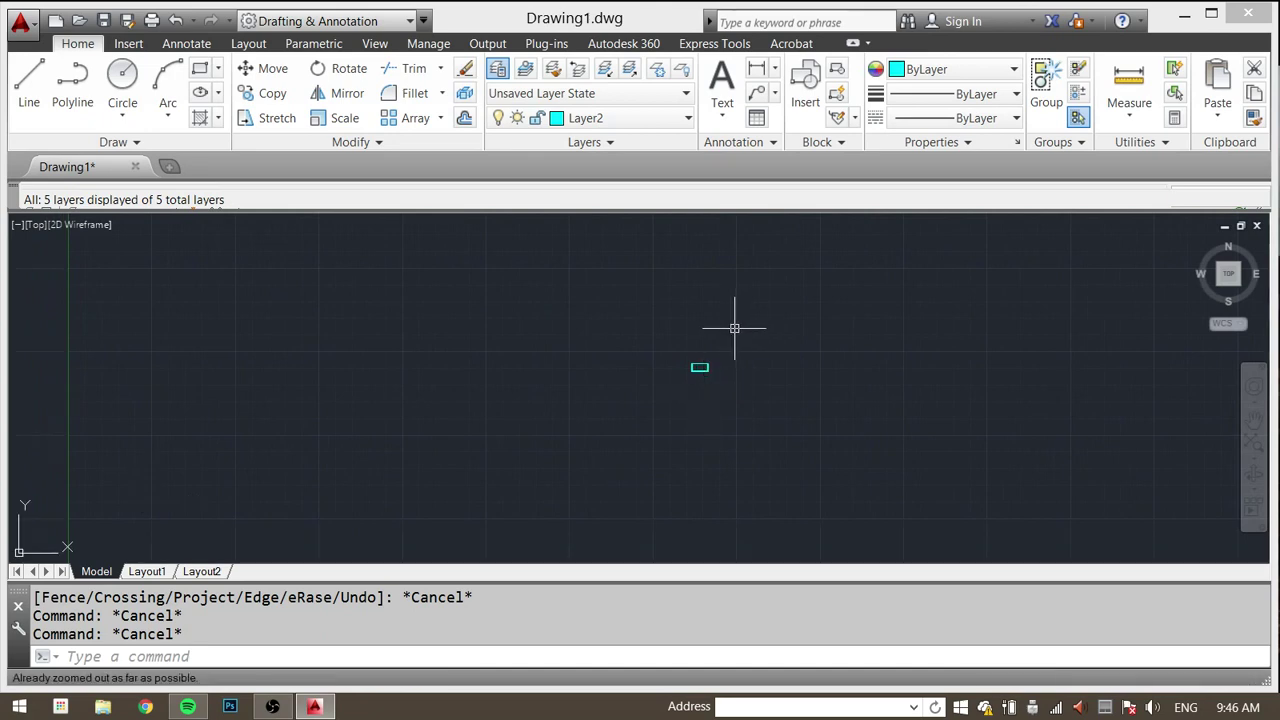
middle_drag(570, 400, 694, 301)
middle_drag(306, 470, 426, 394)
scroll(426, 390, up, 4)
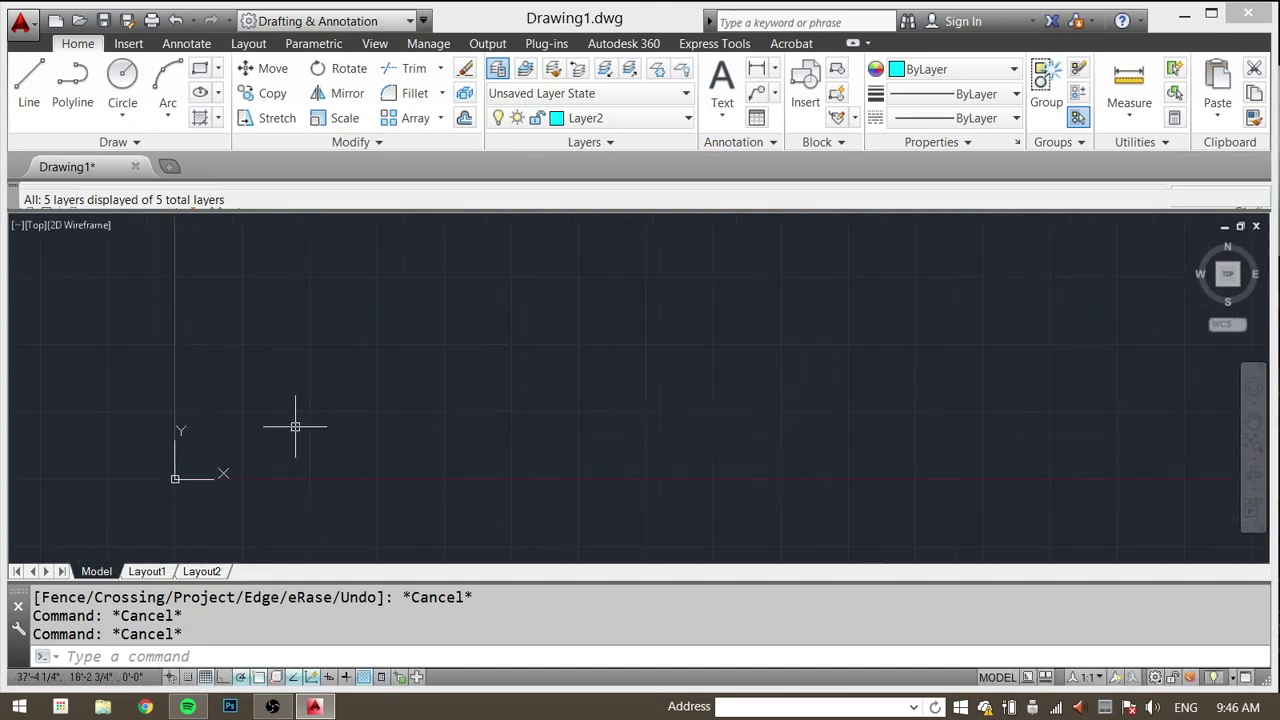
middle_drag(231, 442, 494, 371)
scroll(438, 407, up, 5)
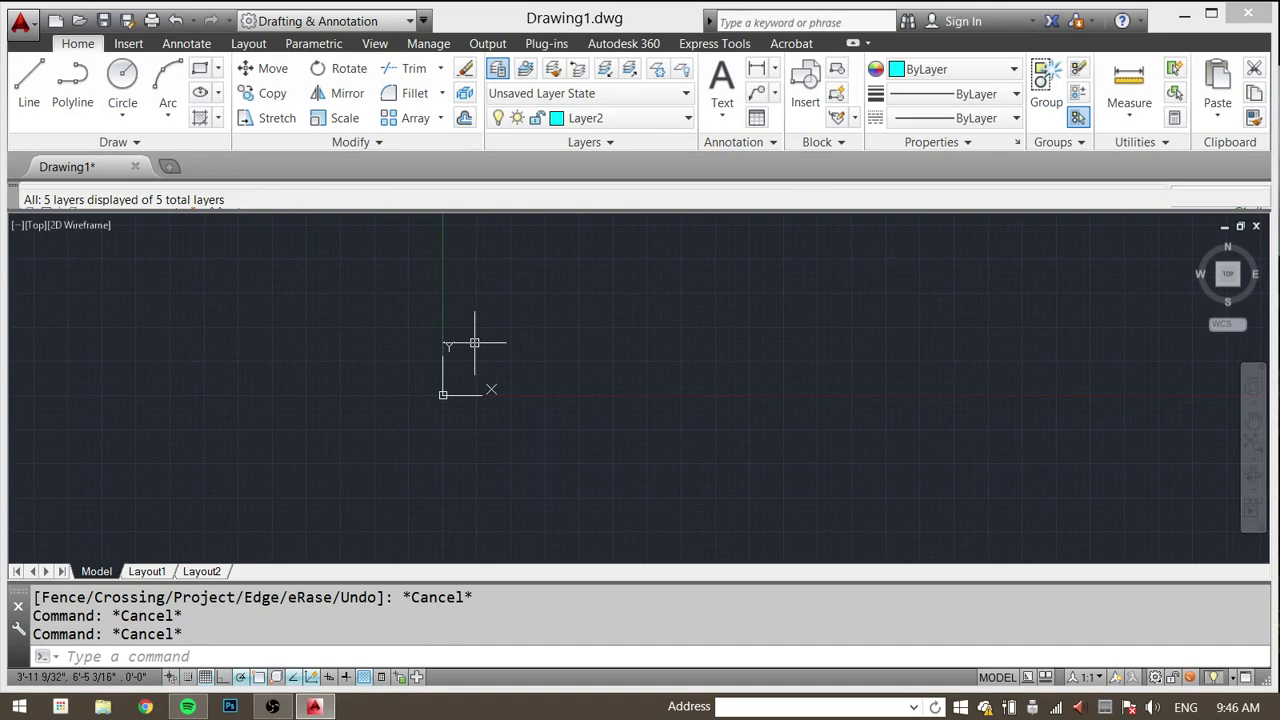
middle_drag(629, 326, 541, 431)
scroll(769, 317, down, 2)
scroll(546, 409, down, 3)
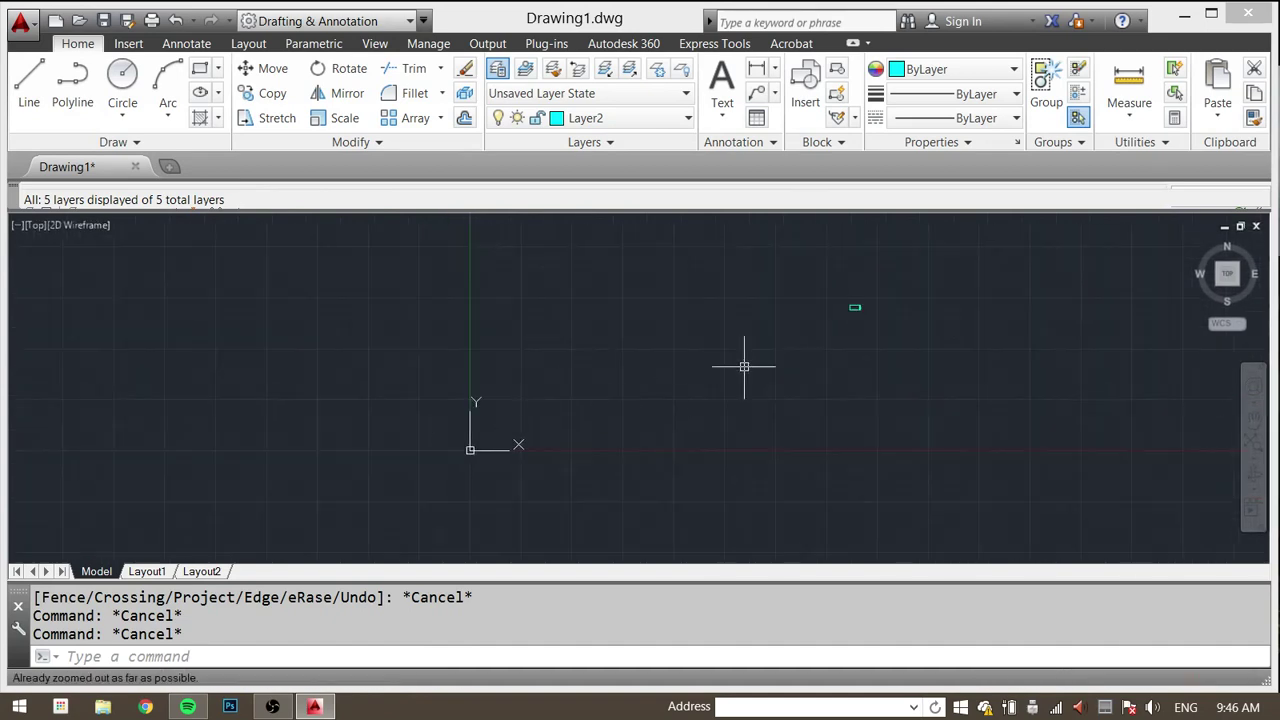
Step: Examine the double-line room outline up close, especially its lower-left corner
middle_drag(746, 366, 660, 393)
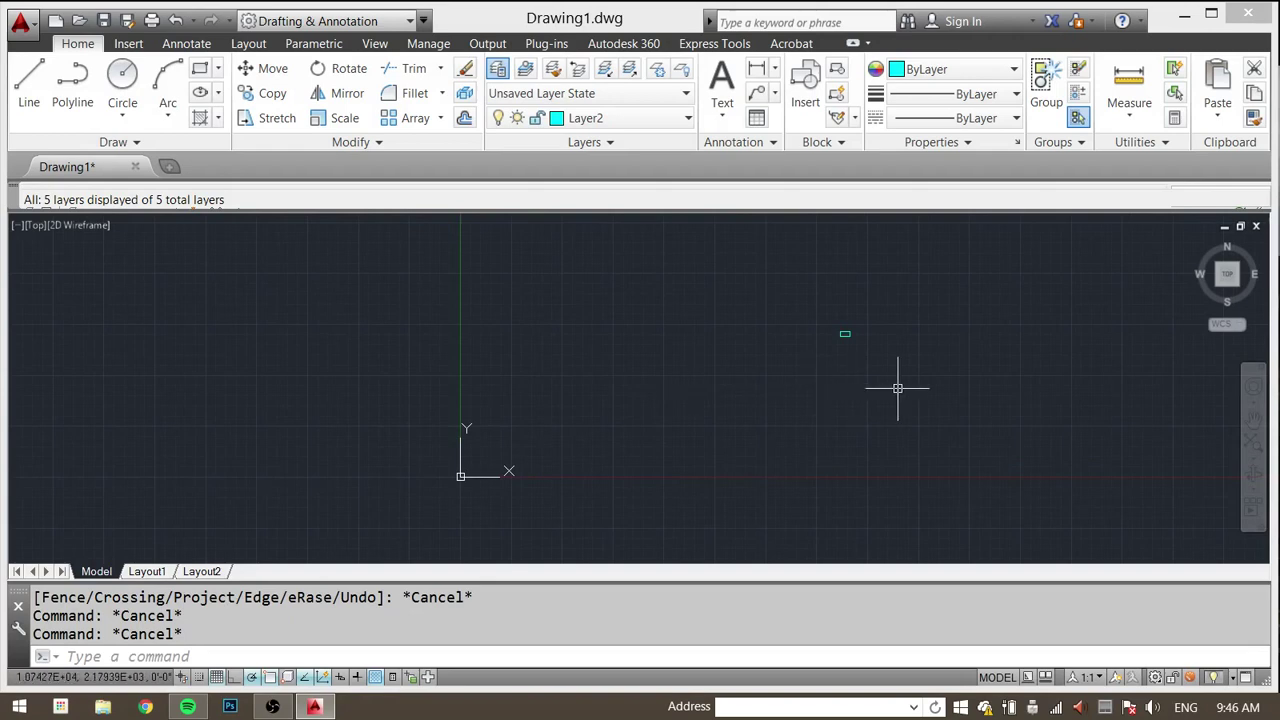
middle_drag(835, 382, 835, 378)
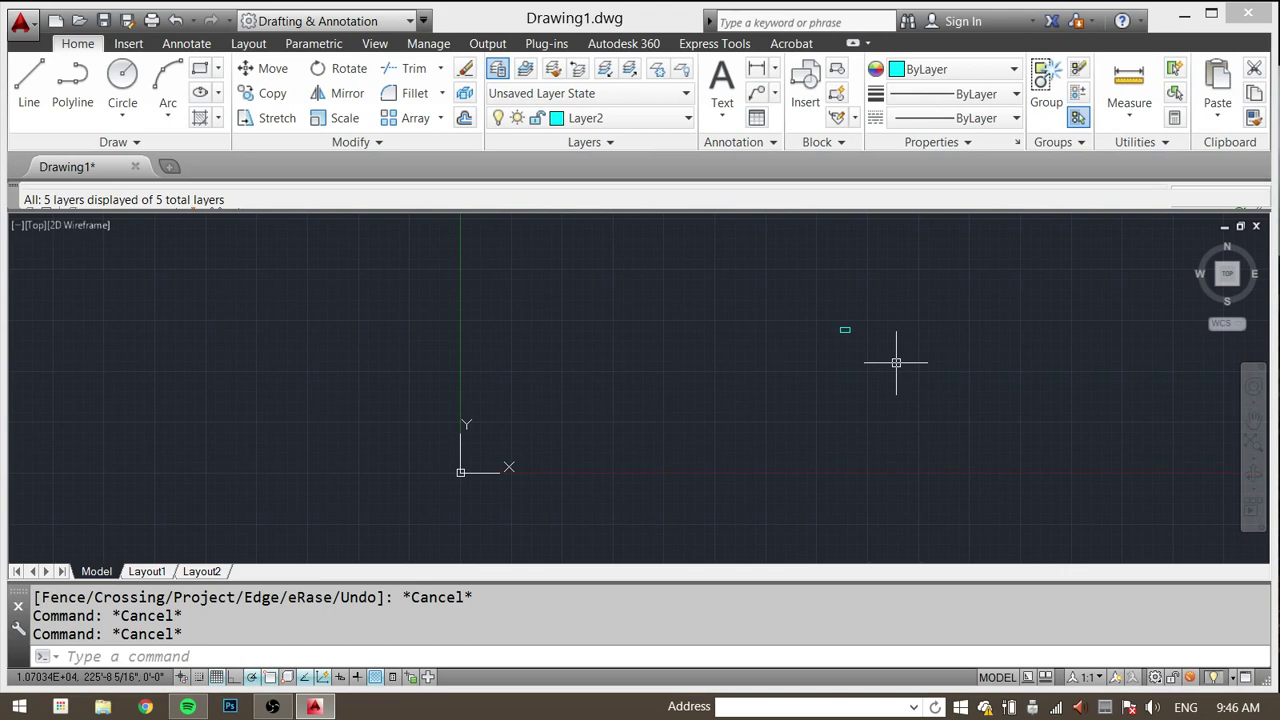
scroll(890, 340, up, 8)
scroll(370, 432, up, 6)
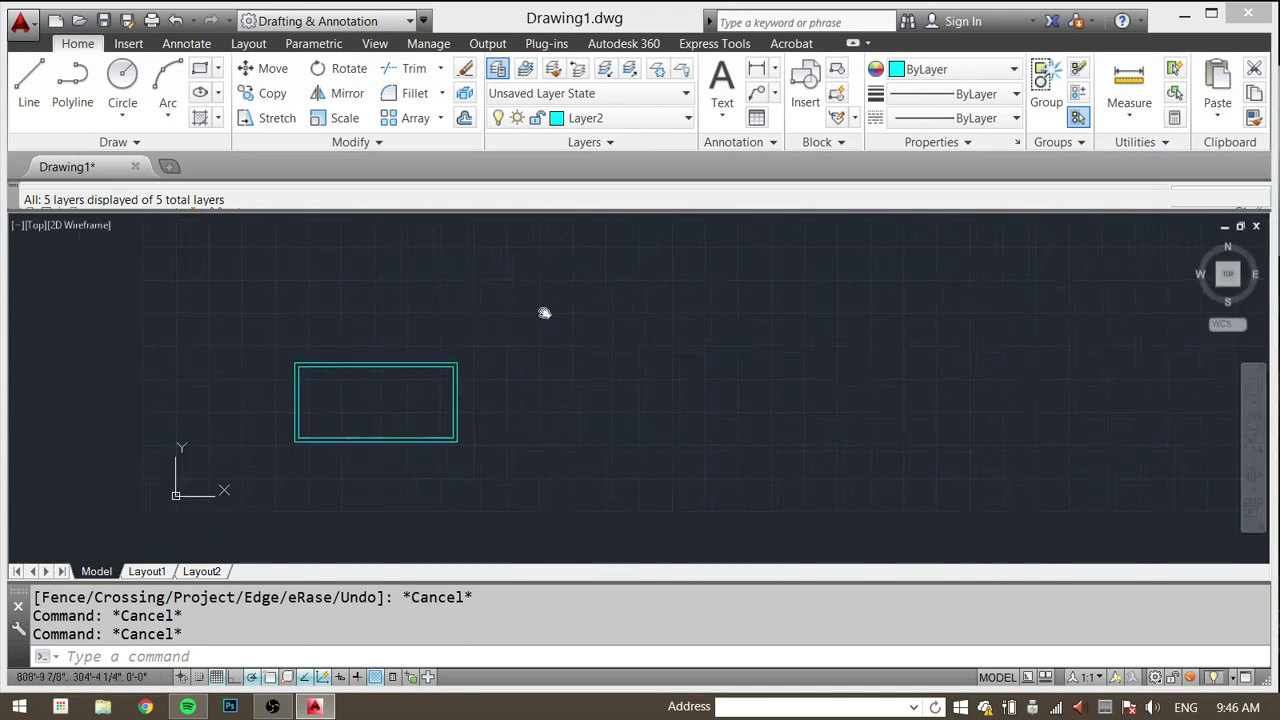
middle_drag(370, 432, 646, 420)
key(Escape)
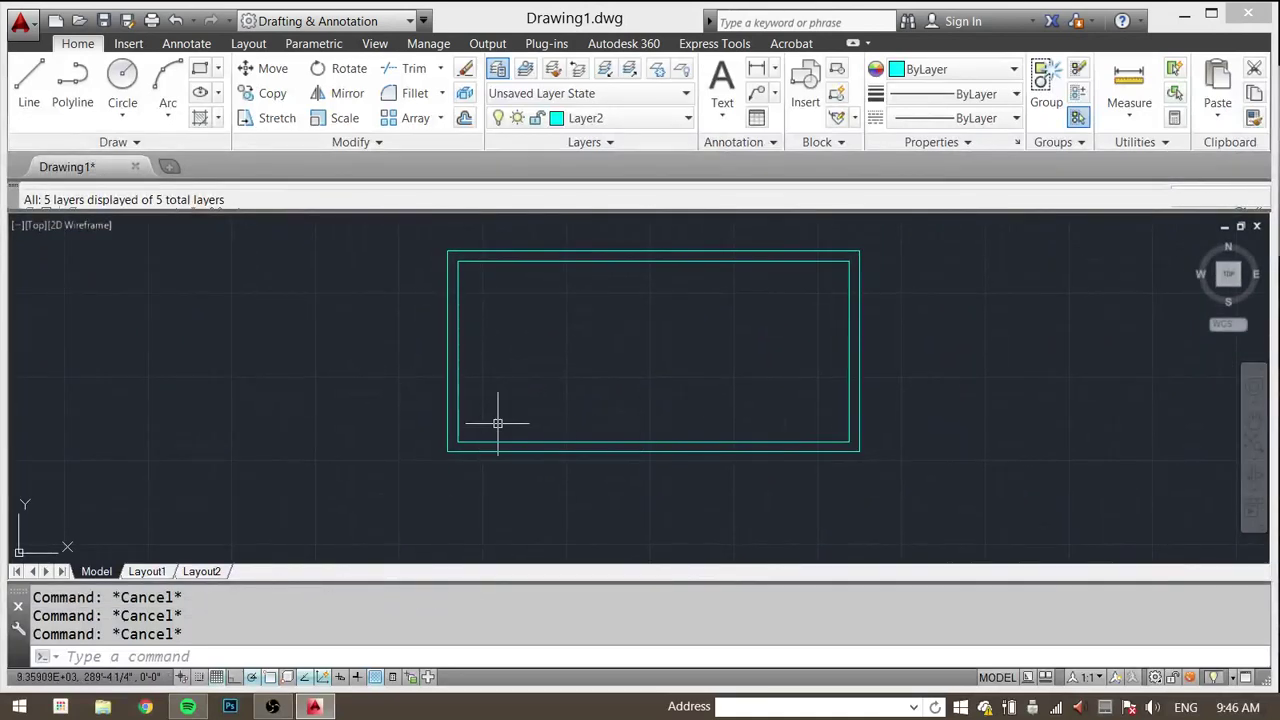
scroll(465, 430, up, 2)
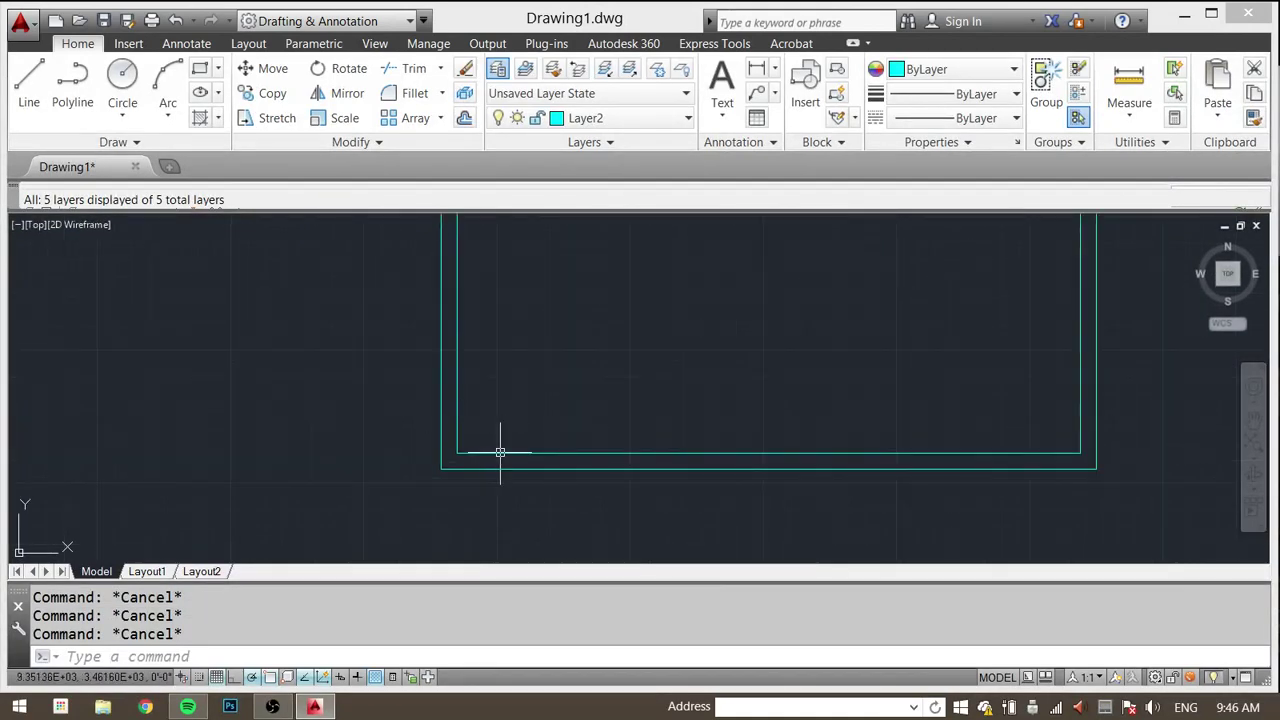
scroll(531, 306, down, 4)
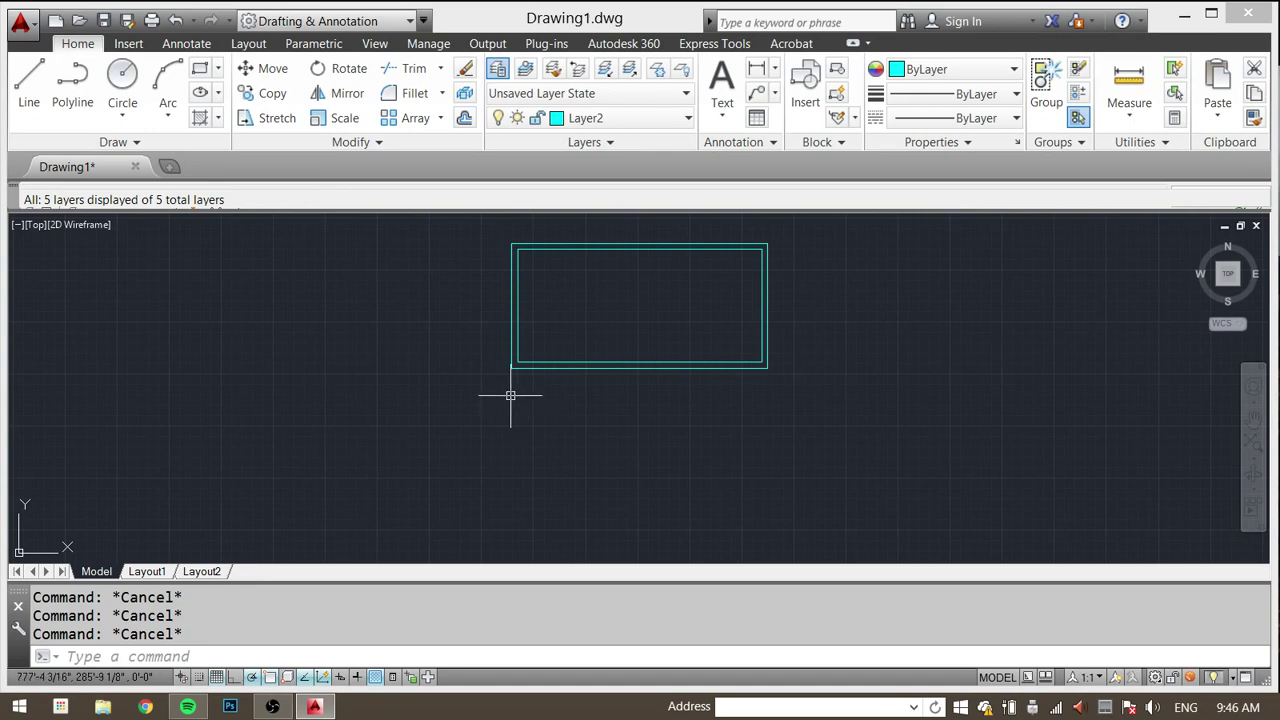
scroll(508, 398, up, 4)
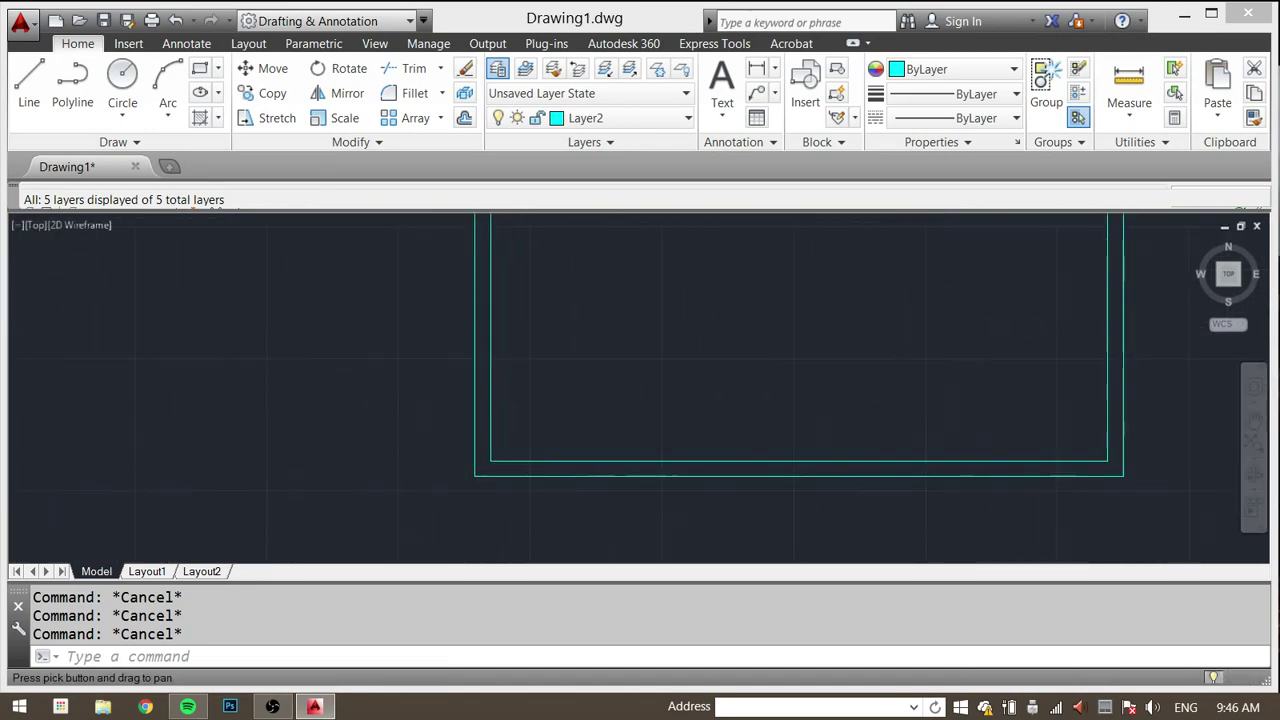
text(L)
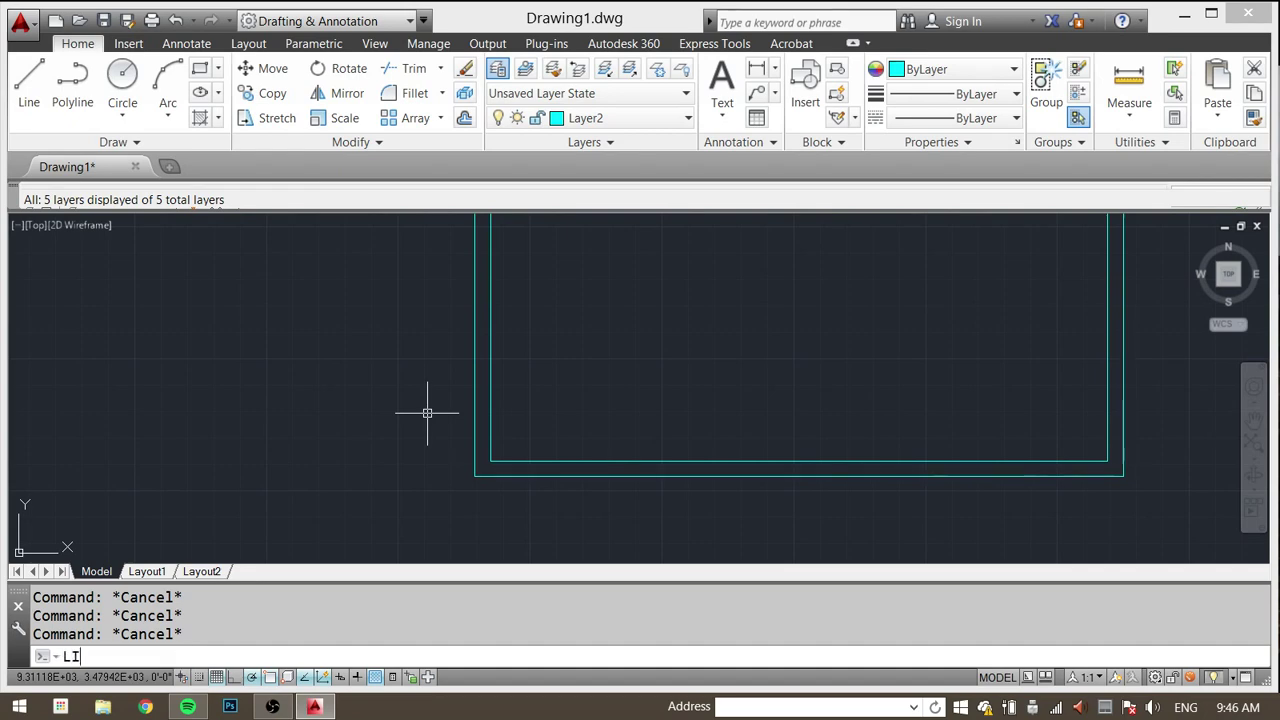
text(I)
key(Return)
key(Escape)
key(Escape)
key(Escape)
Step: Draw a horizontal line across both lines of the left wall, a little above the lower-left corner
text(L)
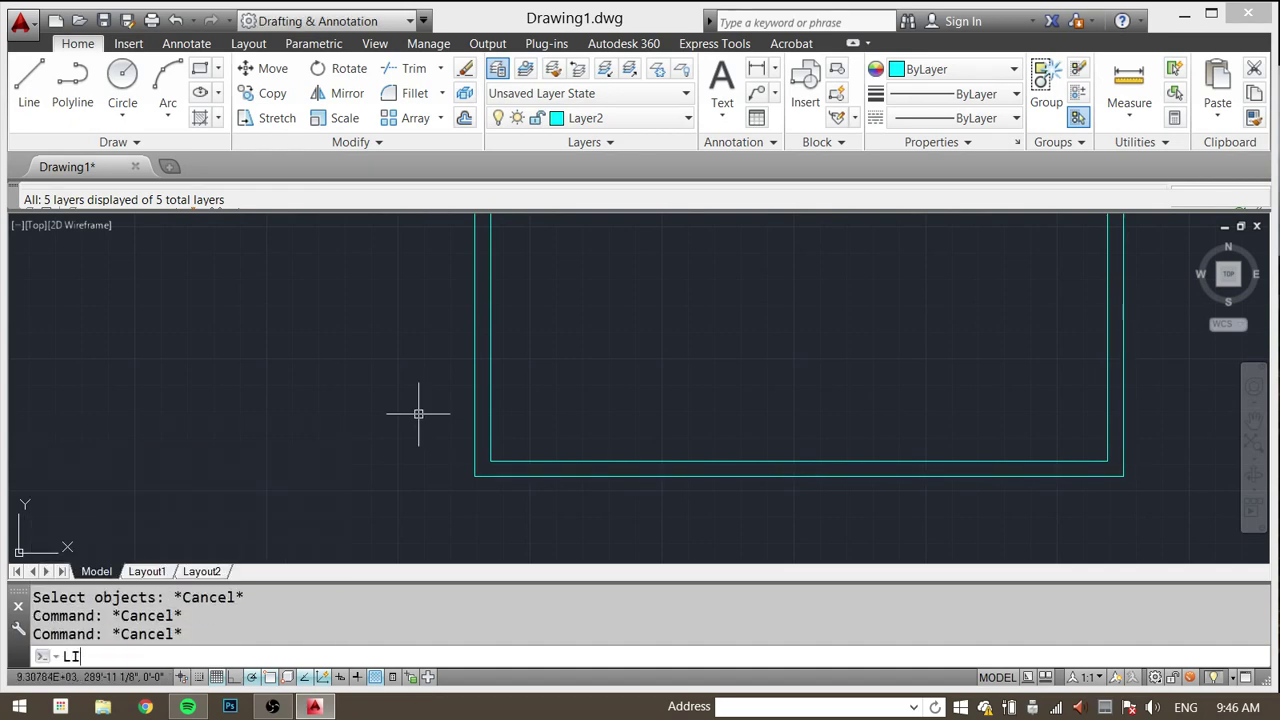
key(Return)
scroll(518, 448, up, 4)
click(504, 397)
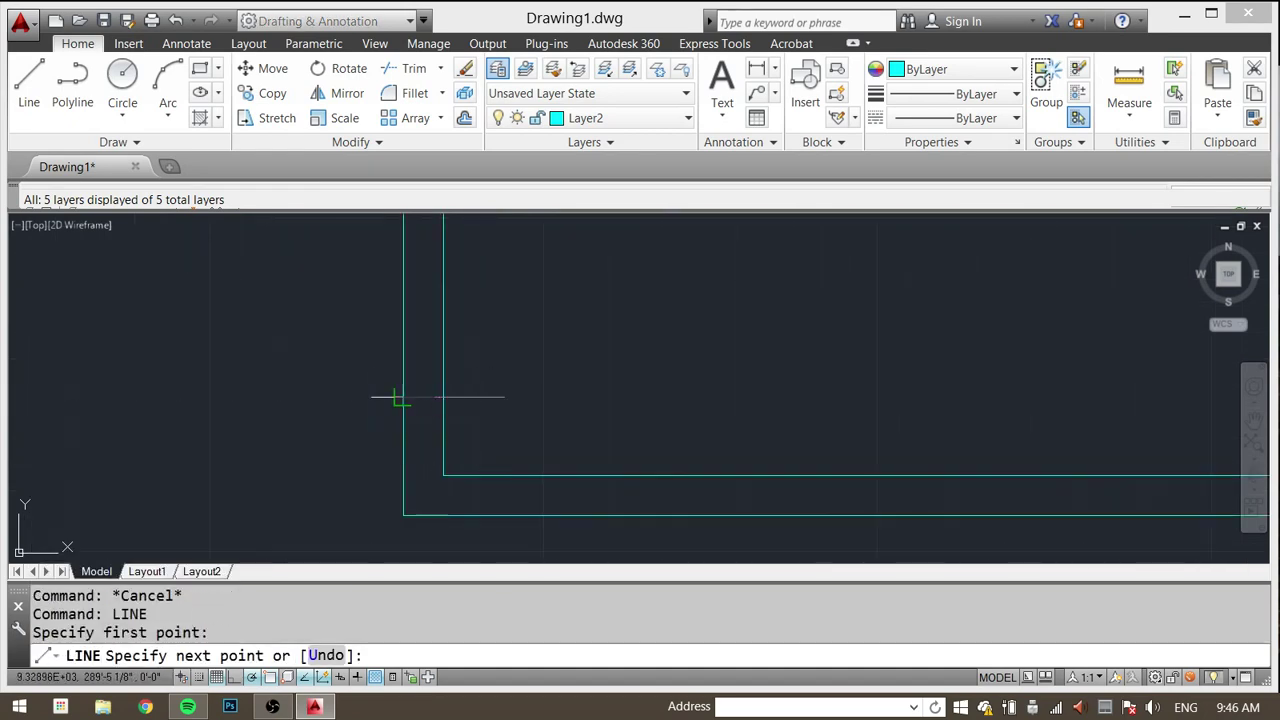
click(332, 397)
key(Escape)
key(Escape)
key(Escape)
Step: Trim both overhanging ends of the horizontal line so it spans only the thickness of the left wall
text(TR)
key(Return)
click(488, 361)
click(357, 420)
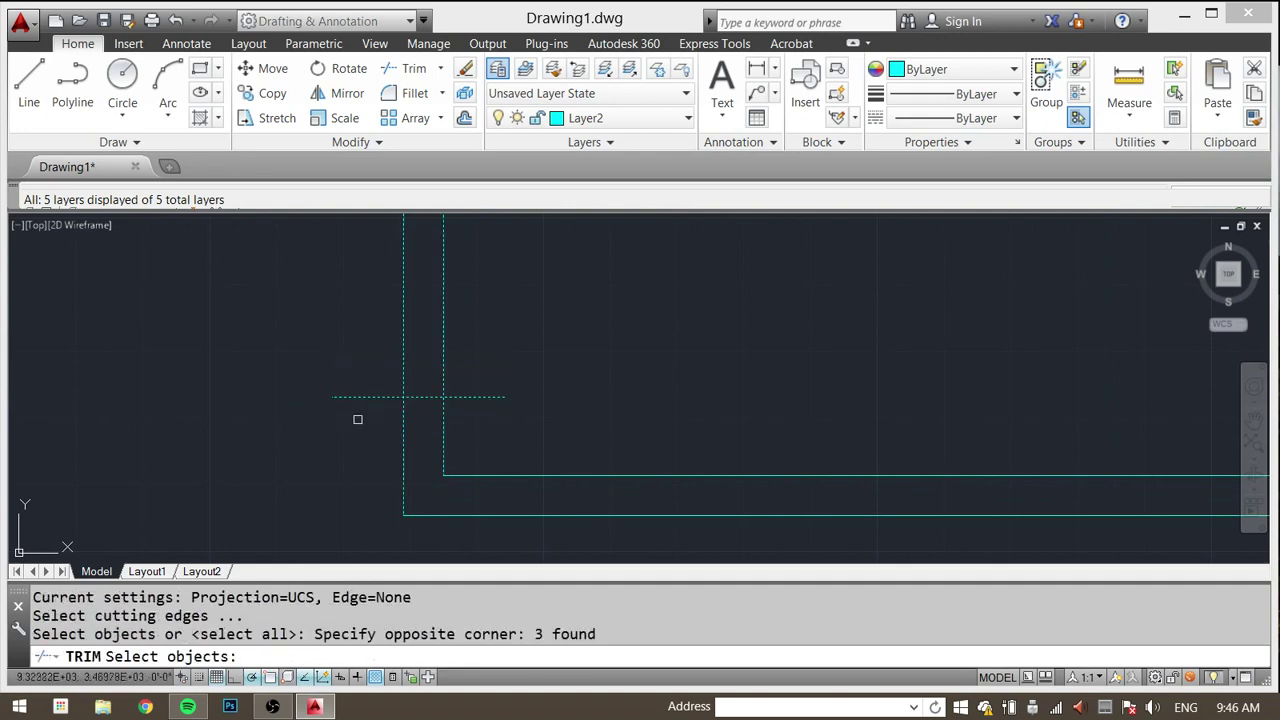
key(Return)
click(468, 378)
click(483, 446)
click(380, 431)
click(343, 369)
Step: Offset the short horizontal wall line upward by .5" to form a double jamb line
middle_drag(490, 325, 485, 389)
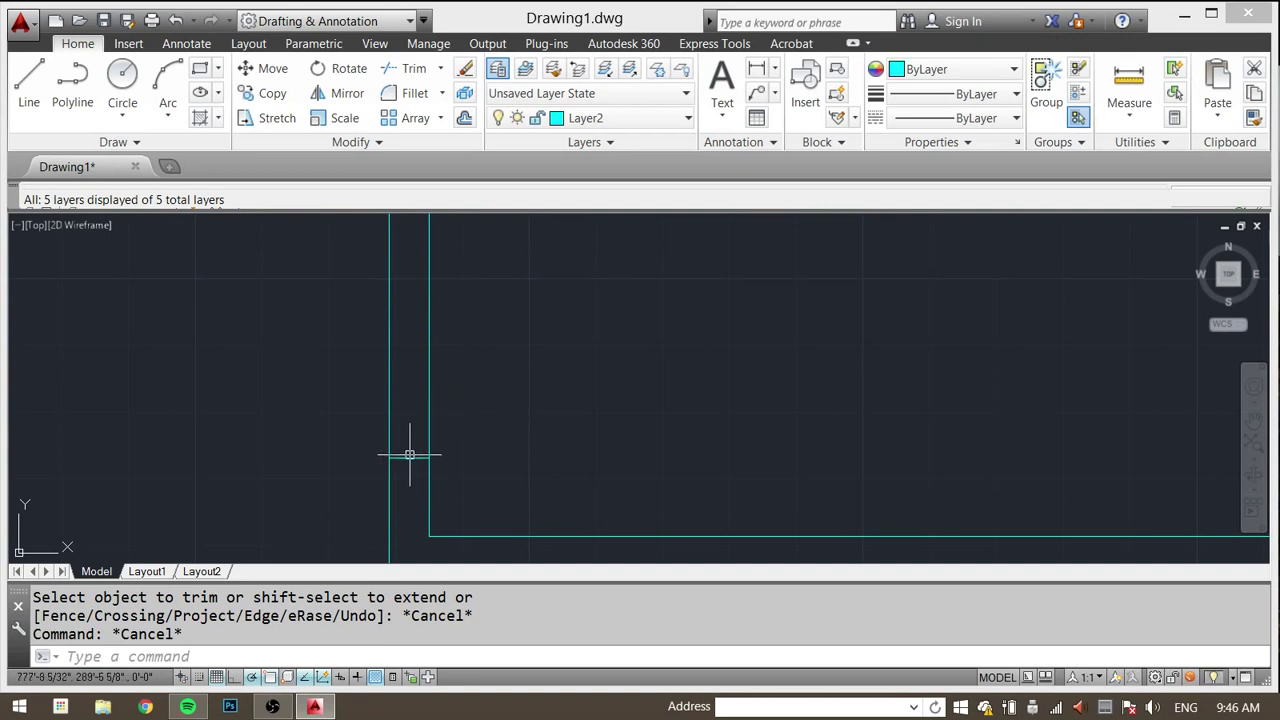
middle_drag(466, 451, 455, 407)
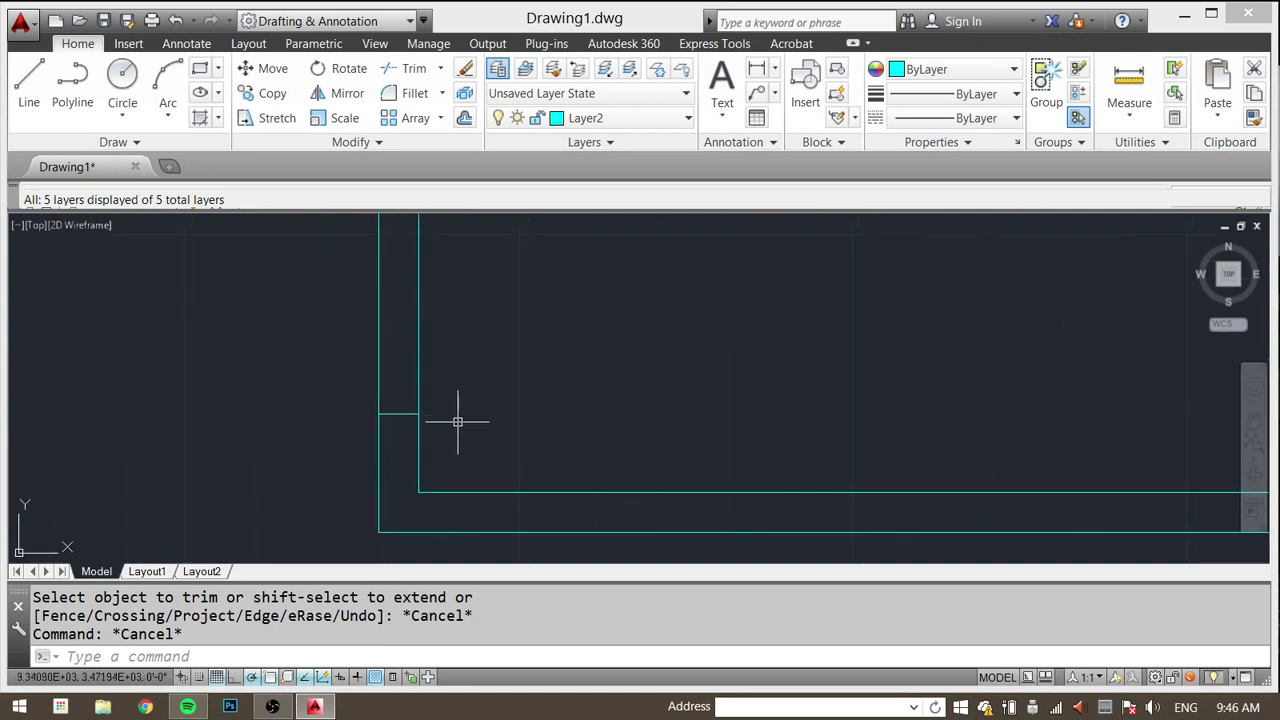
key(Escape)
key(Escape)
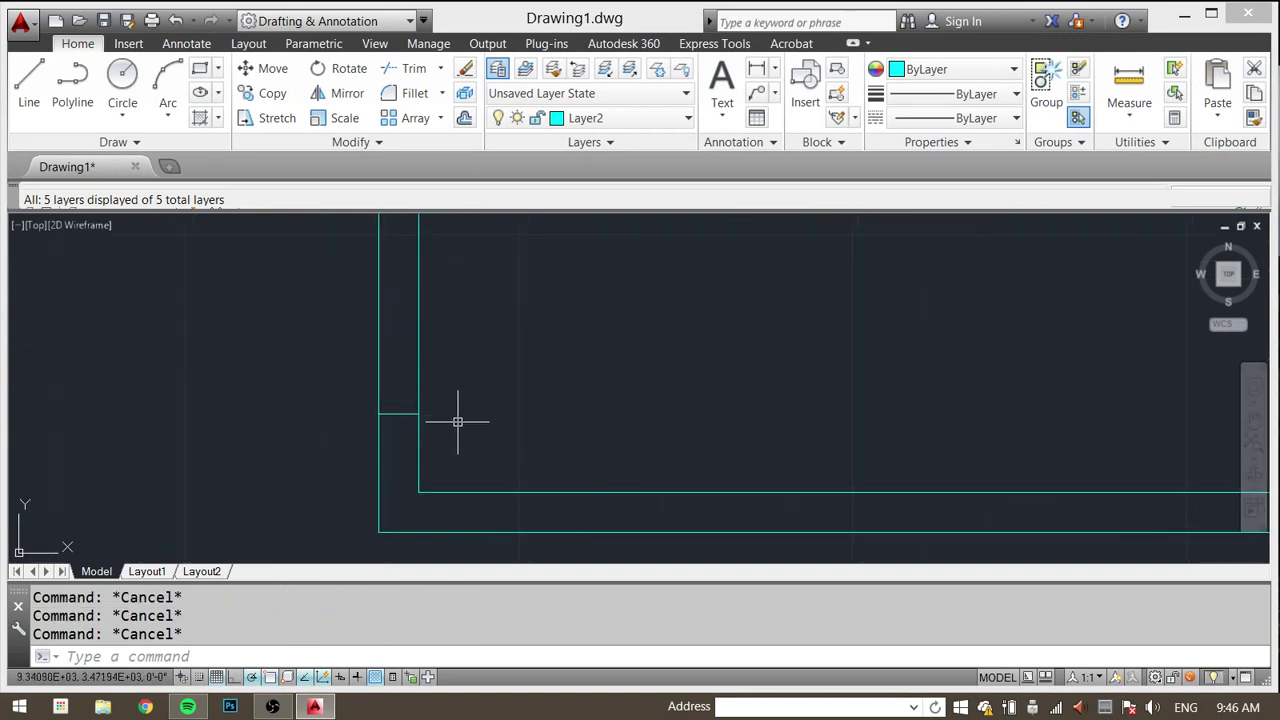
text(off)
key(Return)
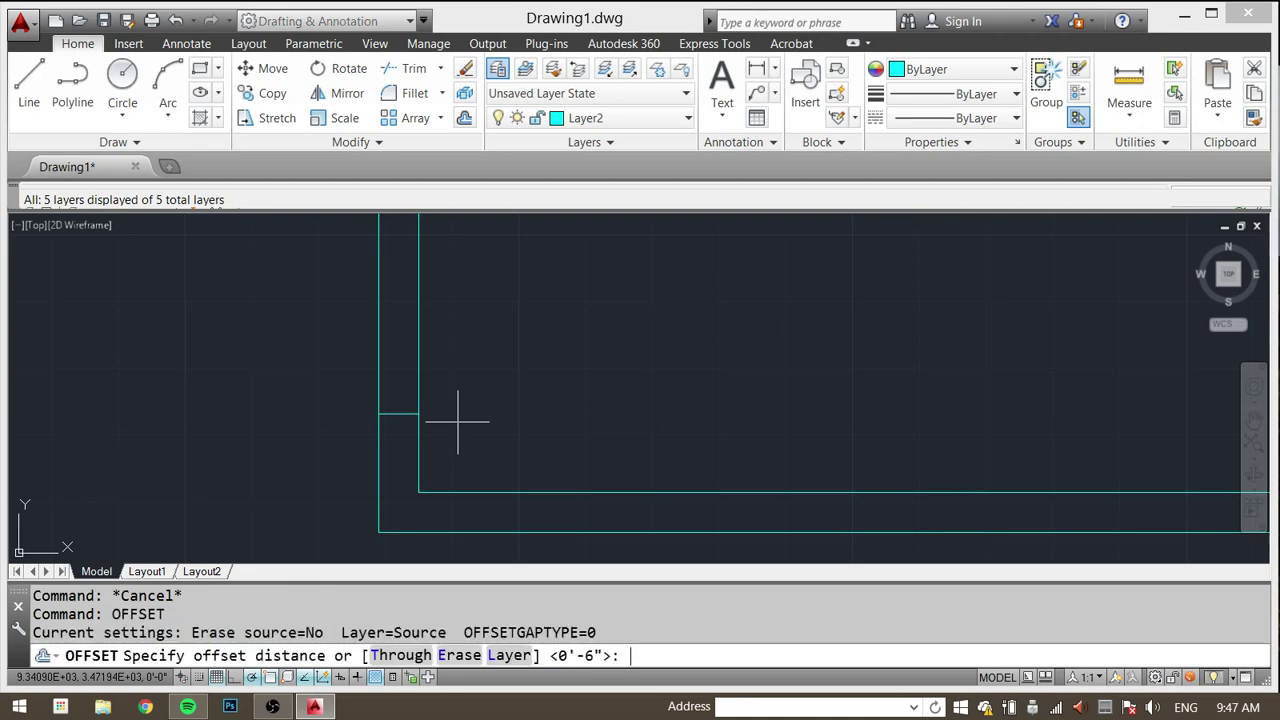
key(Return)
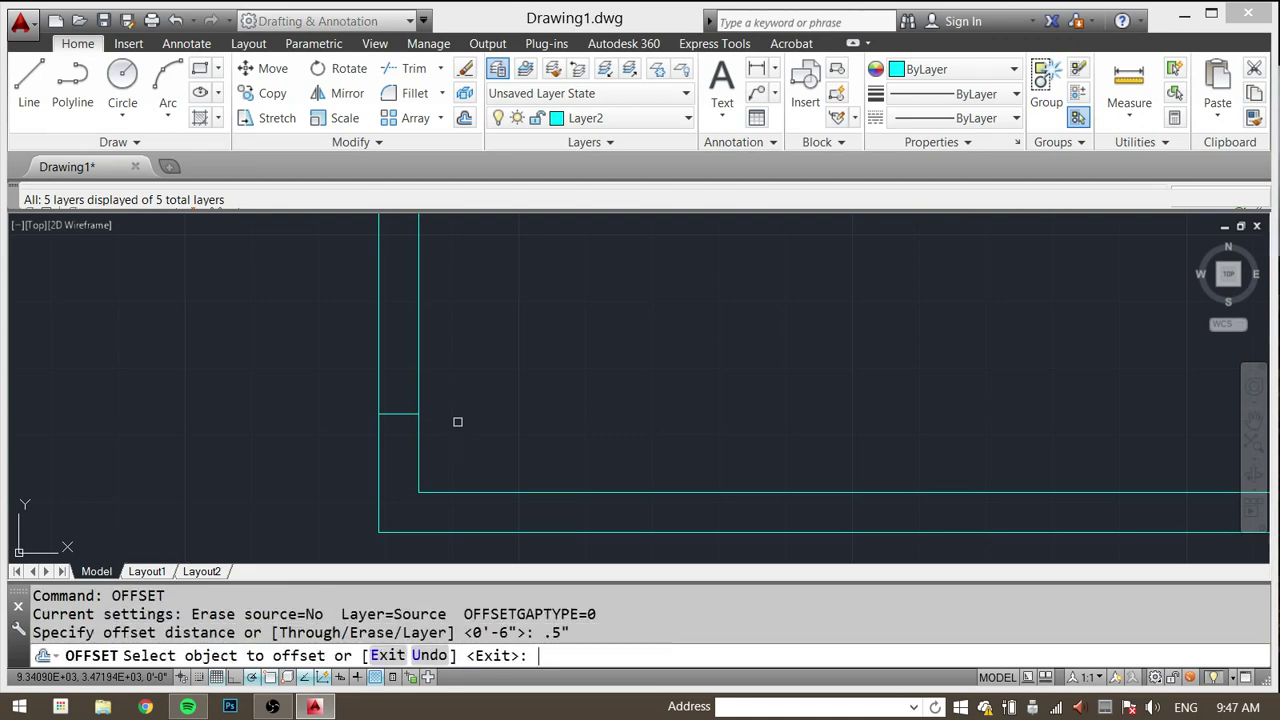
click(400, 410)
click(415, 397)
key(Escape)
key(Escape)
key(Escape)
Step: Copy the pair of jamb lines 36" straight up along the left wall
text(C)
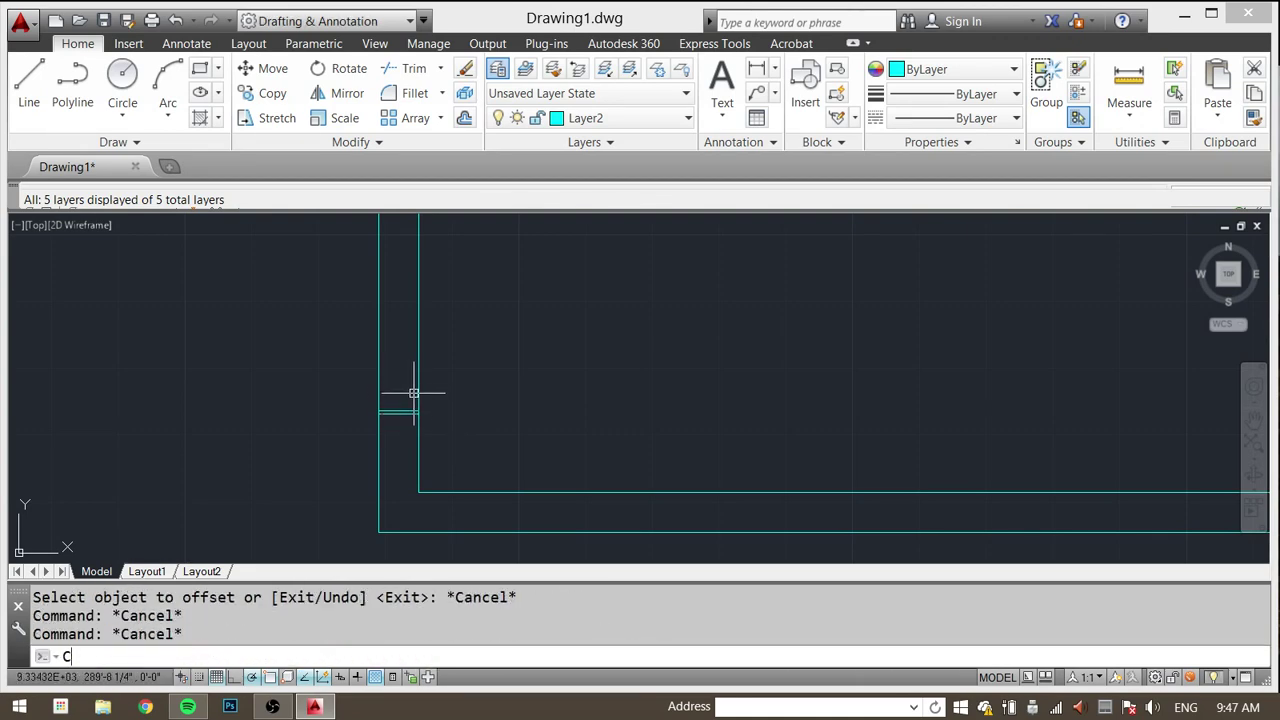
click(396, 389)
click(383, 447)
key(Return)
click(491, 408)
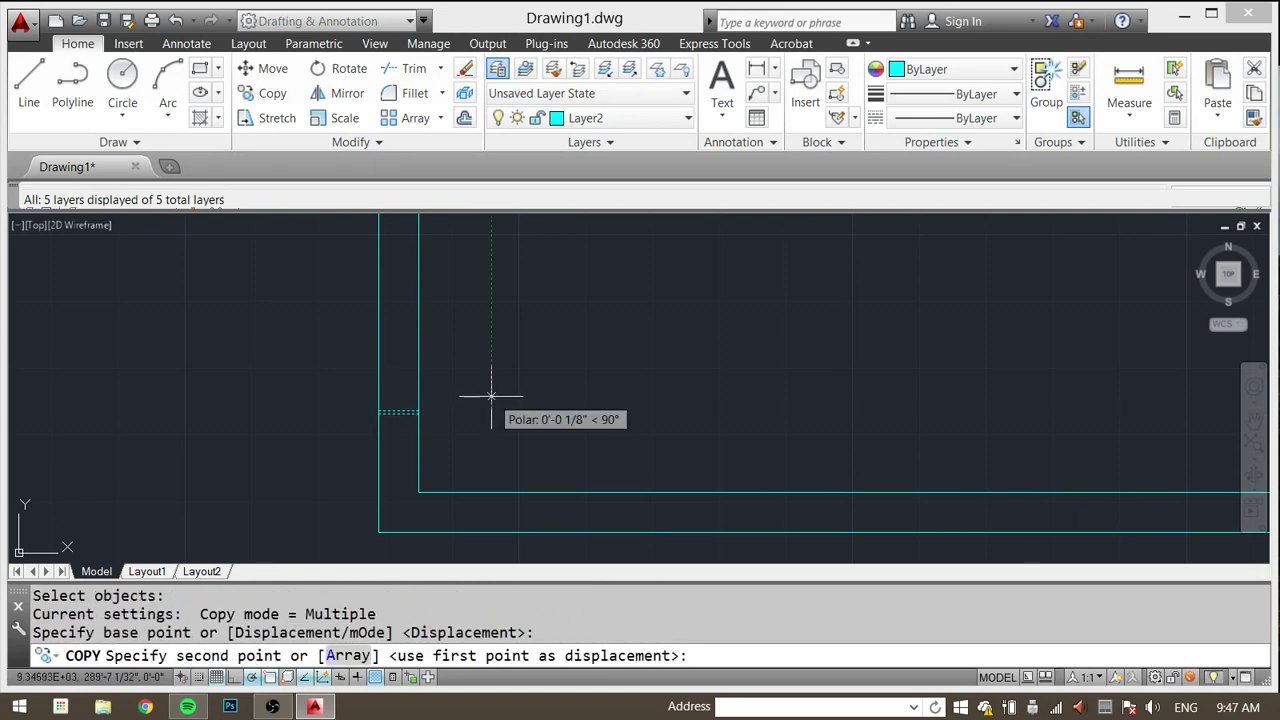
text(36)
key(Return)
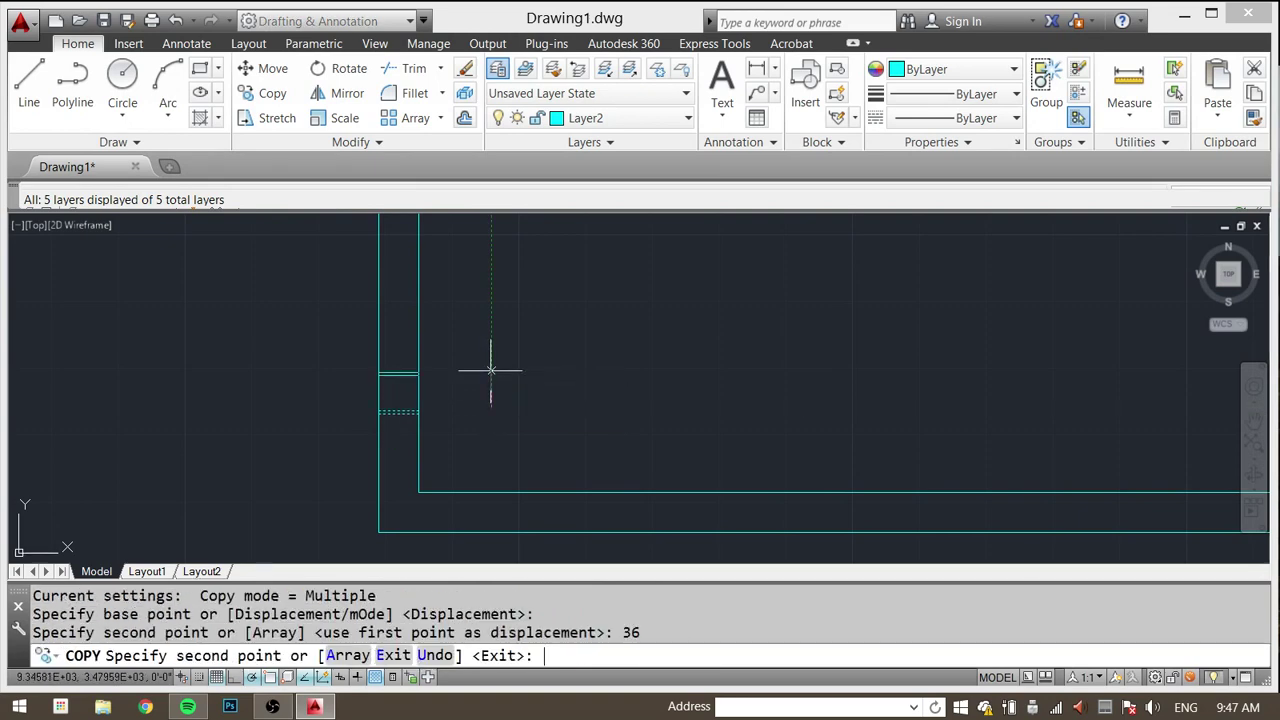
scroll(443, 337, down, 2)
scroll(486, 443, up, 2)
key(Escape)
key(Escape)
key(Escape)
key(Escape)
Step: Trim away both left wall lines between the two pairs of jamb lines to open the doorway
text(TR)
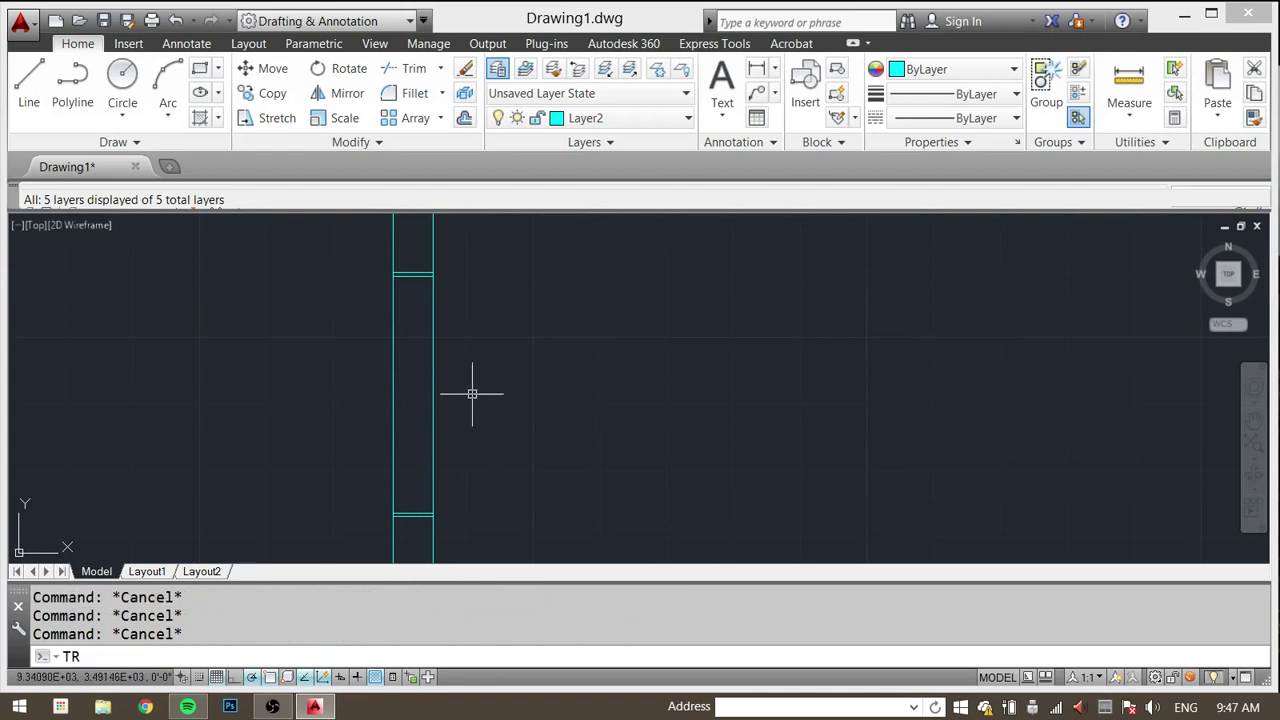
key(Return)
click(522, 245)
click(362, 514)
key(Return)
click(549, 340)
click(380, 390)
key(Escape)
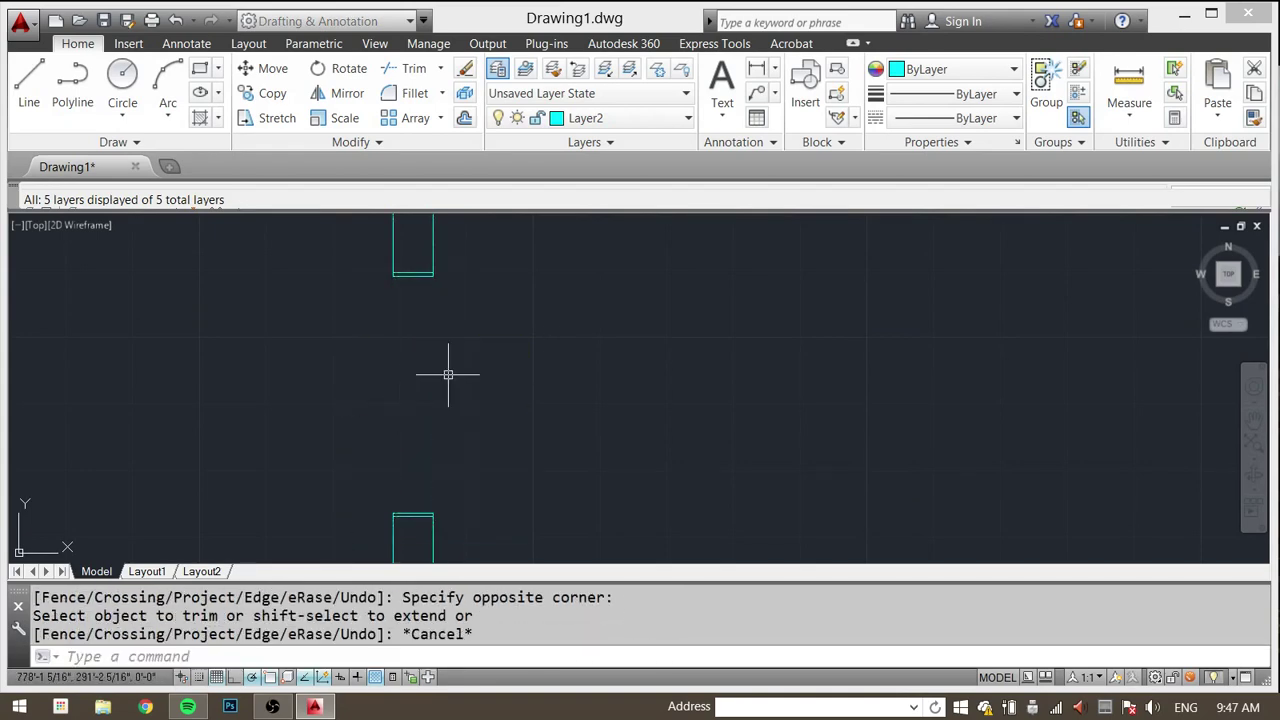
key(Escape)
key(Escape)
Step: Stretch the room-side ends of the four jamb lines at the opening, keeping the vertical wall lines out of the selection
text(S)
key(Return)
click(472, 248)
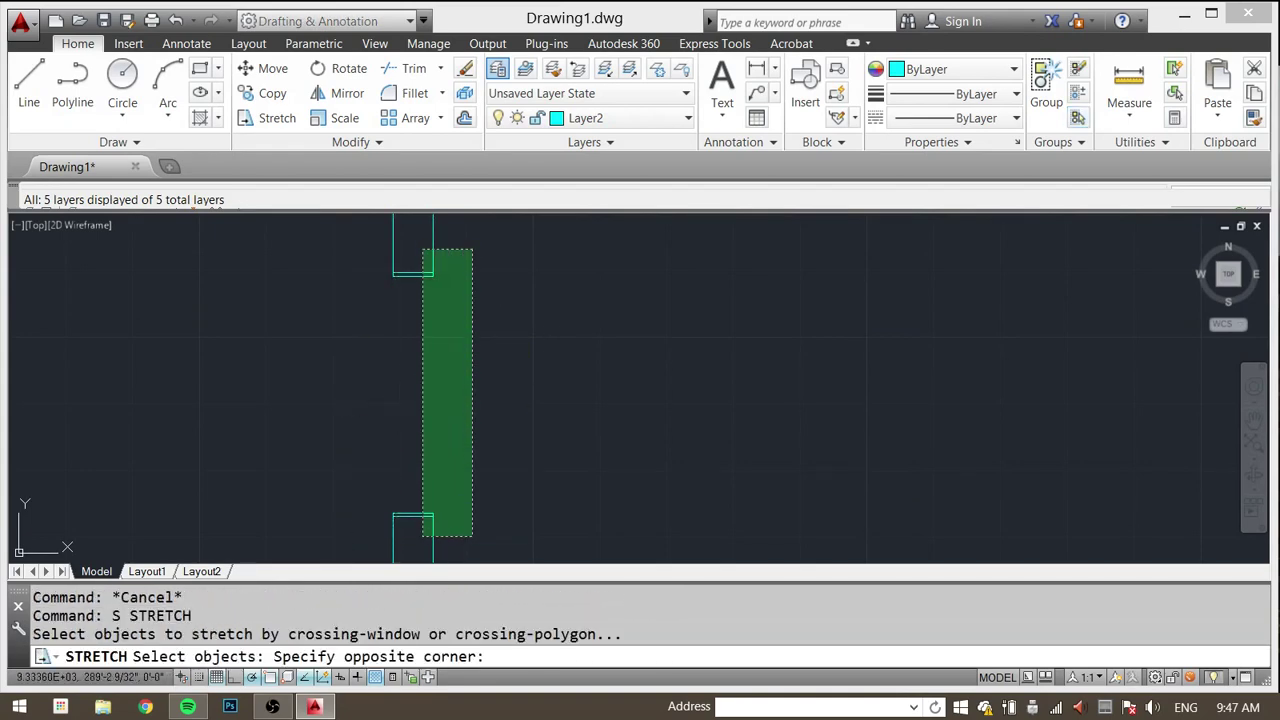
click(422, 537)
shift+click(448, 536)
shift+click(422, 542)
shift+click(466, 251)
shift+click(423, 238)
click(486, 351)
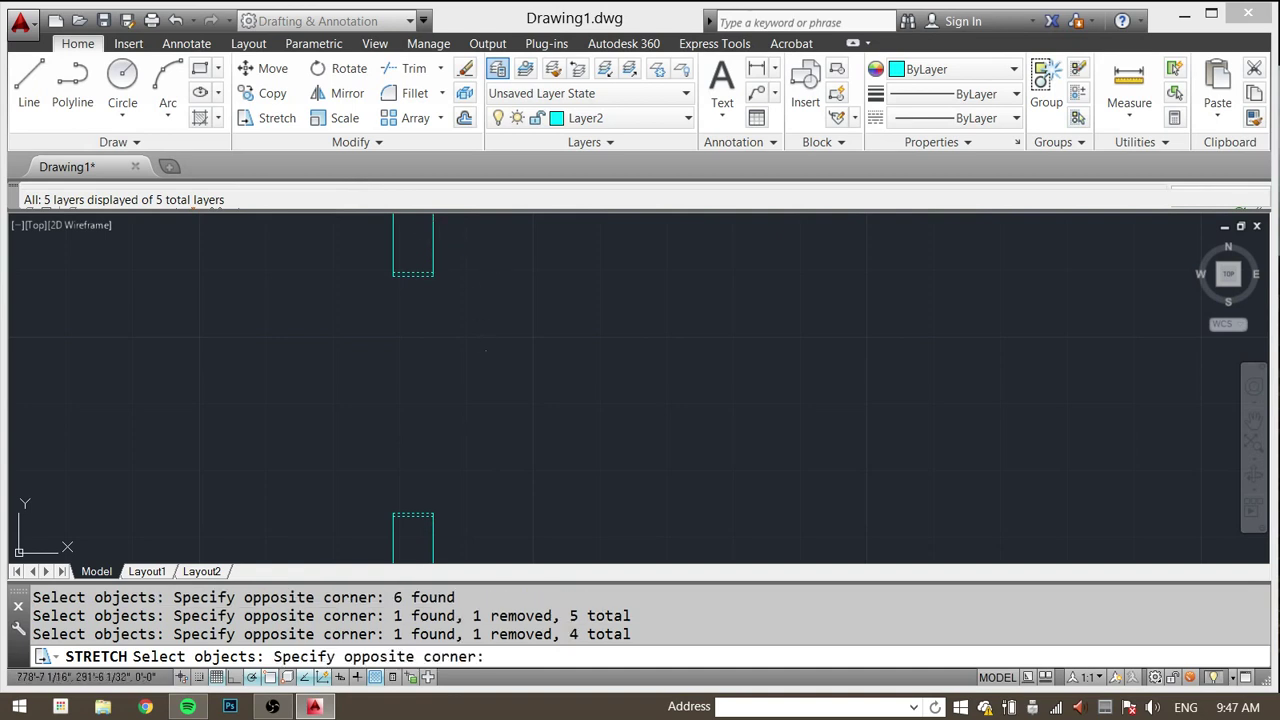
Step: Stretch the right ends of the paired jamb lines at both sides of the door opening slightly past the wall face
click(455, 363)
key(Return)
click(450, 366)
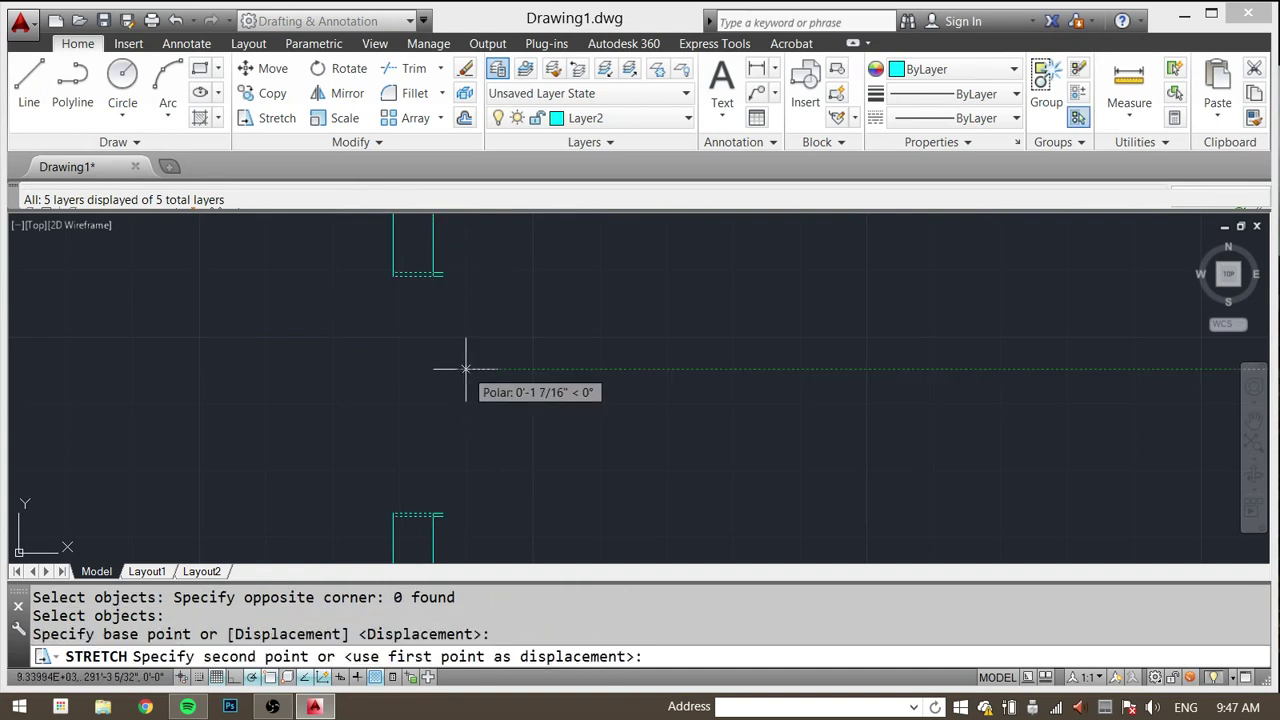
key(Escape)
key(Escape)
key(Return)
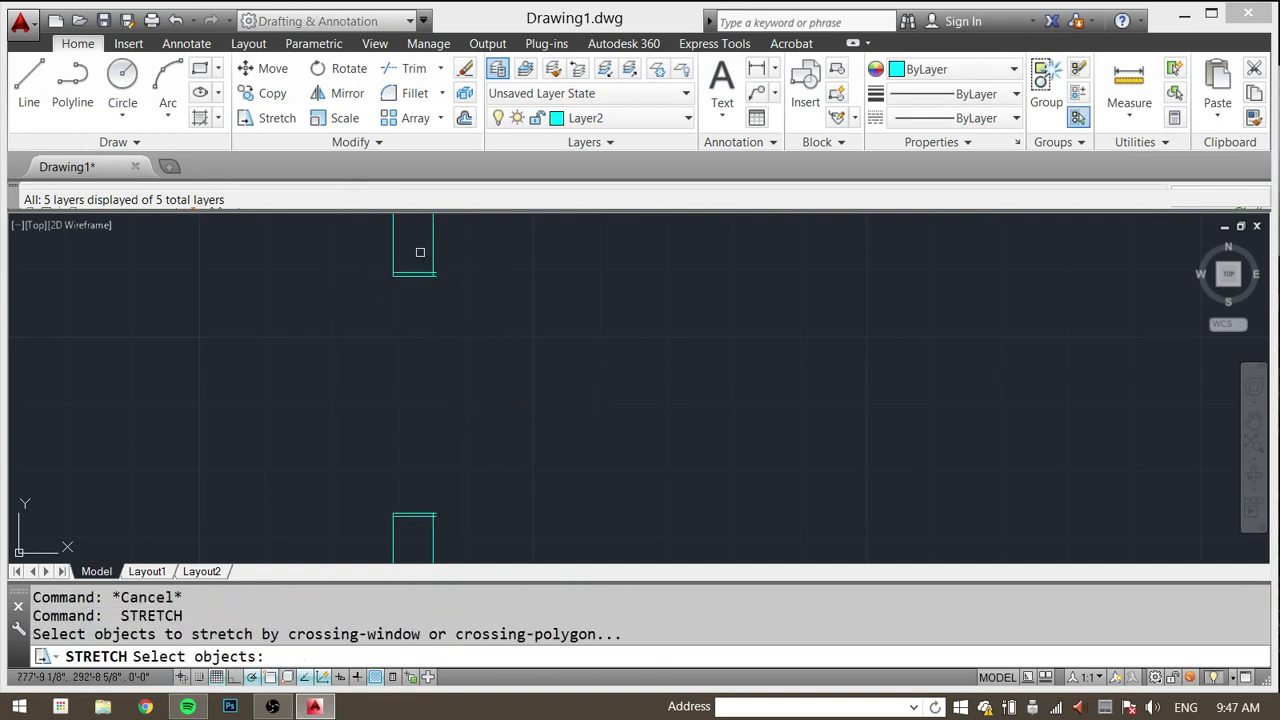
click(412, 253)
click(360, 503)
key(Return)
click(409, 262)
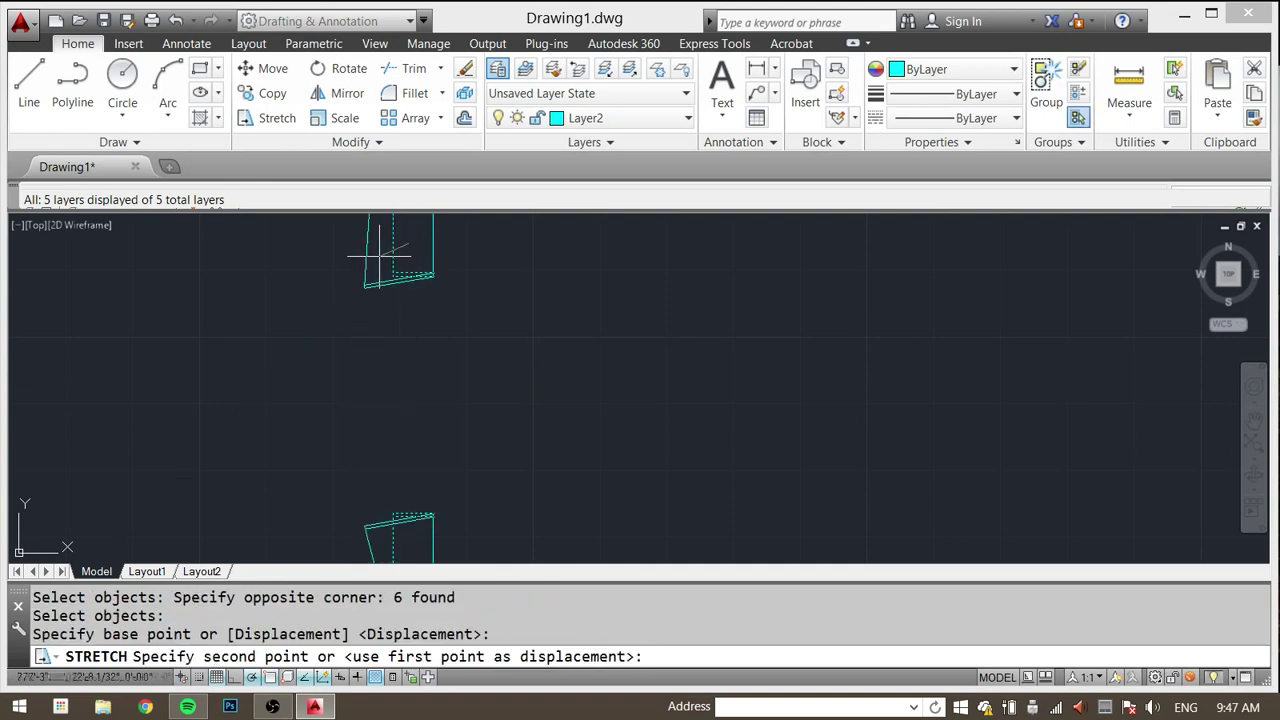
key(Escape)
key(Escape)
key(Escape)
key(Escape)
Step: Stretch the left ends of the paired jamb lines 0.5 inch past the outer wall face, excluding the vertical wall lines
text(s)
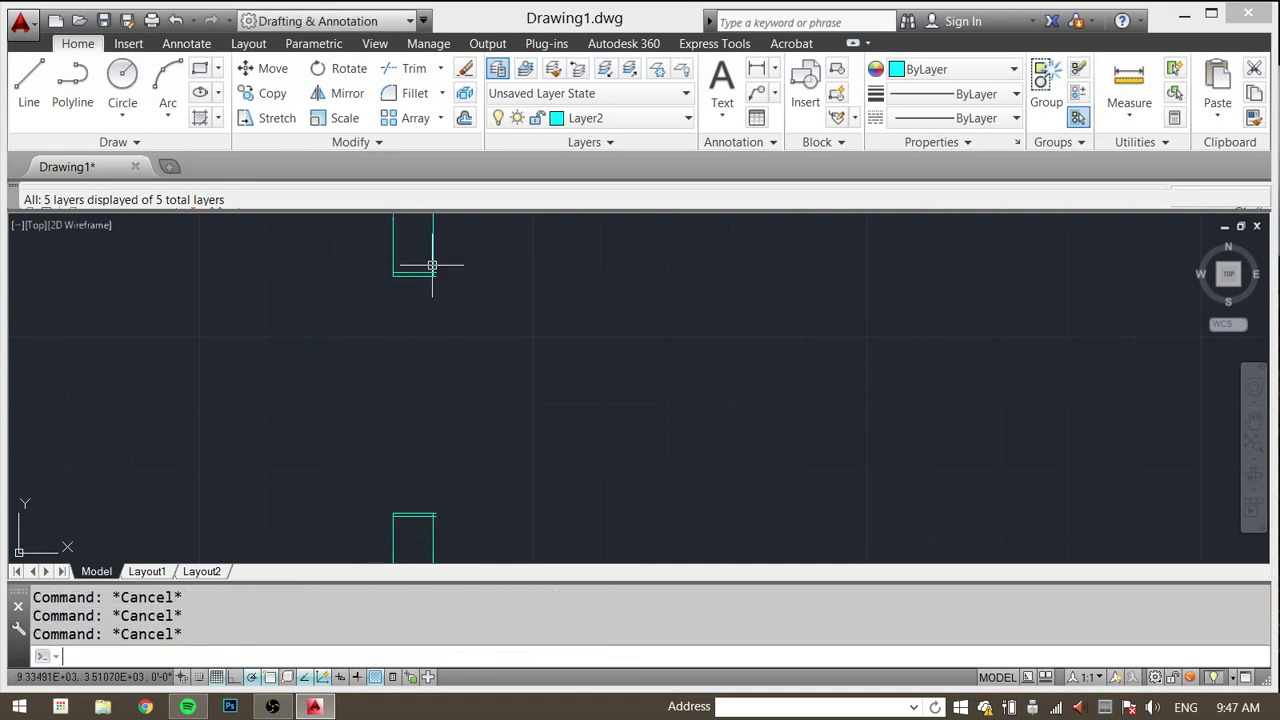
key(Return)
click(432, 265)
click(363, 537)
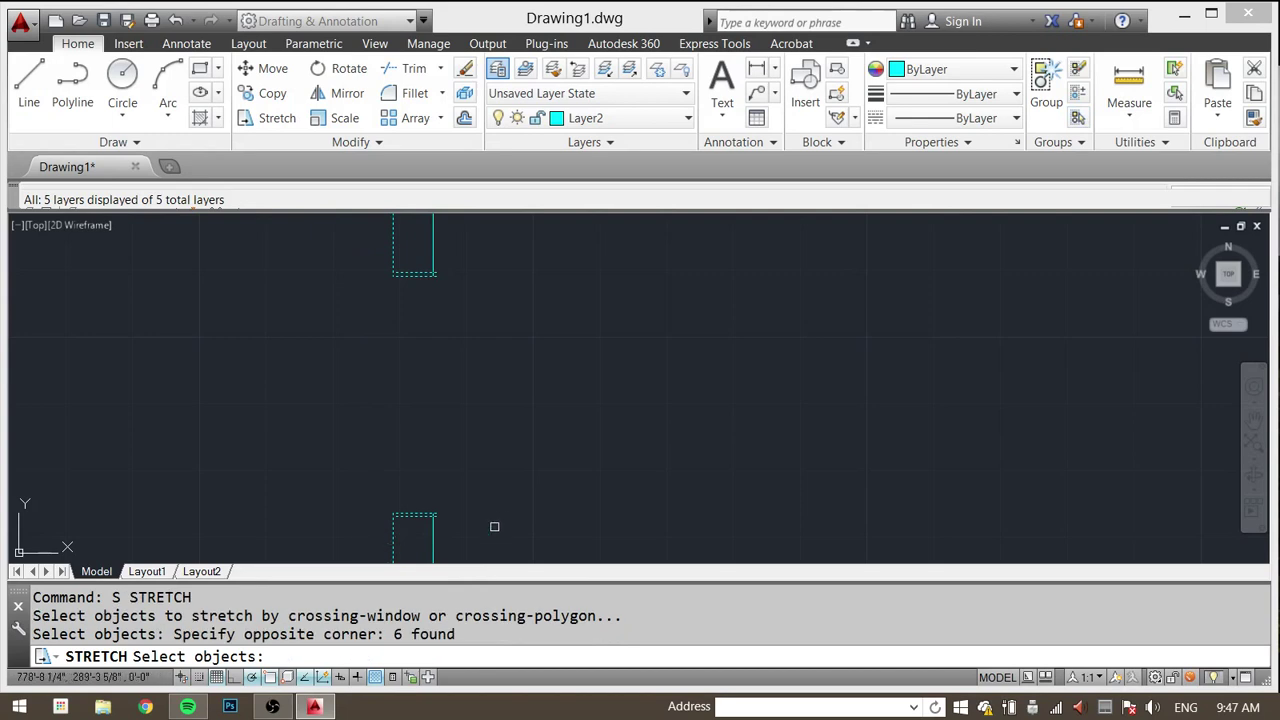
click(460, 541)
shift+click(351, 546)
shift+click(471, 253)
shift+click(363, 232)
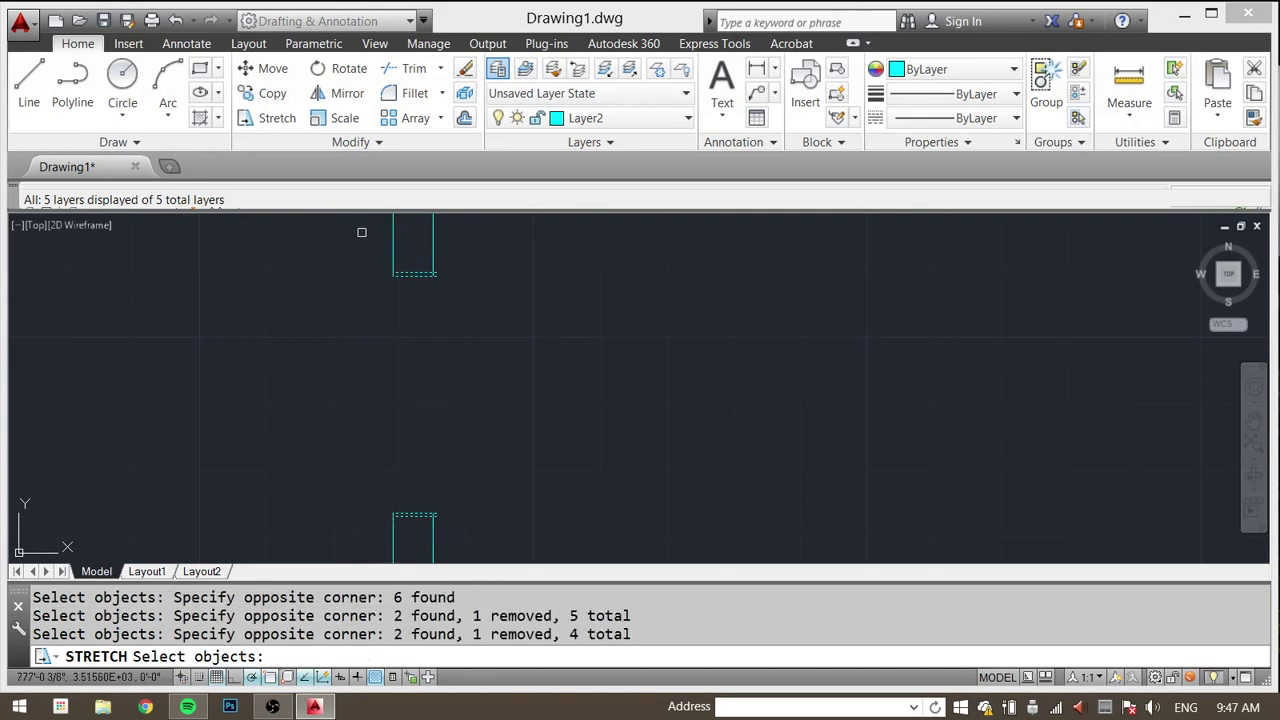
key(Return)
click(503, 356)
key(Return)
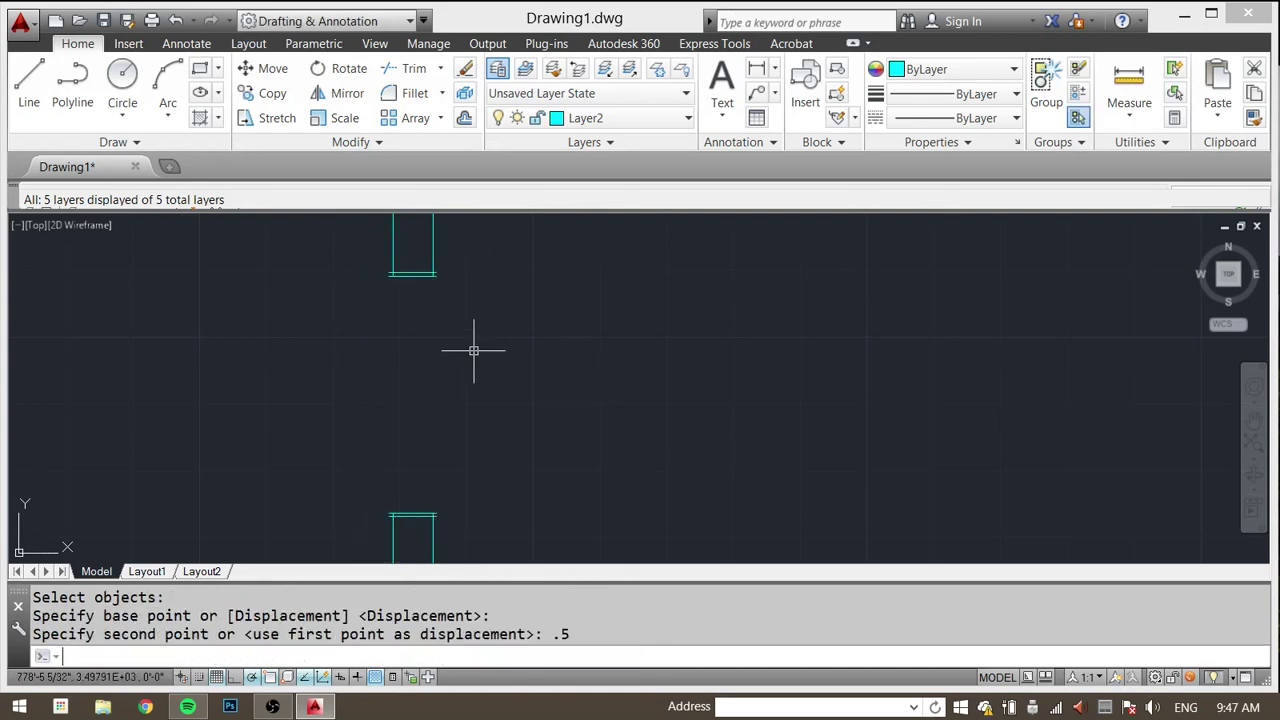
key(Escape)
key(Escape)
key(Escape)
Step: Draw two vertical lines joining the upper and lower jamb line ends, one along each side of the opening
key(Return)
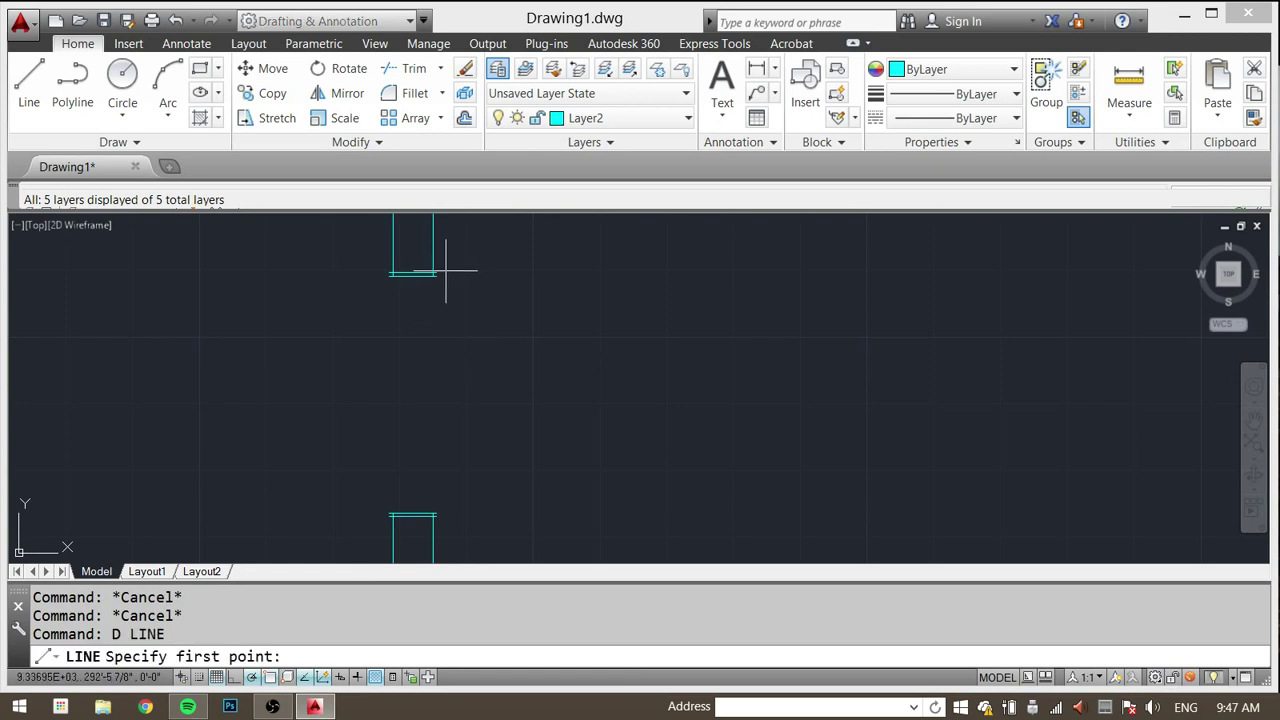
click(435, 272)
key(Escape)
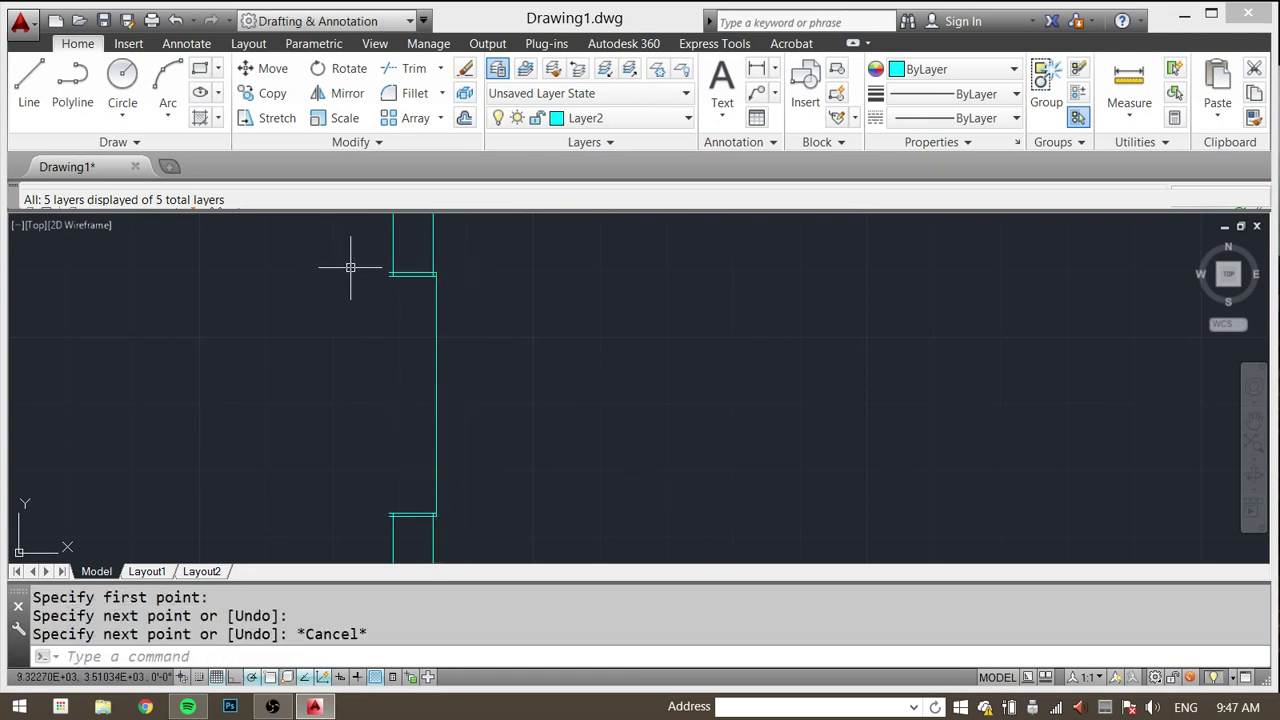
key(Return)
click(389, 273)
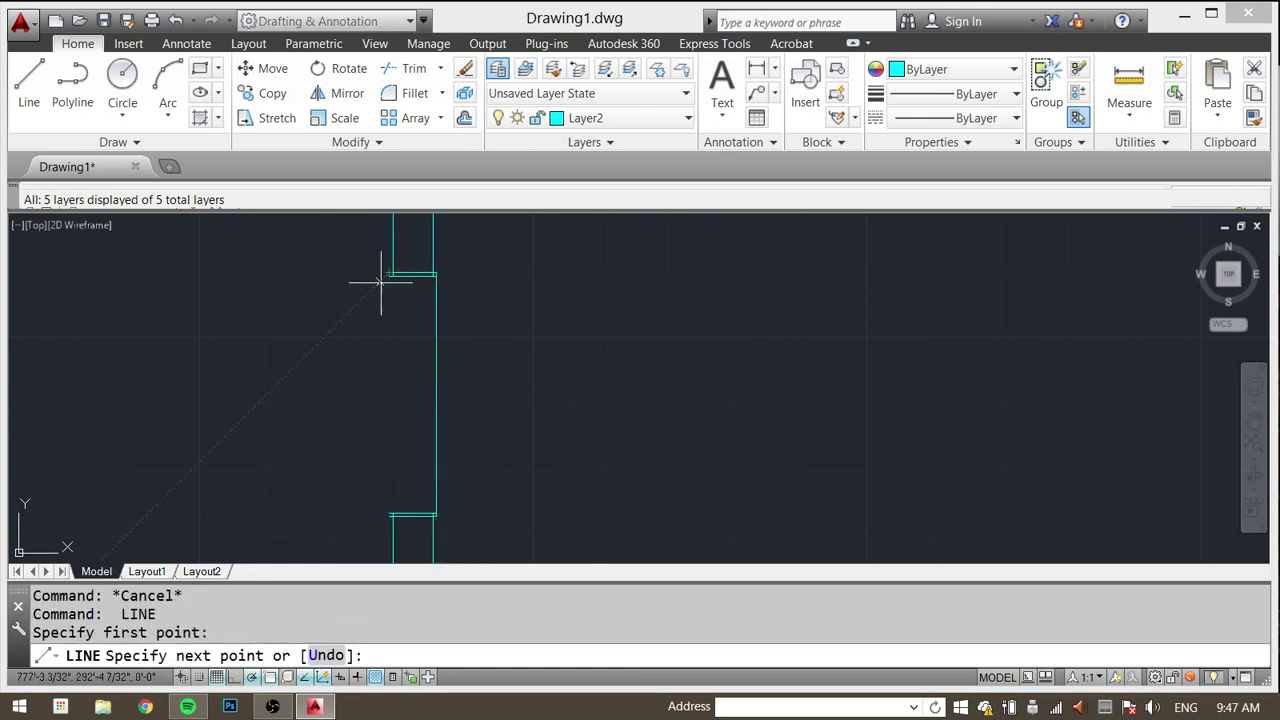
click(389, 517)
key(Escape)
key(Escape)
key(Escape)
key(Escape)
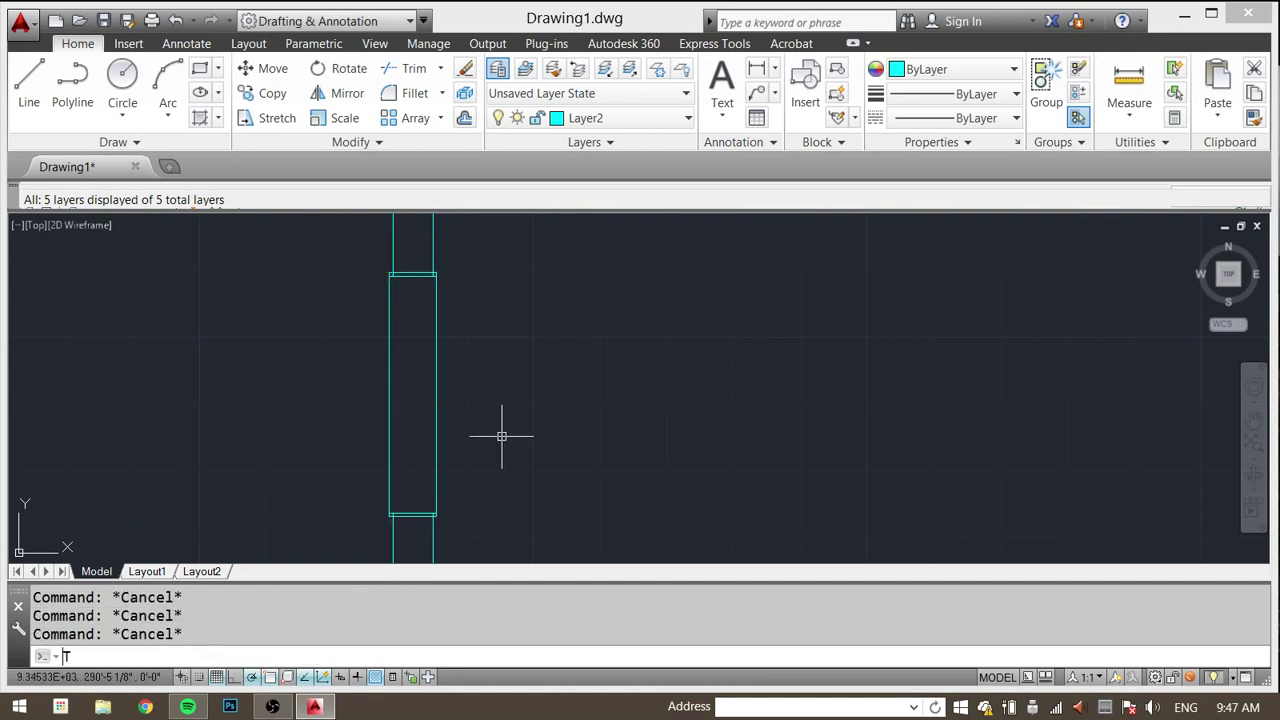
Step: Trim the wall line ends inside the lower jamb frame, using all lines around the opening as cutting edges
text(tr)
key(Return)
click(484, 240)
click(362, 530)
scroll(381, 272, up, 8)
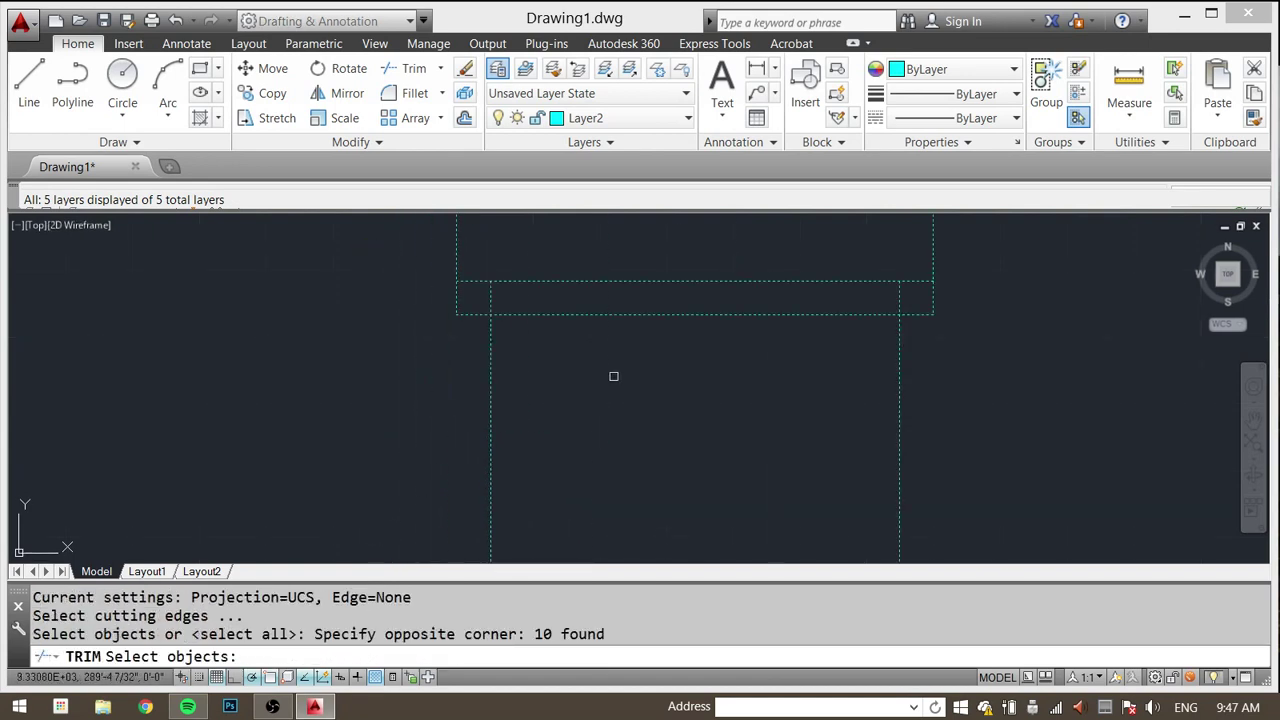
key(Return)
click(914, 306)
click(483, 300)
Step: Trim away the two vertical lines spanning the opening between the upper and lower jamb frames
scroll(463, 463, down, 10)
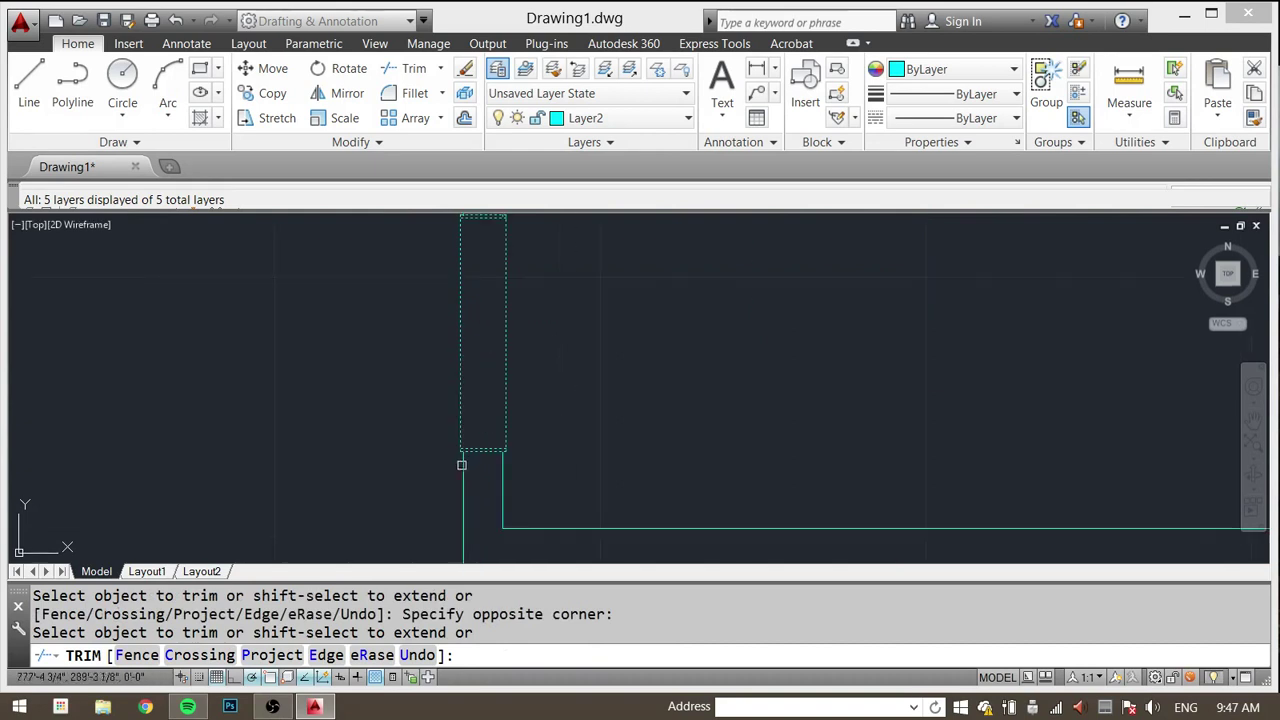
scroll(577, 345, up, 3)
click(577, 345)
click(426, 379)
Step: Trim the two wall line ends that run through the upper jamb frame
scroll(511, 305, up, 8)
scroll(454, 284, up, 6)
click(514, 304)
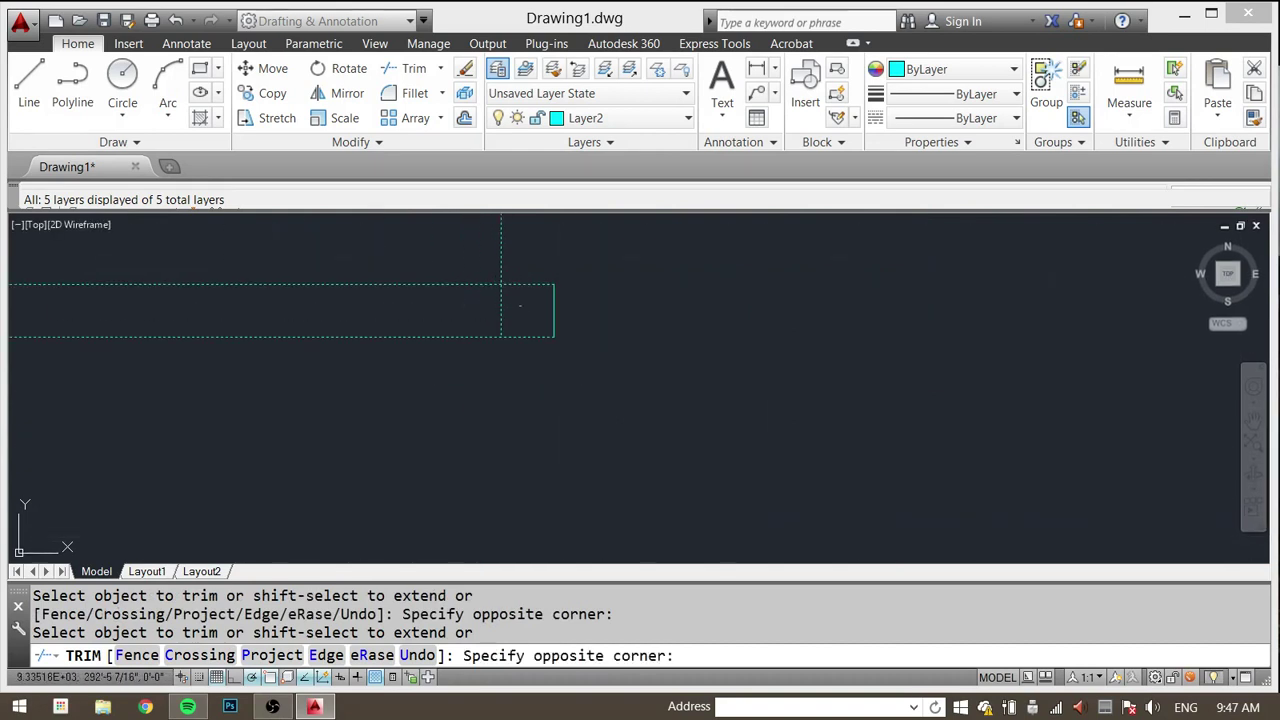
click(485, 311)
middle_drag(360, 325, 789, 370)
click(342, 376)
click(277, 352)
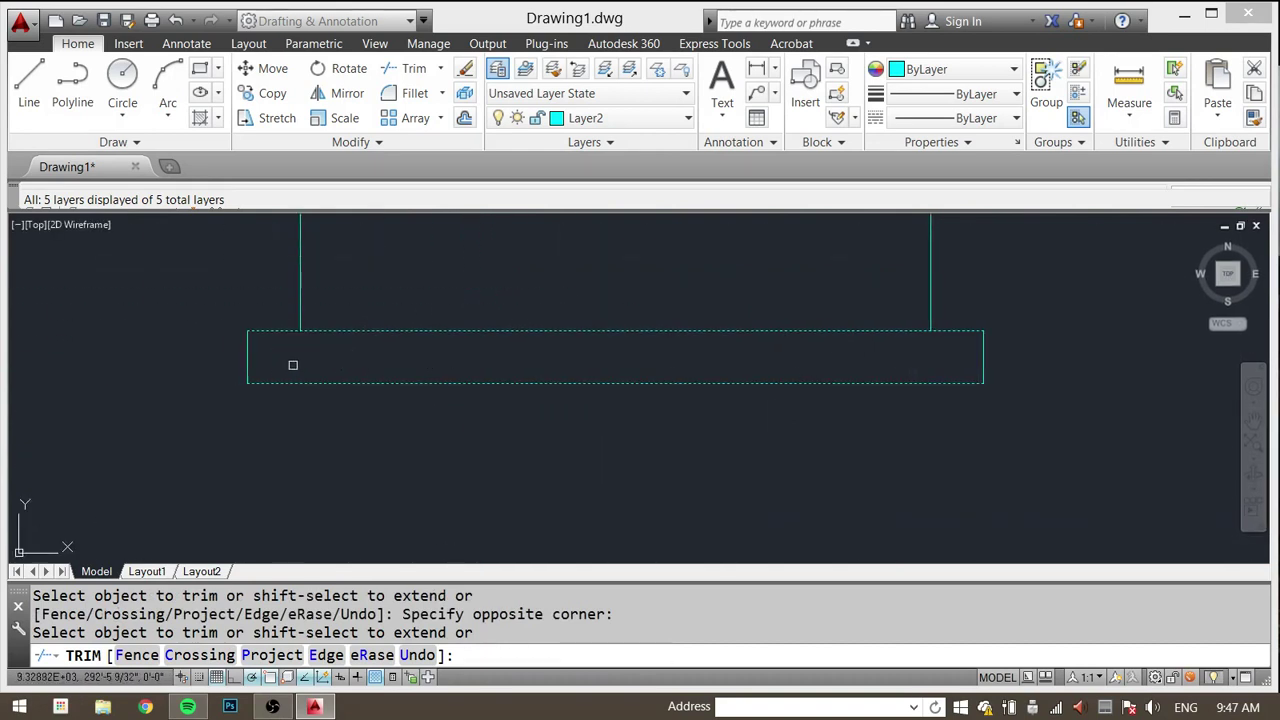
scroll(463, 314, down, 10)
key(Escape)
key(Escape)
key(Escape)
Step: Draw a vertical line across the opening from the upper jamb frame's midpoint to the lower jamb frame's midpoint
text(l)
key(Return)
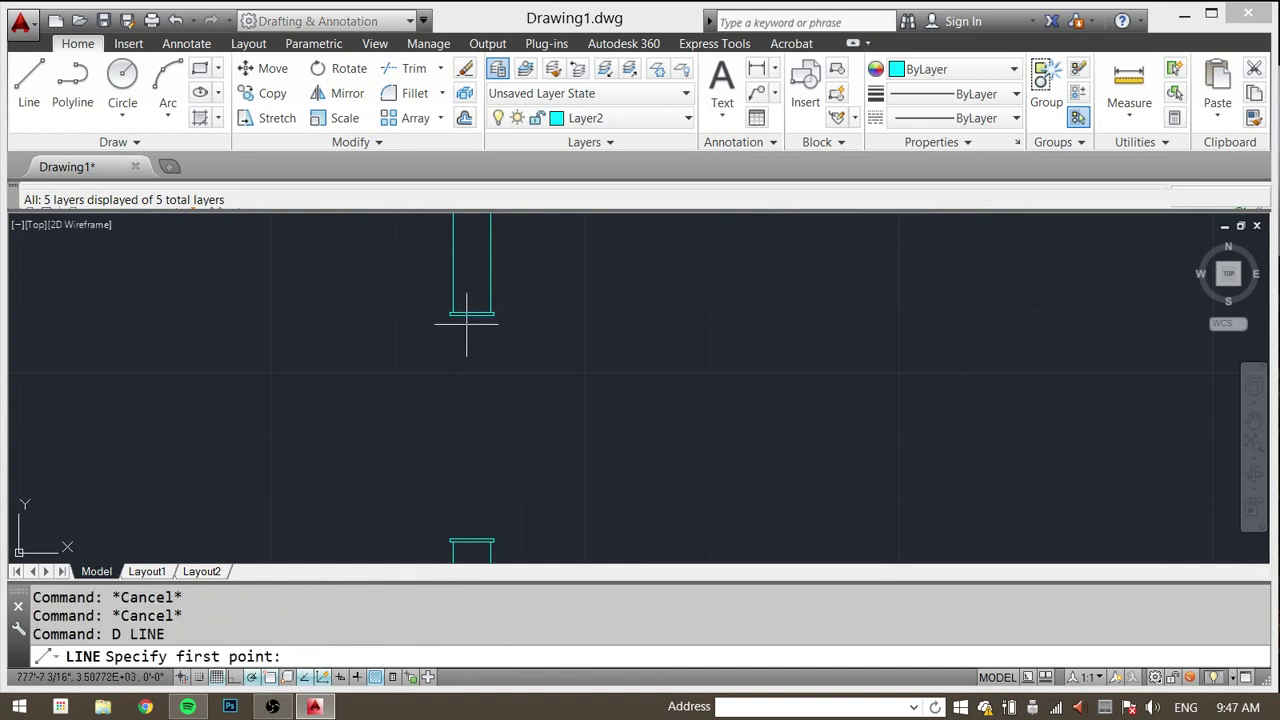
click(471, 315)
click(471, 539)
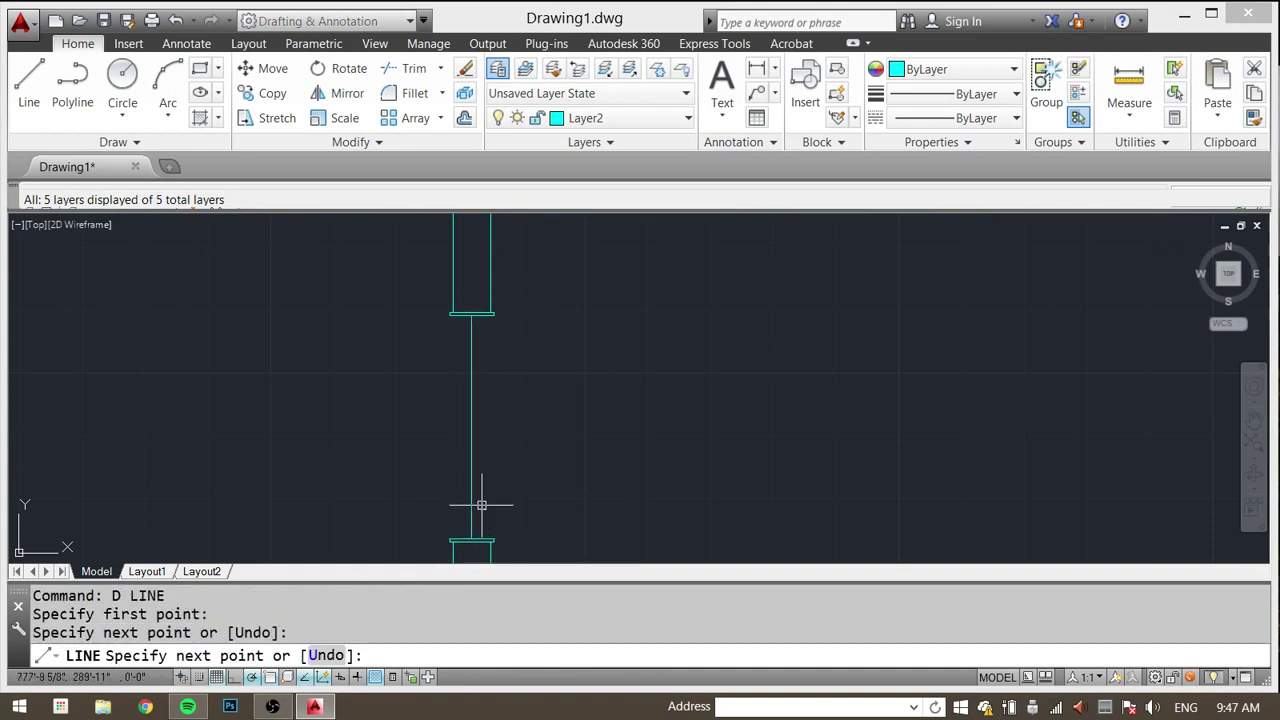
key(Escape)
key(Escape)
key(Escape)
key(Escape)
Step: Draw a circle centred on the lower jamb frame's midpoint with its radius reaching the upper jamb frame
text(circle)
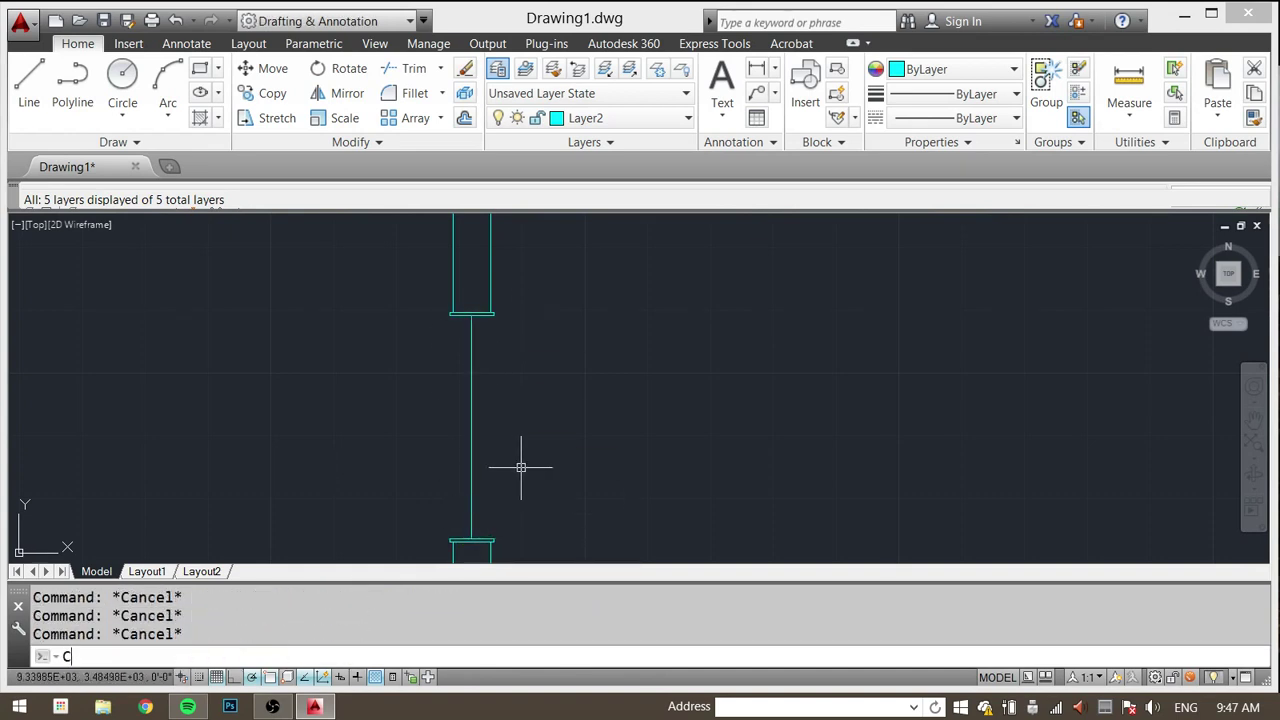
key(Return)
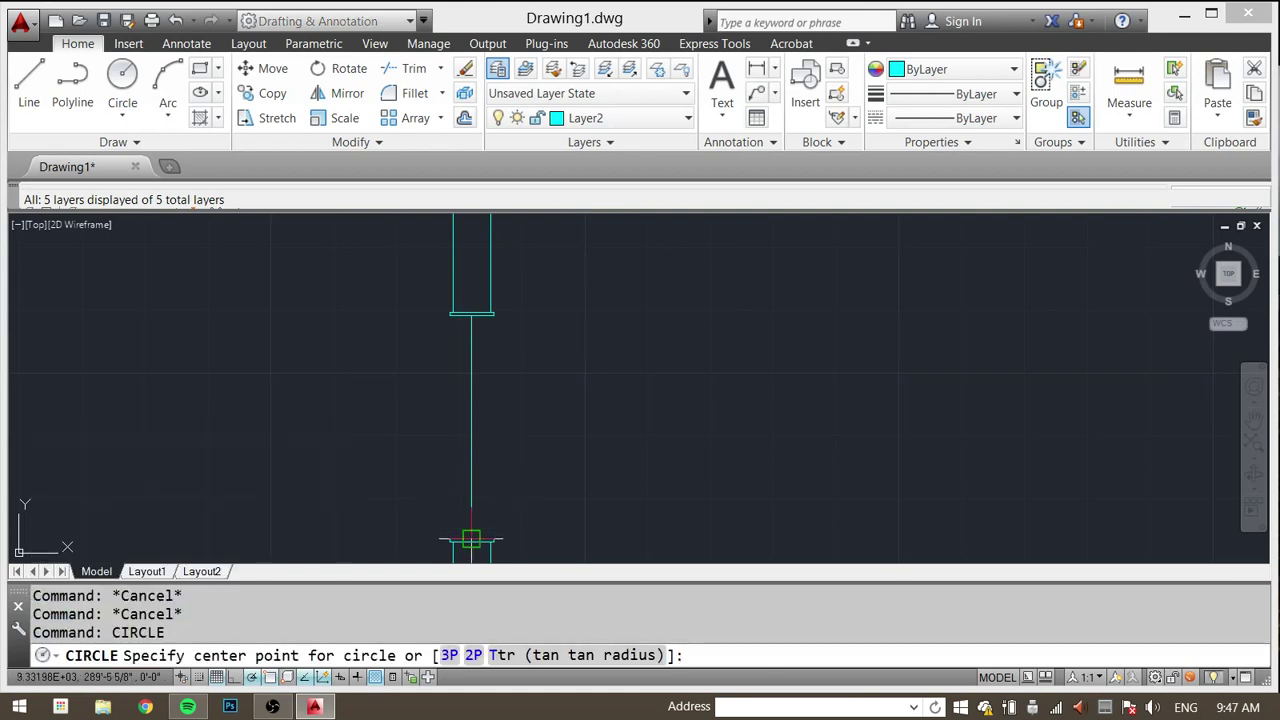
click(471, 539)
key(Escape)
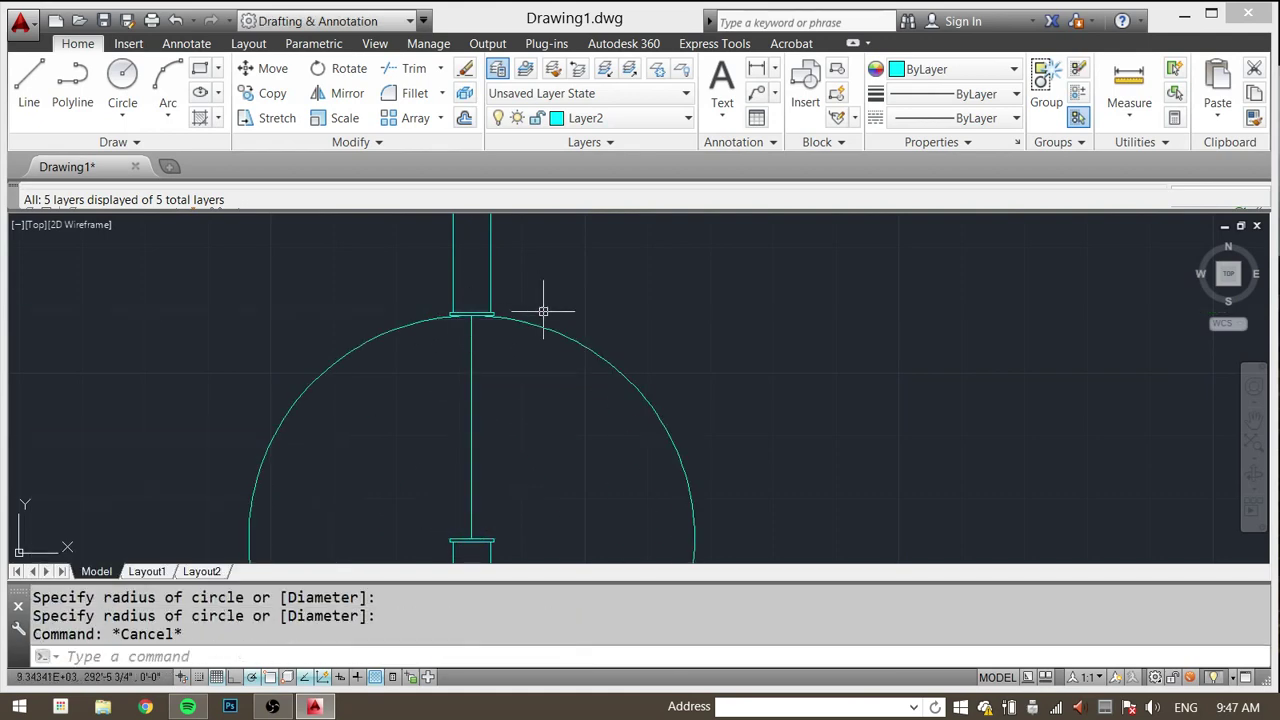
key(Escape)
key(Escape)
Step: Draw a horizontal line from the circle's centre to its right quadrant as the open door leaf
text(l)
key(Return)
click(471, 539)
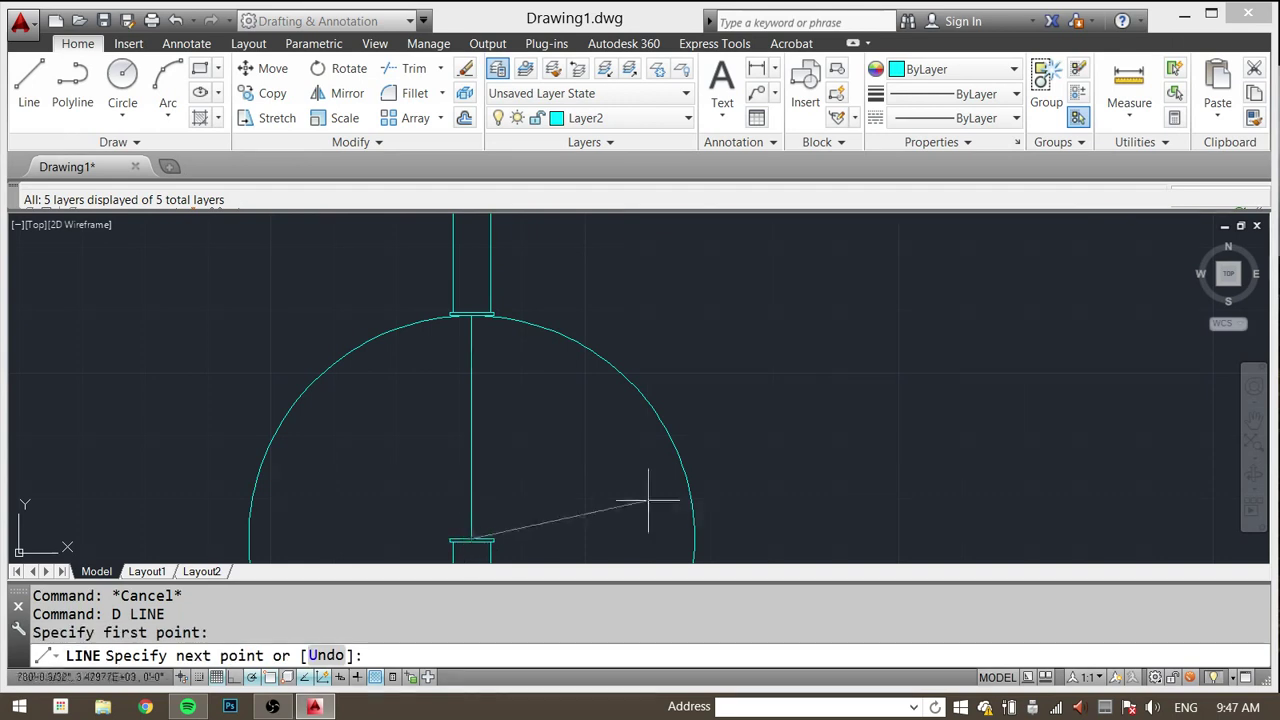
click(694, 538)
key(Escape)
key(Escape)
key(Escape)
key(Escape)
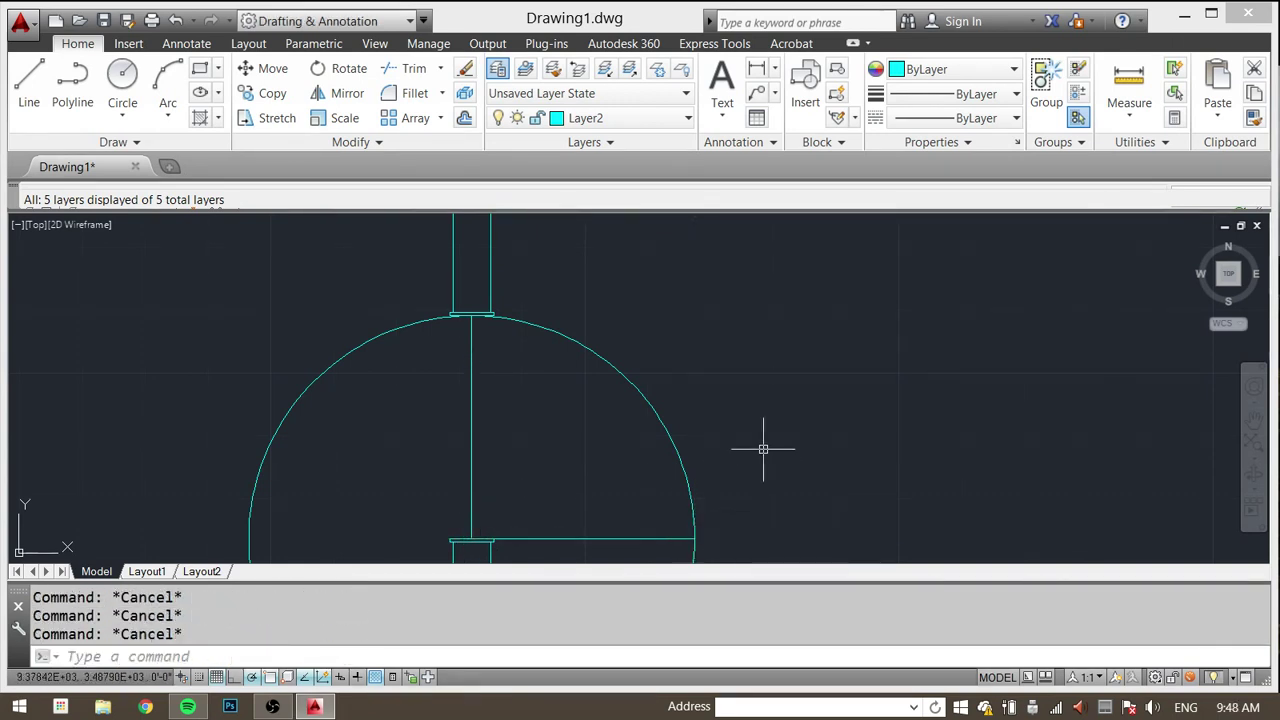
Step: Trim the circle to a quarter-circle door swing, using the vertical and horizontal radius lines as cutting edges
text(tr)
key(Return)
click(654, 490)
click(600, 550)
click(468, 358)
key(Return)
click(414, 377)
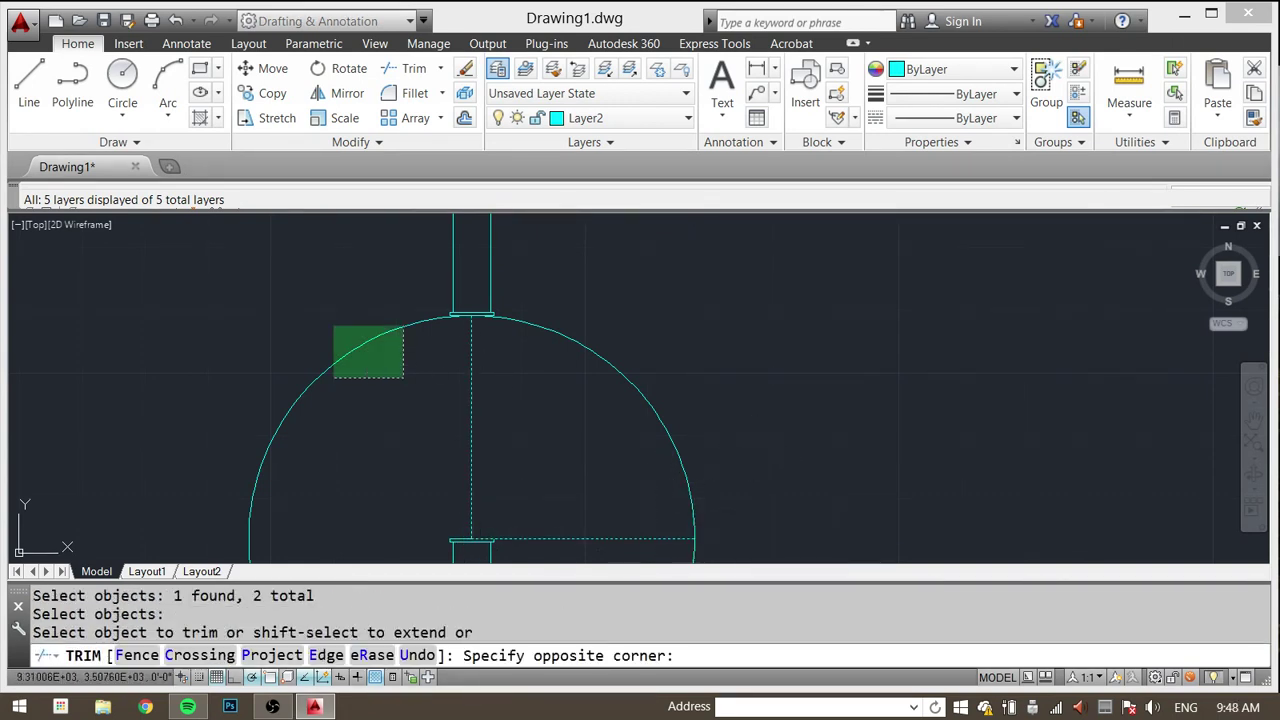
click(334, 324)
key(Escape)
key(Escape)
key(Escape)
key(Escape)
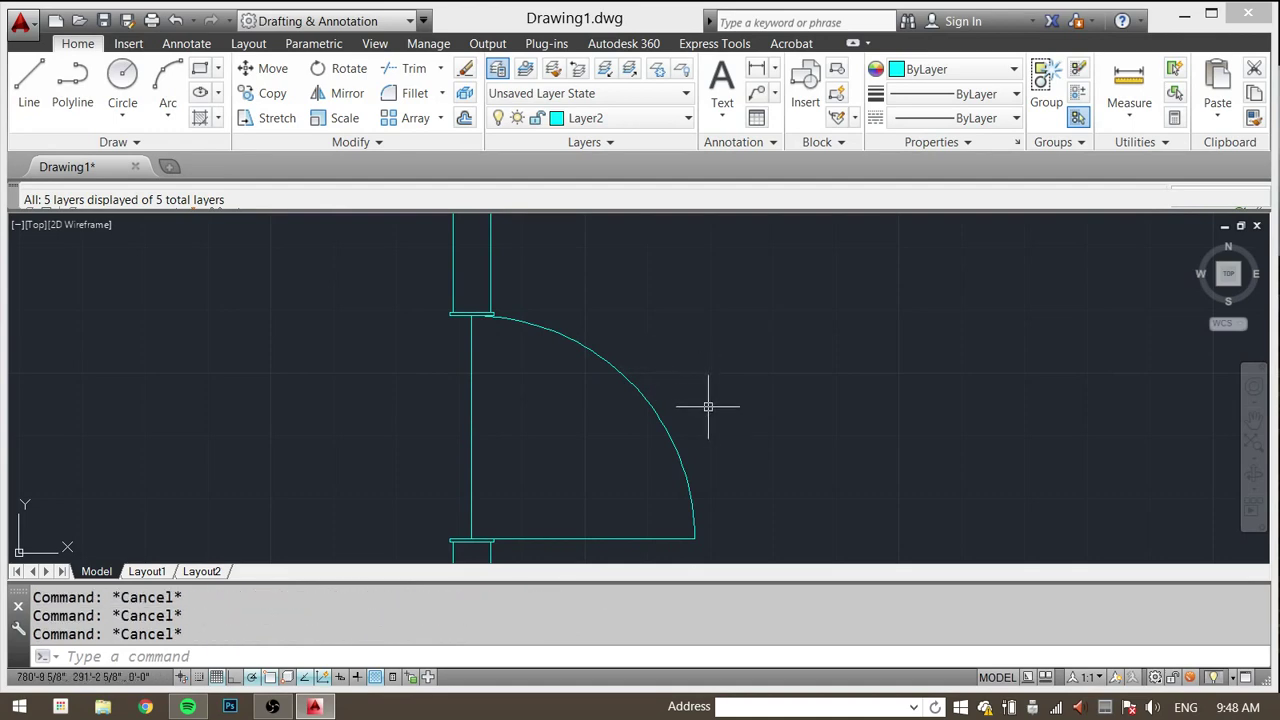
Step: Offset the horizontal door leaf line 0.5 inch upward into the swing area
text(off)
key(Return)
text(.5)
key(Return)
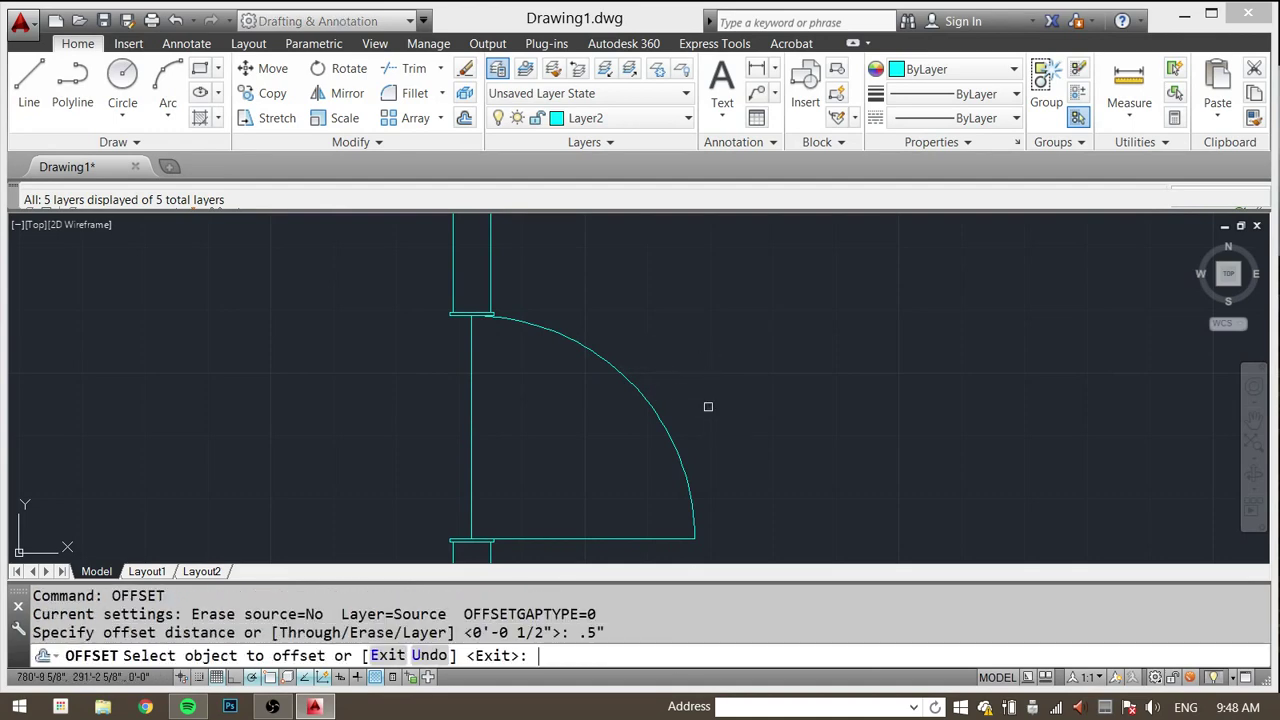
click(571, 540)
click(643, 500)
key(Escape)
key(Escape)
key(Escape)
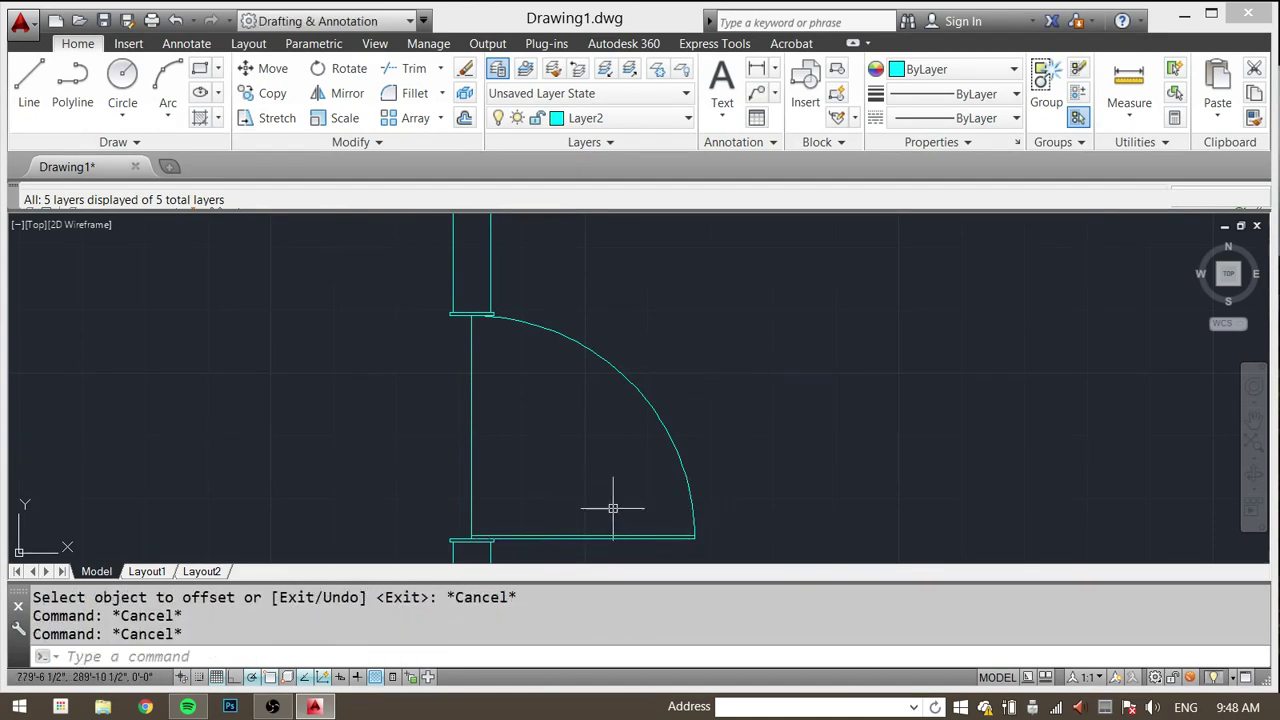
Step: Erase the vertical line crossing the door opening
middle_drag(641, 522, 651, 449)
middle_drag(558, 388, 551, 442)
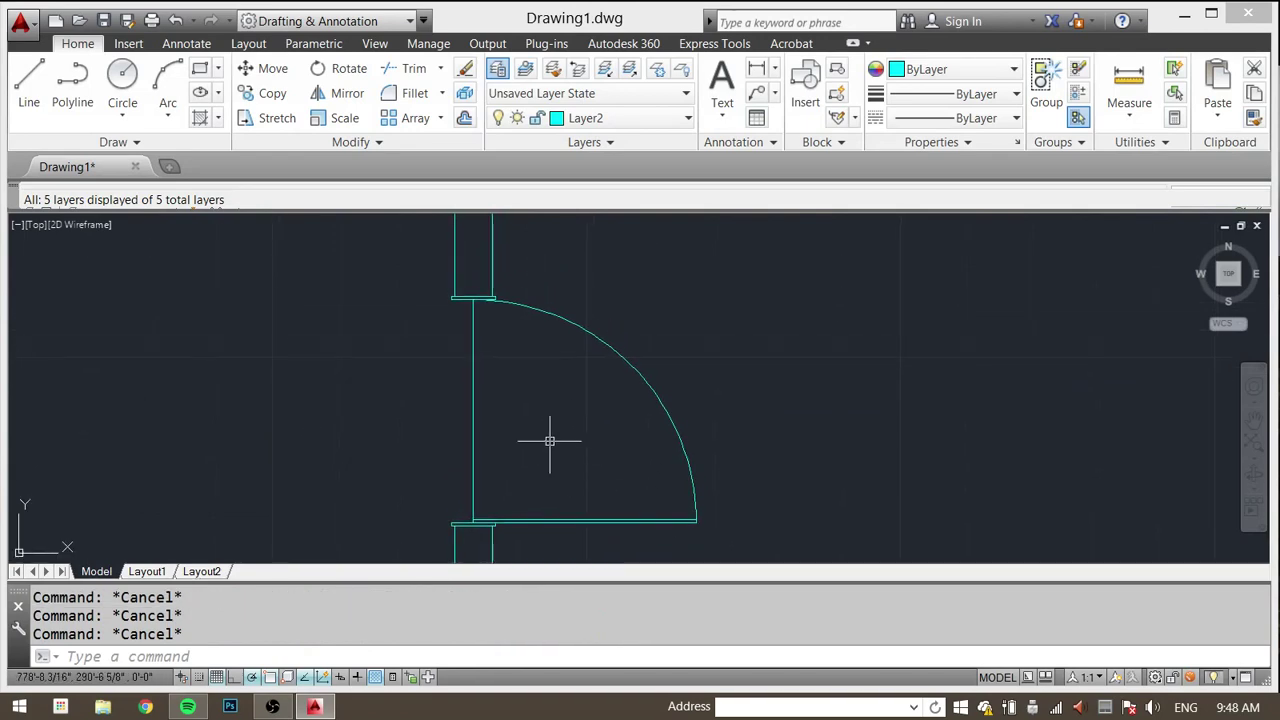
click(524, 391)
click(413, 420)
text(e)
key(Return)
key(Escape)
key(Escape)
scroll(543, 400, down, 2)
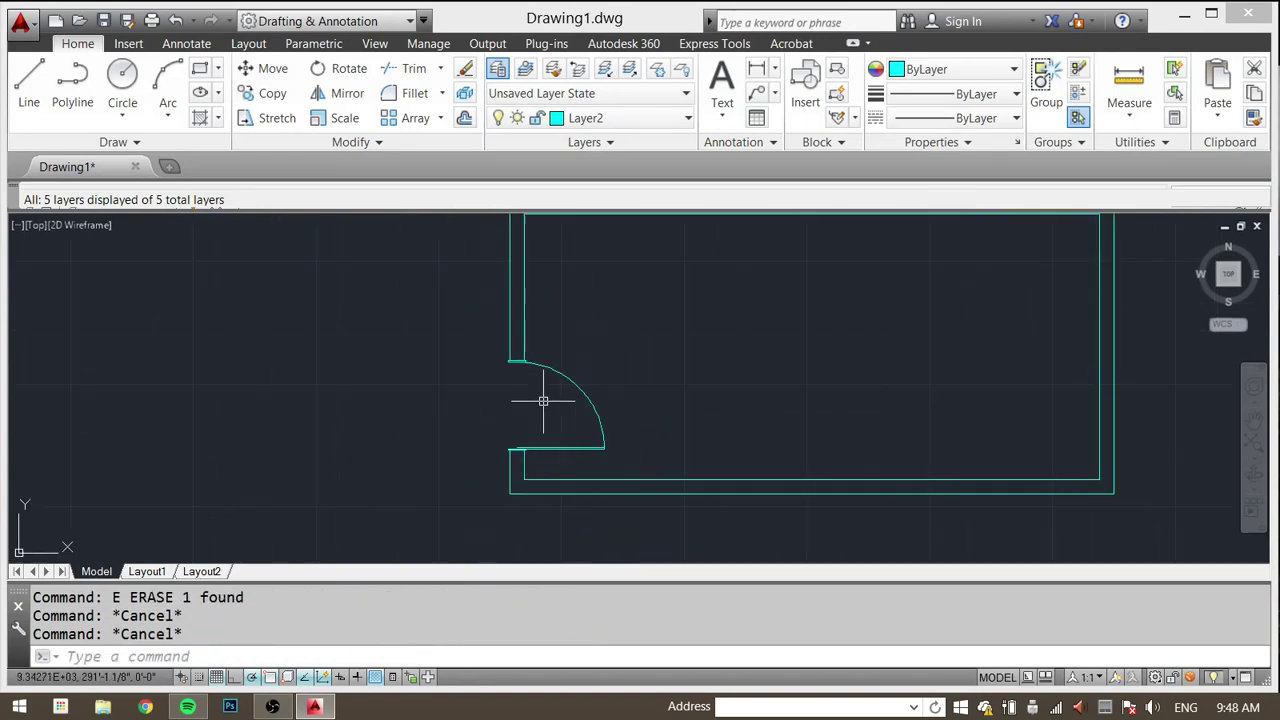
scroll(543, 449, up, 4)
scroll(519, 469, down, 4)
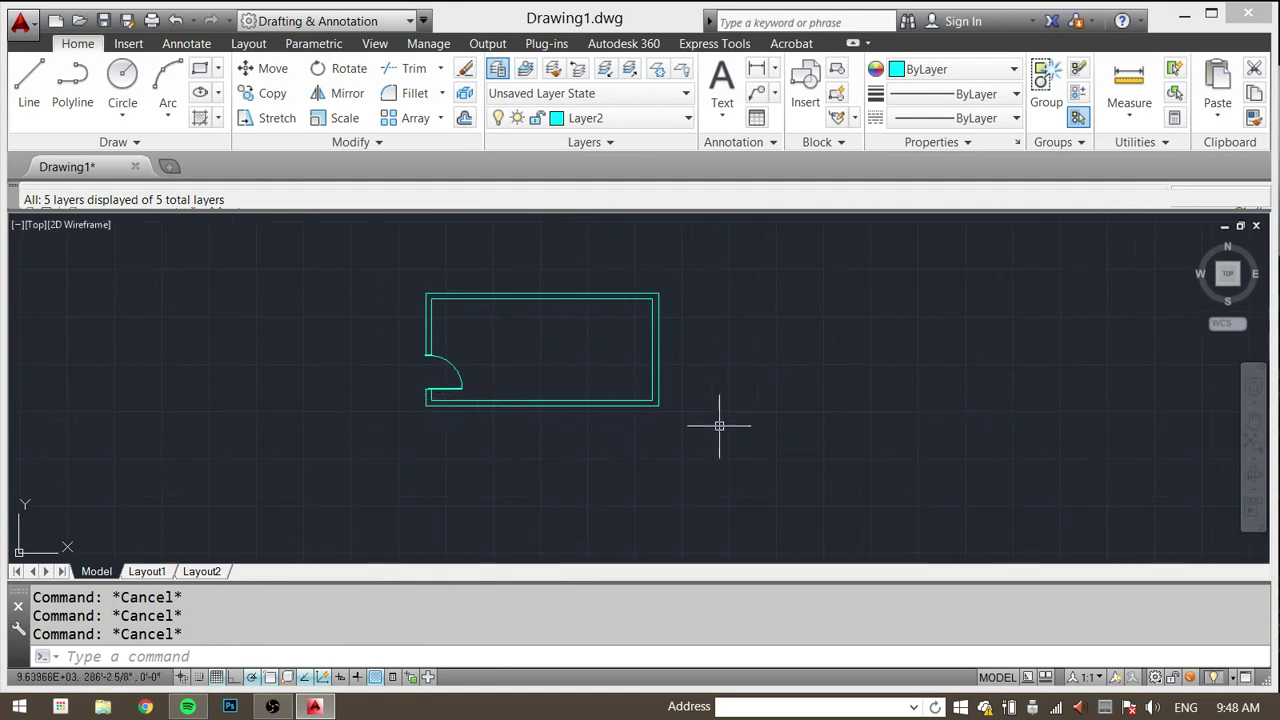
Step: Assign all of the room's wall lines to Layer1, leaving the door out of the selection
click(709, 431)
click(394, 400)
click(604, 272)
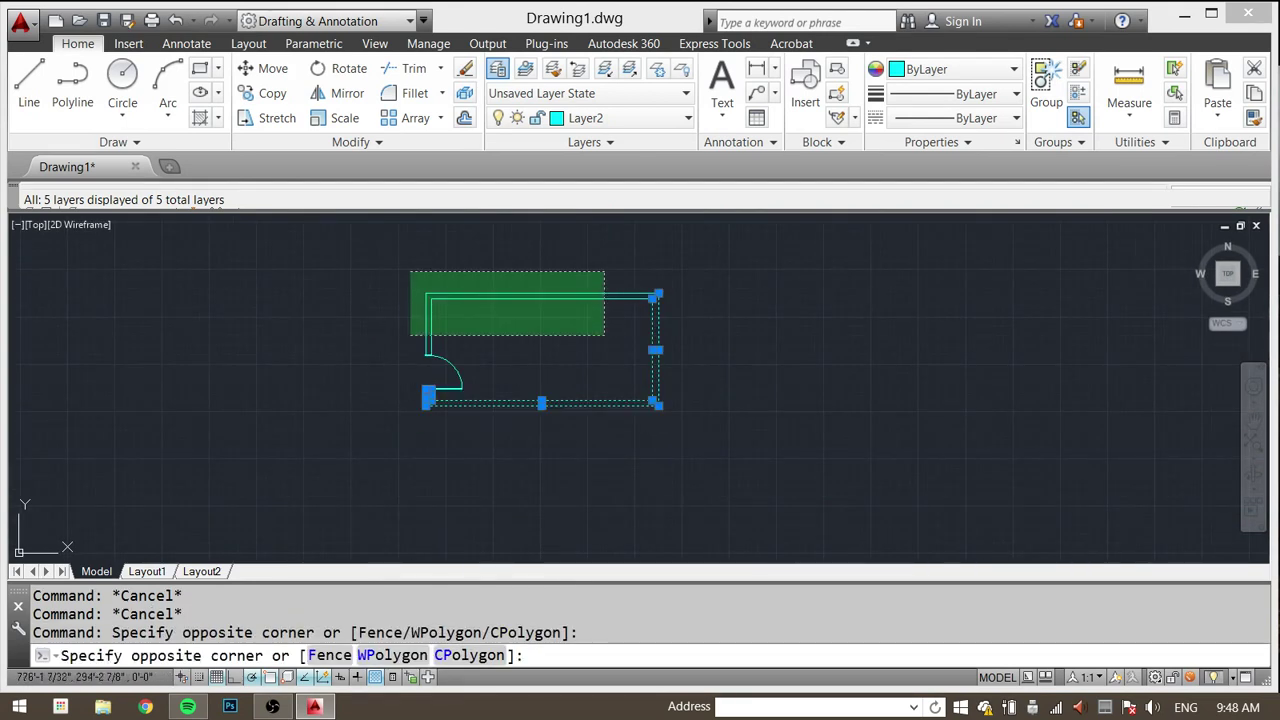
click(390, 338)
click(619, 118)
click(571, 166)
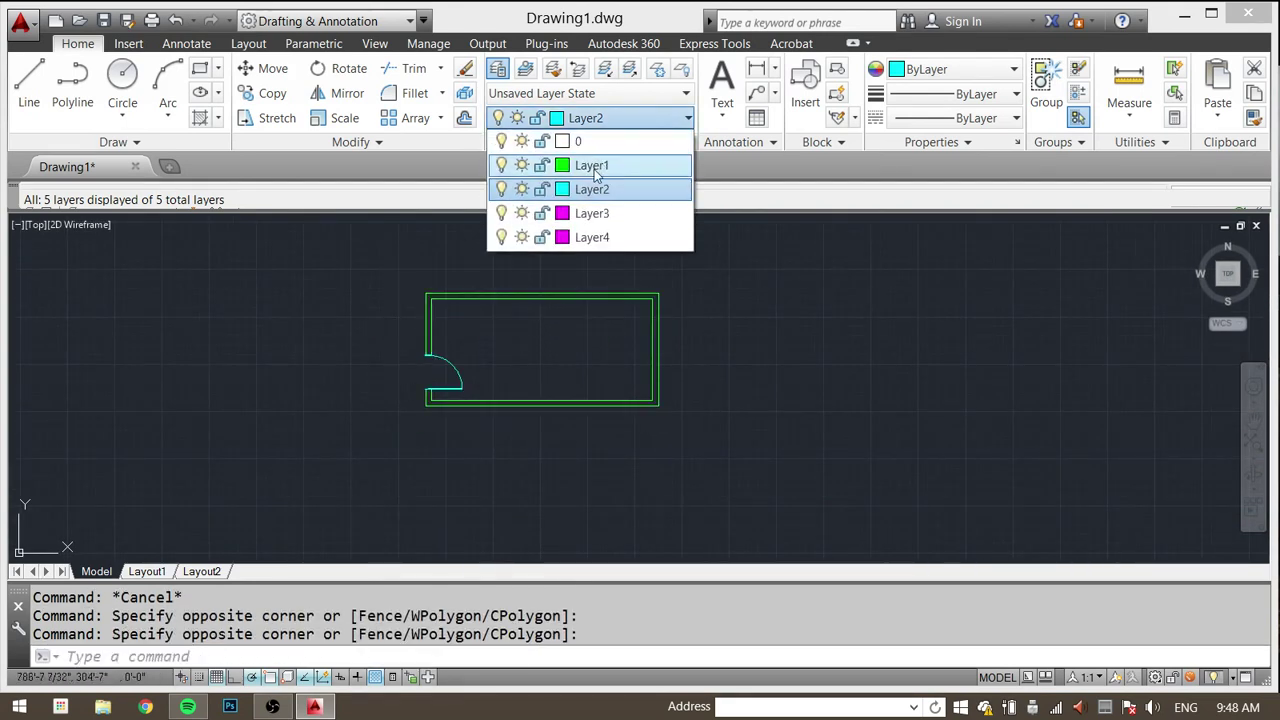
key(Escape)
Step: Assign the door swing arc to Layer4
scroll(435, 376, up, 8)
click(530, 315)
click(474, 333)
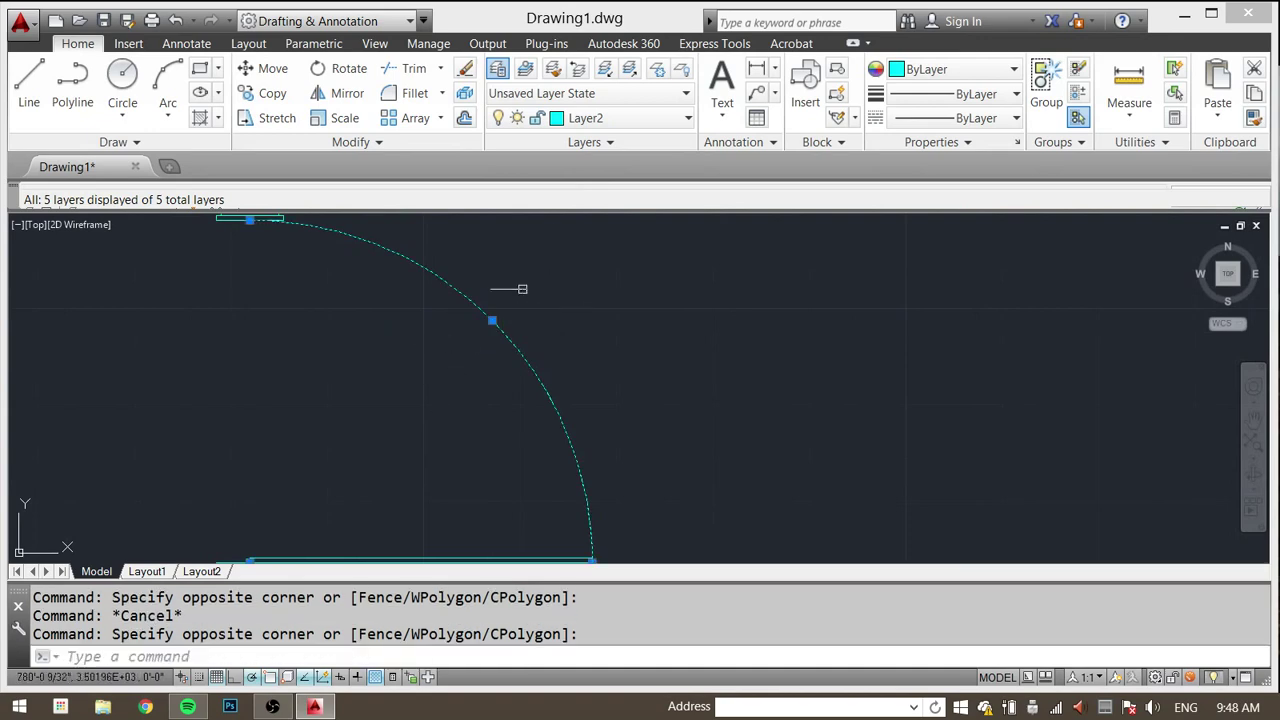
click(632, 119)
click(591, 246)
key(Escape)
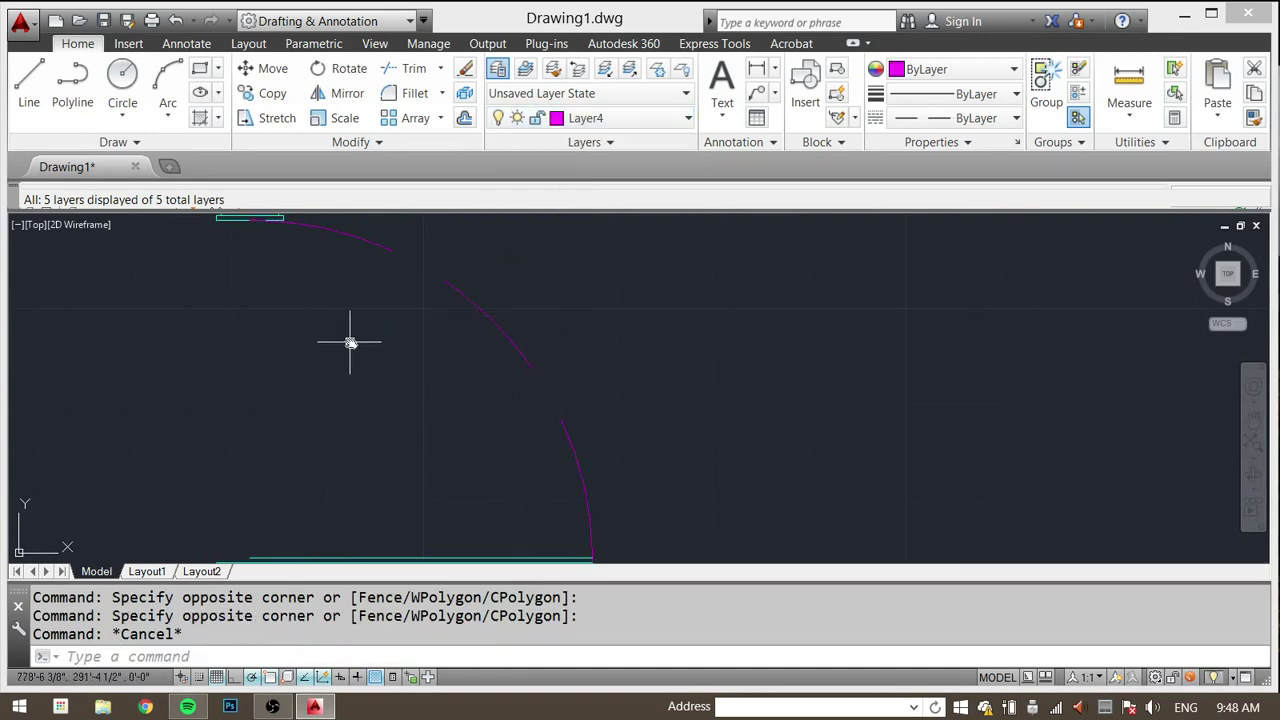
Step: Select the door frame pieces at both ends of the opening to check their layer
middle_drag(351, 343, 460, 345)
key(Escape)
scroll(445, 356, down, 4)
key(Escape)
scroll(428, 432, up, 6)
click(290, 386)
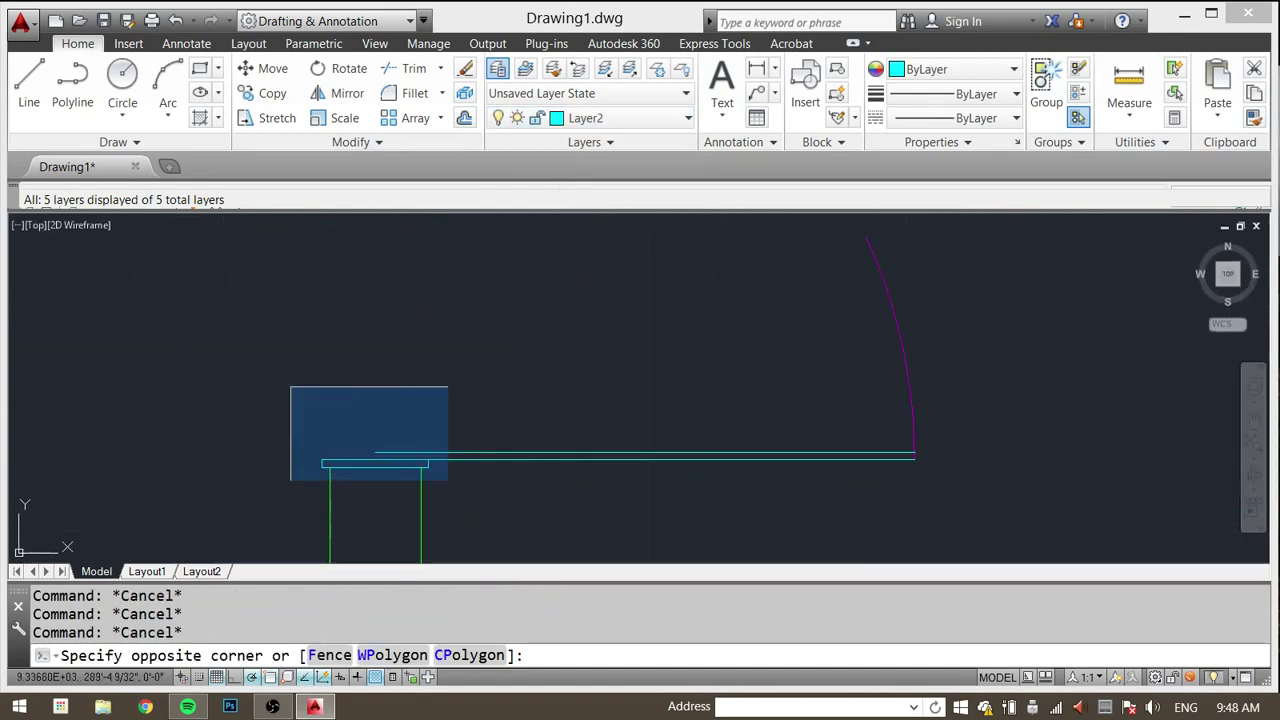
click(448, 482)
scroll(473, 485, down, 4)
click(383, 322)
click(497, 244)
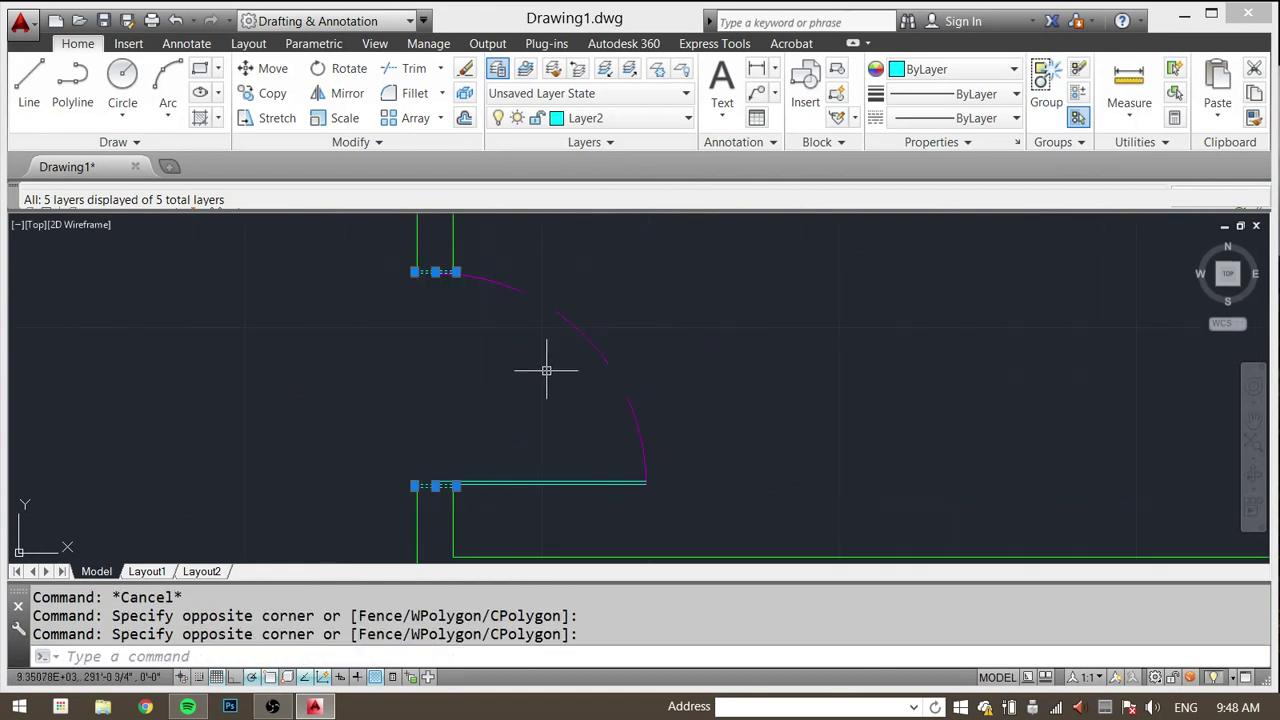
key(Escape)
Step: Draw a short vertical line closing the hinge end of the door leaf down to the lower frame
scroll(471, 511, up, 3)
key(Escape)
text(D)
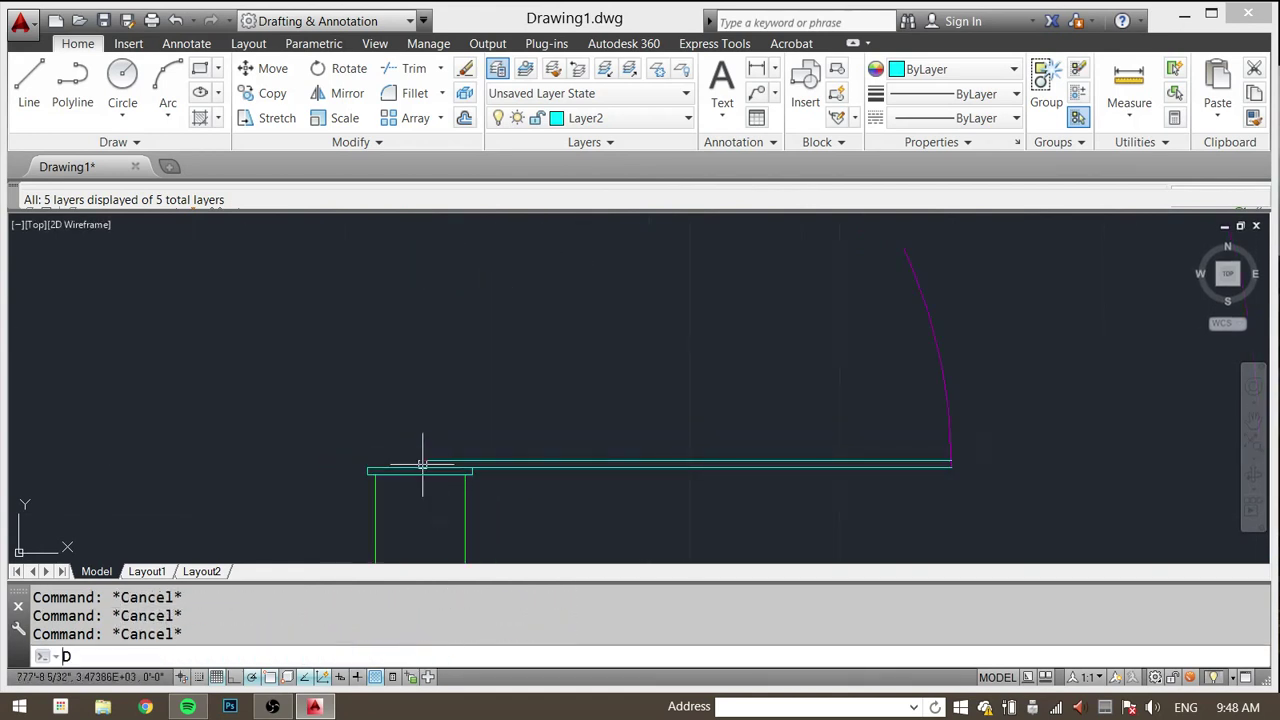
key(Return)
scroll(429, 457, up, 2)
click(399, 469)
click(399, 499)
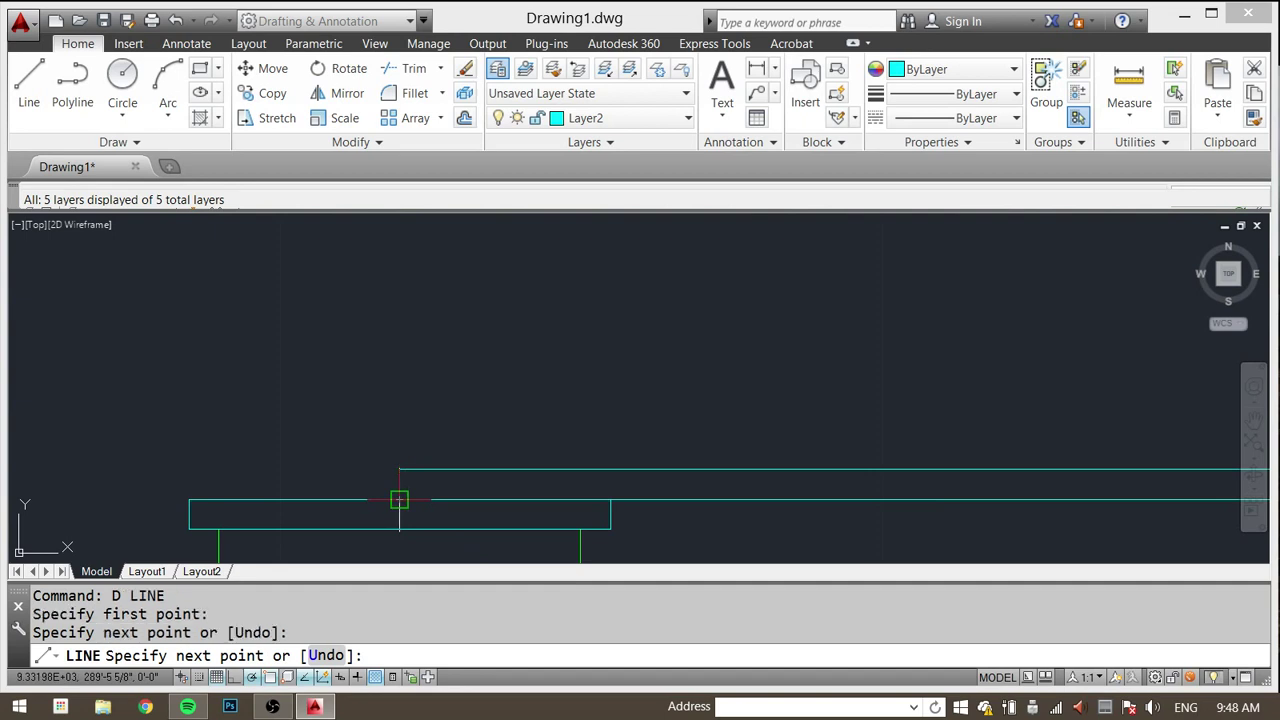
key(Escape)
Step: Draw a rectangle over the door end of the room, between the inner faces of the upper and lower walls
scroll(397, 450, down, 10)
middle_drag(397, 406, 381, 473)
scroll(383, 466, down, 2)
scroll(439, 396, down, 5)
middle_drag(544, 396, 496, 372)
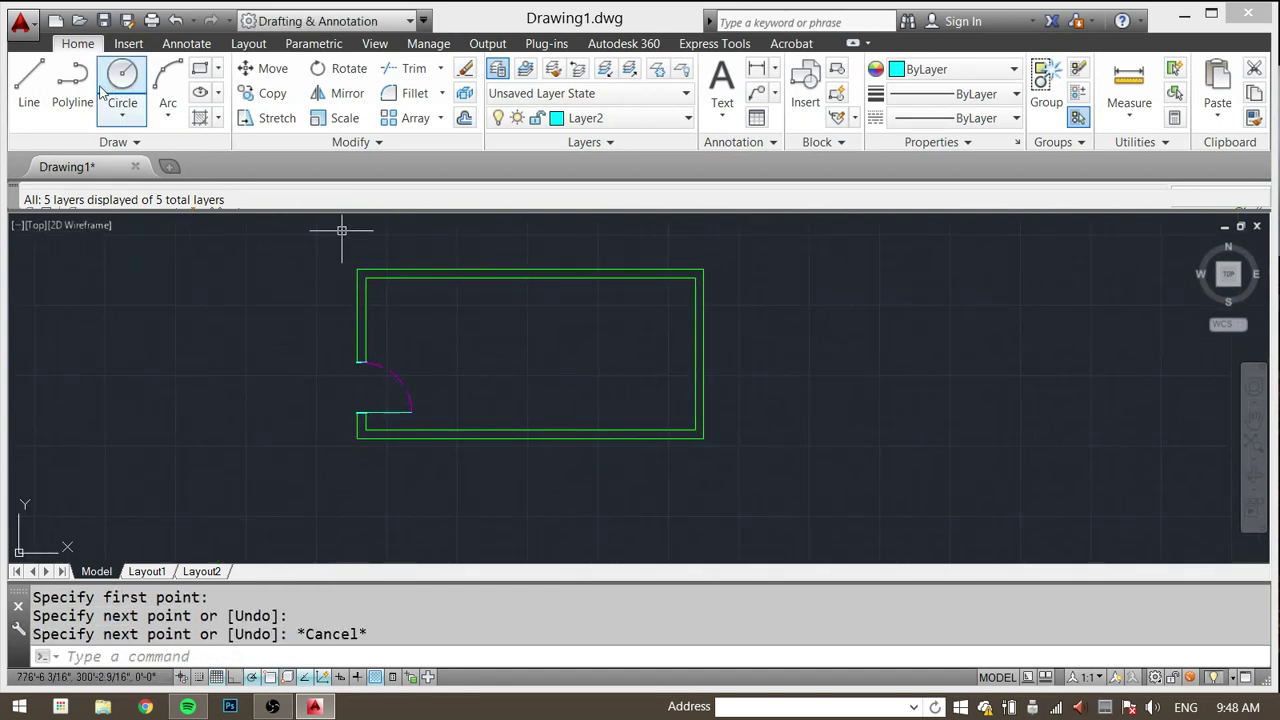
key(Escape)
text(rect)
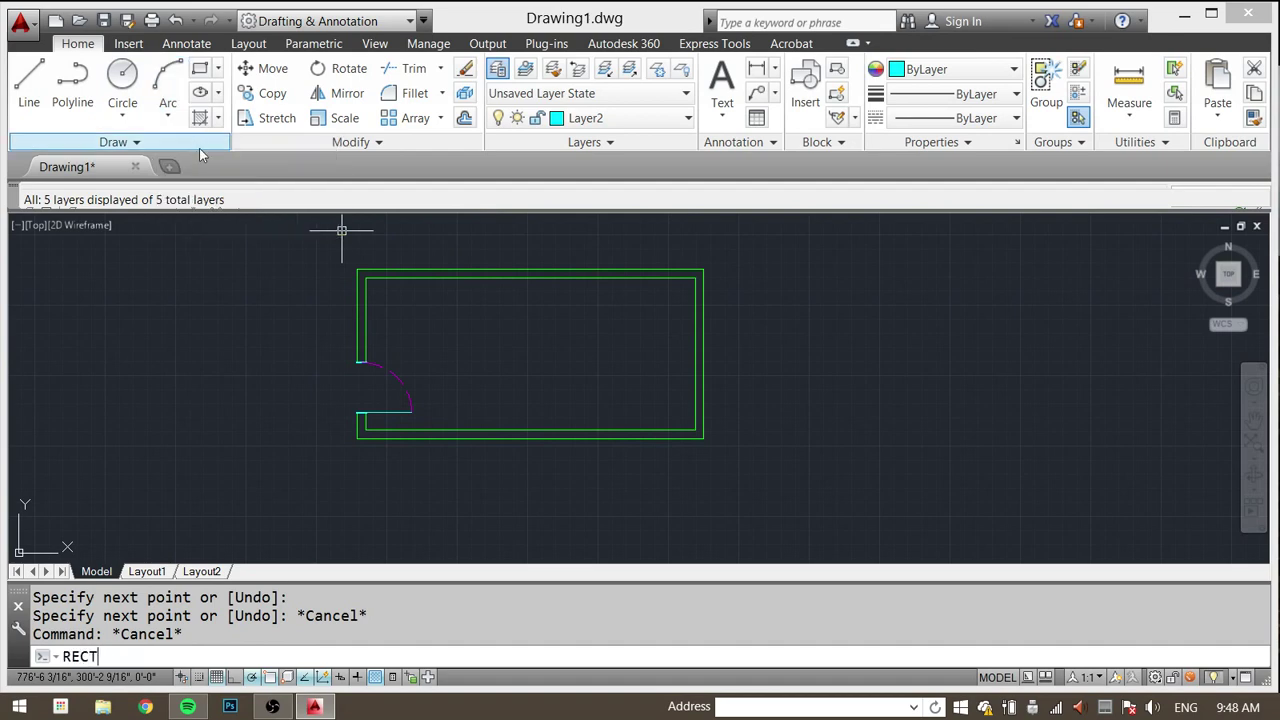
key(Return)
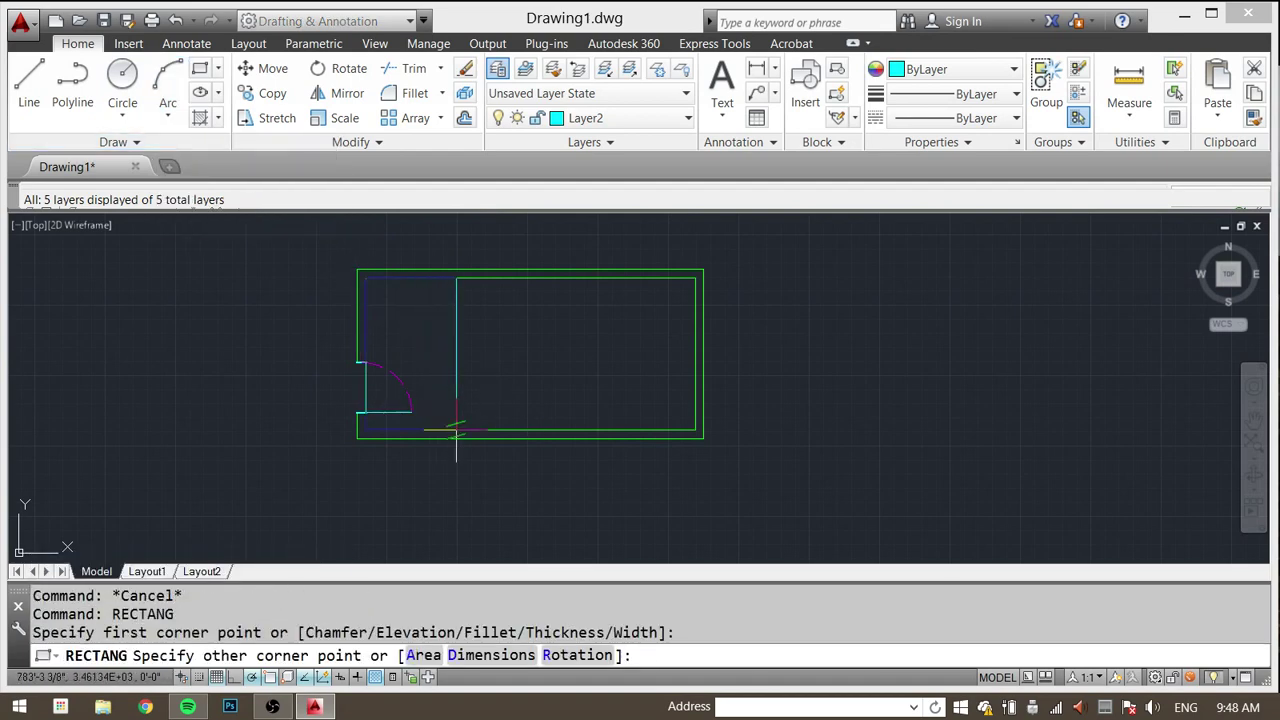
click(456, 430)
key(Escape)
key(Escape)
key(Escape)
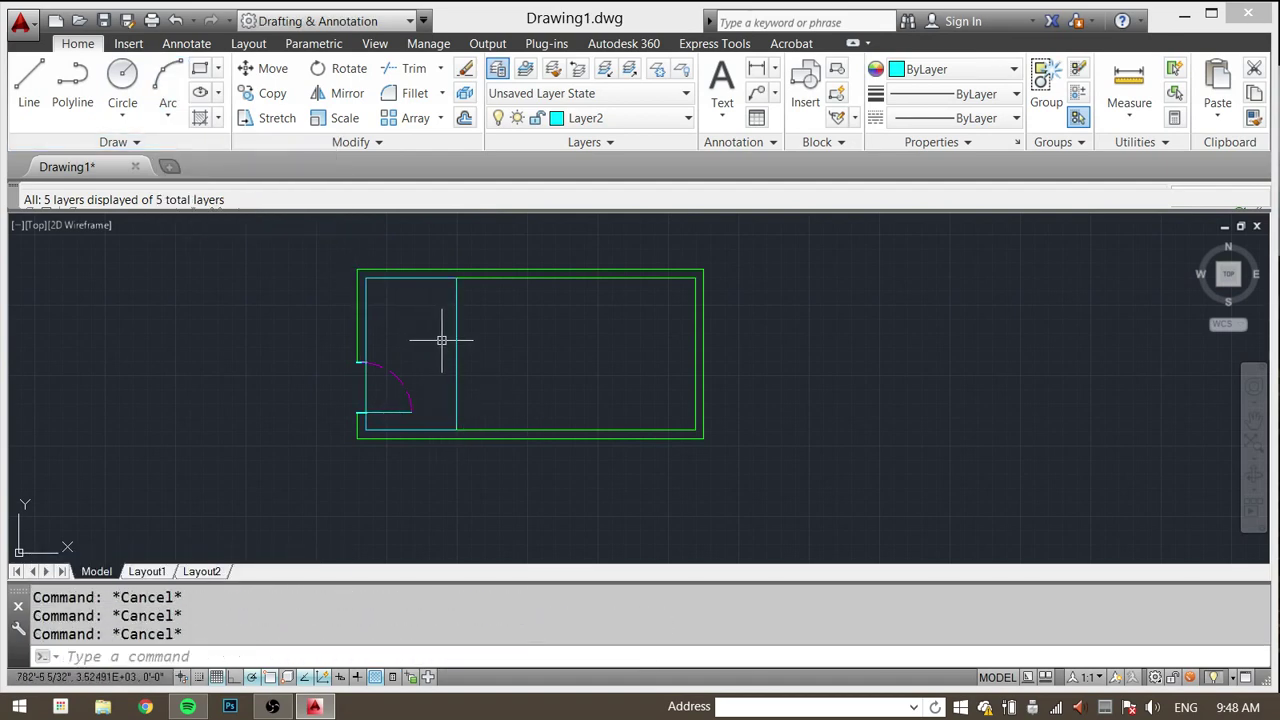
text(tr)
key(Return)
click(478, 278)
key(Escape)
key(Escape)
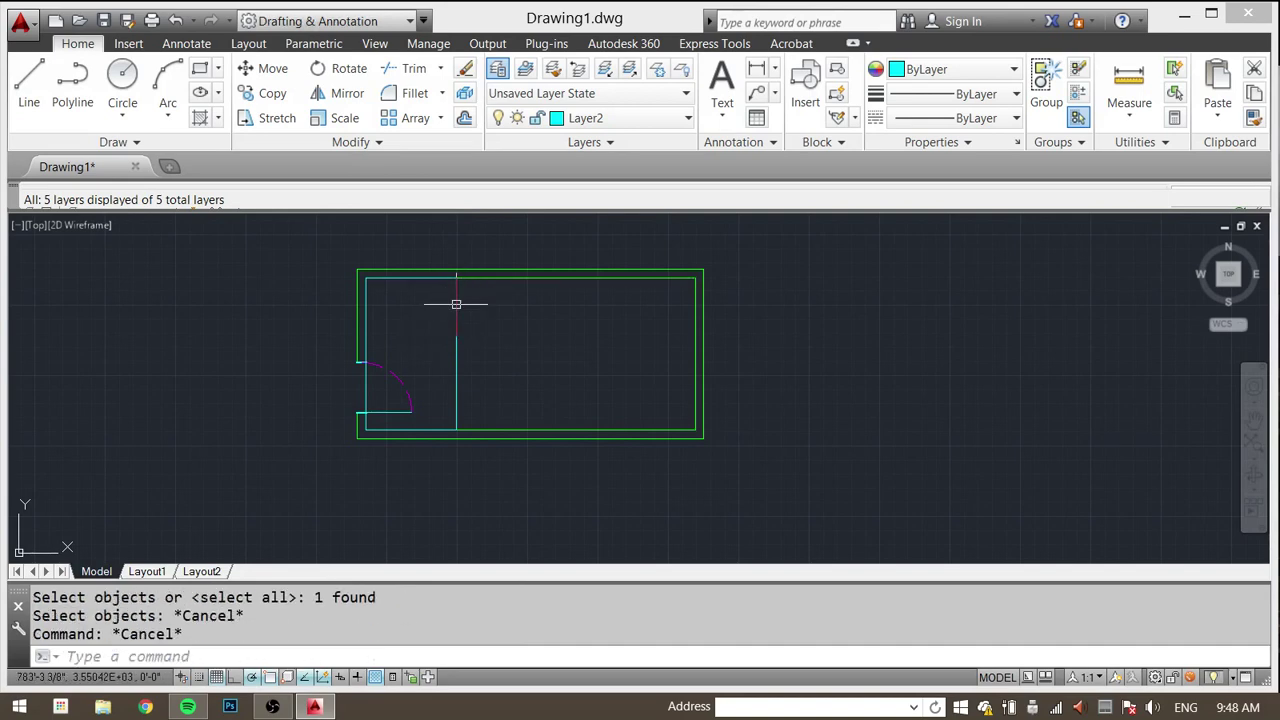
Step: Erase the rectangle drawn over the door end of the room
key(Escape)
click(468, 300)
click(402, 333)
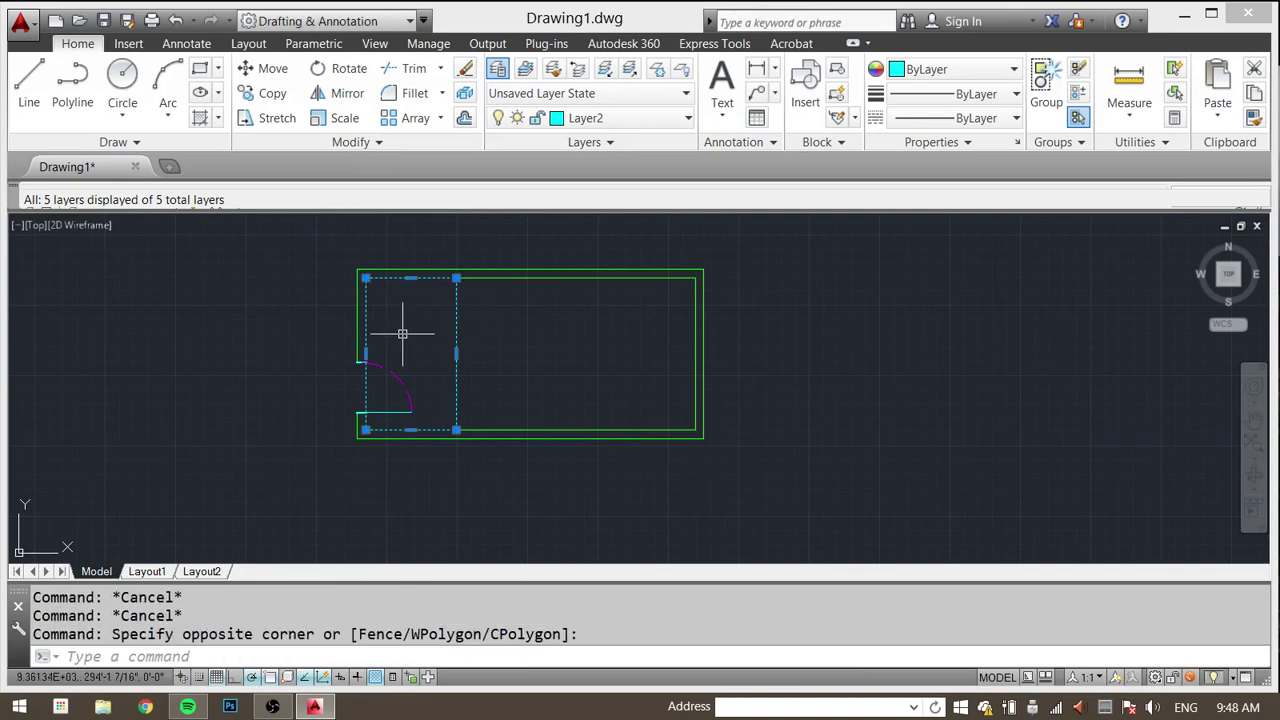
key(Delete)
key(Escape)
key(Escape)
Step: Draw a diagonal line crossing the upper wall above the door swing
click(29, 82)
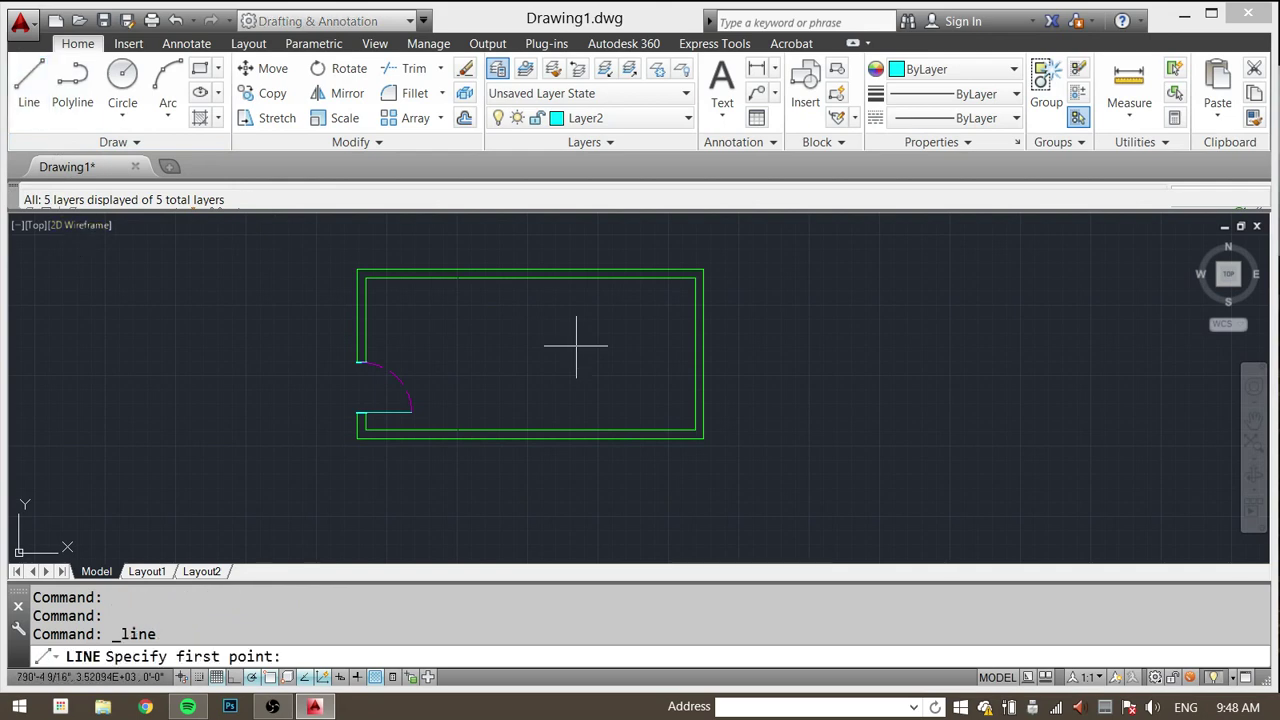
click(480, 229)
key(Escape)
Step: Draw a vertical line across the room, just beyond the door swing, from the upper to the lower inner wall face
key(Return)
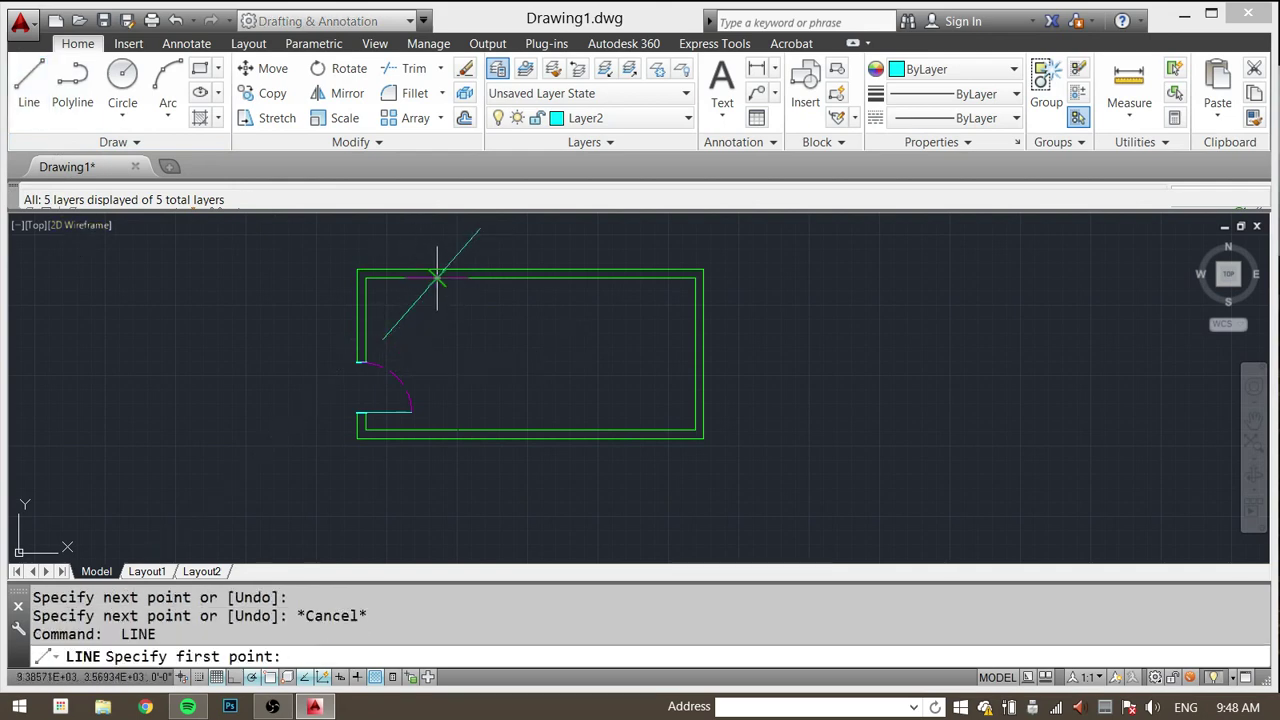
click(437, 277)
click(437, 428)
key(Escape)
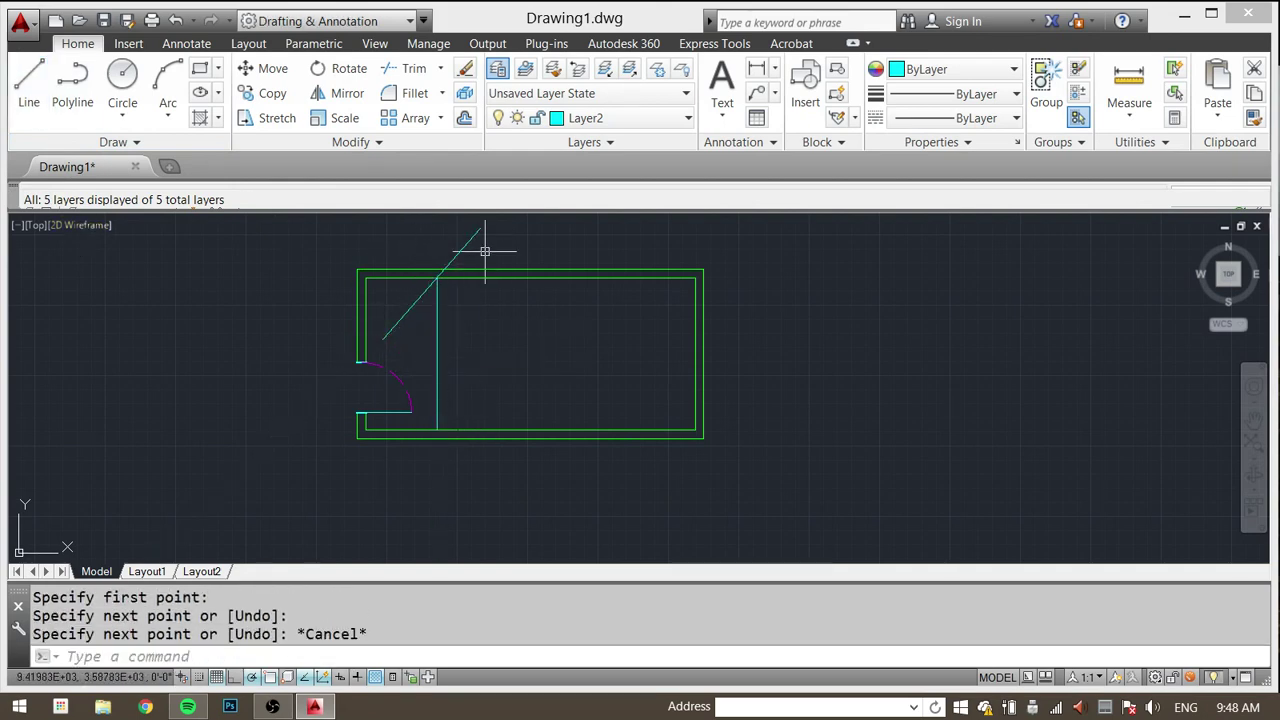
Step: Erase the diagonal line crossing the upper wall
key(Escape)
click(485, 251)
click(457, 229)
text(e)
key(Return)
key(Escape)
key(Escape)
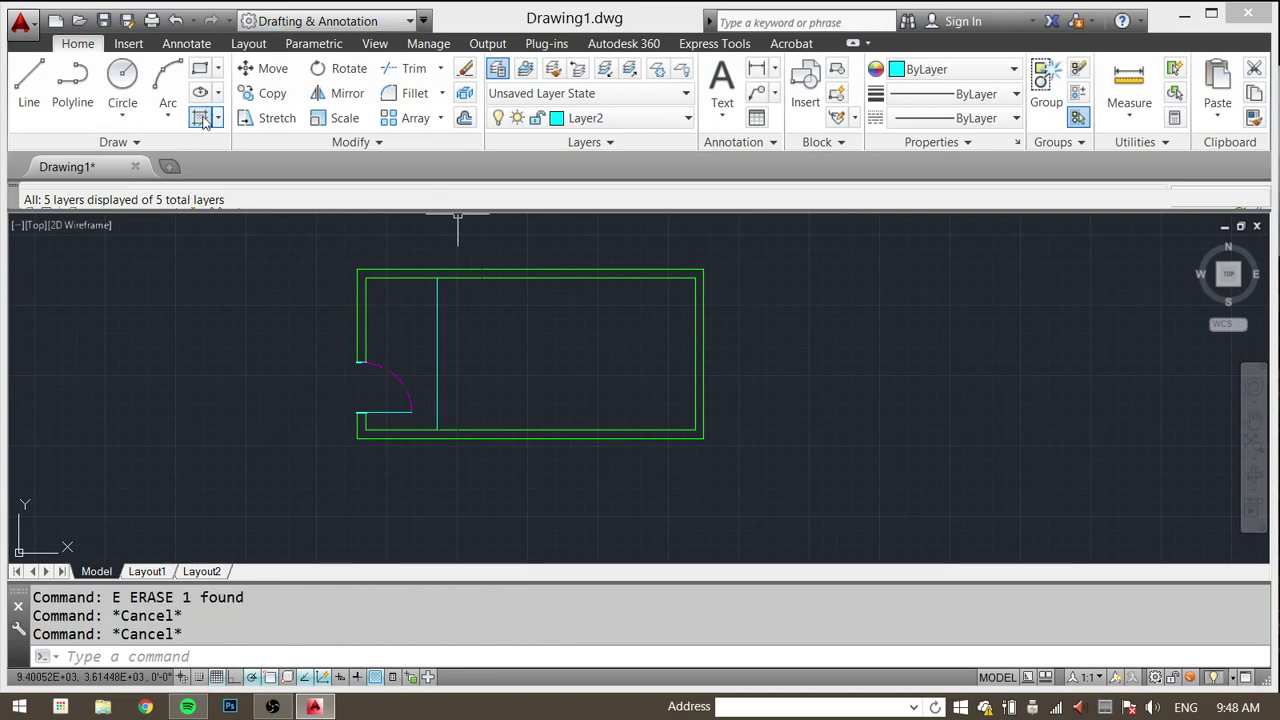
Step: Draw a vertical line across the door opening between the upper and lower door frames
key(Escape)
text(d)
key(Return)
scroll(372, 380, up, 5)
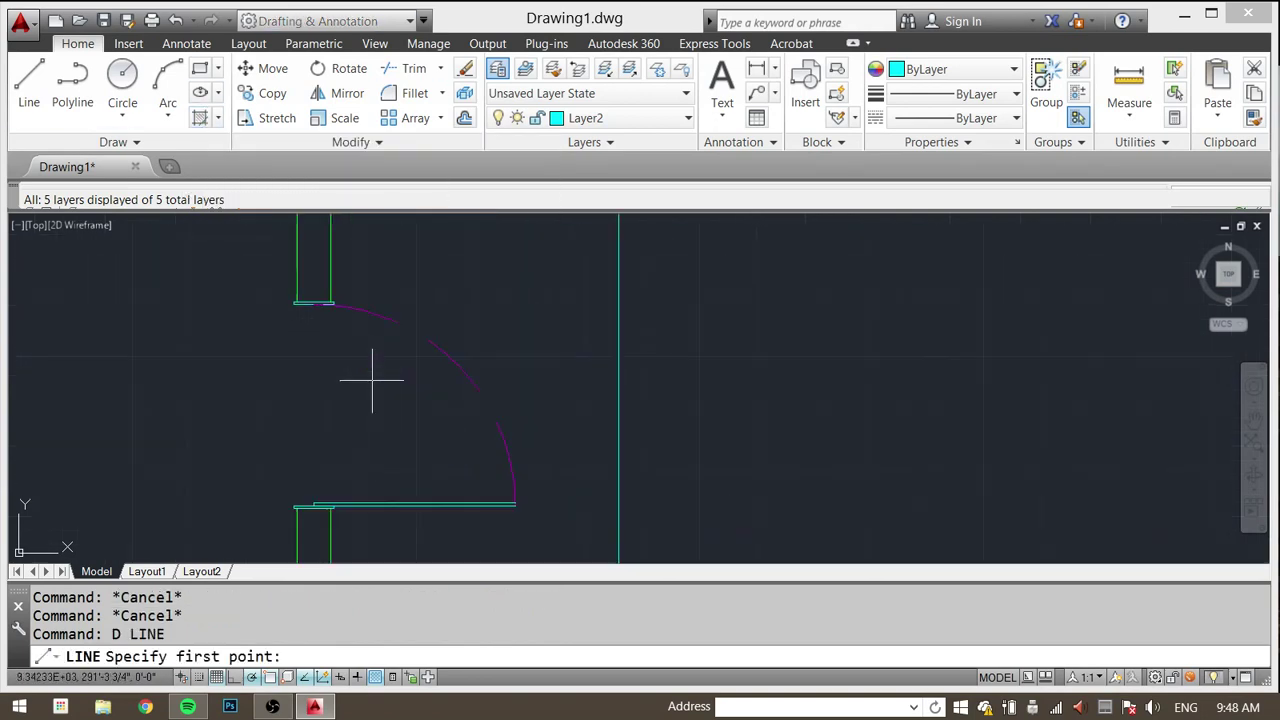
click(313, 303)
click(313, 505)
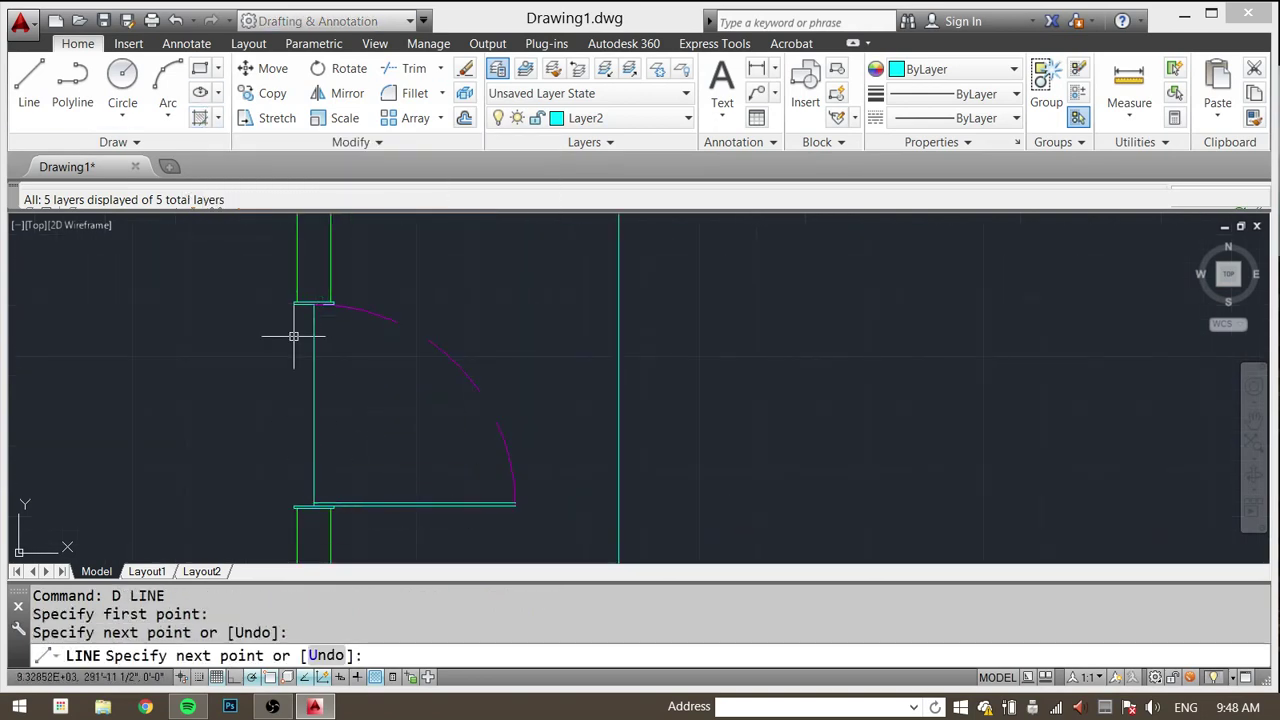
key(Escape)
key(Escape)
Step: Hatch the area between the door wall and the vertical dividing line with the ANSI32 pattern
click(200, 117)
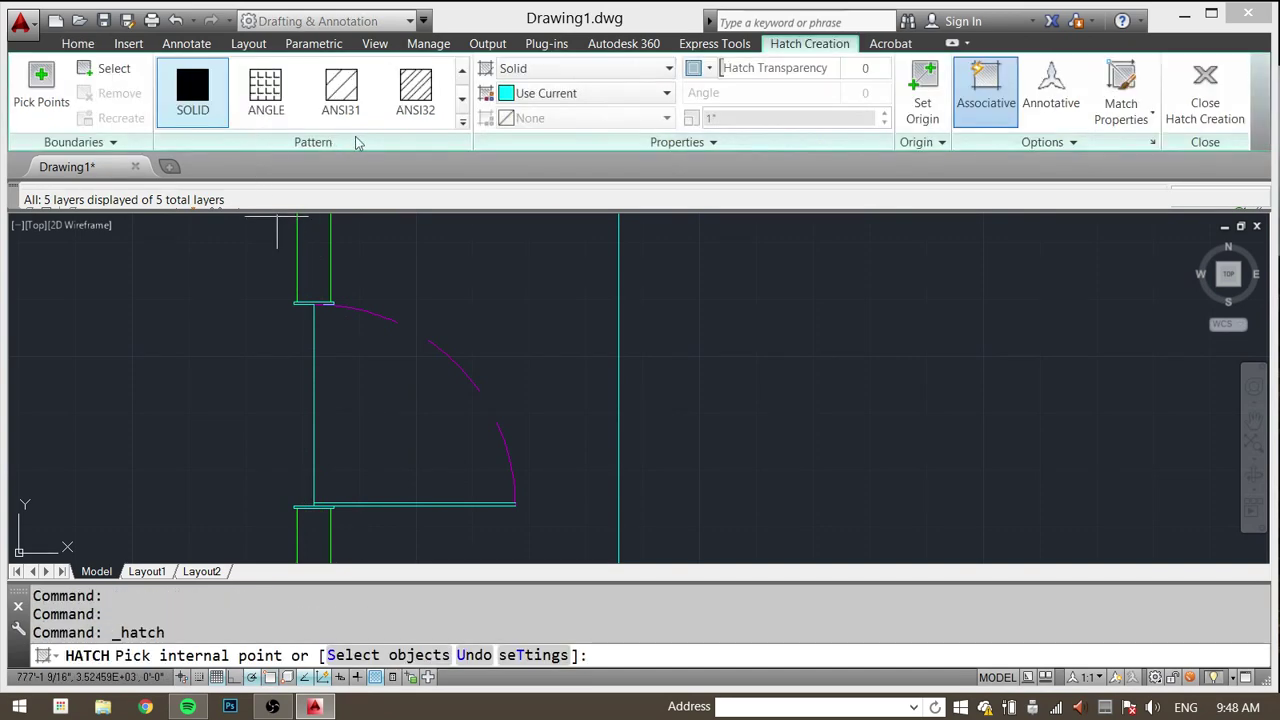
click(420, 95)
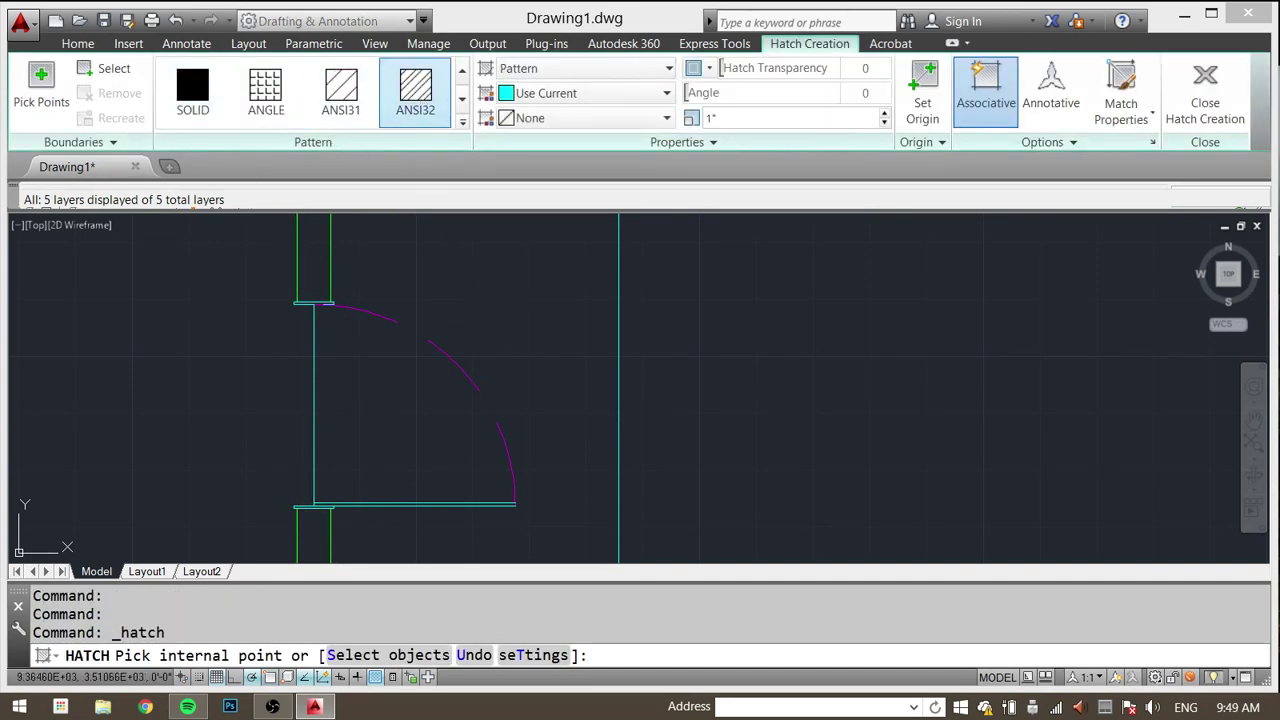
click(498, 295)
key(Escape)
key(Escape)
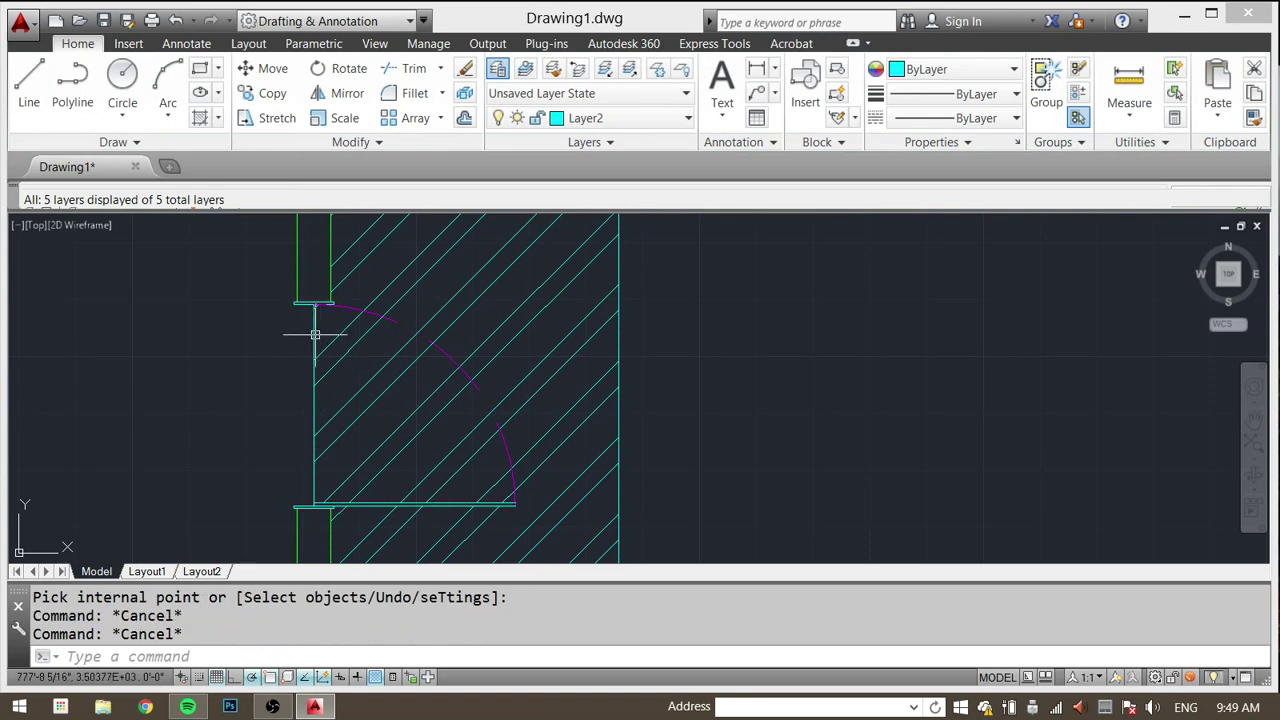
Step: Erase the temporary vertical line closing the door opening
click(314, 335)
text(e)
key(Return)
scroll(376, 438, down, 8)
key(Escape)
scroll(410, 413, up, 4)
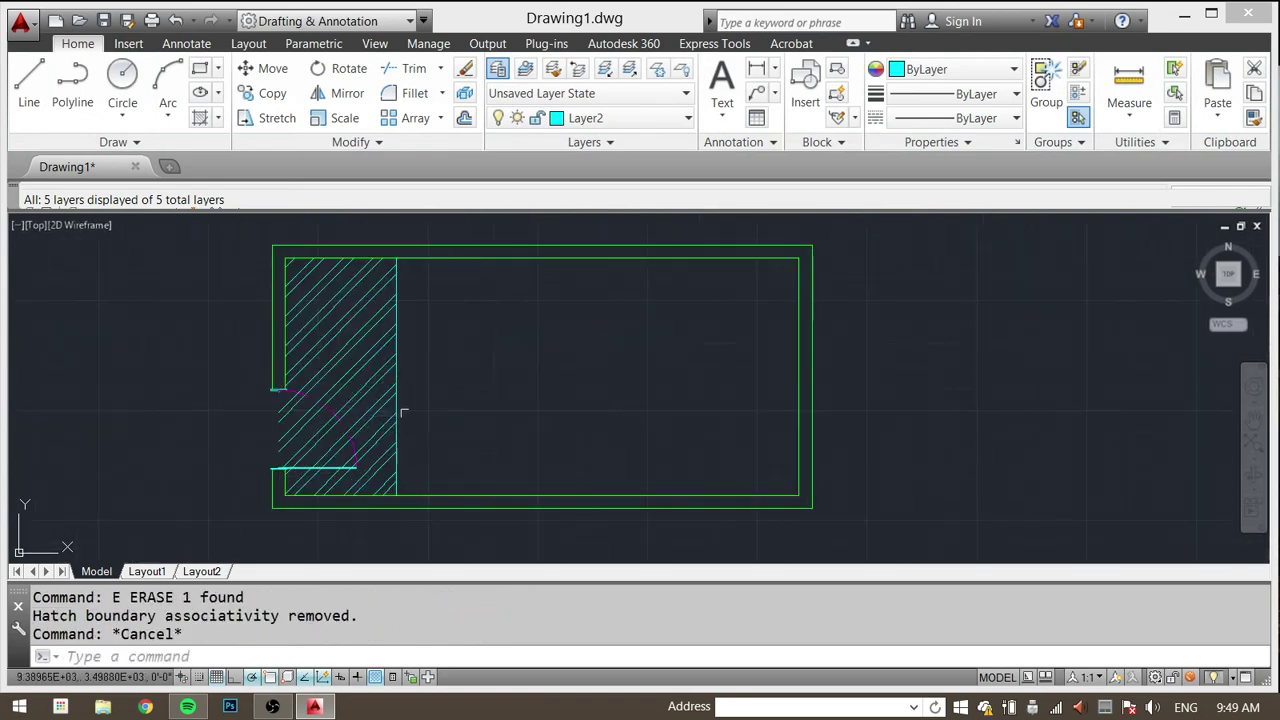
Step: Assign the vertical dividing line and the hatch in the door area to Layer3
click(397, 349)
click(604, 127)
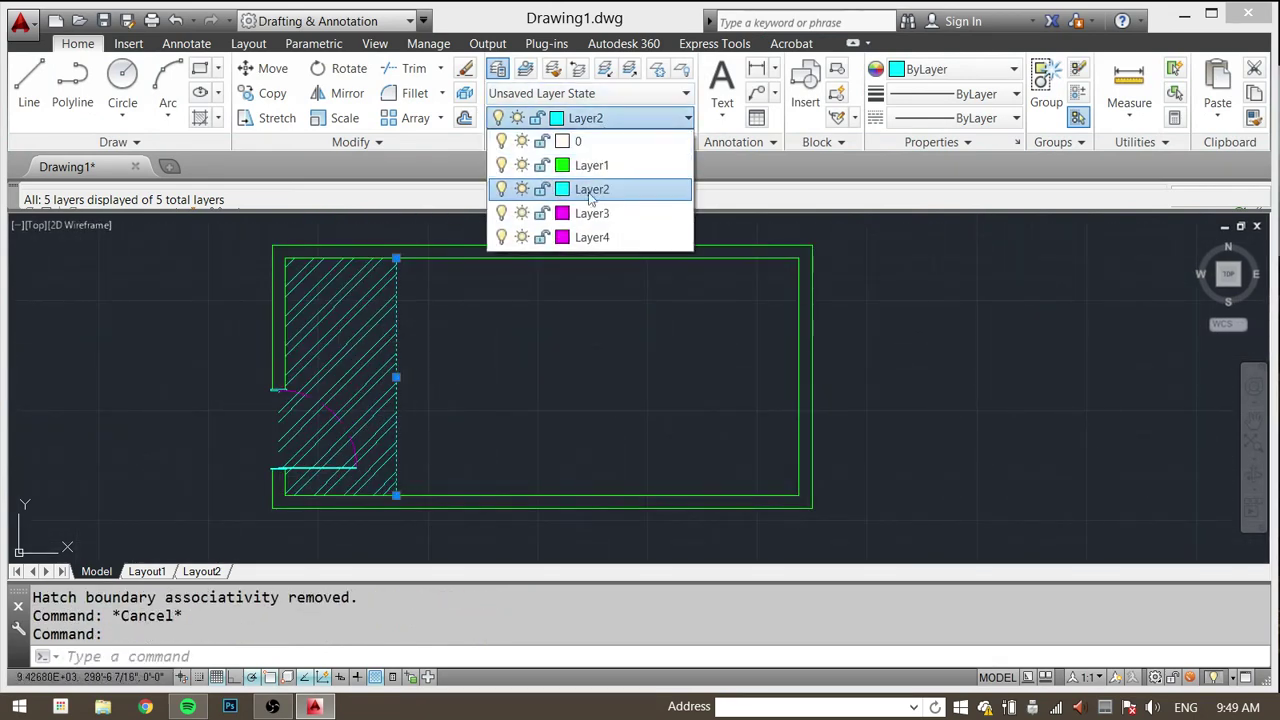
click(579, 218)
key(Escape)
click(445, 309)
click(334, 407)
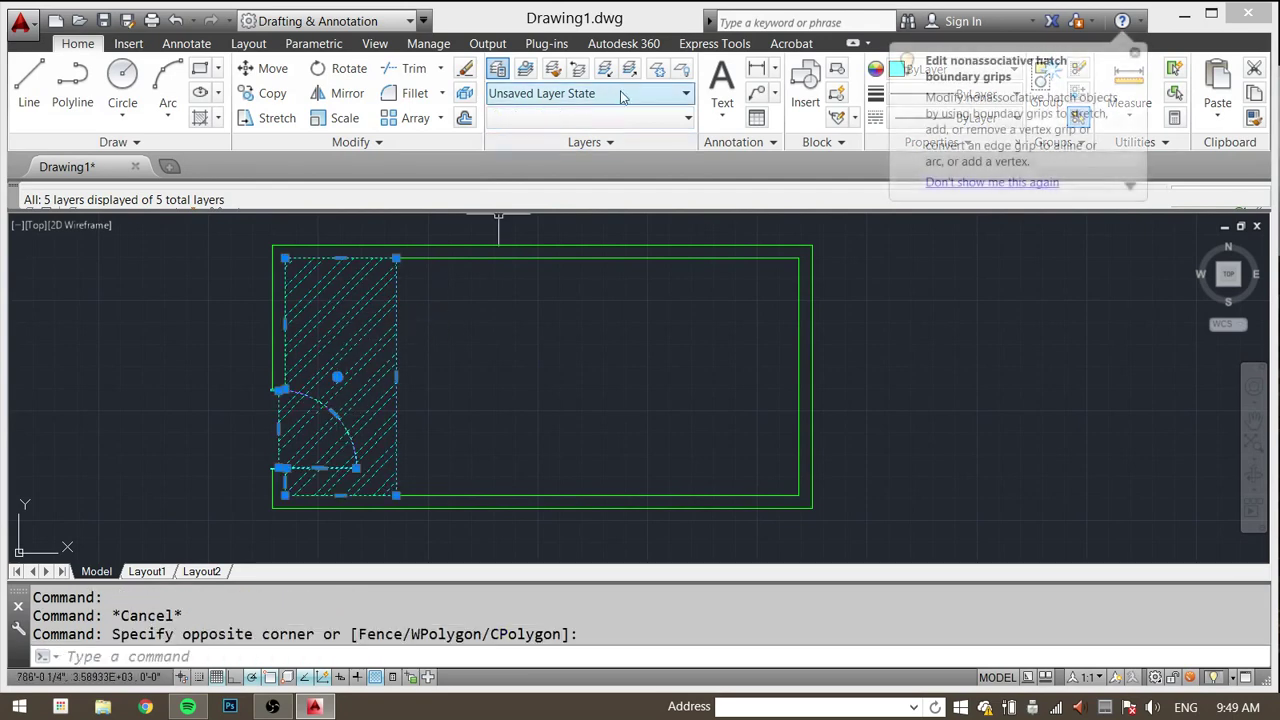
click(600, 118)
click(591, 237)
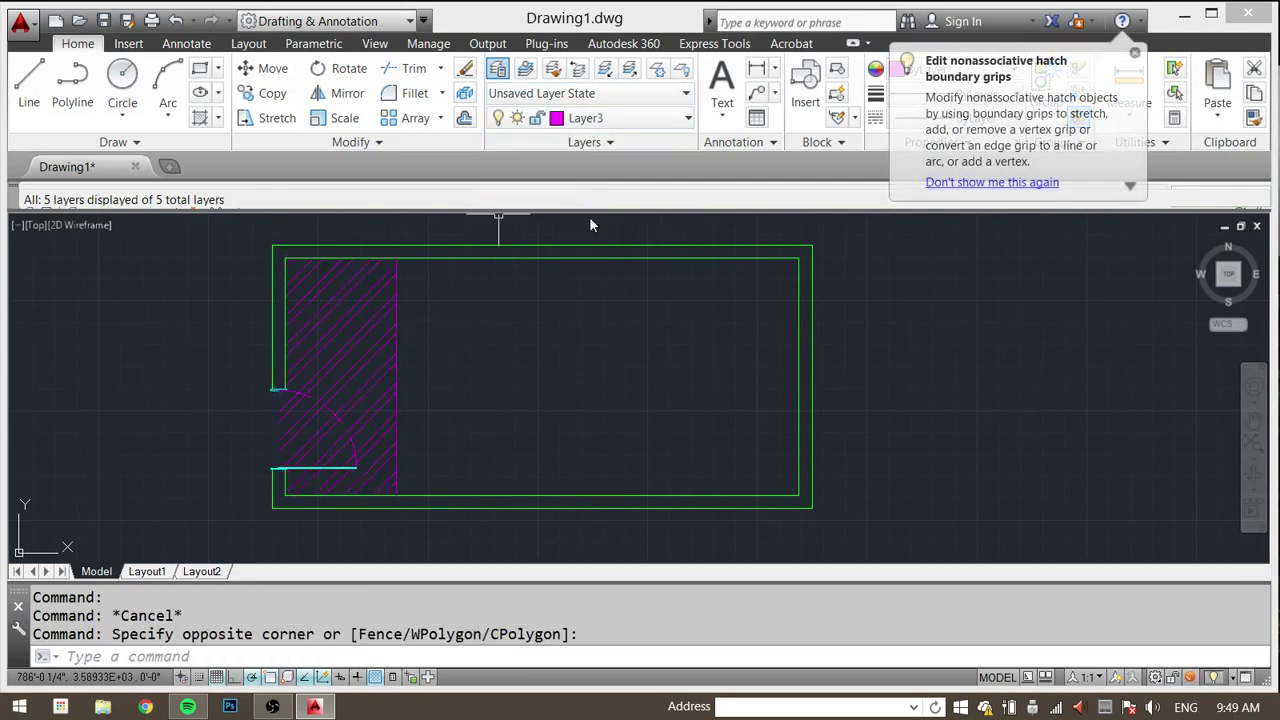
key(Escape)
key(Escape)
Step: Switch from model space to the Layout1 sheet with the title block
middle_drag(443, 366, 623, 394)
scroll(642, 367, down, 2)
scroll(628, 391, up, 2)
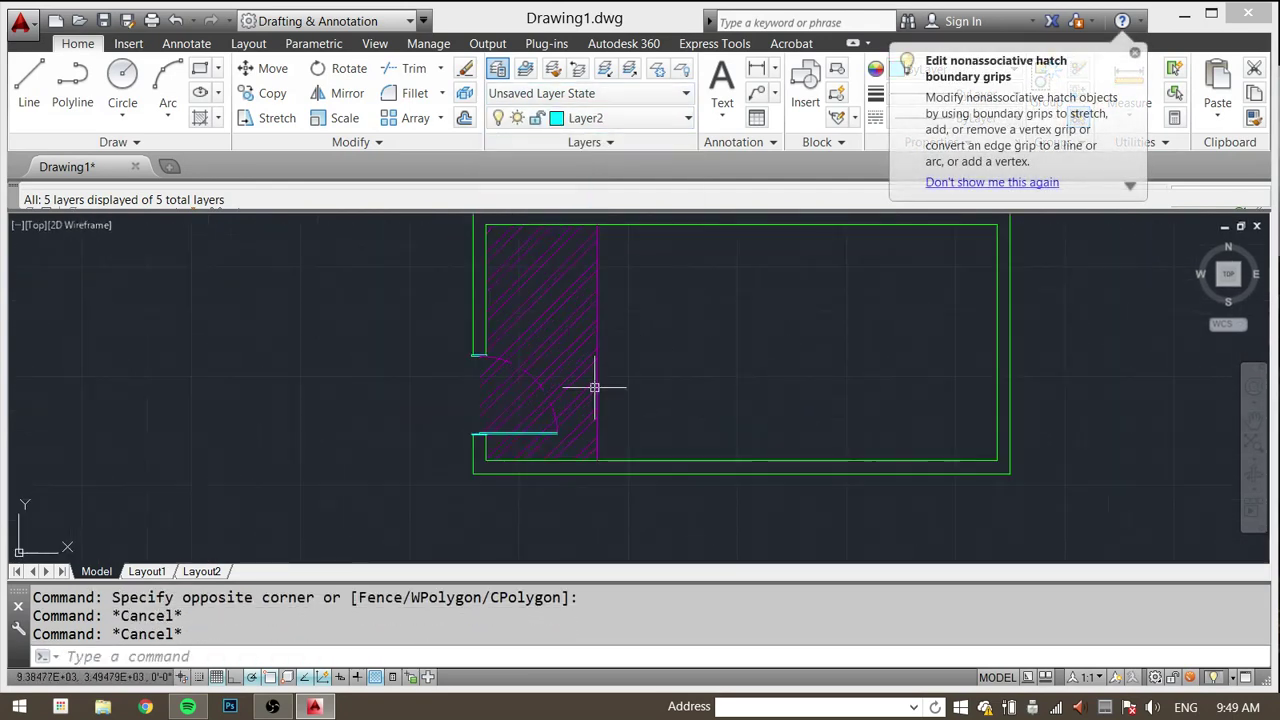
middle_drag(702, 326, 681, 376)
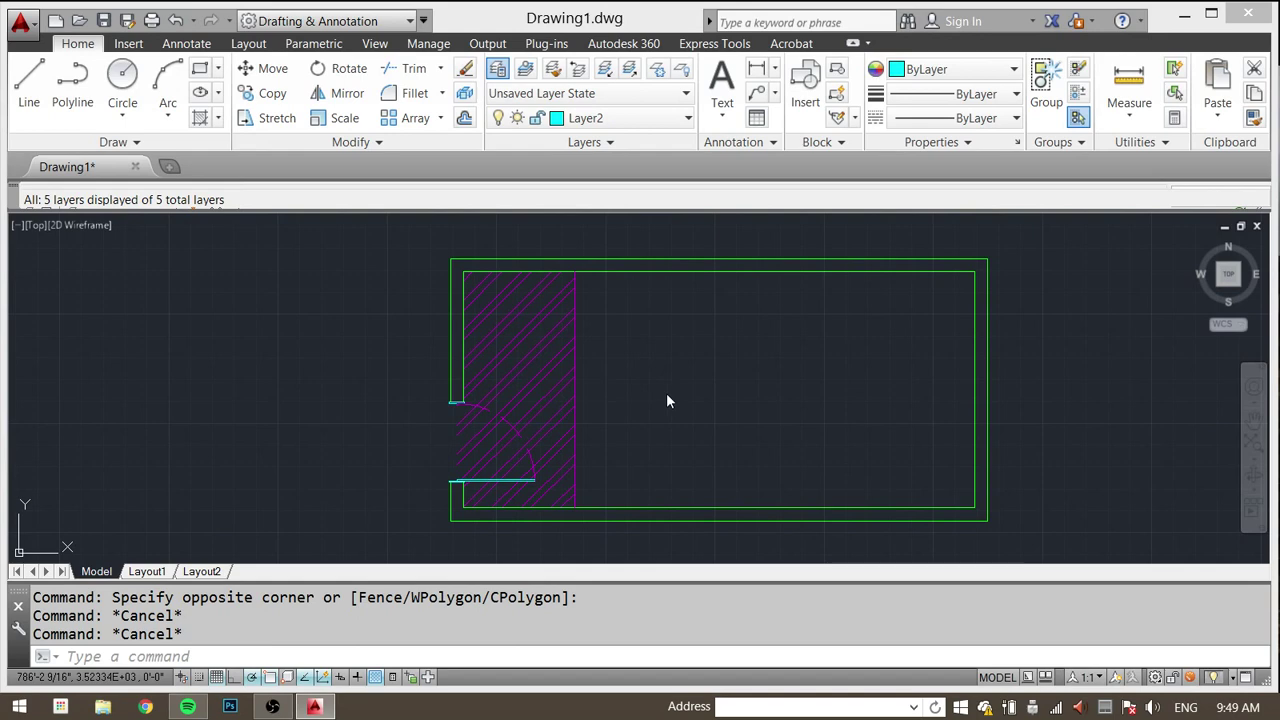
middle_drag(623, 369, 526, 369)
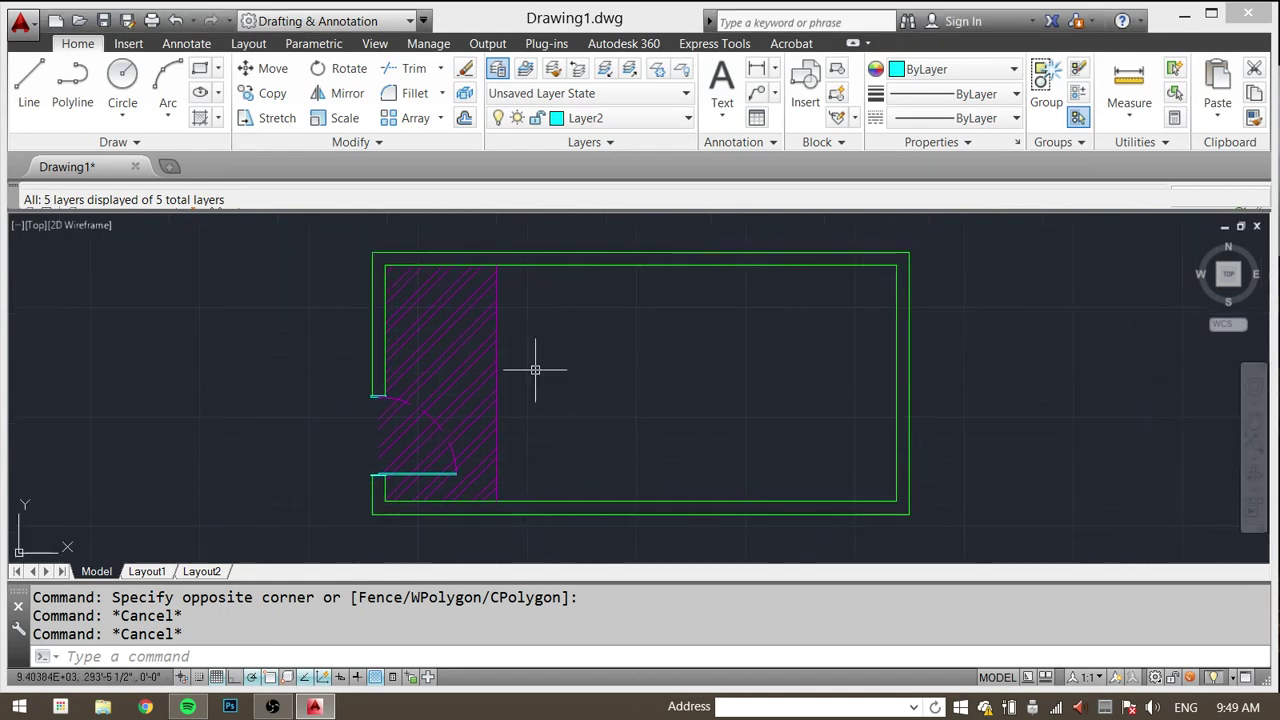
click(147, 571)
middle_drag(575, 462, 555, 492)
middle_drag(481, 399, 457, 377)
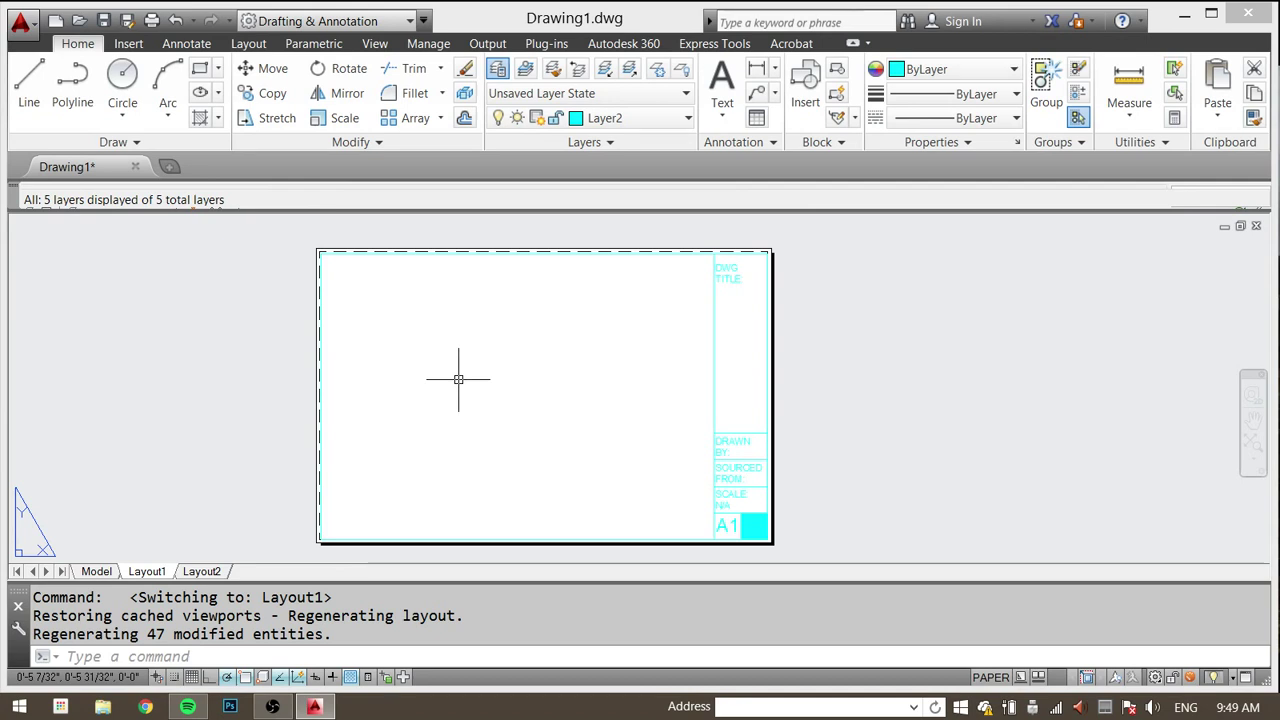
middle_click(480, 388)
middle_drag(413, 326, 437, 360)
Step: Create a Single viewport in the blank drawing area of the sheet with the VIEWPORTS command and enter its model space
text(VIEWPO)
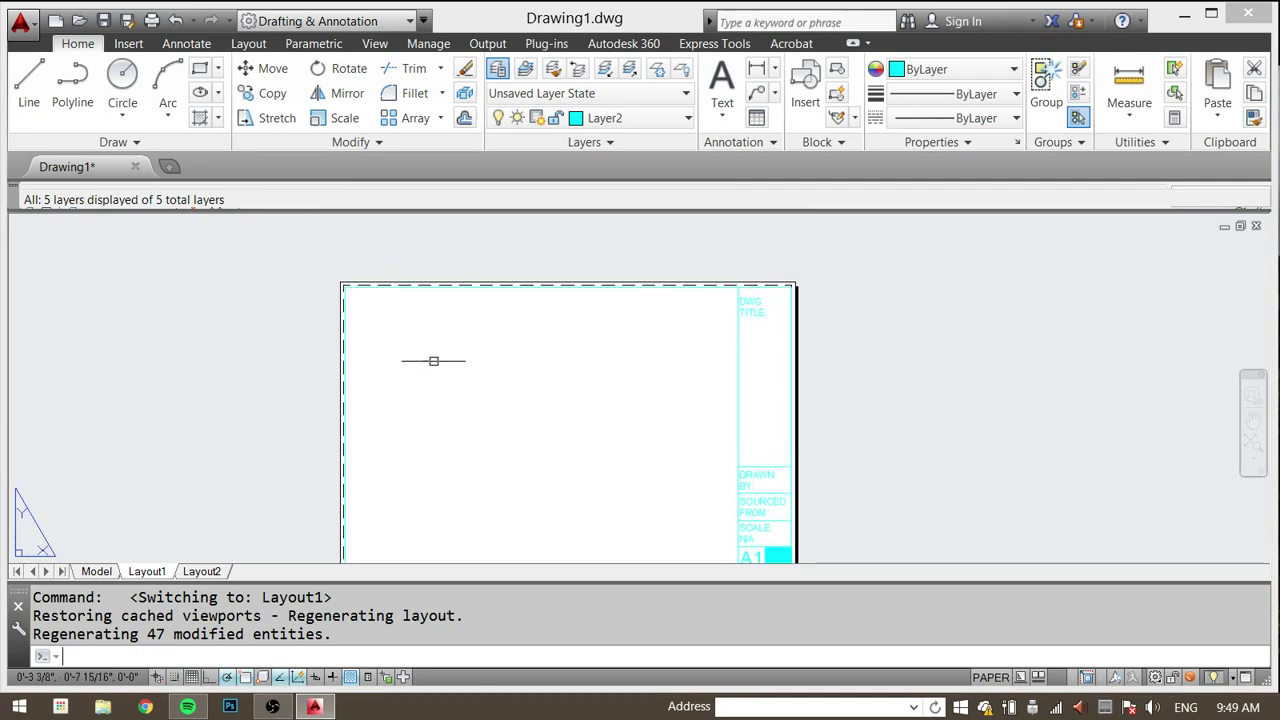
text(R)
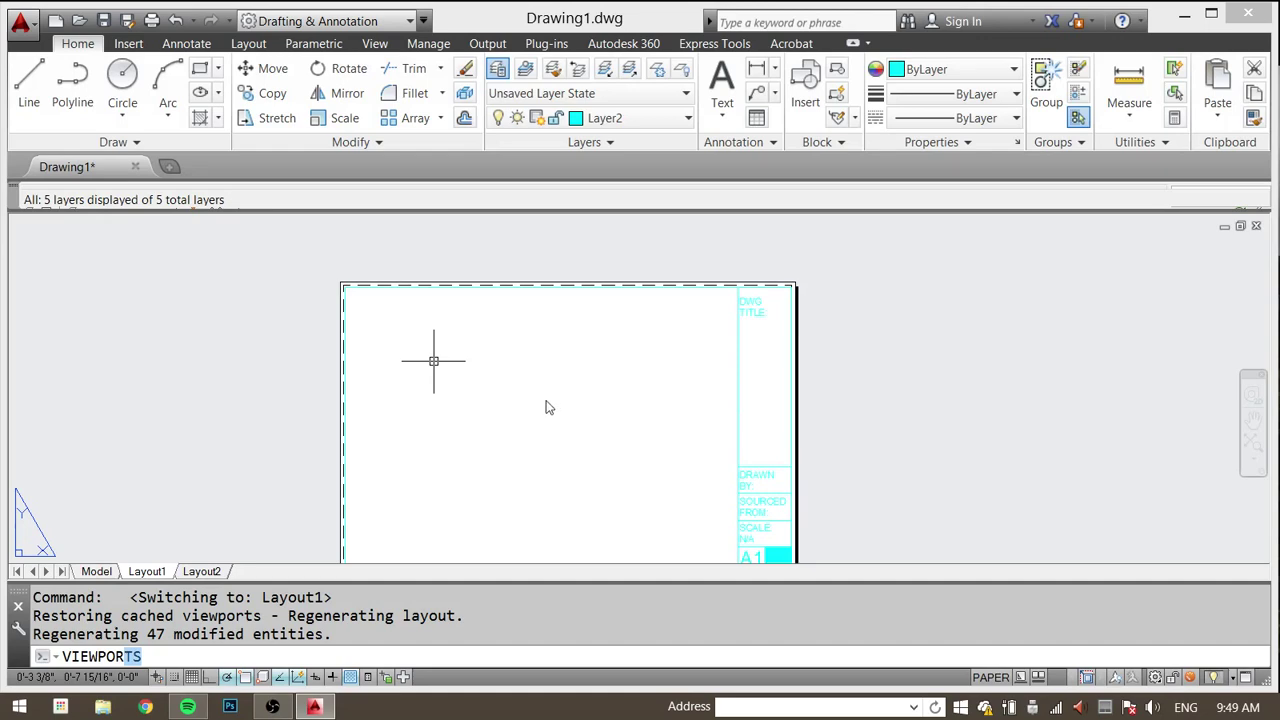
middle_drag(480, 431, 456, 389)
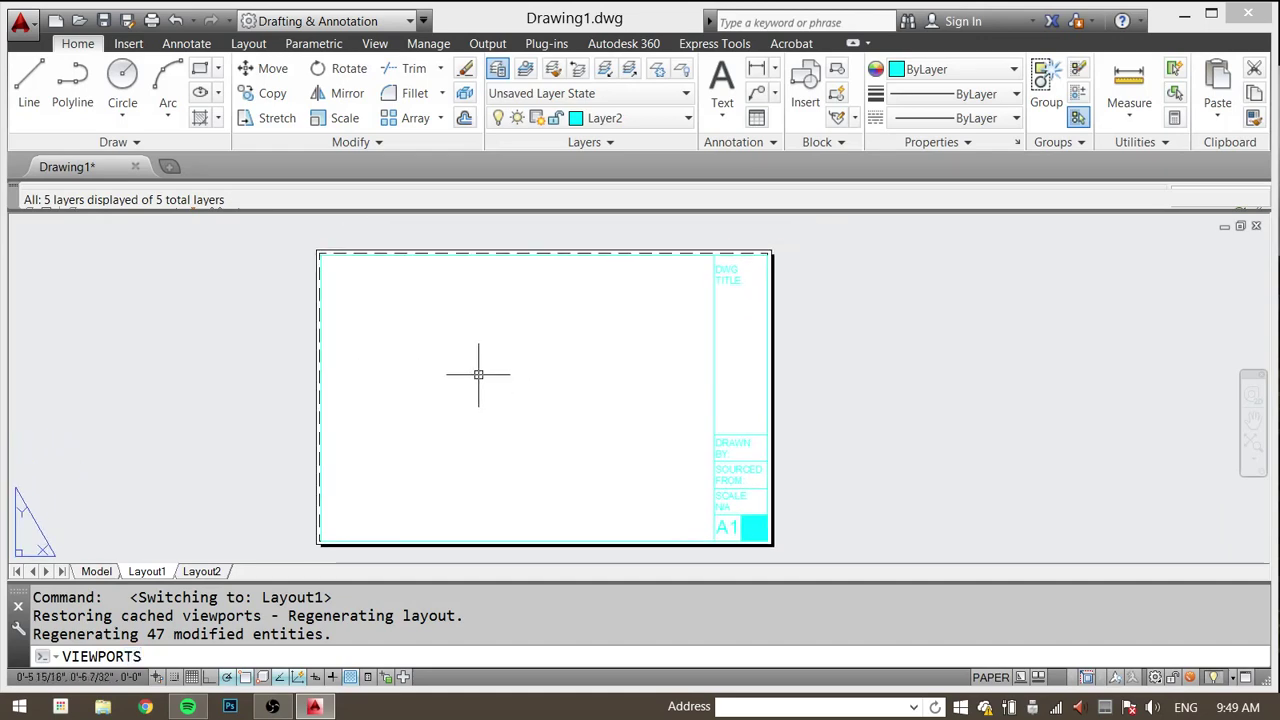
key(Return)
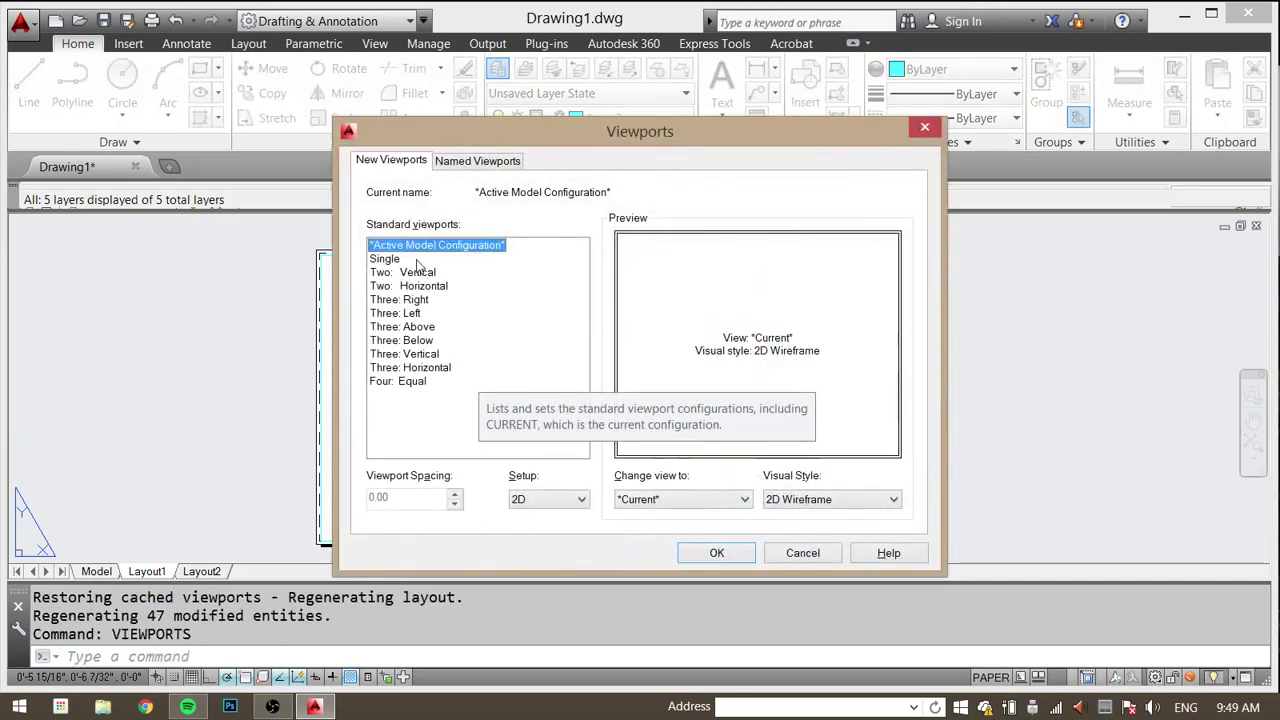
click(386, 260)
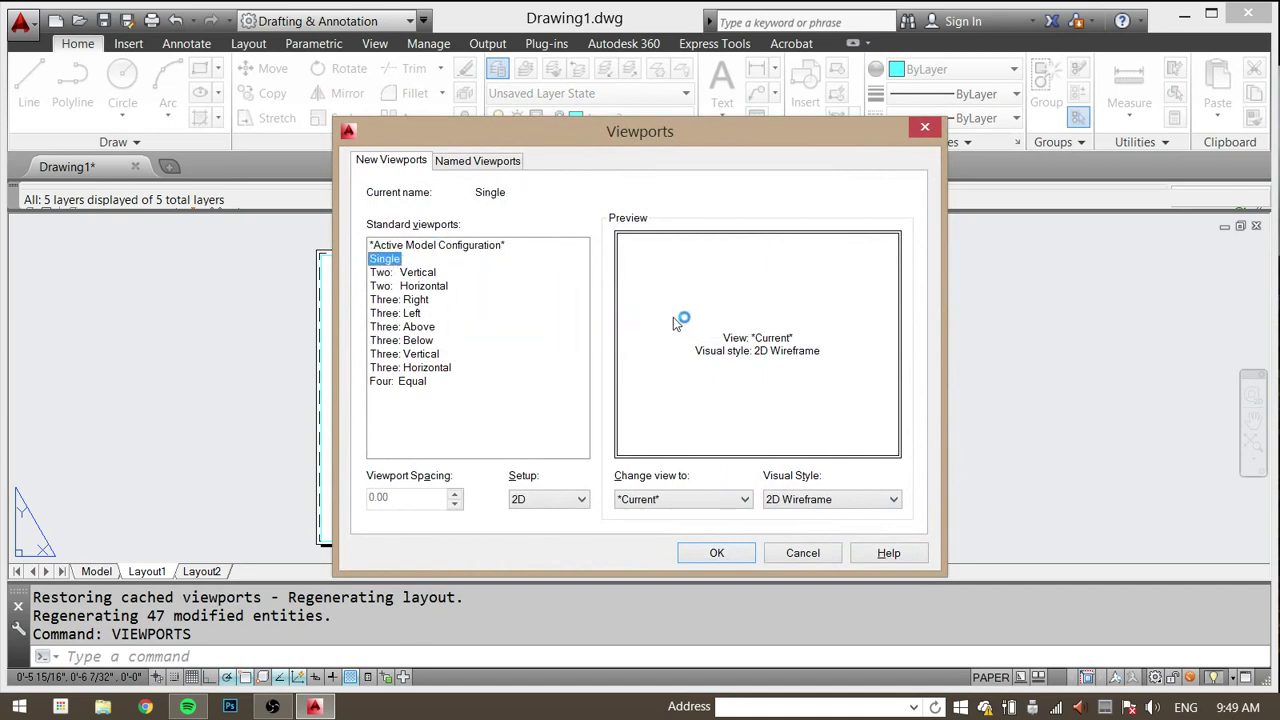
click(720, 553)
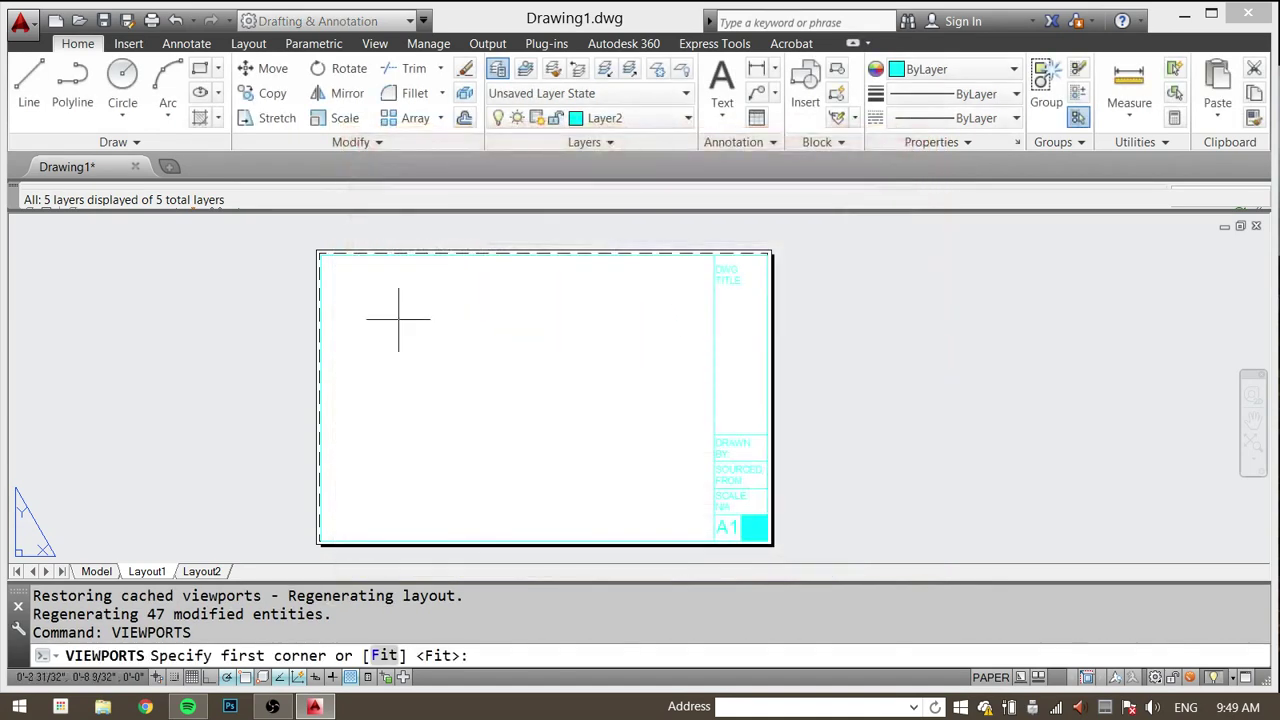
click(351, 286)
click(599, 486)
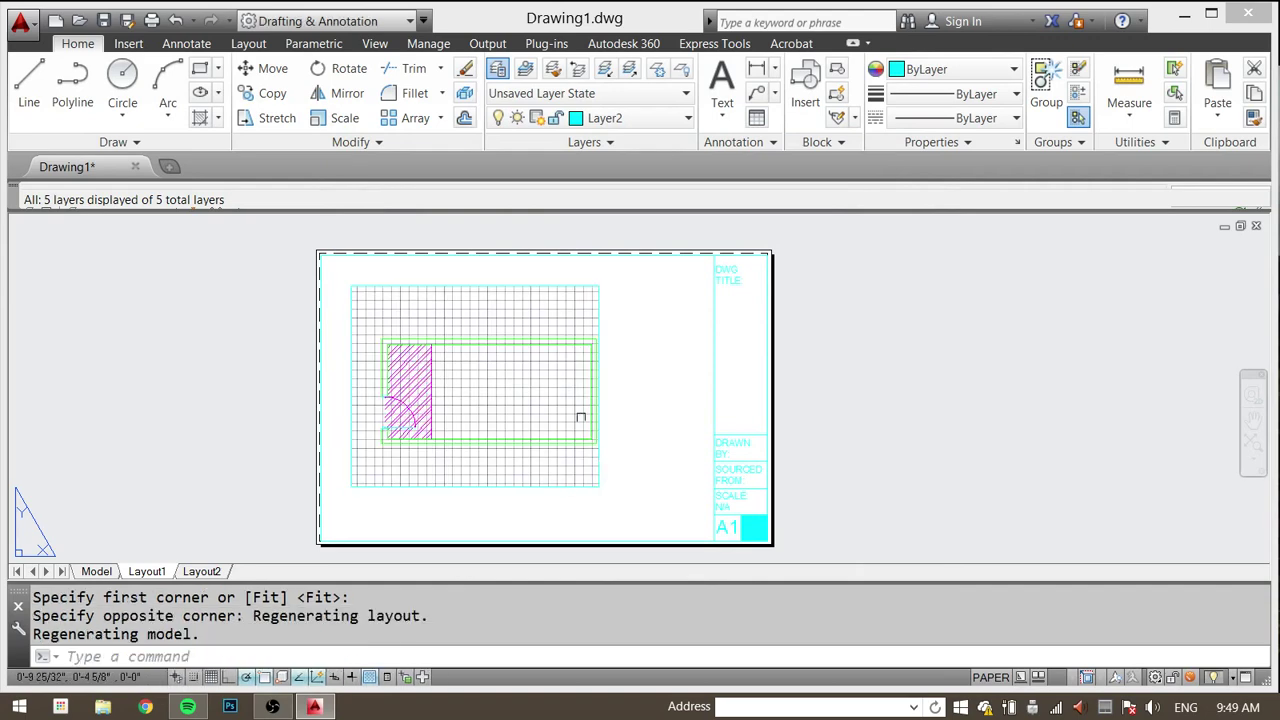
middle_drag(506, 371, 464, 346)
double_click(464, 346)
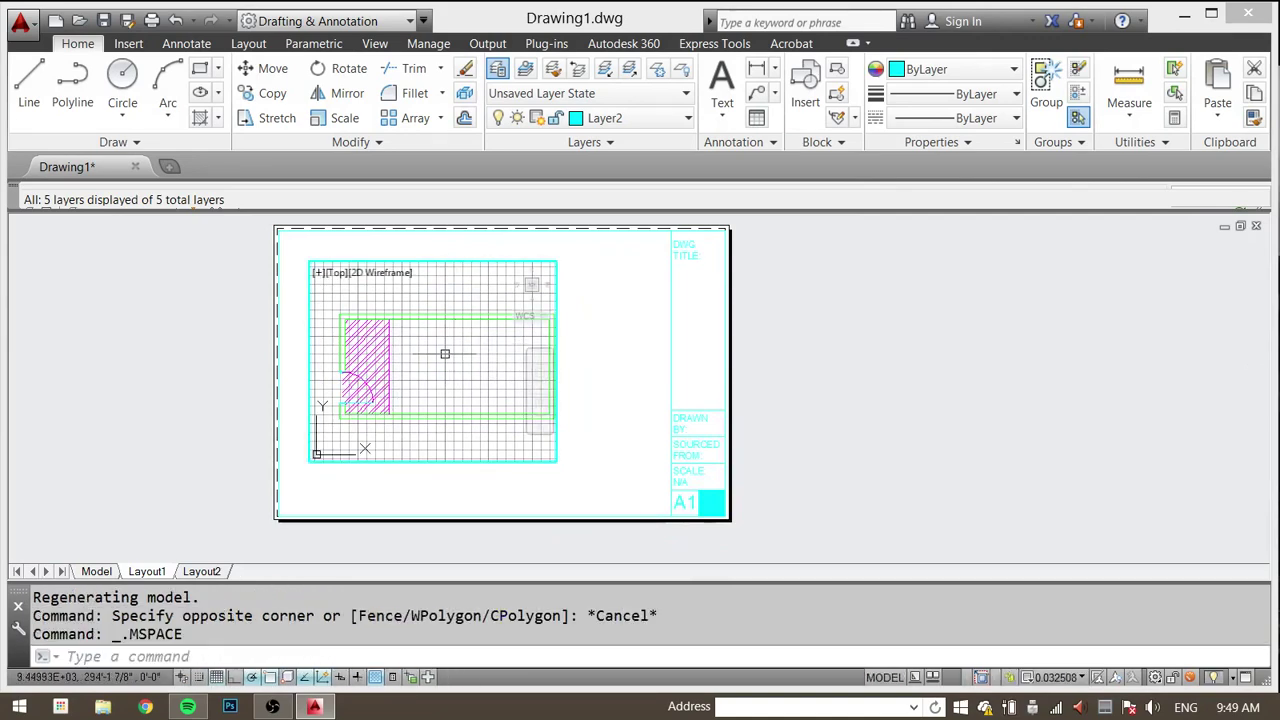
Step: Shift the plan inside the viewport so that the whole room fits within its border
mouse_move(446, 356)
middle_down()
mouse_move(431, 331)
mouse_move(470, 333)
mouse_move(431, 340)
mouse_move(443, 403)
mouse_move(443, 380)
mouse_move(400, 346)
mouse_move(422, 362)
middle_up()
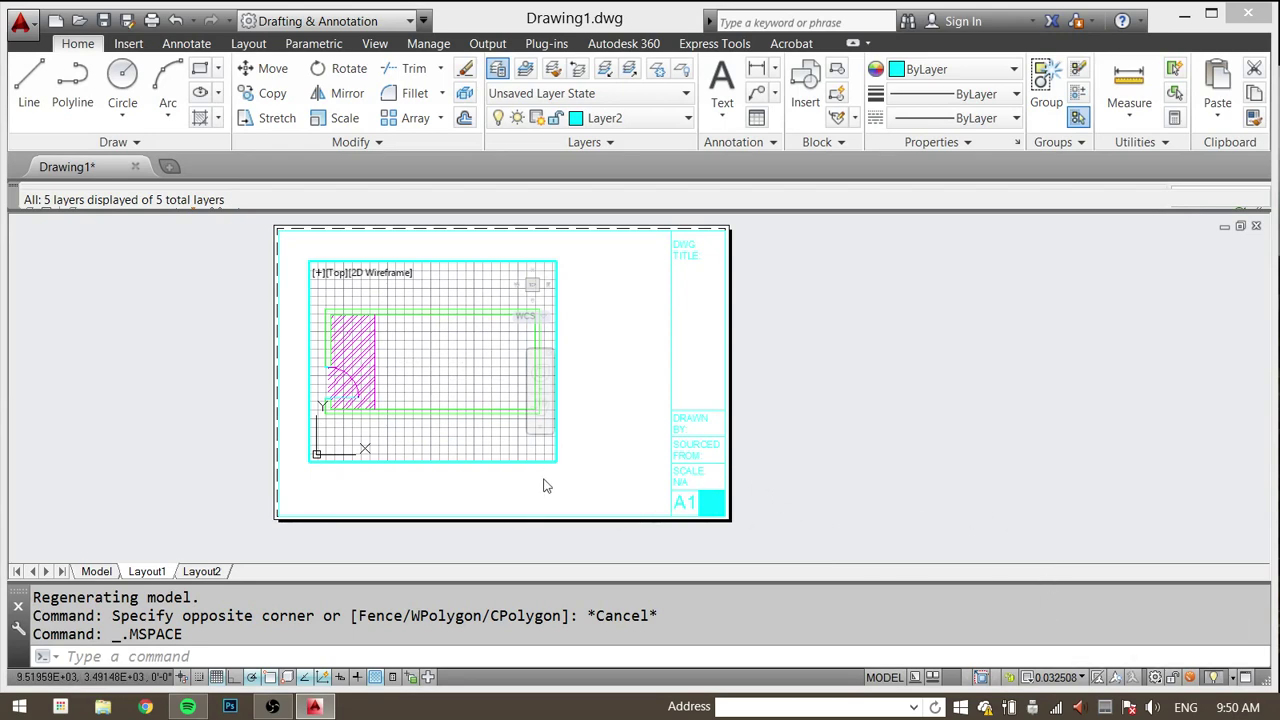
click(1074, 679)
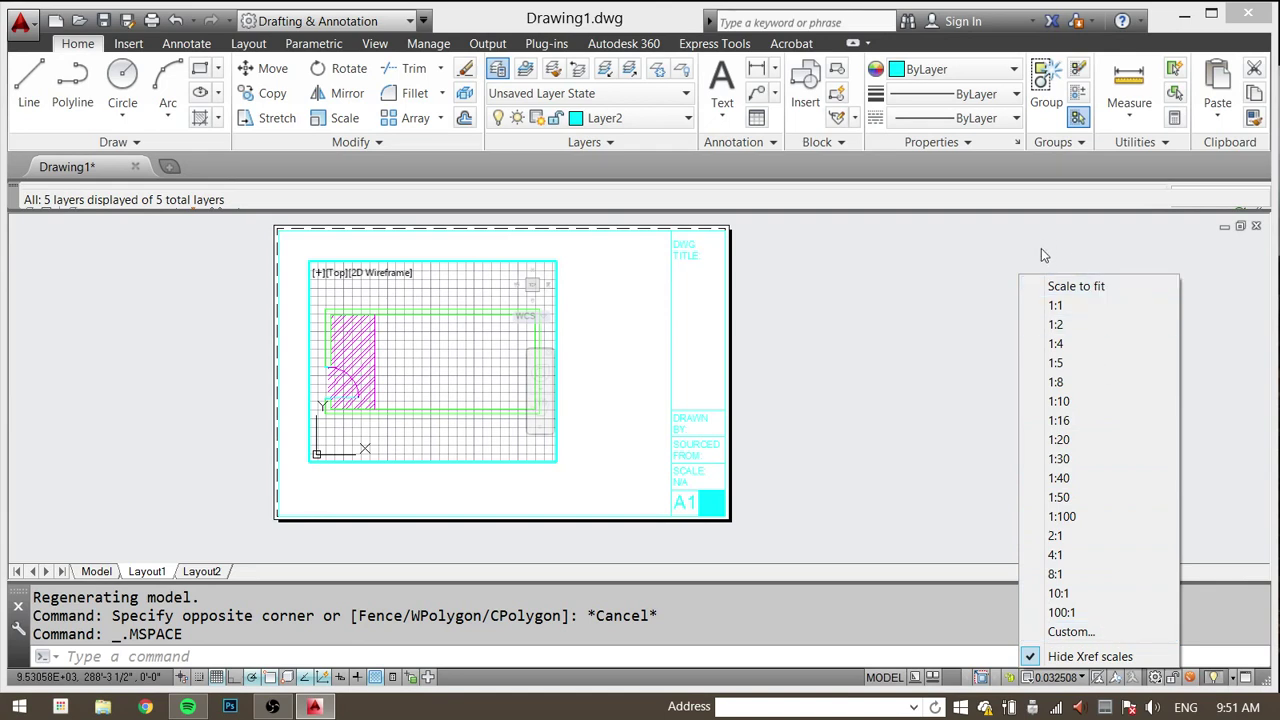
click(1070, 632)
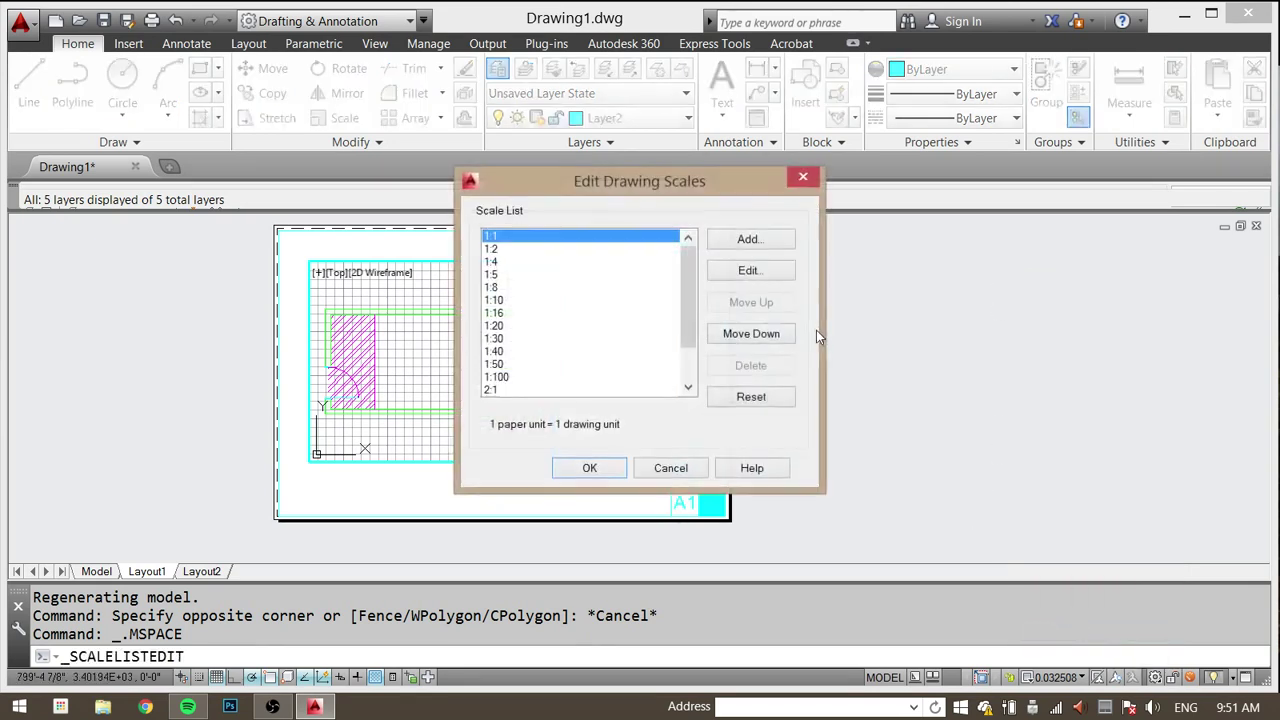
drag(684, 294, 681, 266)
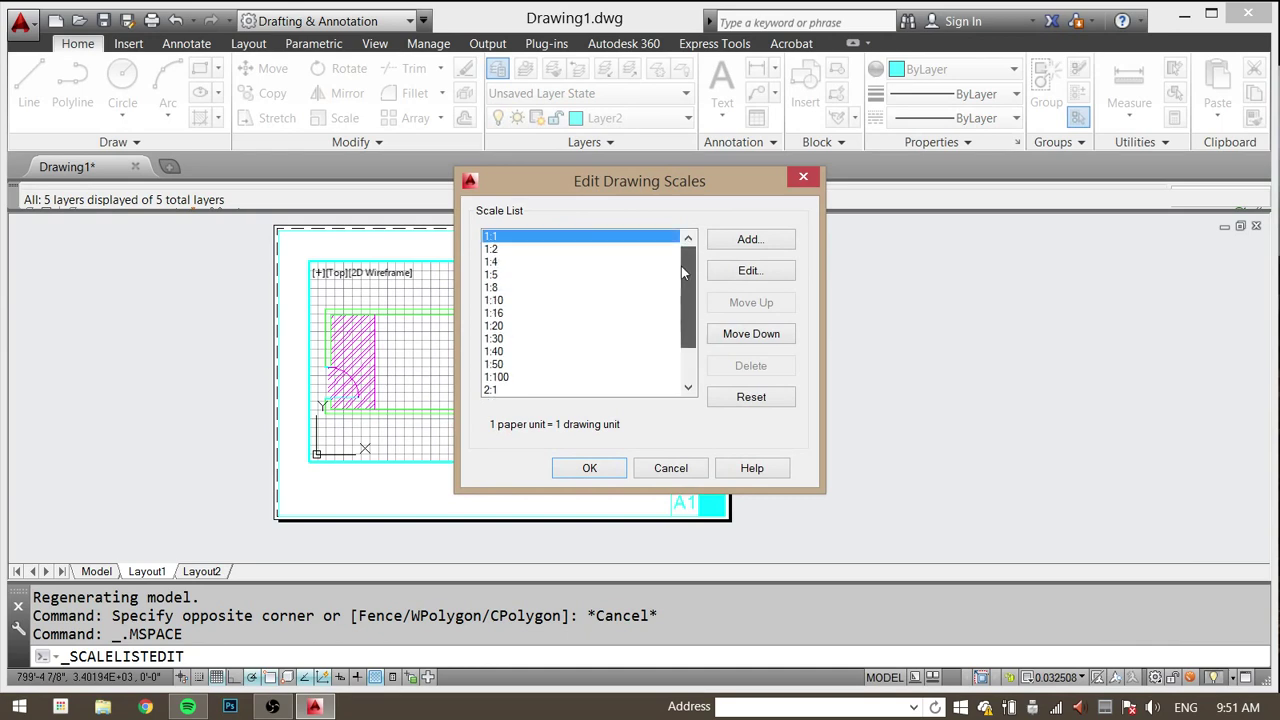
click(749, 242)
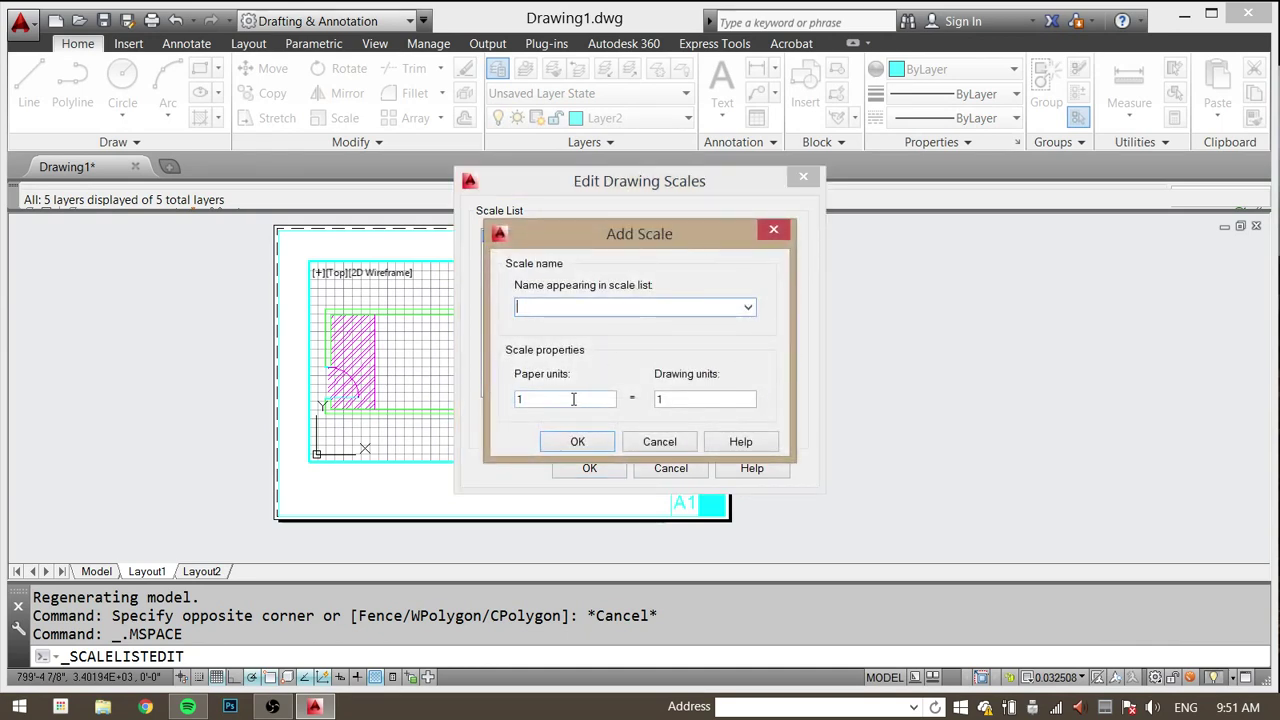
drag(573, 399, 489, 390)
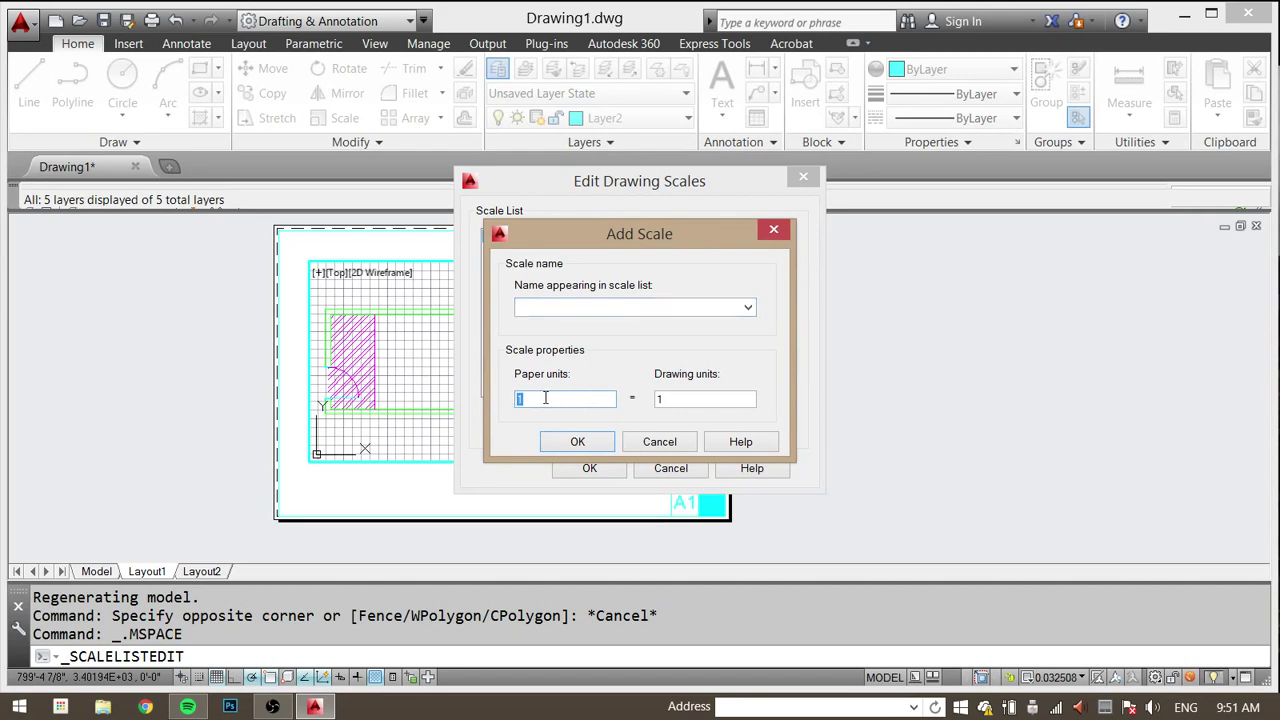
drag(692, 399, 627, 403)
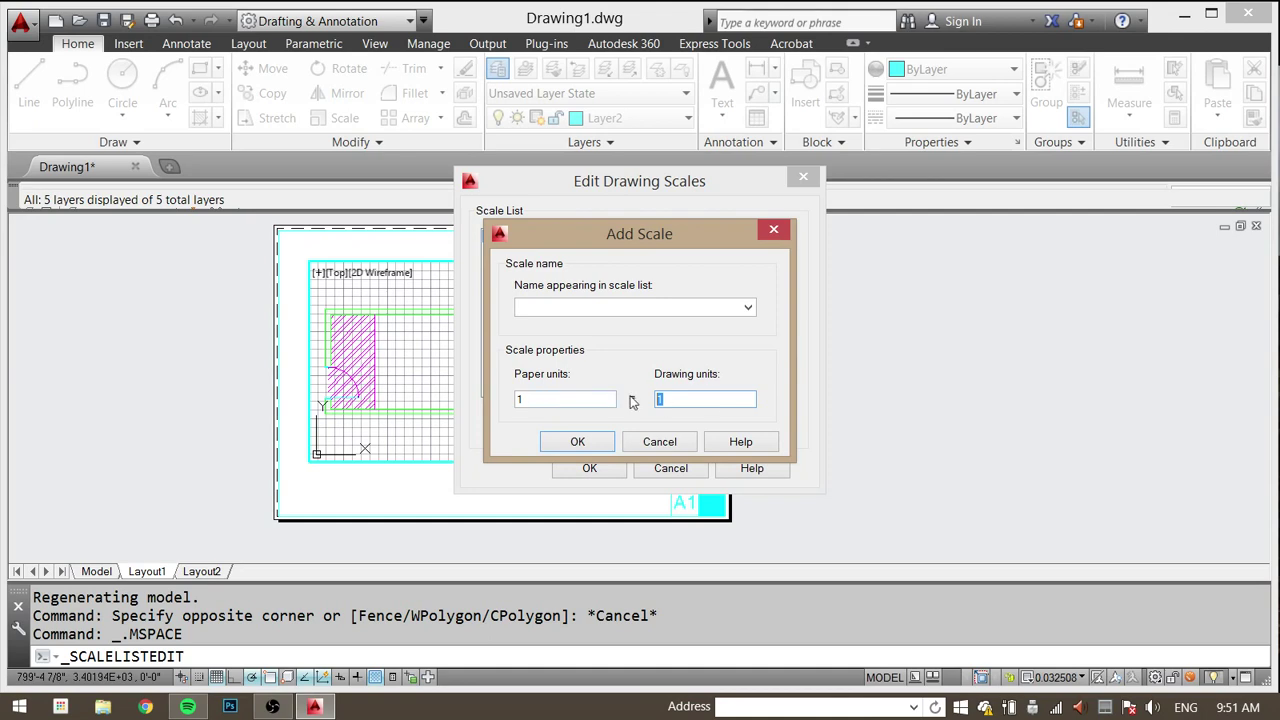
drag(540, 400, 523, 400)
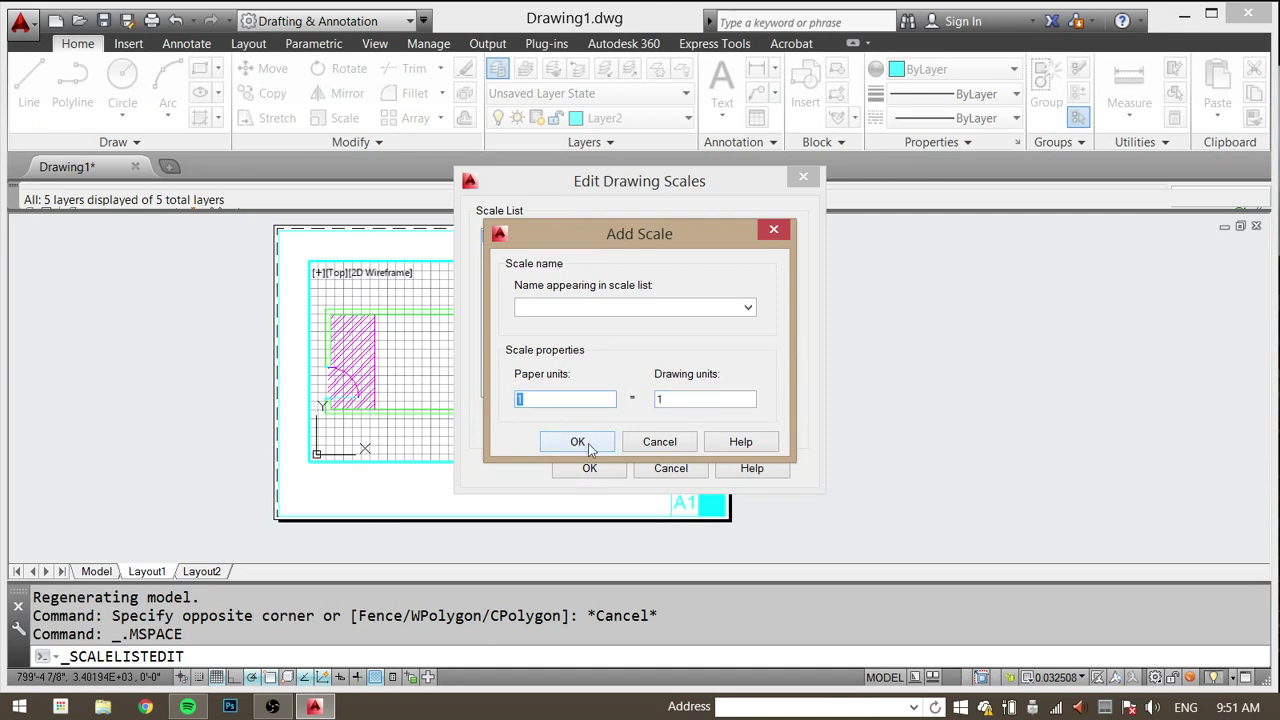
click(645, 446)
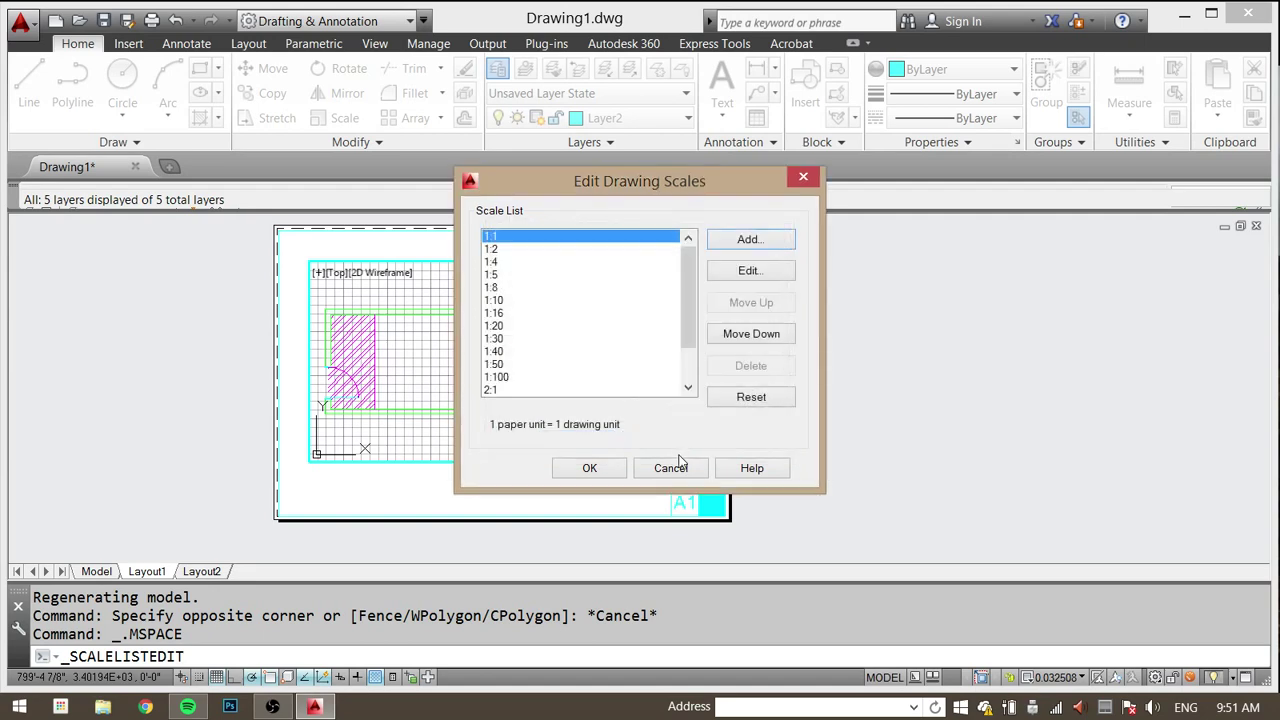
scroll(665, 485, down, 2)
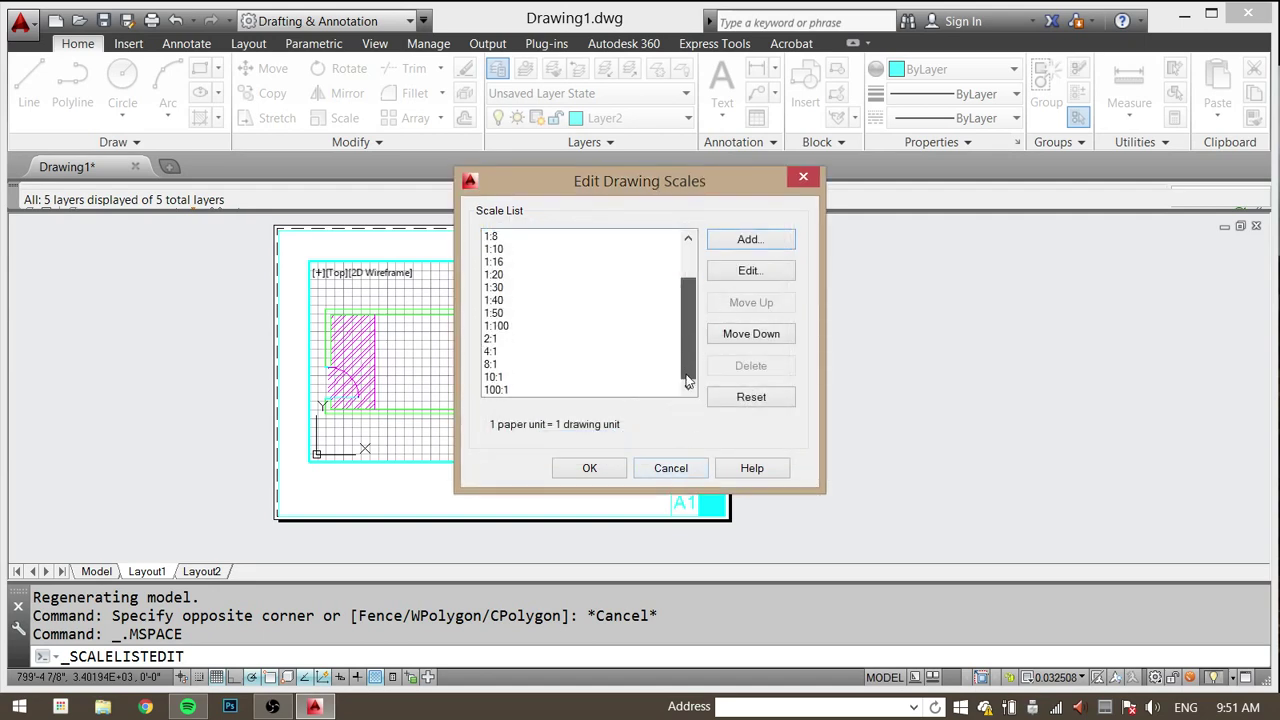
scroll(645, 500, up, 2)
click(671, 468)
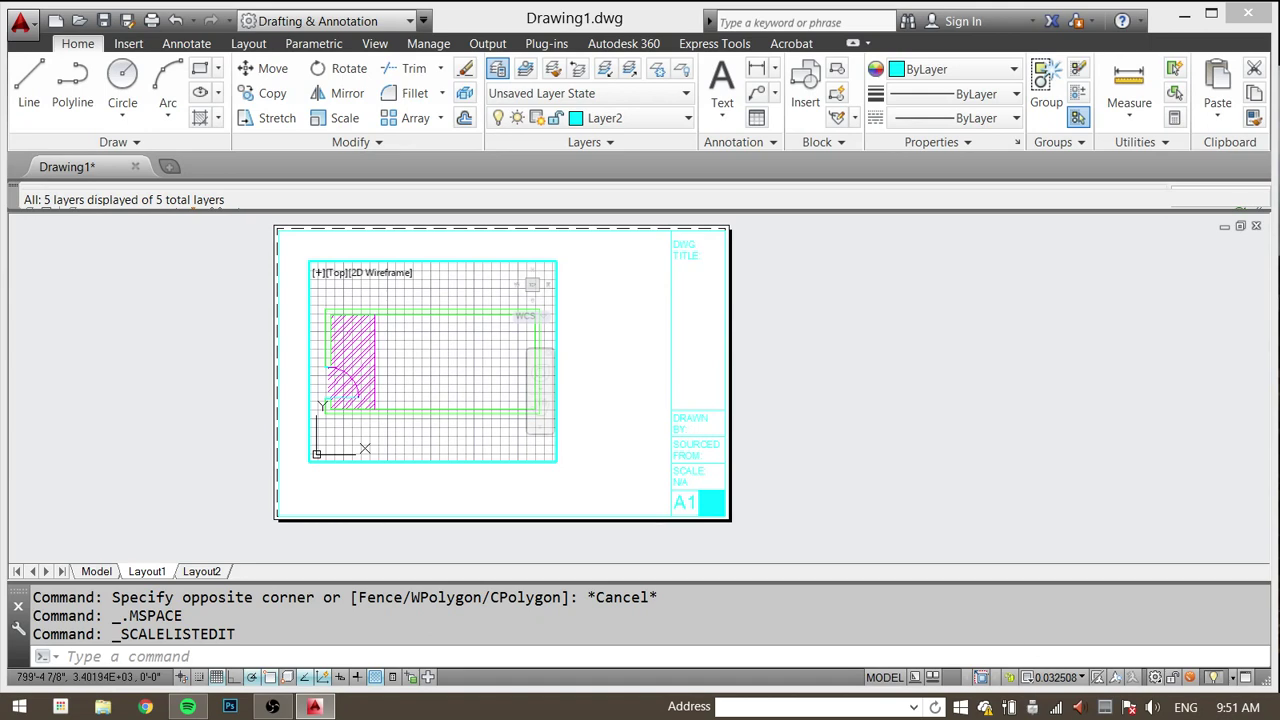
Step: Set the viewport scale to 1:30 and return to paper space
click(1078, 677)
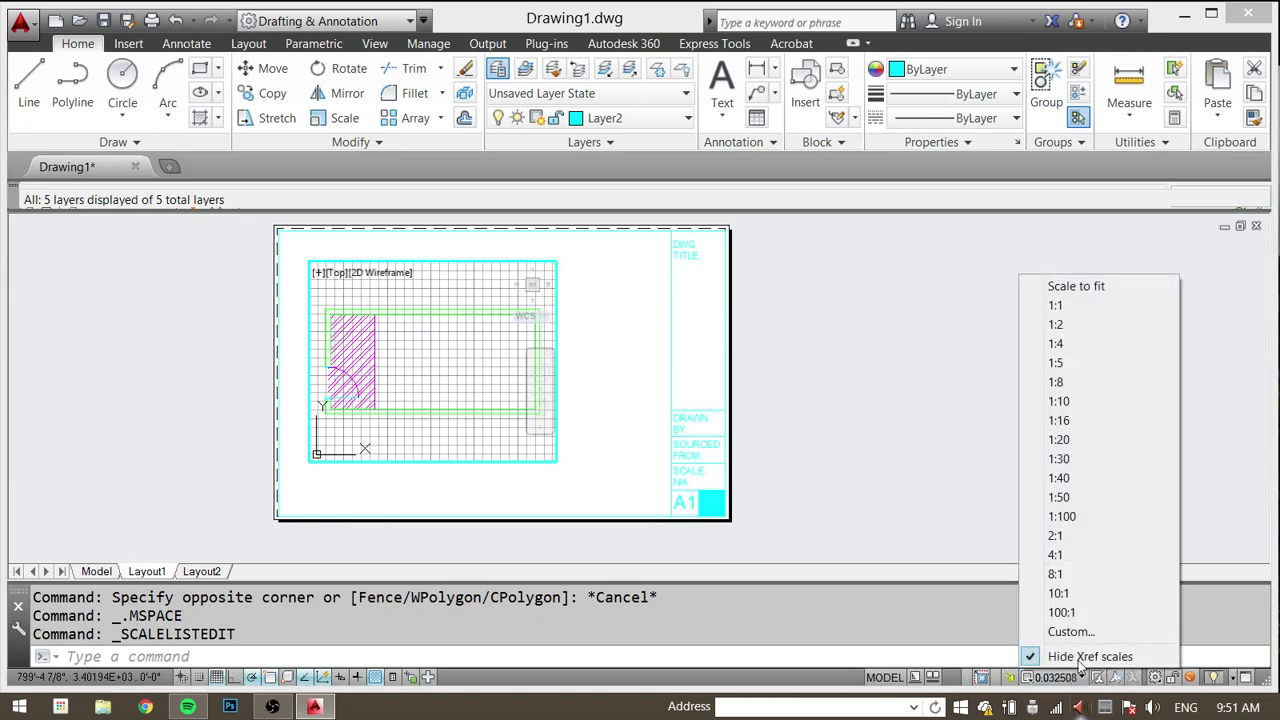
click(1089, 366)
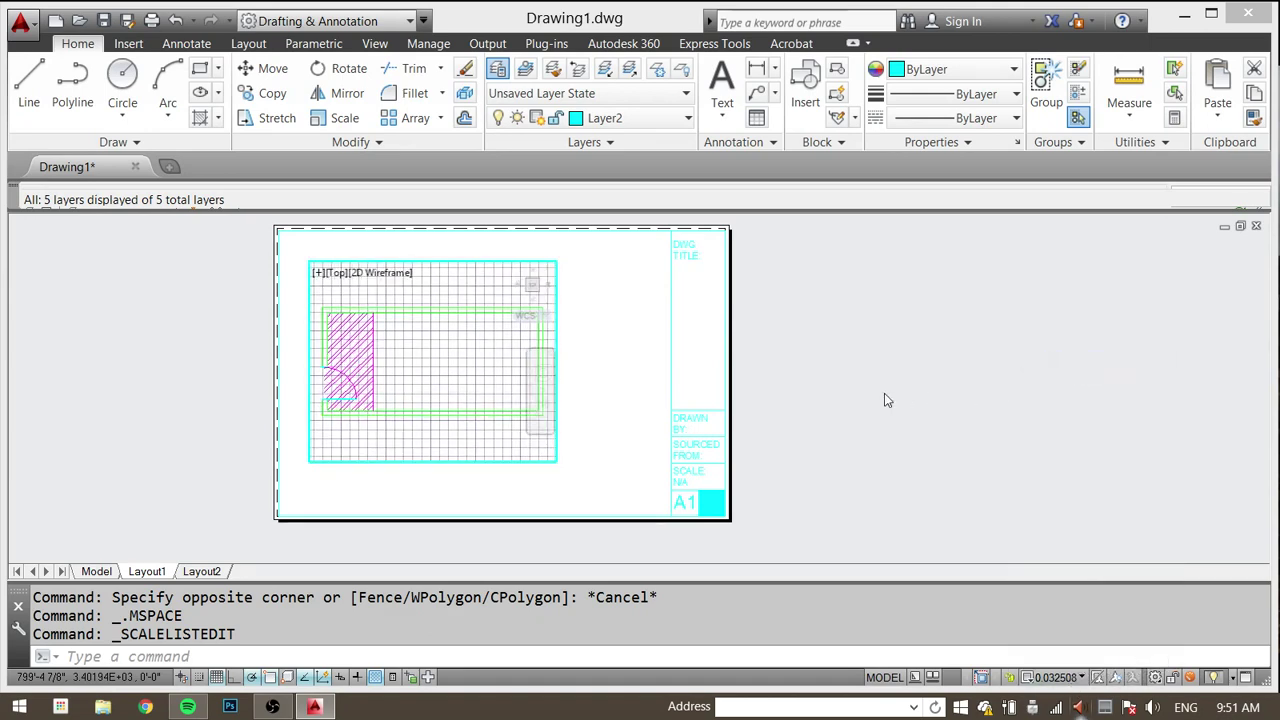
click(1074, 677)
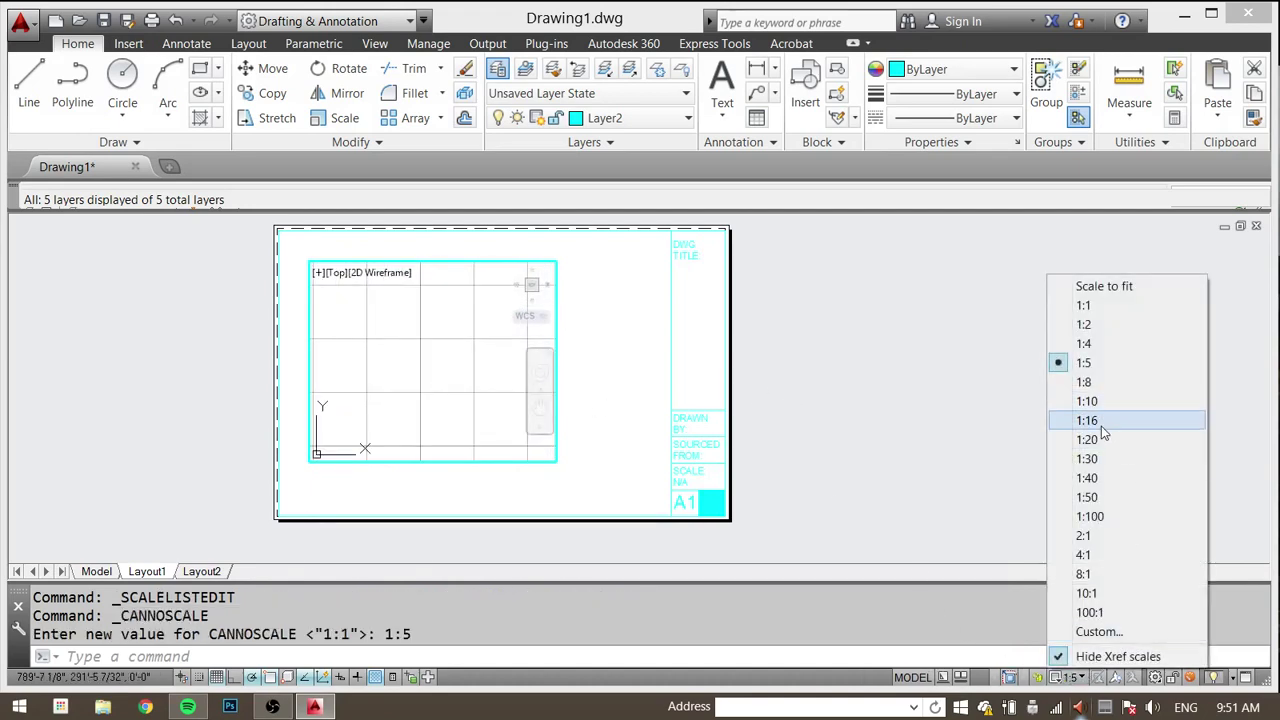
click(1099, 460)
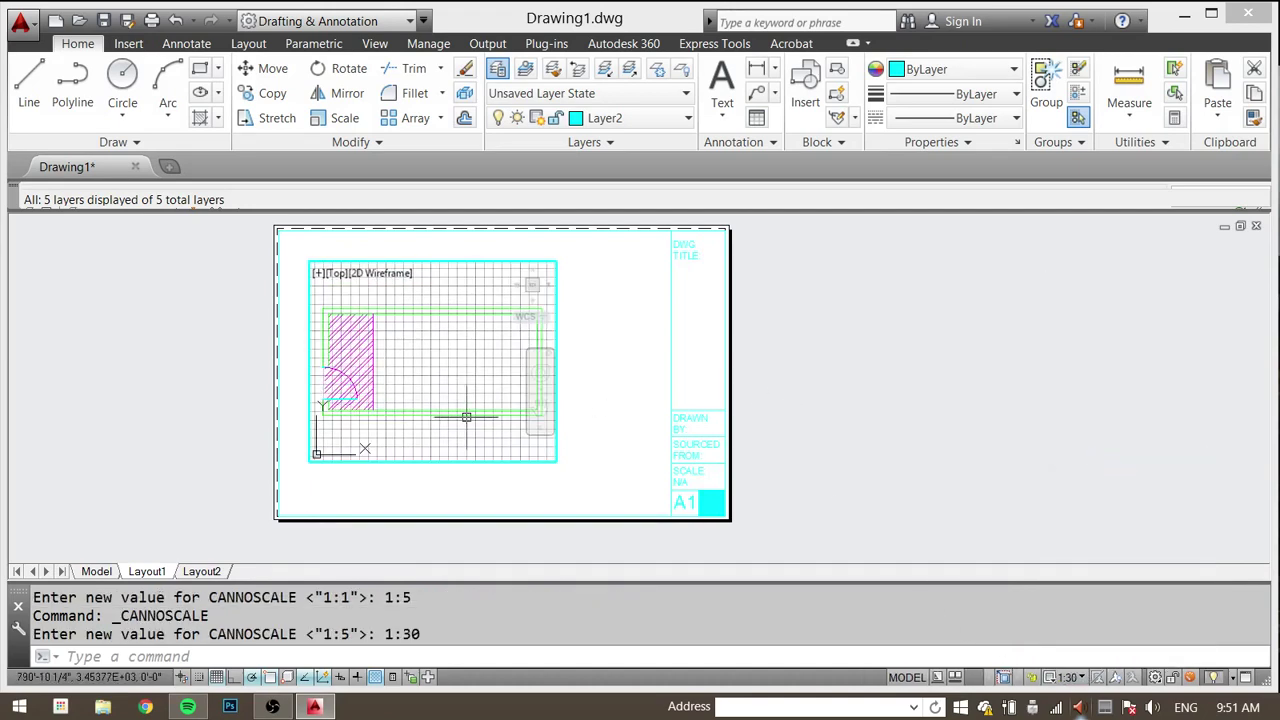
double_click(530, 496)
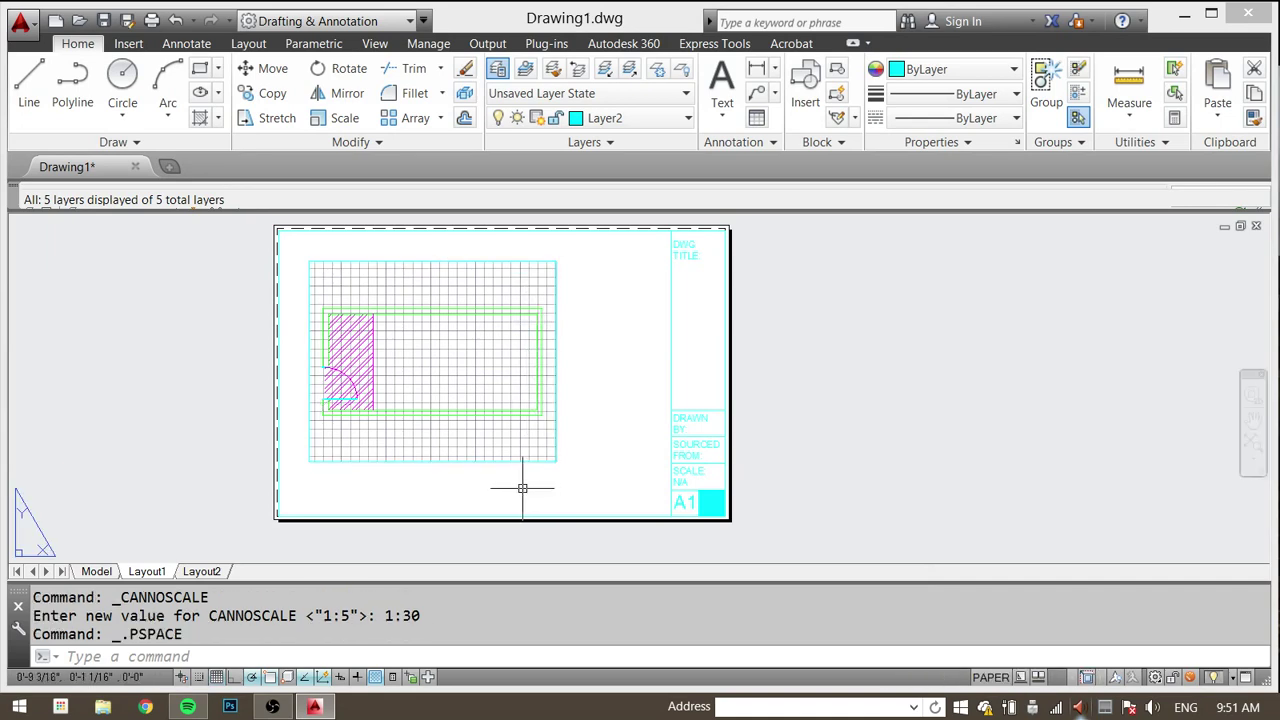
Step: Shrink the viewport's height by stretching its lower and upper edges closer to the plan
click(543, 436)
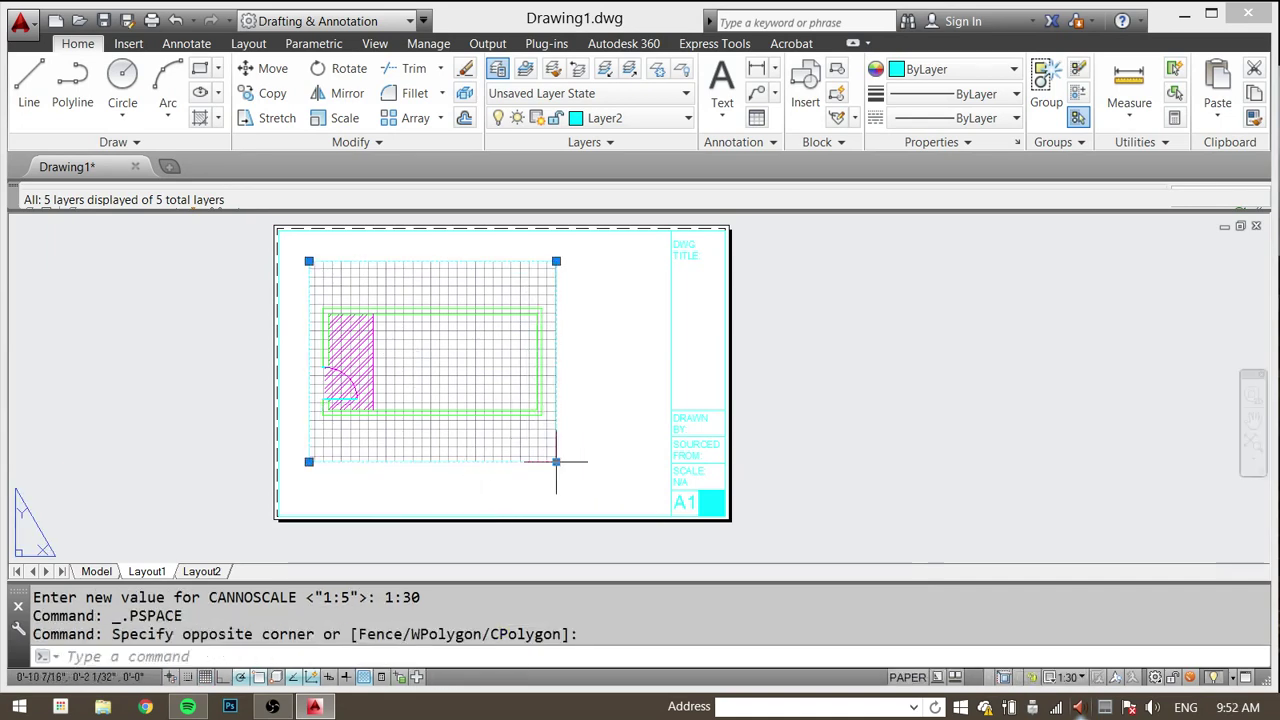
click(556, 460)
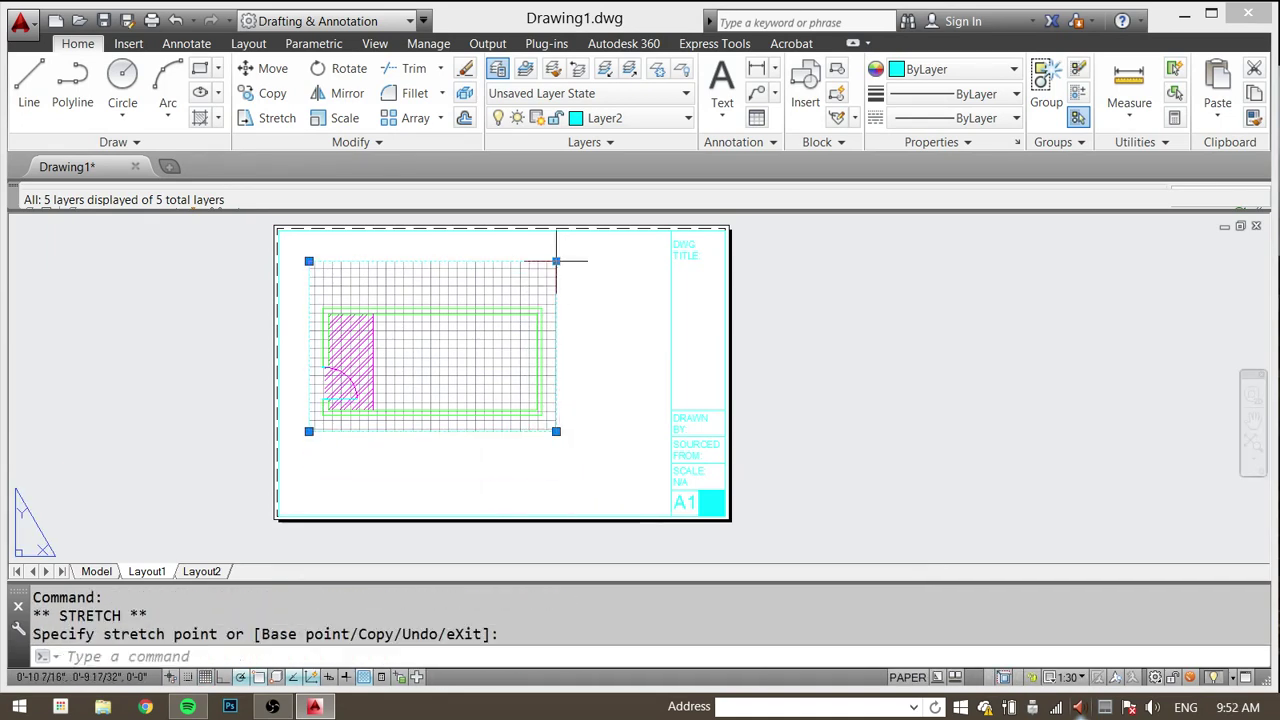
click(556, 300)
Step: Move the viewport into the upper-left corner of the title sheet, just inside the border
middle_drag(583, 382, 547, 370)
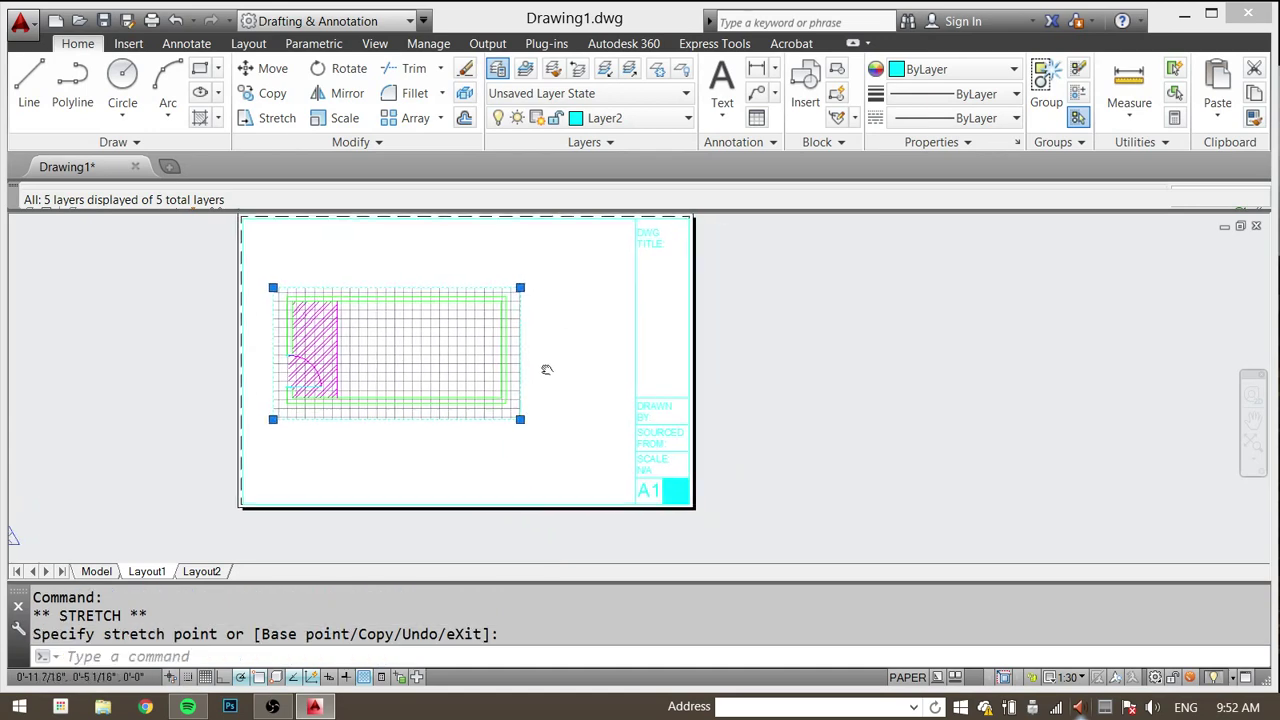
text(m)
key(Return)
click(553, 440)
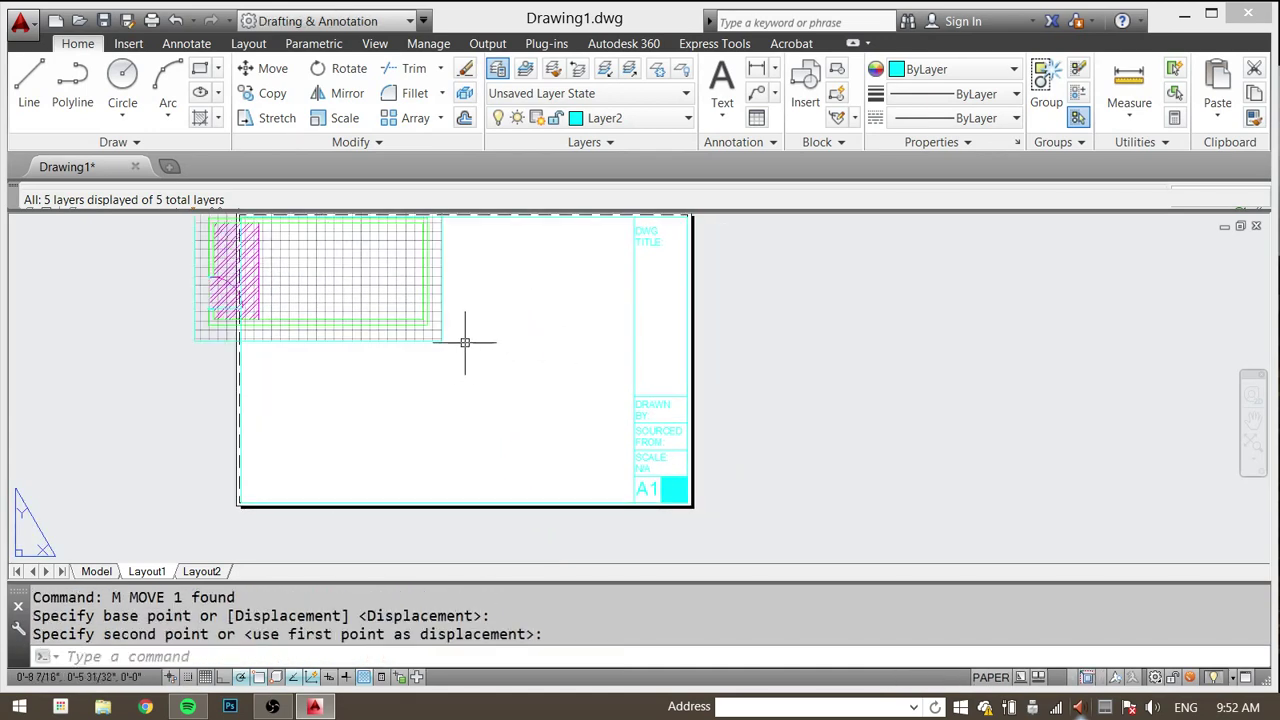
click(465, 342)
click(394, 279)
key(space)
click(498, 347)
middle_drag(564, 382, 572, 444)
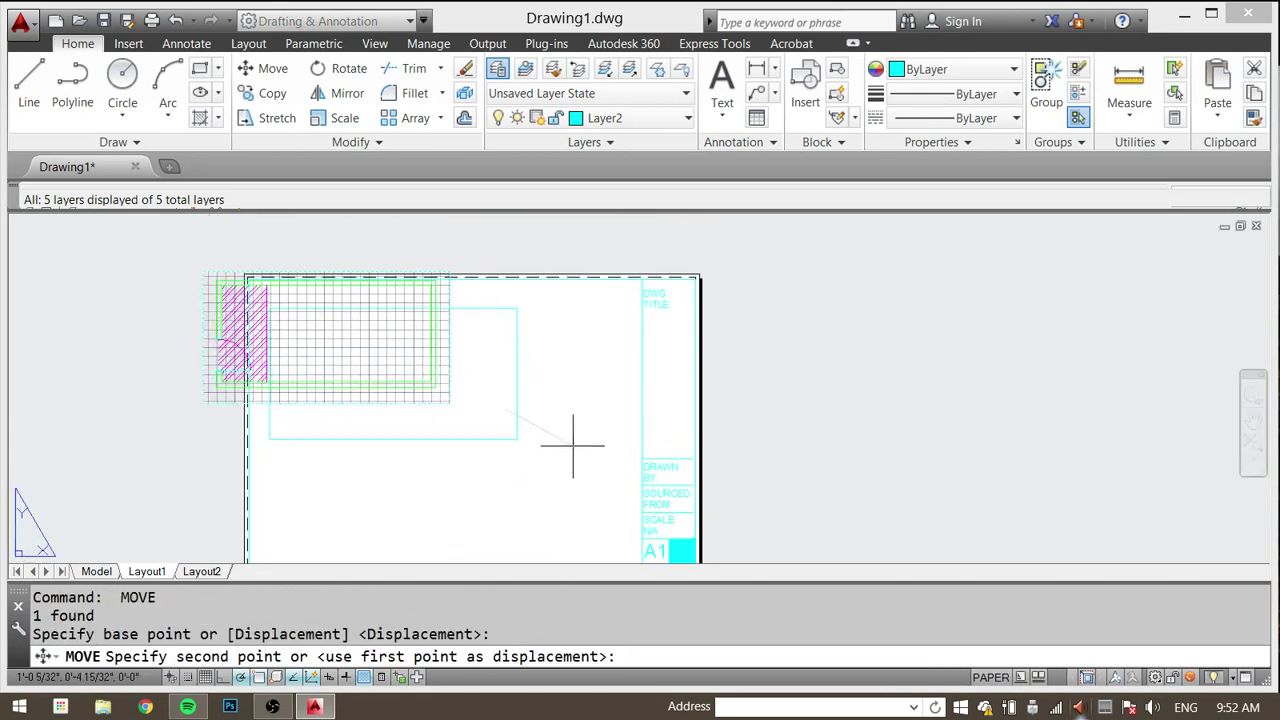
click(565, 425)
key(Escape)
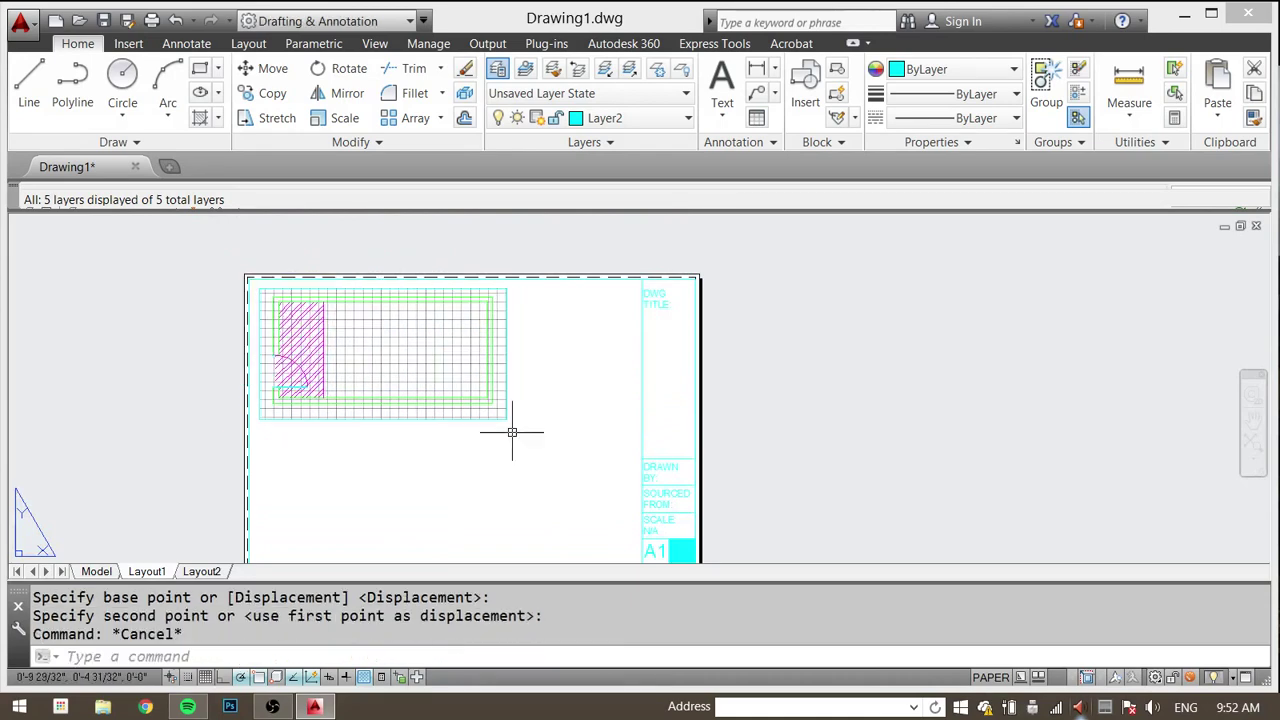
key(Escape)
key(Escape)
middle_drag(354, 451, 454, 424)
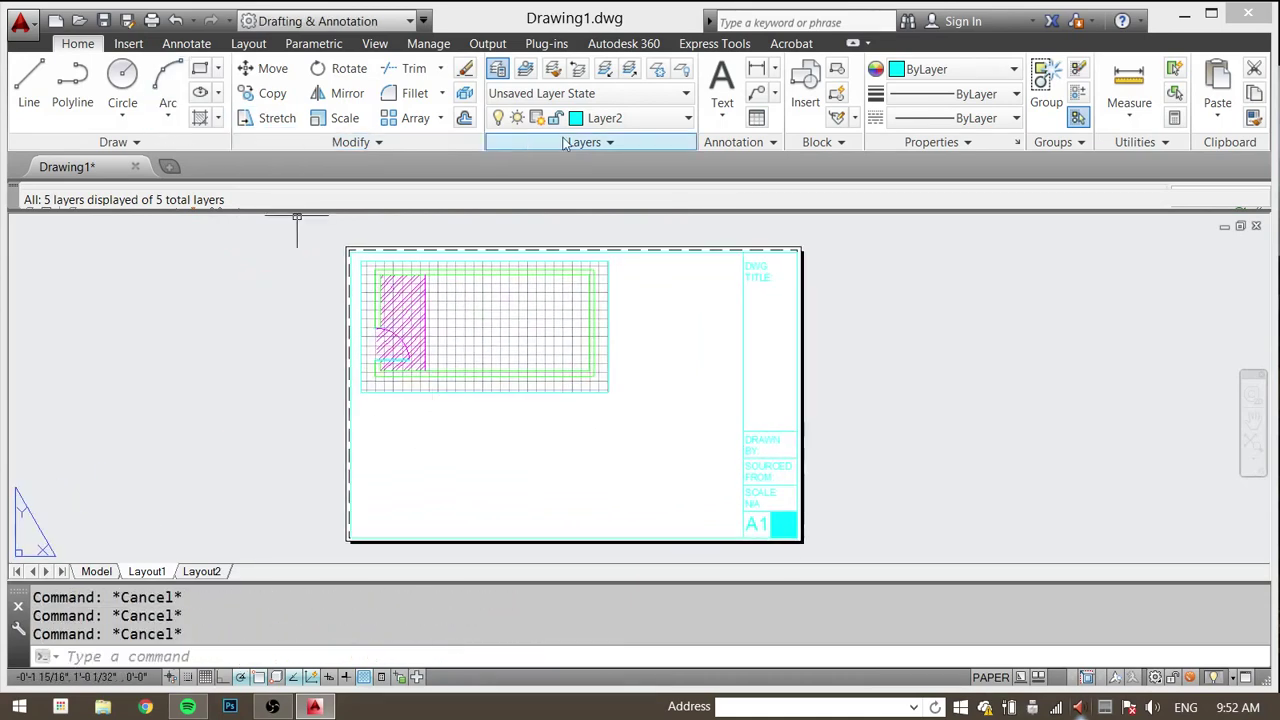
click(718, 86)
scroll(370, 391, up, 7)
click(327, 429)
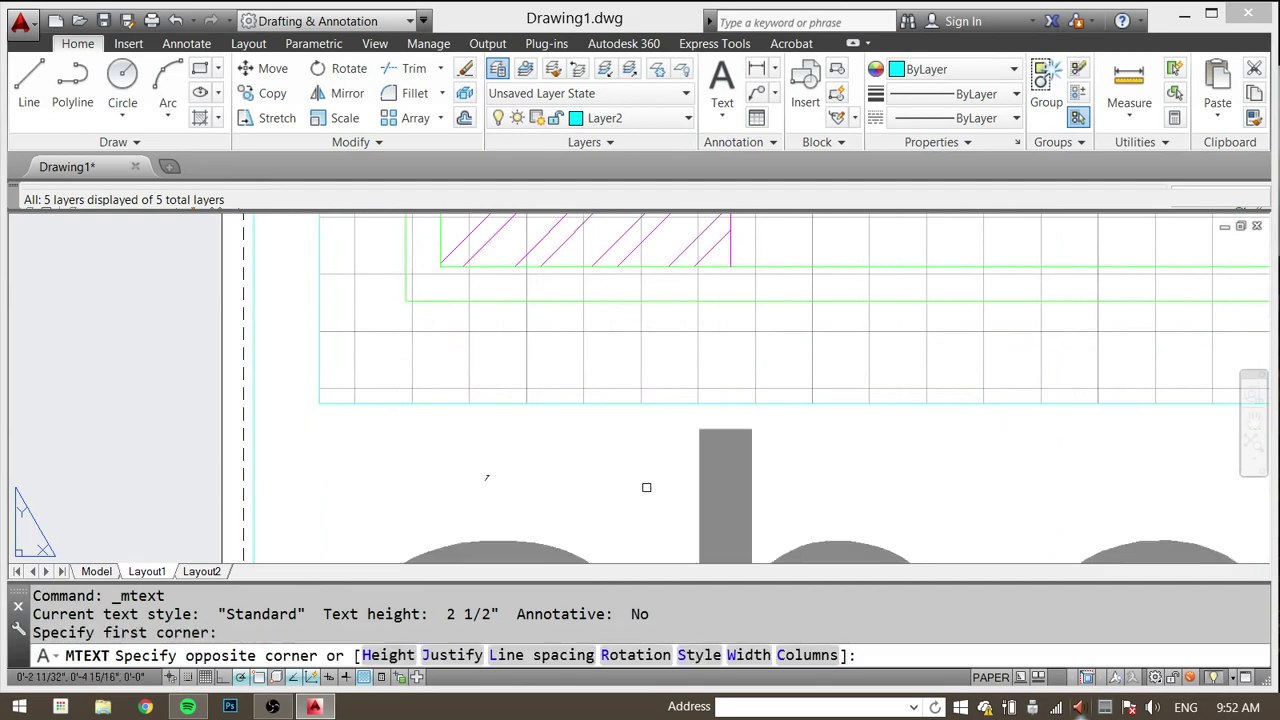
click(704, 489)
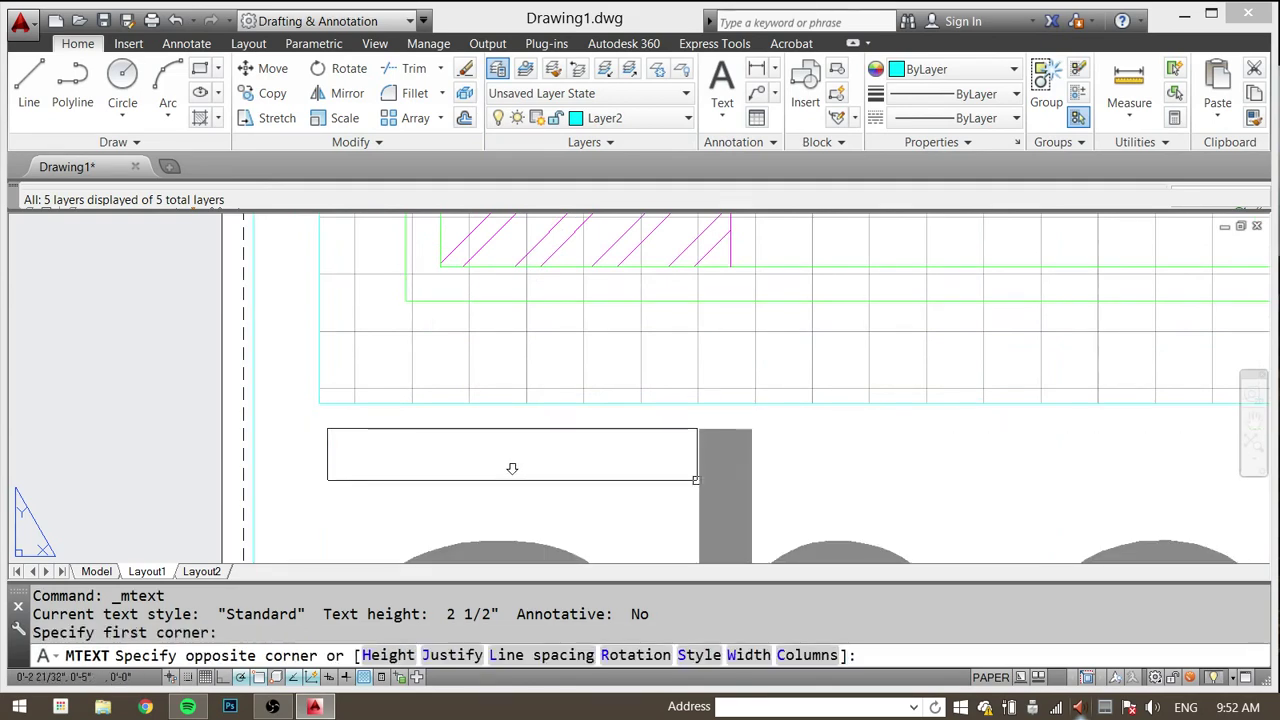
key(Escape)
Step: Copy the viewport straight down into the empty area below the original on the sheet
scroll(429, 377, down, 5)
scroll(474, 423, up, 4)
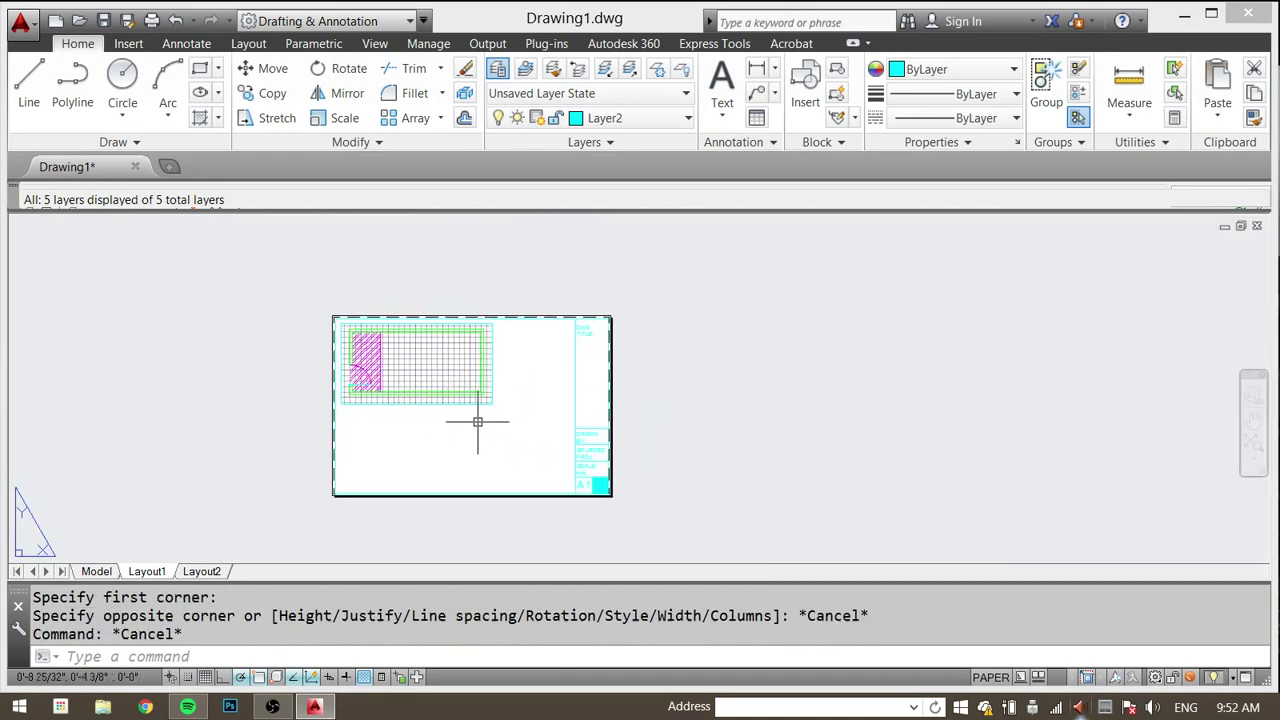
middle_drag(444, 388, 447, 406)
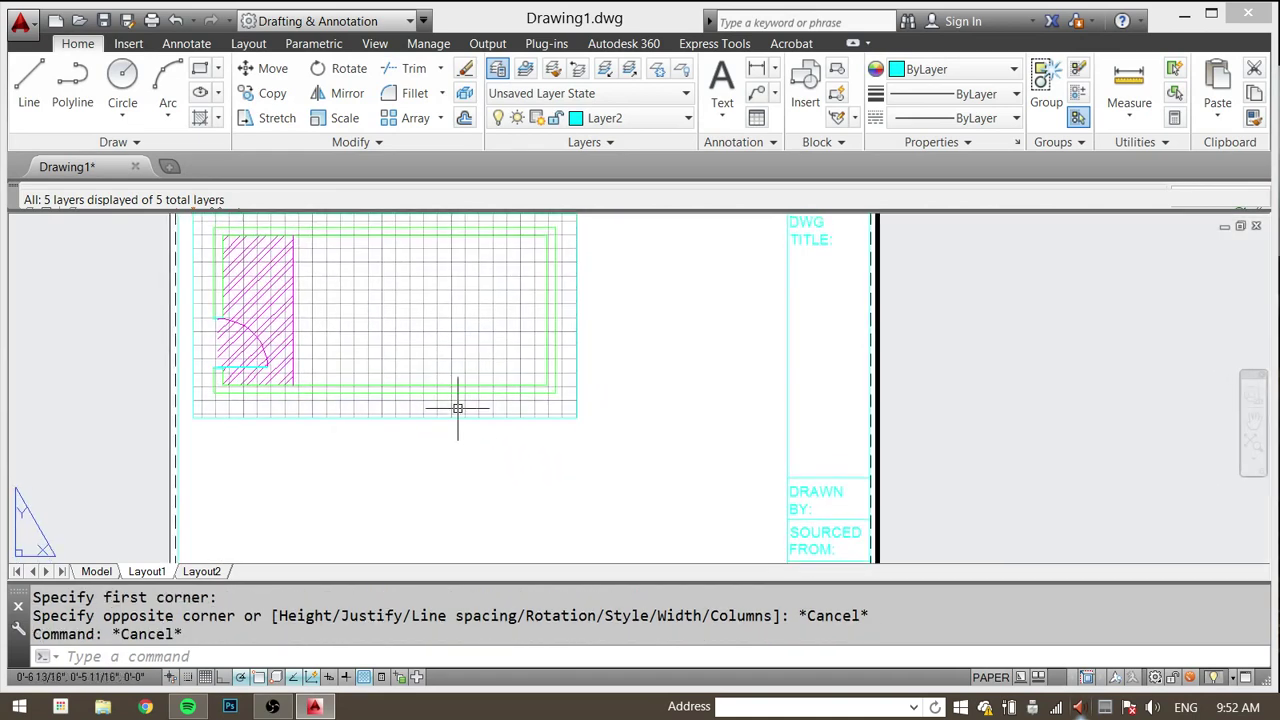
text(COPY)
key(Return)
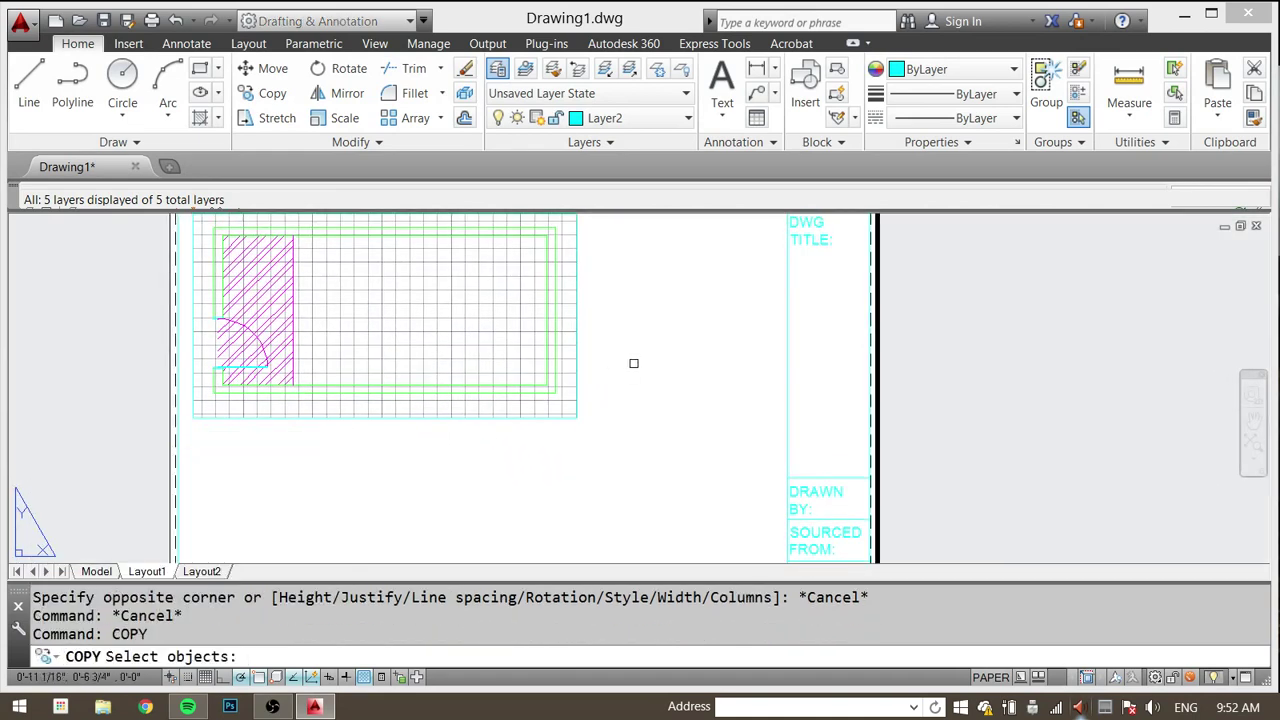
drag(632, 360, 468, 494)
scroll(386, 310, down, 2)
key(Return)
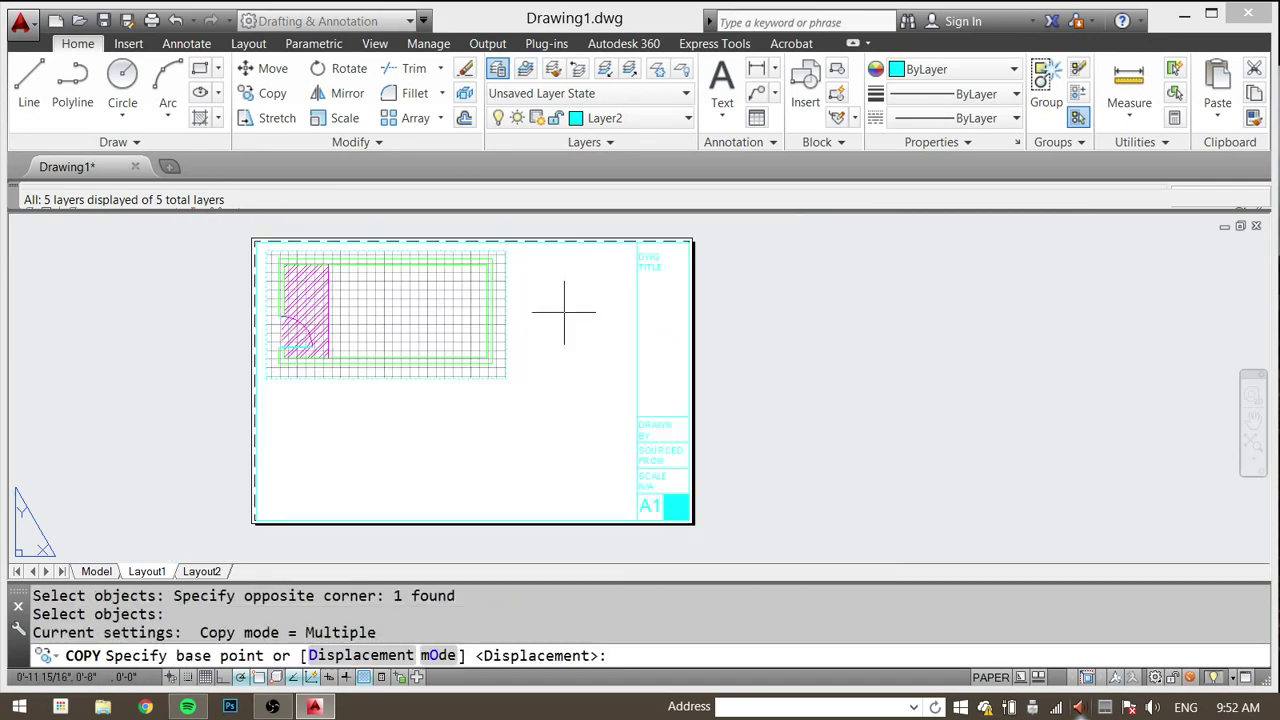
click(567, 310)
click(570, 442)
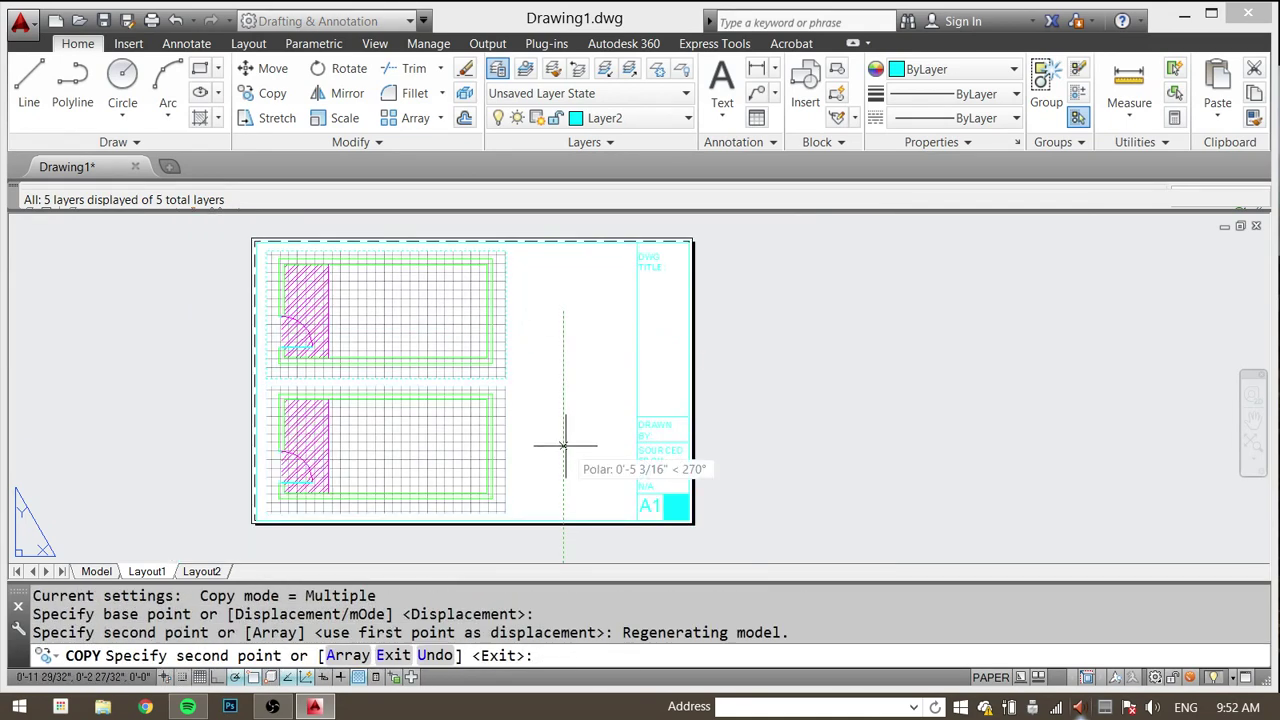
key(Escape)
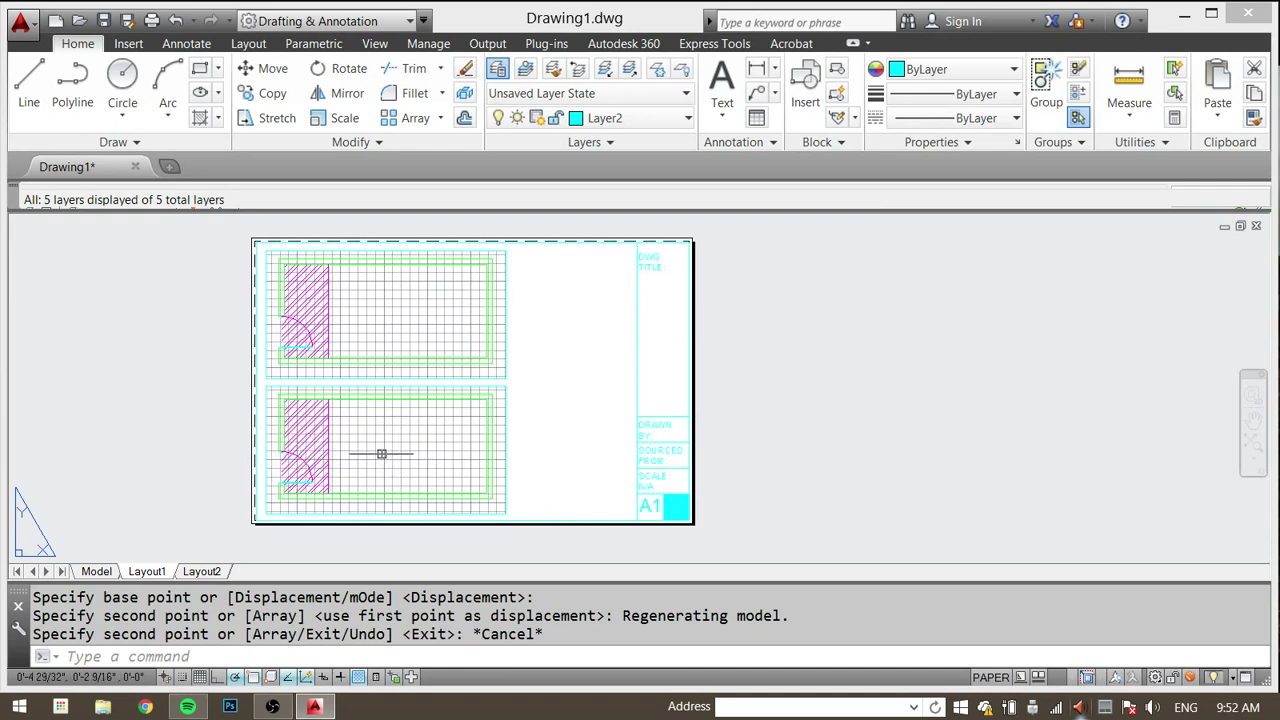
Step: Set the lower viewport's scale to 1:10 and centre its view on the door and hatched area
double_click(417, 452)
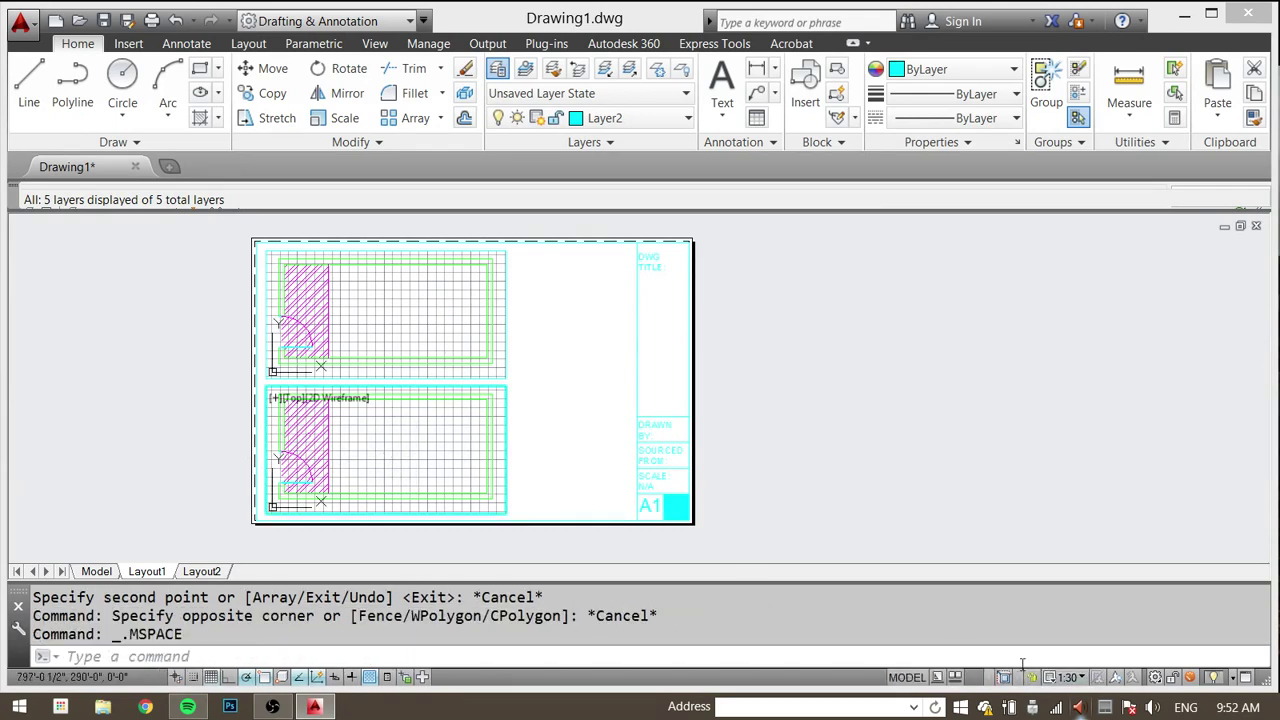
click(1073, 678)
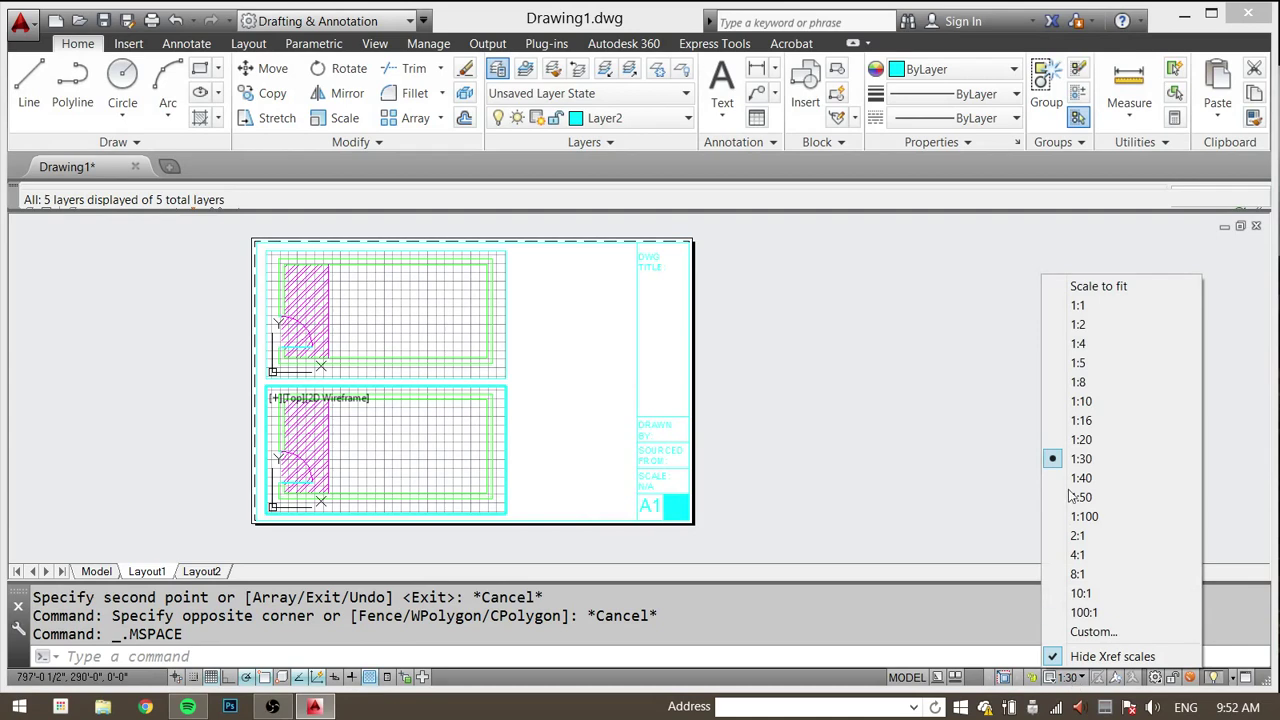
click(1095, 401)
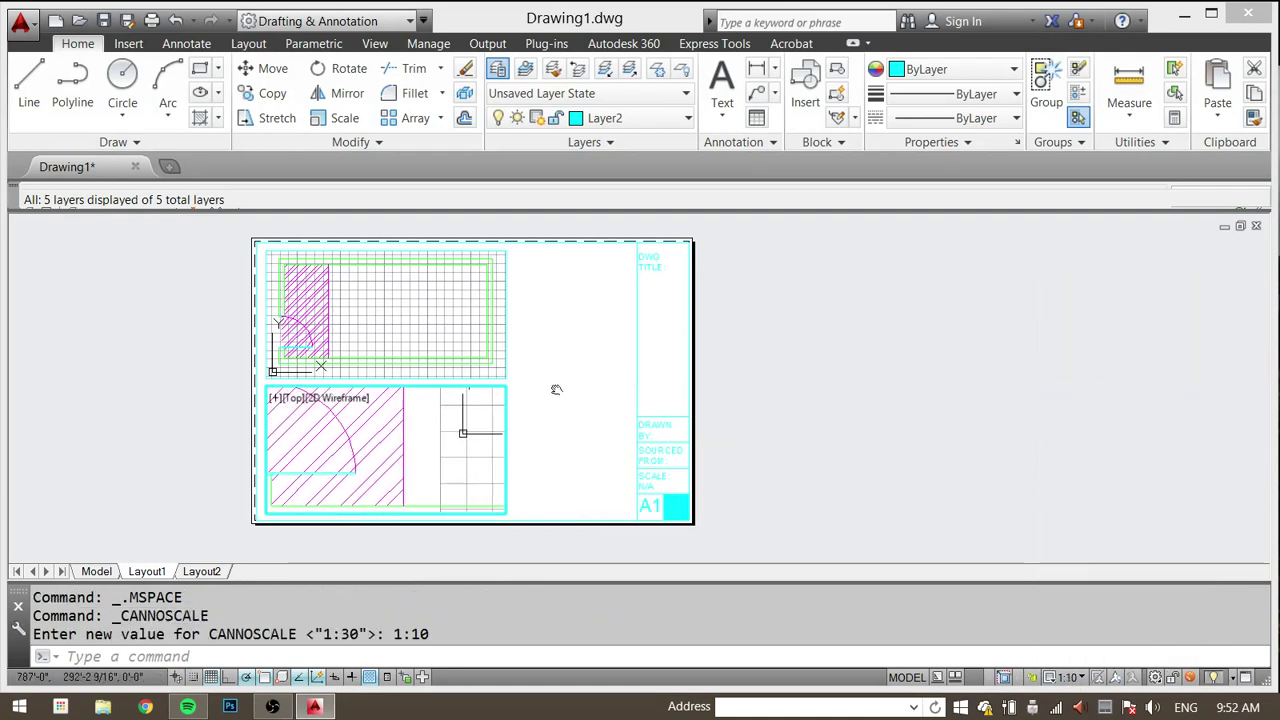
mouse_move(556, 390)
middle_down()
mouse_move(609, 375)
mouse_move(595, 382)
middle_up()
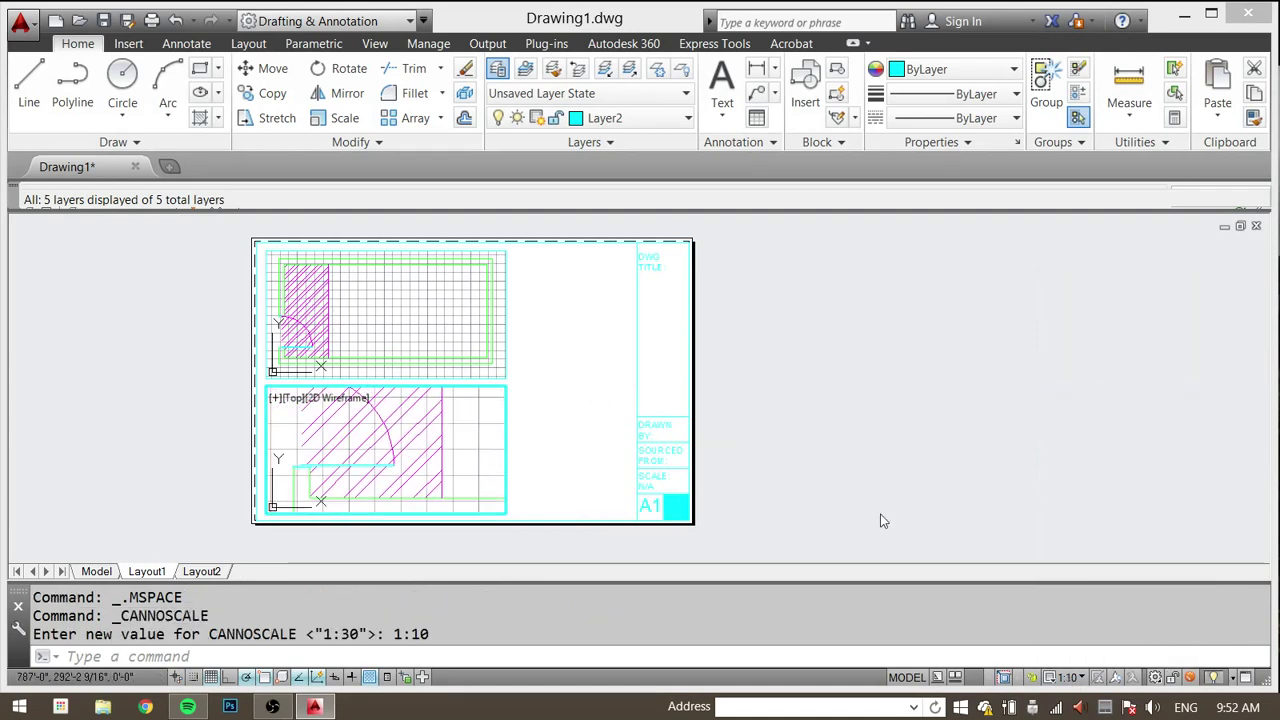
Step: Narrow the 1:10 viewport by stretching its right edge inward, just past the door swing
double_click(553, 441)
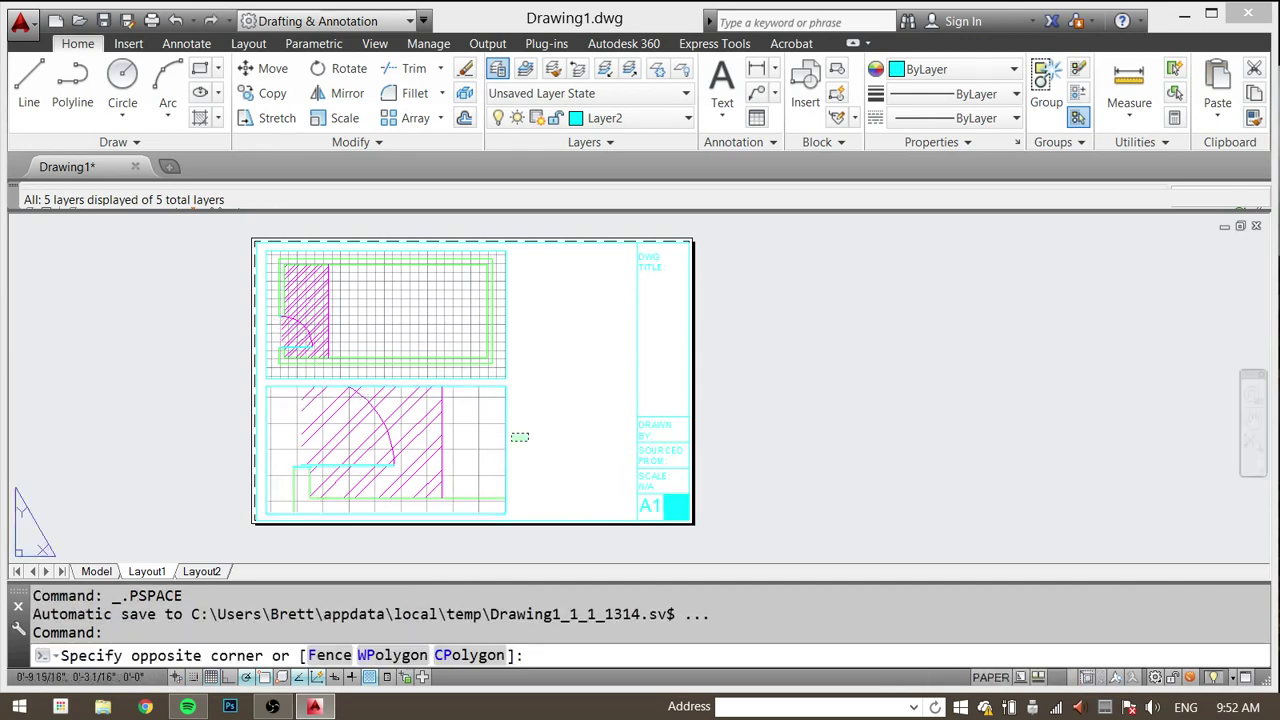
click(499, 439)
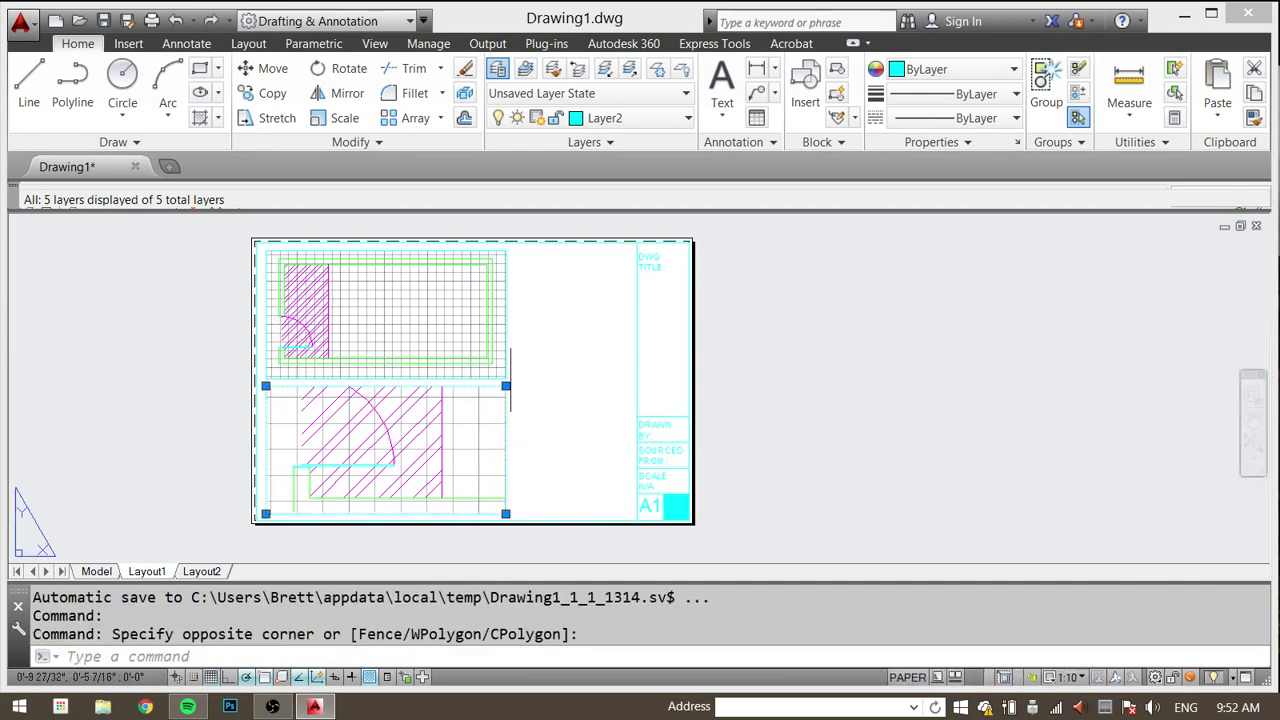
click(505, 385)
click(426, 385)
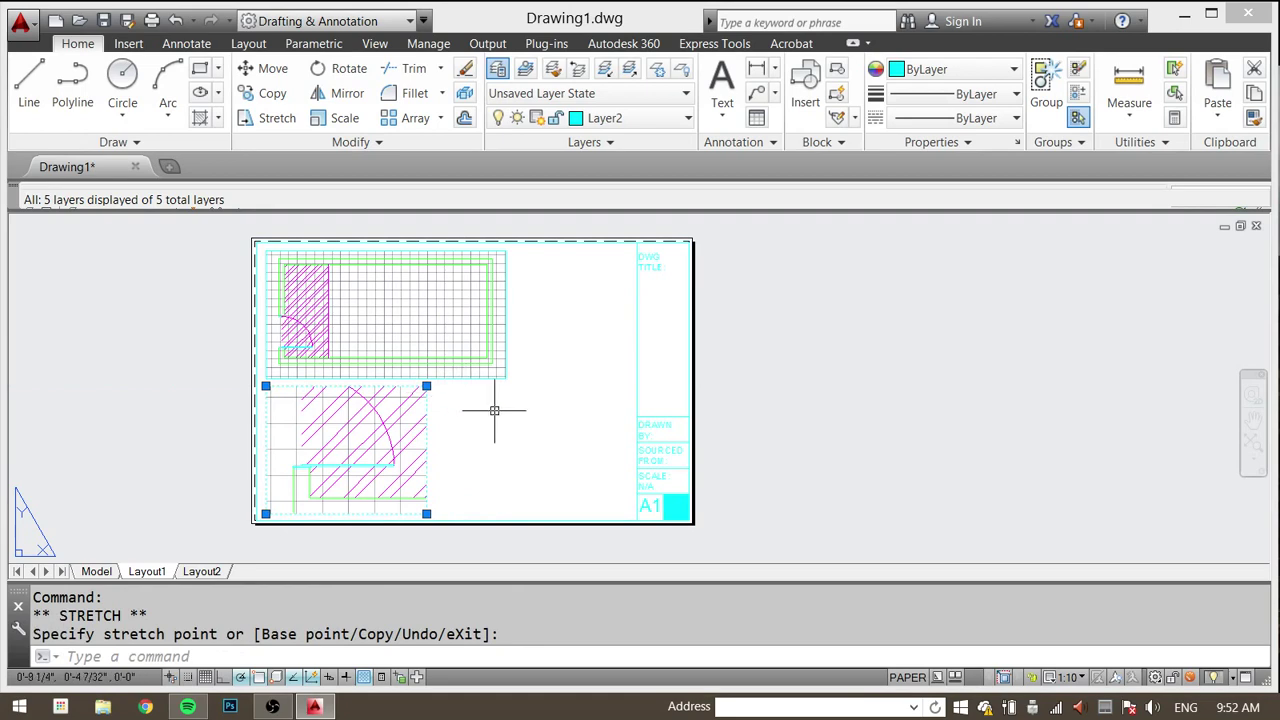
text(m)
key(Return)
click(474, 444)
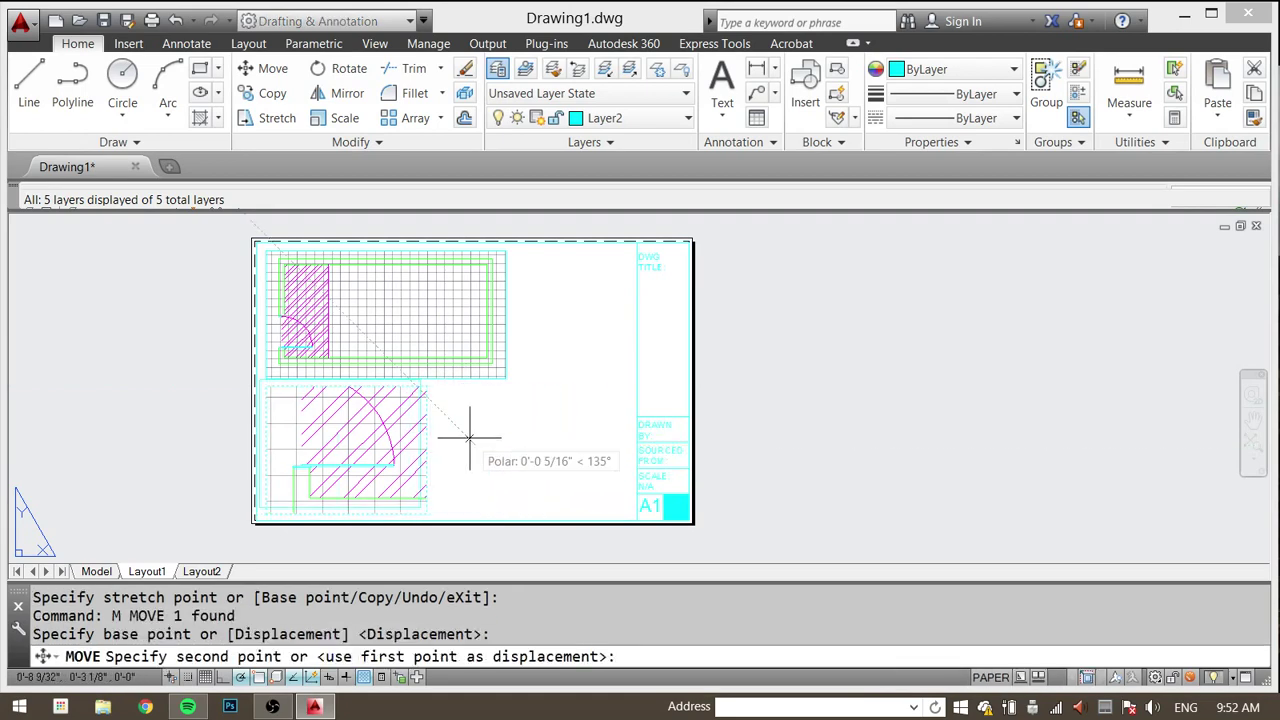
key(Escape)
Step: Pan the drawing inside the 1:10 viewport downward to bring the door swing into frame, and return to paper space
scroll(338, 440, up, 2)
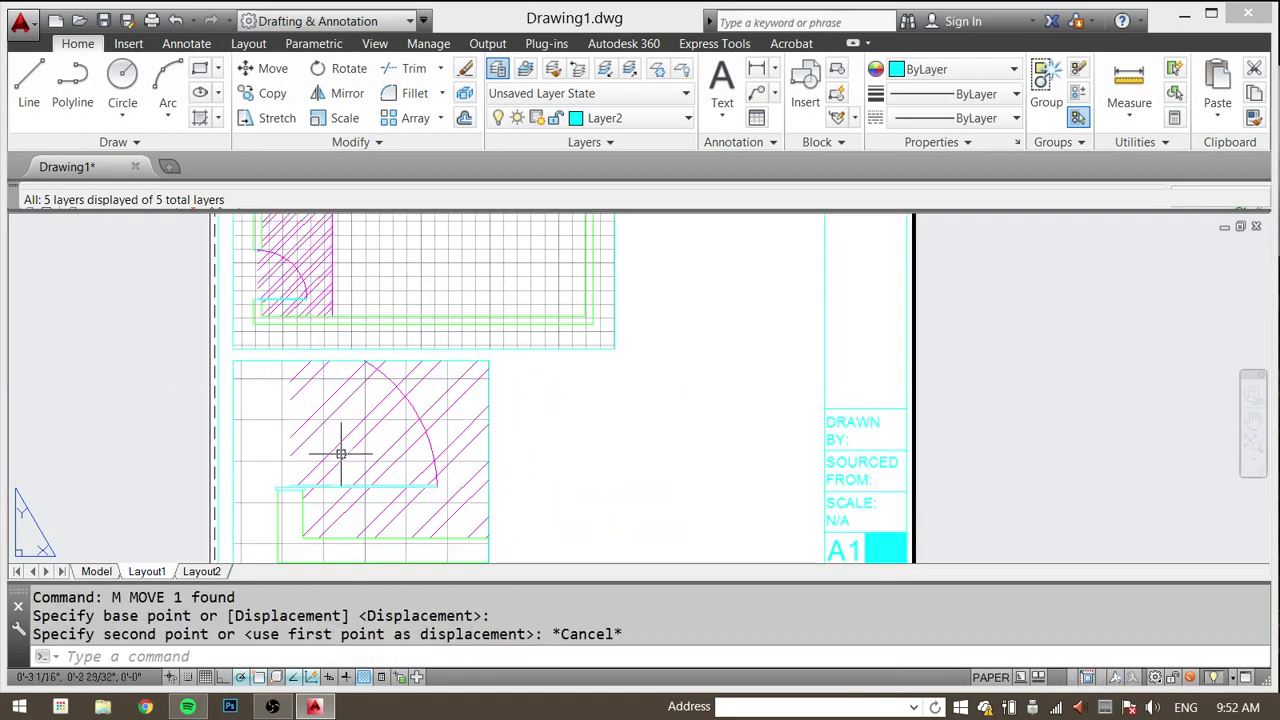
double_click(340, 453)
scroll(350, 445, up, 2)
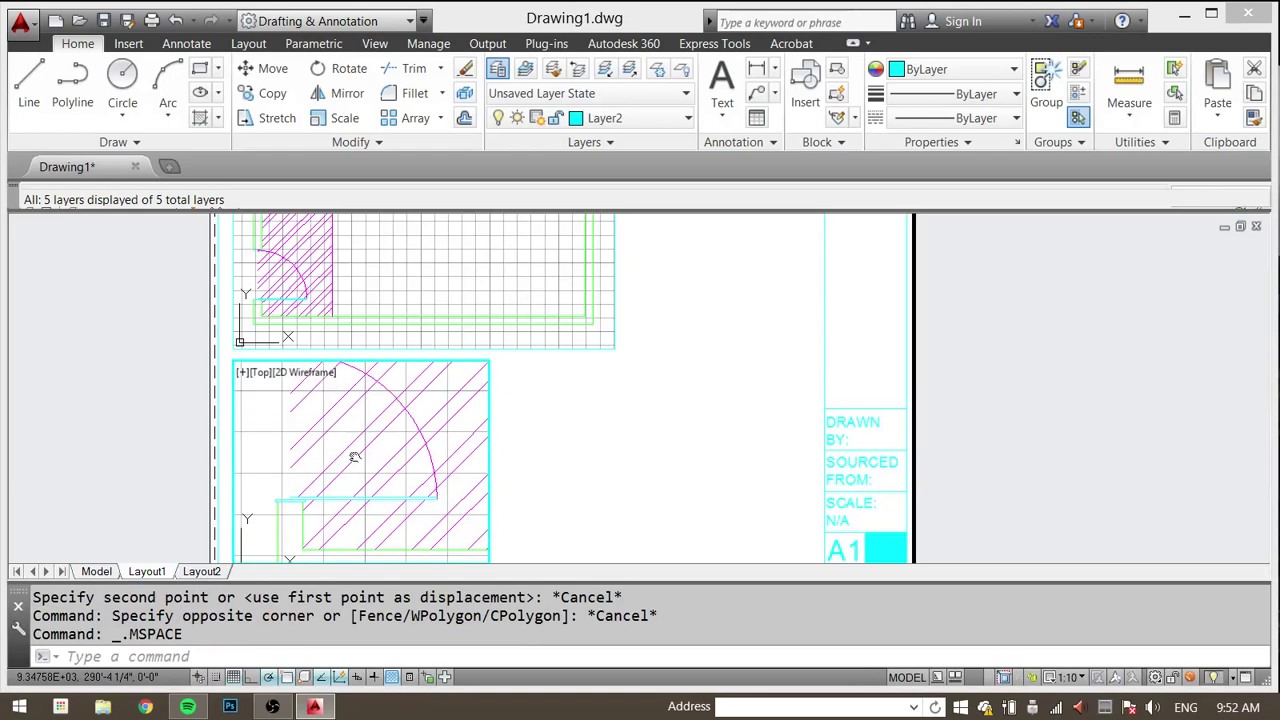
double_click(555, 477)
scroll(347, 417, down, 2)
key(Escape)
key(Escape)
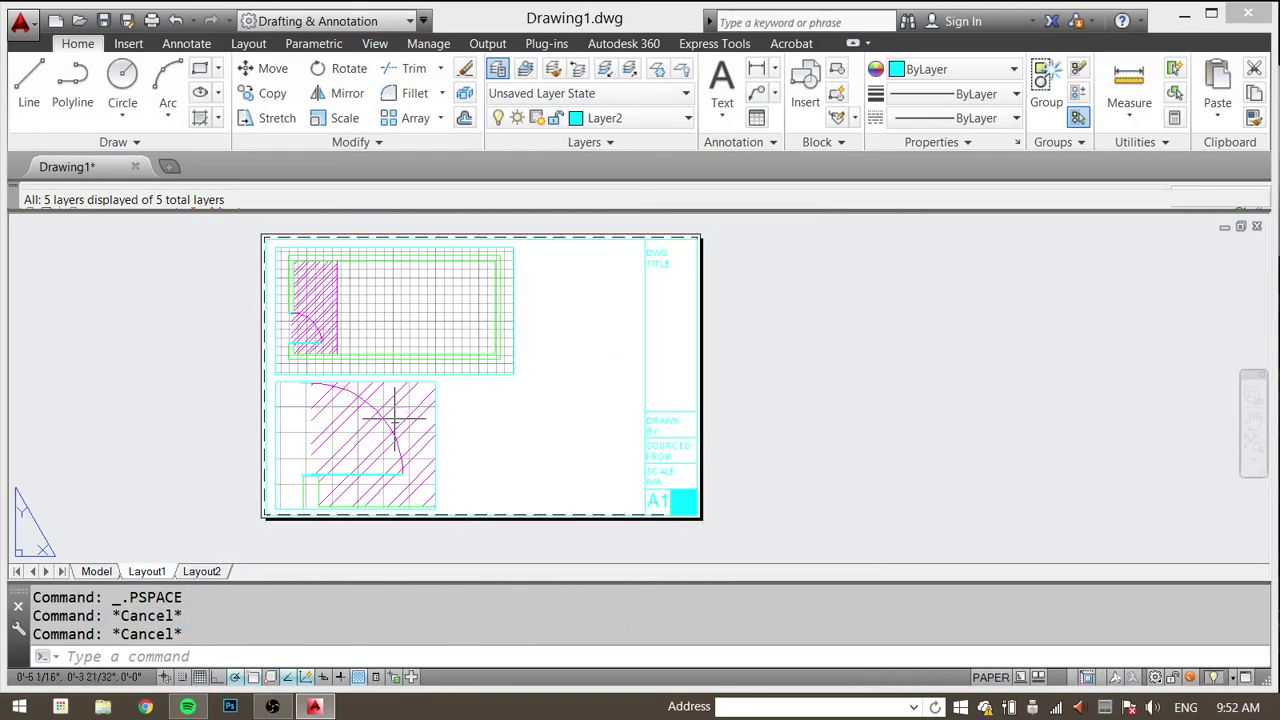
key(Escape)
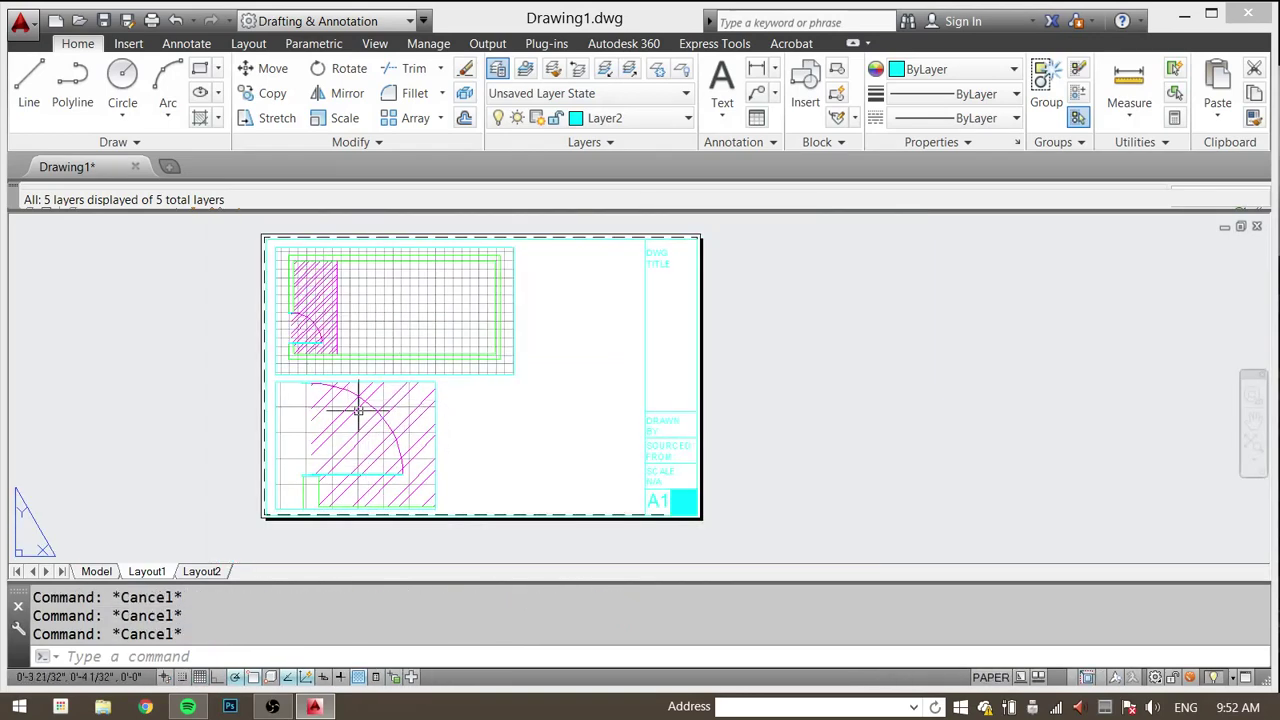
Step: In model space, stretch the door, its opening and the hatching straight down toward the room's lower wall
click(96, 571)
scroll(444, 383, up, 4)
key(Escape)
key(Escape)
key(Escape)
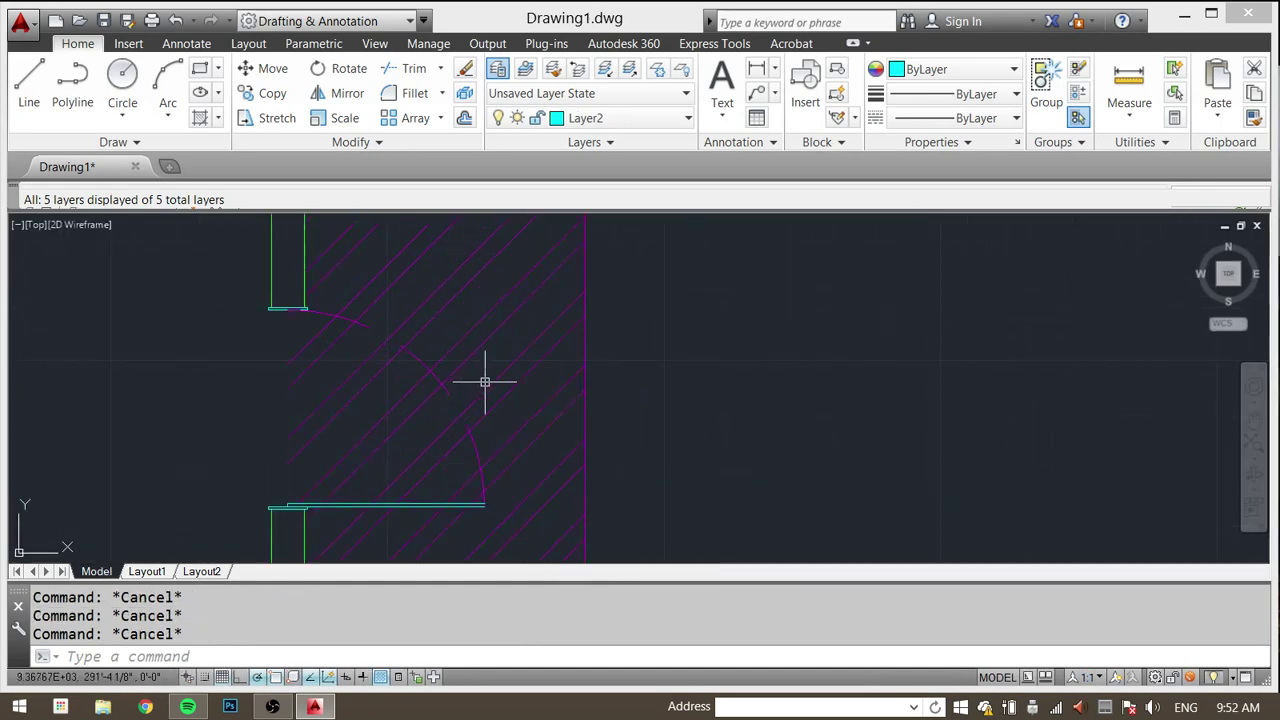
text(s)
key(space)
scroll(421, 384, down, 2)
click(607, 293)
click(273, 490)
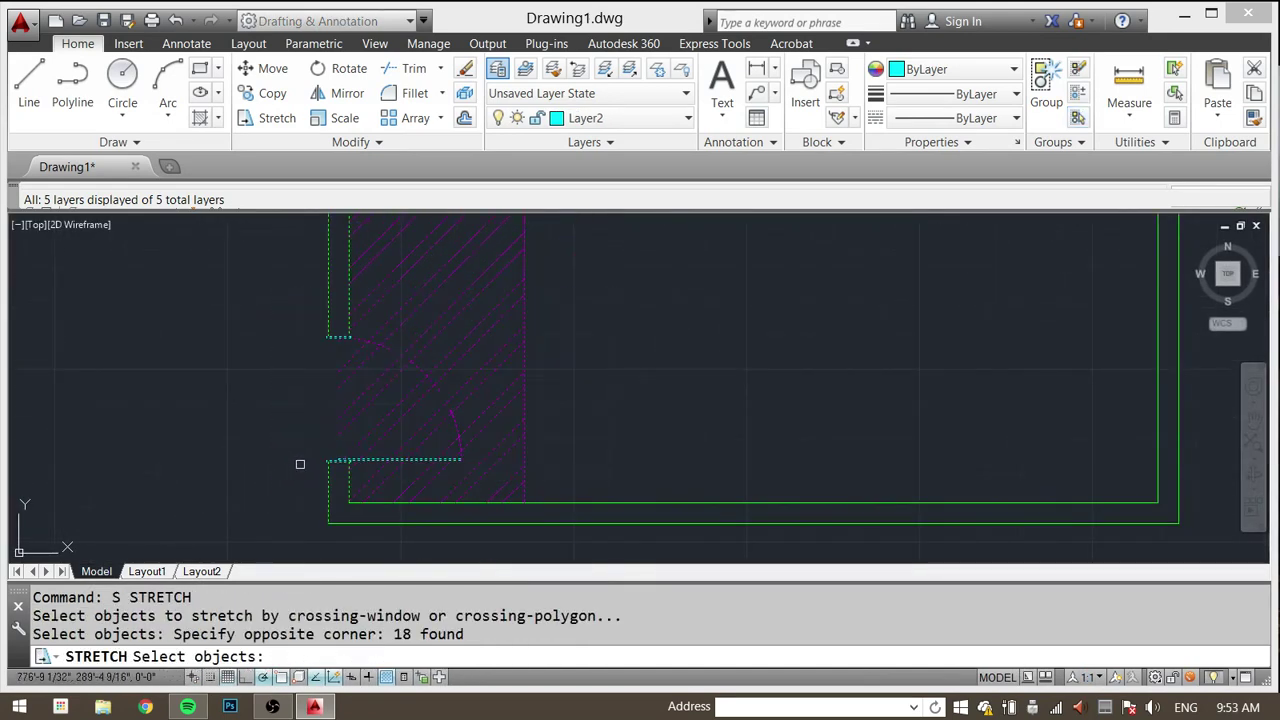
key(Return)
click(608, 333)
click(602, 362)
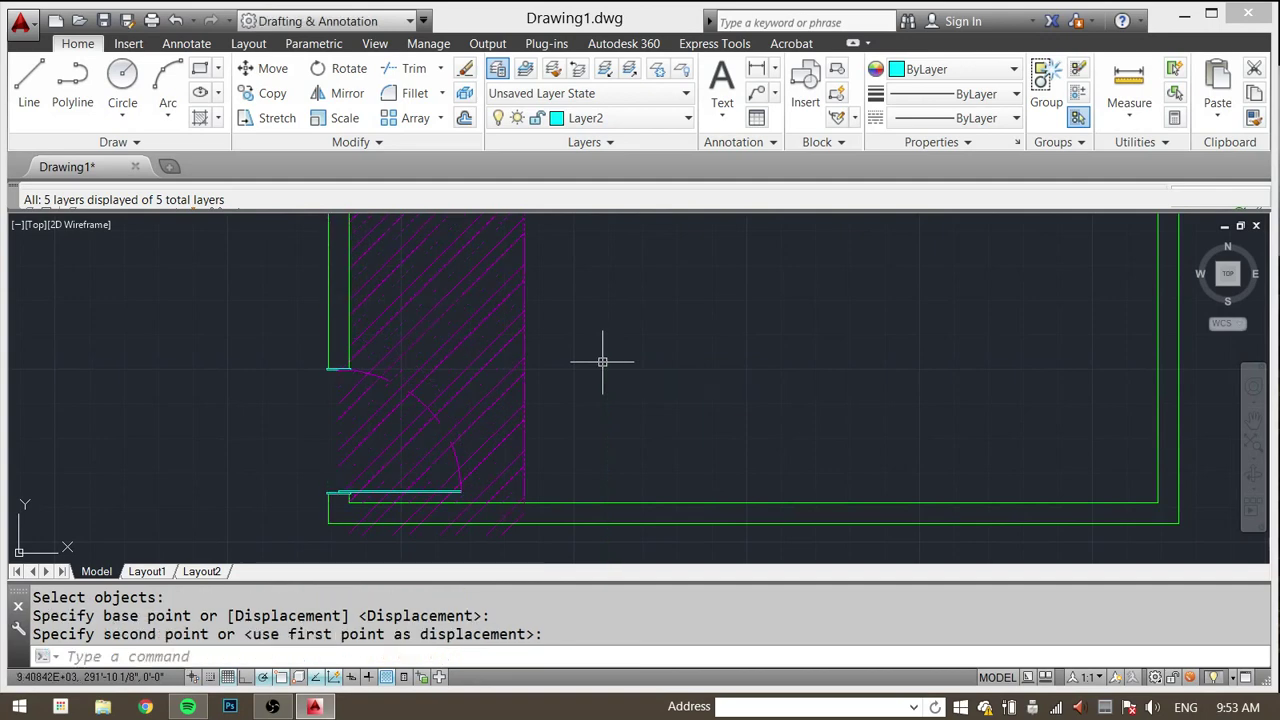
key(Escape)
key(Escape)
key(Escape)
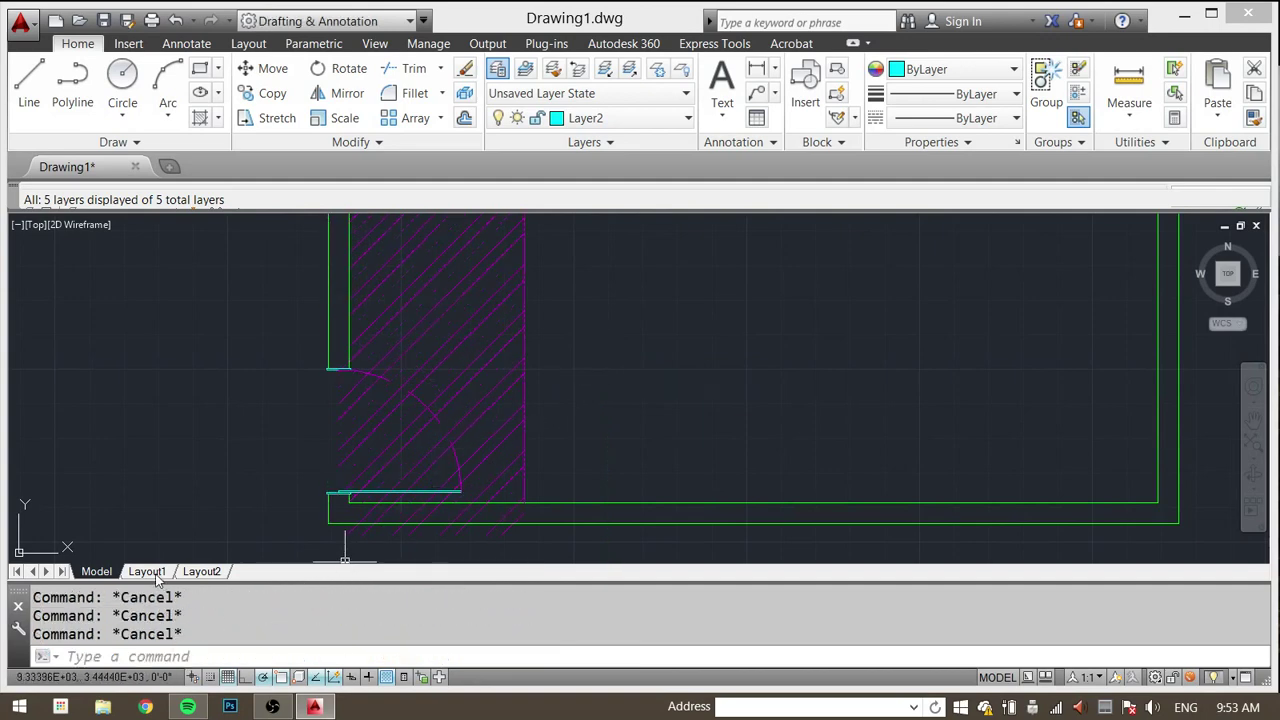
Step: Return to Layout1 and pan the 1:10 viewport's view upward to frame the door swing and the lower wall
click(146, 571)
scroll(378, 428, up, 3)
double_click(352, 488)
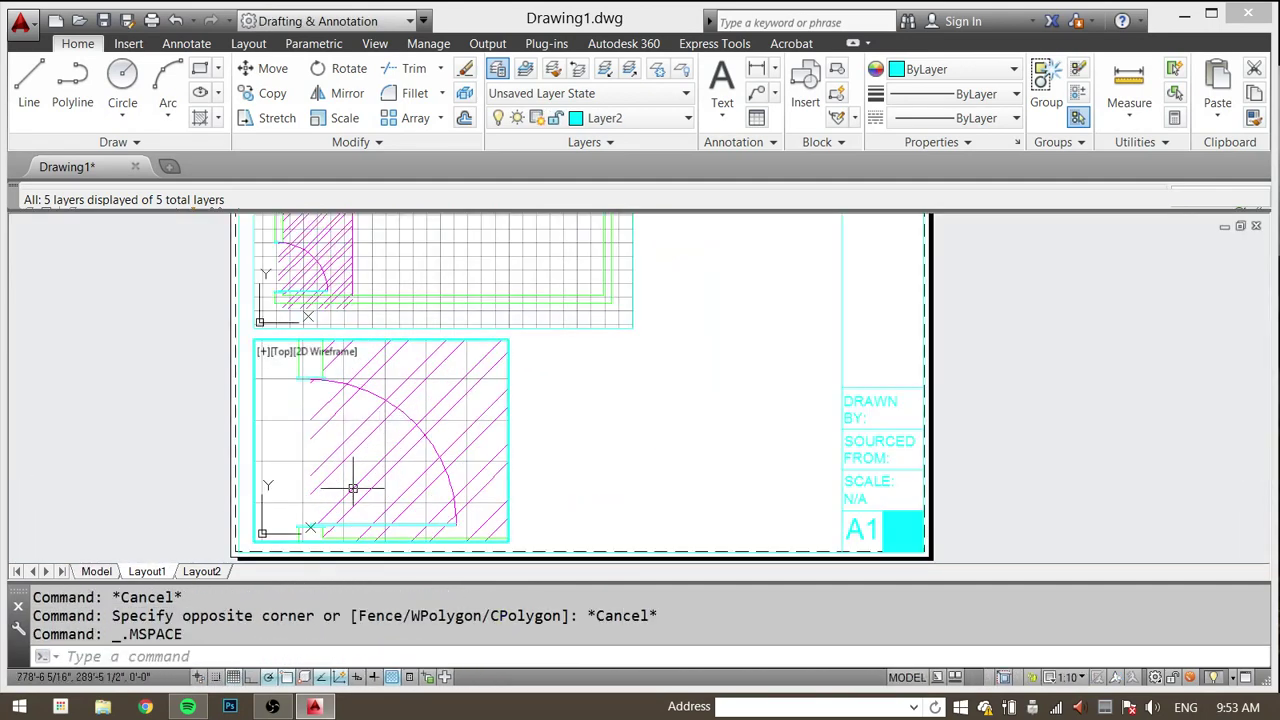
middle_drag(357, 491, 360, 467)
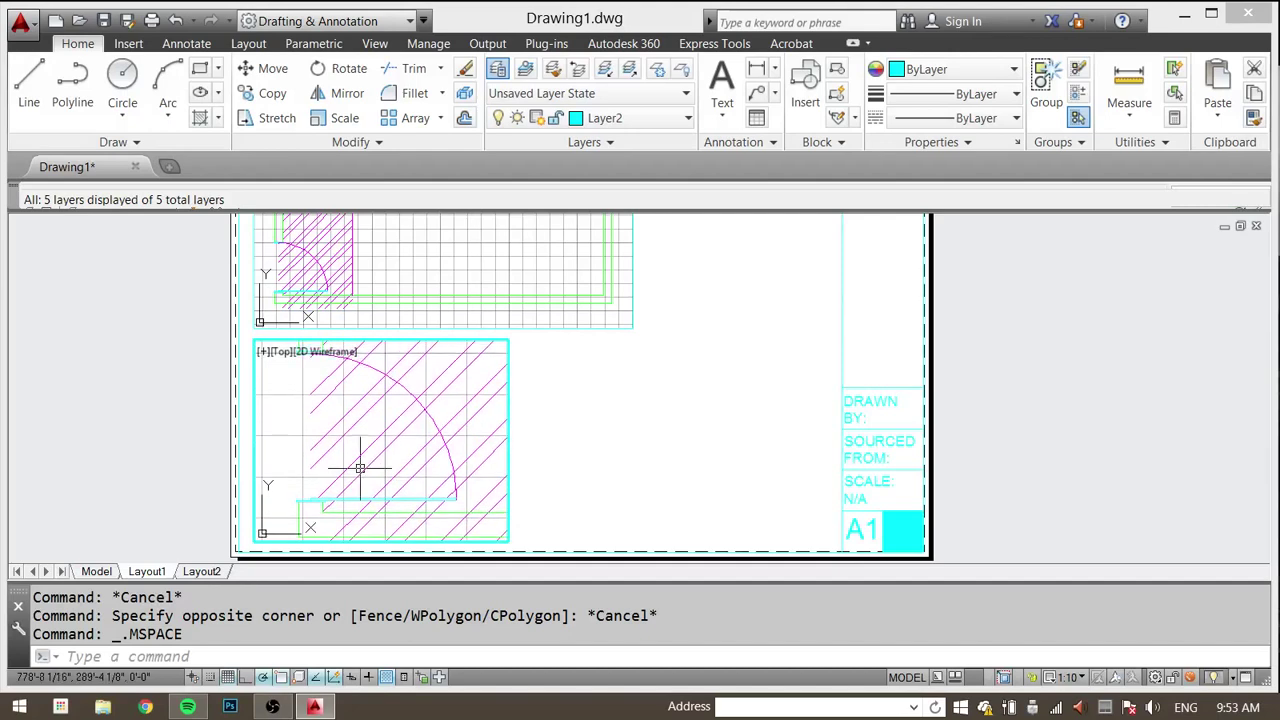
double_click(620, 424)
key(Escape)
scroll(565, 380, down, 4)
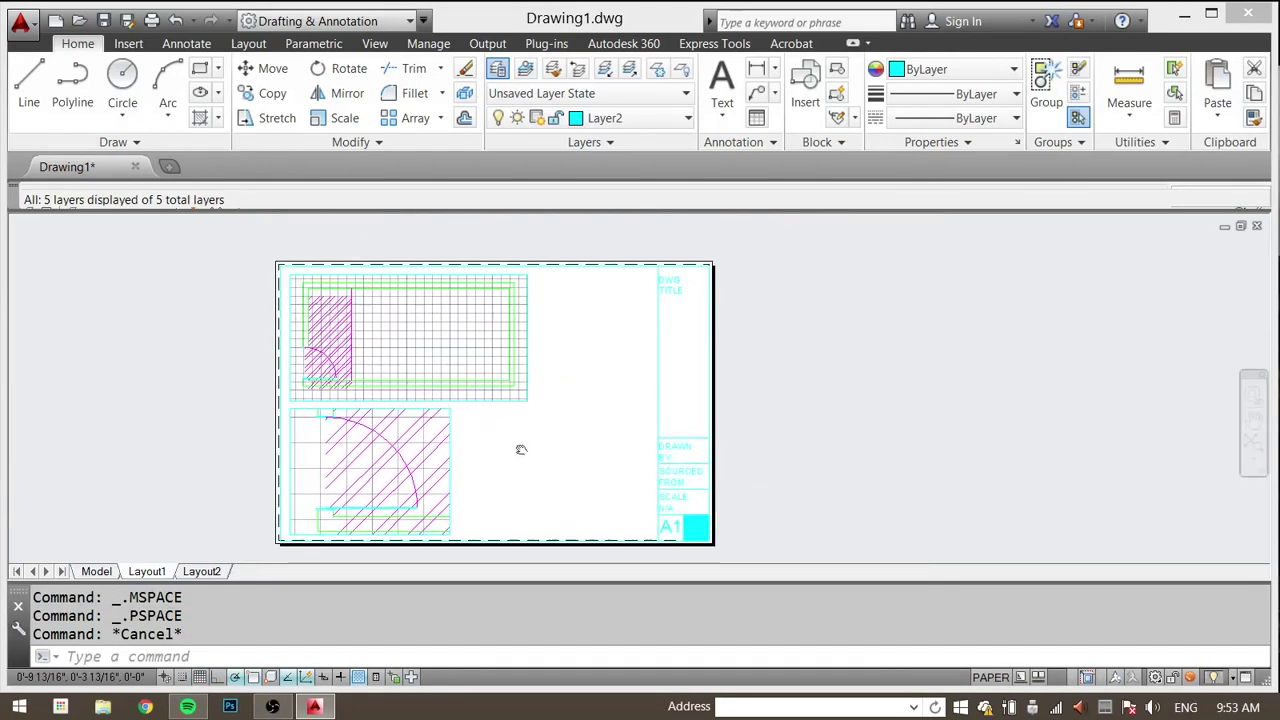
key(Escape)
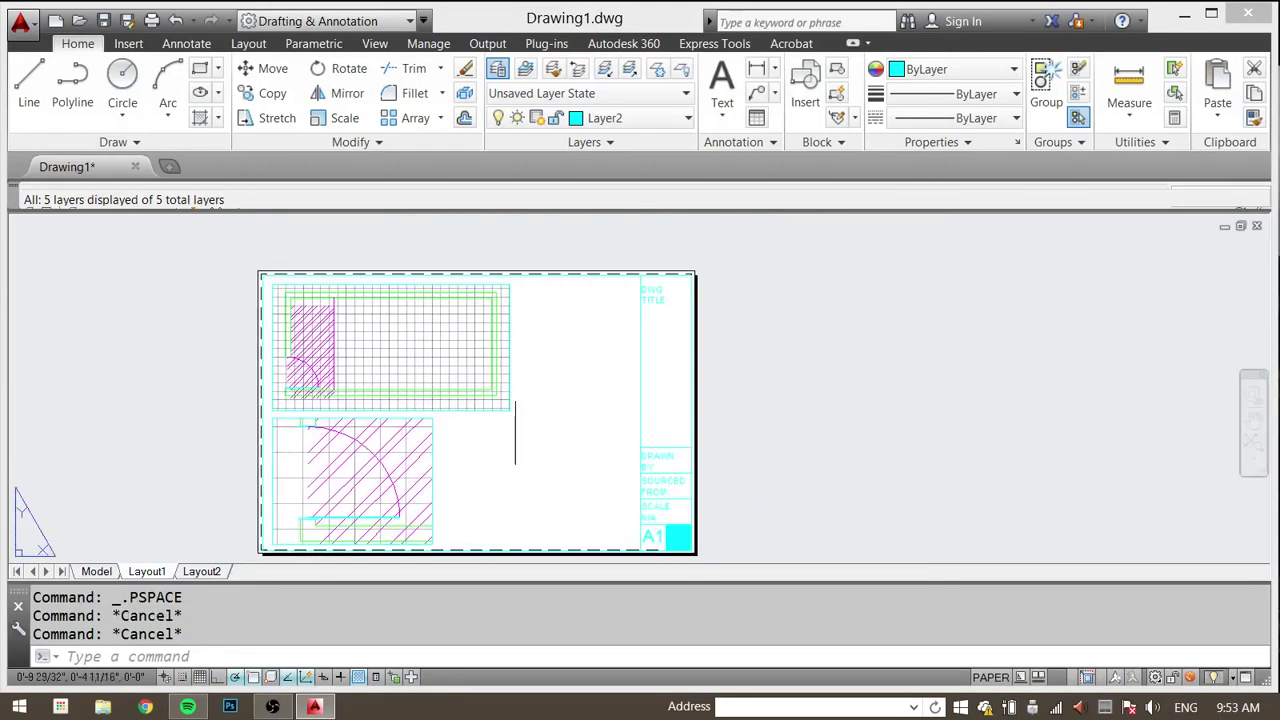
Step: Turn the grid off in the 1:30 overview viewport
double_click(375, 343)
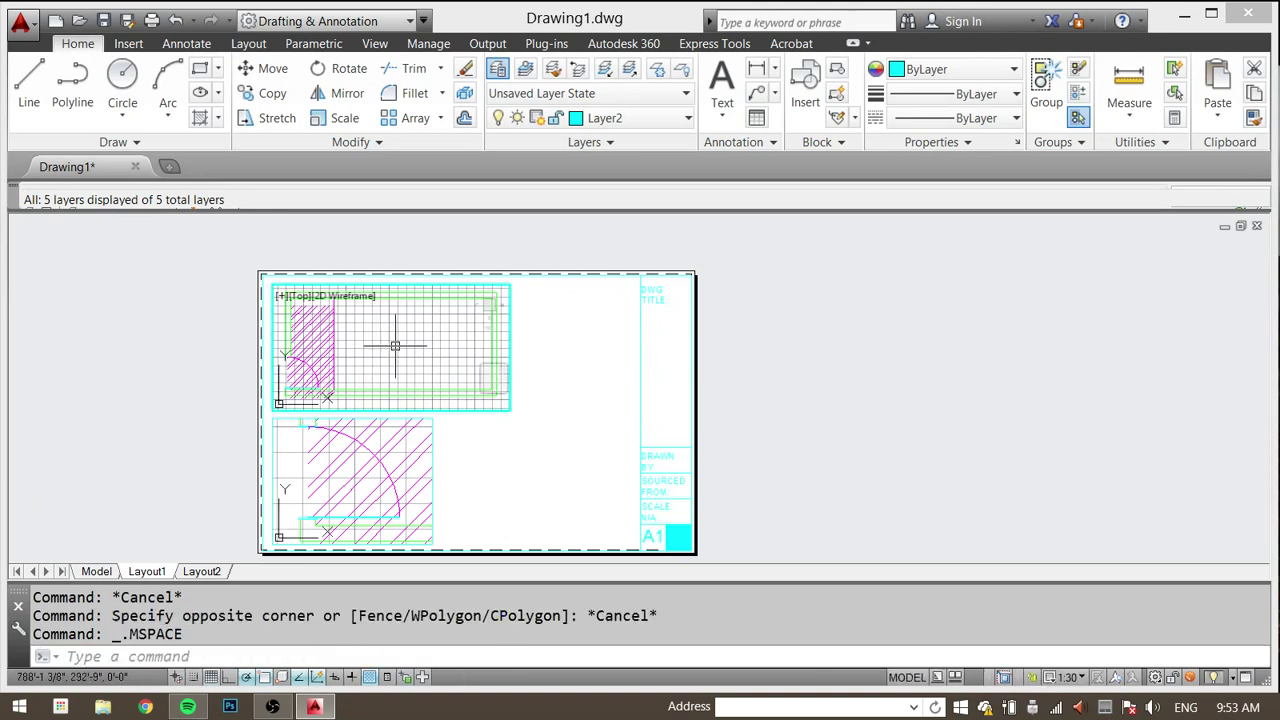
text(GRI)
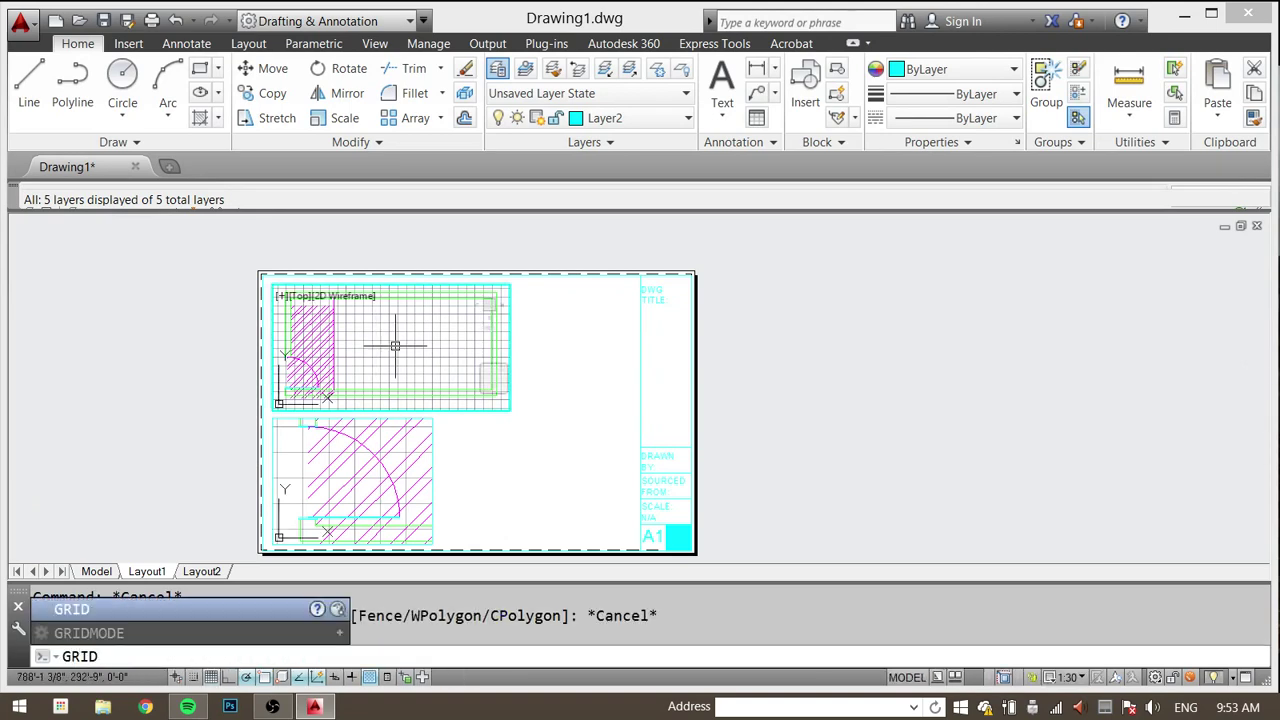
text(D)
key(Return)
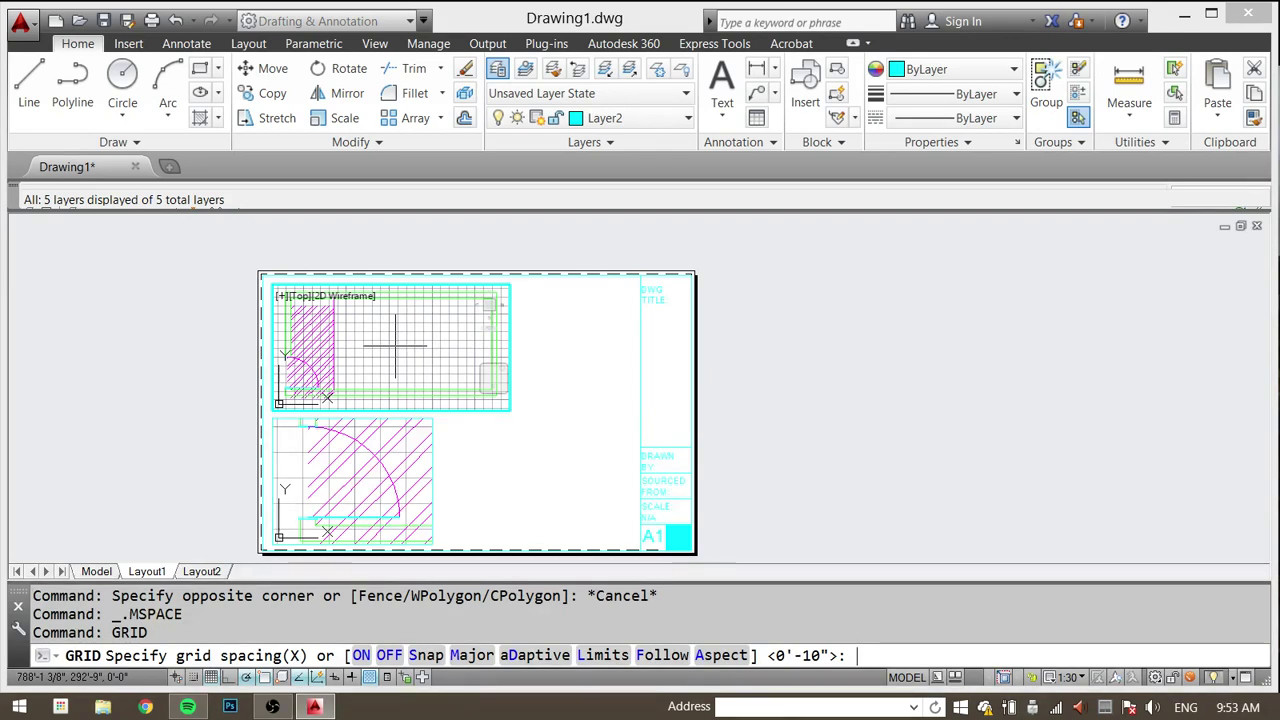
click(389, 656)
Step: Turn the grid off in the 1:10 detail viewport and return to paper space
click(368, 502)
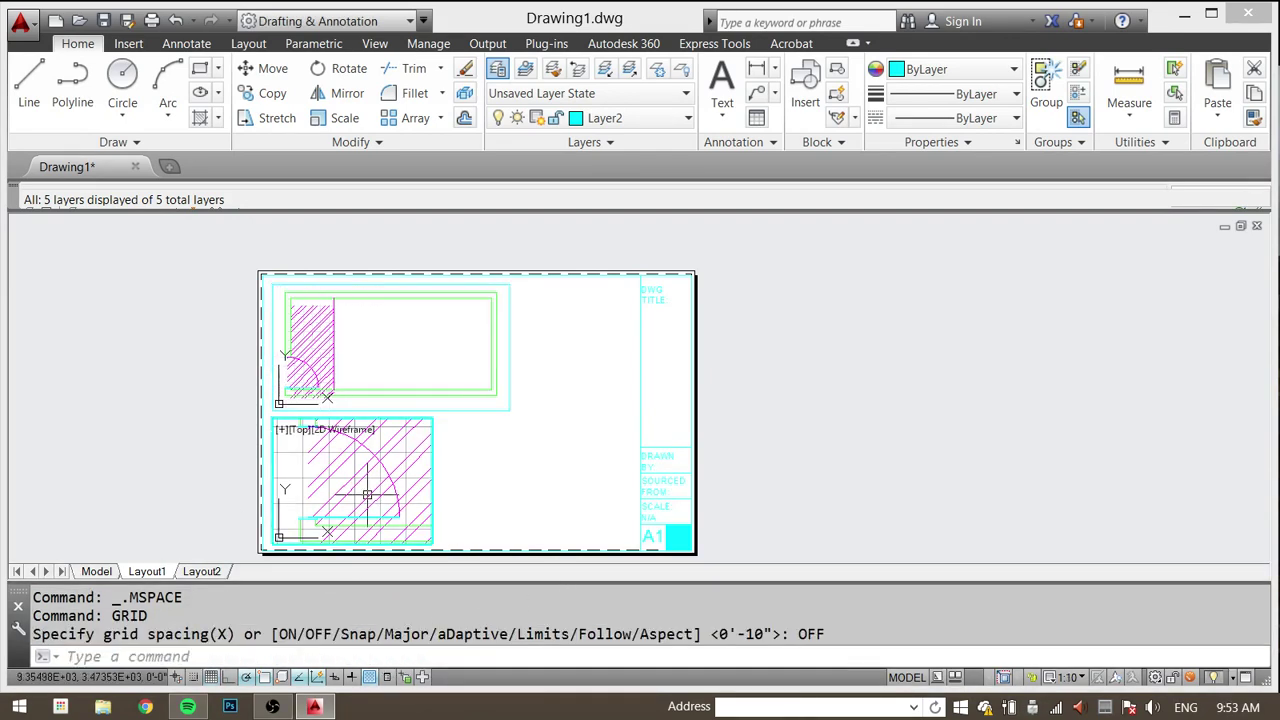
text(GR)
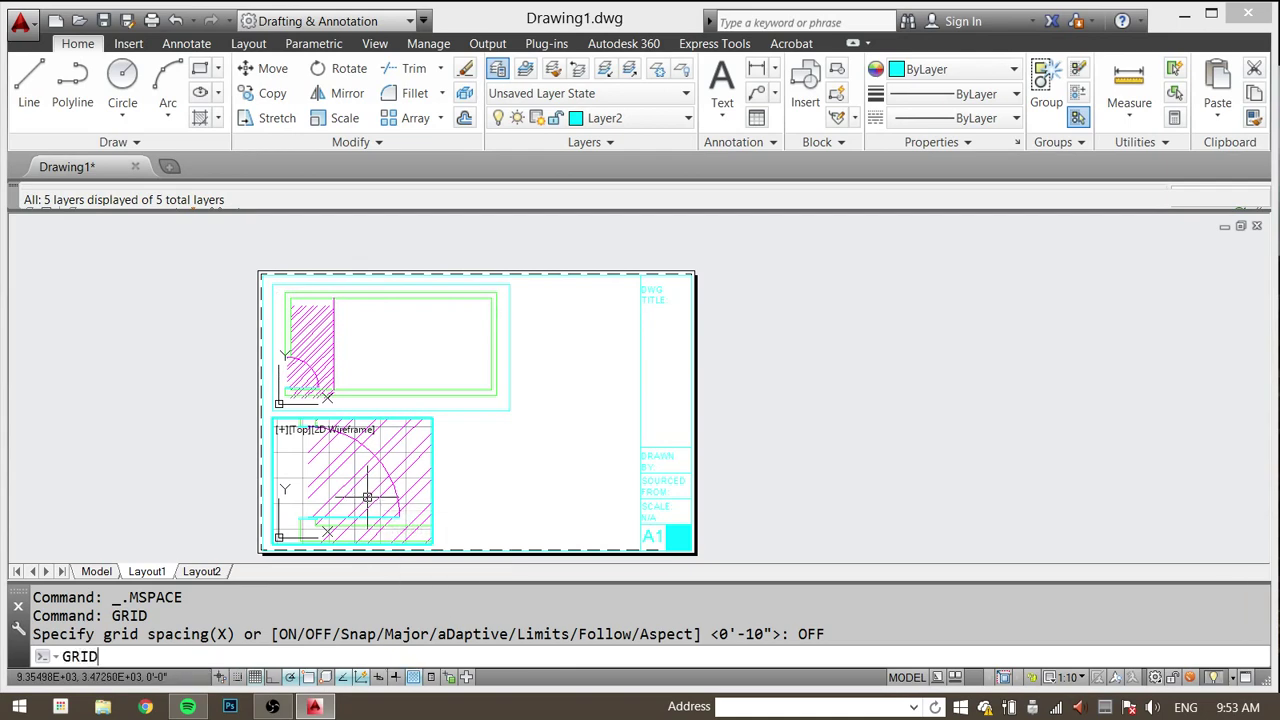
text(ID)
key(Return)
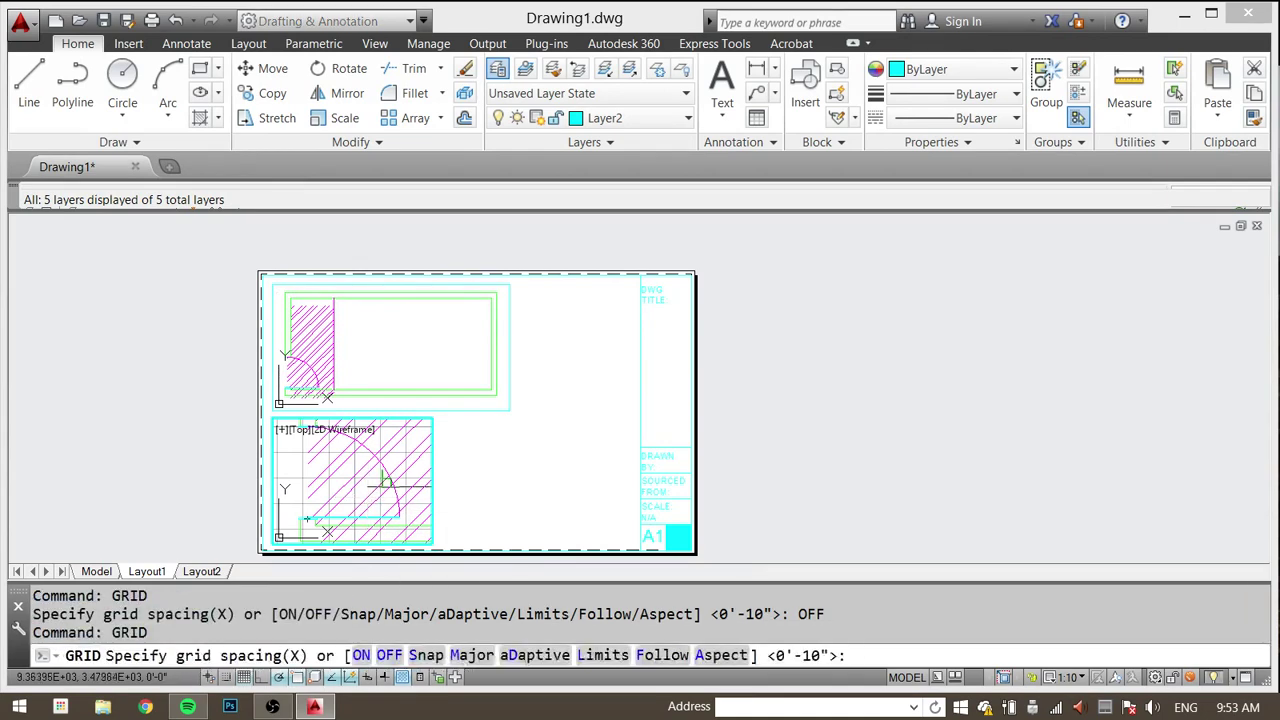
click(389, 657)
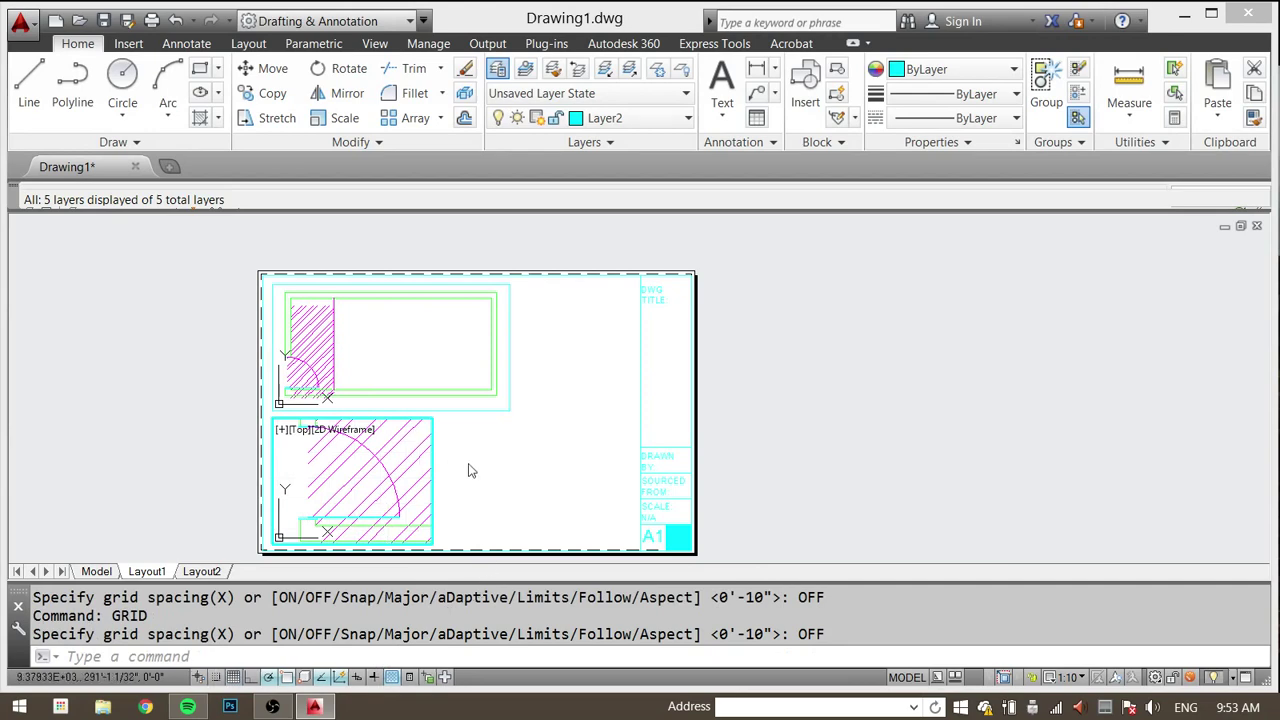
double_click(505, 464)
key(Escape)
key(Escape)
middle_drag(554, 417, 526, 400)
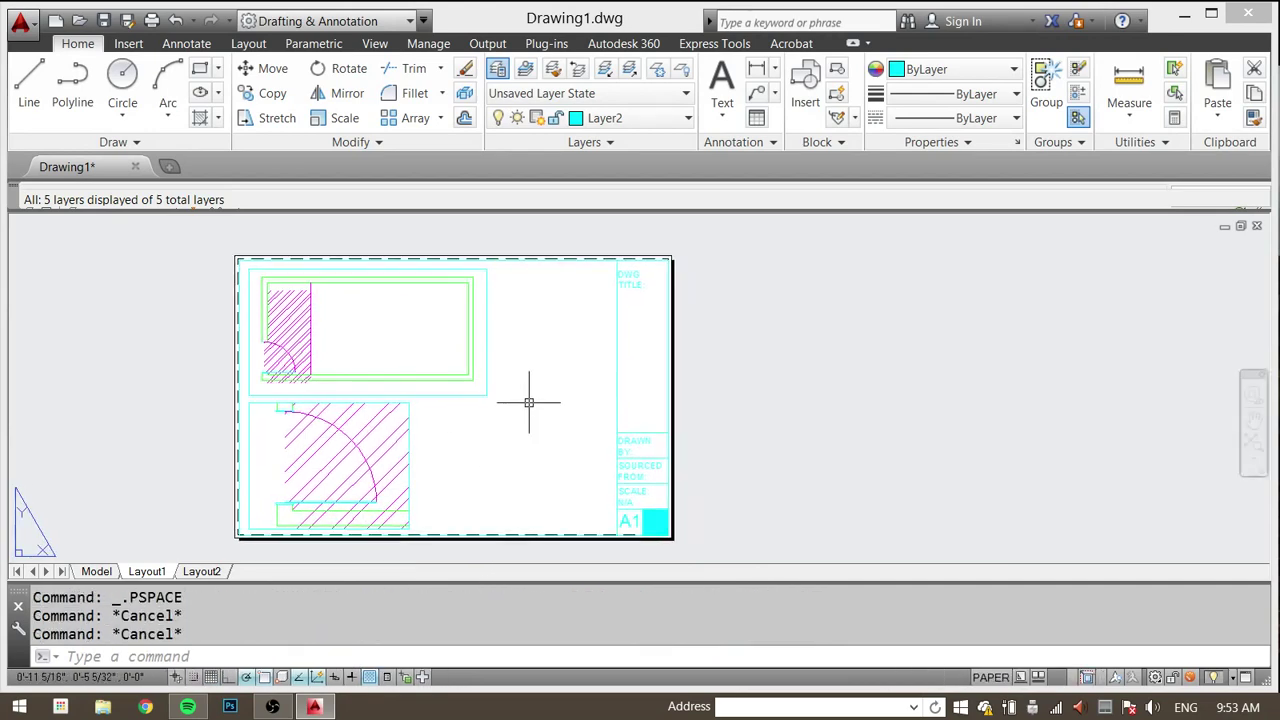
click(530, 443)
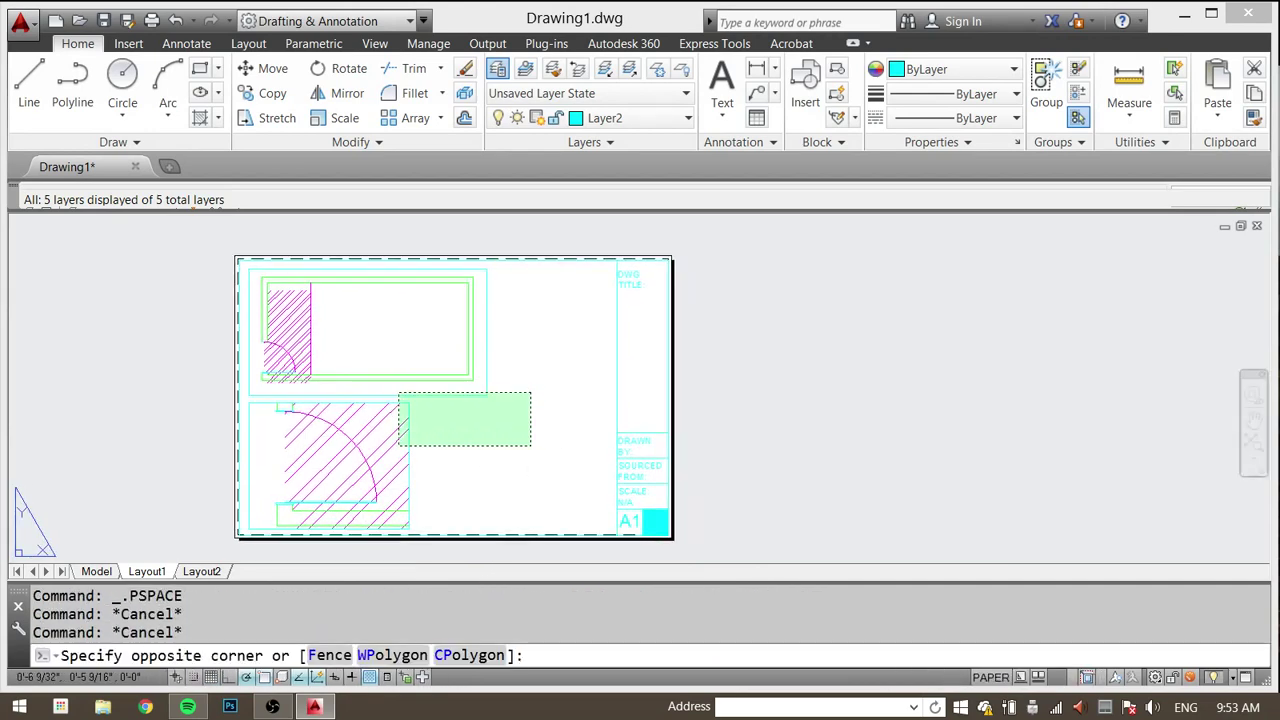
click(398, 388)
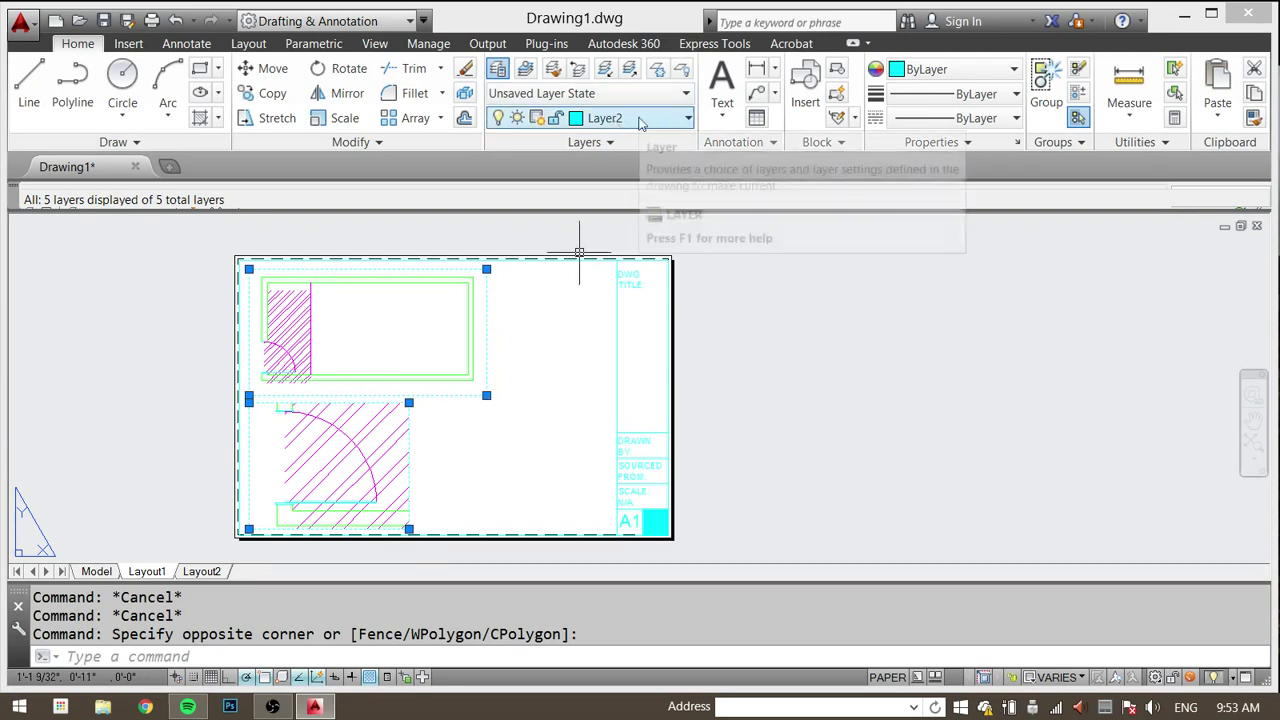
click(640, 122)
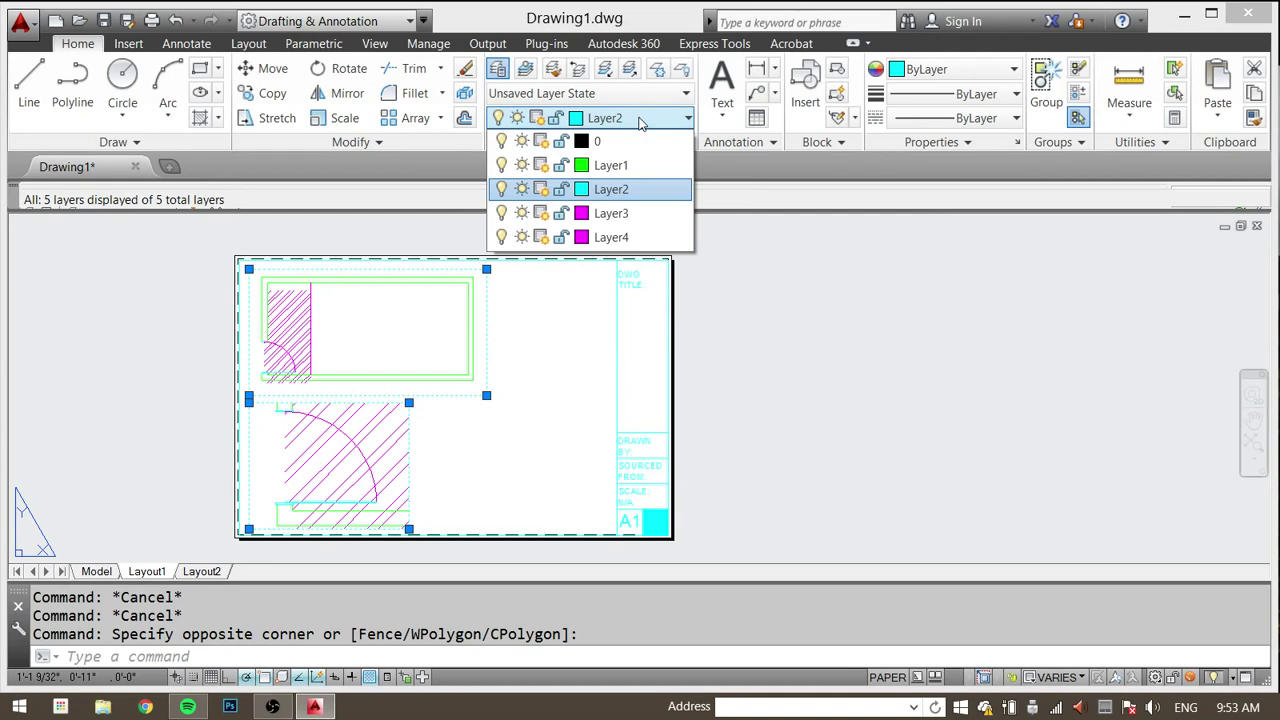
click(551, 370)
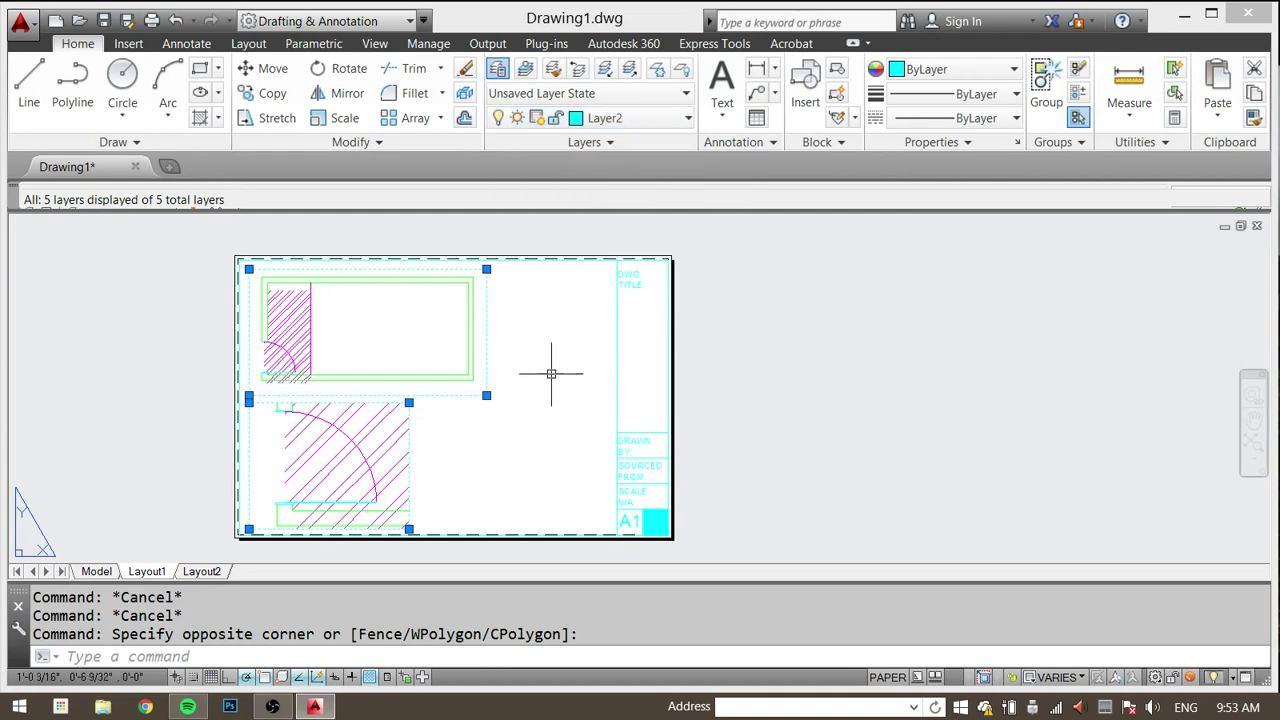
click(529, 299)
key(Escape)
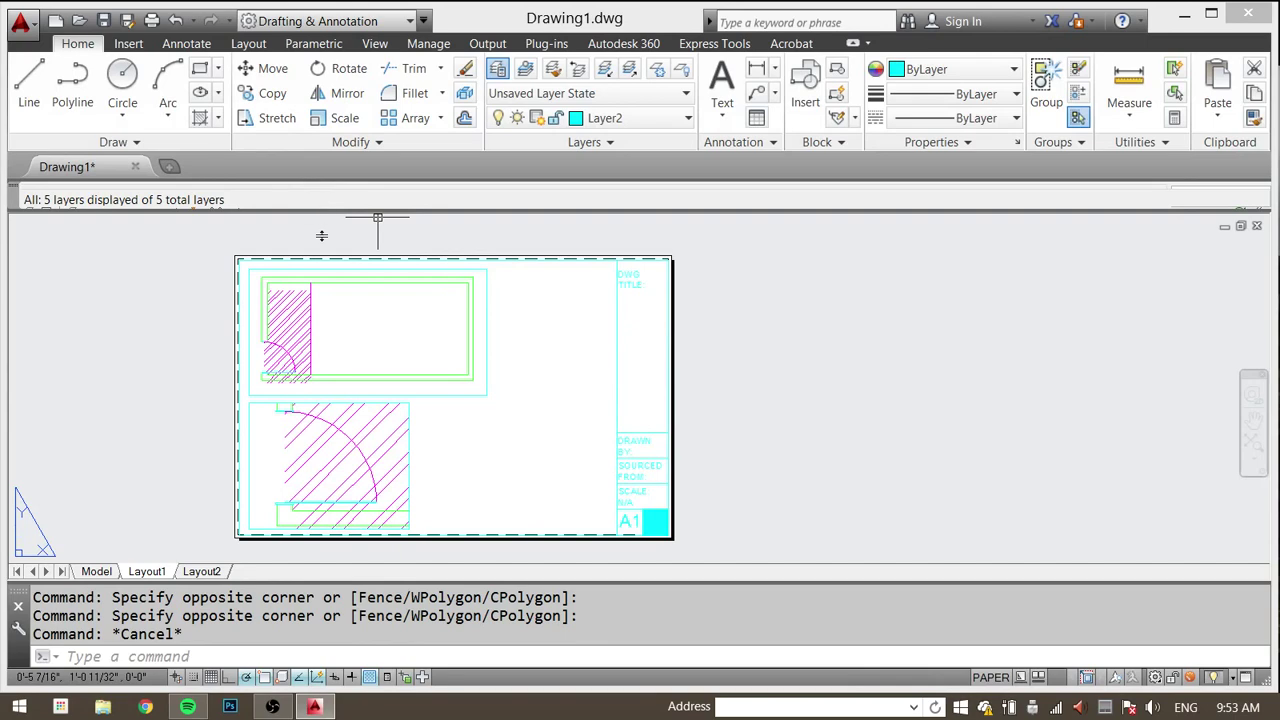
Step: Enlarge the layer manager to show all layers and create a new layer named NOPRINT
drag(321, 235, 313, 357)
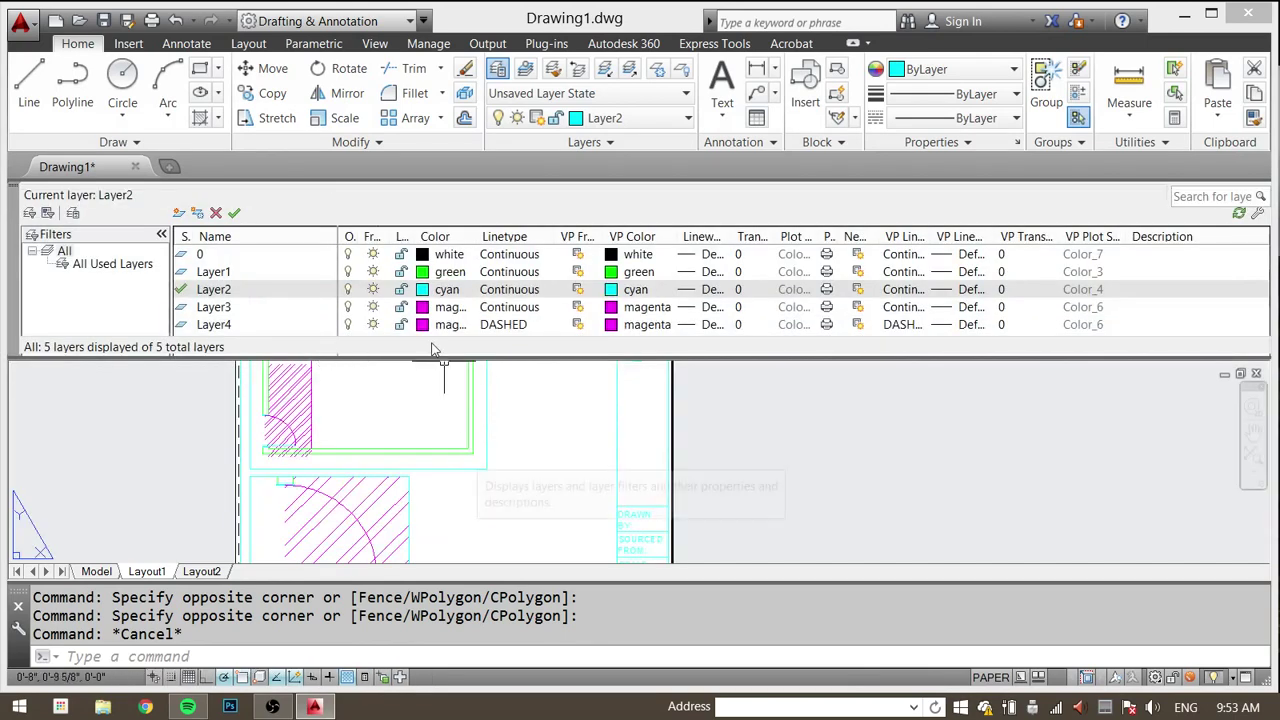
drag(409, 356, 409, 407)
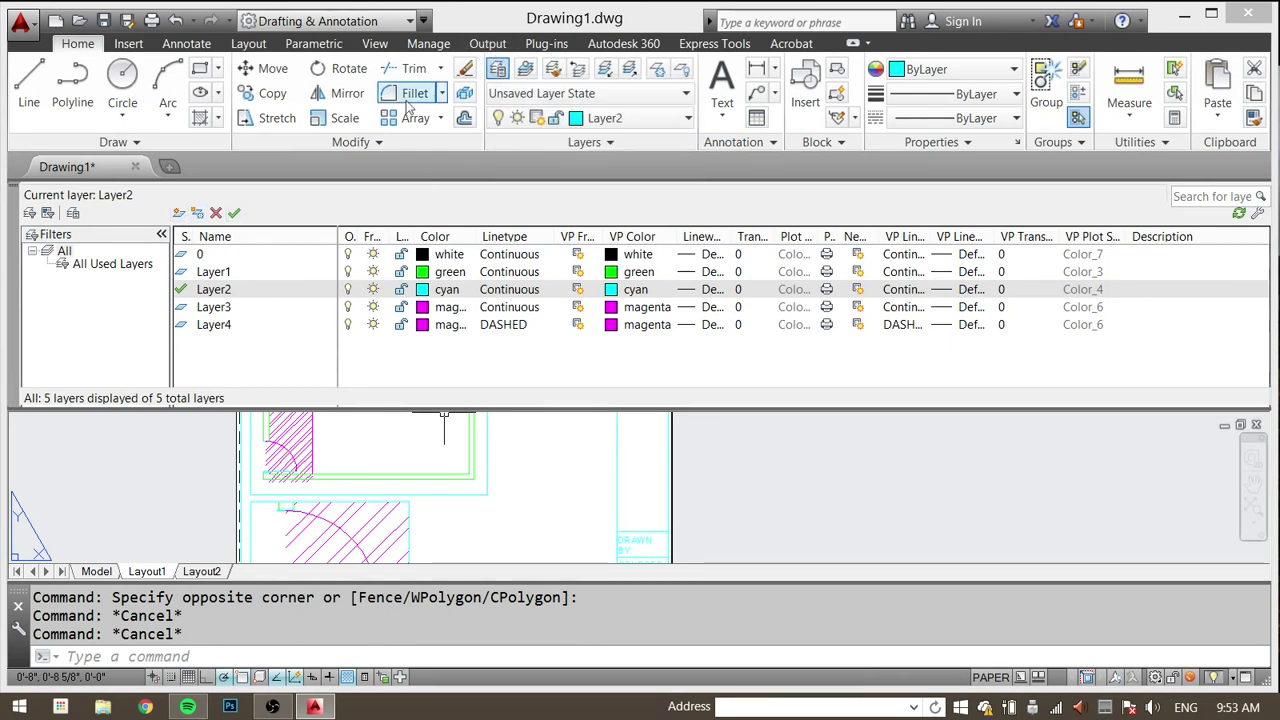
click(179, 214)
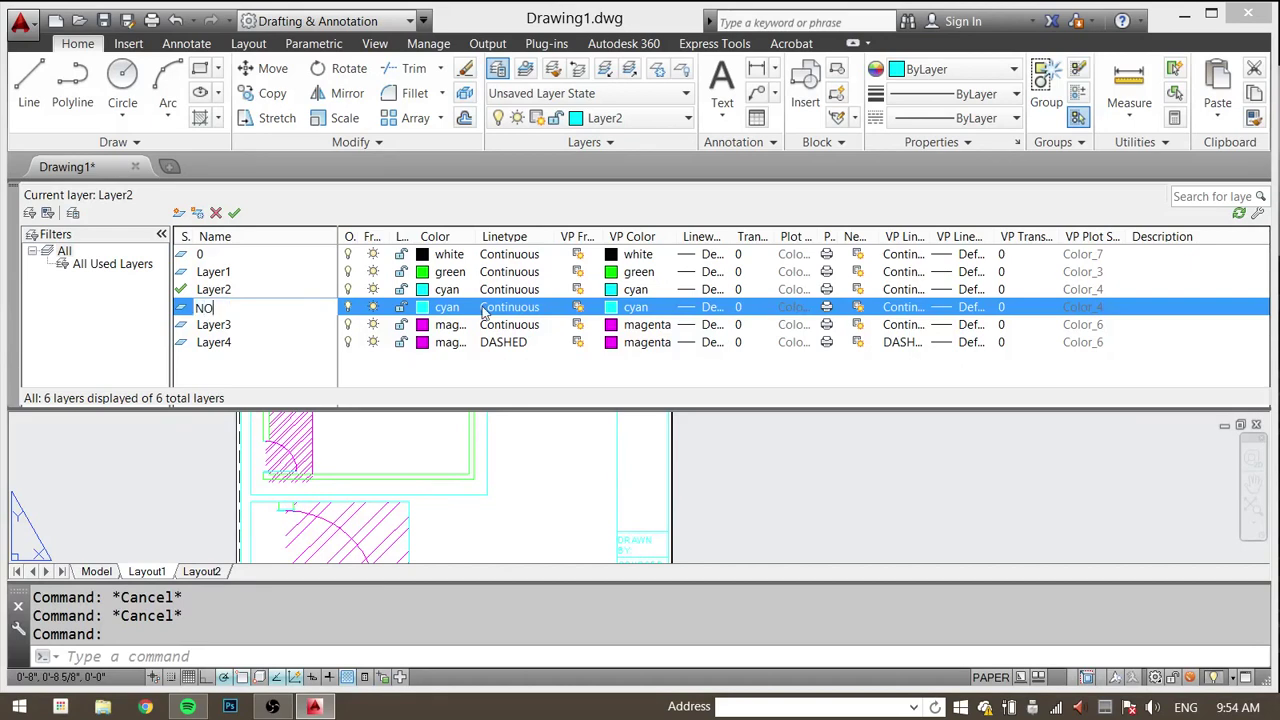
key(Return)
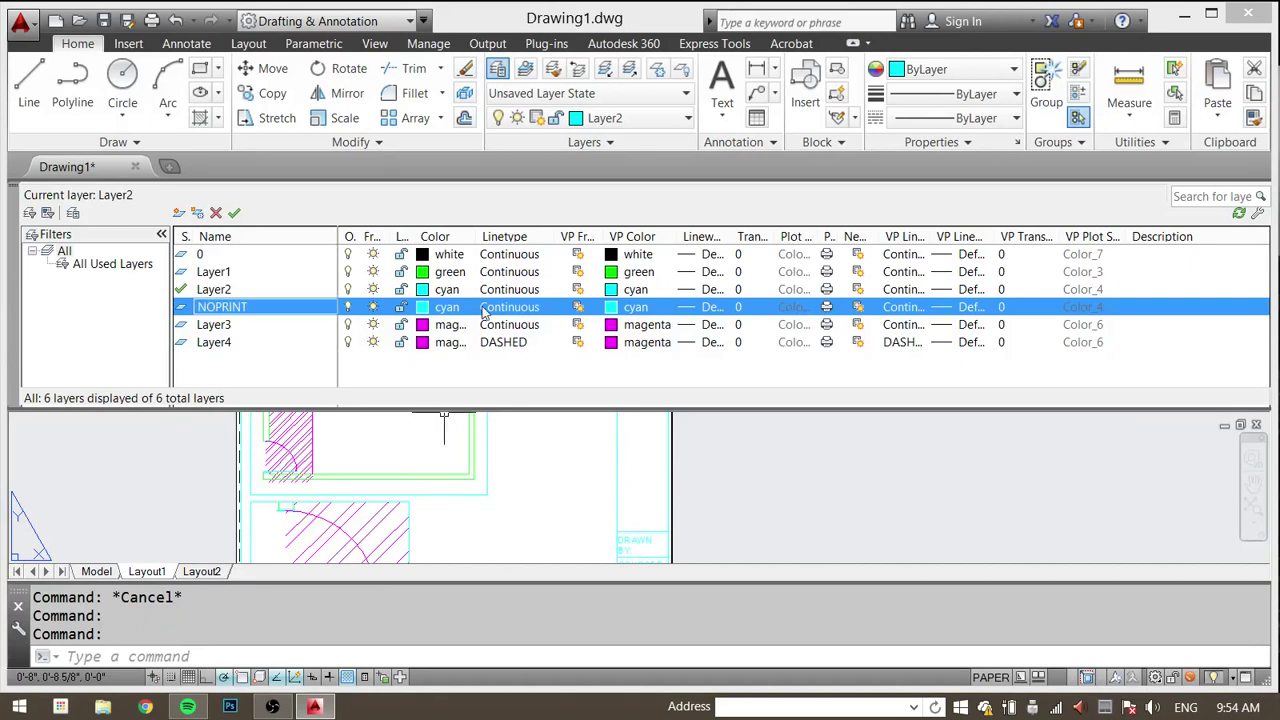
Step: Set the NOPRINT layer's colour to blue
click(421, 308)
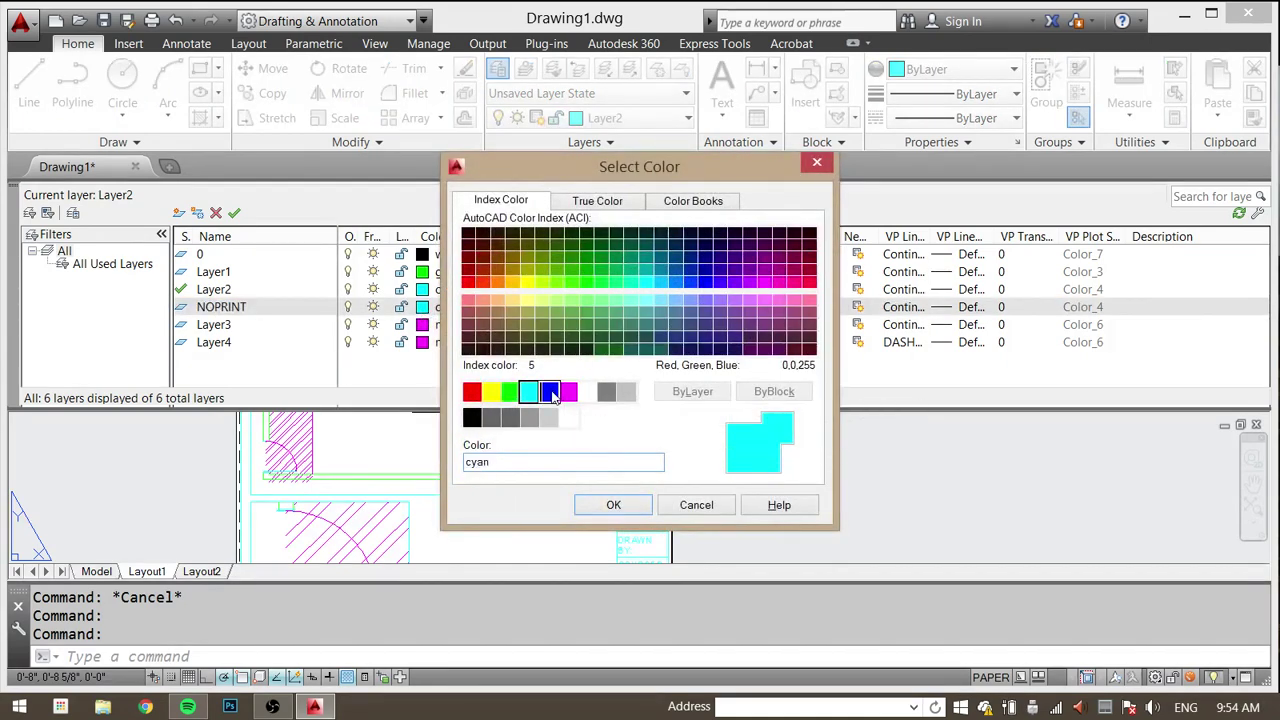
click(549, 392)
click(613, 505)
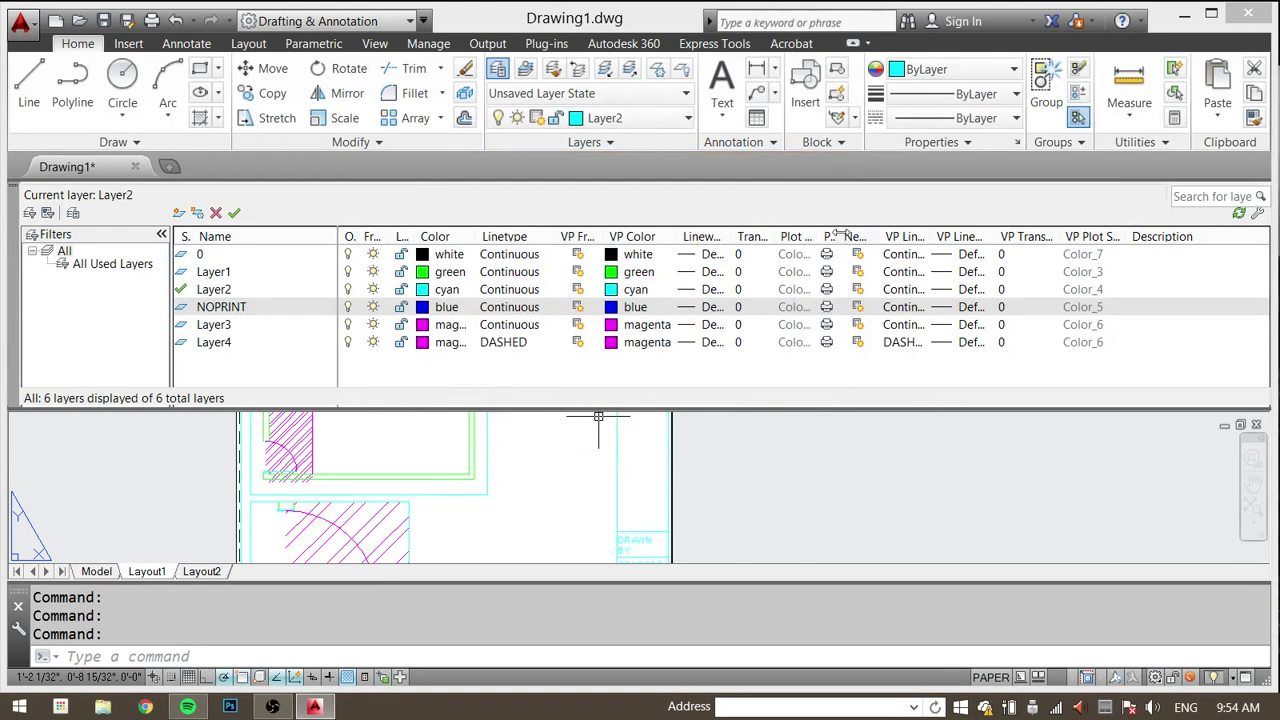
Step: Disable plotting for the NOPRINT layer, widening the plot column to reach its setting, and shrink the layer manager again
drag(838, 236, 893, 238)
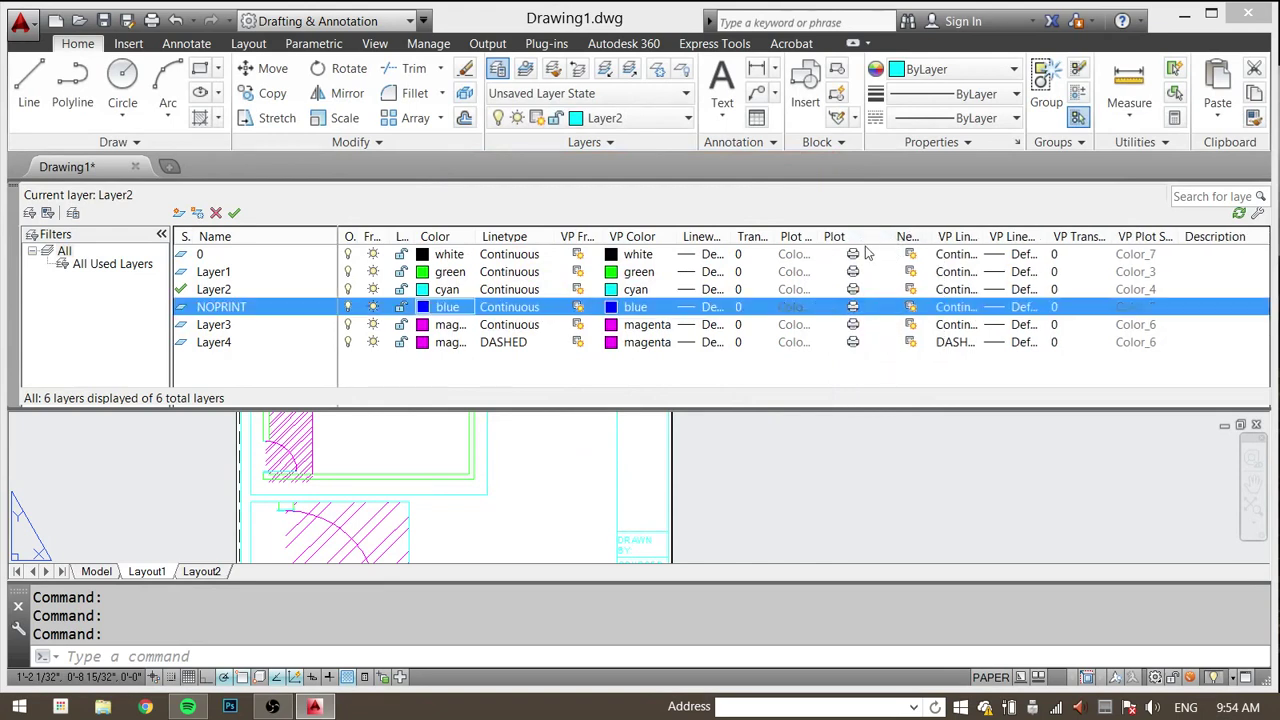
click(853, 309)
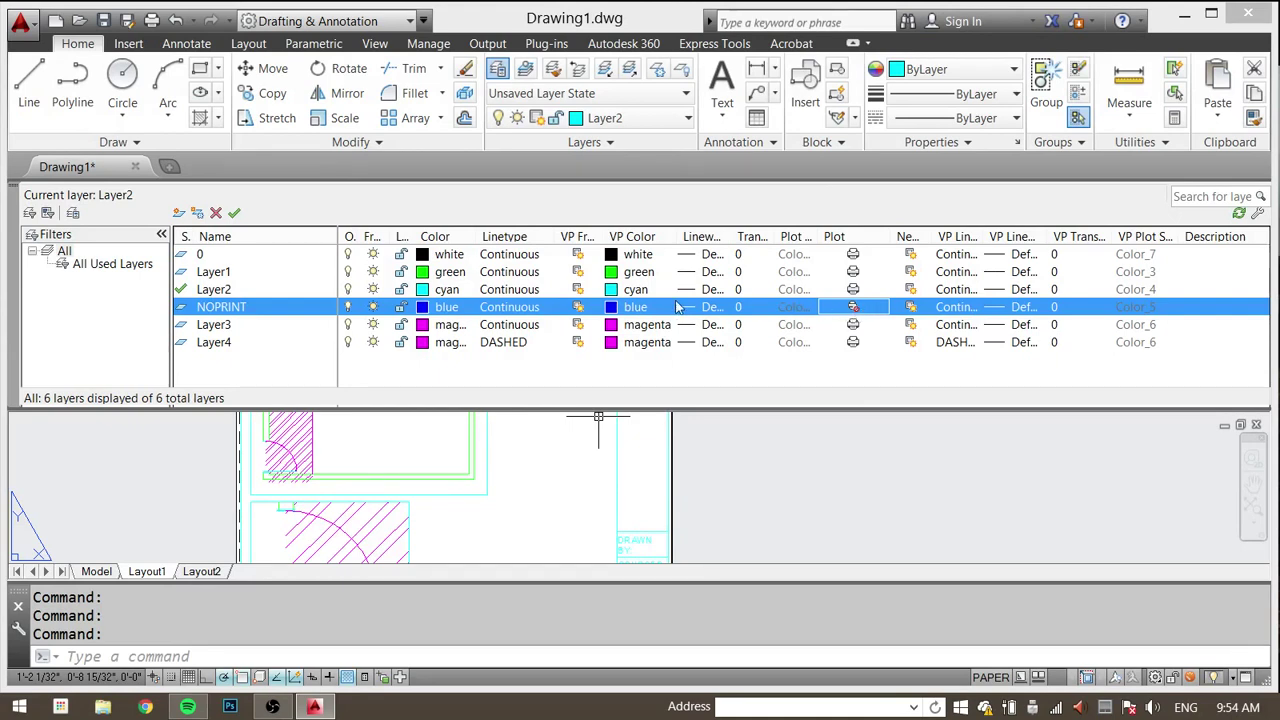
click(856, 309)
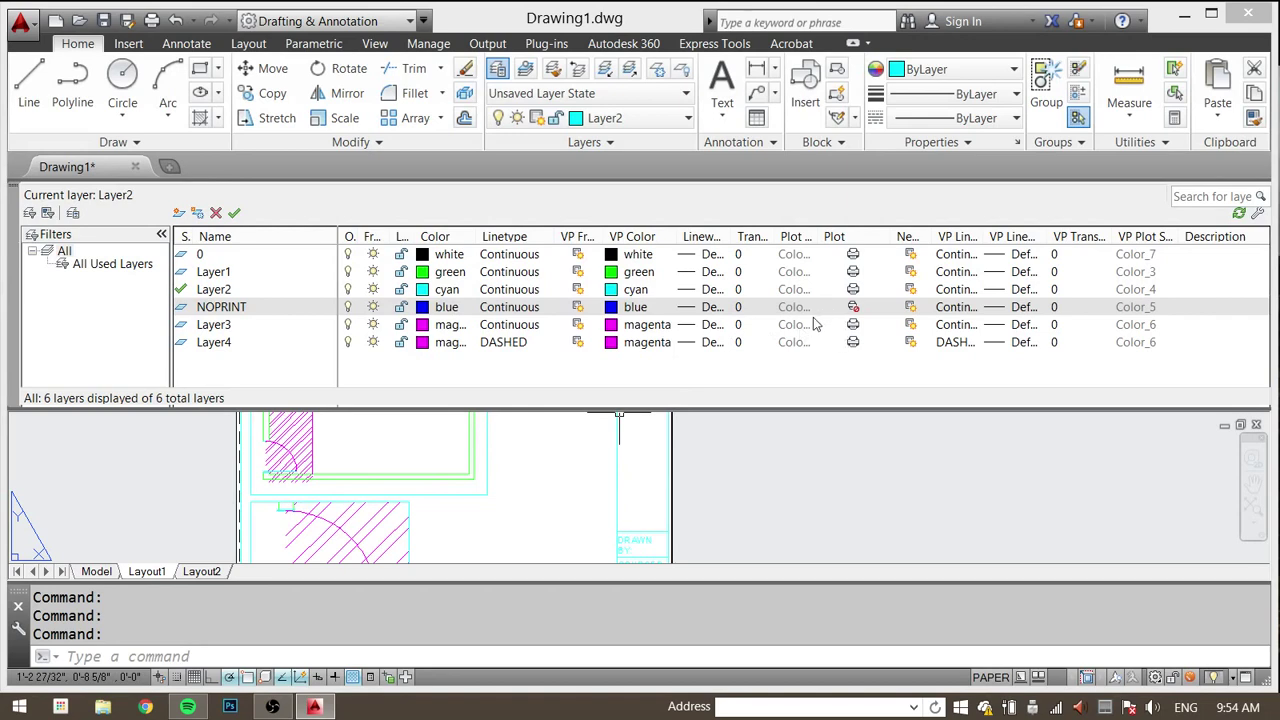
click(818, 500)
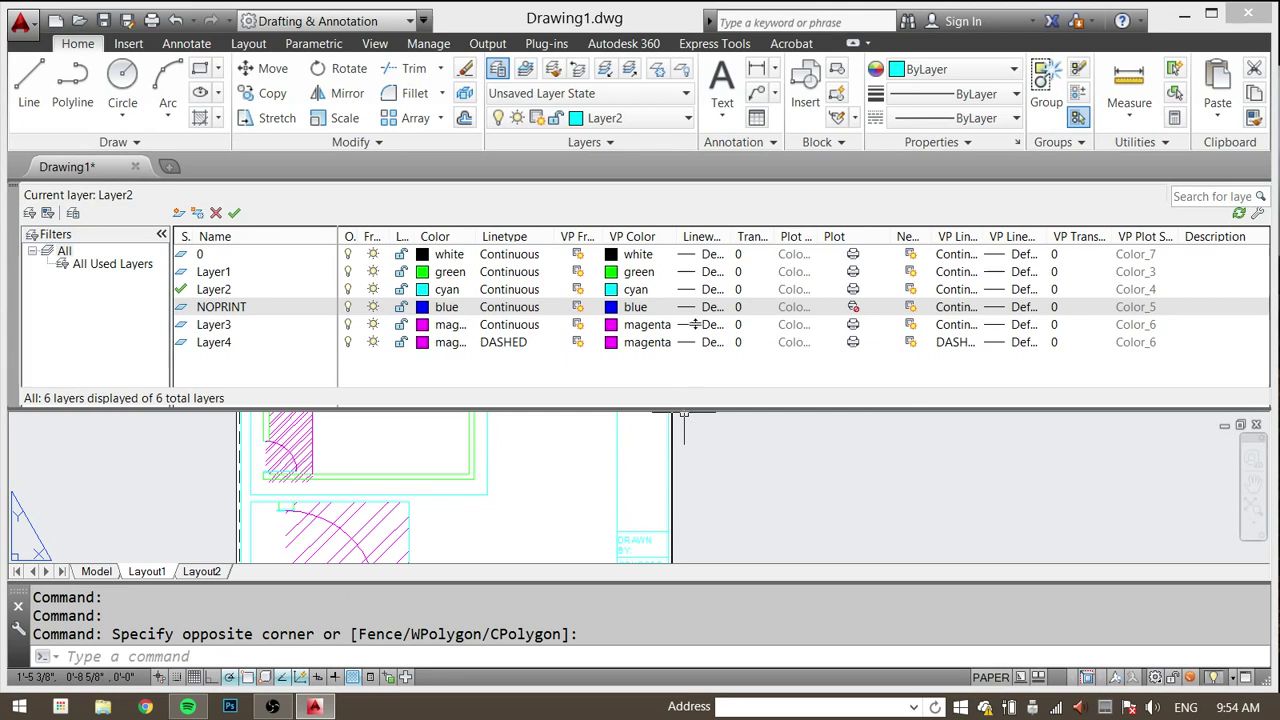
drag(684, 411, 684, 222)
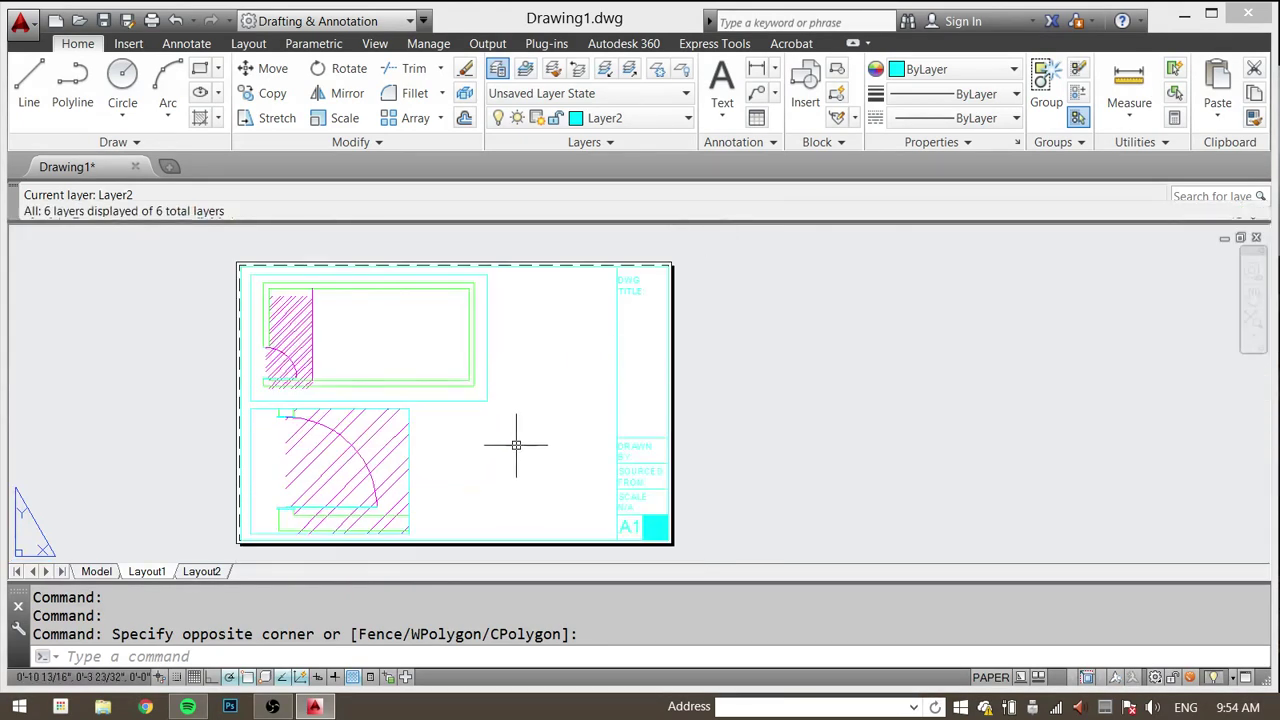
Step: Move both viewport frames on the Layout1 sheet to the NOPRINT layer and clear the selection
middle_drag(516, 445, 667, 435)
key(Escape)
key(Escape)
key(Escape)
click(677, 461)
click(498, 354)
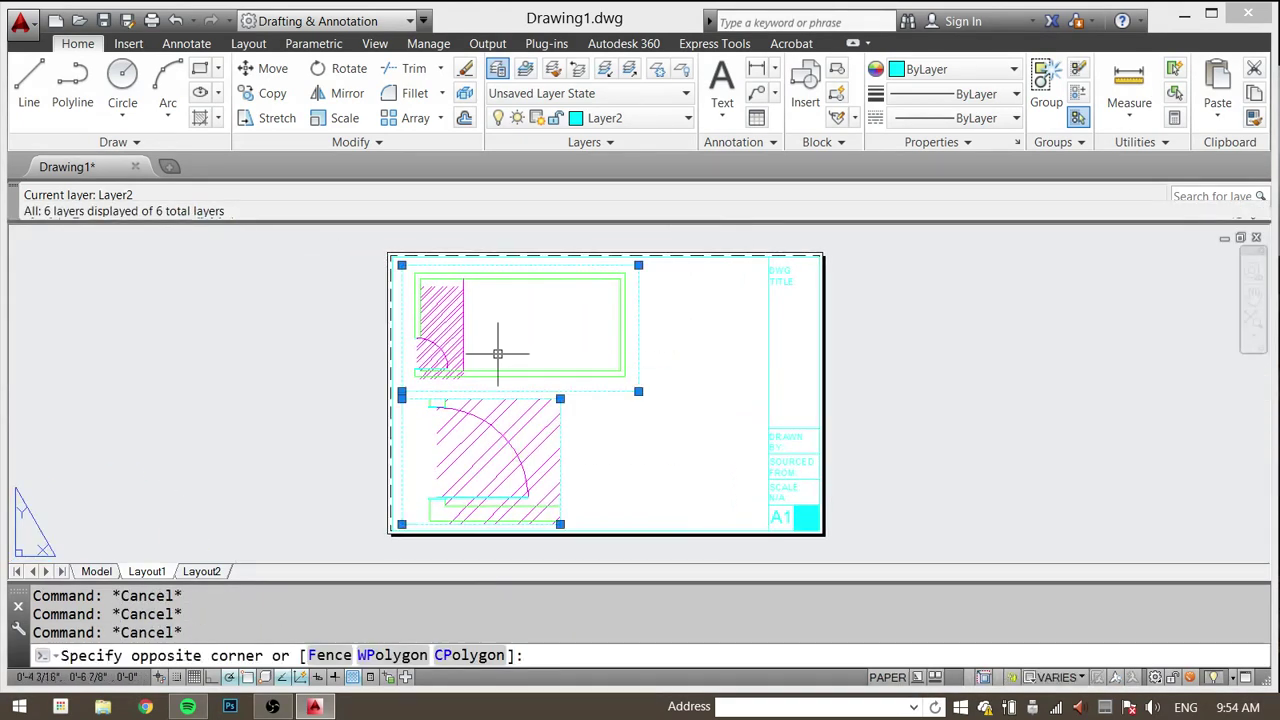
click(520, 356)
click(664, 120)
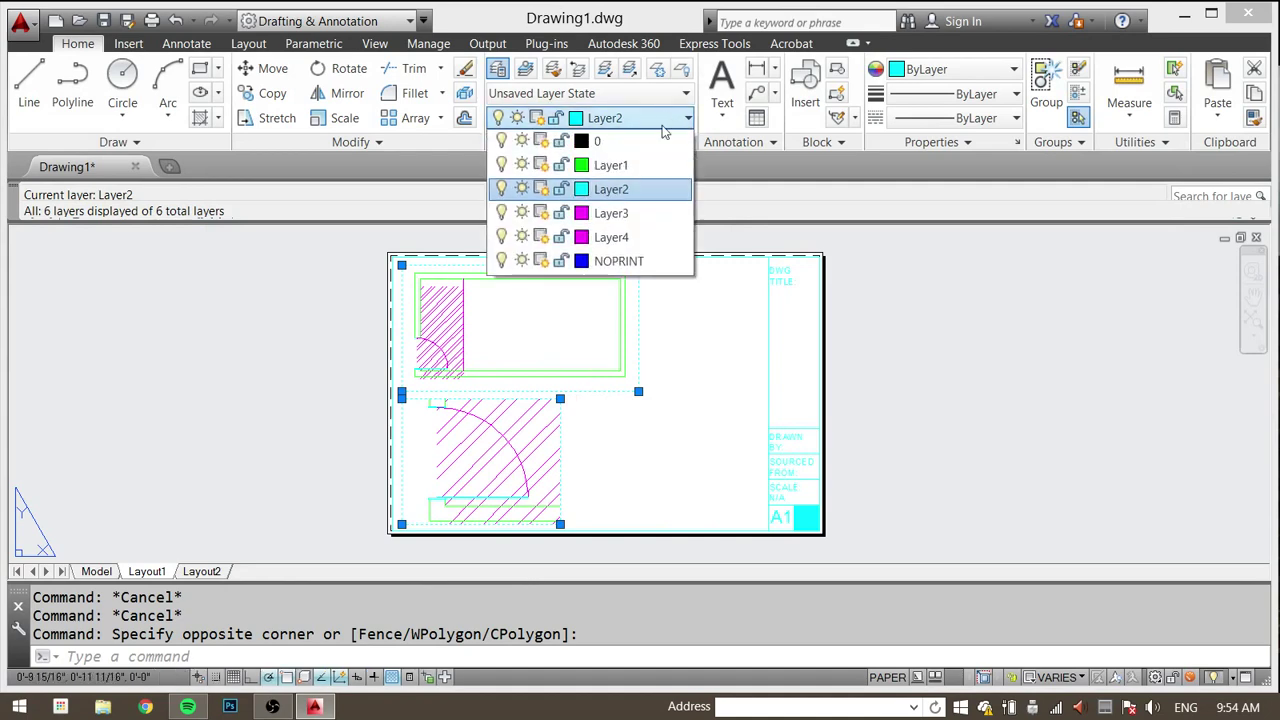
click(619, 261)
click(651, 463)
click(623, 486)
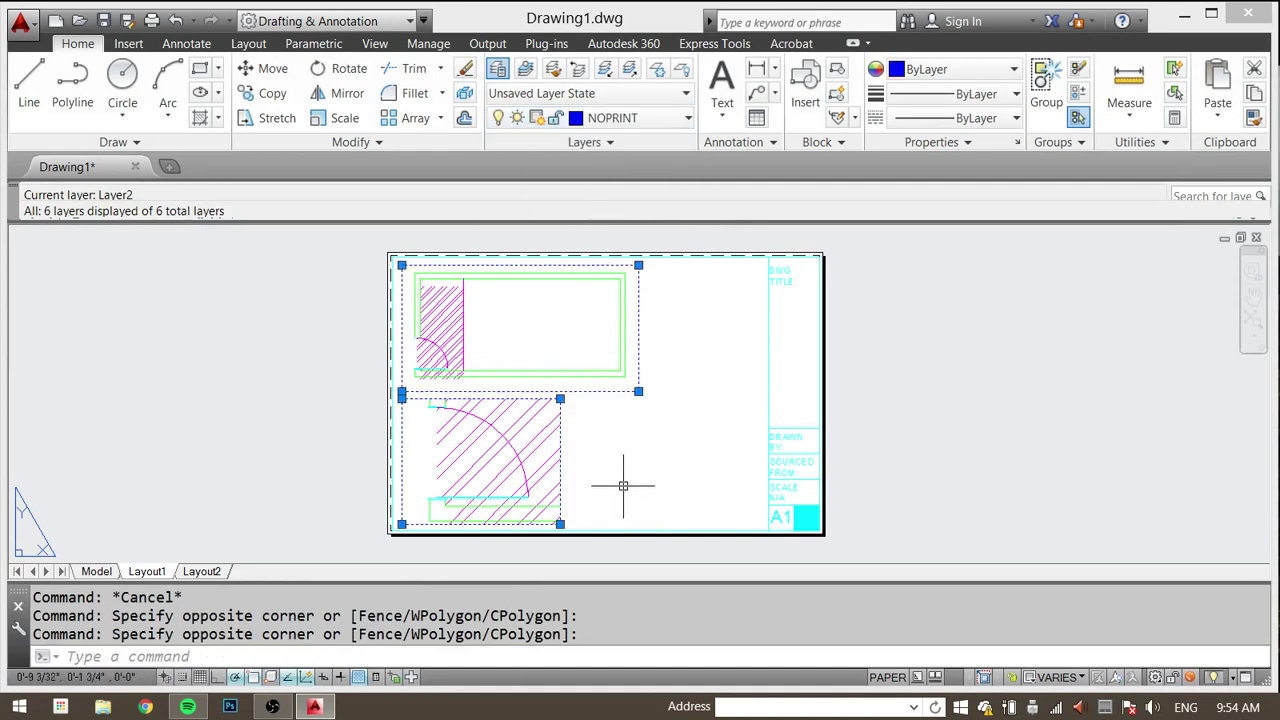
key(Escape)
key(Escape)
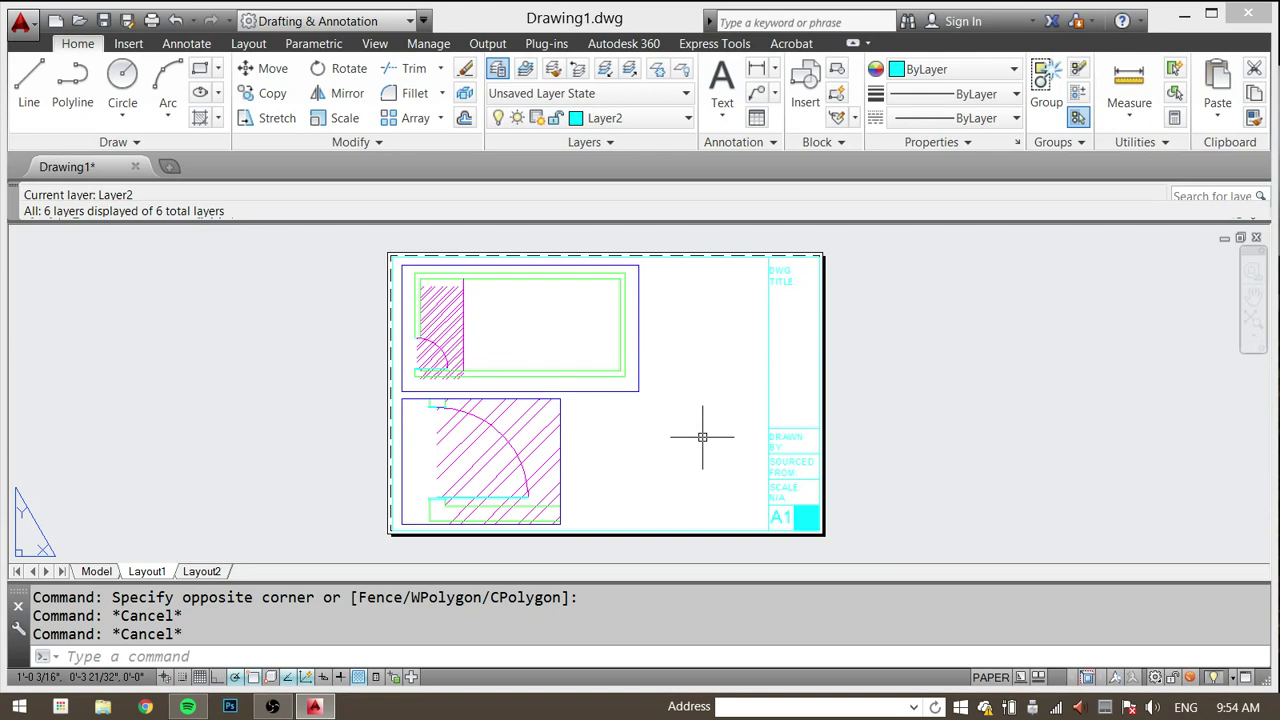
key(Escape)
middle_drag(620, 434, 604, 401)
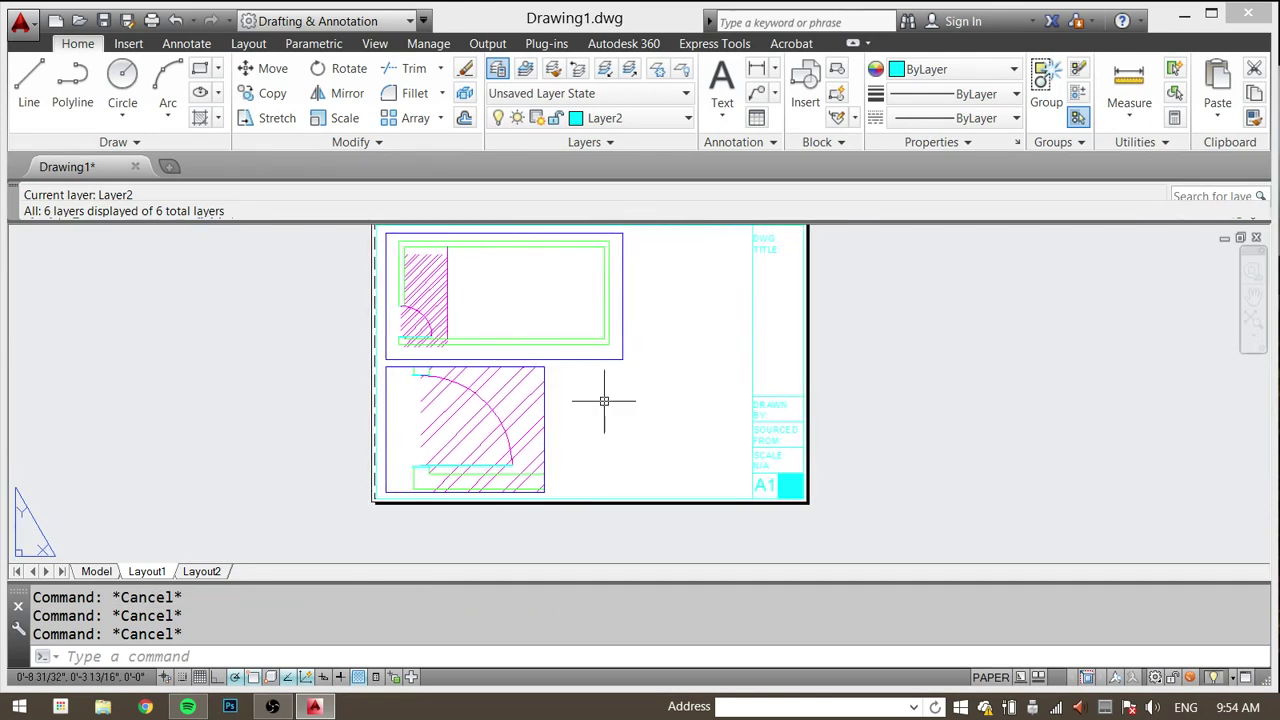
Step: Activate the 1:30 overview viewport and try moving the floor hatch upward towards the room's upper inner wall
middle_drag(569, 334, 660, 391)
scroll(549, 354, up, 8)
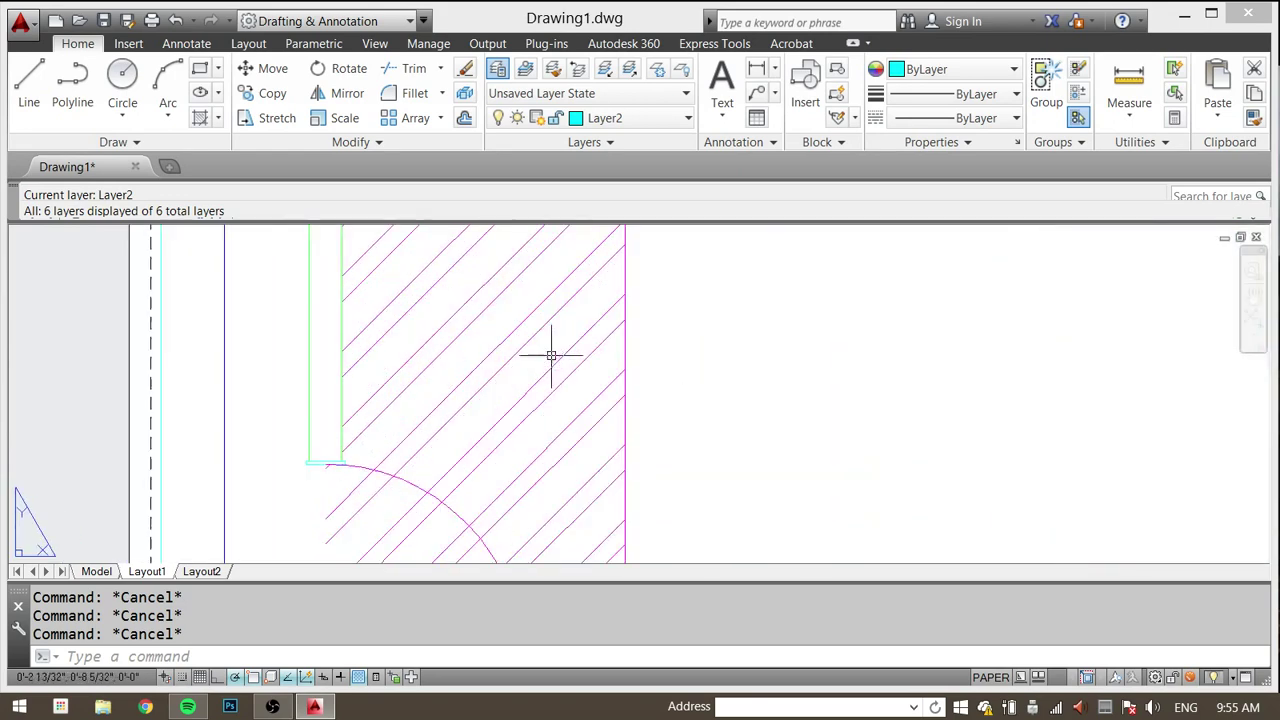
double_click(541, 312)
scroll(600, 395, down, 5)
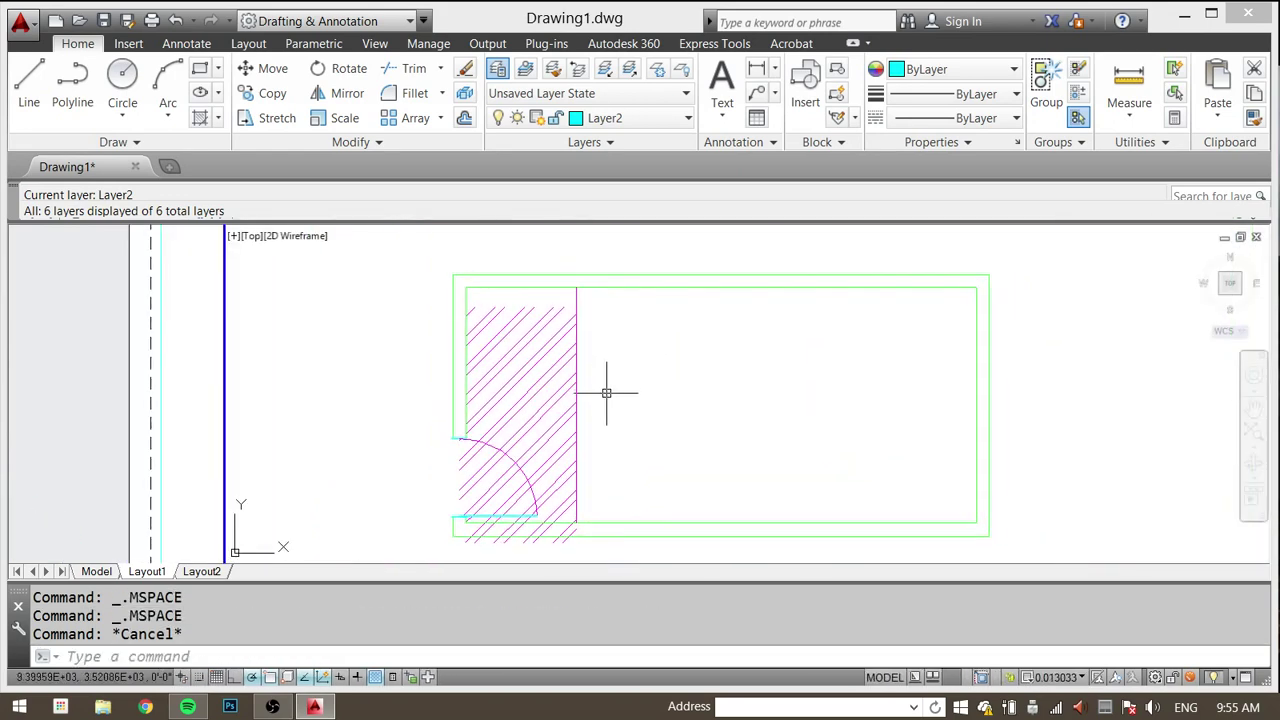
text(move)
key(space)
click(547, 305)
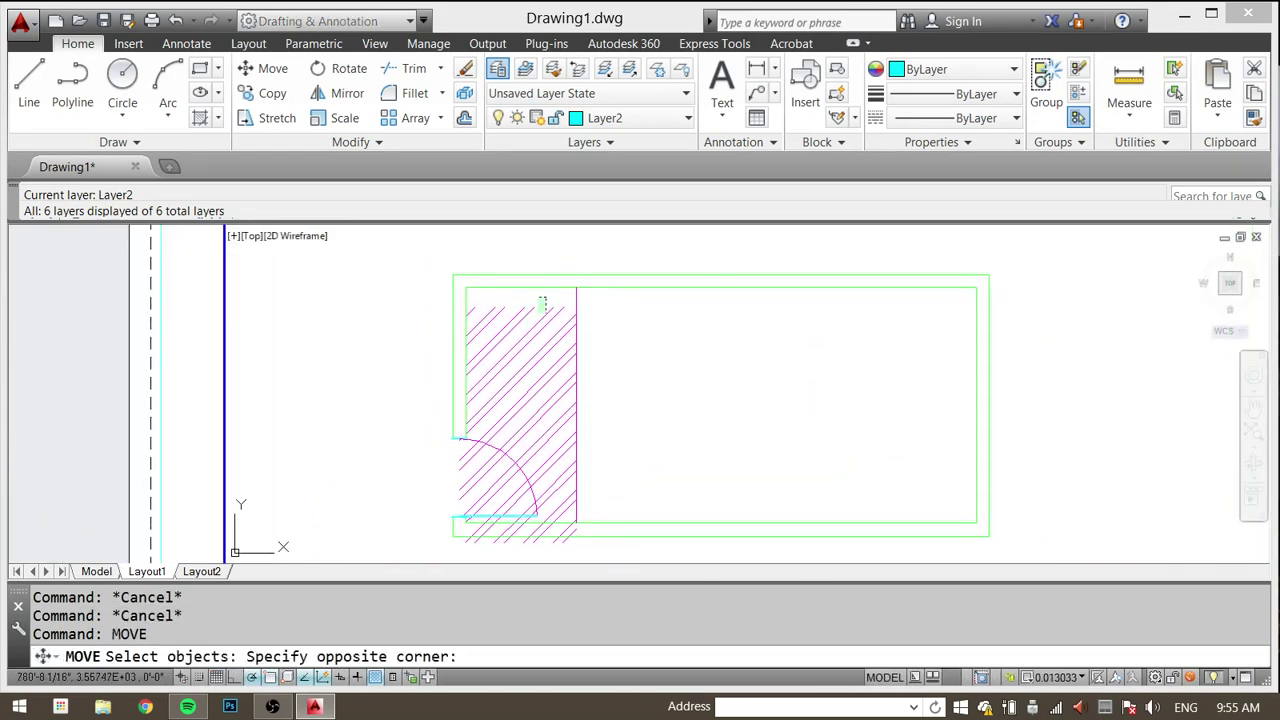
click(541, 309)
key(space)
click(651, 423)
key(Escape)
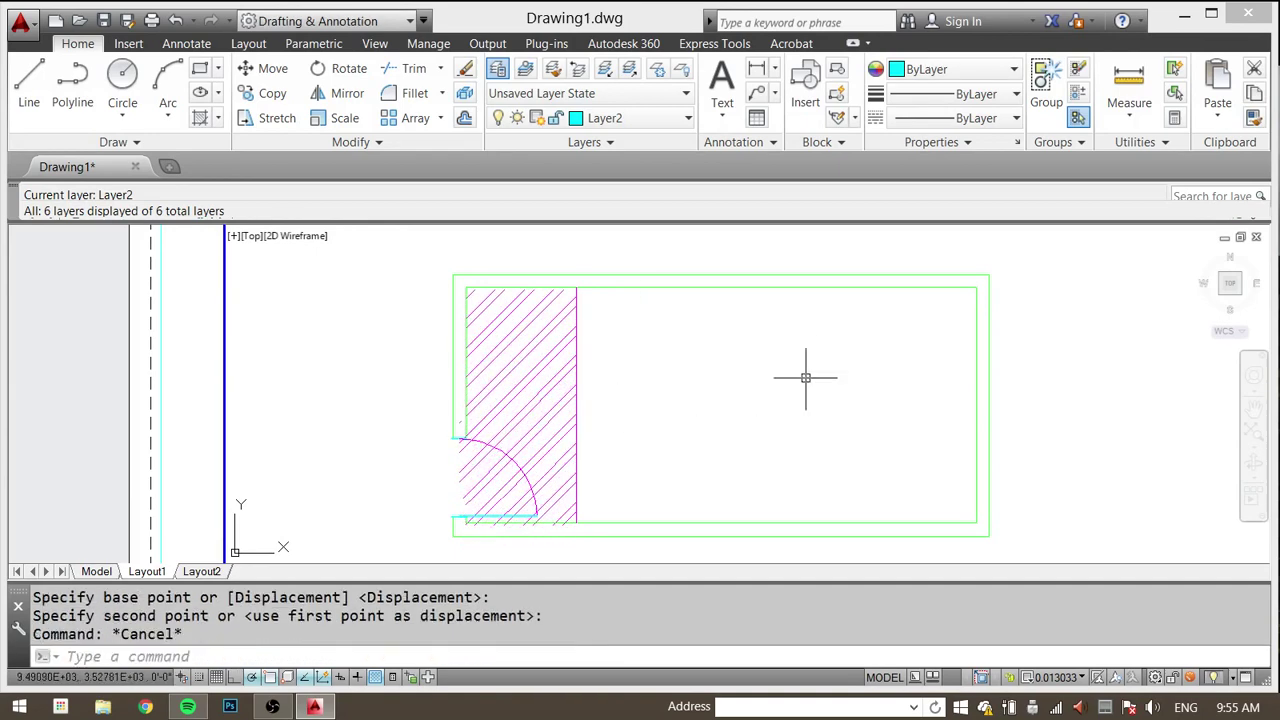
Step: Undo the view changes and the hatch move in the overview viewport, and return to paper space
middle_drag(634, 366, 560, 337)
scroll(880, 366, down, 3)
key(Escape)
key(Escape)
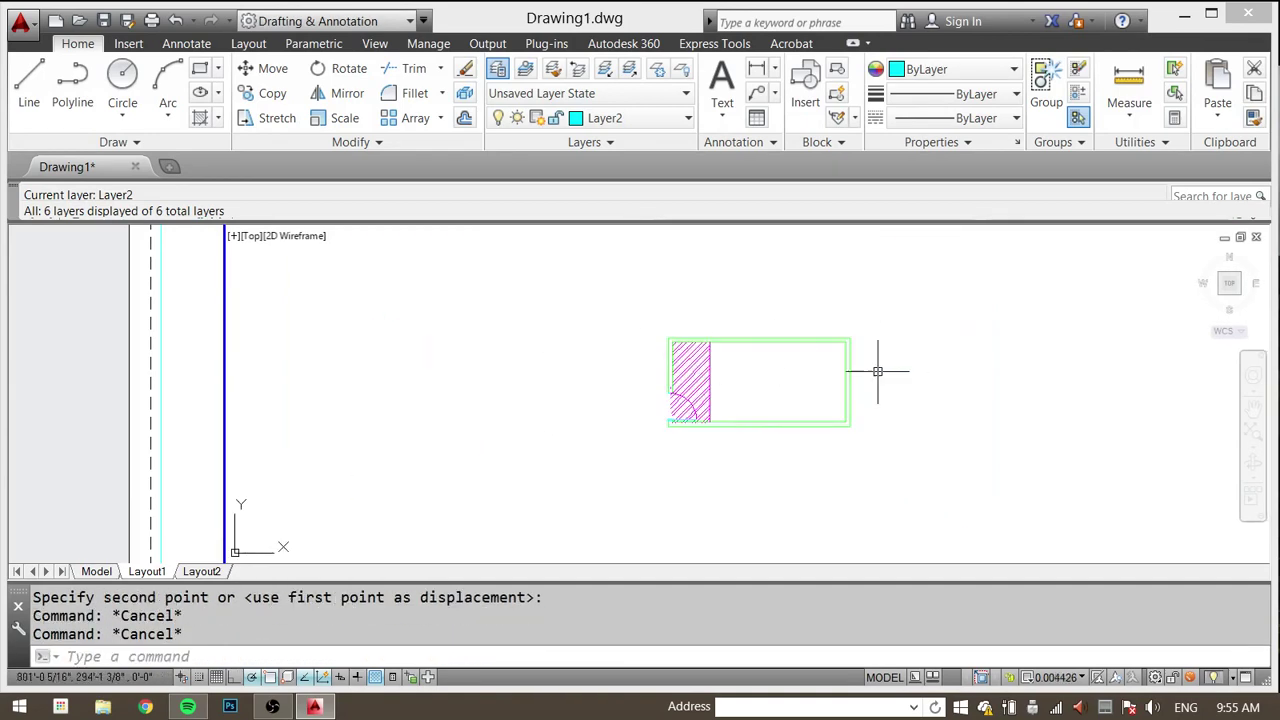
key(ctrl+z)
key(ctrl+z)
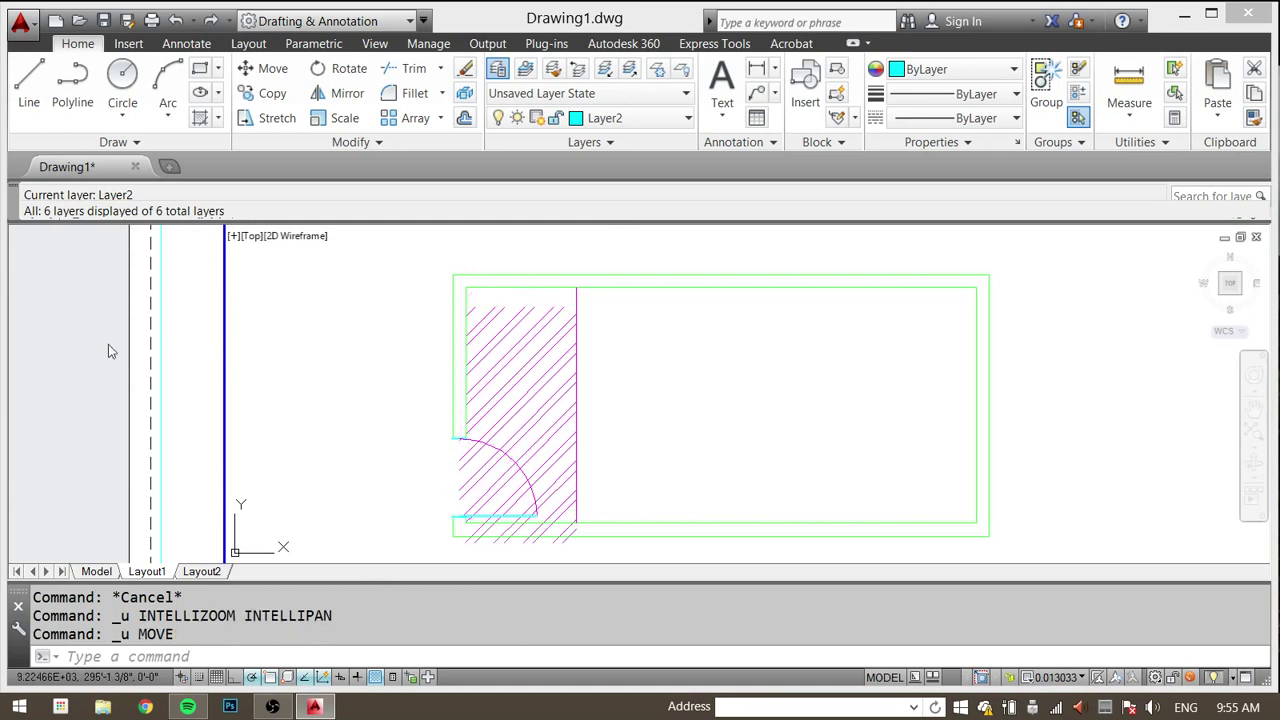
double_click(92, 327)
click(94, 328)
key(Escape)
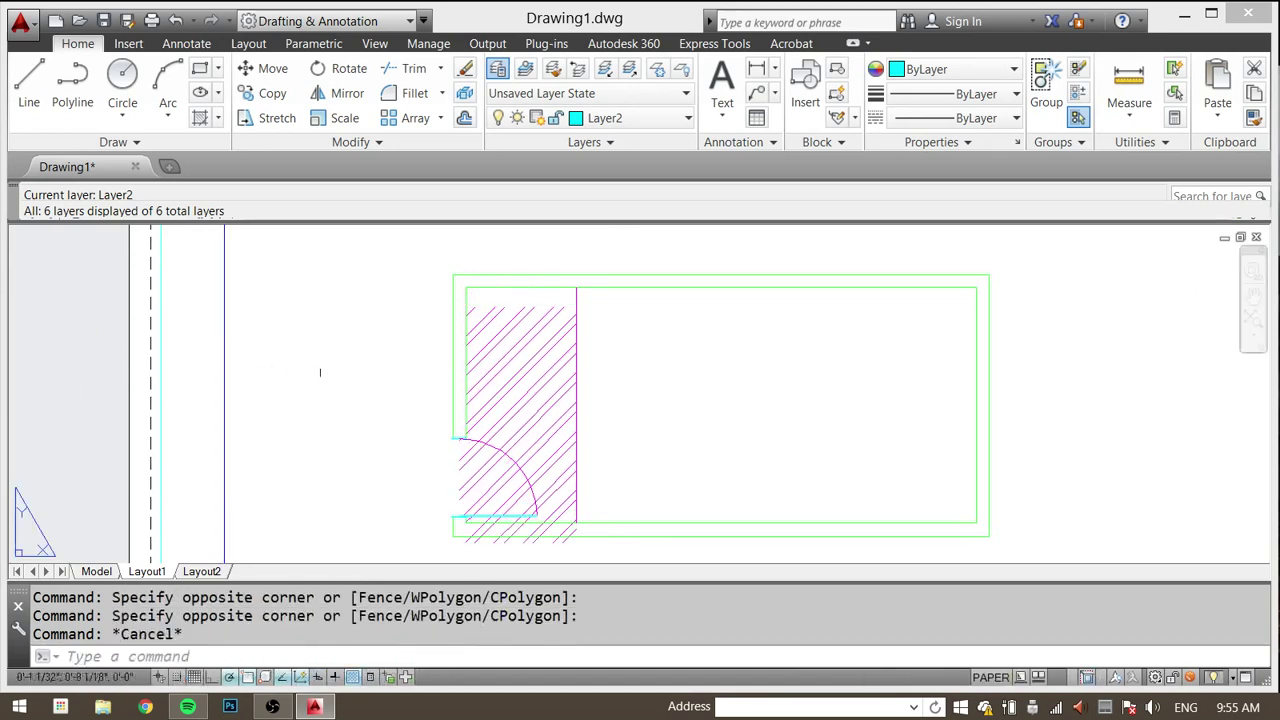
Step: Switch from Layout1 to model space and bring the whole room plan into view
click(96, 571)
scroll(583, 355, down, 5)
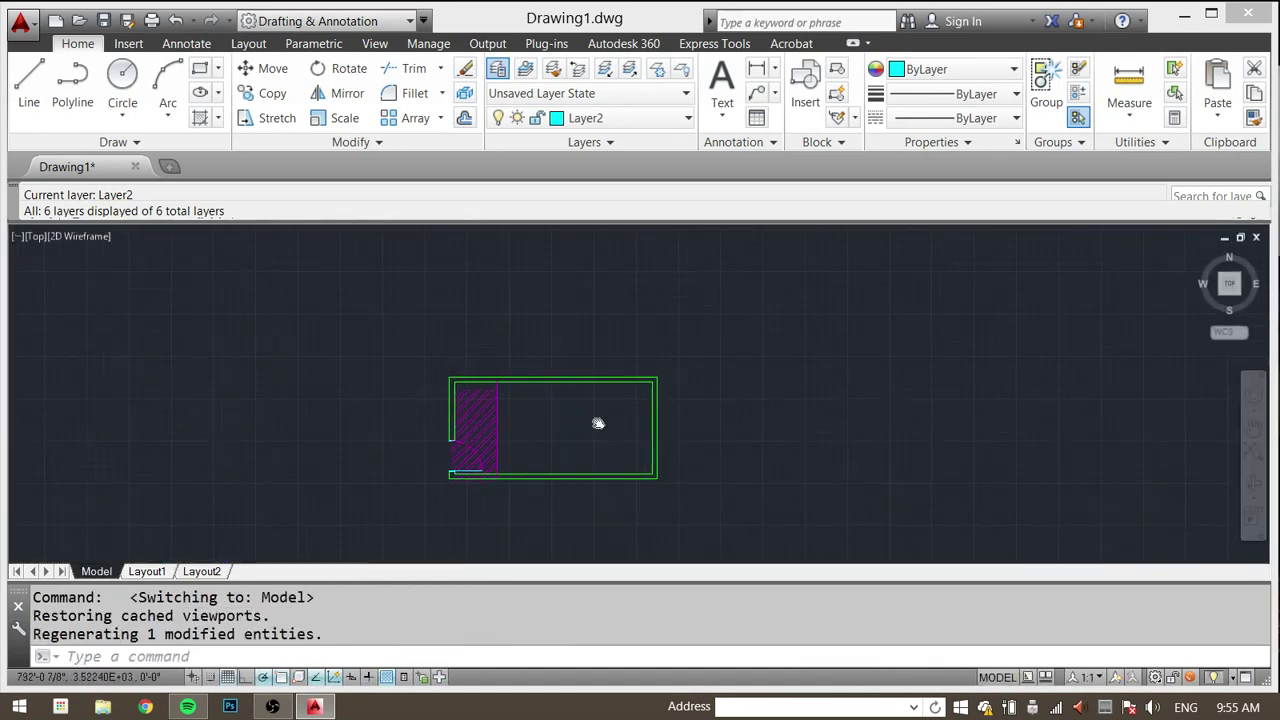
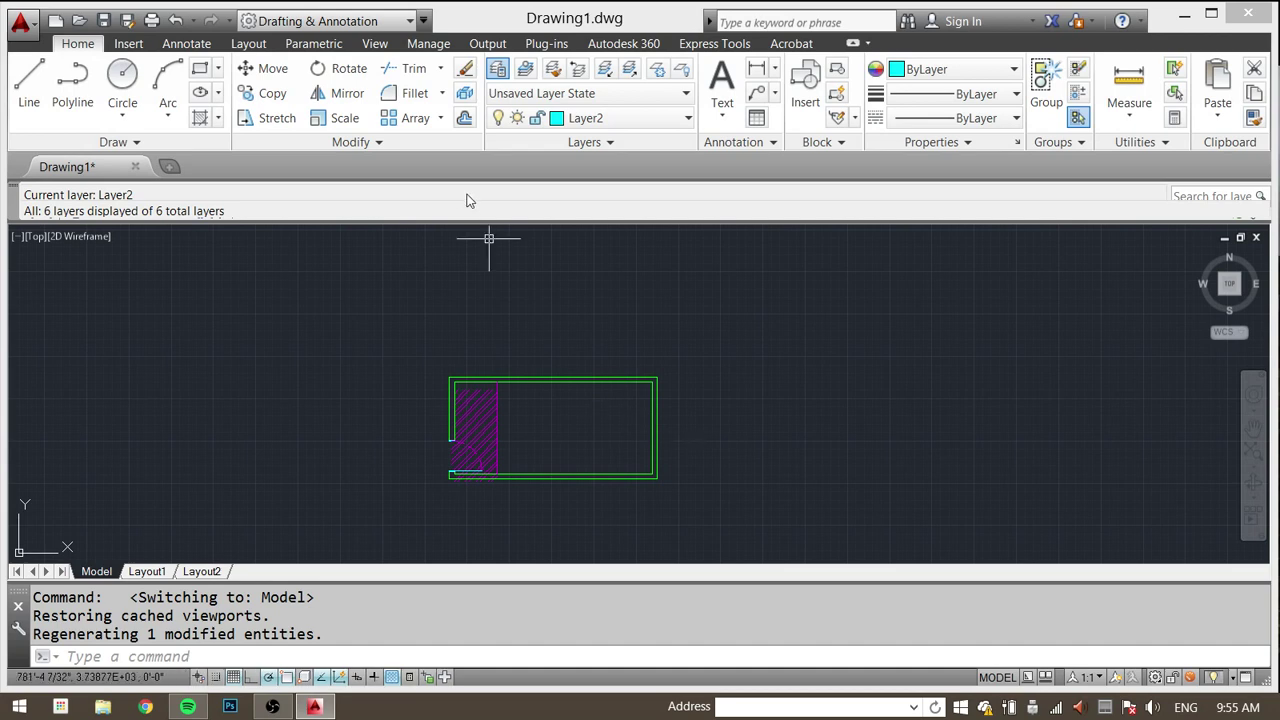
mouse_move(417, 303)
middle_down()
mouse_move(434, 280)
mouse_move(385, 275)
middle_up()
key(Escape)
key(Escape)
key(Escape)
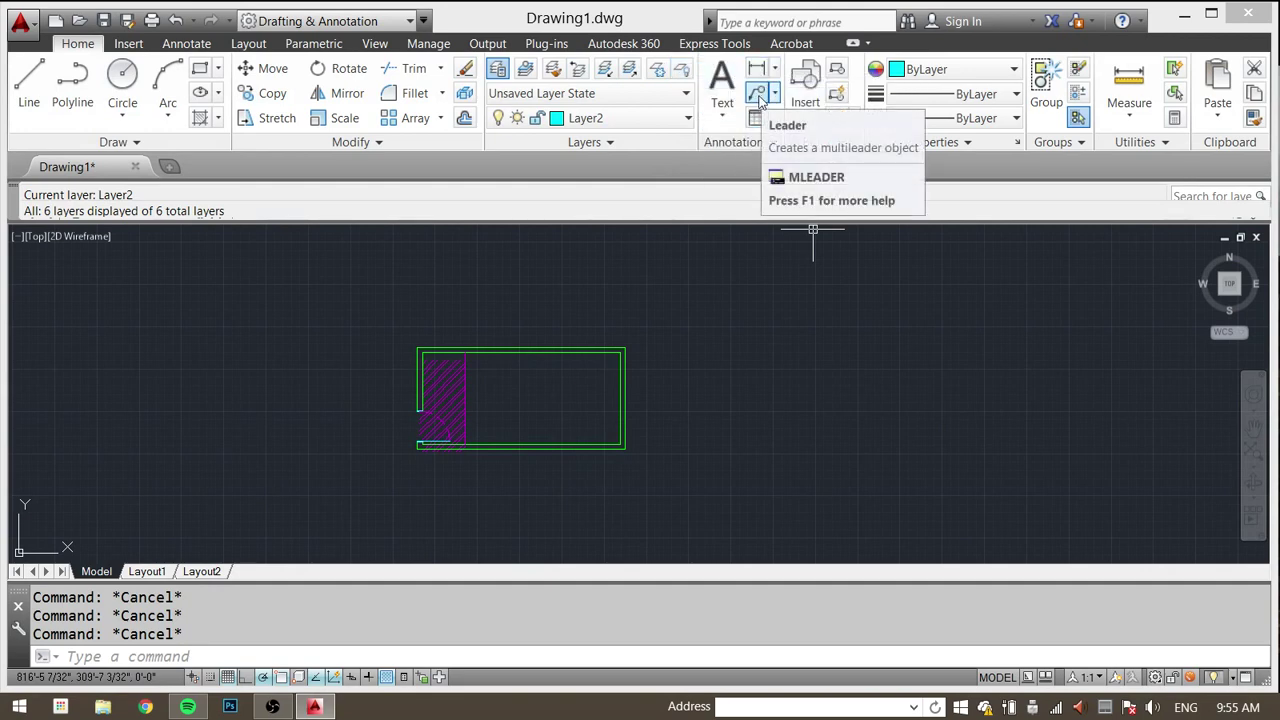
click(774, 69)
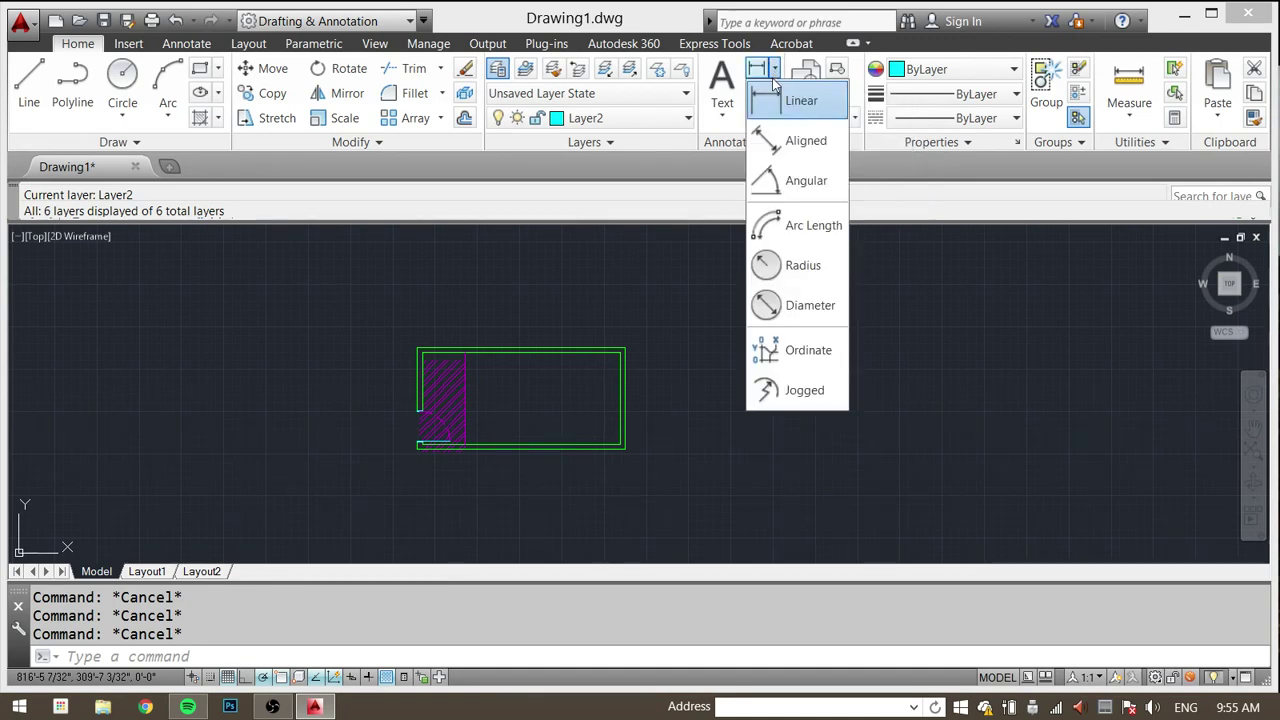
click(184, 45)
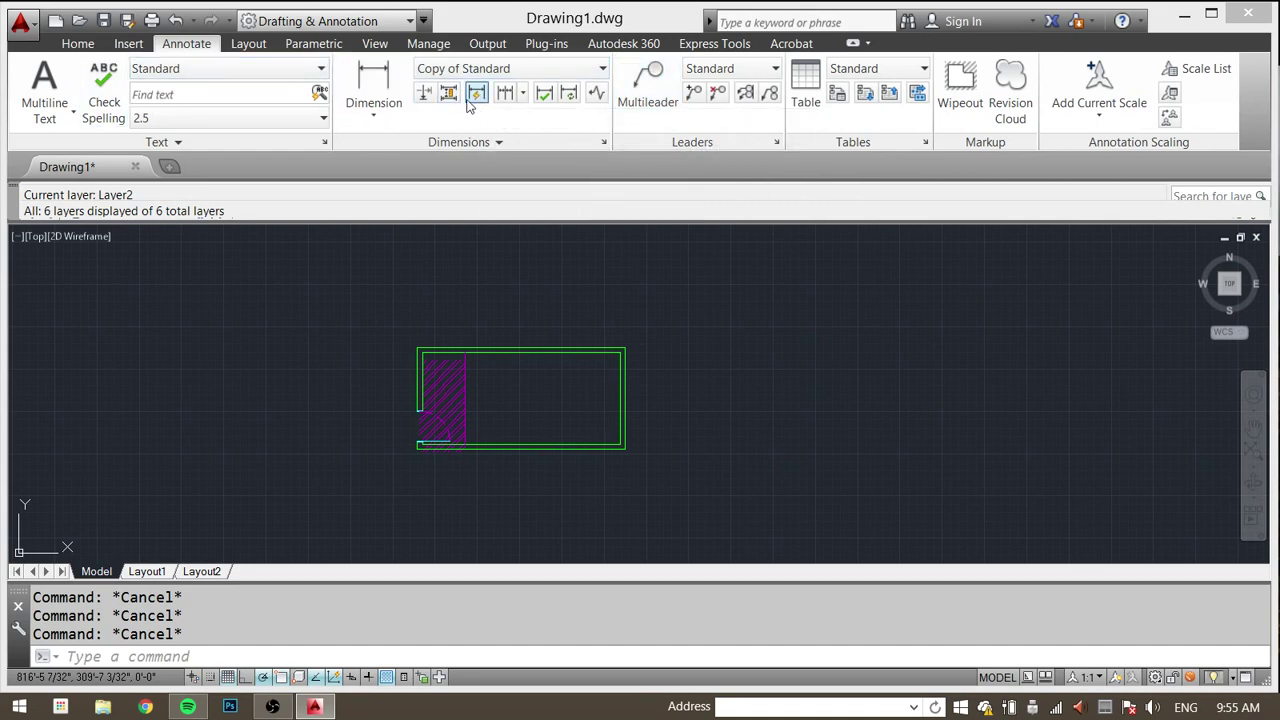
Step: Make Layer1 current and draw a 6-inch-wide partition stub down from the midpoint of the upper wall's inner line
scroll(545, 365, up, 4)
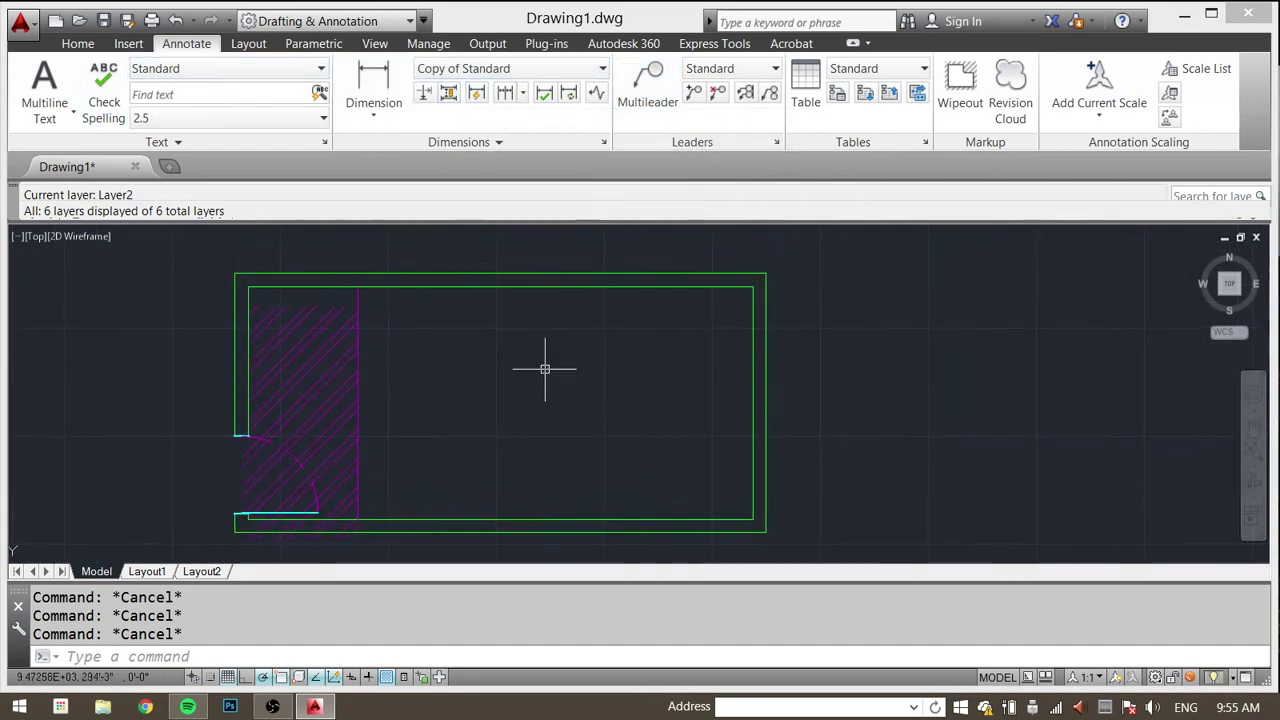
click(77, 43)
click(630, 118)
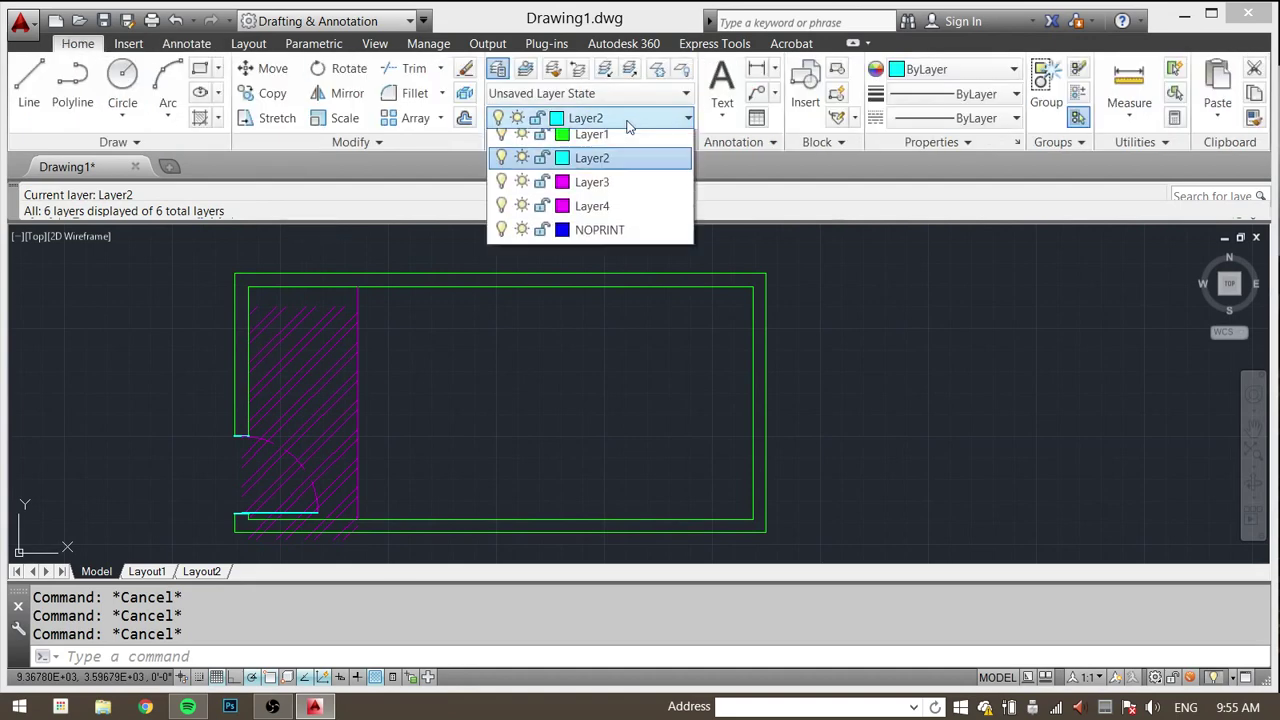
click(591, 165)
click(29, 85)
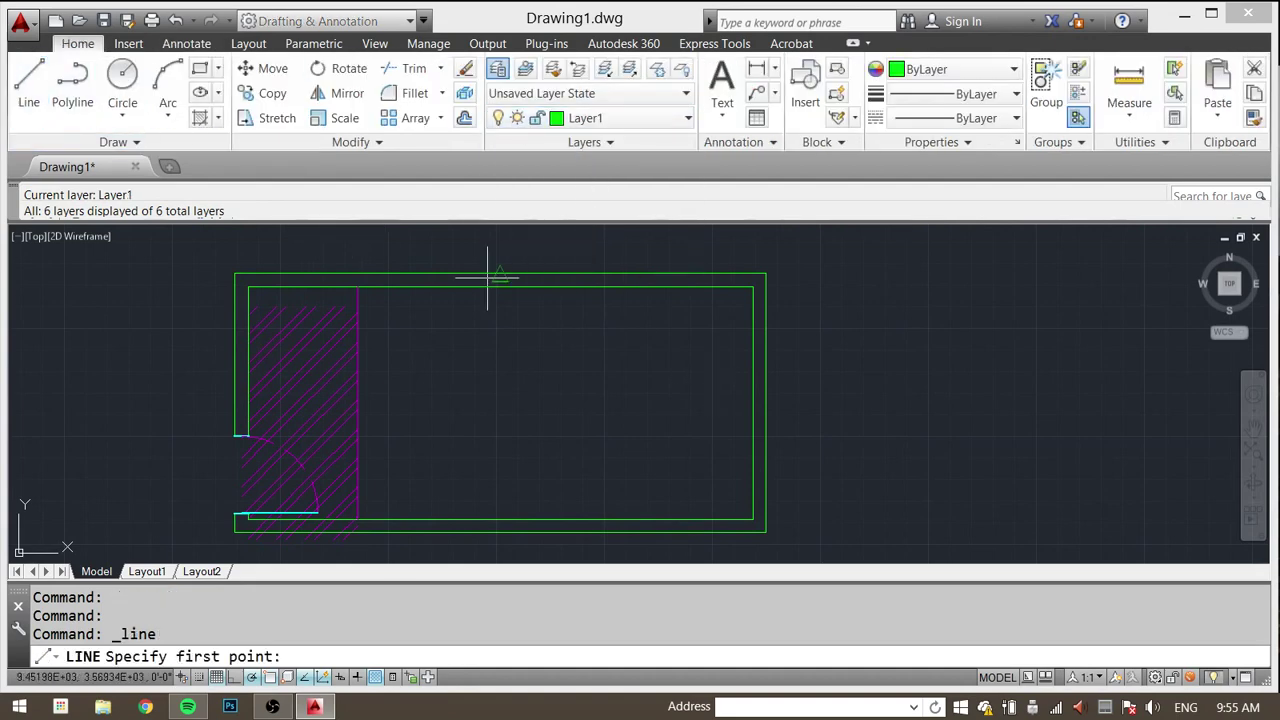
click(500, 288)
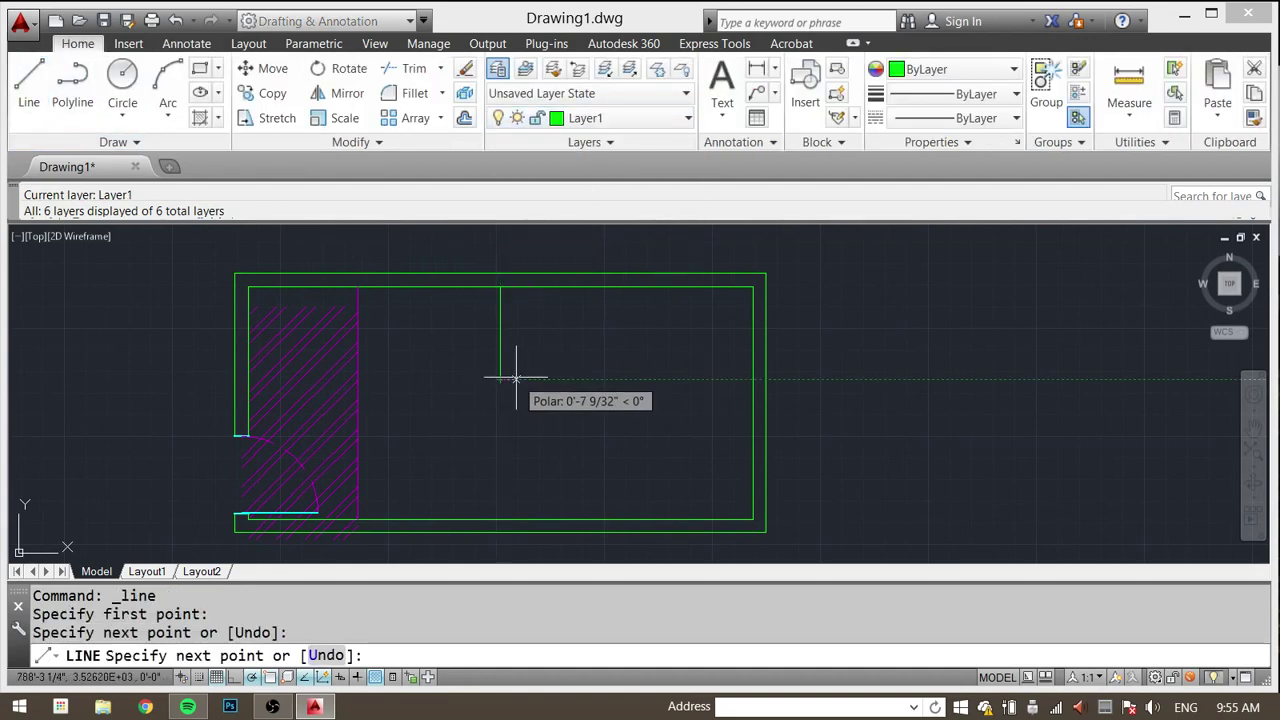
text(6)
key(Return)
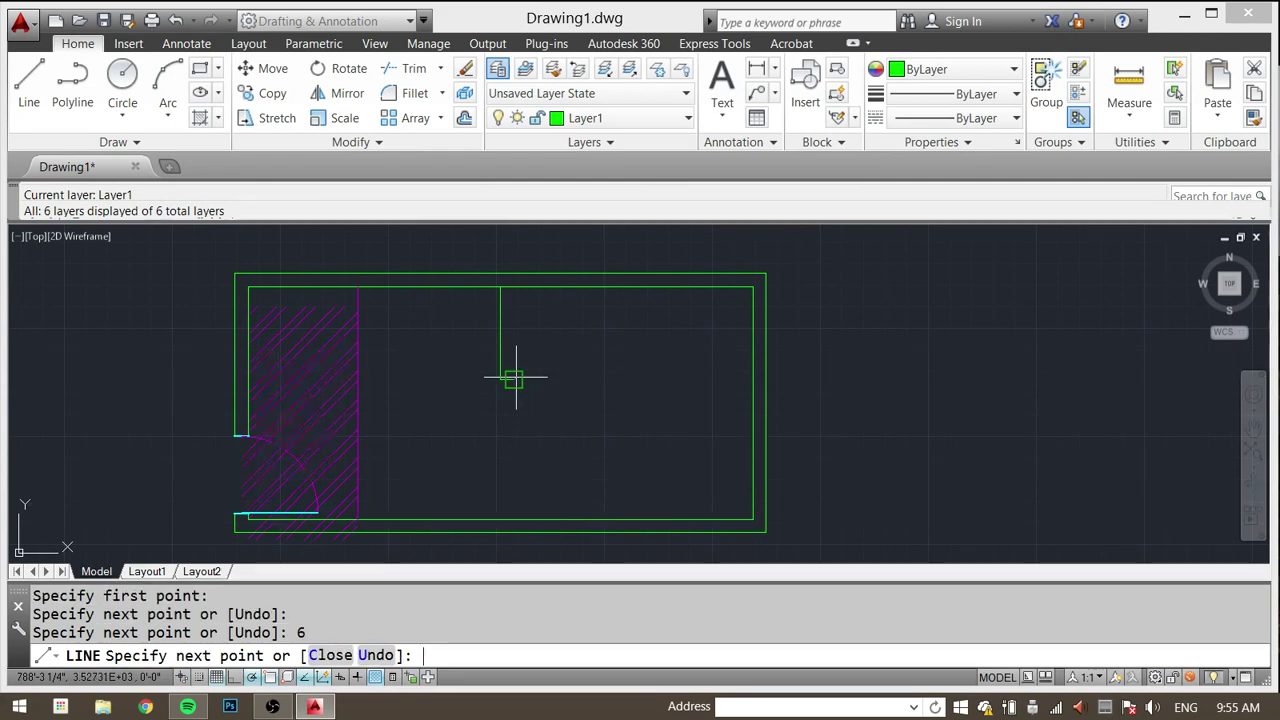
click(514, 288)
key(Escape)
key(Escape)
key(Escape)
Step: Trim the upper wall's inner line between the two sides of the partition stub
text(tr)
key(Return)
click(557, 264)
click(500, 331)
key(Return)
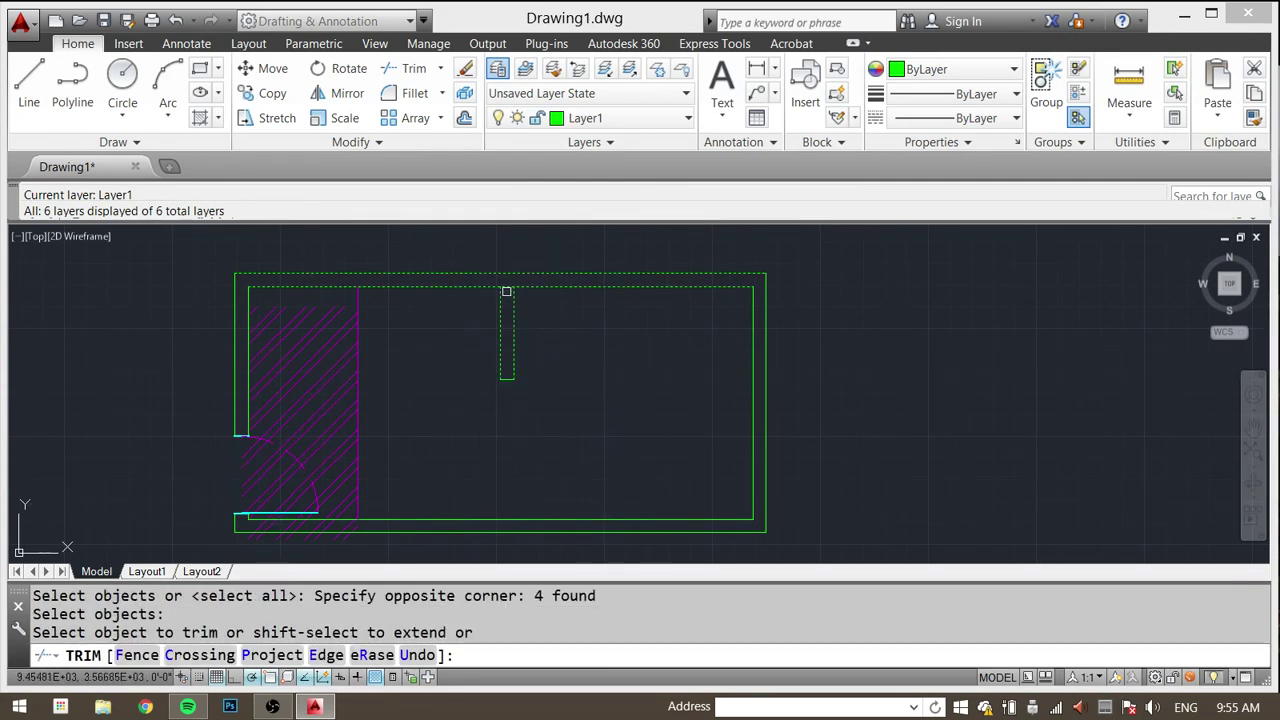
key(Escape)
scroll(540, 320, down, 2)
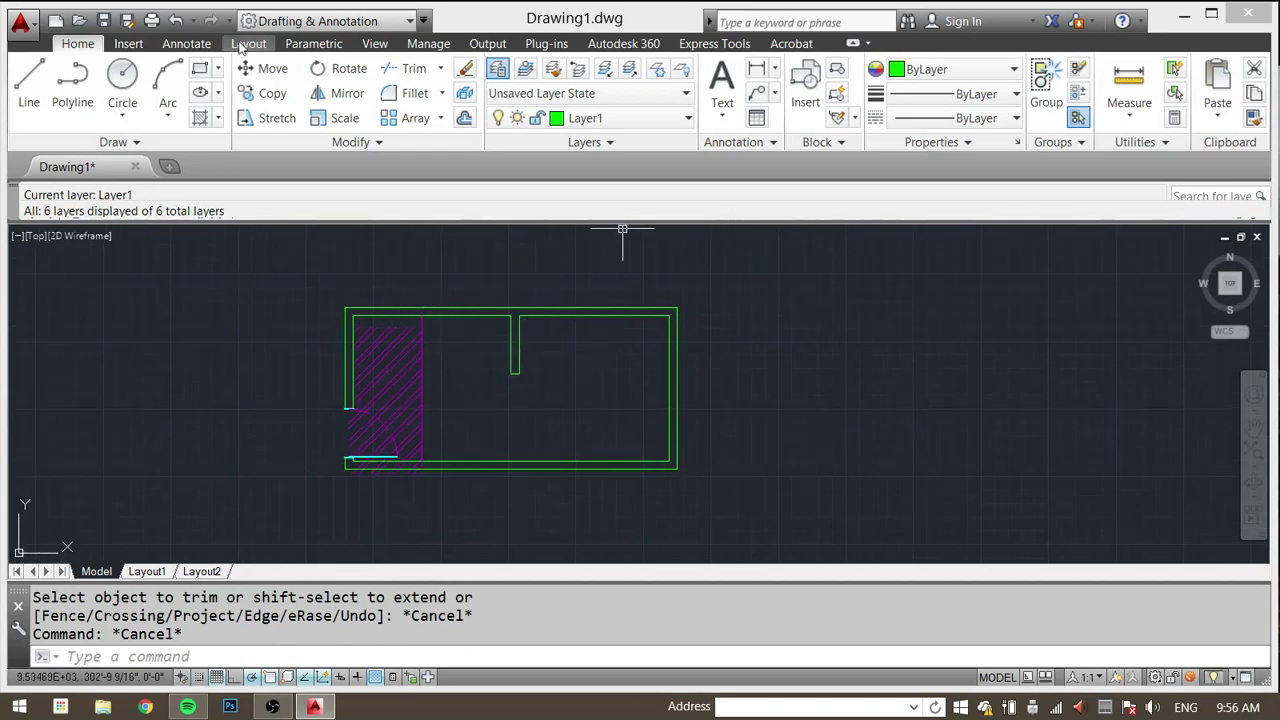
Step: Add a linear dimension above the room from its upper-left outer corner to the partition, and continue it to the upper-right outer corner
click(182, 47)
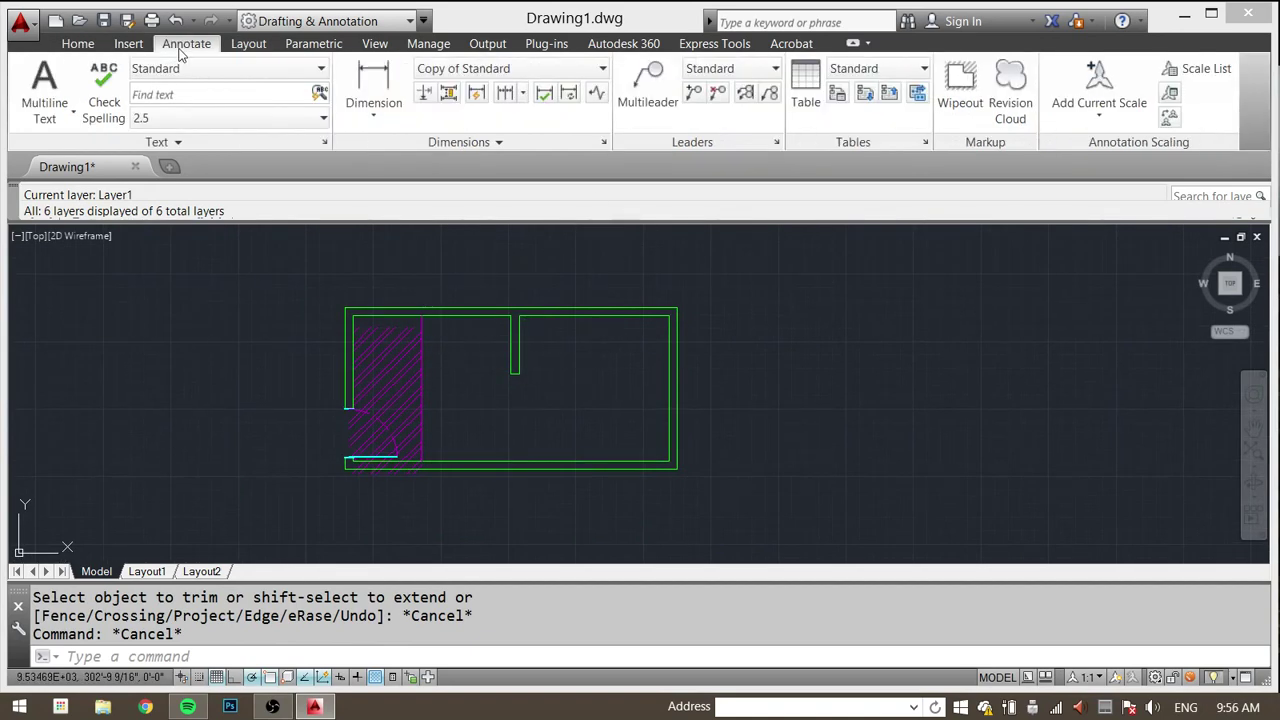
click(388, 80)
click(345, 307)
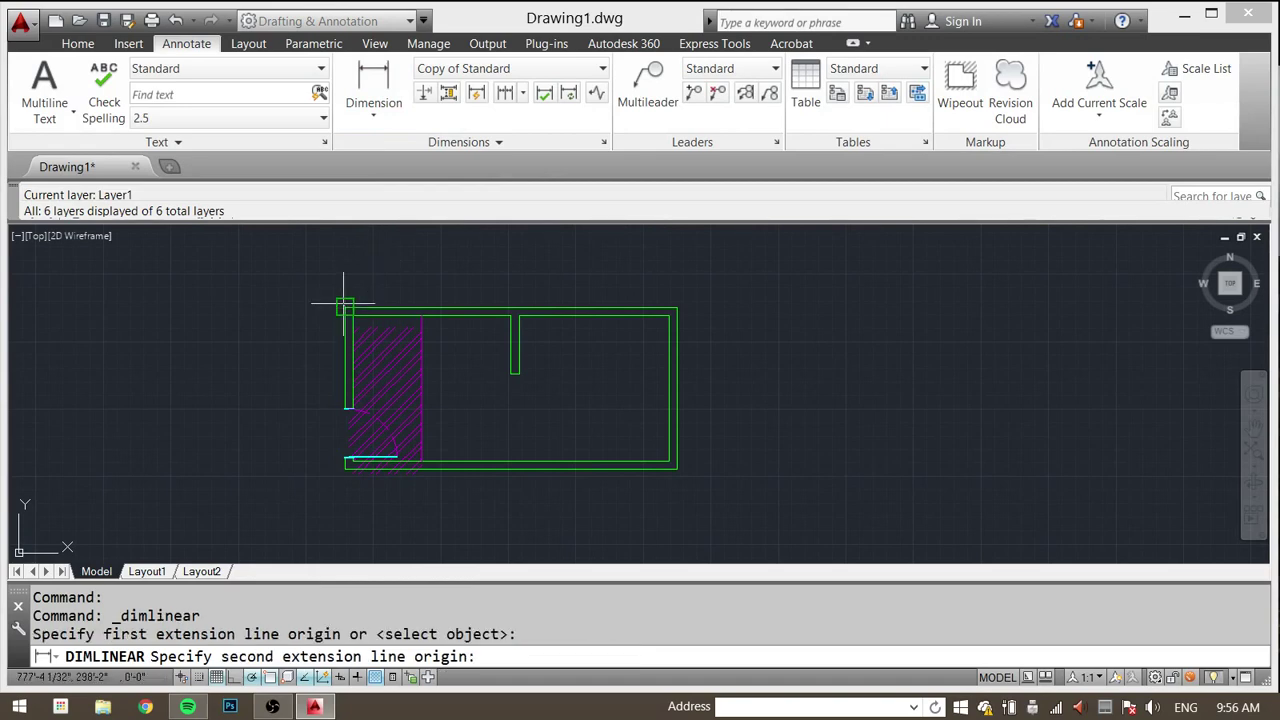
click(508, 296)
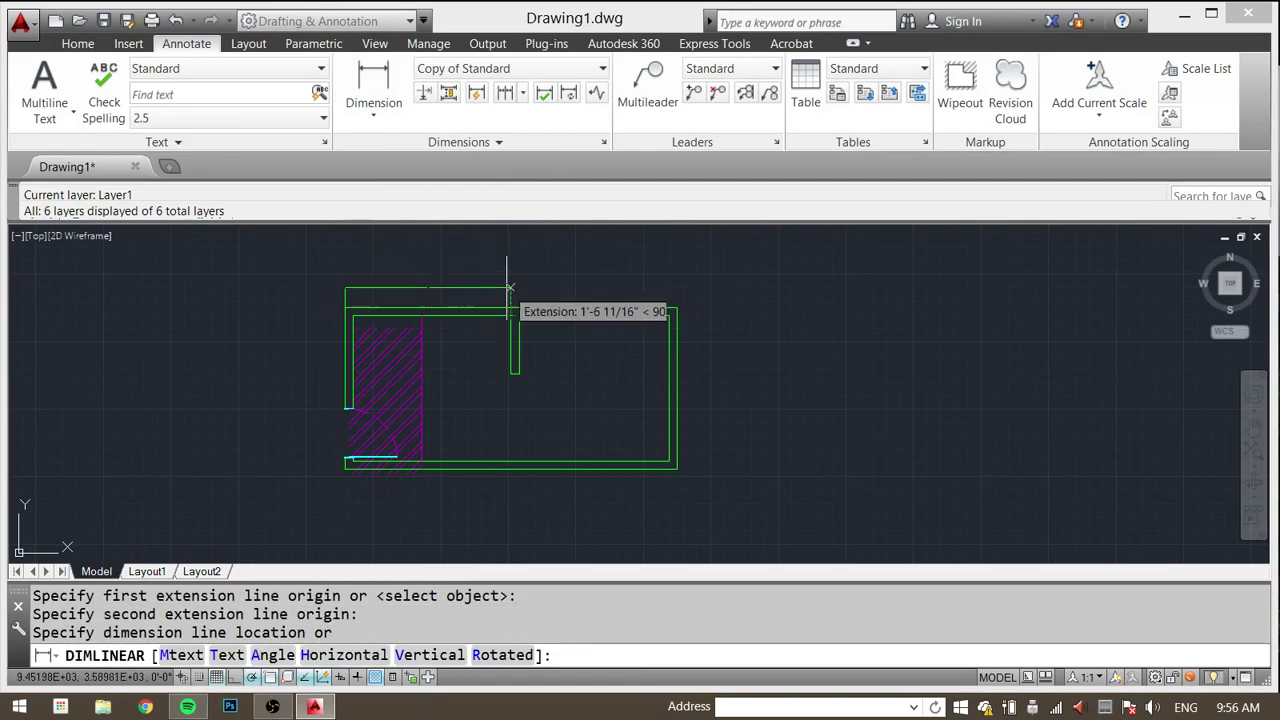
click(460, 280)
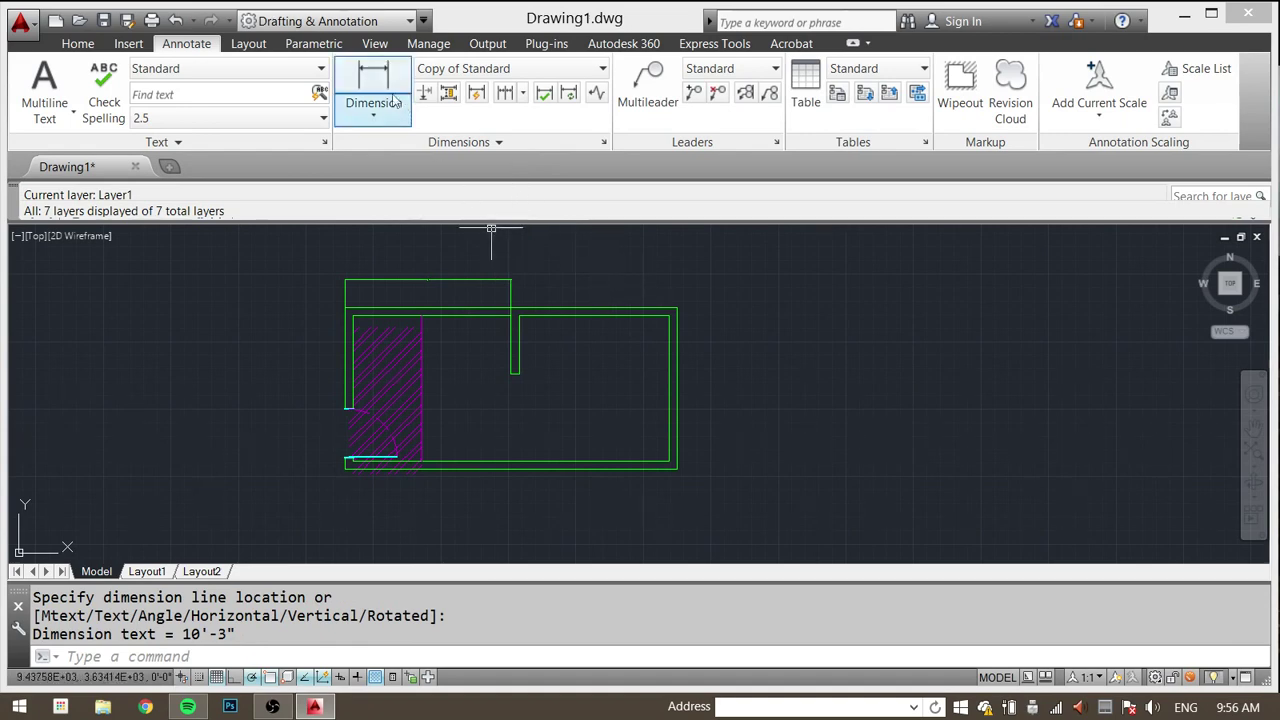
click(506, 101)
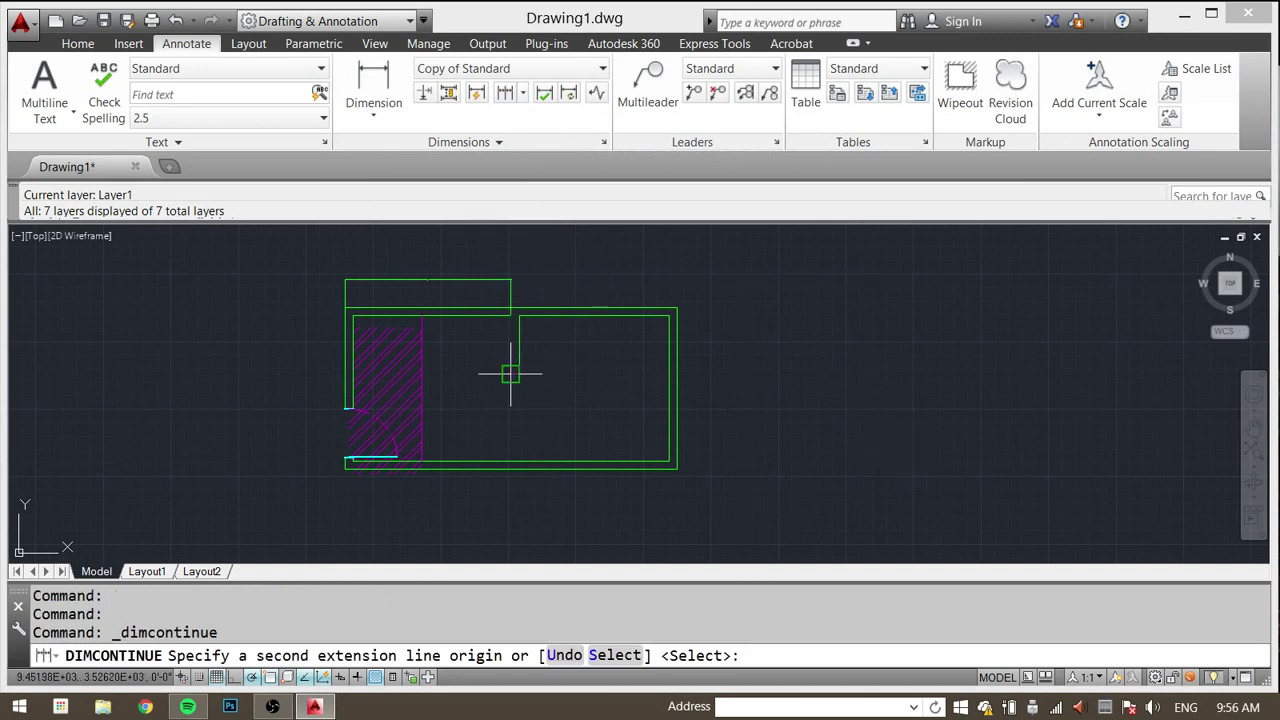
click(677, 307)
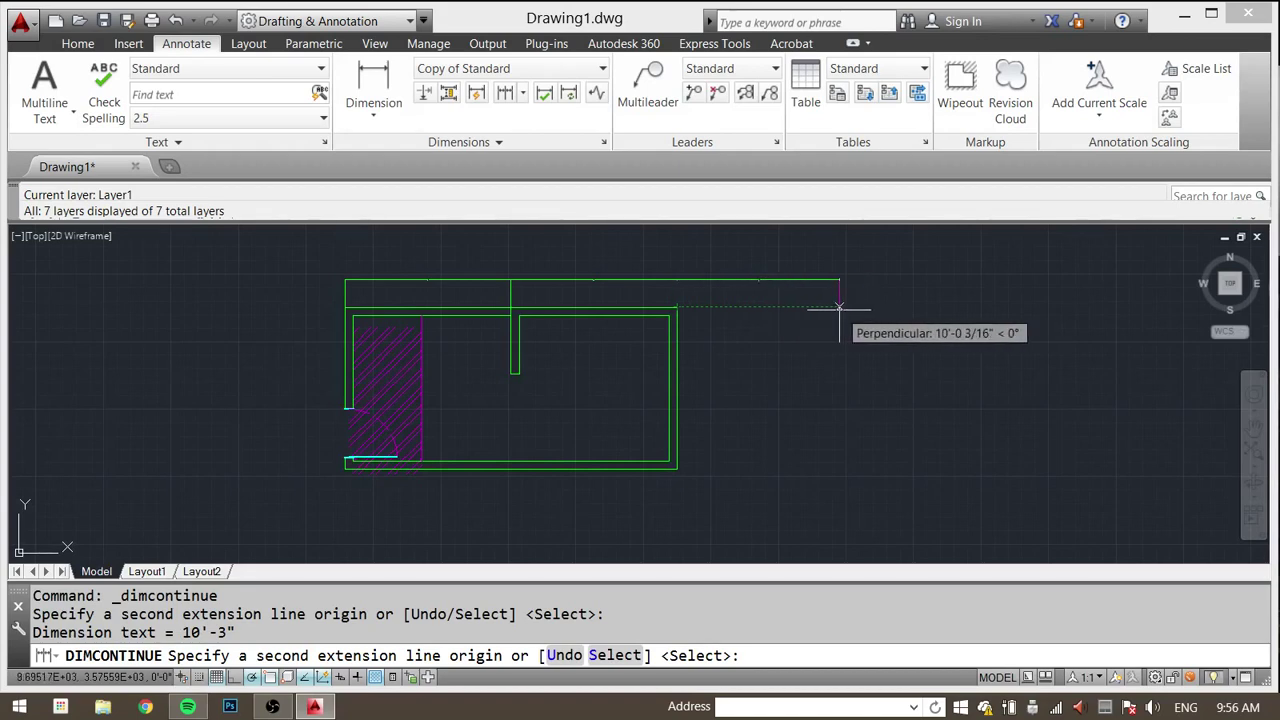
Step: Try to continue the dimension chain through four more points past the room's upper-right outer corner
click(820, 307)
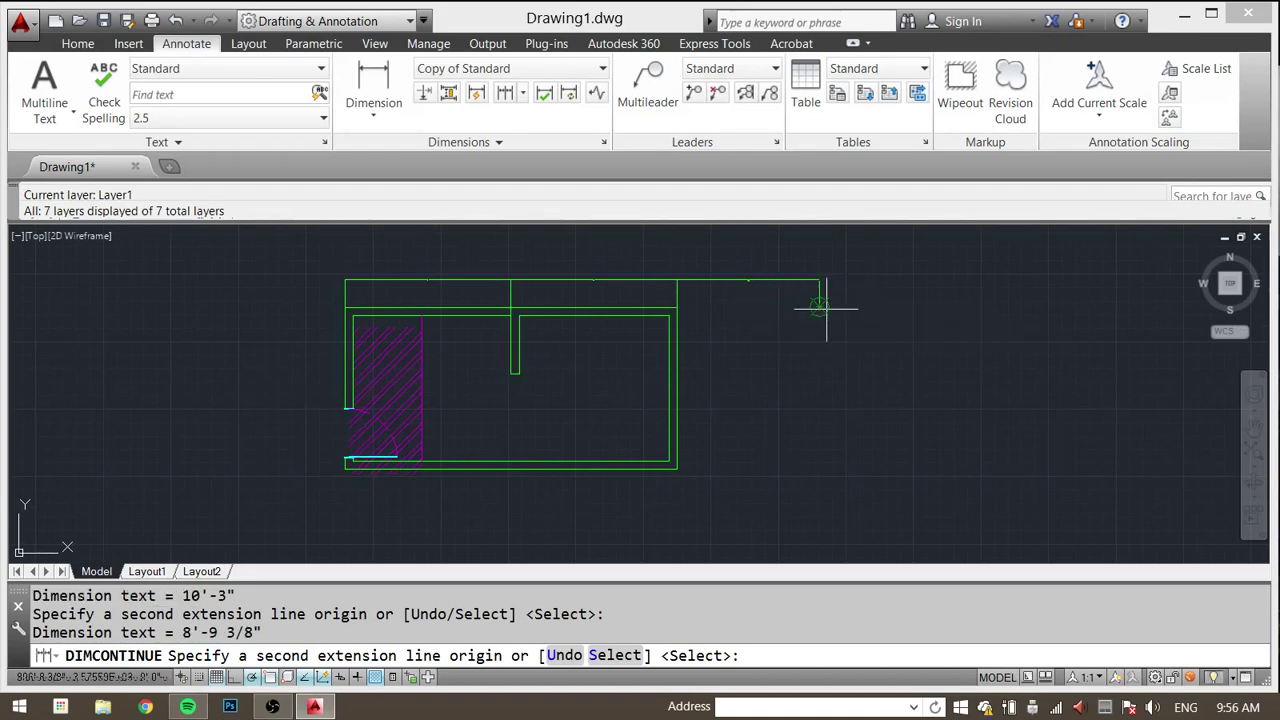
click(952, 307)
click(1044, 307)
click(1100, 307)
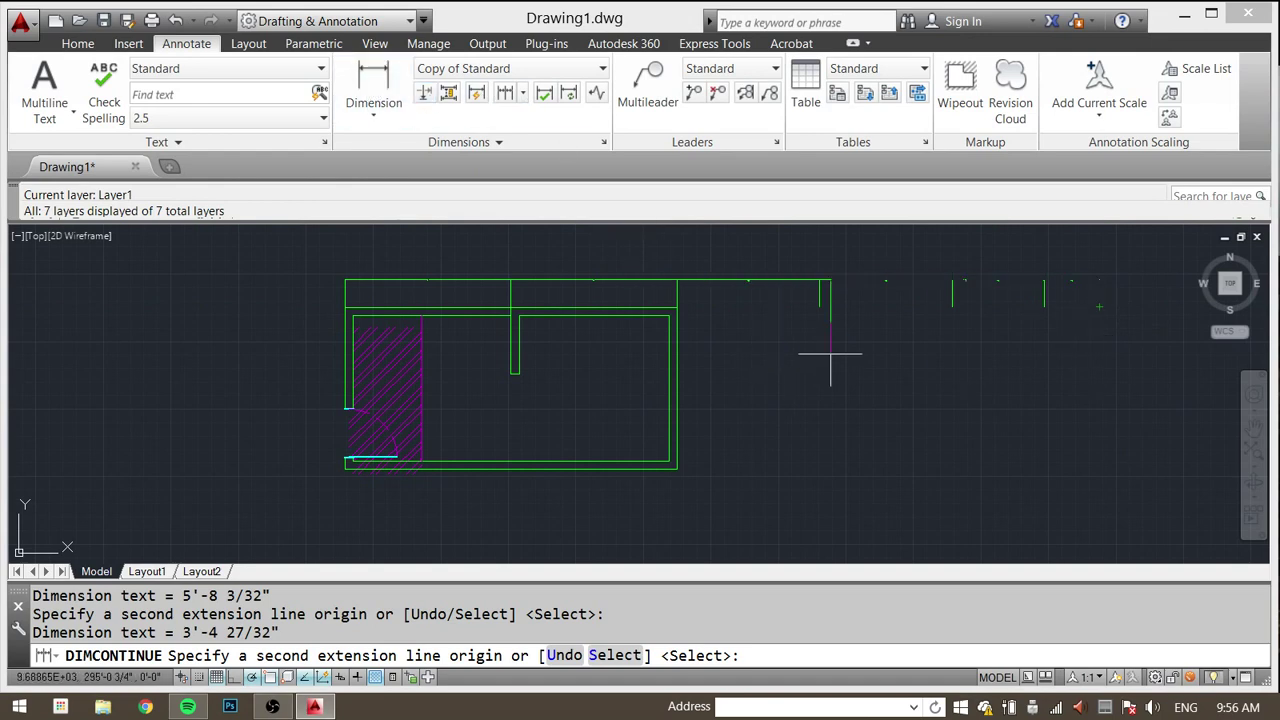
Step: Undo the surplus continued dimensions beyond the room's upper-right corner and end the command
key(ctrl+z)
key(ctrl+z)
key(ctrl+z)
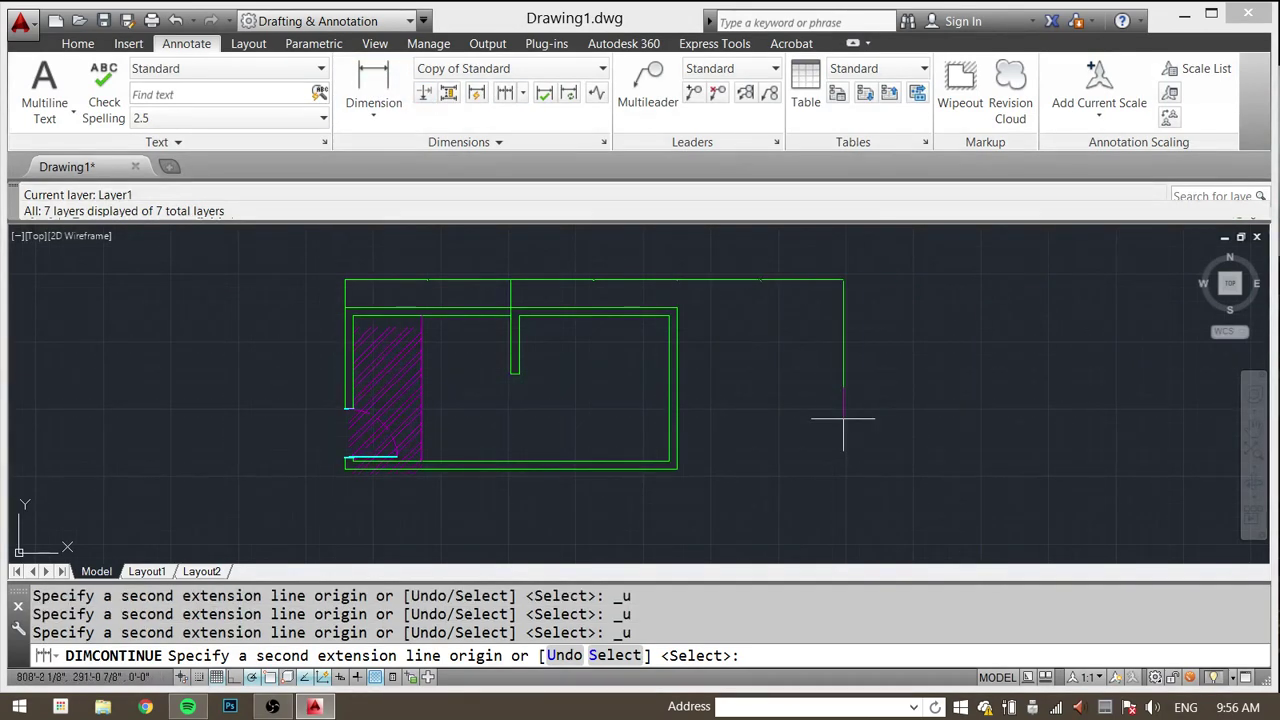
key(Escape)
key(Escape)
key(Escape)
key(Escape)
key(Escape)
key(Escape)
Step: Examine the ticks and text of the dimension chain above the partition up close
middle_drag(544, 306, 580, 325)
key(Escape)
scroll(526, 317, up, 10)
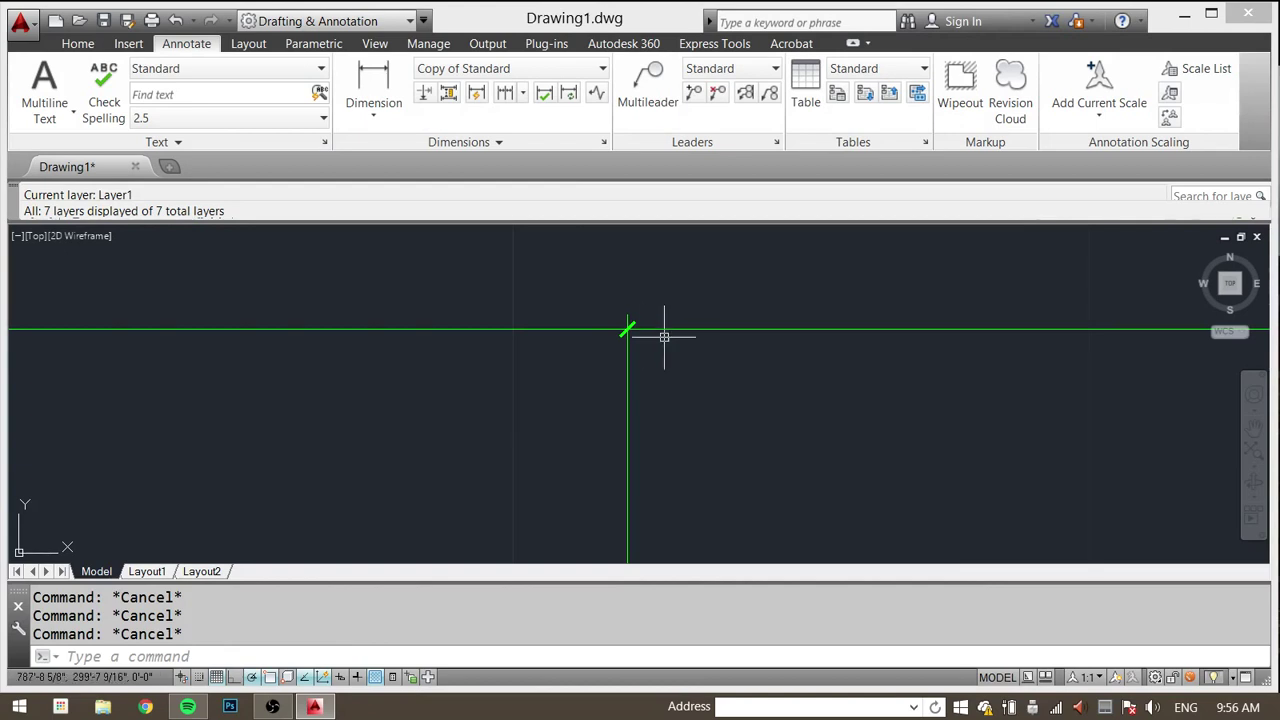
middle_drag(634, 331, 600, 323)
scroll(600, 323, down, 6)
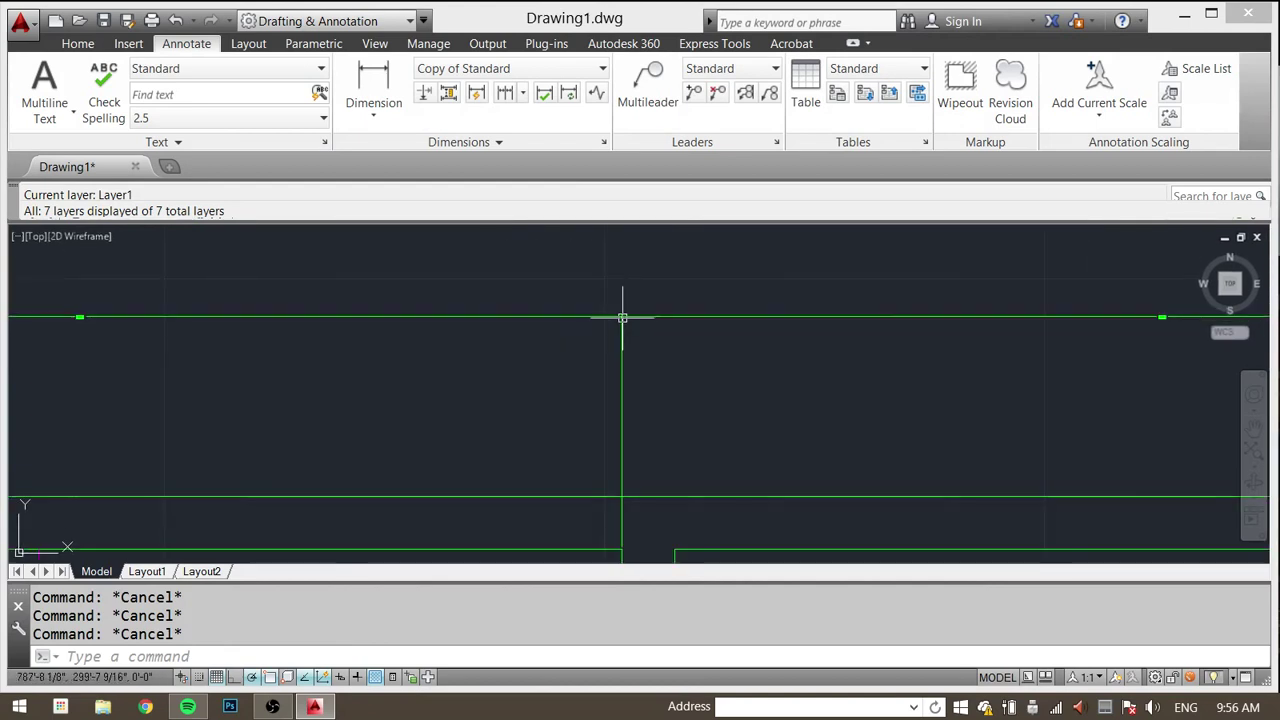
Step: Switch from model space to Layout1 and activate the upper viewport containing the room plan
click(147, 571)
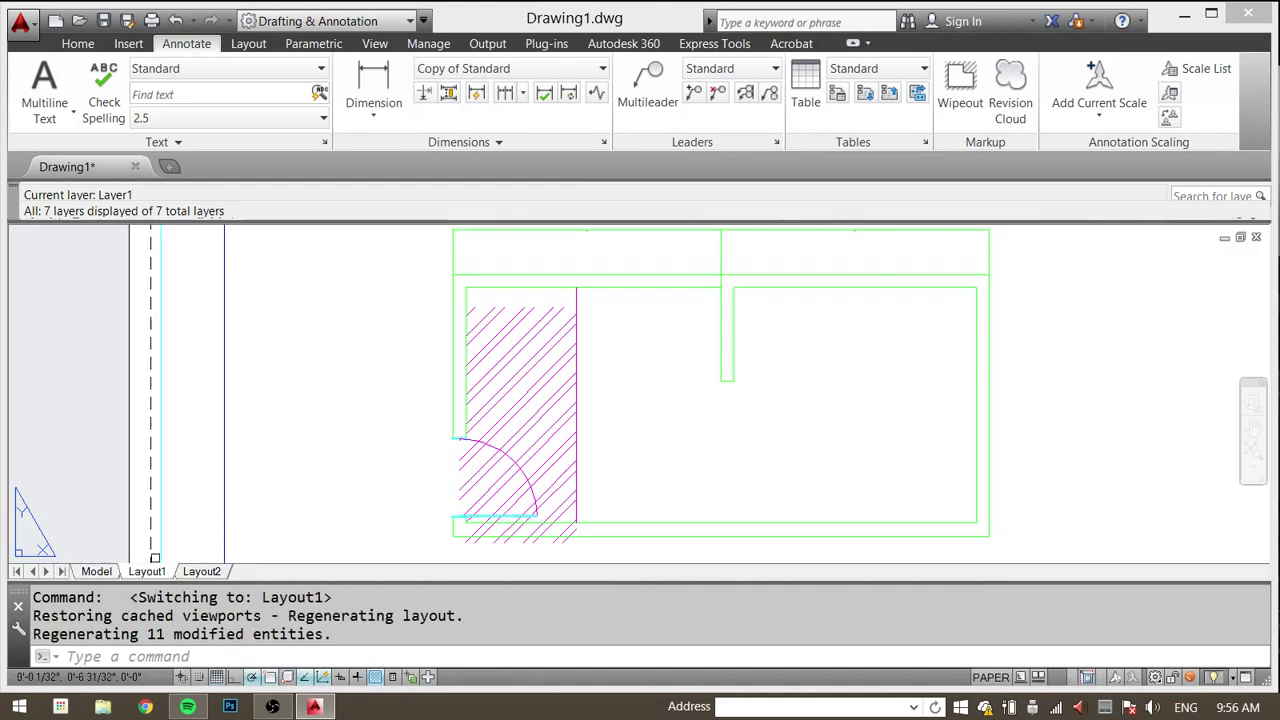
middle_drag(594, 343, 553, 314)
scroll(553, 314, down, 8)
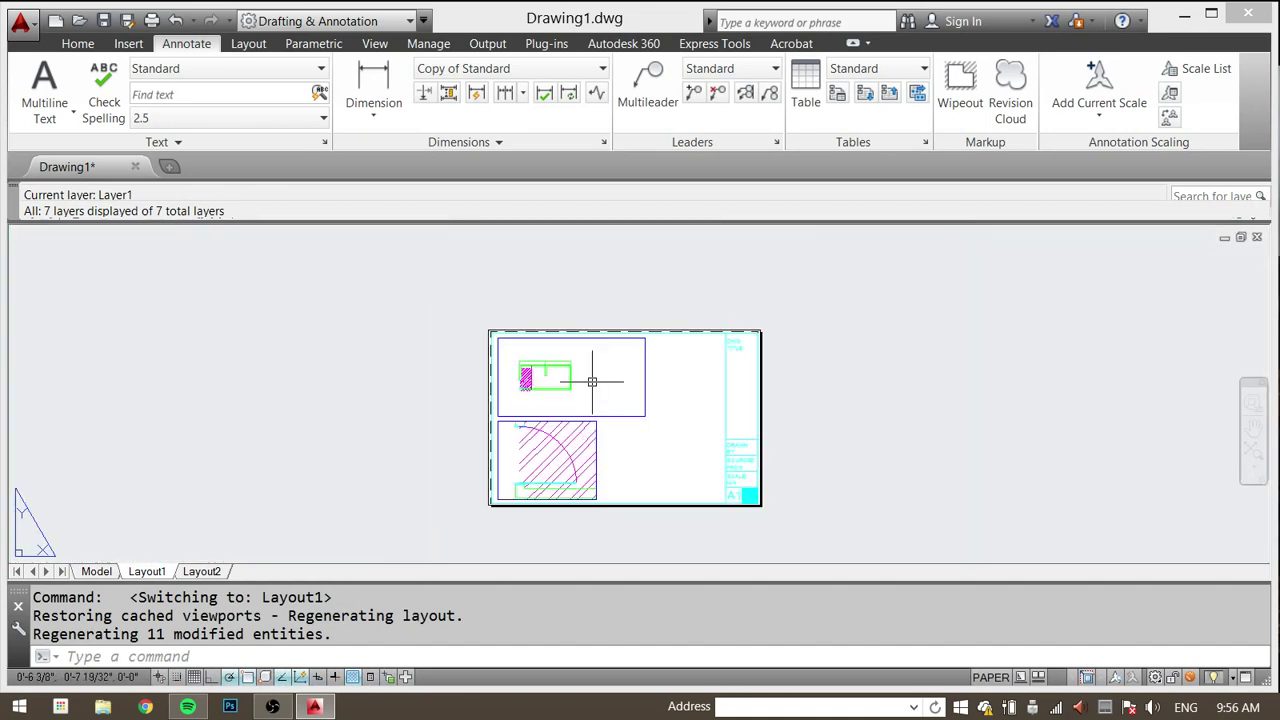
click(636, 398)
key(Escape)
key(Escape)
key(Escape)
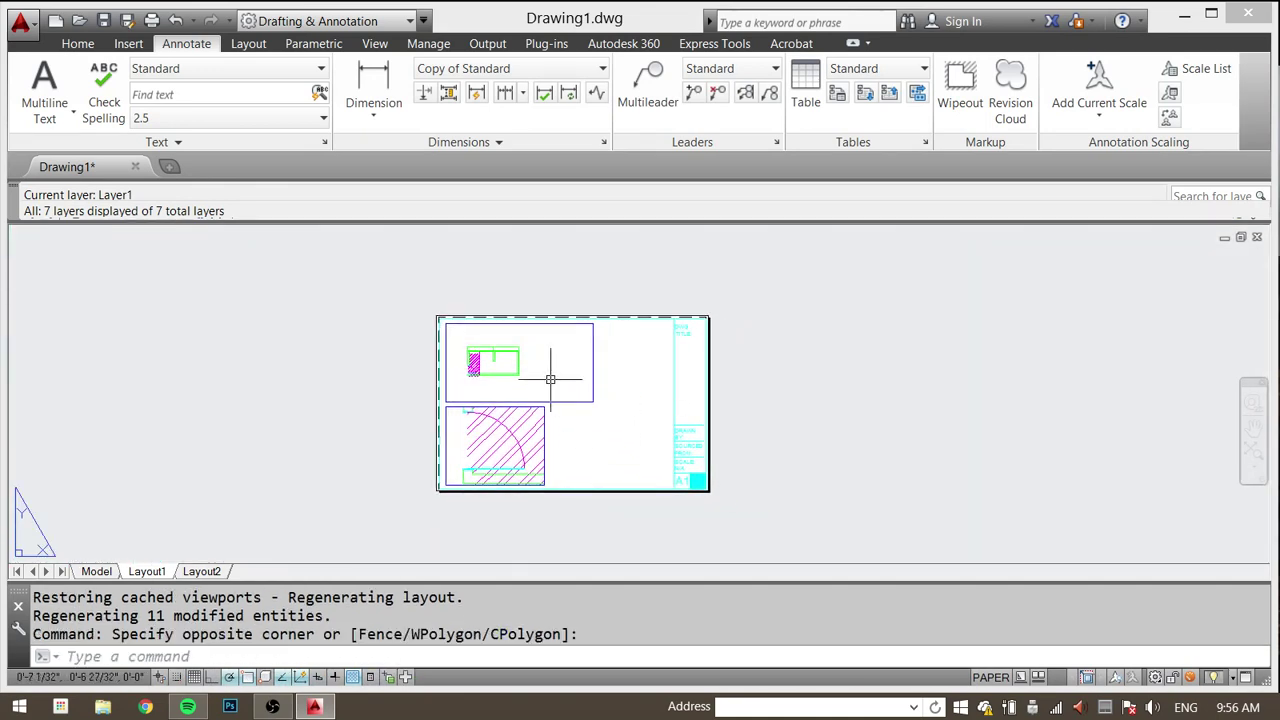
scroll(603, 382, up, 5)
double_click(603, 382)
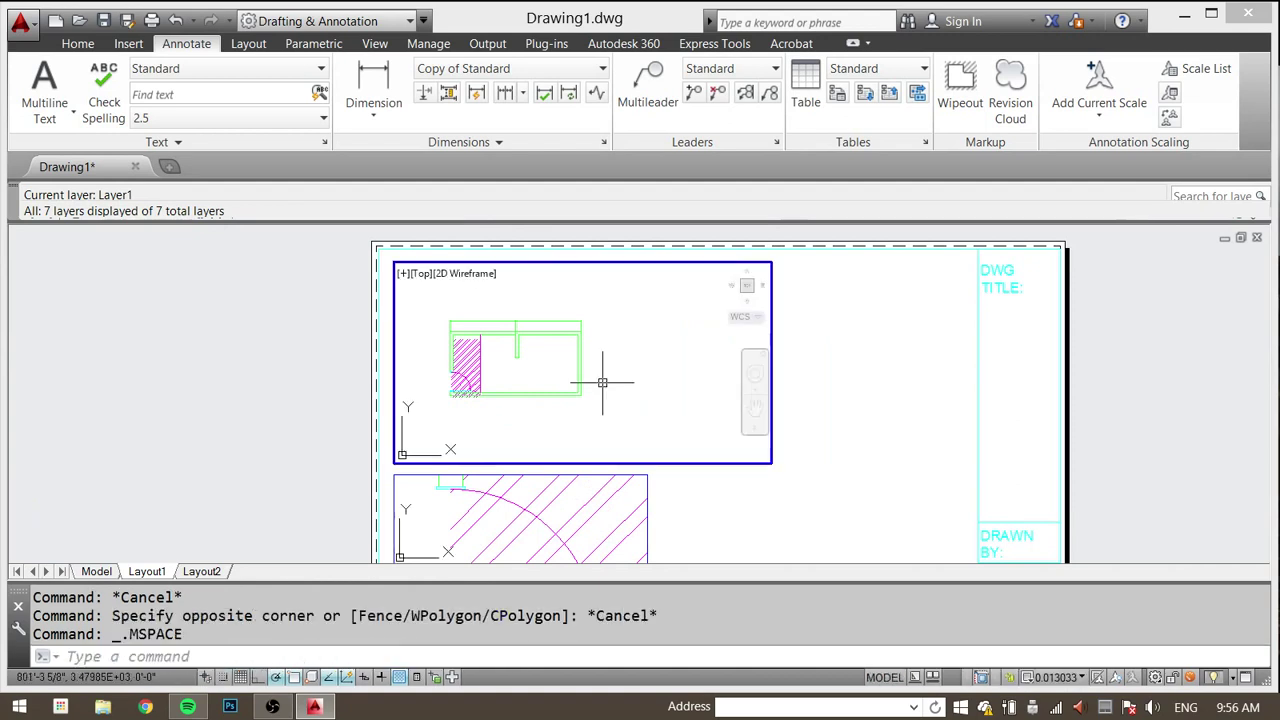
Step: Enlarge the room plan inside the upper viewport and return to paper space
scroll(590, 370, up, 3)
mouse_move(571, 363)
middle_down()
mouse_move(568, 375)
mouse_move(557, 360)
middle_up()
scroll(560, 369, up, 3)
scroll(560, 371, down, 3)
key(Escape)
key(Escape)
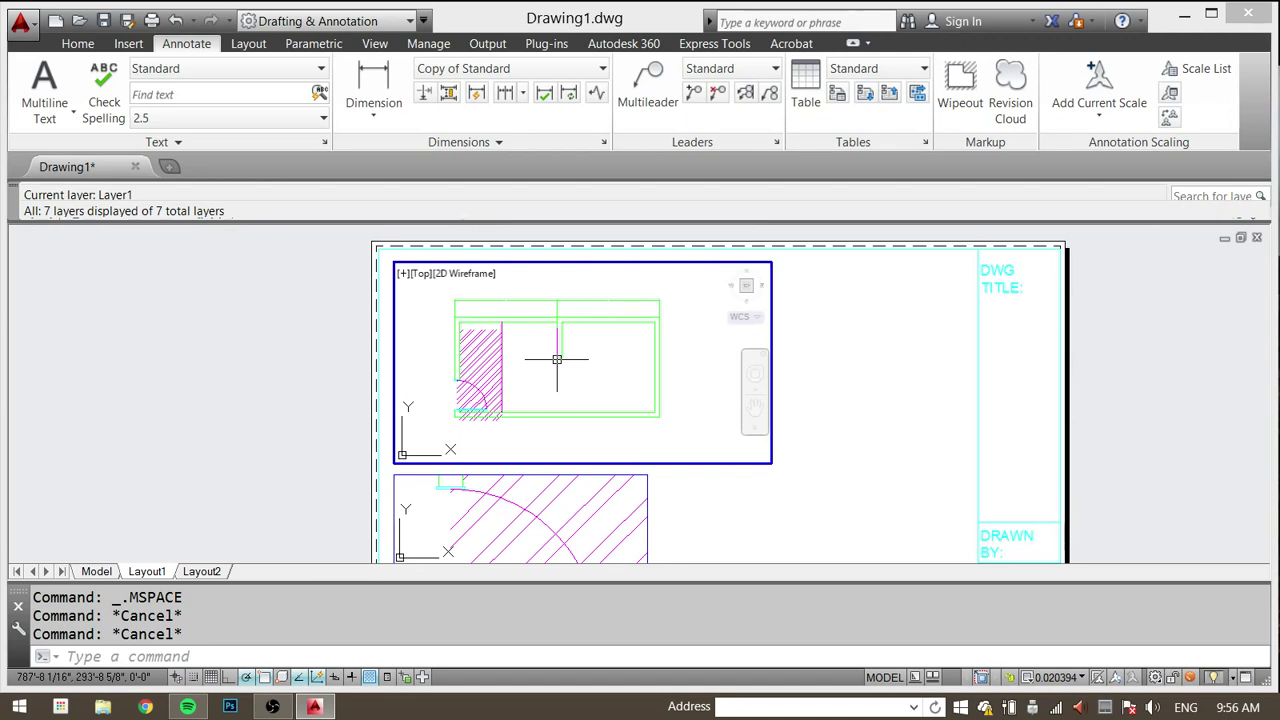
double_click(843, 371)
key(Escape)
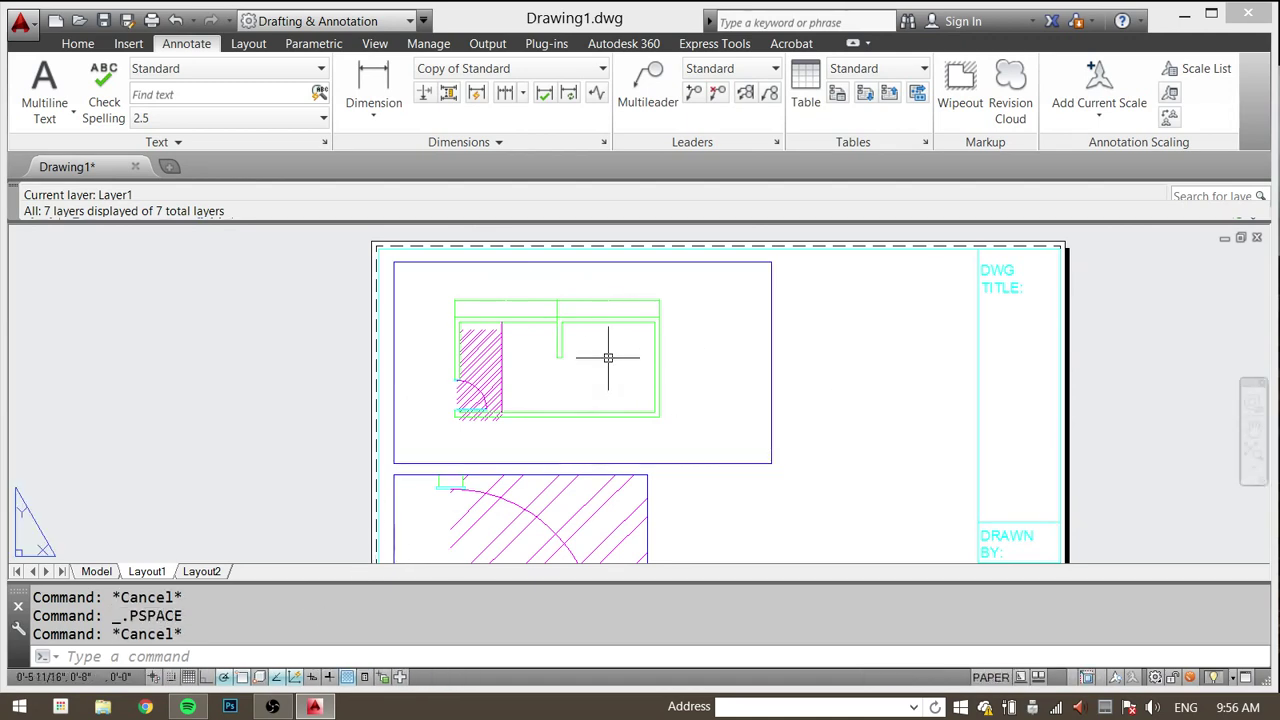
scroll(514, 371, up, 3)
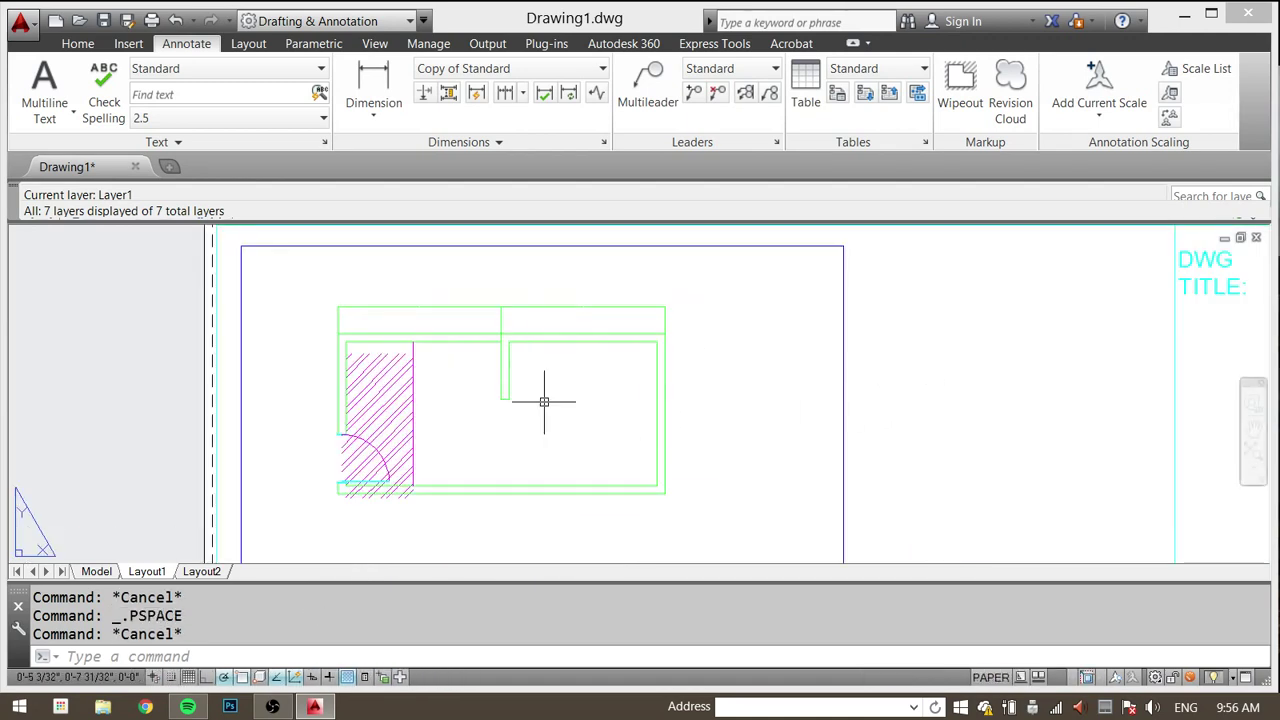
Step: Select both dimensions above the room through the upper viewport, open their properties and dock the Properties palette
double_click(544, 401)
click(556, 292)
click(434, 313)
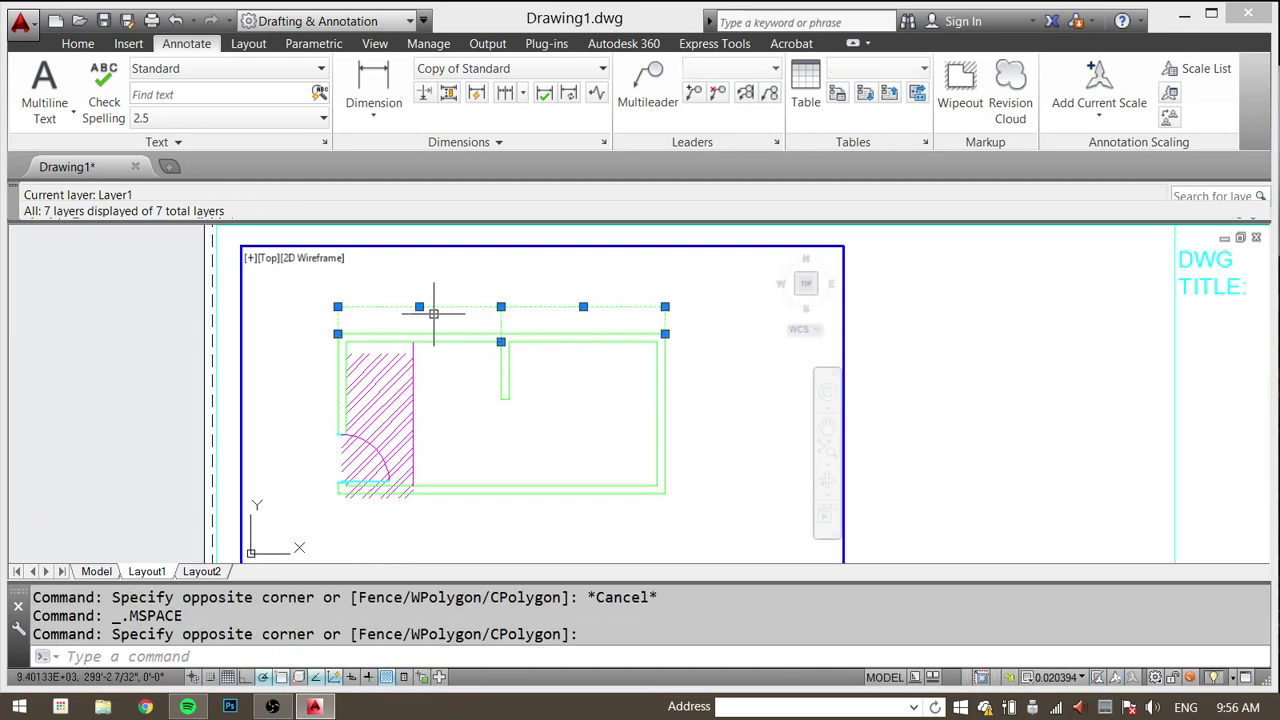
text(PROPERTIES)
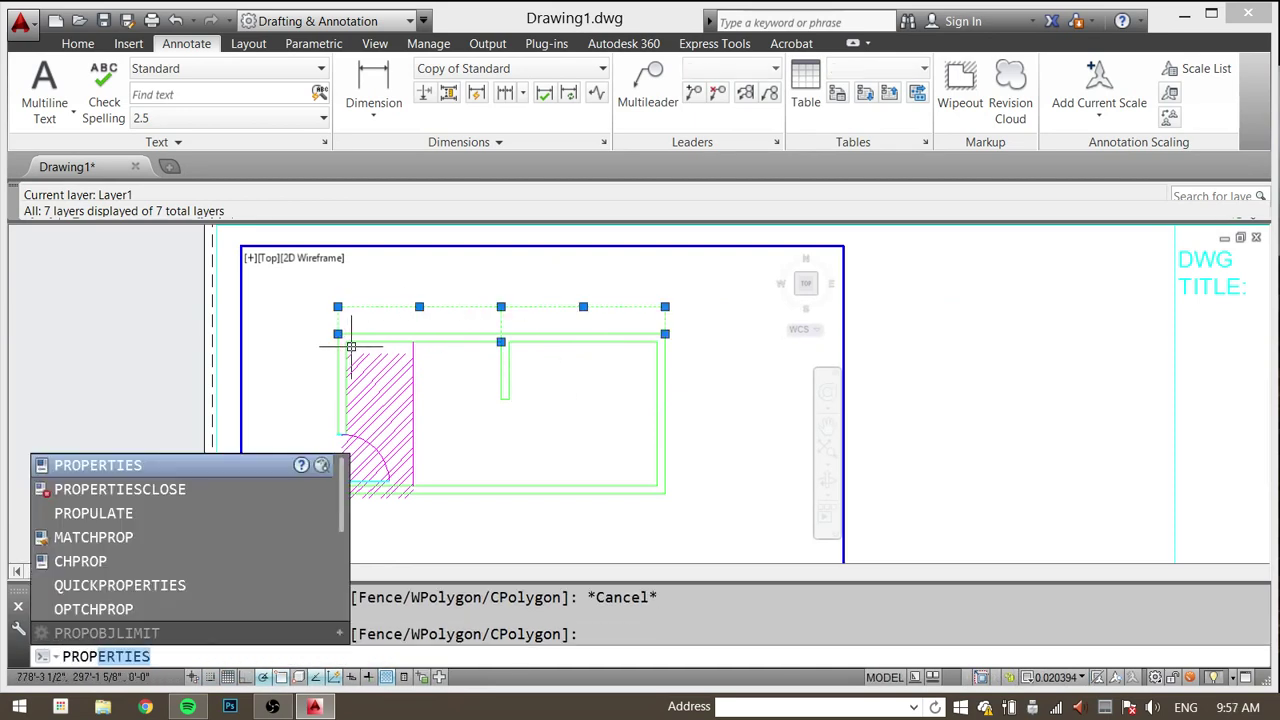
key(Return)
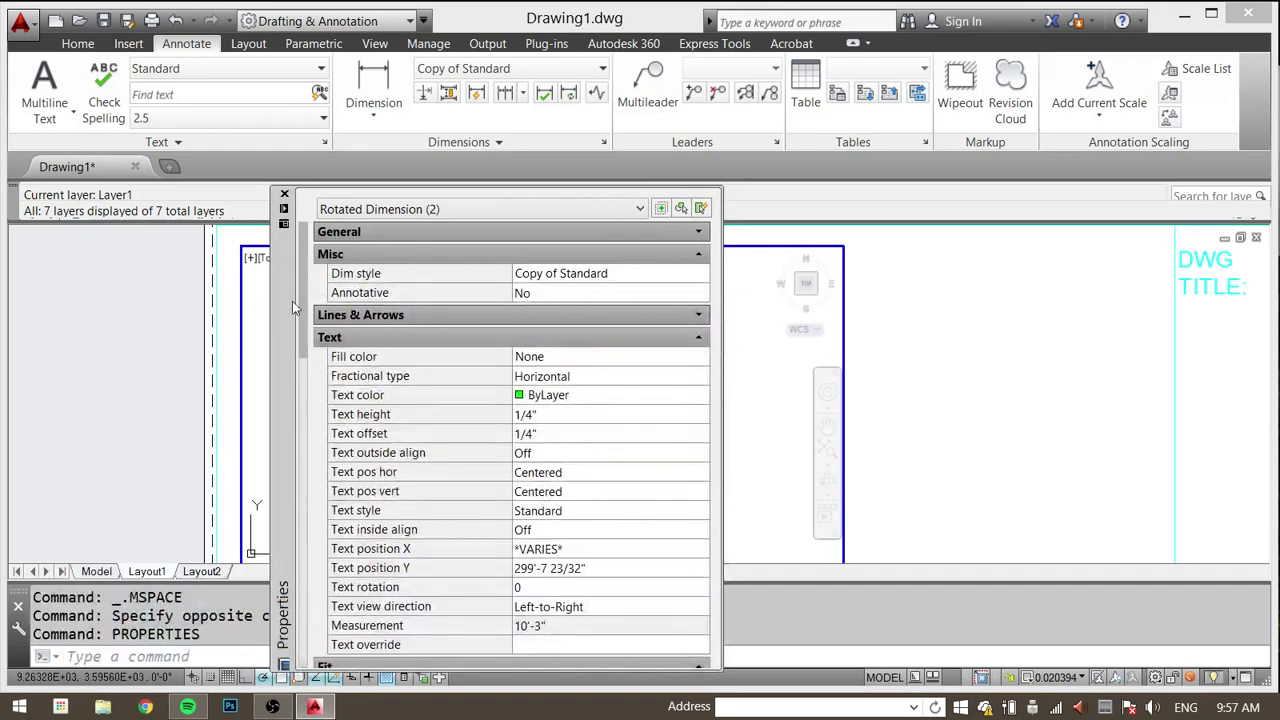
drag(292, 301, 28, 270)
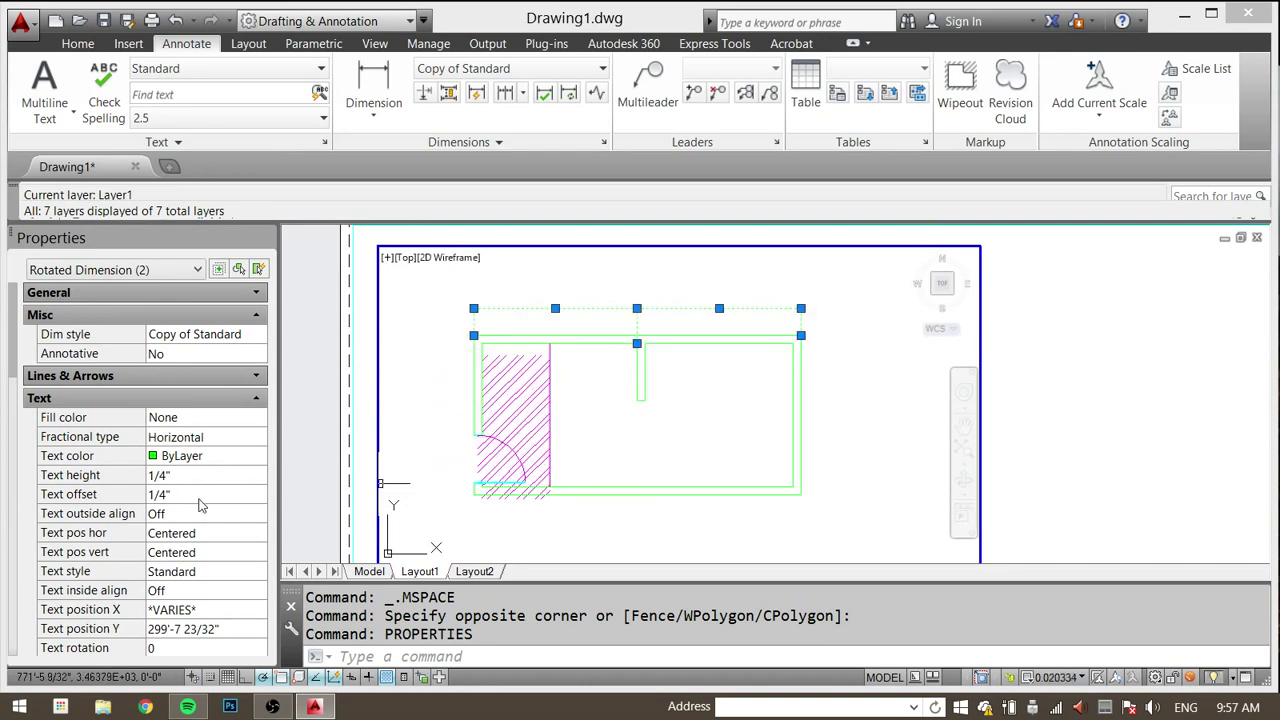
Step: Review the fit, primary-unit and alternate-unit properties of the two selected dimensions
click(266, 397)
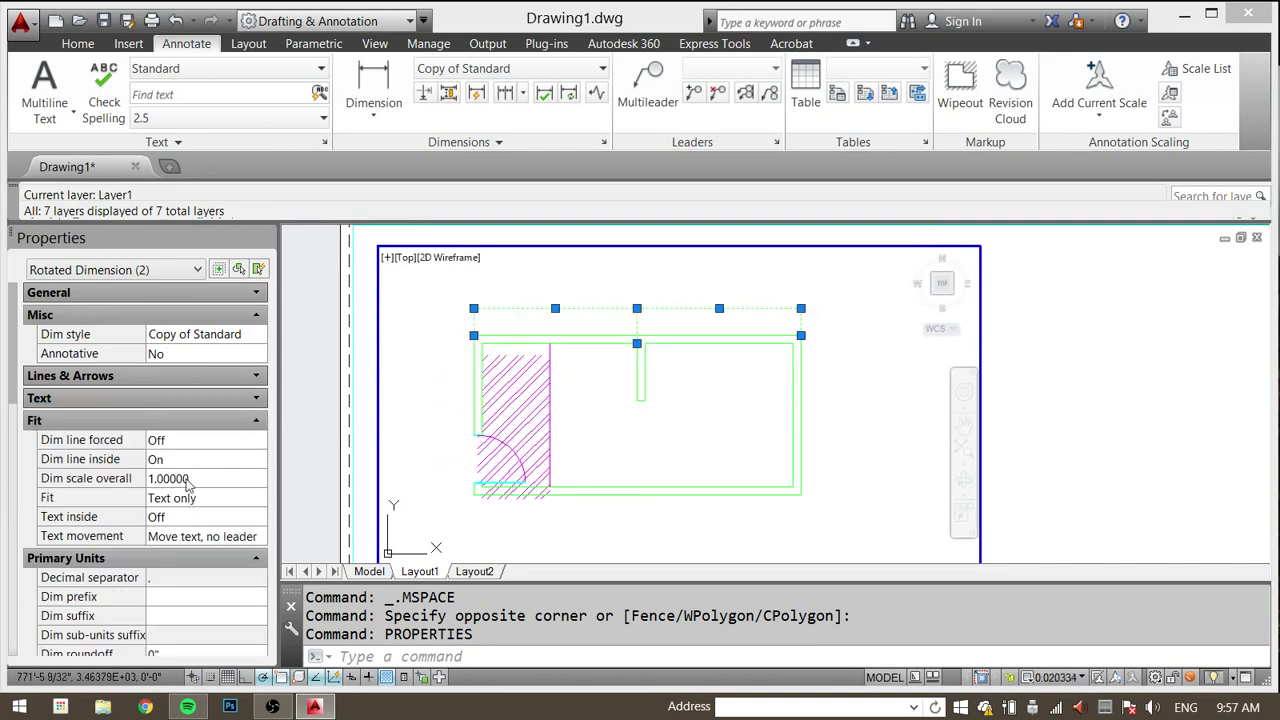
click(258, 421)
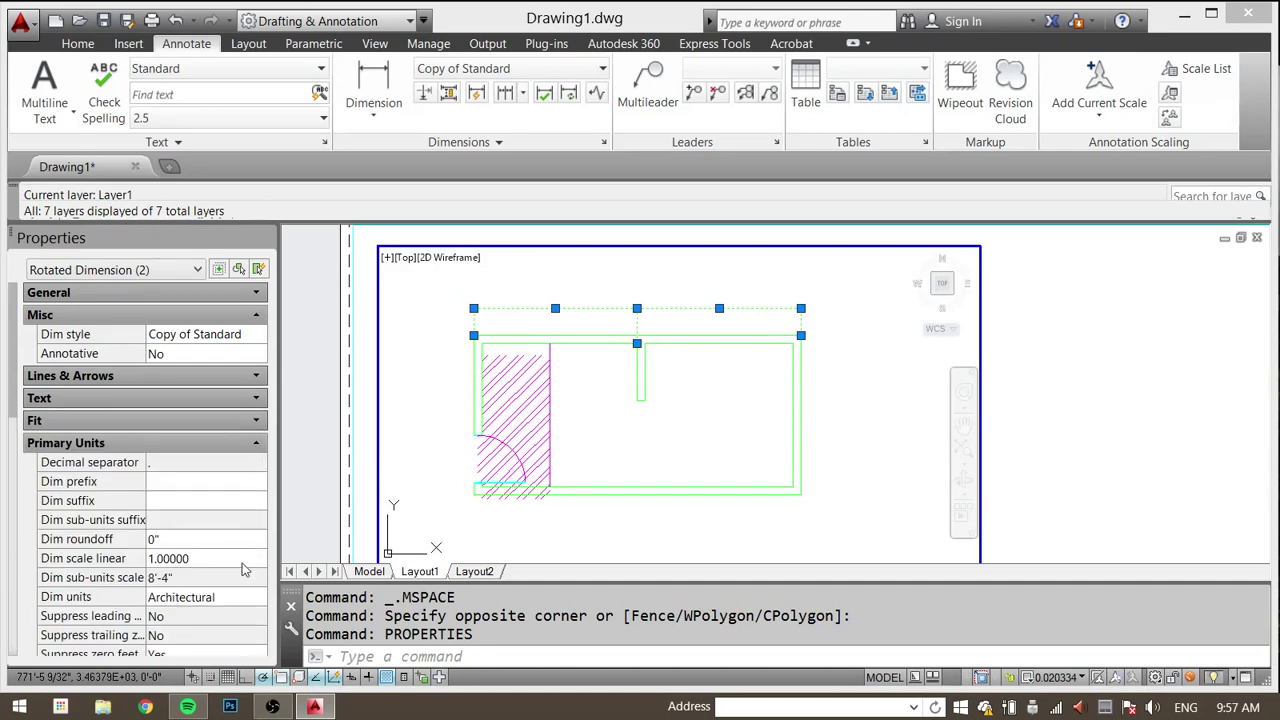
click(256, 315)
scroll(229, 520, down, 4)
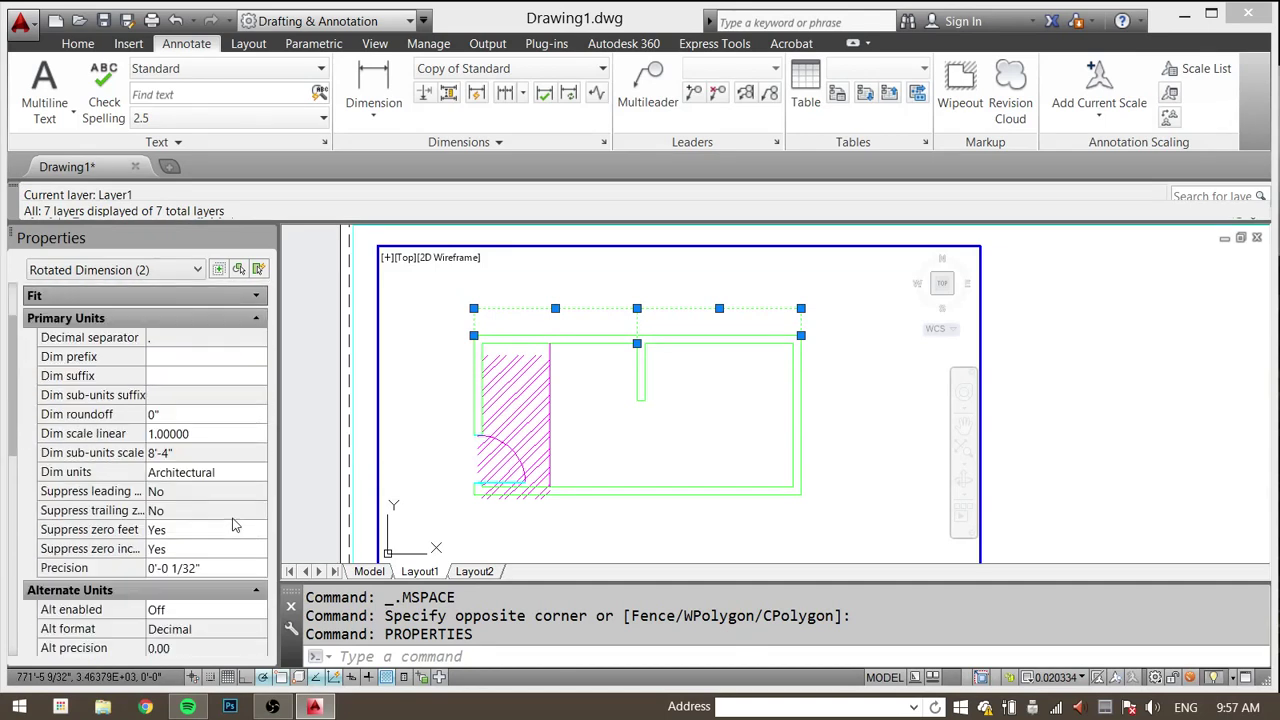
scroll(218, 549, down, 3)
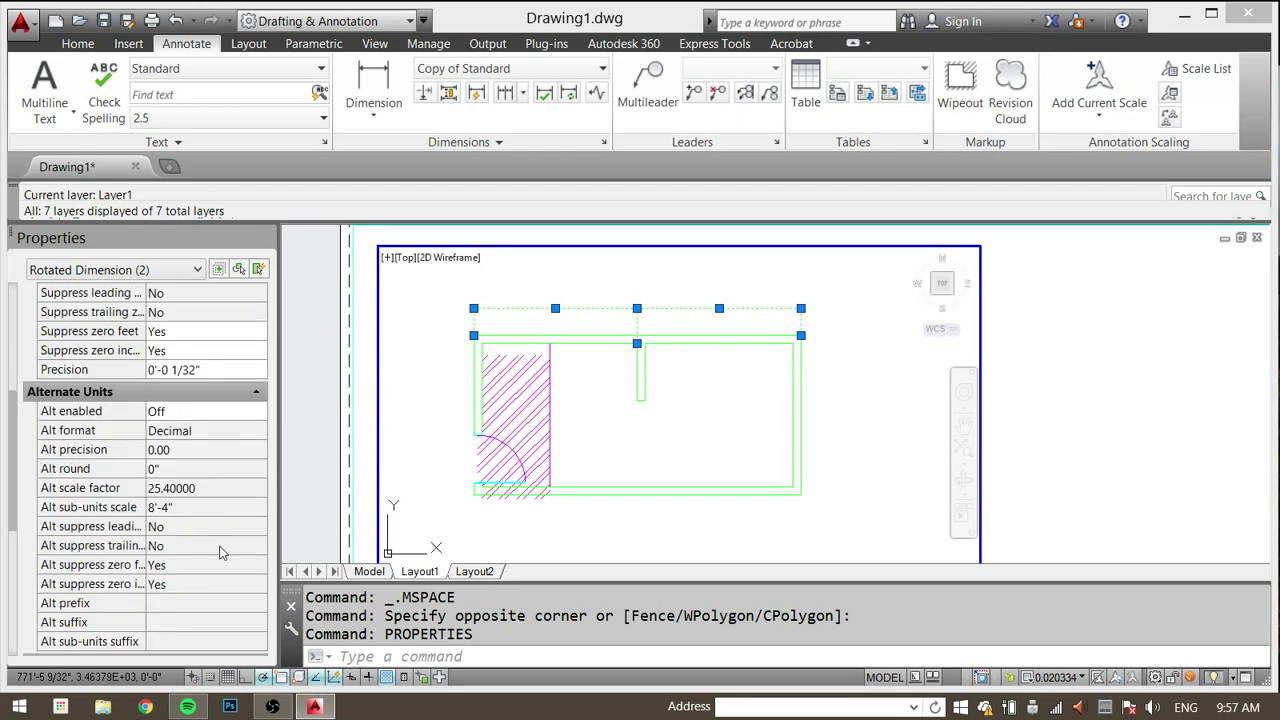
scroll(220, 543, up, 5)
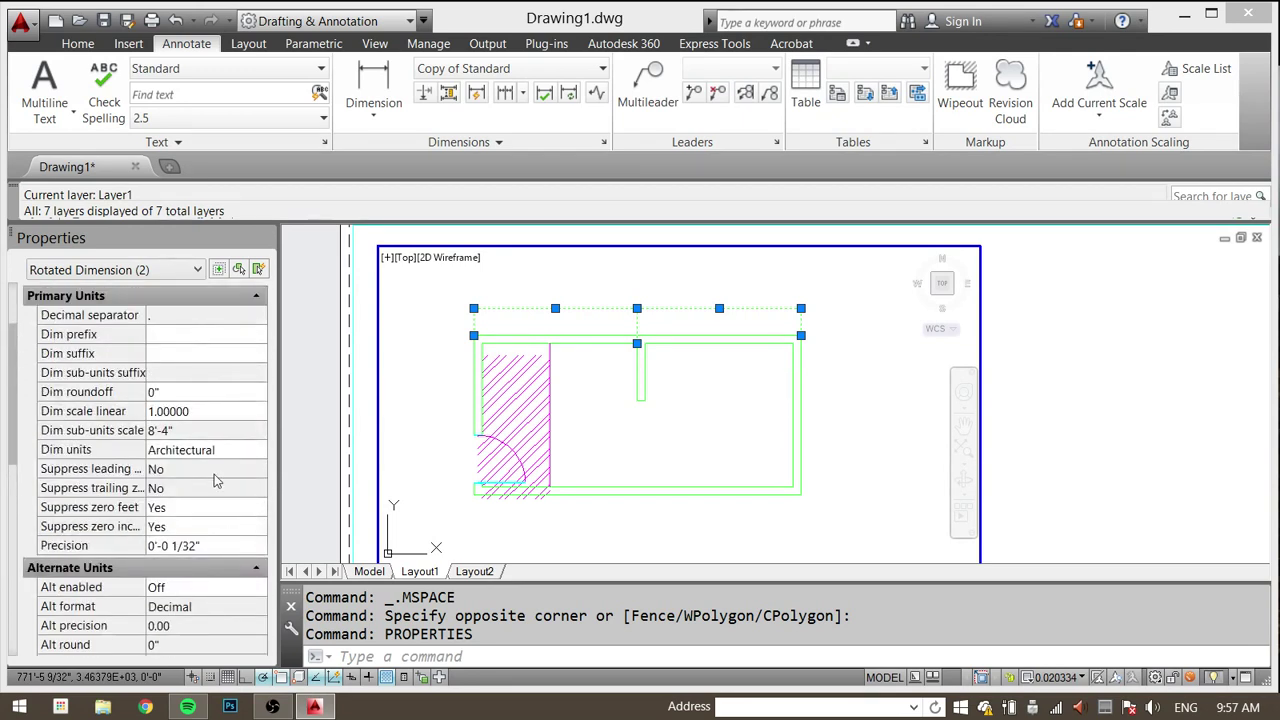
scroll(214, 474, up, 3)
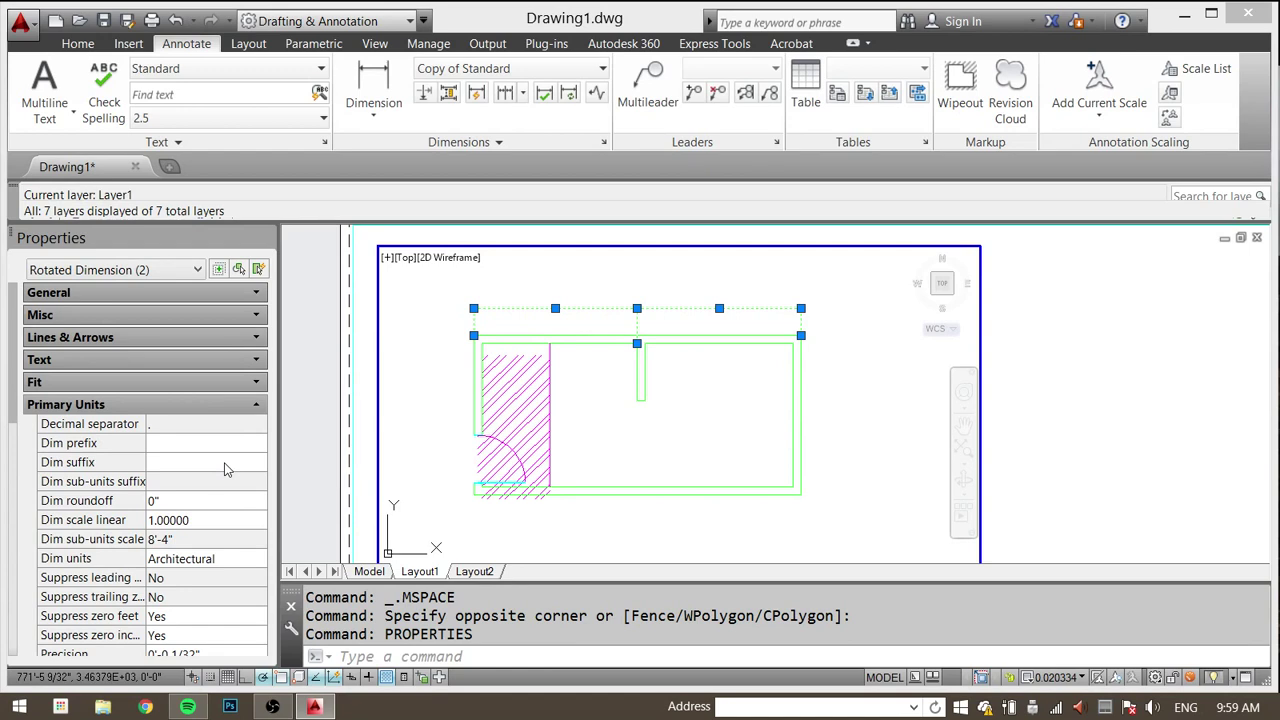
Step: Leave the viewport, clear the selection and switch to model space at the dimensions above the room
double_click(1064, 323)
scroll(1017, 366, down, 5)
key(Escape)
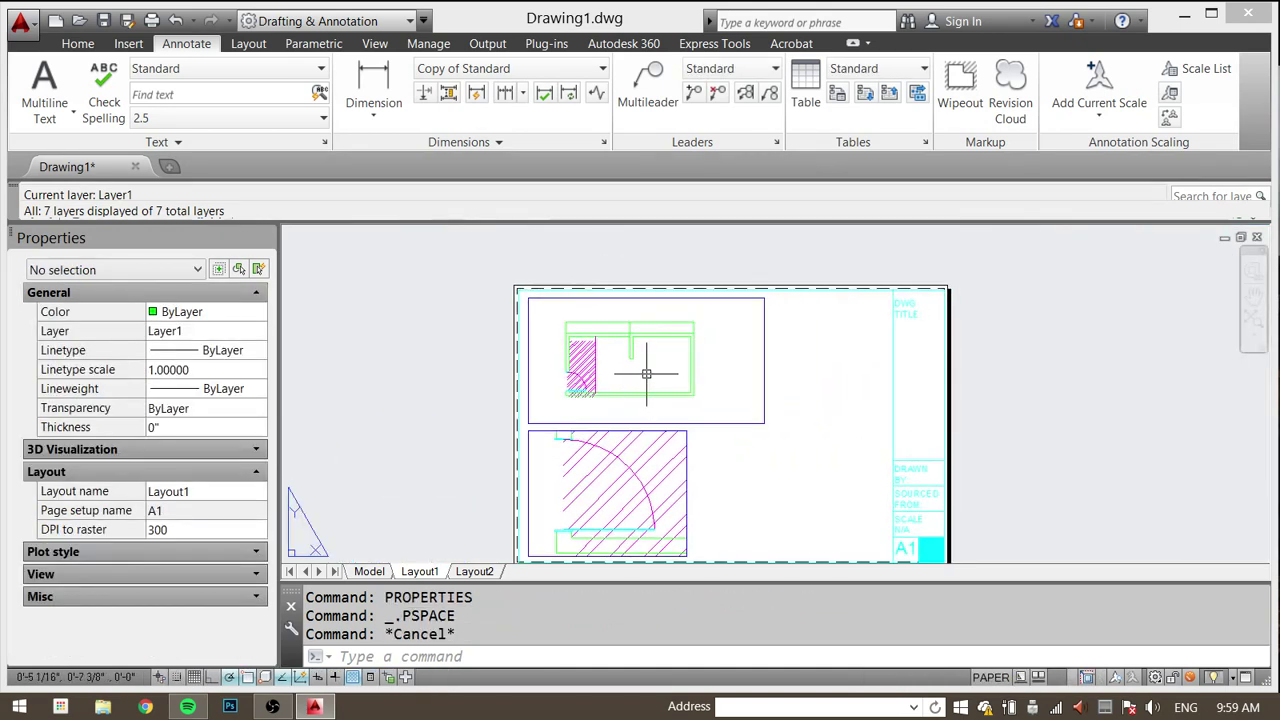
key(Escape)
key(Escape)
key(ctrl+Page_Up)
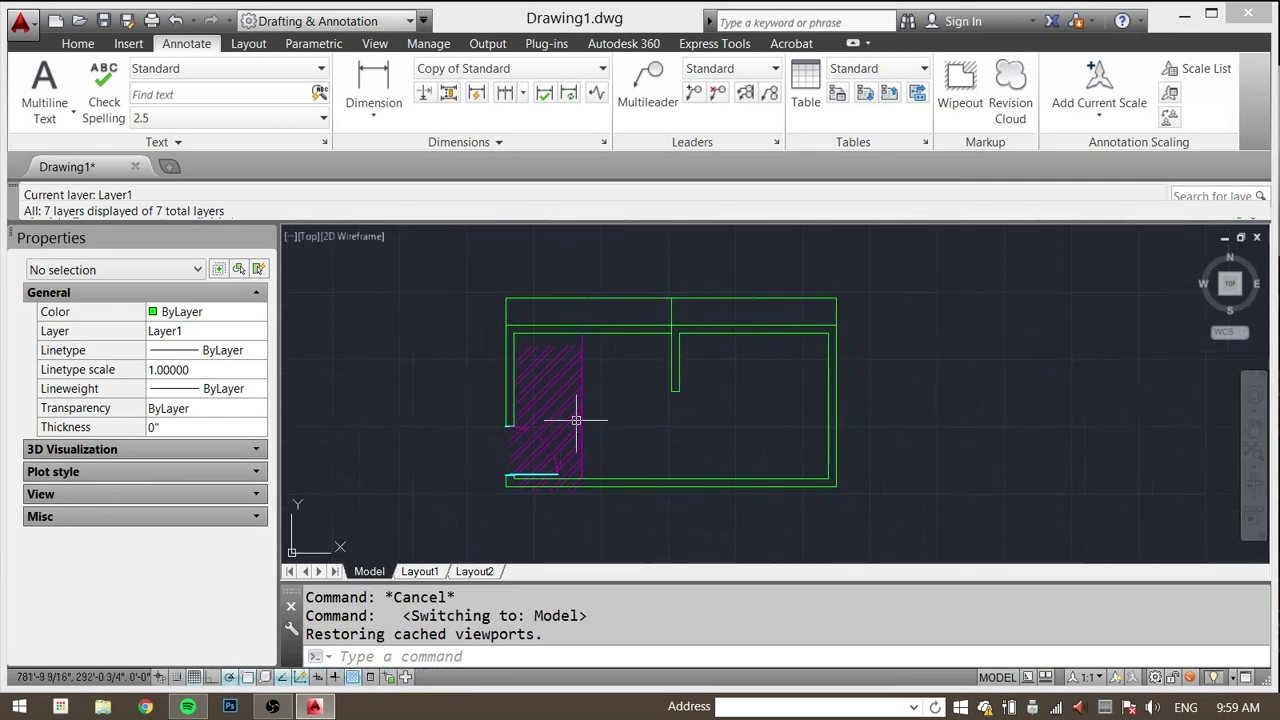
scroll(694, 283, up, 5)
key(Escape)
key(Escape)
key(Escape)
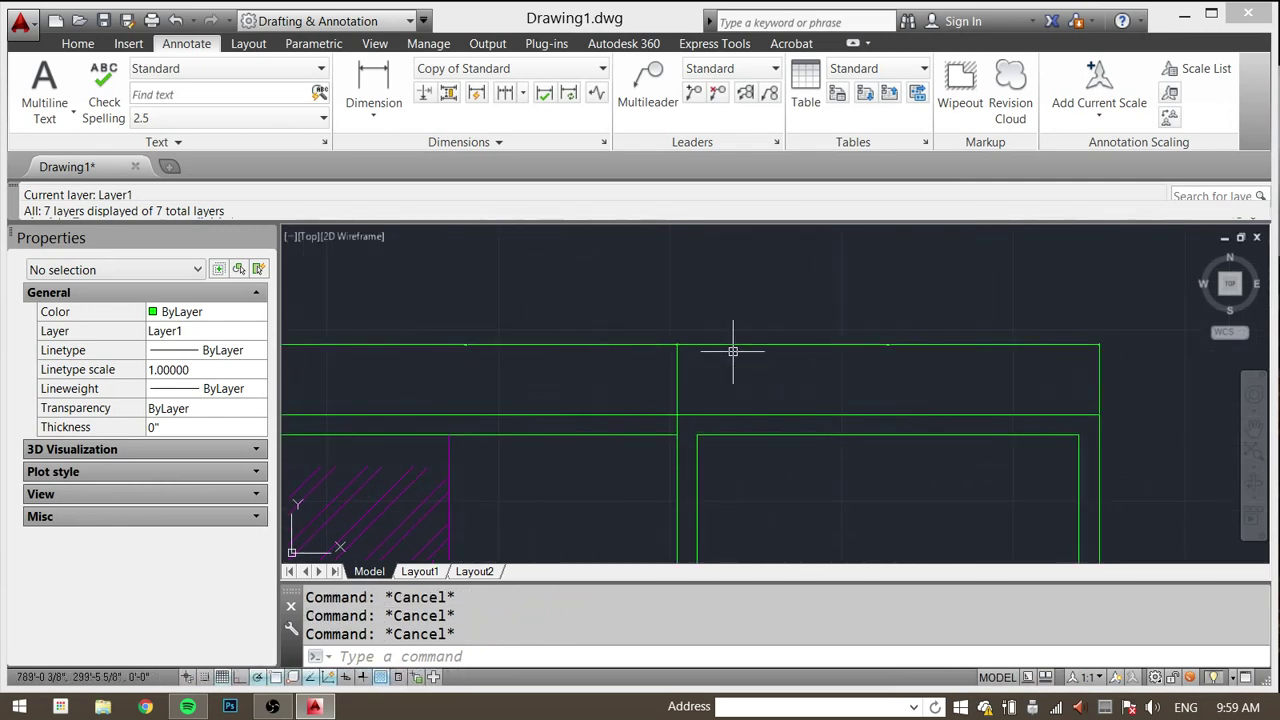
Step: Start a new annotative dimension style based on Copy of Standard, for use with all dimensions
text(DIMSTYLE)
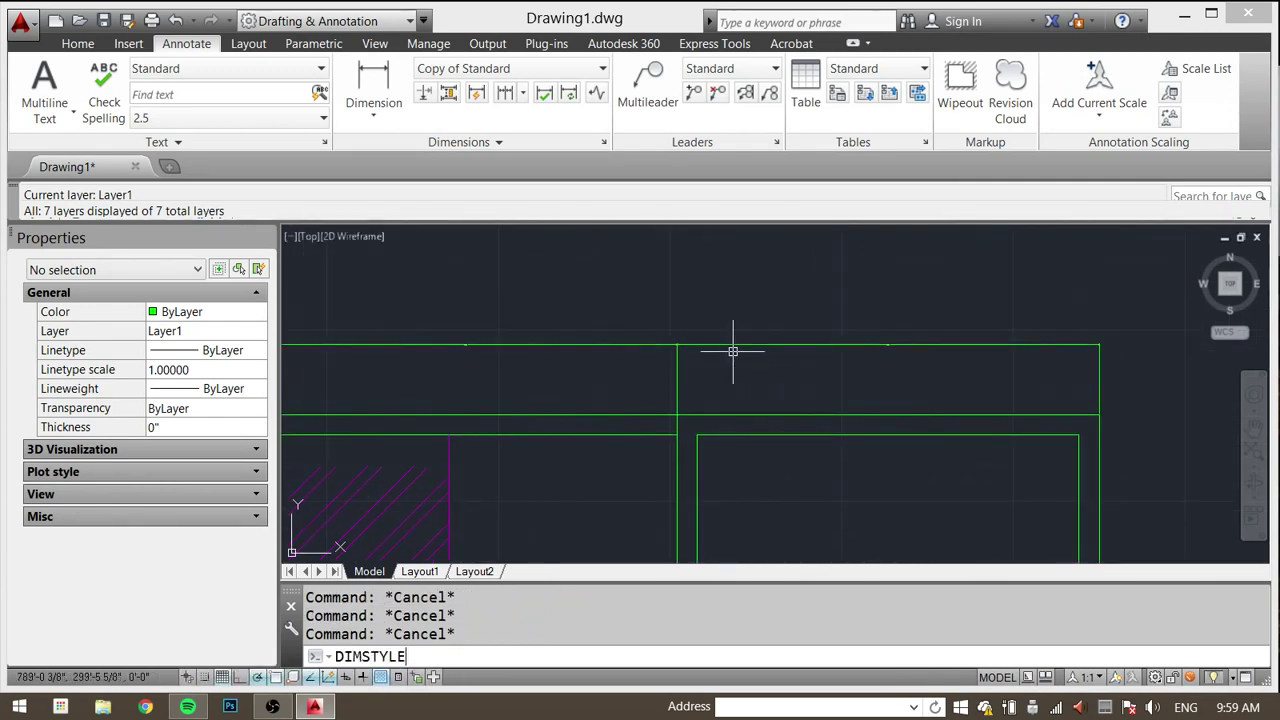
key(Return)
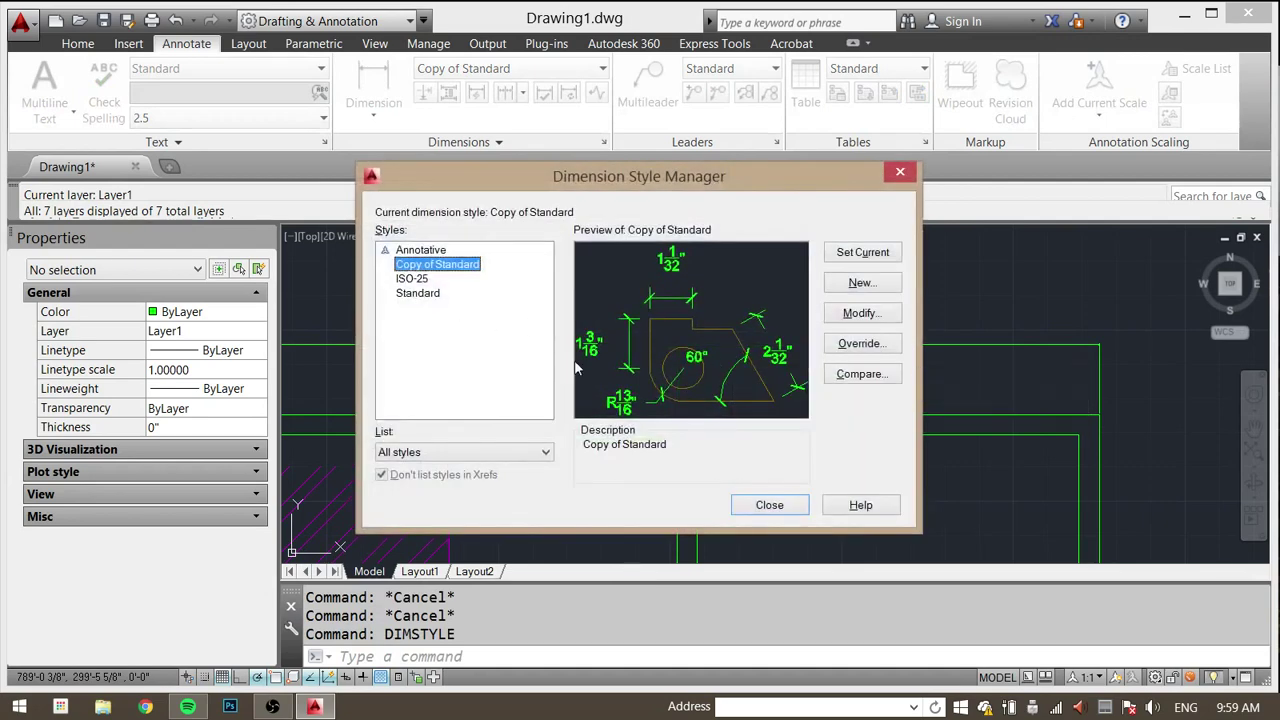
click(872, 287)
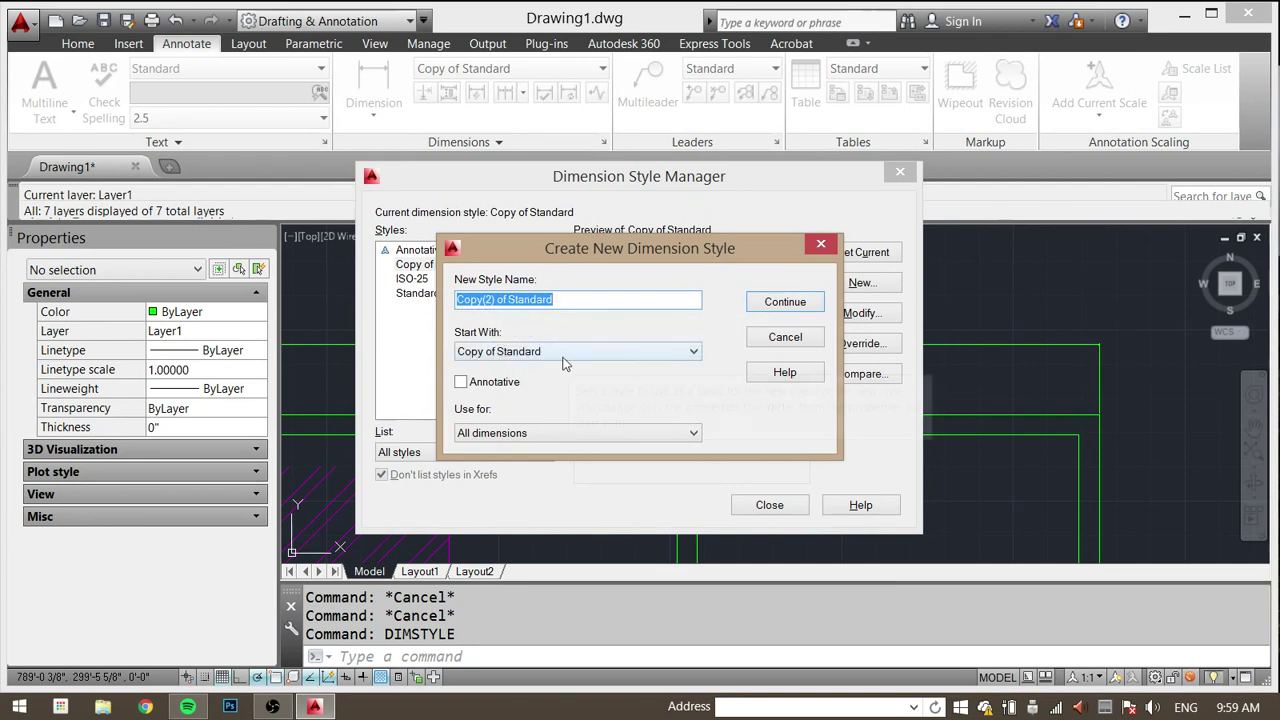
click(461, 382)
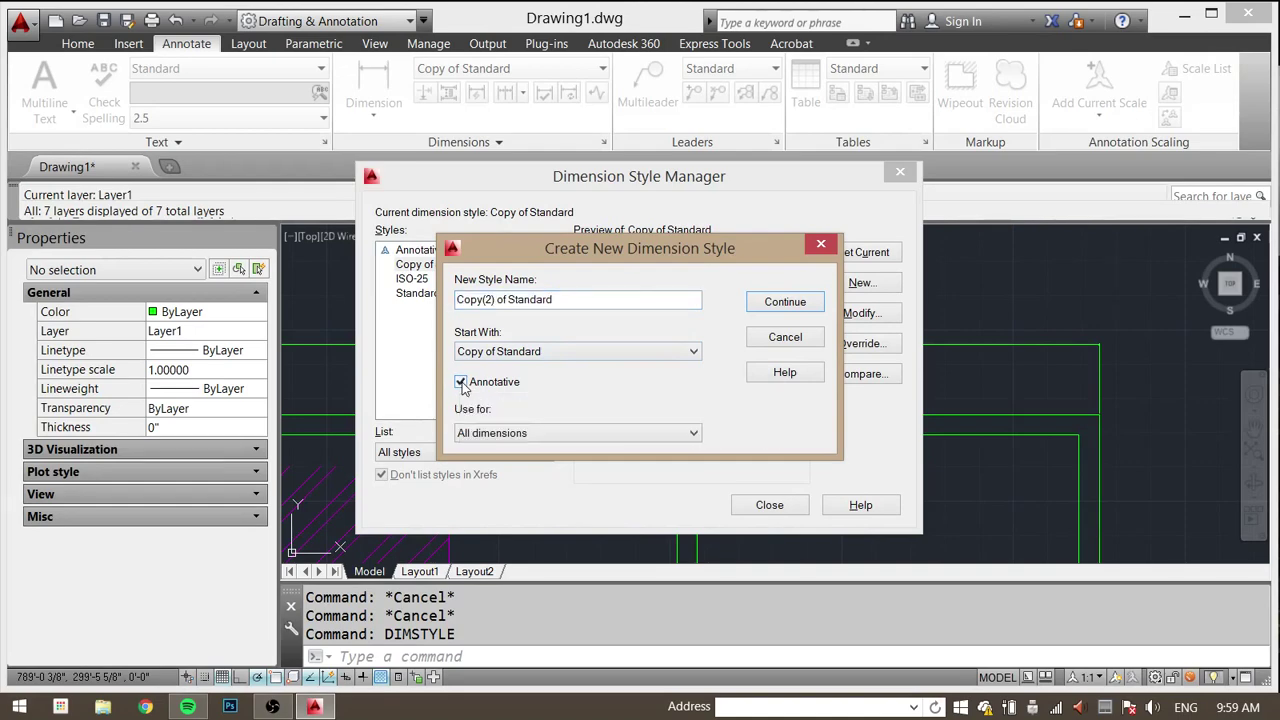
click(784, 302)
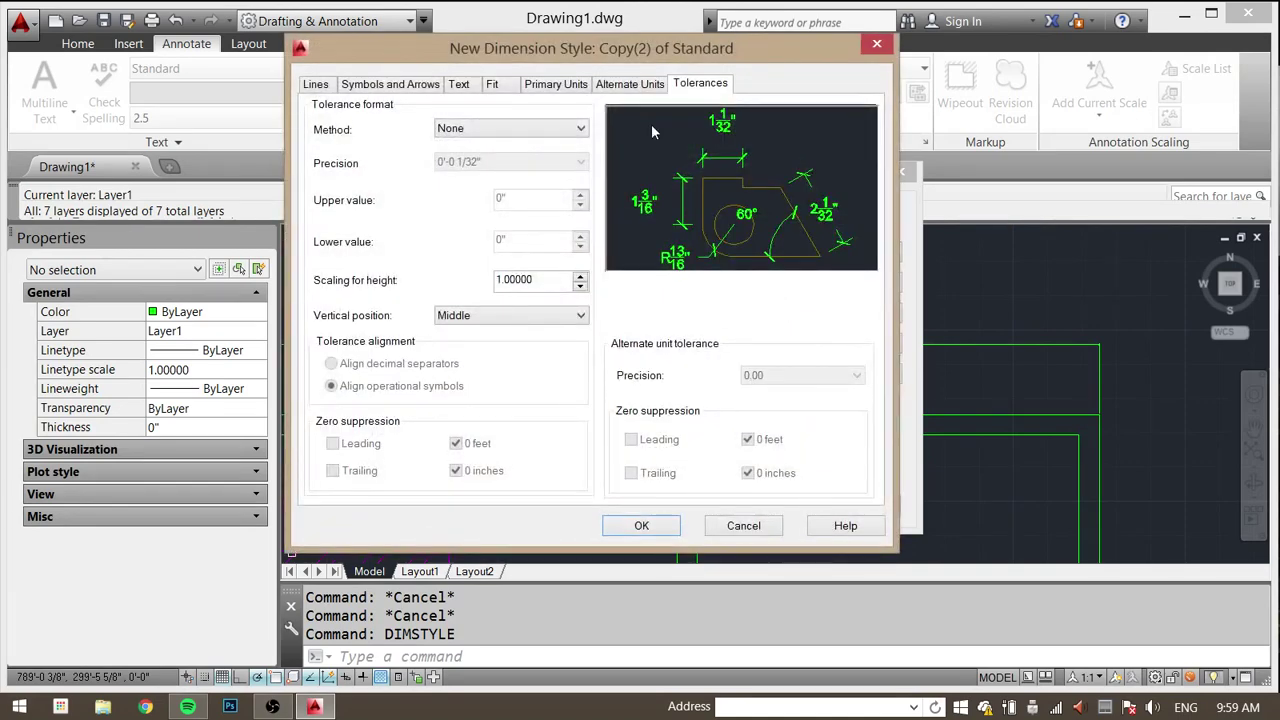
Step: Review the new annotative style's lines, arrows, text, fit and primary-unit settings, accept them and close the Dimension Style Manager
click(315, 86)
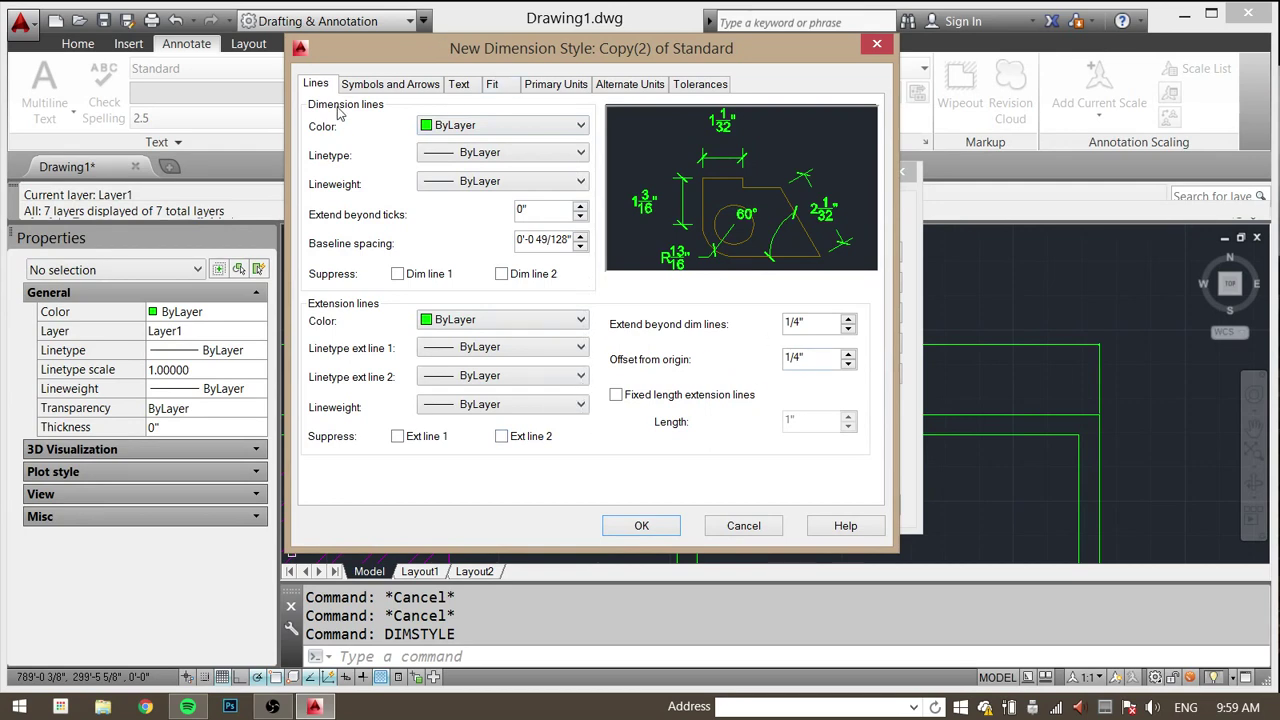
click(396, 85)
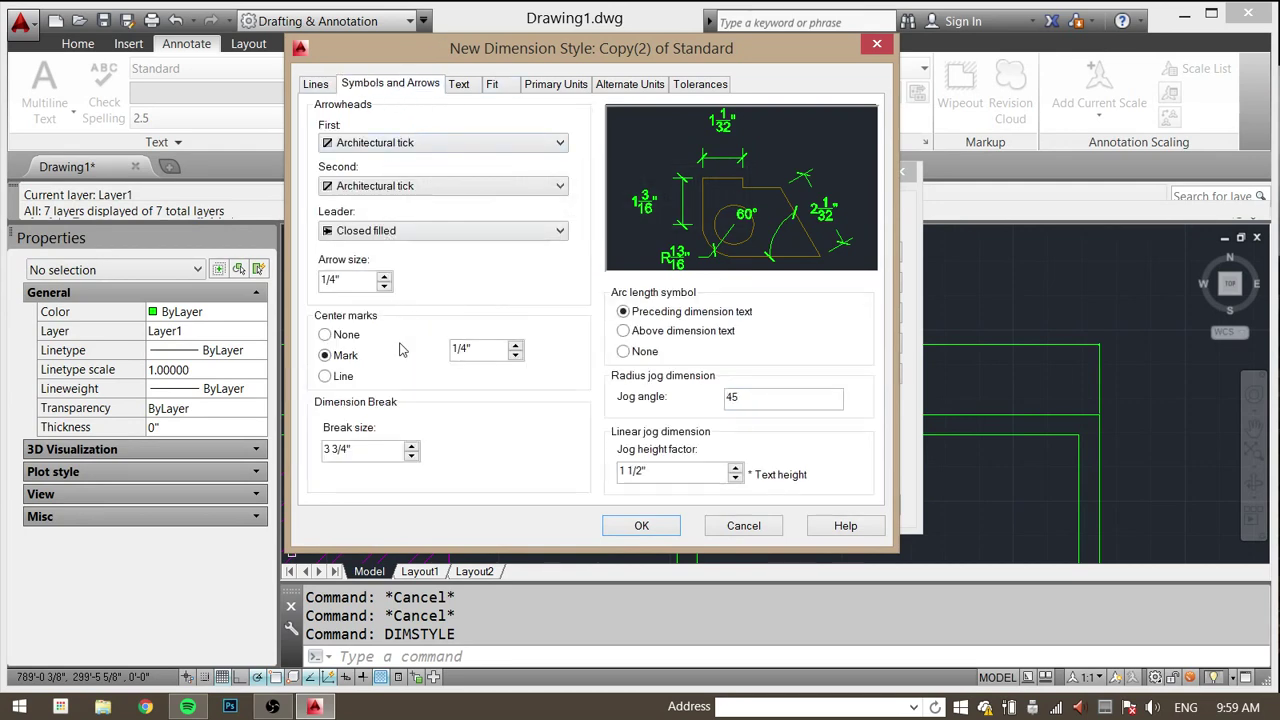
click(460, 85)
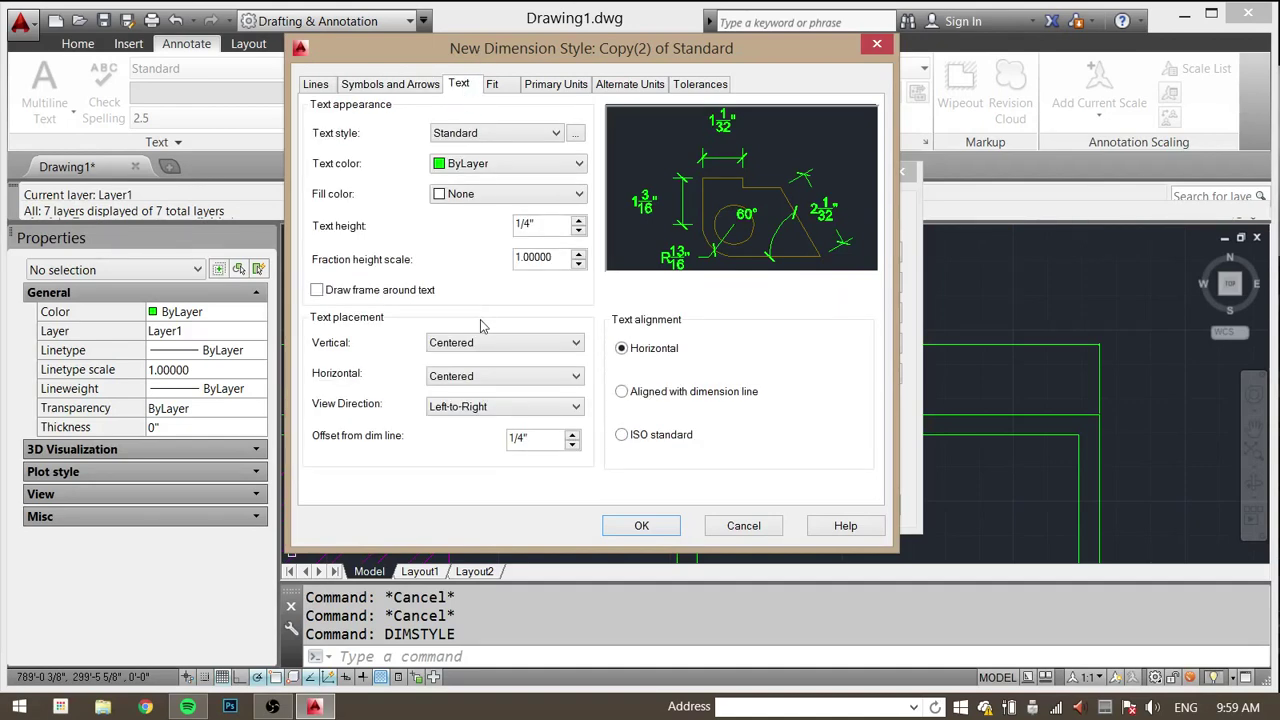
click(500, 85)
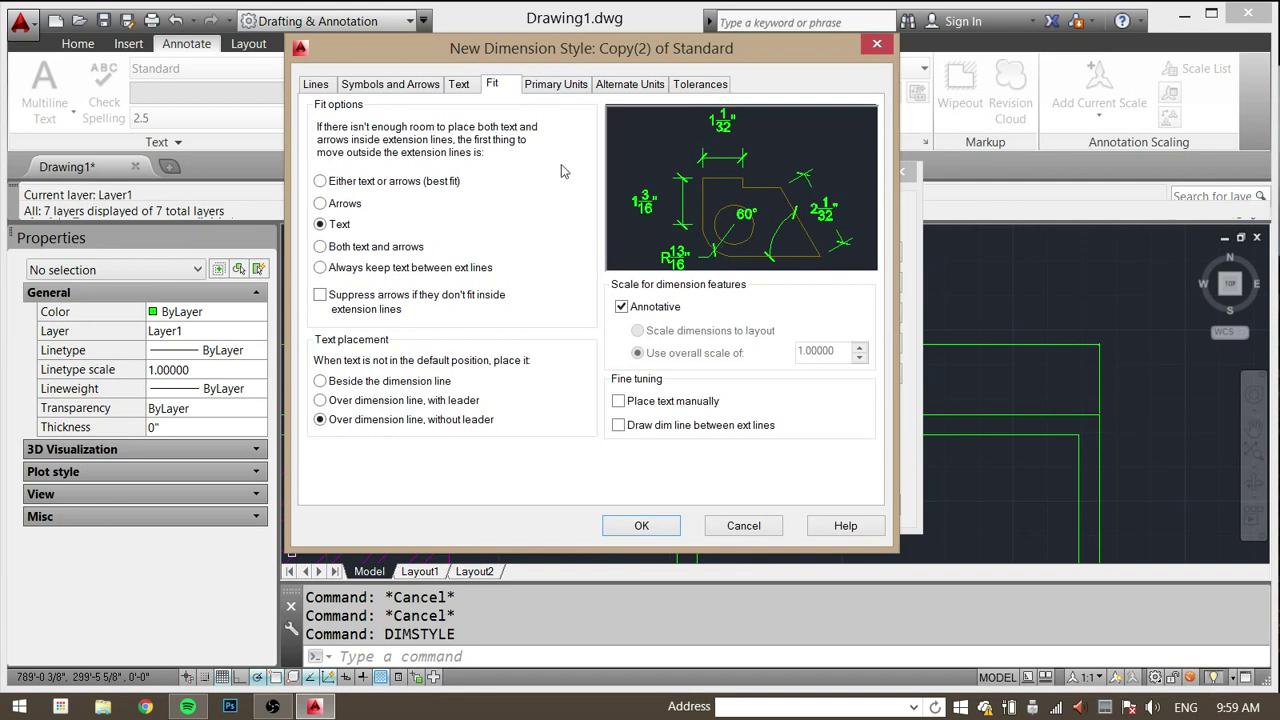
click(550, 88)
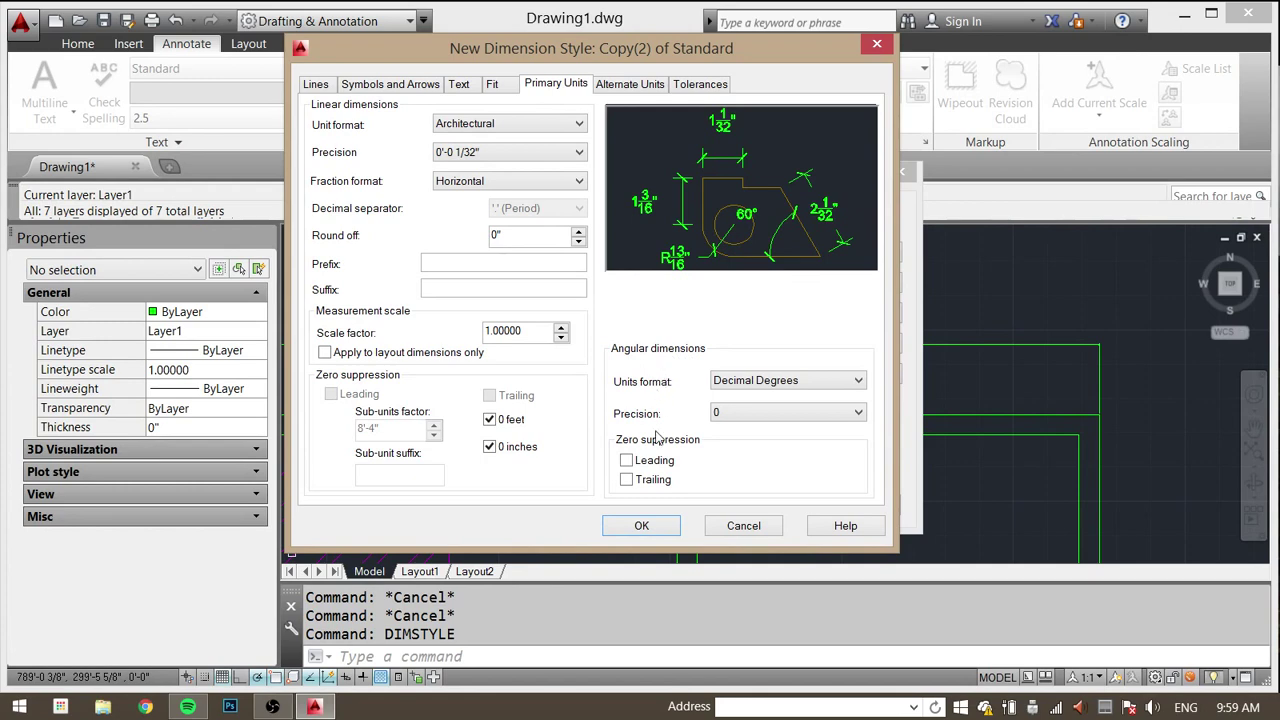
click(659, 524)
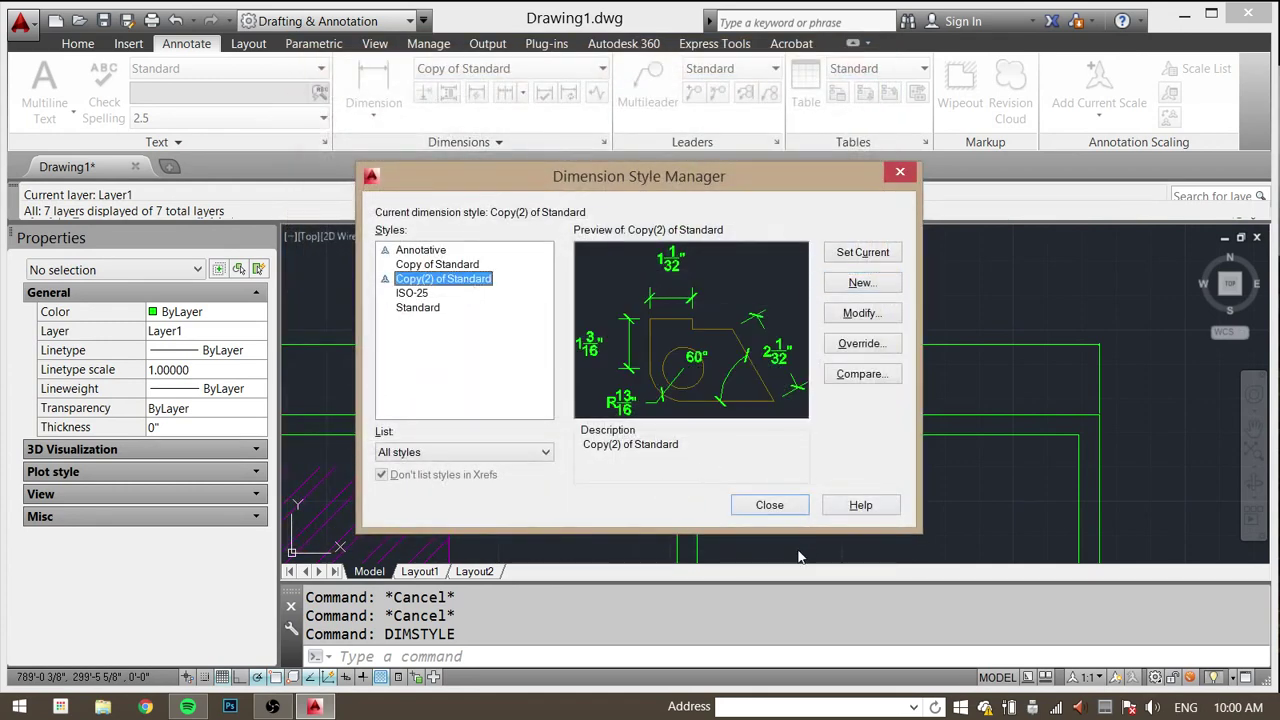
click(769, 504)
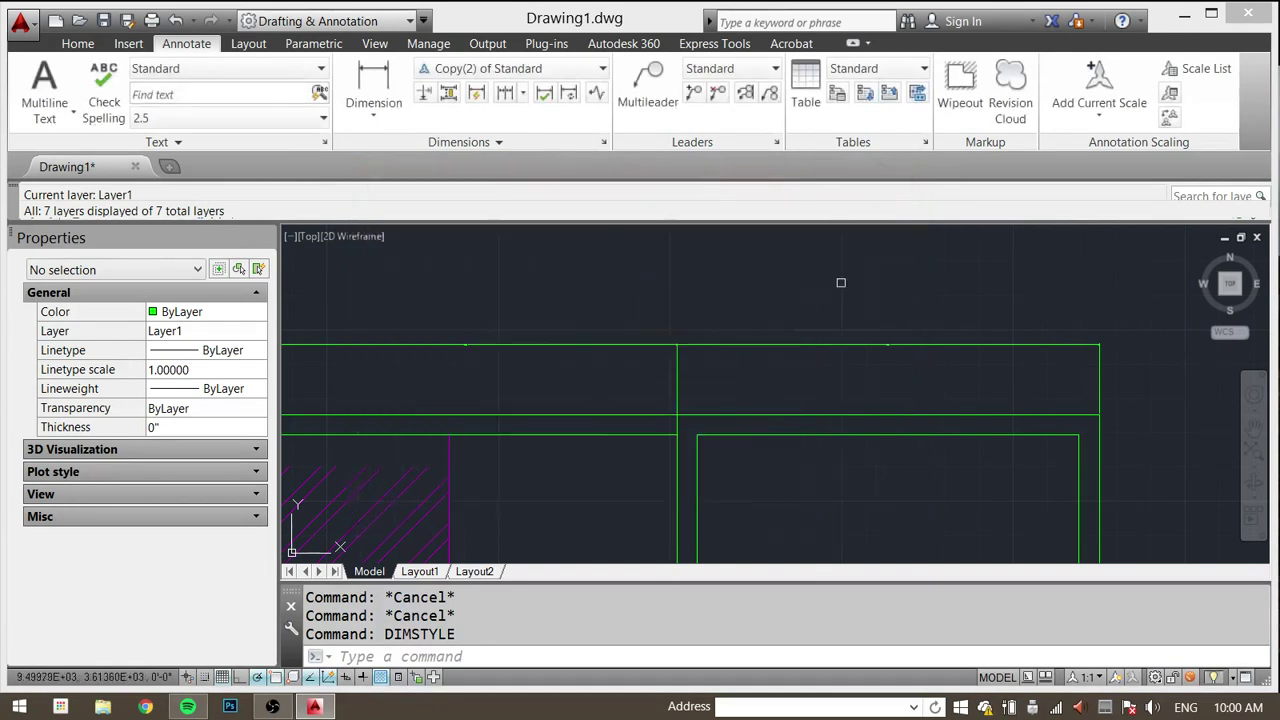
Step: Assign the Copy(2) of Standard dimension style to the two dimensions above the room and clear the selection
click(840, 282)
click(453, 356)
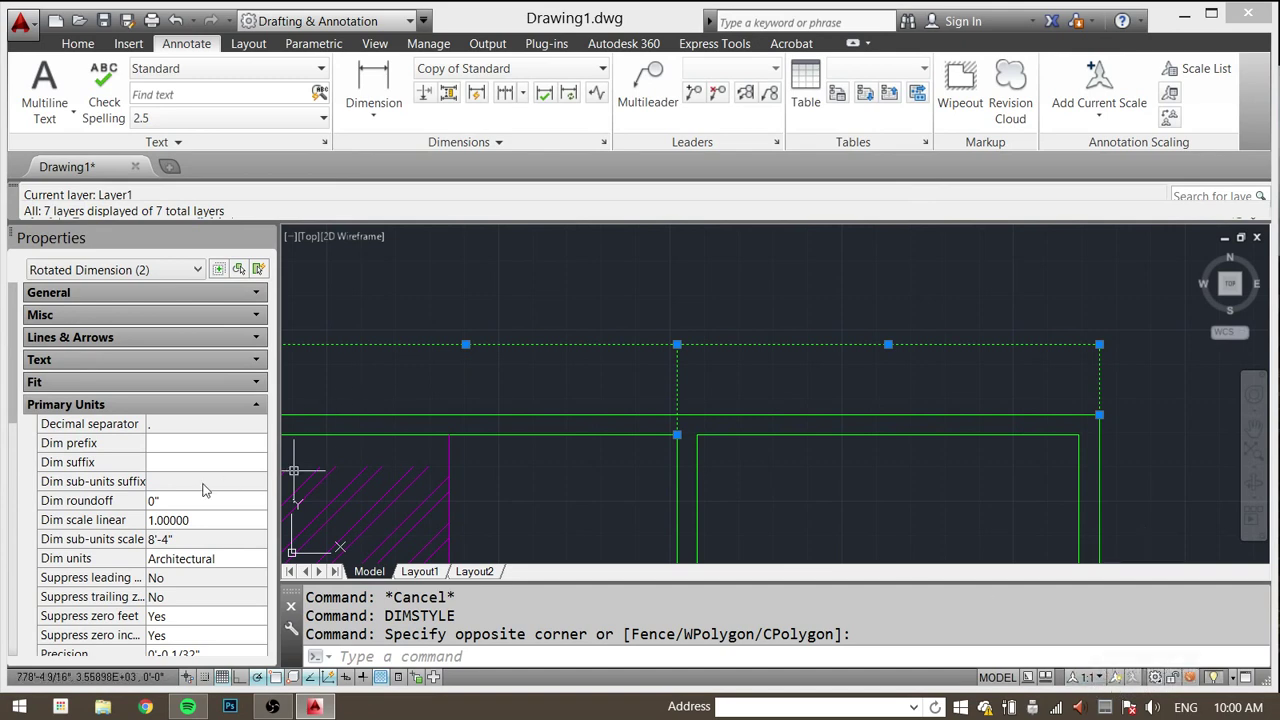
click(257, 404)
click(257, 292)
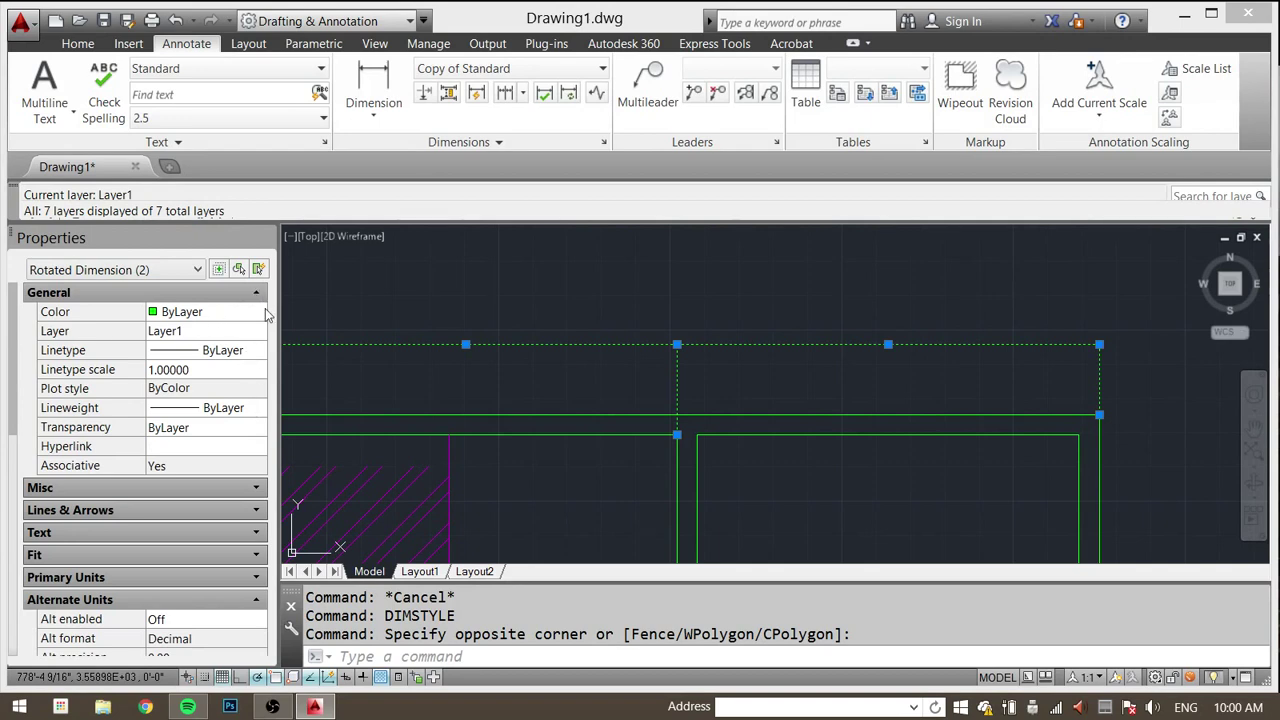
click(256, 296)
click(257, 316)
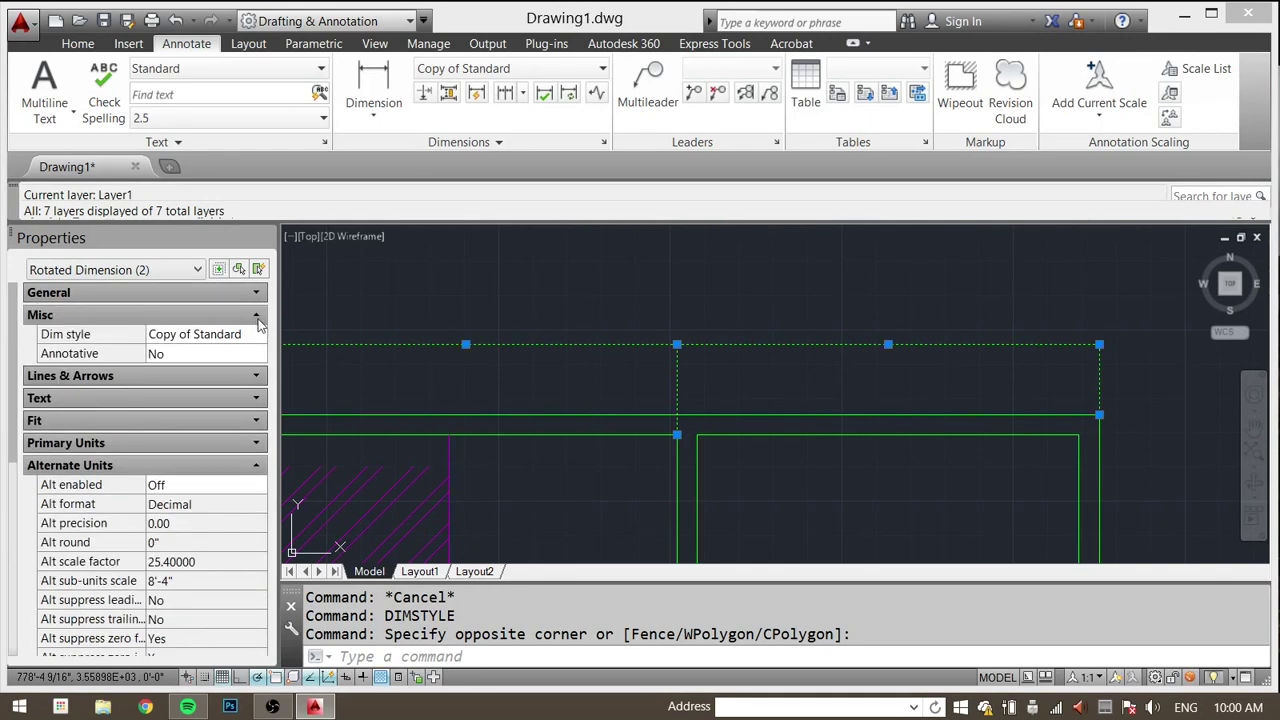
click(255, 338)
click(258, 336)
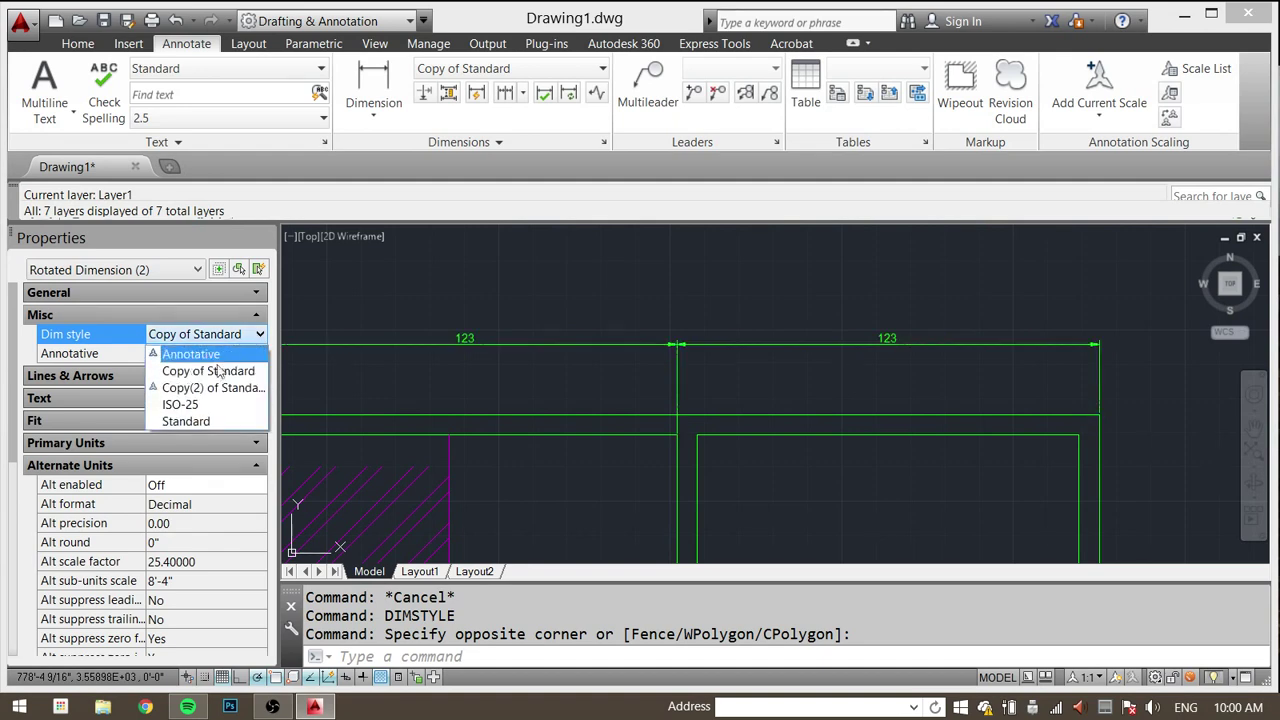
click(212, 390)
middle_drag(586, 343, 674, 311)
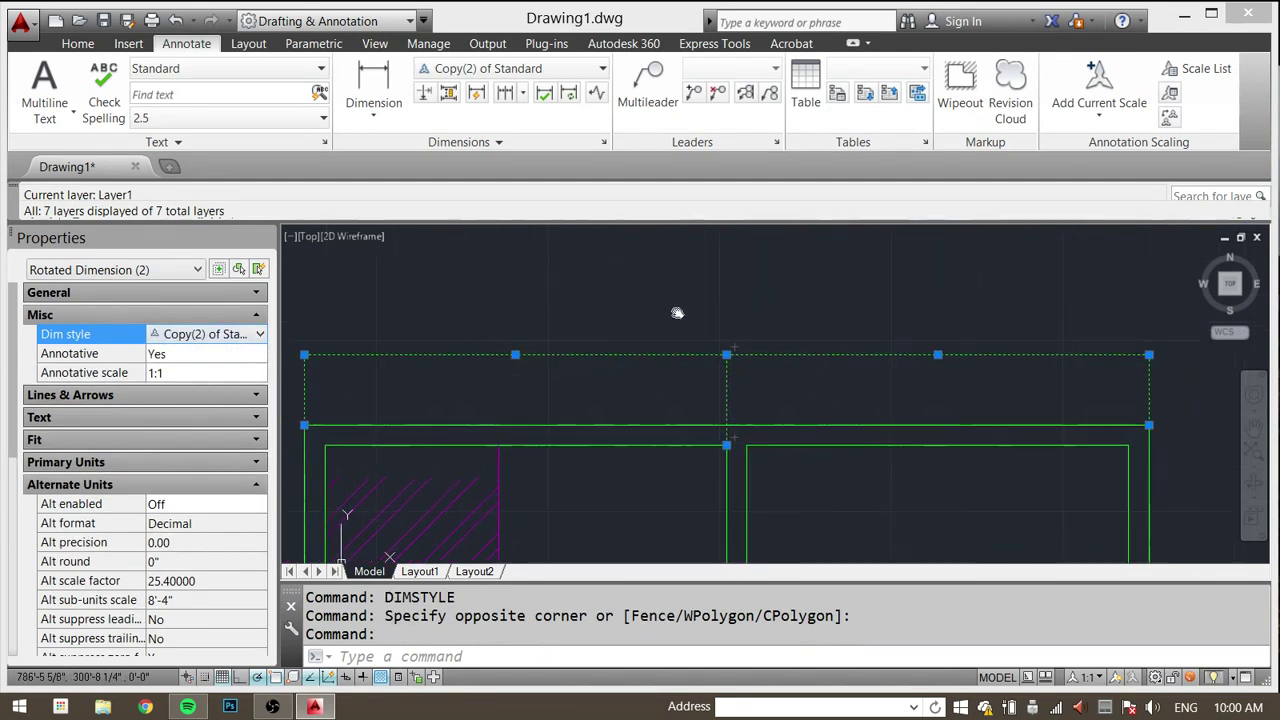
key(Escape)
key(Escape)
Step: Inspect the area above the room plan in Layout1's upper viewport for the restyled dimensions
click(420, 571)
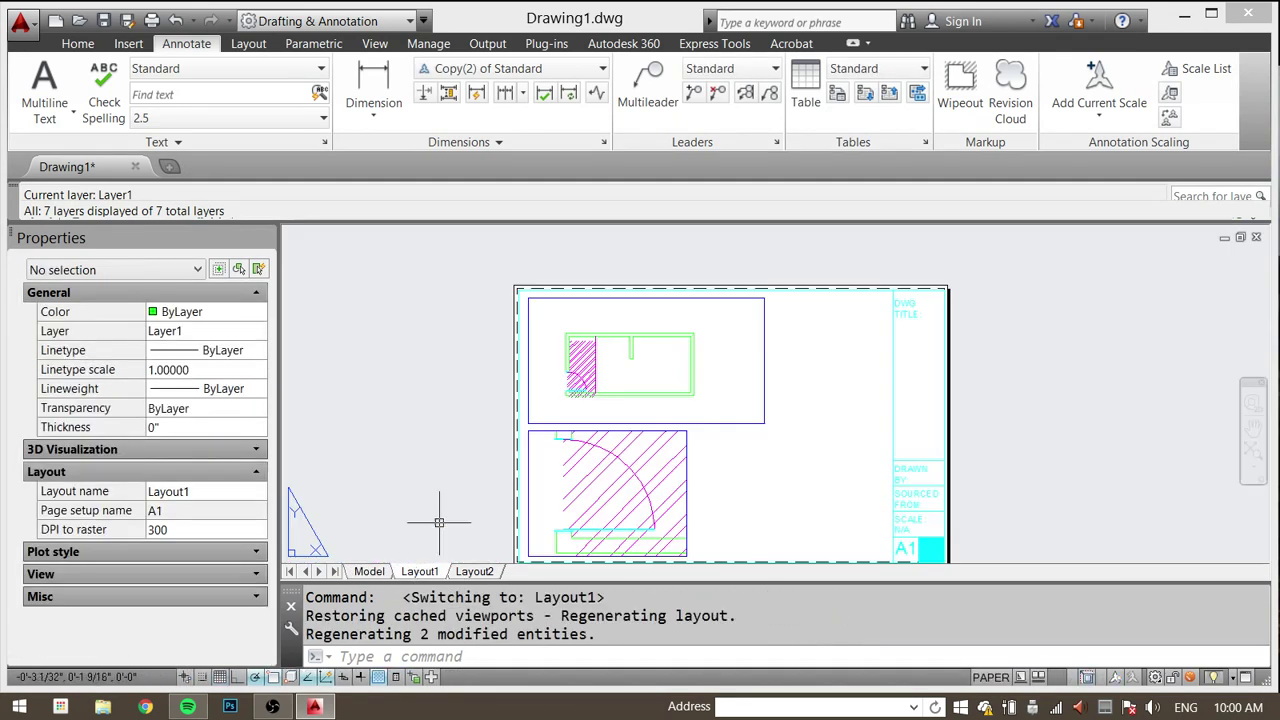
double_click(597, 380)
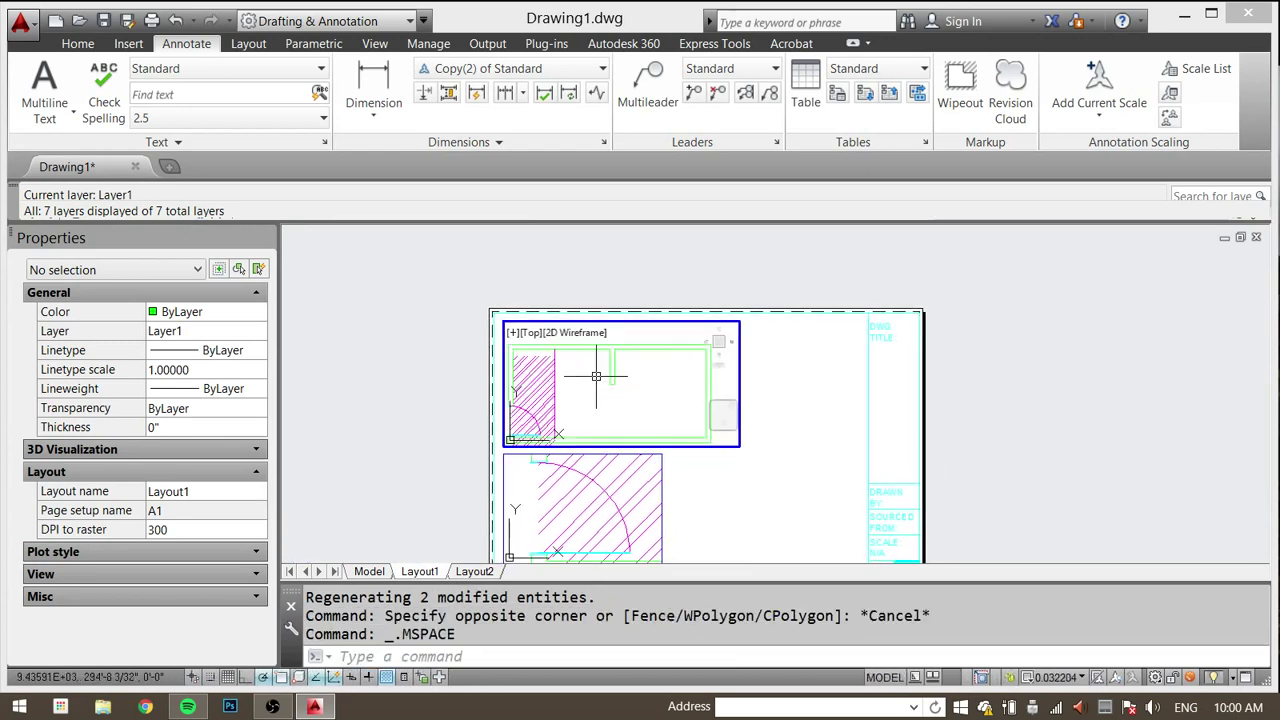
double_click(777, 449)
scroll(577, 349, up, 5)
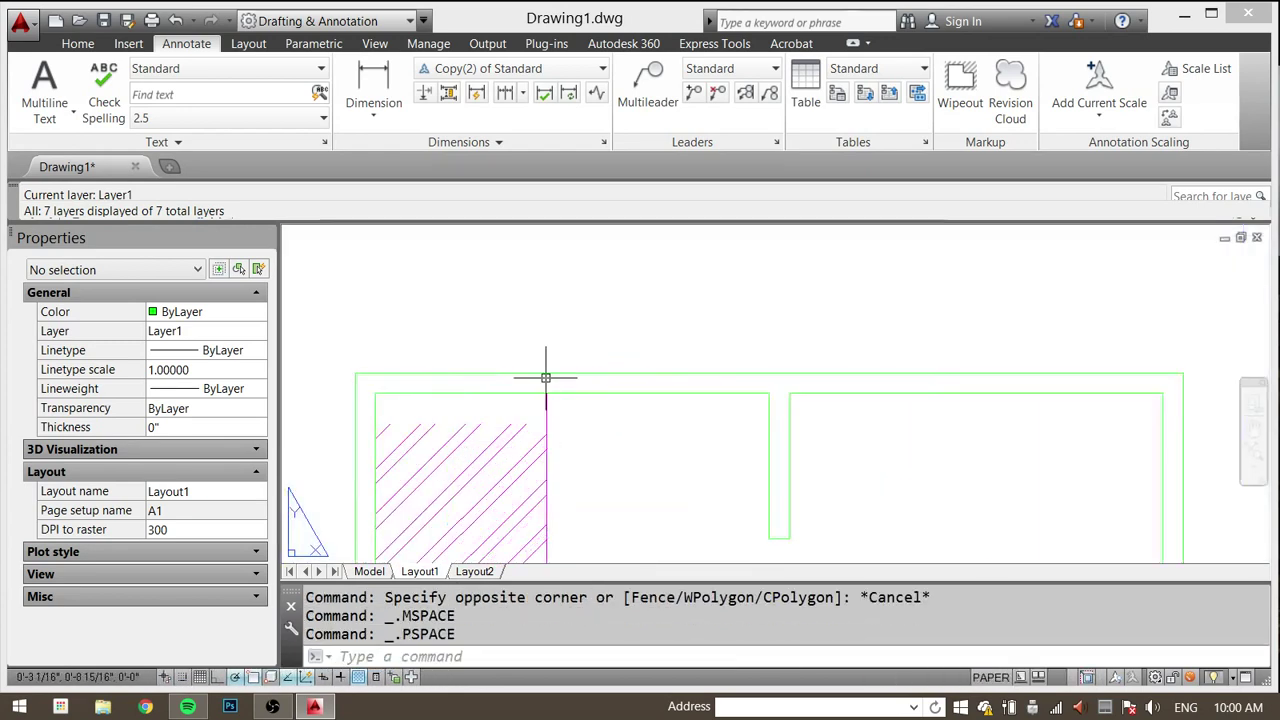
scroll(351, 349, up, 3)
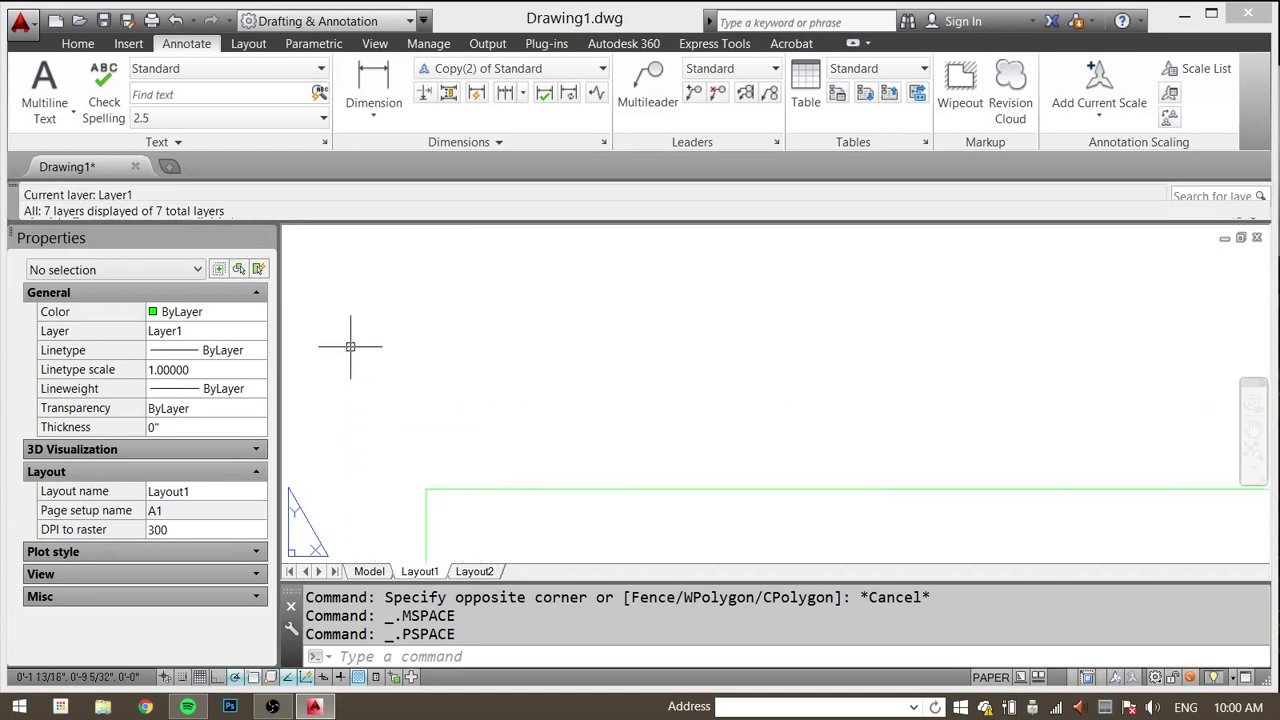
Step: Return to model space and delete the two dimensions above the room
click(369, 571)
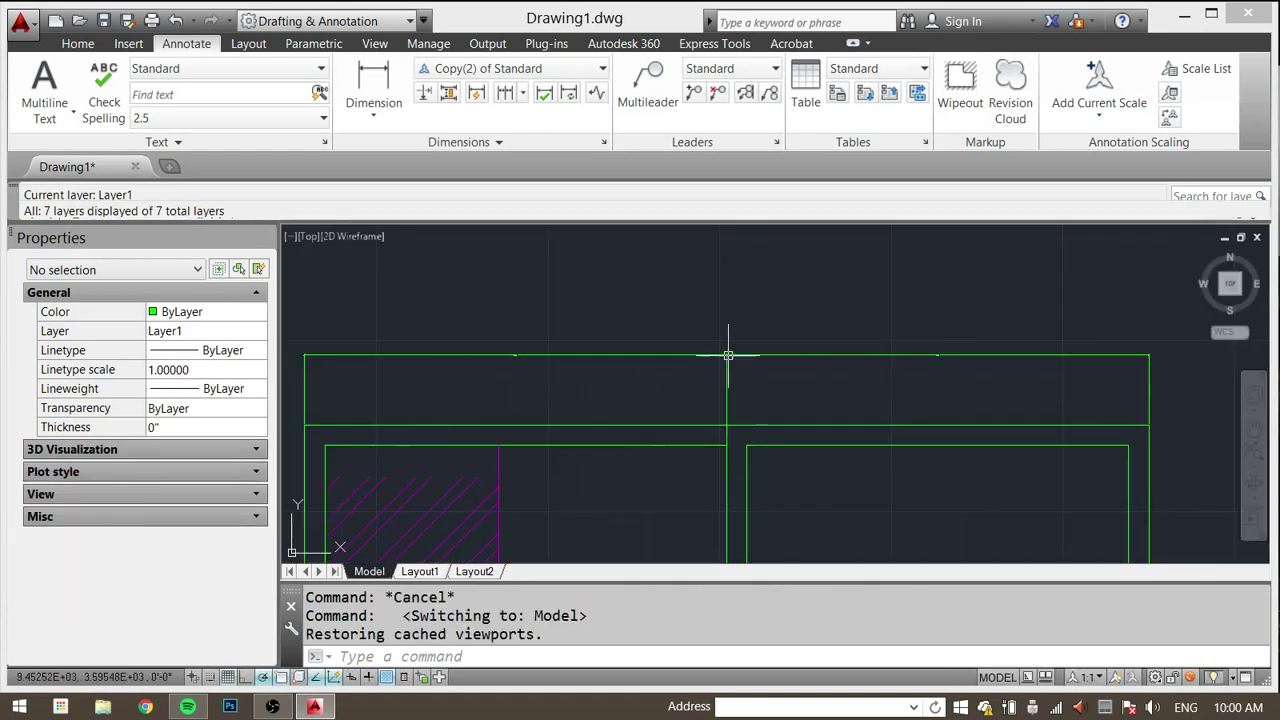
click(692, 373)
click(691, 369)
scroll(700, 371, down, 2)
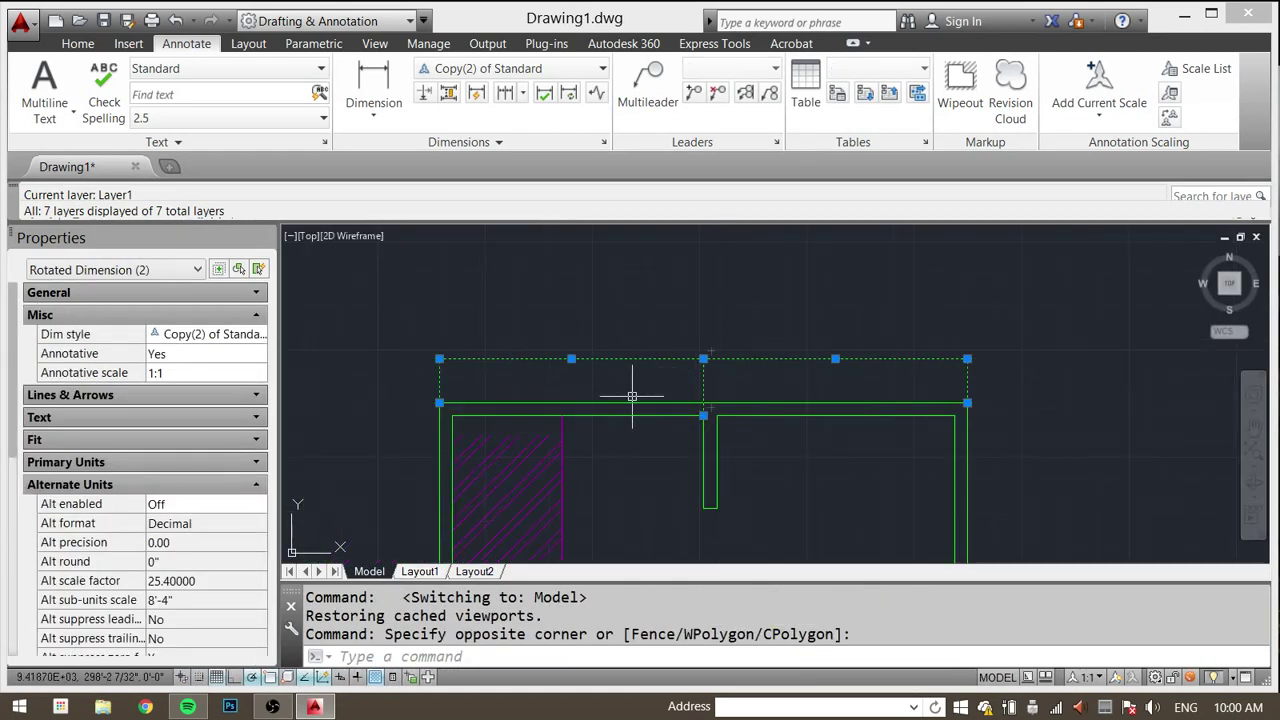
key(Delete)
Step: Add a linear dimension at 1:1 annotation scale above the room, from its upper-left outer corner to the partition's left edge
click(340, 287)
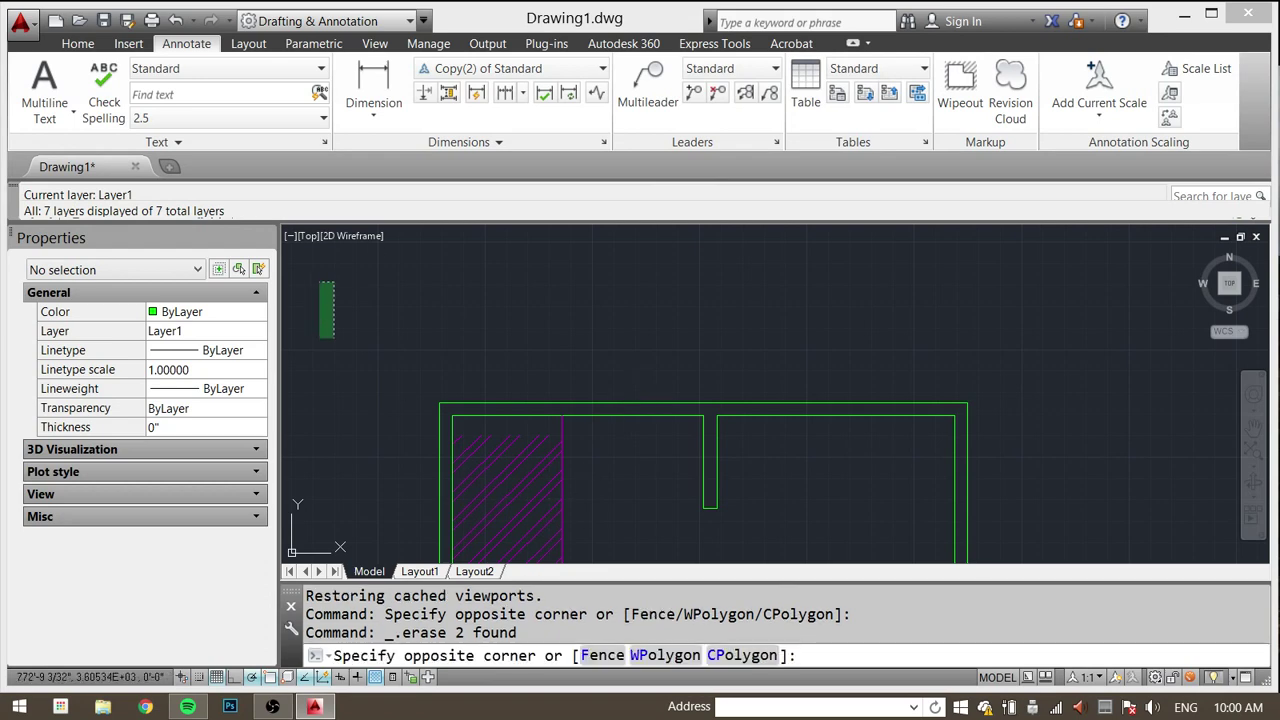
click(373, 85)
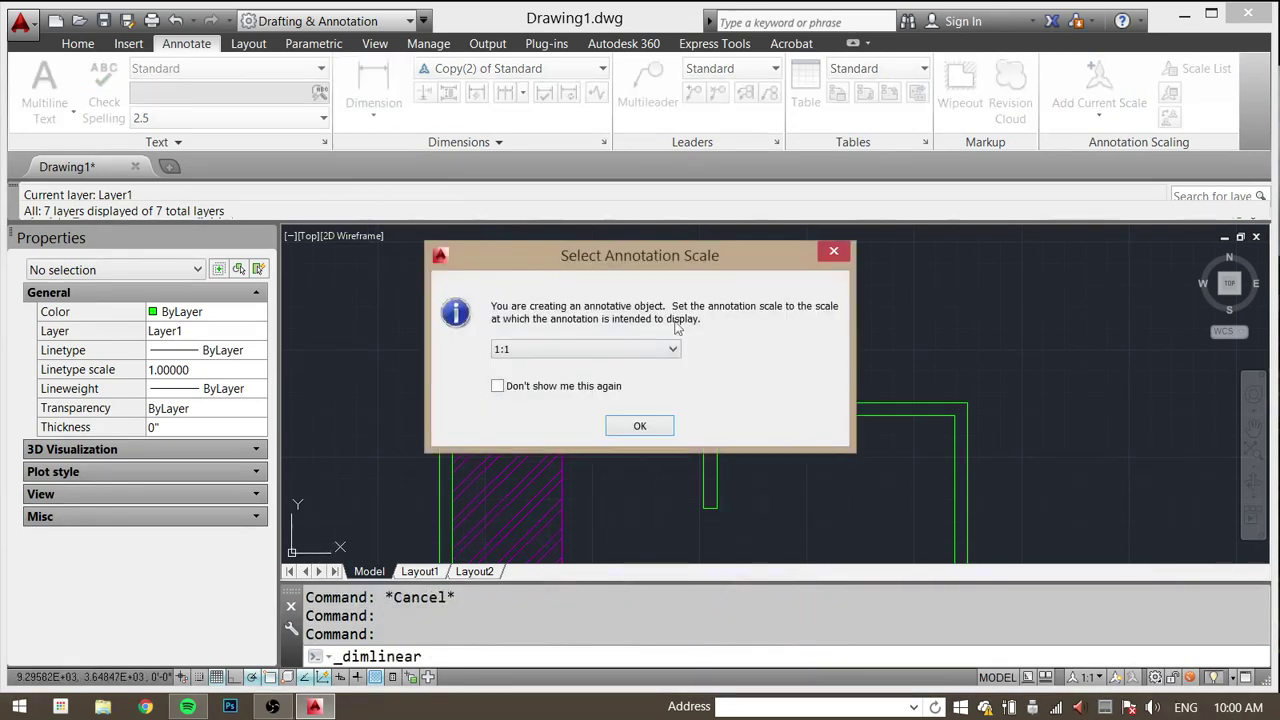
click(640, 427)
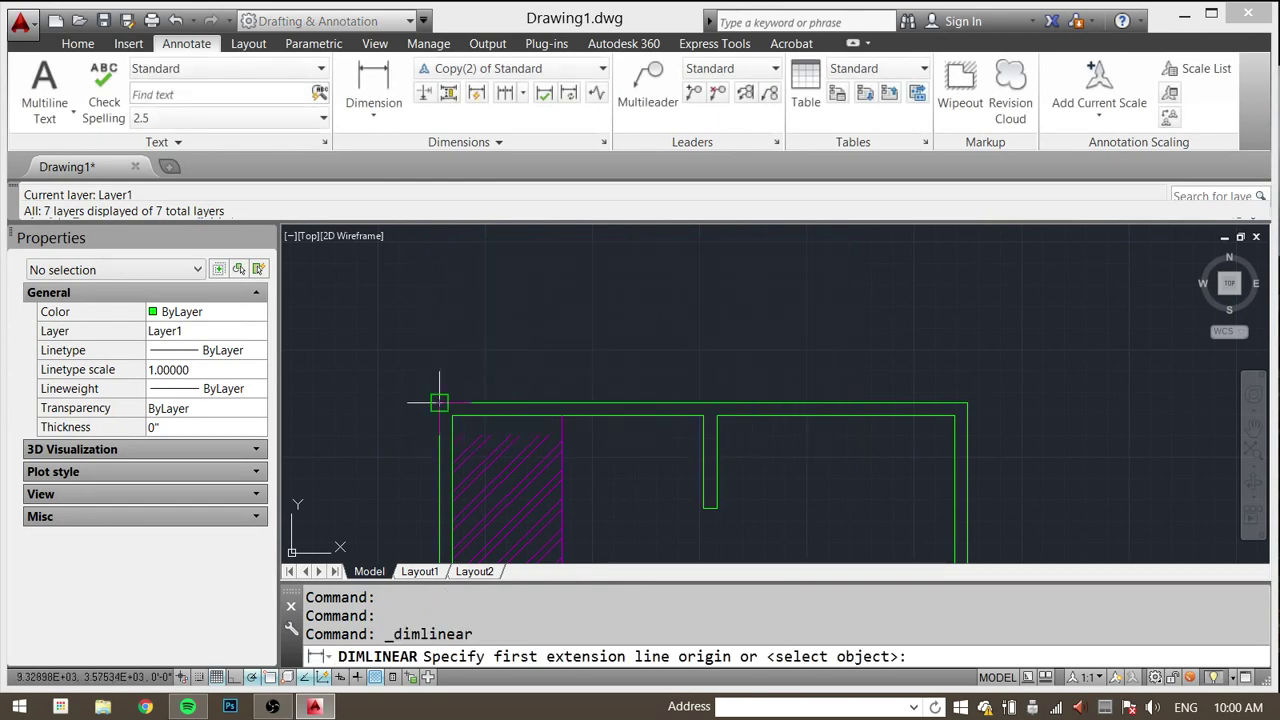
click(439, 403)
click(703, 404)
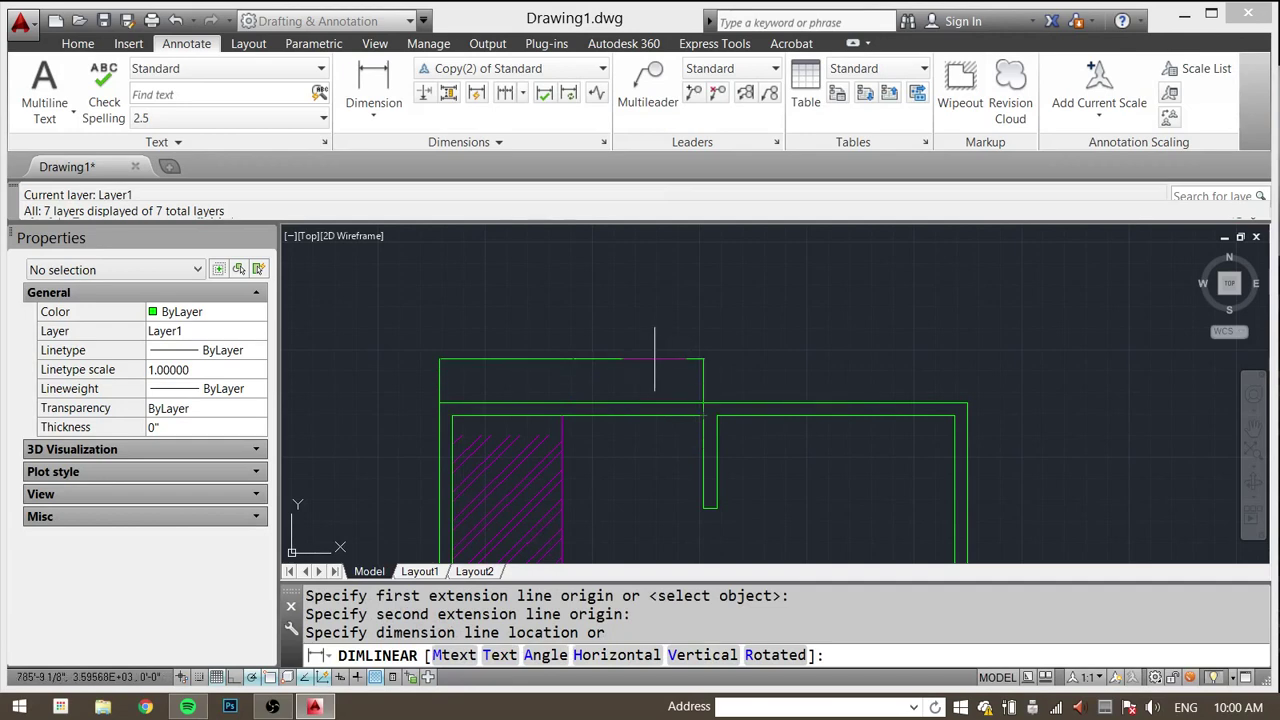
click(655, 359)
key(Escape)
Step: Add a linear dimension from the partition's left edge to the room's upper-right outer corner, aligned with the first dimension line
key(space)
click(703, 415)
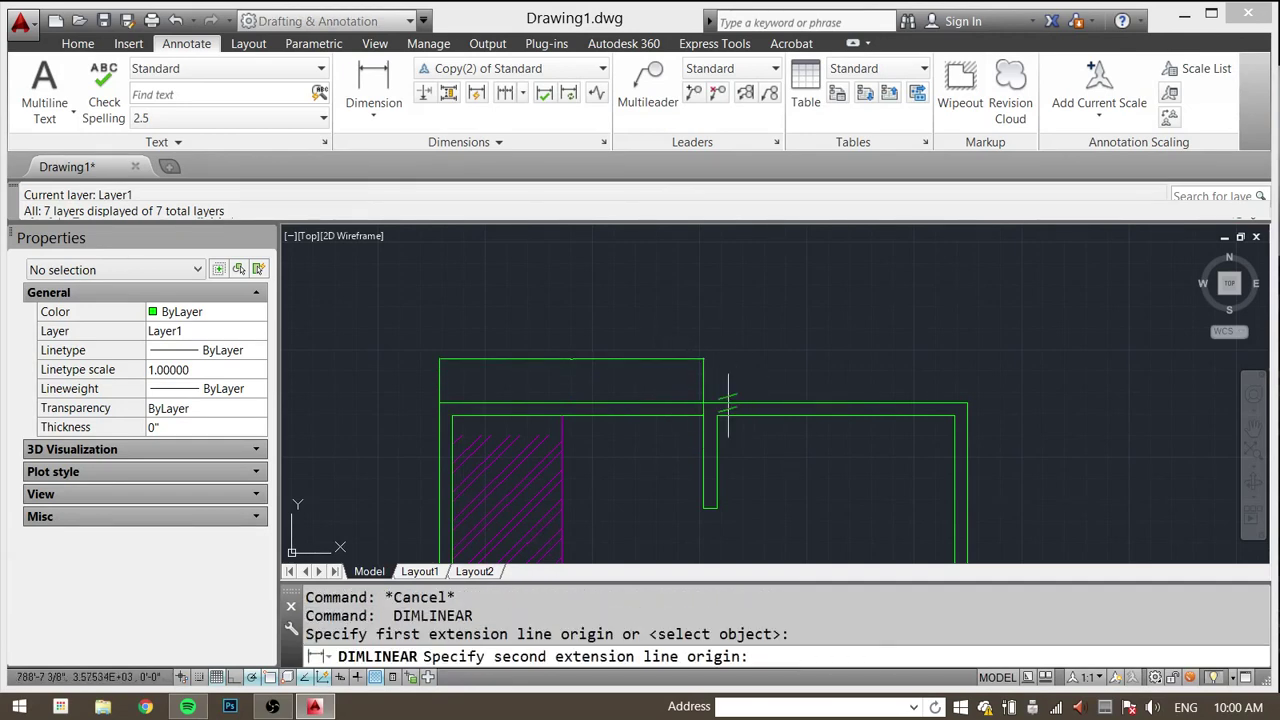
click(967, 403)
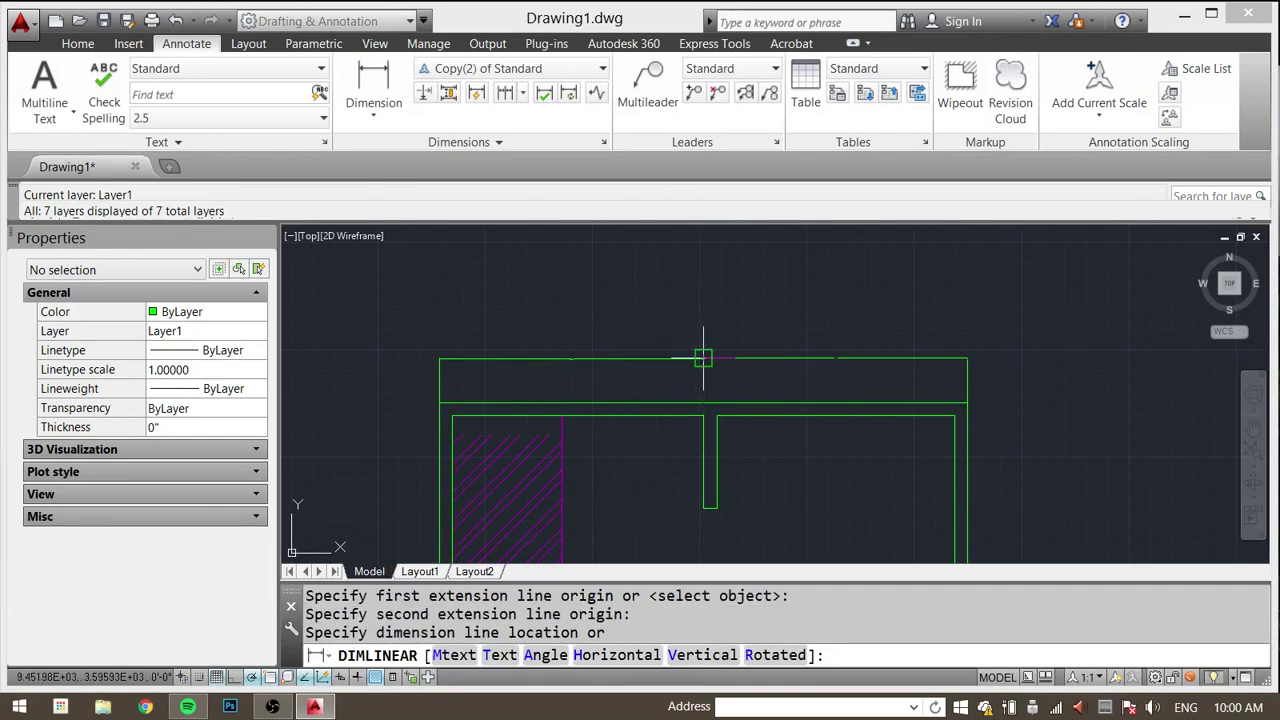
scroll(722, 364, up, 10)
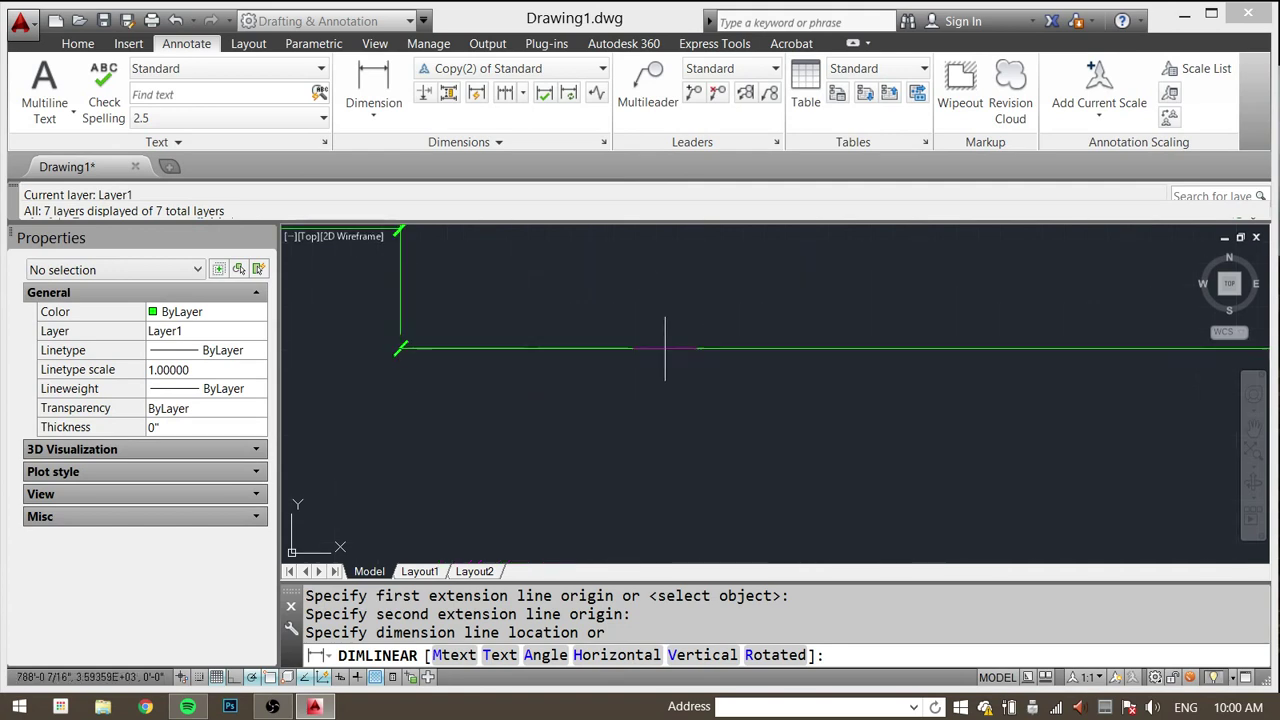
middle_drag(485, 292, 524, 313)
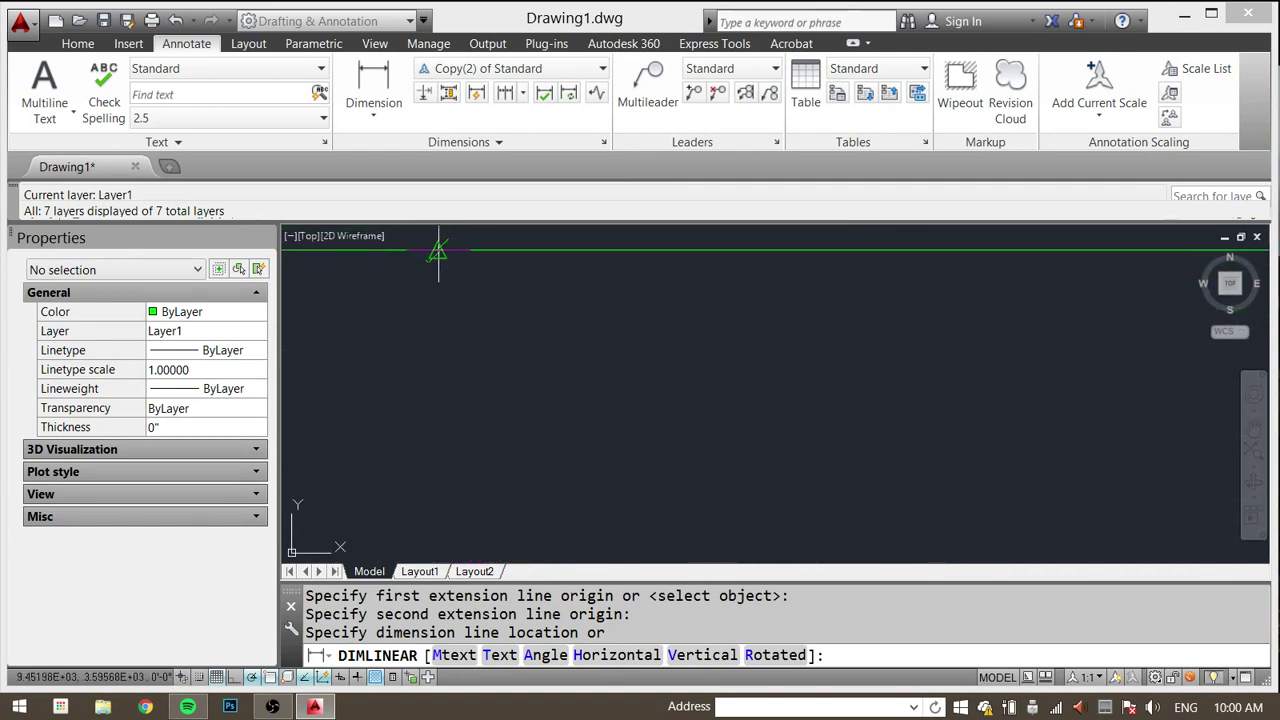
click(438, 250)
key(Escape)
scroll(584, 320, down, 10)
scroll(584, 320, down, 5)
key(Escape)
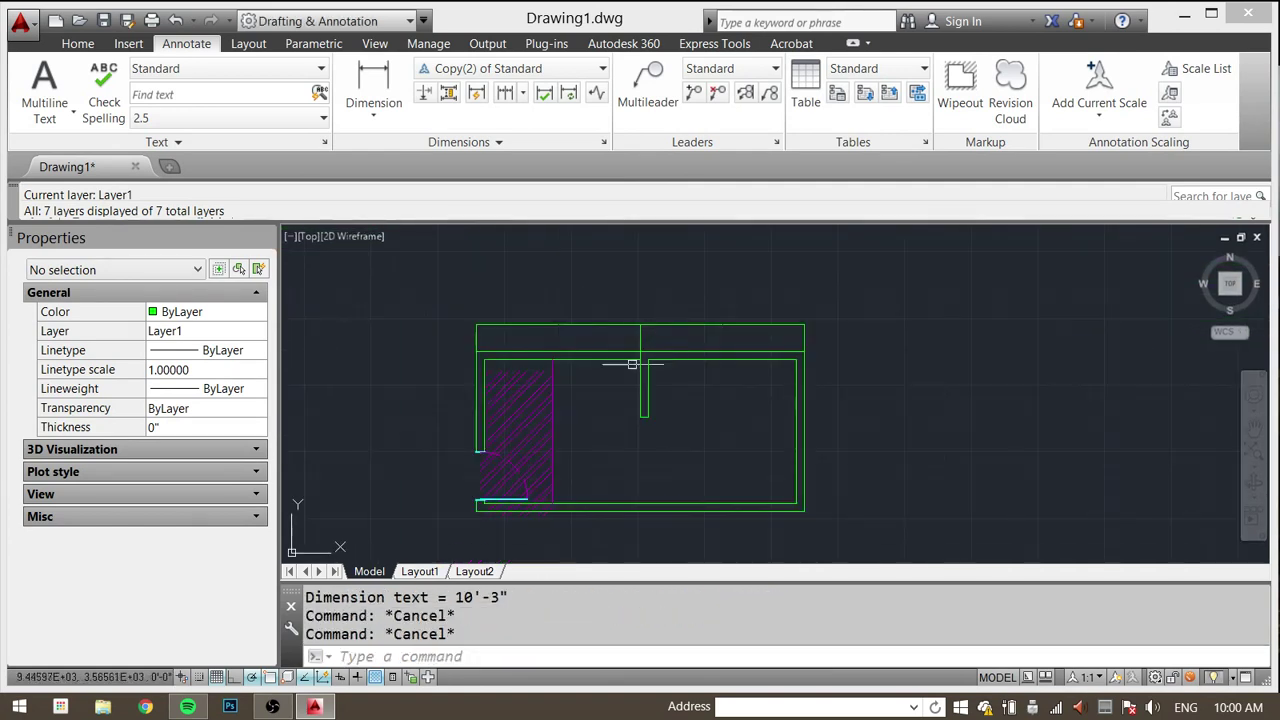
Step: Switch to Layout1, activate the upper viewport and regenerate its display
click(425, 572)
scroll(528, 400, down, 3)
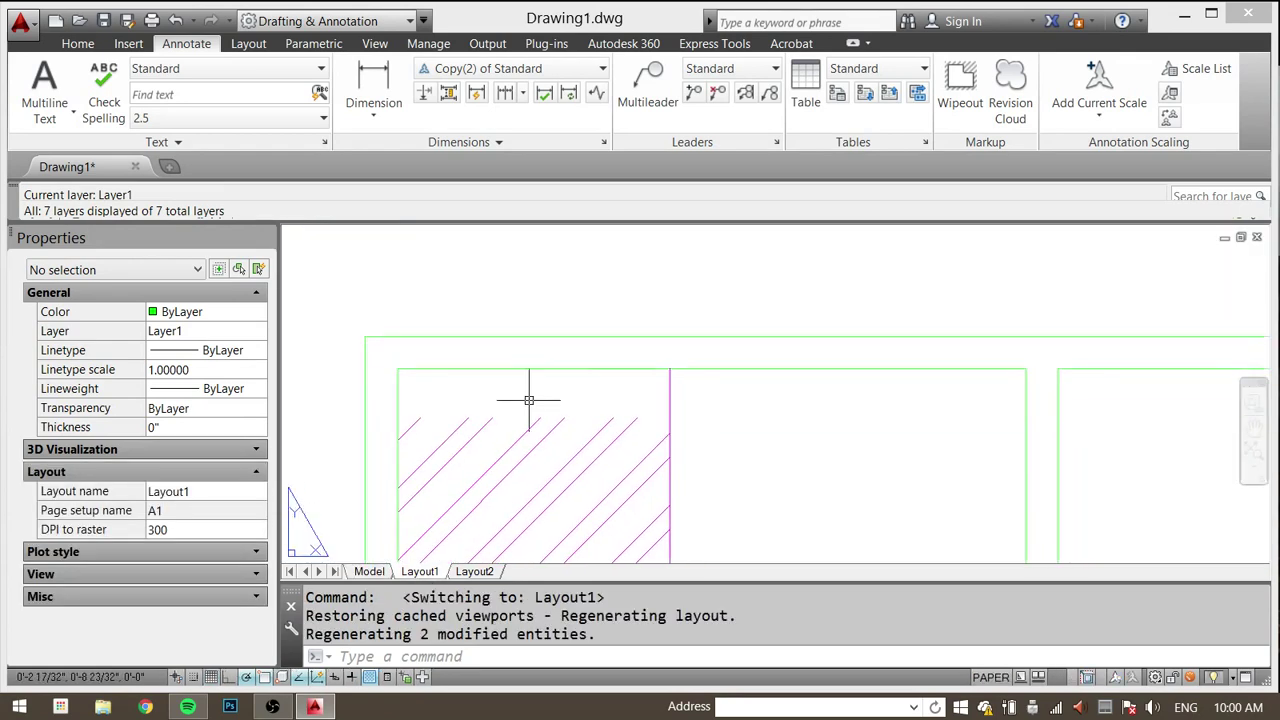
double_click(629, 334)
text(RE)
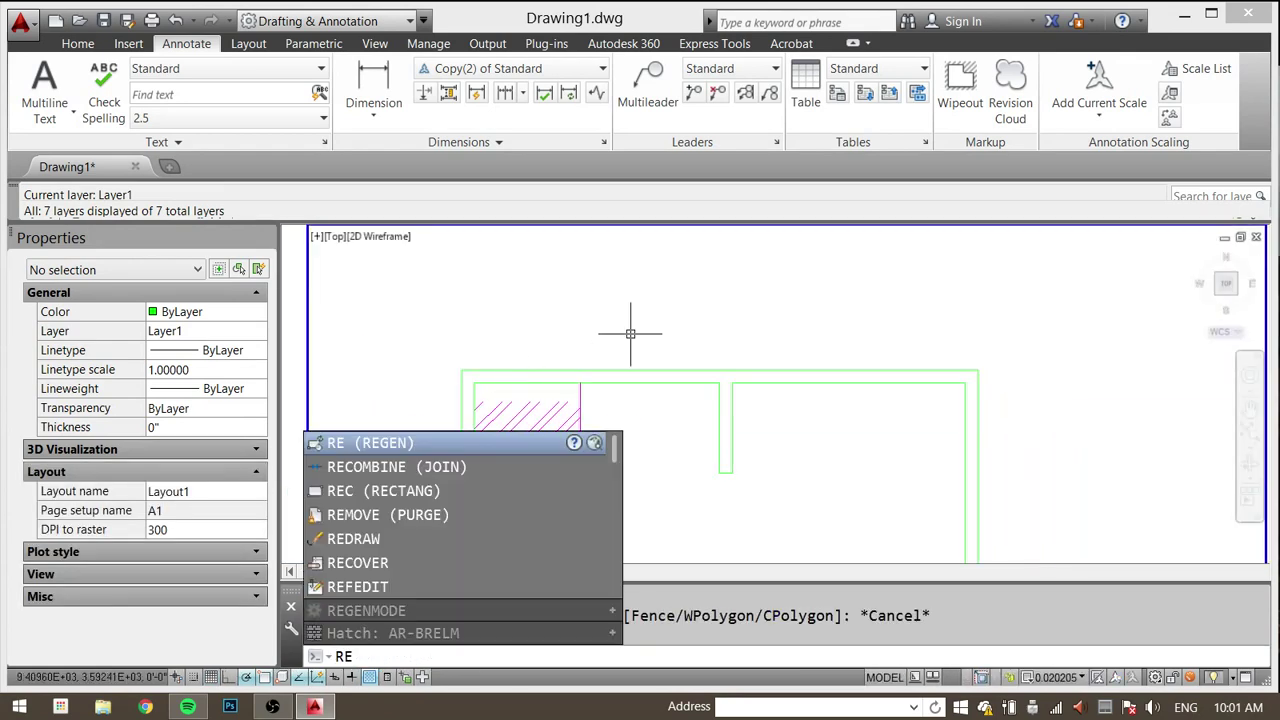
key(Return)
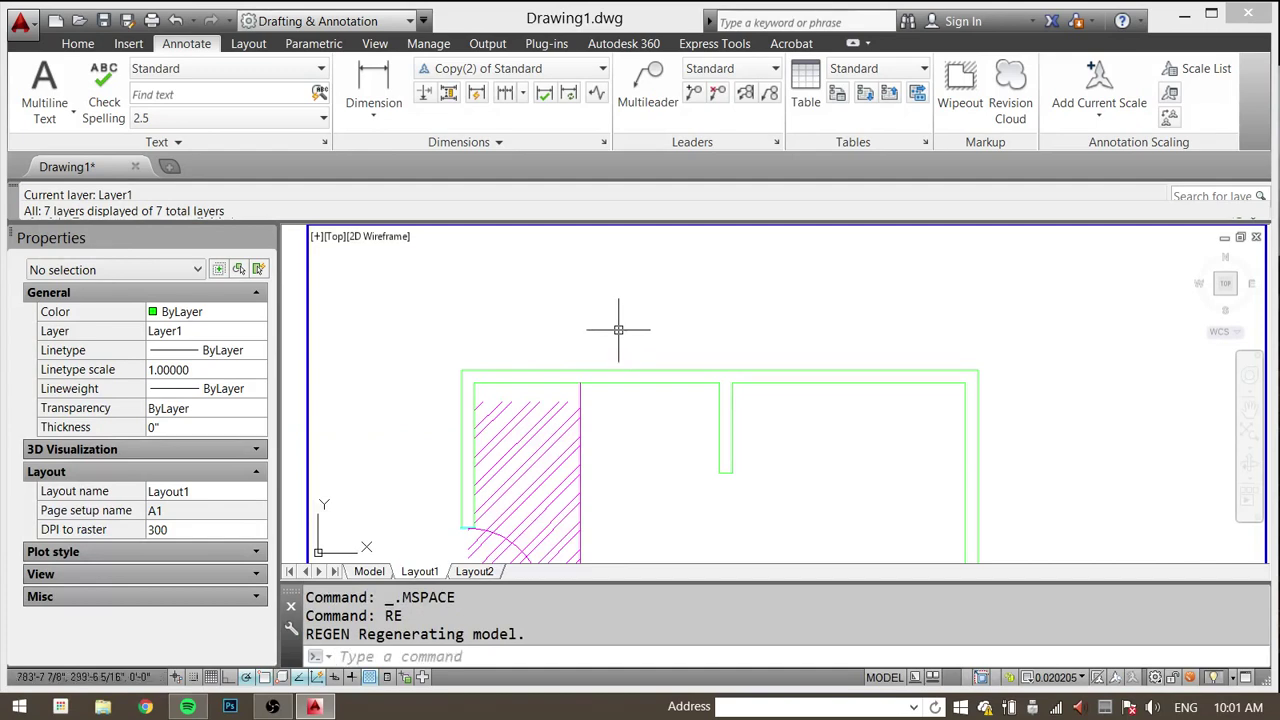
Step: Readjust the zoom of the room plan inside the upper viewport so it fills more of the frame, leaving the viewport active
scroll(389, 431, down, 4)
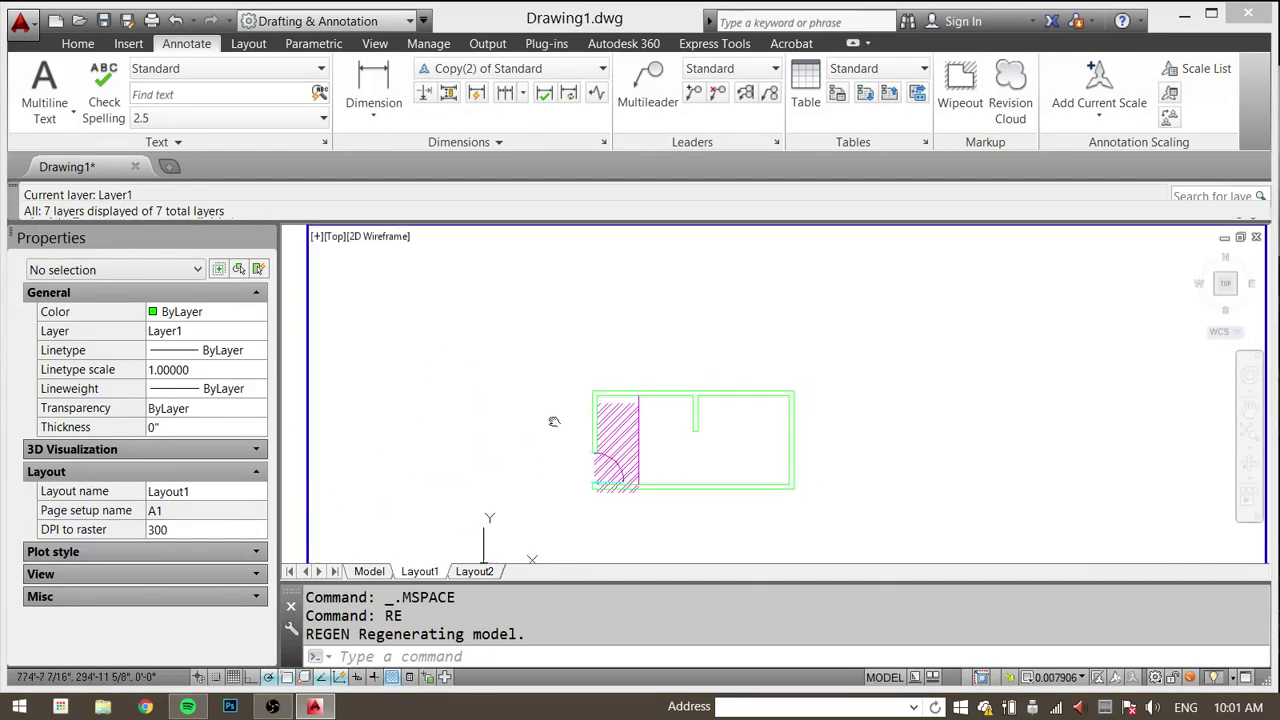
double_click(291, 425)
scroll(555, 394, down, 4)
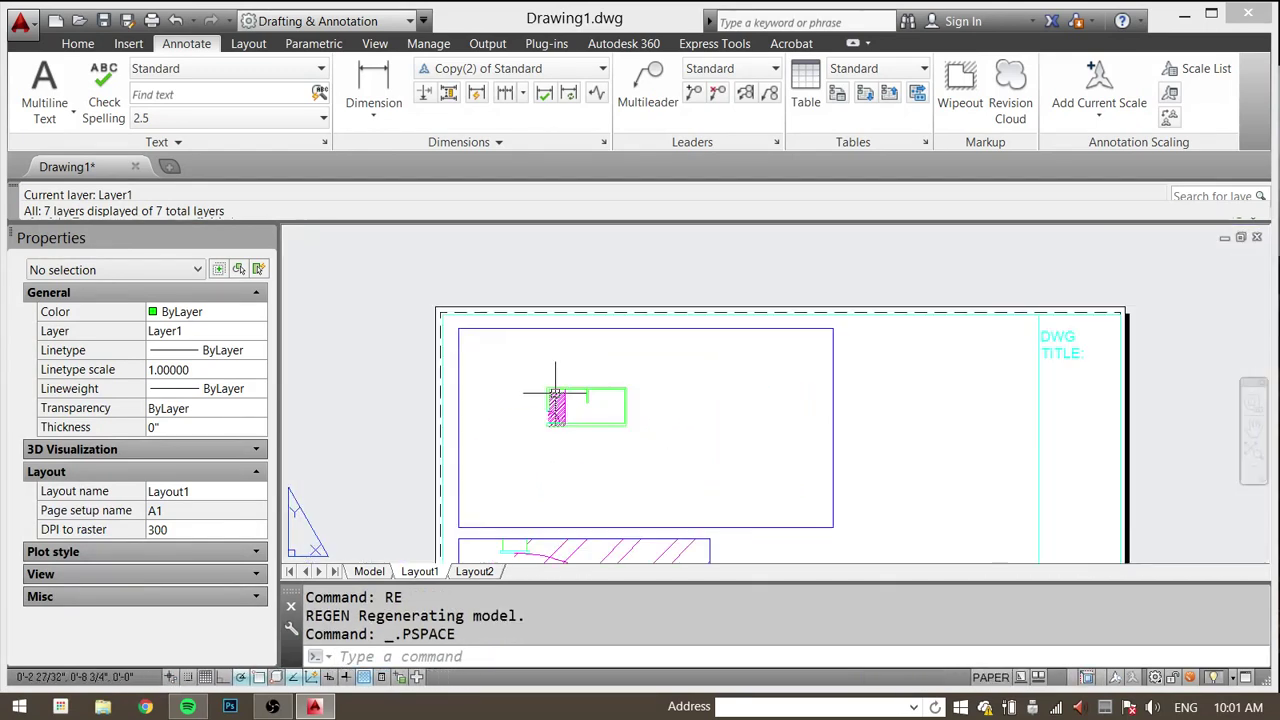
middle_drag(636, 420, 598, 421)
click(543, 437)
scroll(555, 455, up, 3)
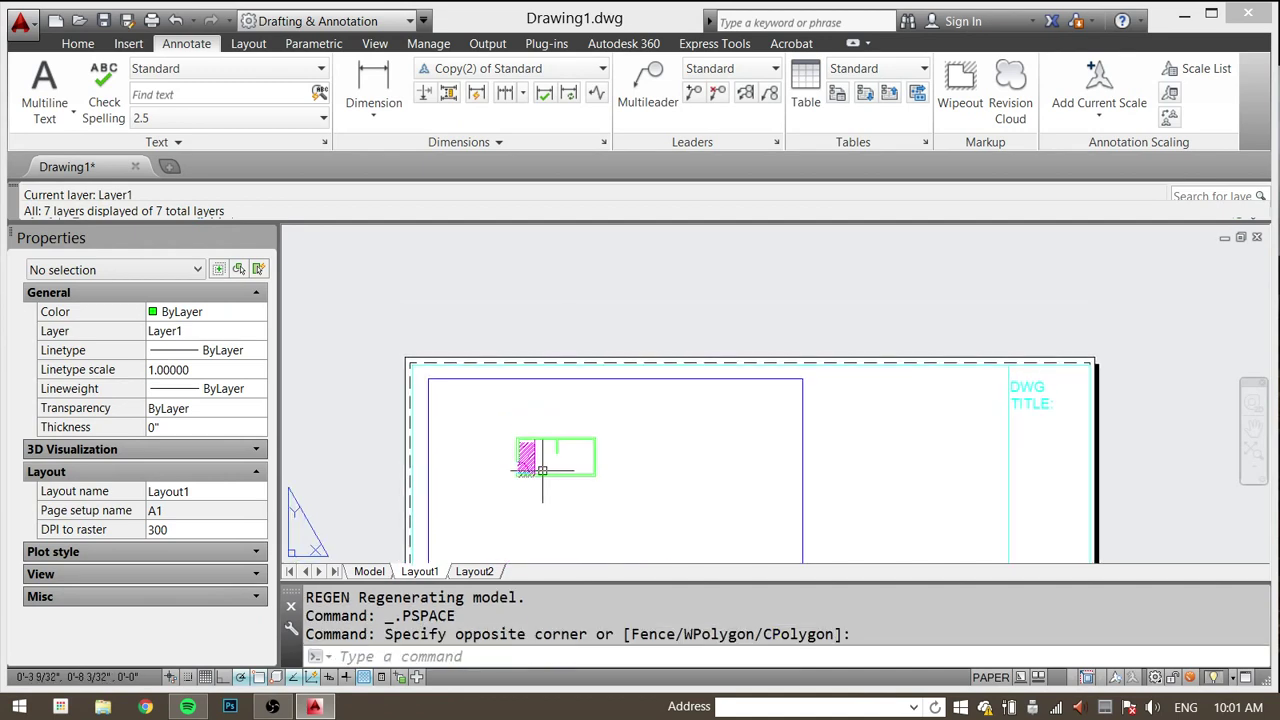
scroll(560, 470, down, 3)
double_click(568, 430)
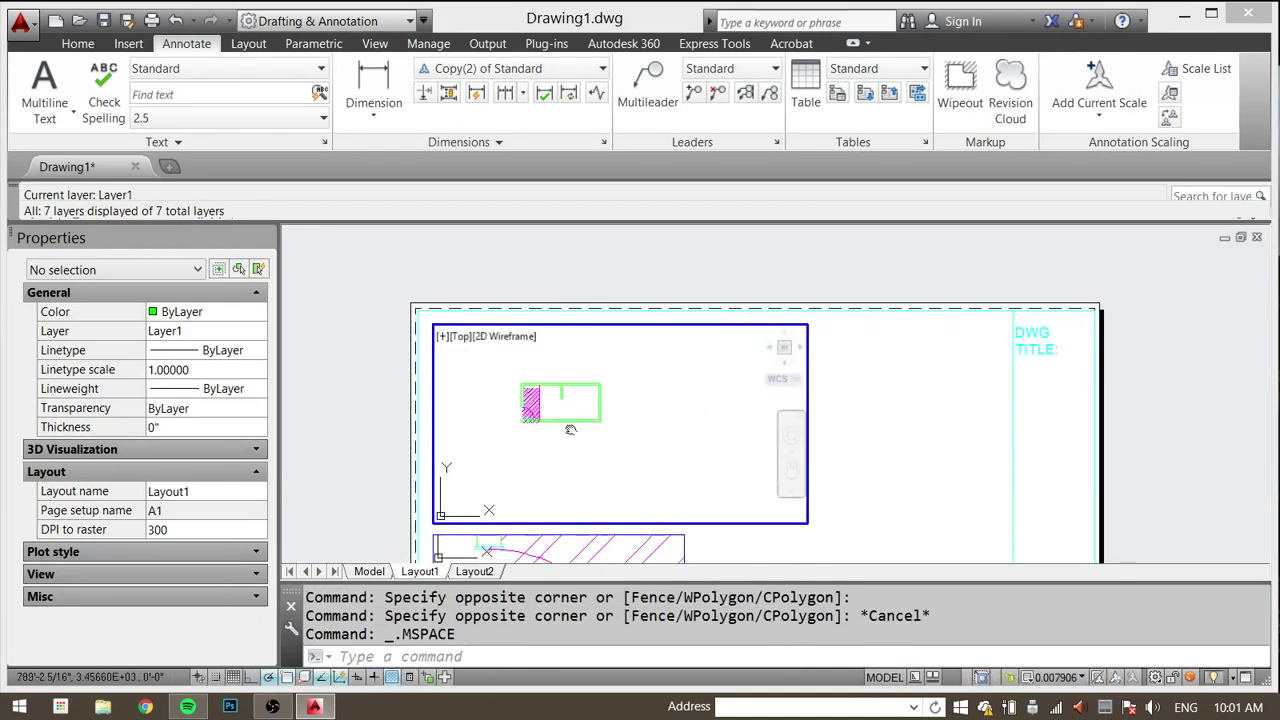
scroll(572, 437, up, 1)
scroll(539, 424, up, 2)
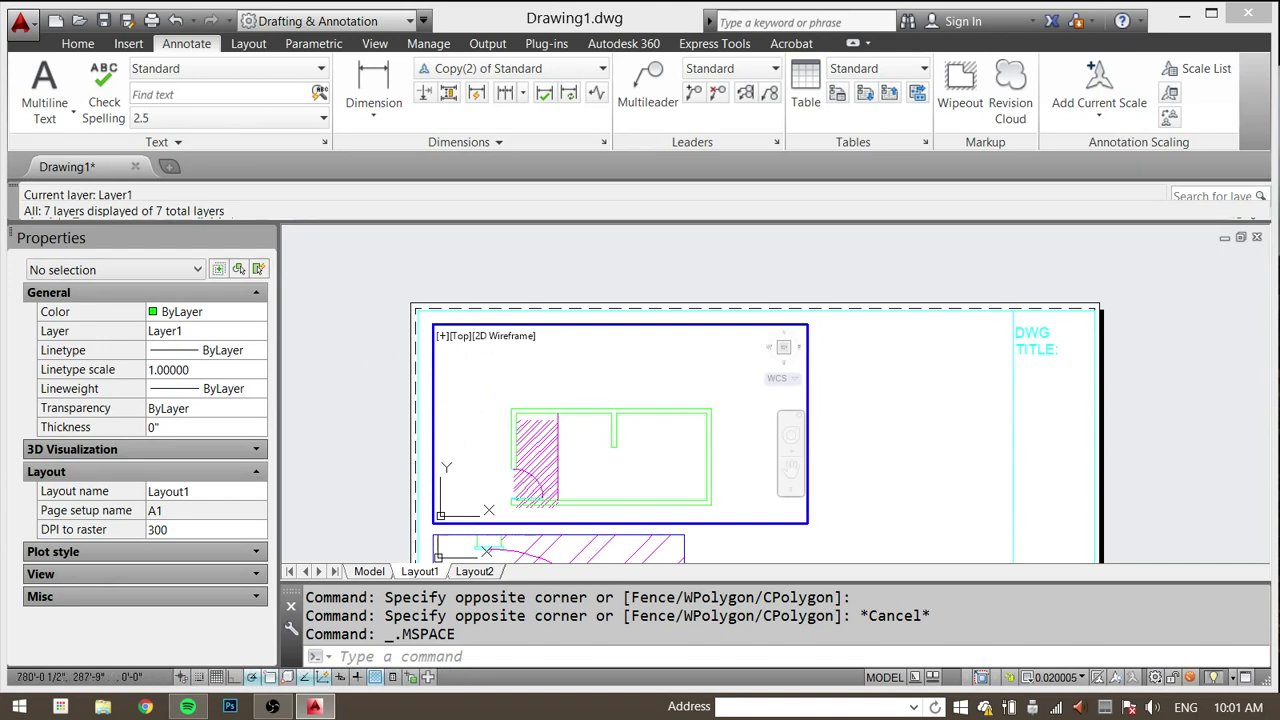
Step: In model space, check which annotation scales are assigned to the two linear dimensions above the room, leaving the list unchanged
middle_drag(354, 359, 374, 296)
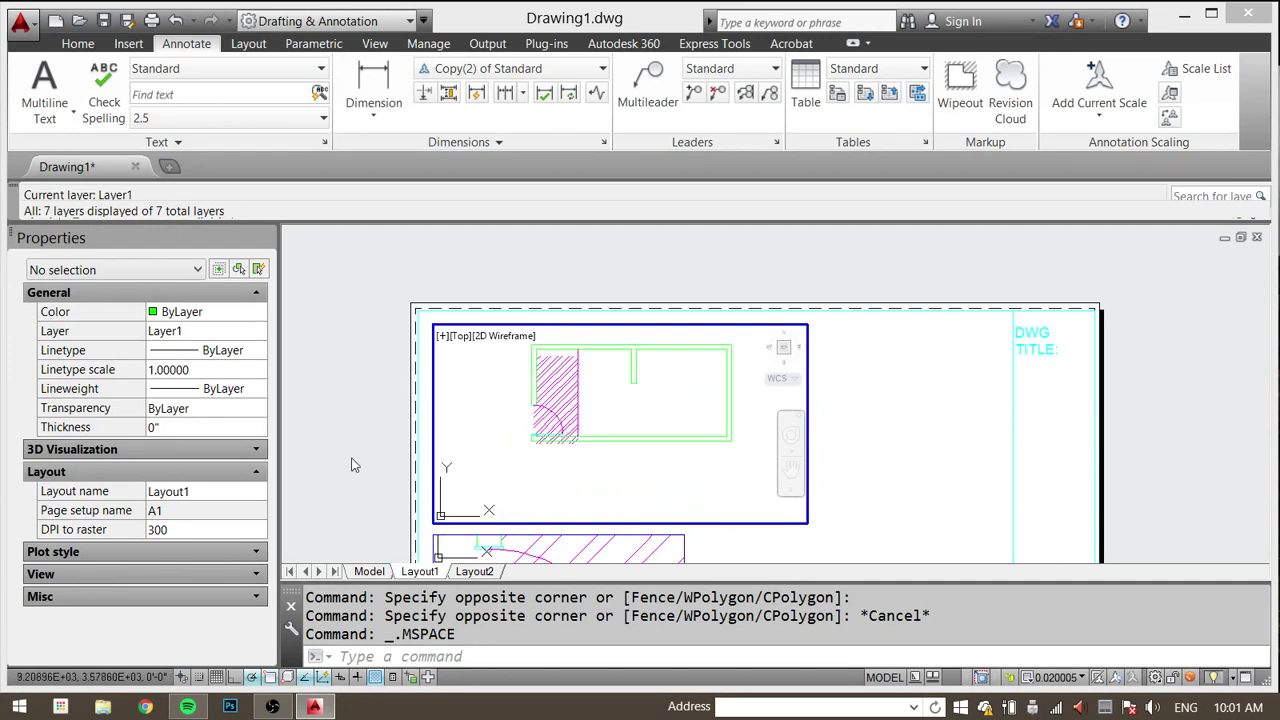
click(369, 571)
scroll(457, 391, up, 5)
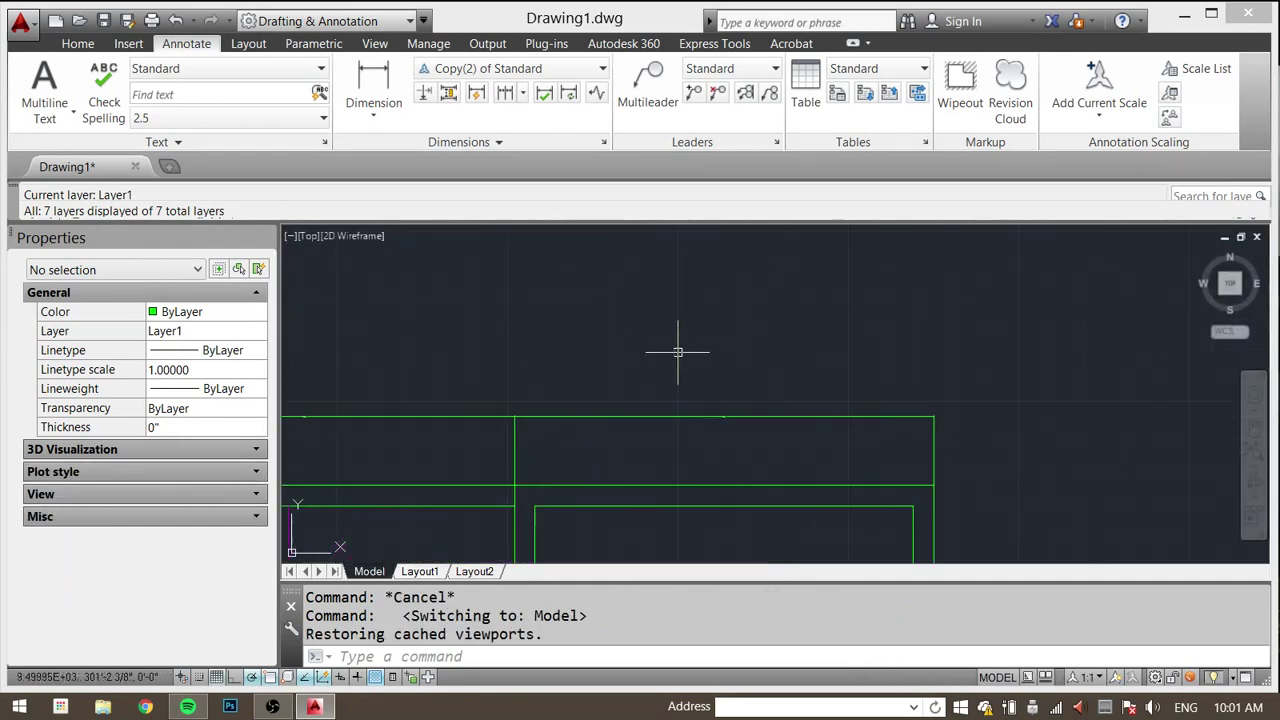
click(501, 411)
click(501, 411)
click(580, 355)
click(494, 429)
middle_drag(434, 405, 560, 388)
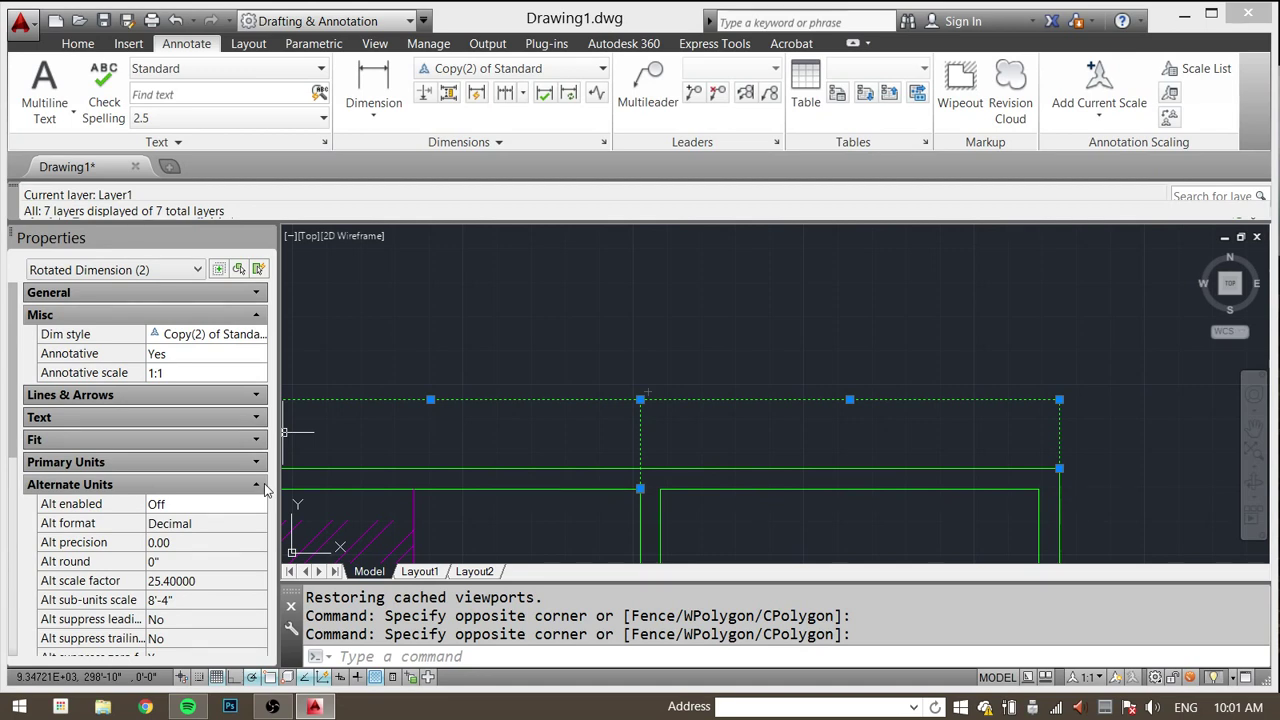
click(258, 376)
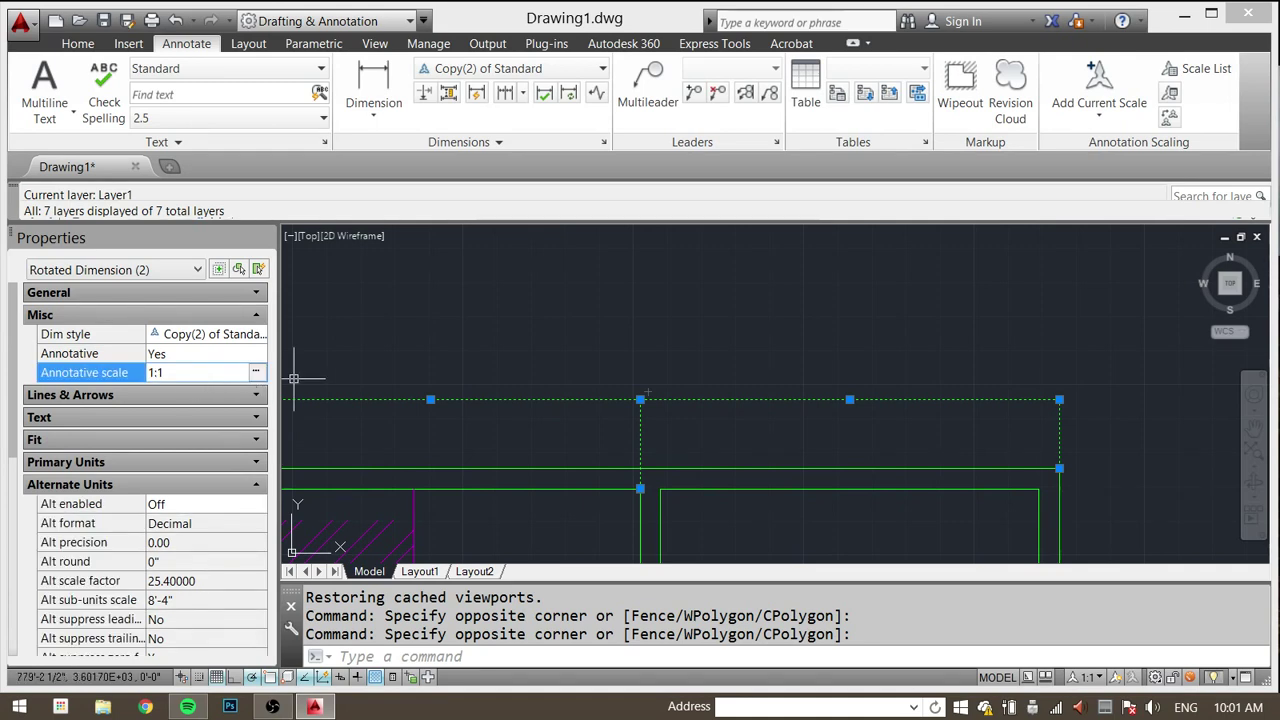
click(256, 373)
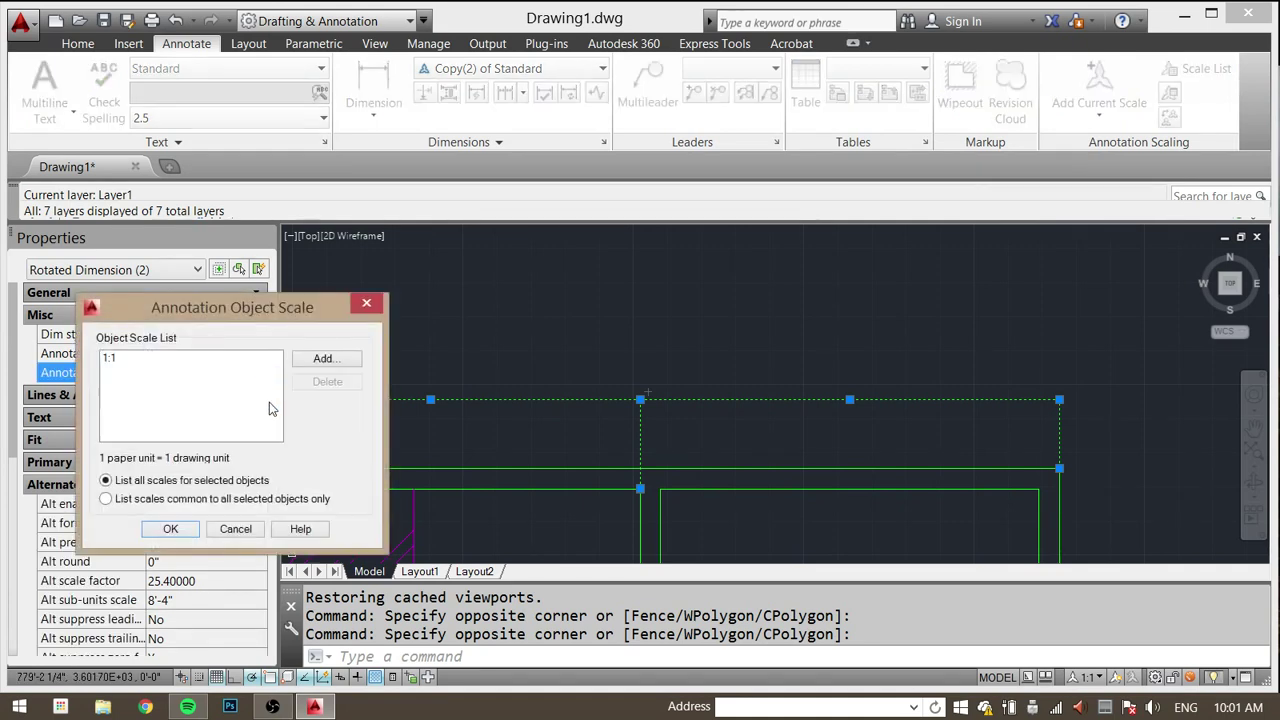
click(684, 351)
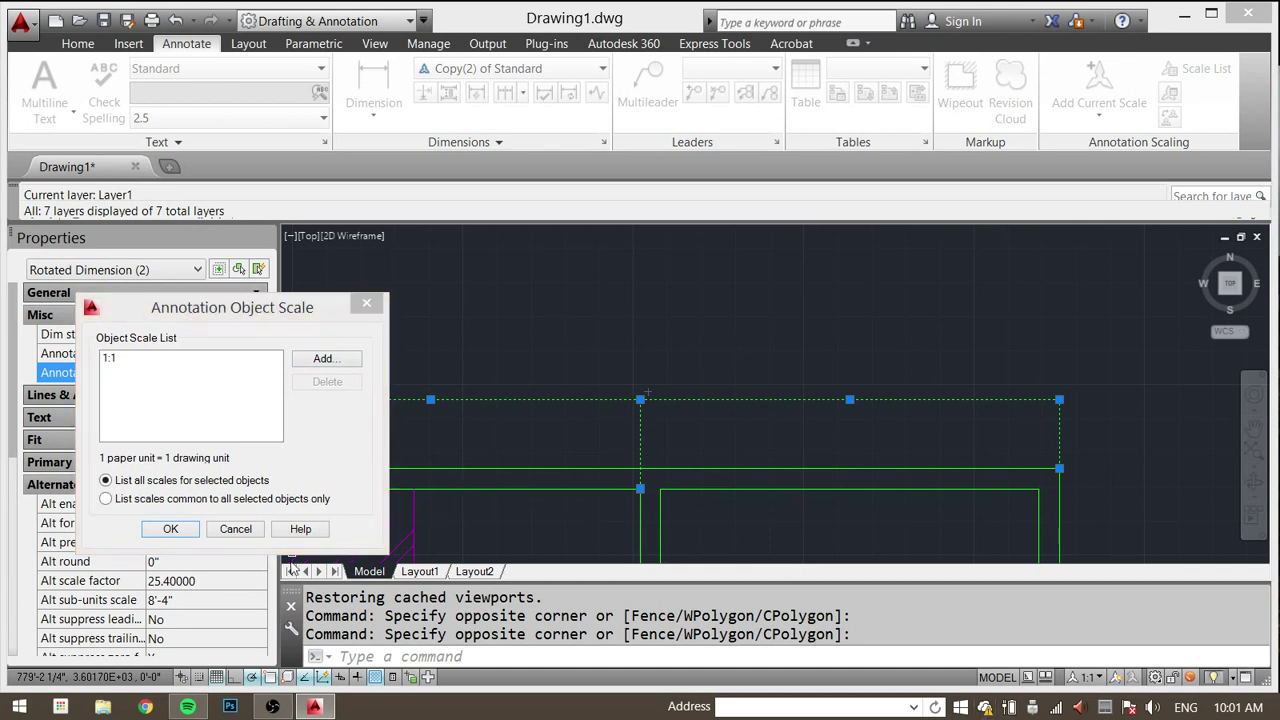
click(218, 526)
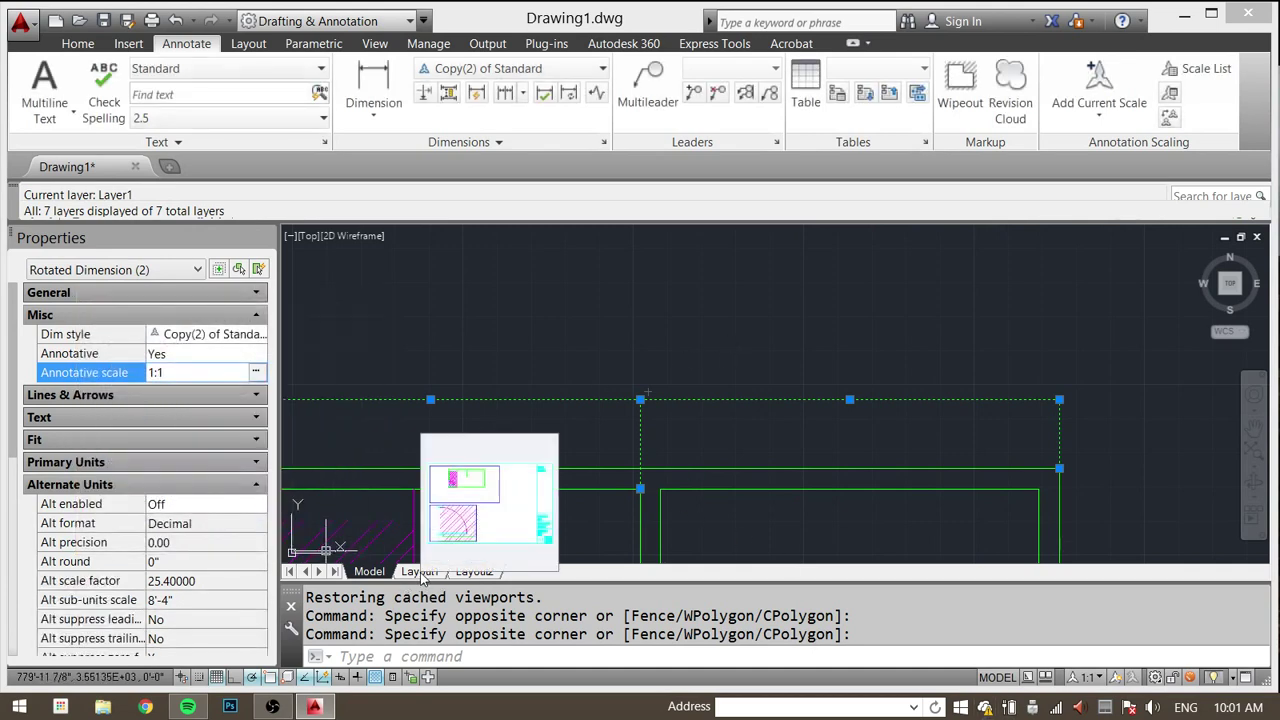
Step: Switch to Layout1, set the active upper viewport's scale to 1:30 and return to paper space
click(419, 571)
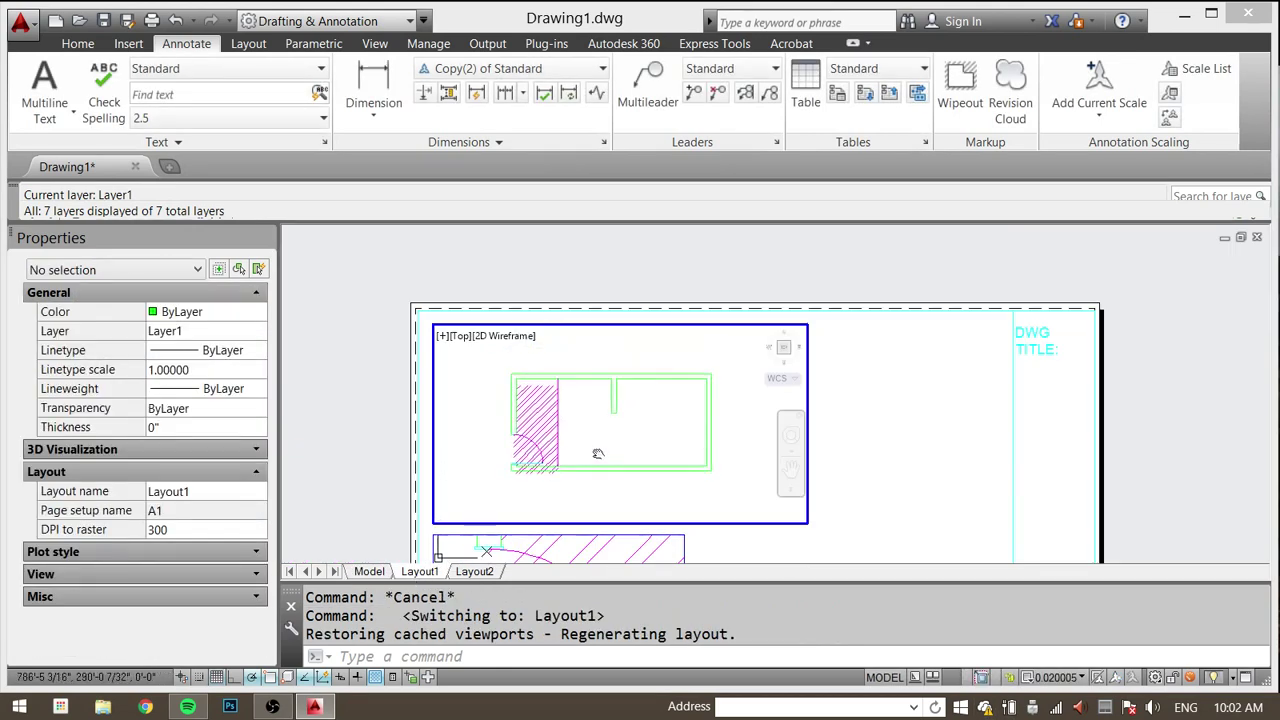
click(1058, 677)
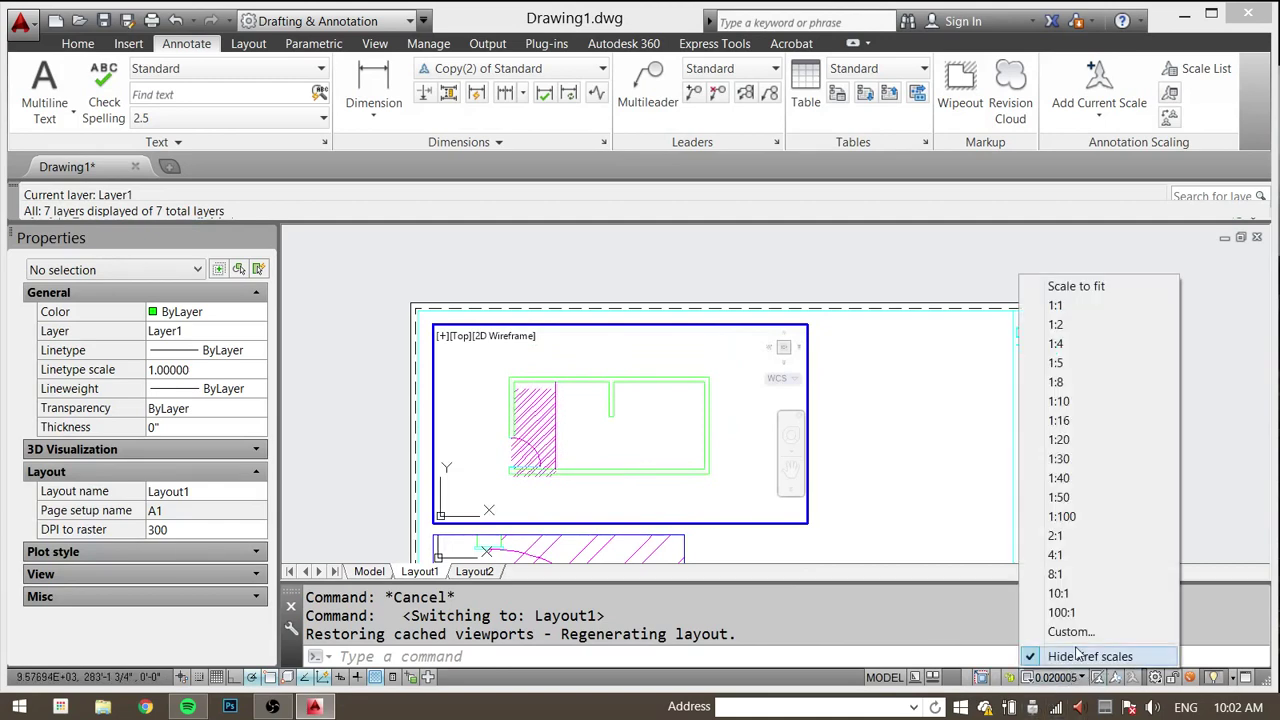
click(1070, 458)
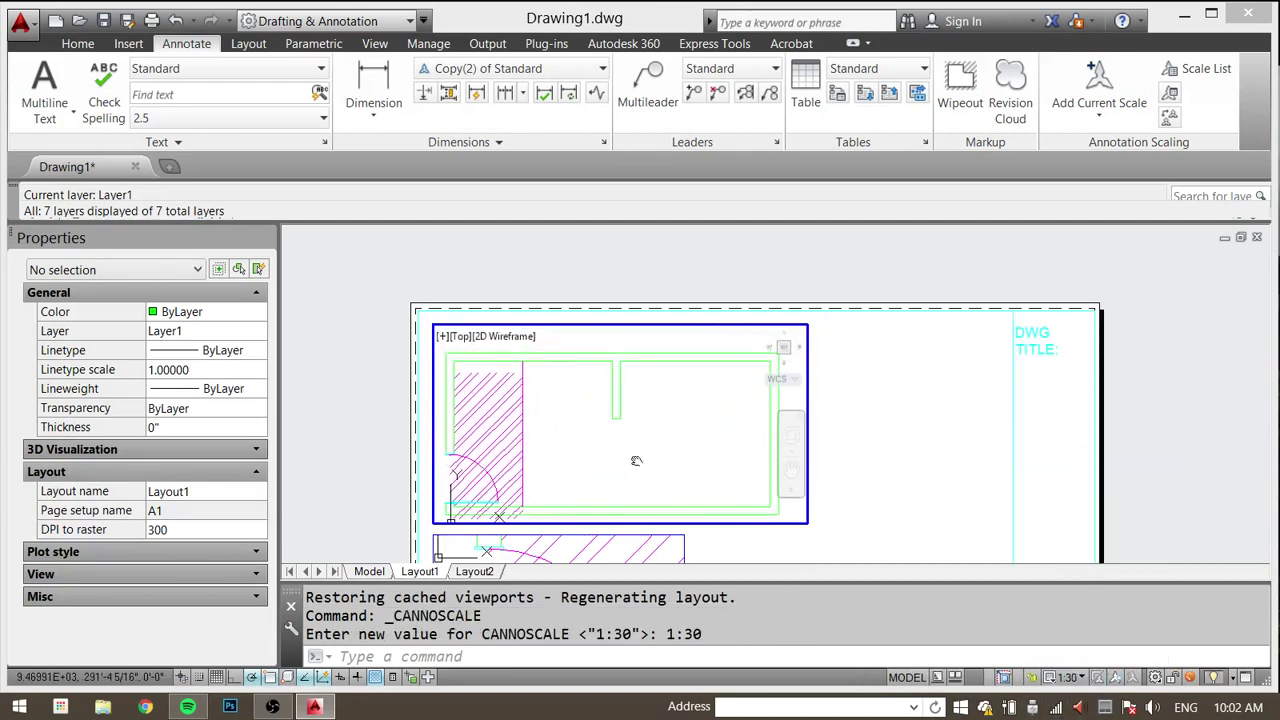
double_click(356, 290)
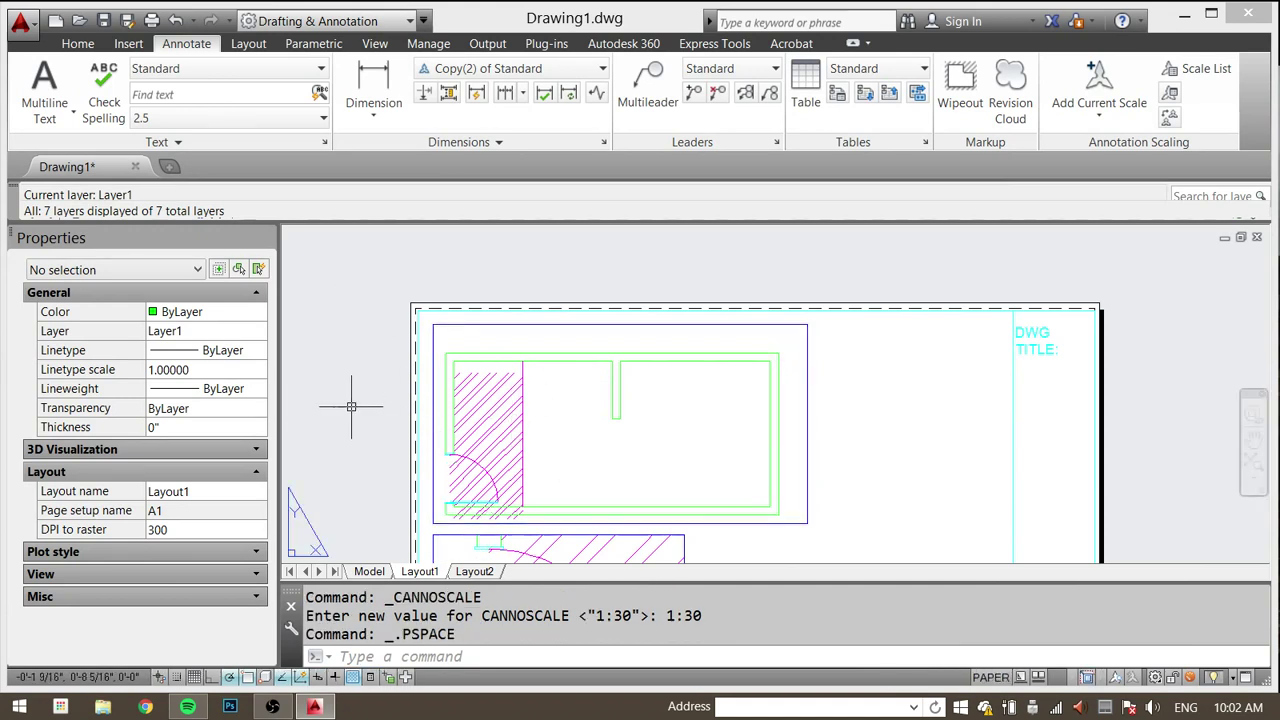
Step: In model space, add the 1:30 annotation scale to the two linear dimensions above the room
click(369, 571)
click(703, 351)
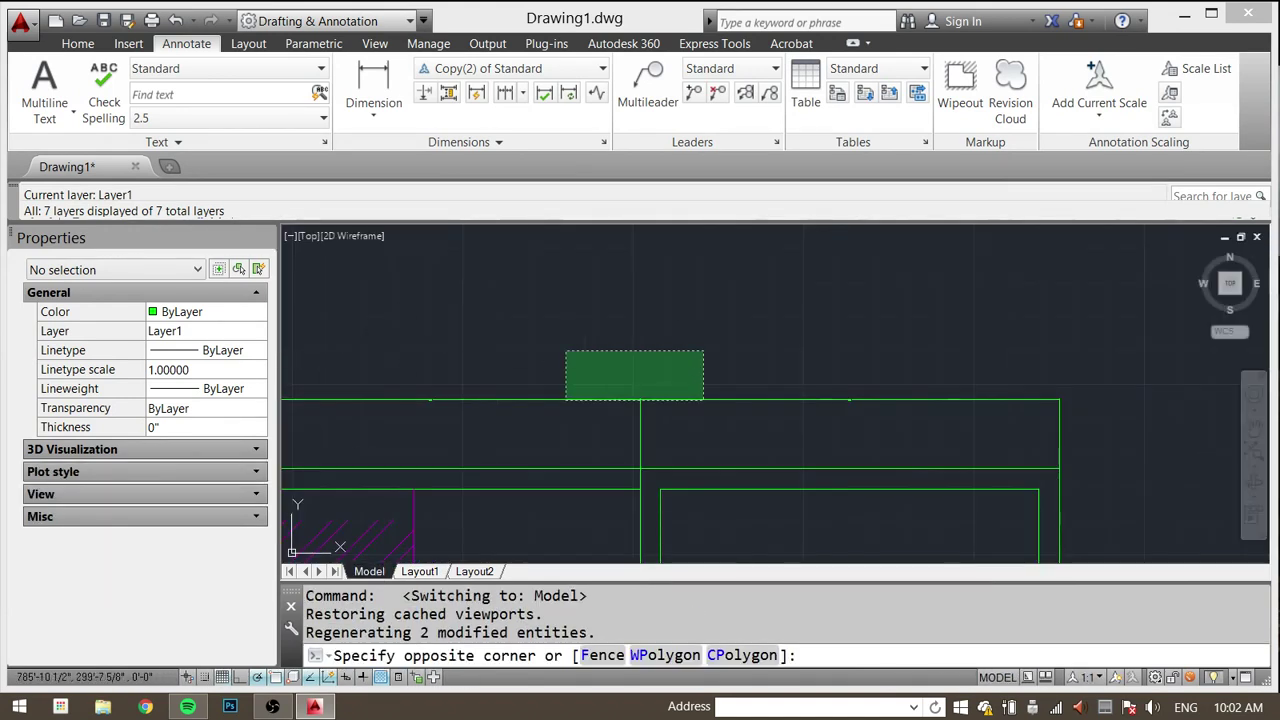
click(566, 399)
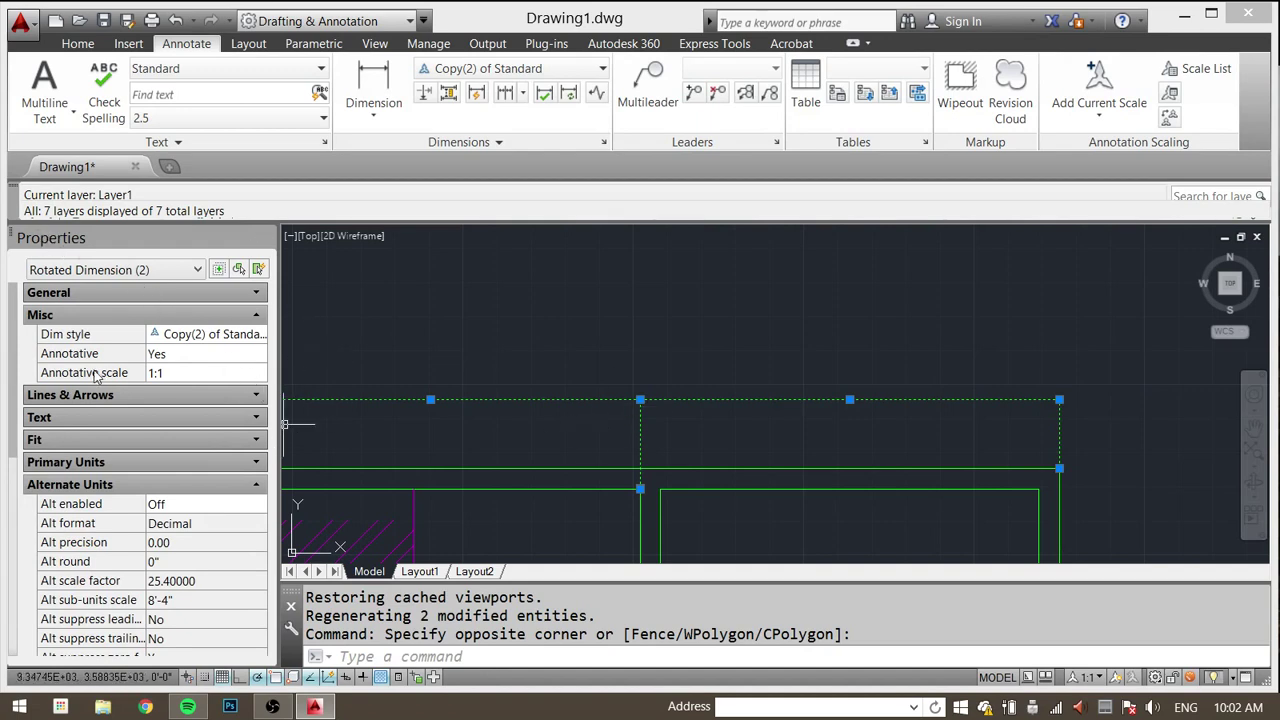
click(240, 372)
click(258, 372)
click(333, 359)
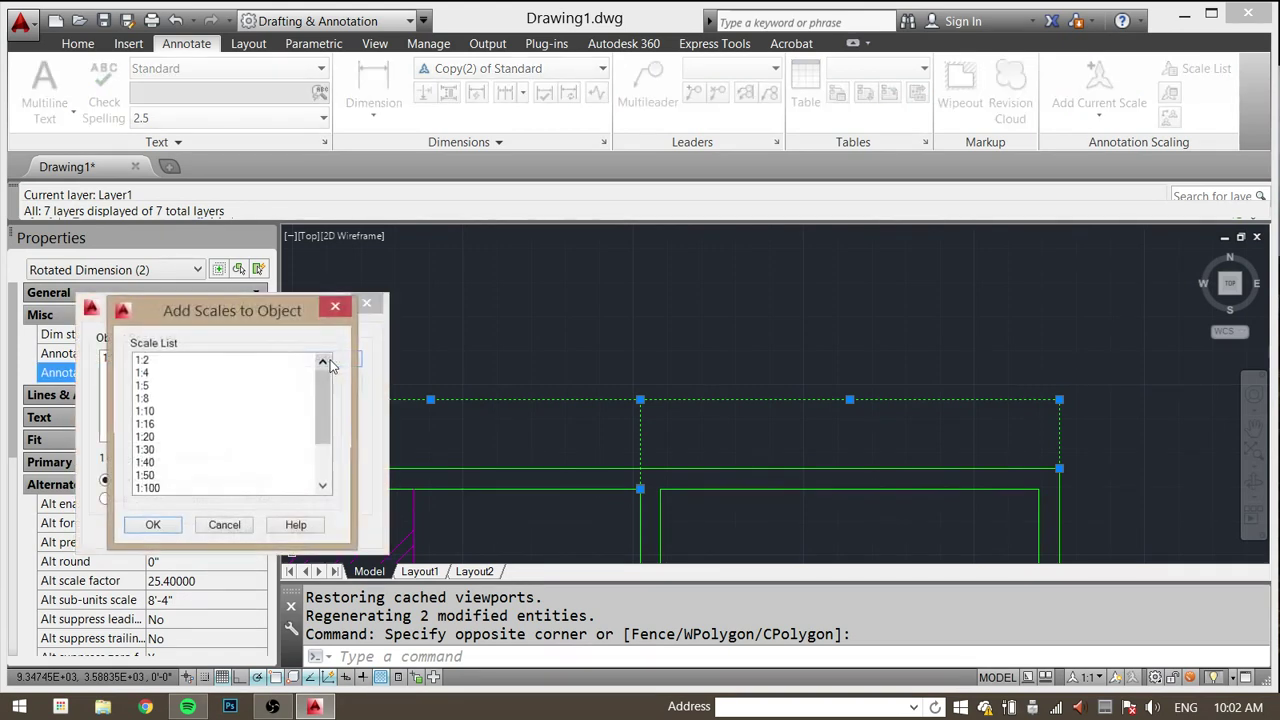
click(145, 450)
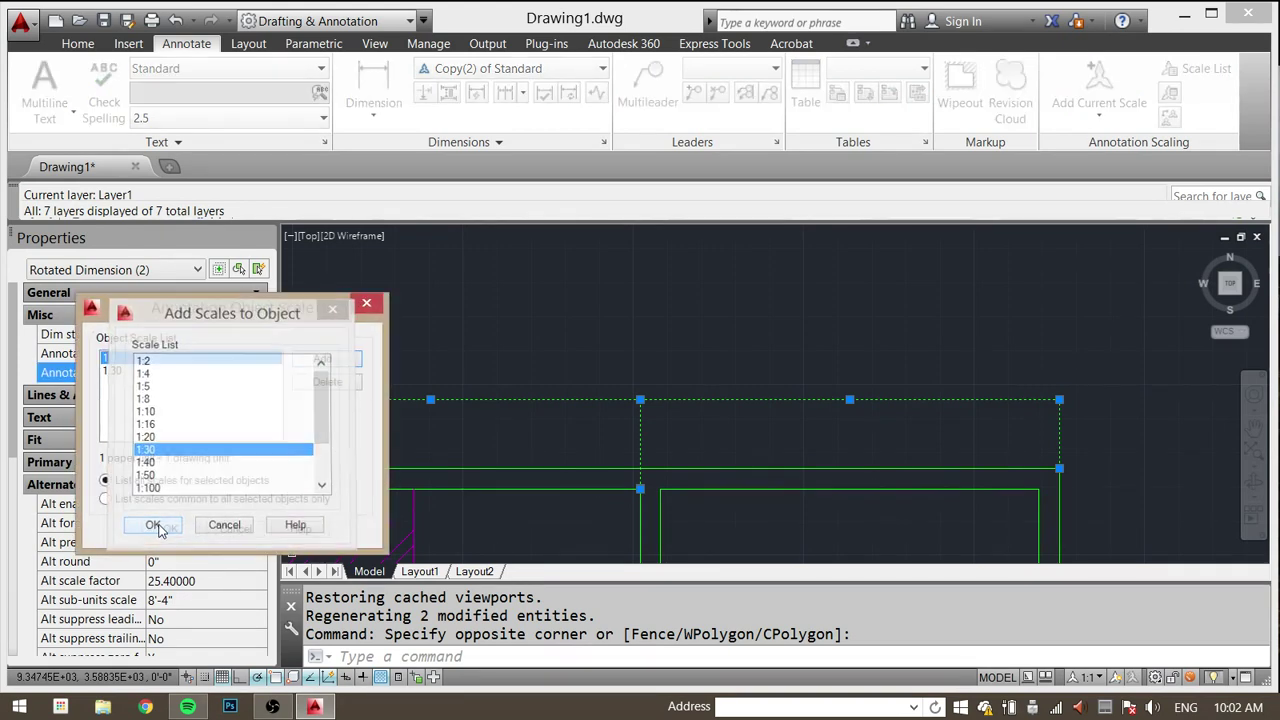
click(155, 523)
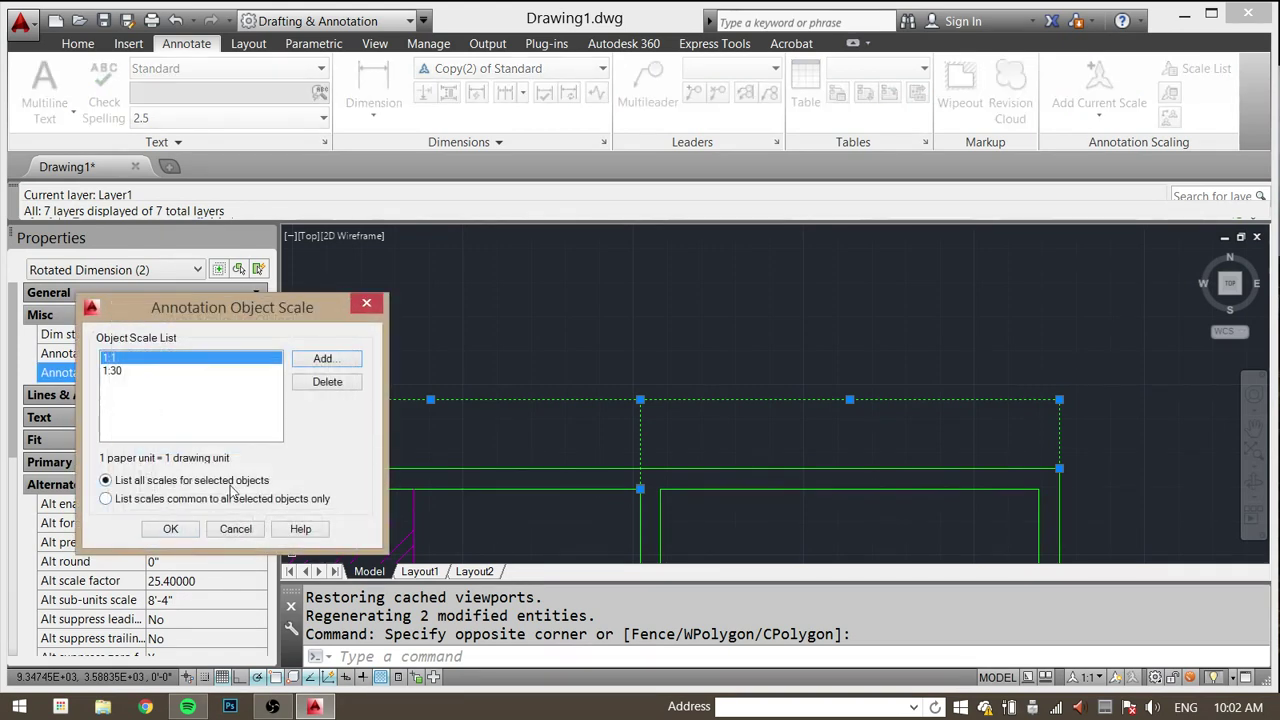
click(172, 530)
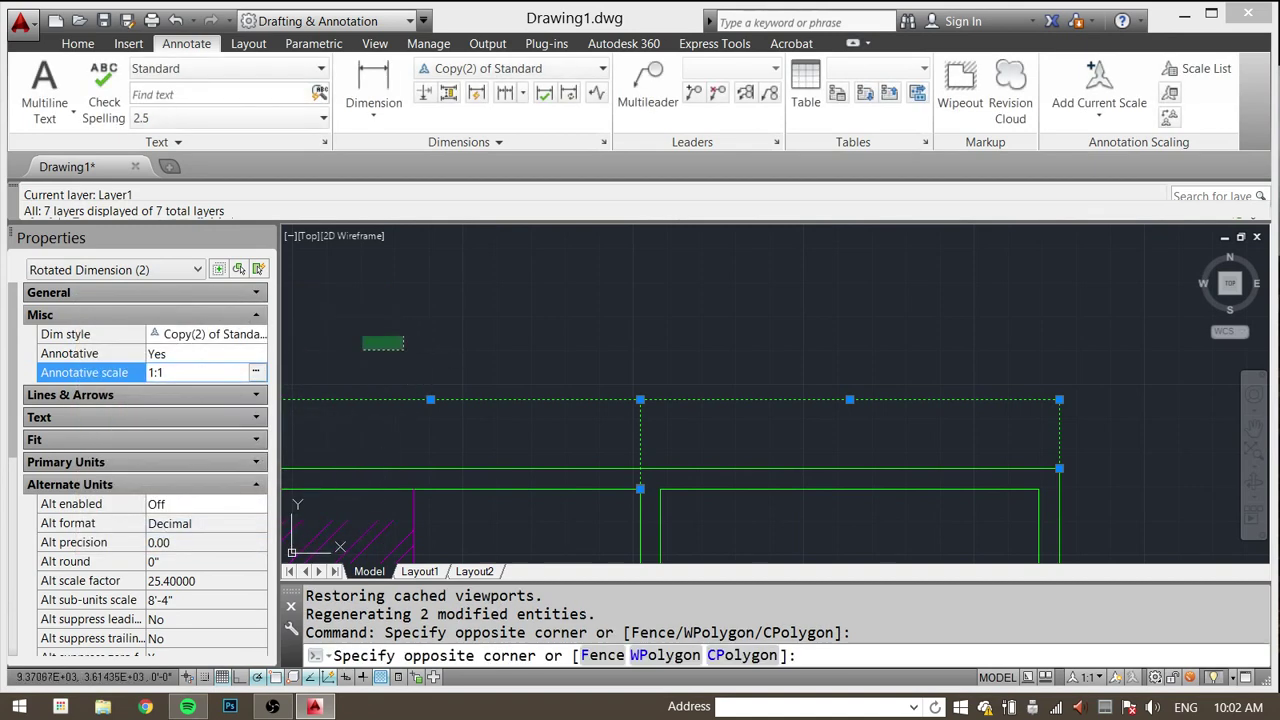
key(Escape)
key(Escape)
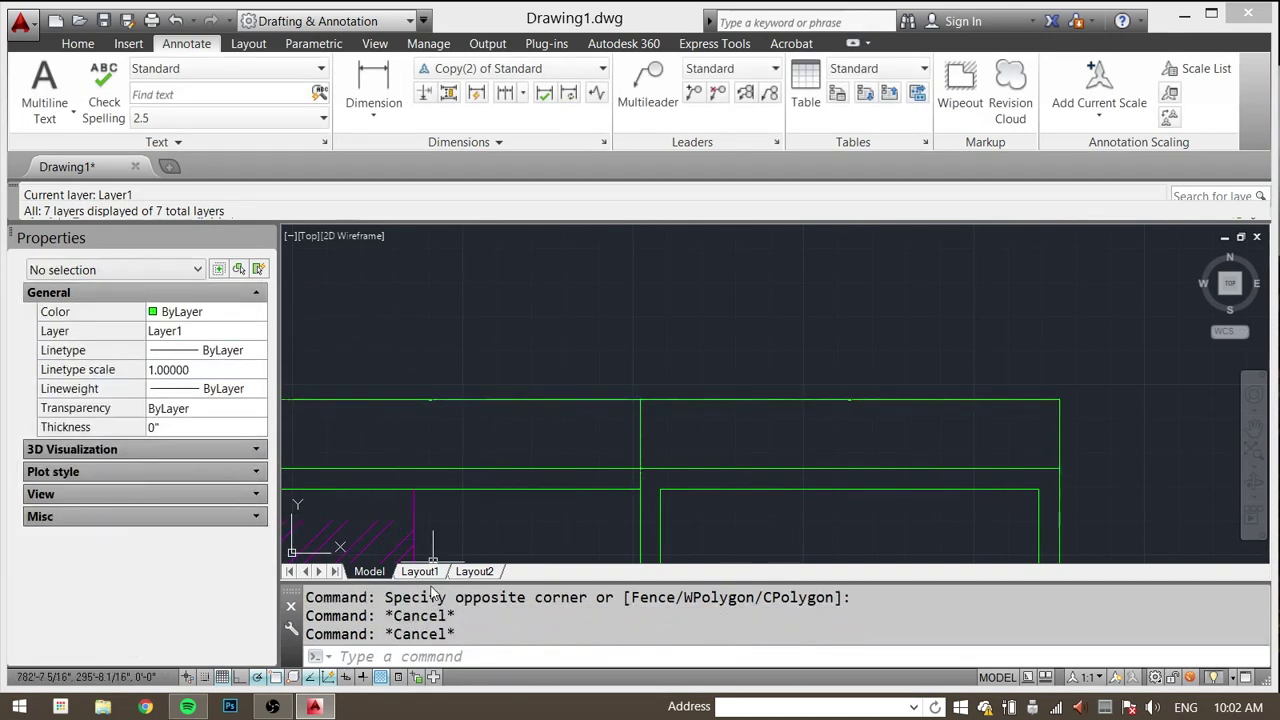
Step: On Layout1, stretch the upper viewport's lower edge downward and shift the plan inside it so both dimensions fit, ending in paper space
click(419, 571)
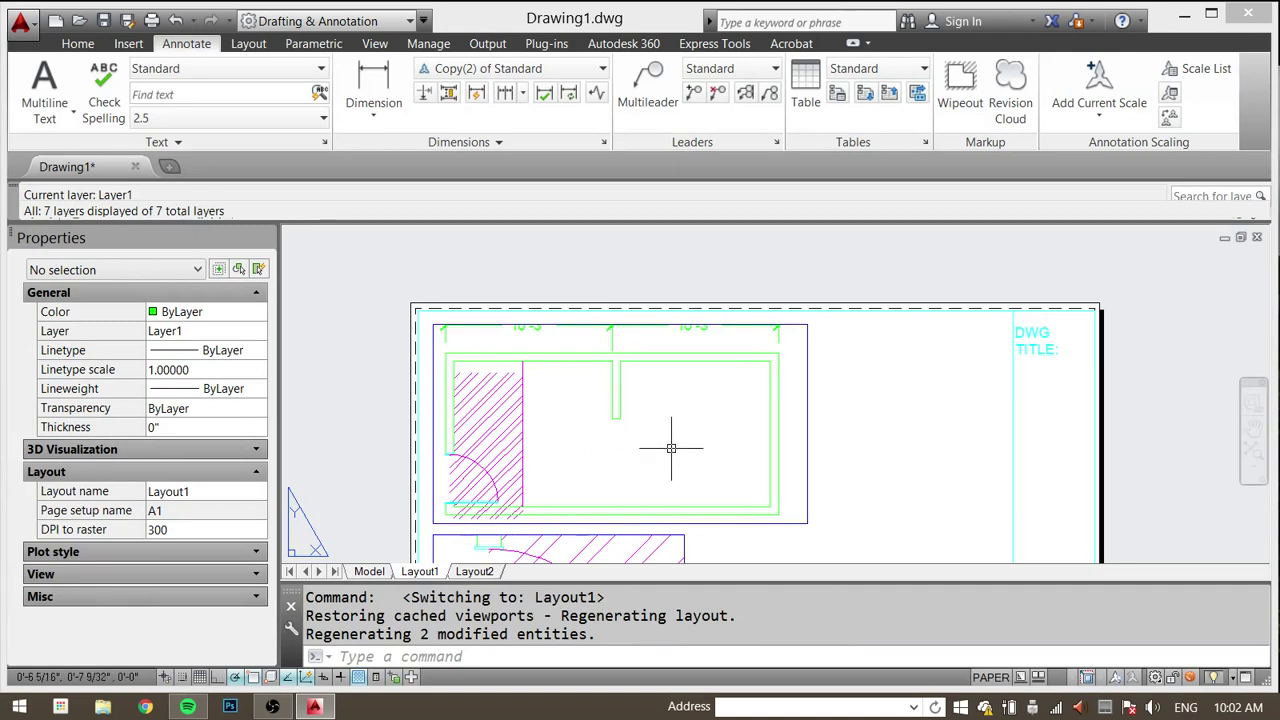
middle_drag(869, 434, 829, 395)
click(790, 415)
click(755, 456)
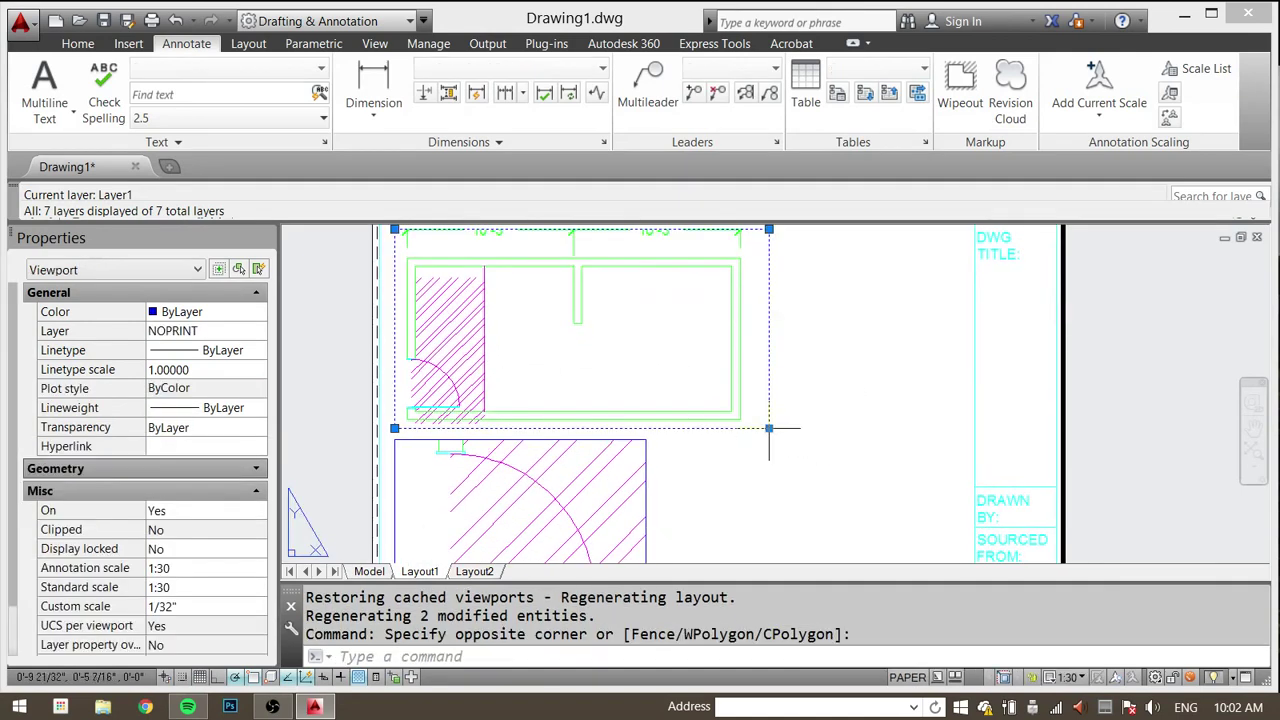
click(769, 428)
double_click(658, 376)
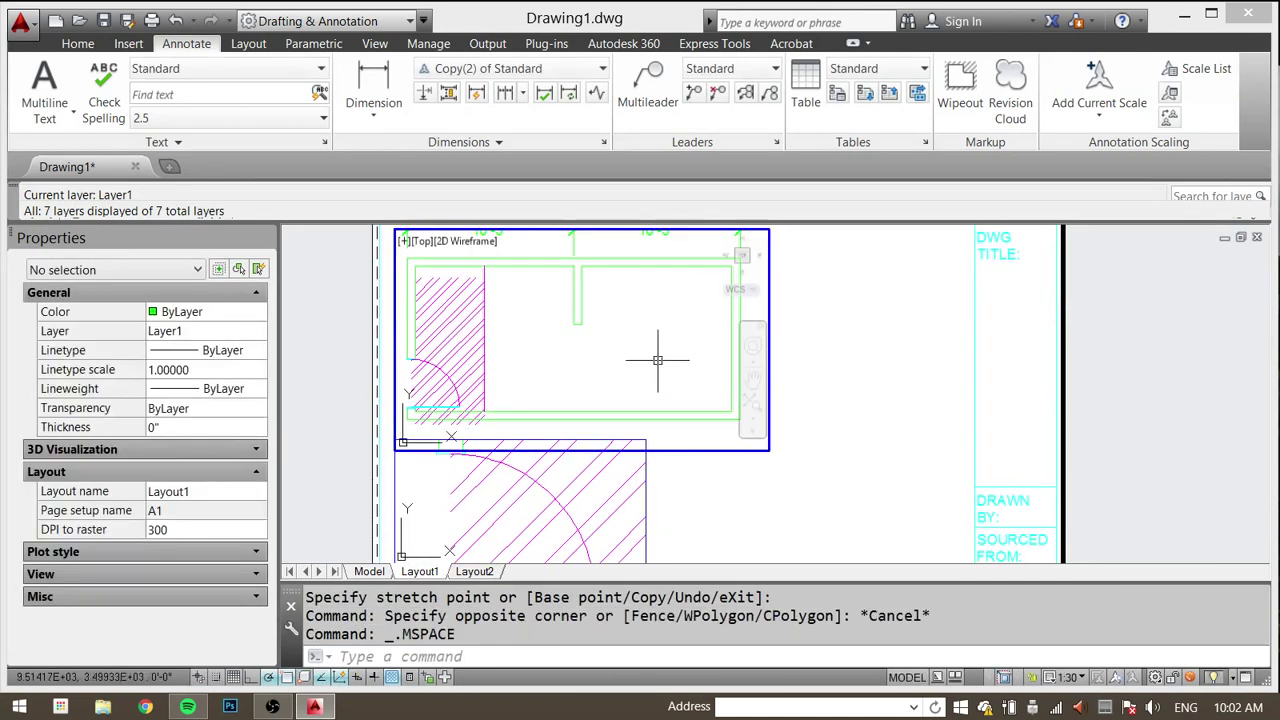
double_click(855, 360)
middle_drag(873, 252, 857, 318)
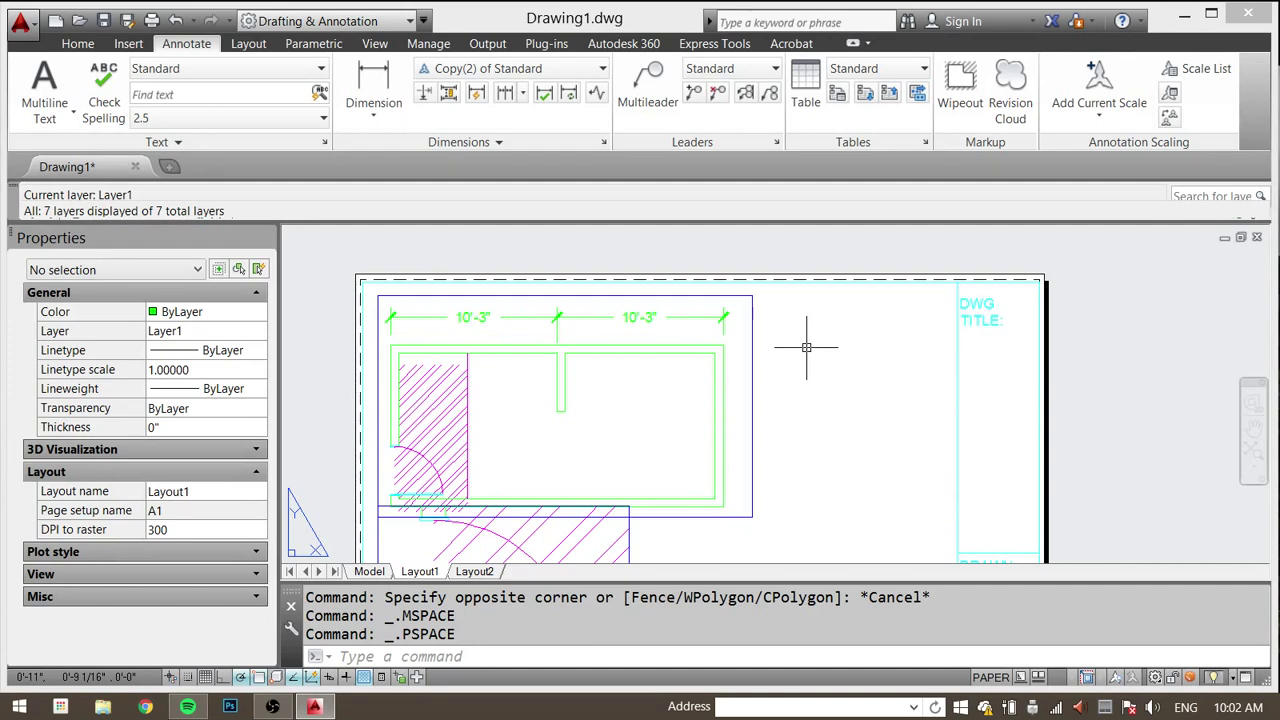
middle_drag(757, 387, 772, 344)
scroll(491, 346, down, 2)
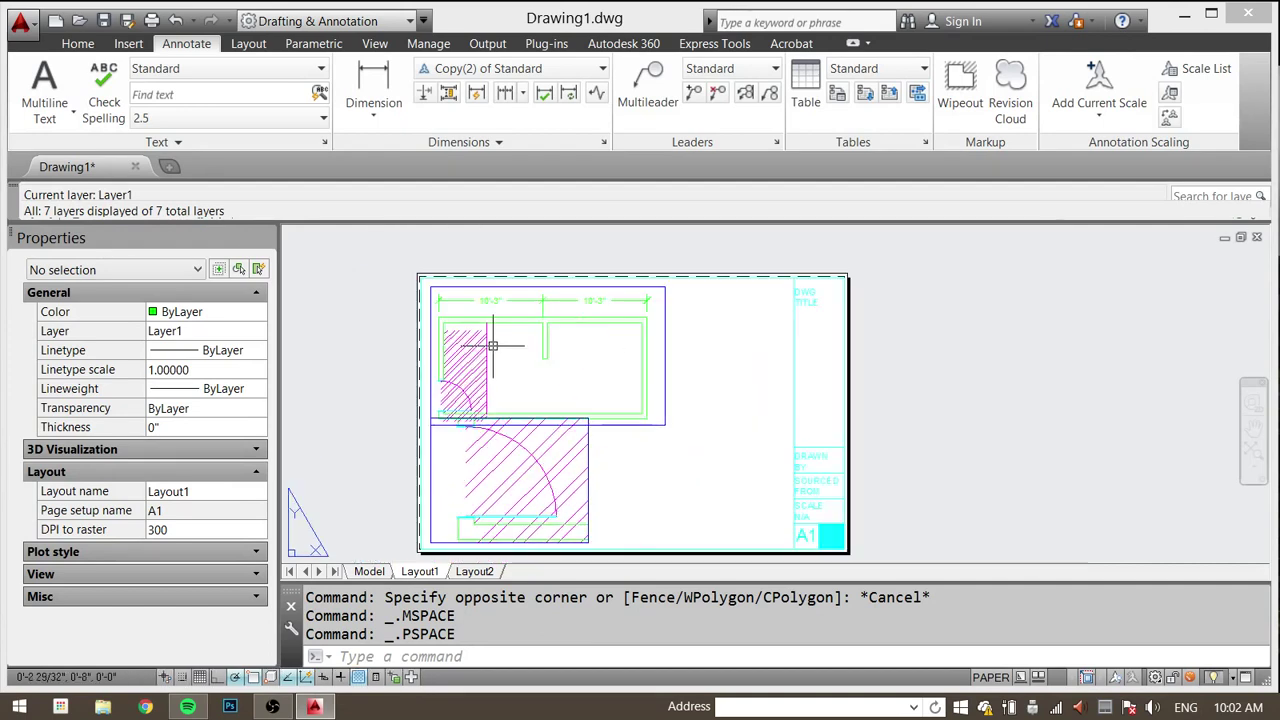
middle_drag(598, 468, 612, 395)
click(557, 413)
click(522, 422)
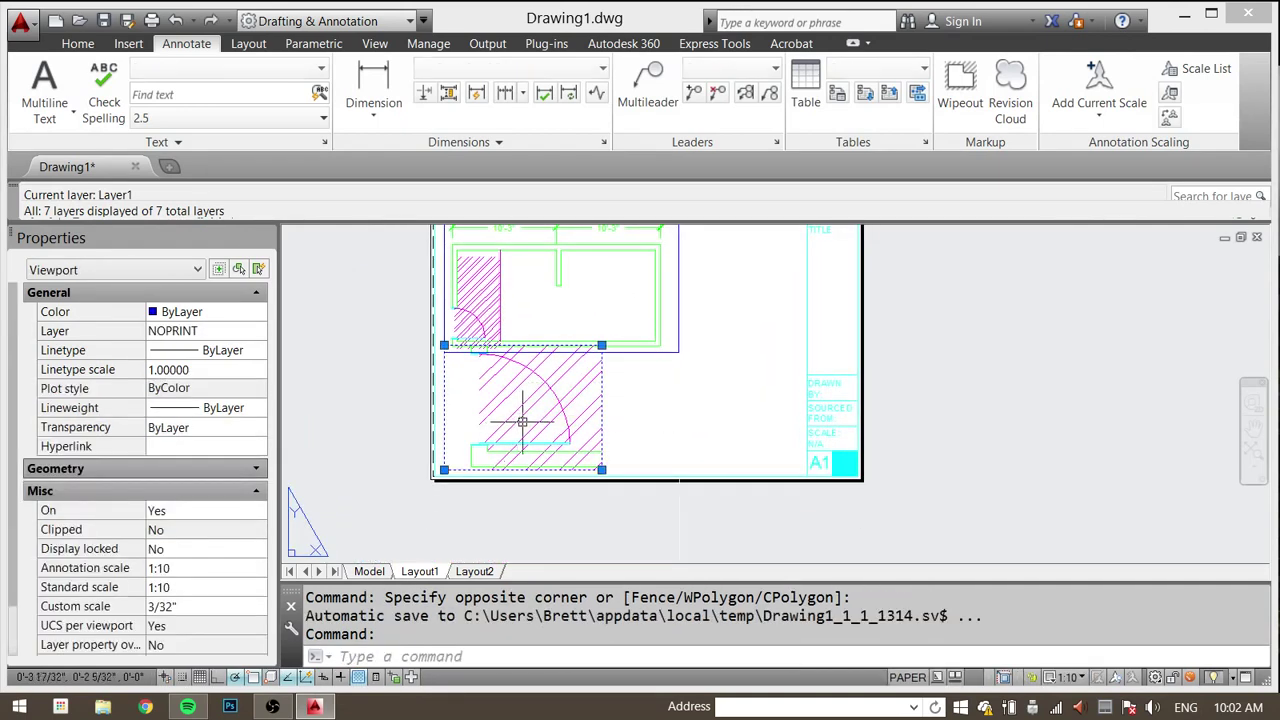
double_click(674, 411)
click(674, 411)
key(Escape)
key(Escape)
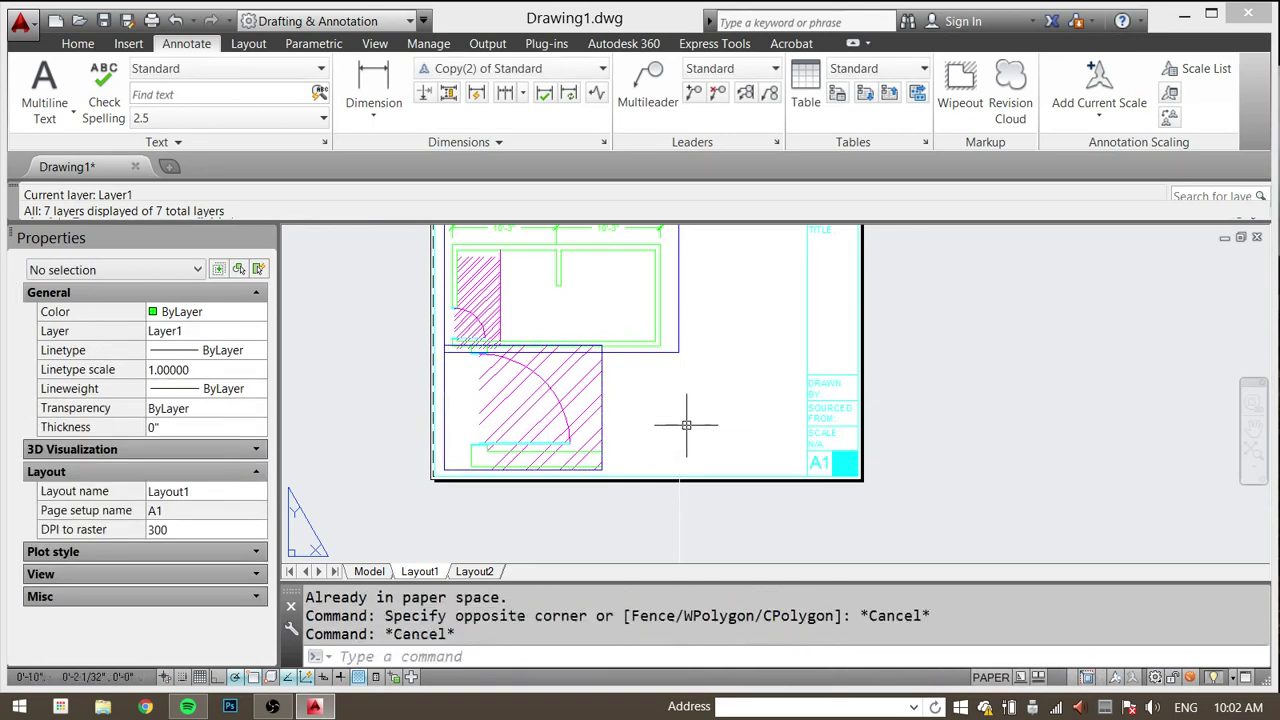
Step: Move the lower door-detail viewport horizontally across the sheet, closer to the title block
text(m)
key(Return)
click(664, 402)
click(567, 432)
key(Return)
click(653, 412)
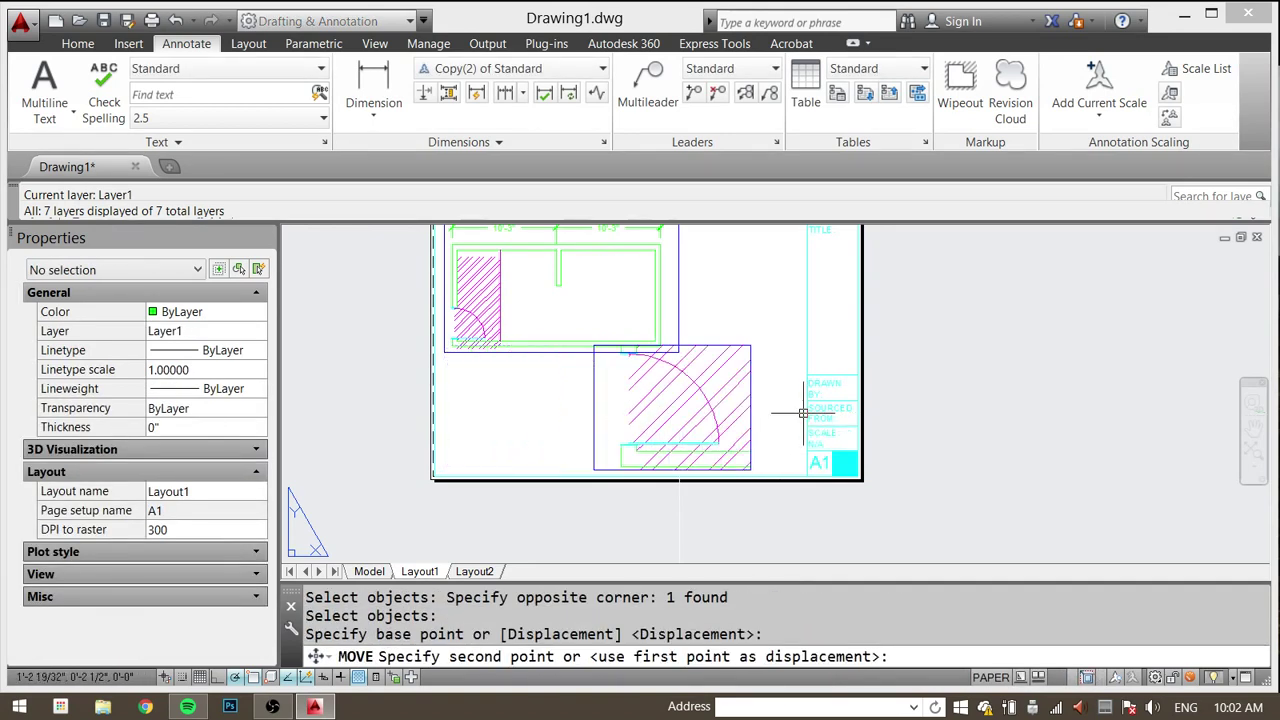
click(803, 414)
key(Escape)
Step: Lower the upper edge of the door-detail viewport so it sits clear of the room-plan viewport
double_click(707, 420)
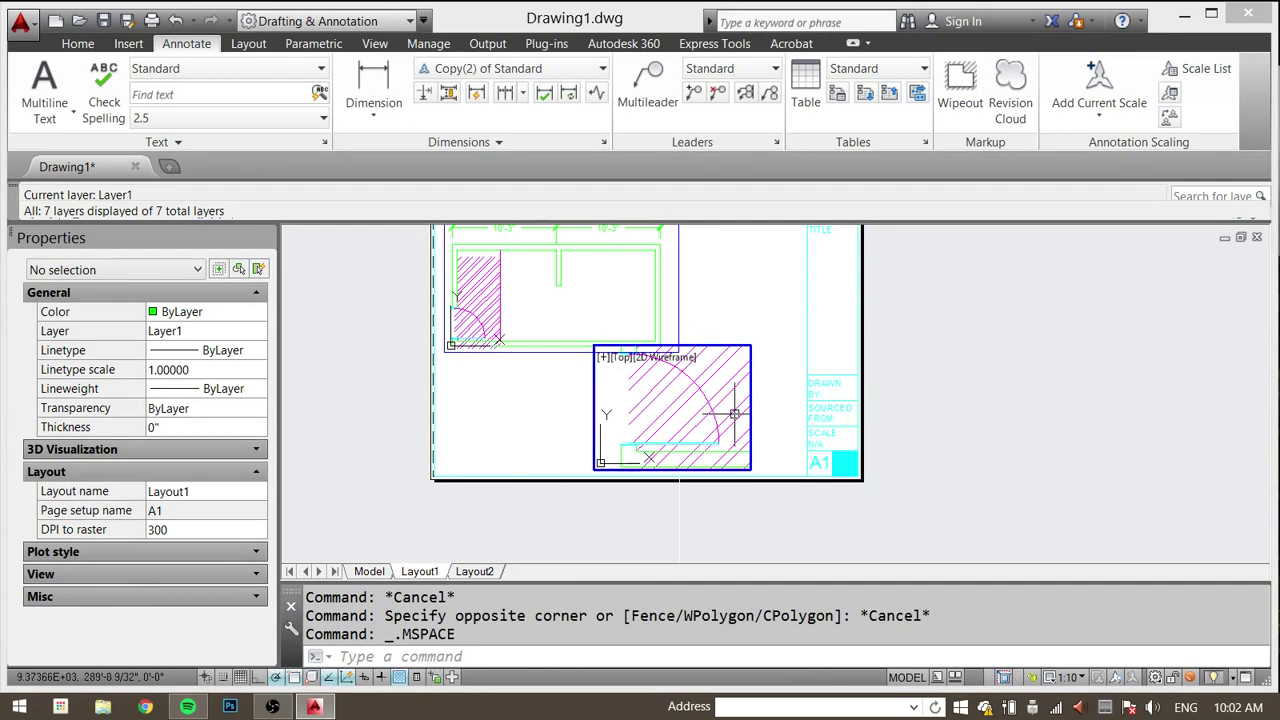
key(Escape)
double_click(771, 322)
click(767, 320)
click(740, 351)
click(750, 345)
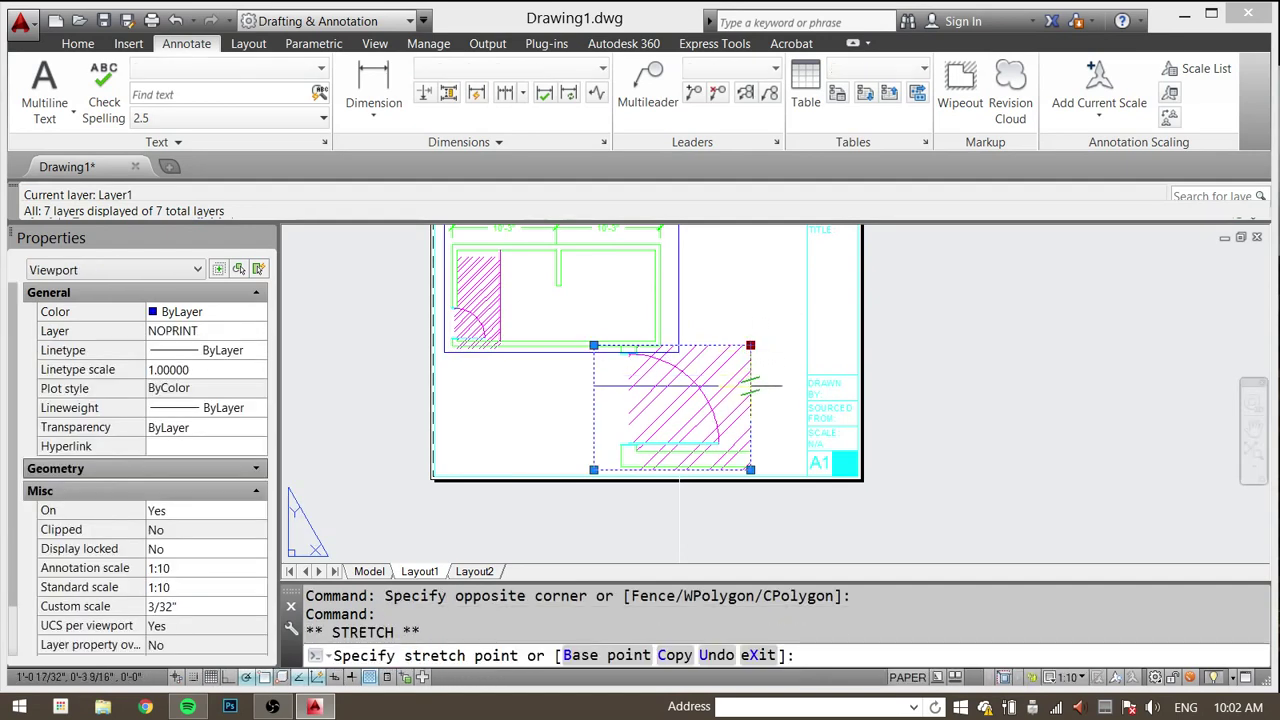
click(751, 394)
Step: Stretch the door-detail viewport's upper-left corner slightly outward to the left and clear the selection
middle_drag(634, 449, 634, 437)
scroll(627, 440, up, 2)
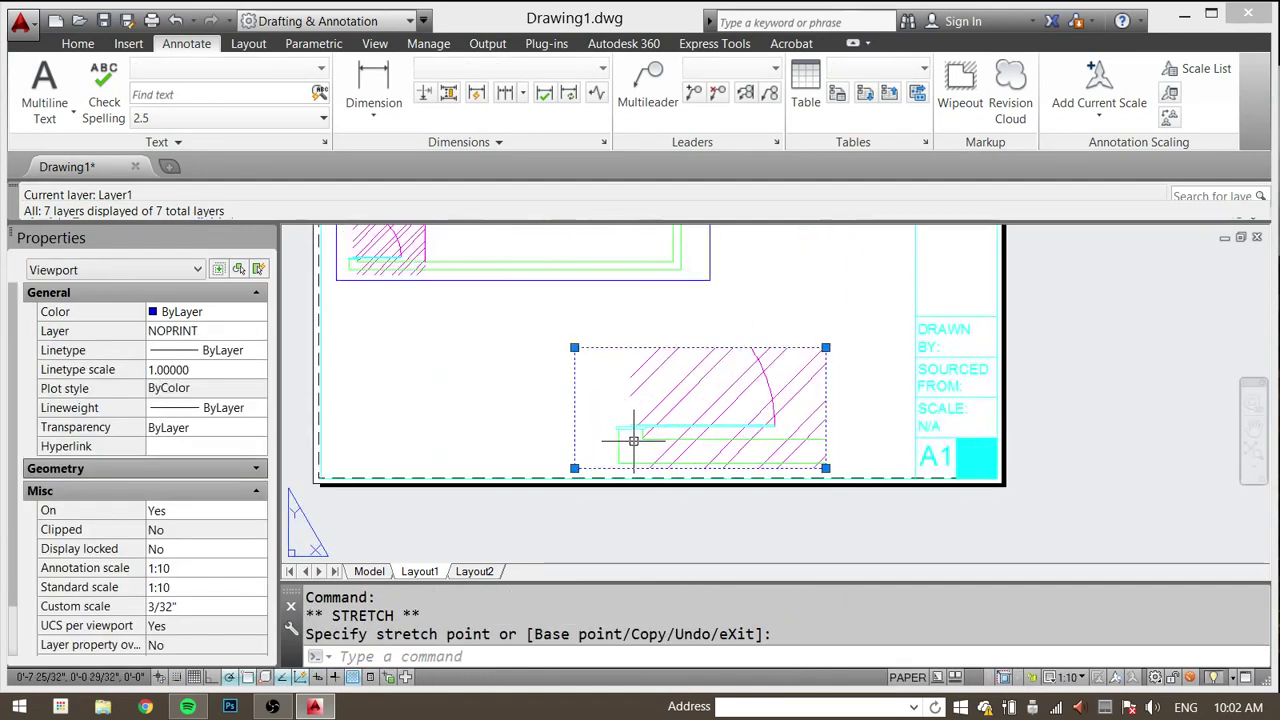
click(571, 347)
click(571, 347)
click(546, 348)
key(Escape)
key(Escape)
Step: In model space, move the magenta hatch at the door straight up so it ends at the lower wall's inner face
click(369, 571)
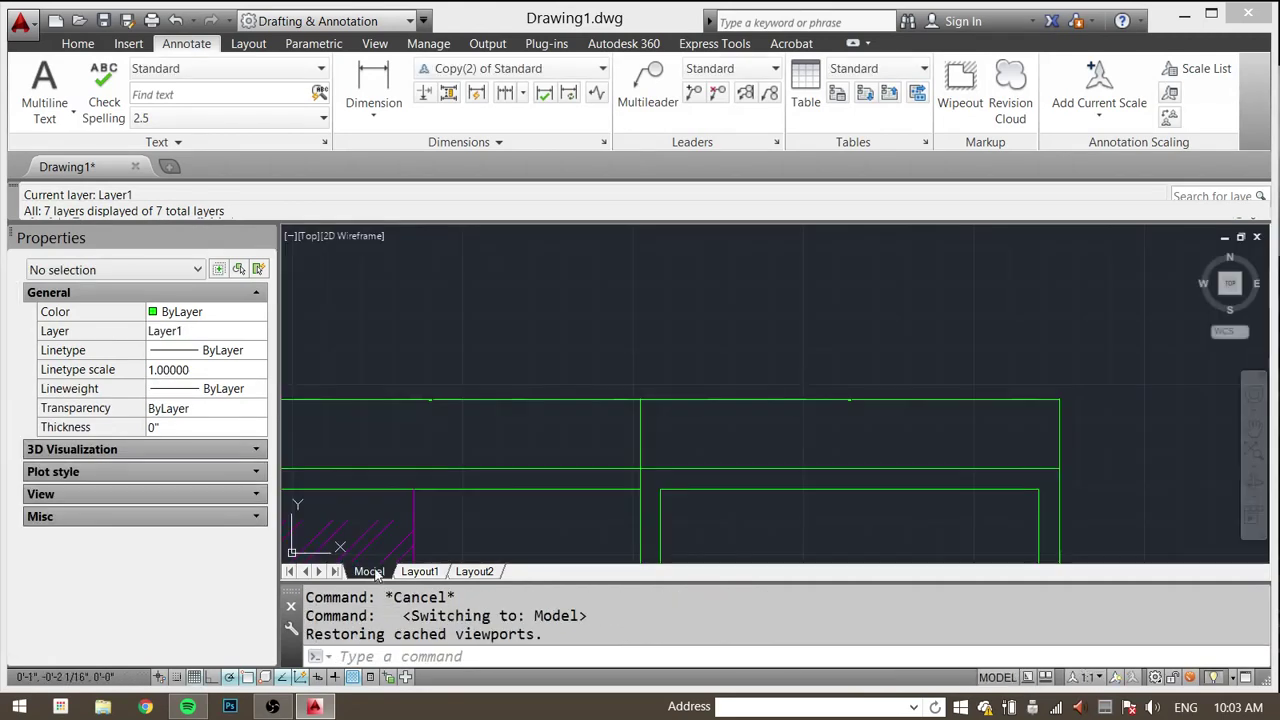
scroll(631, 437, down, 5)
scroll(631, 437, up, 7)
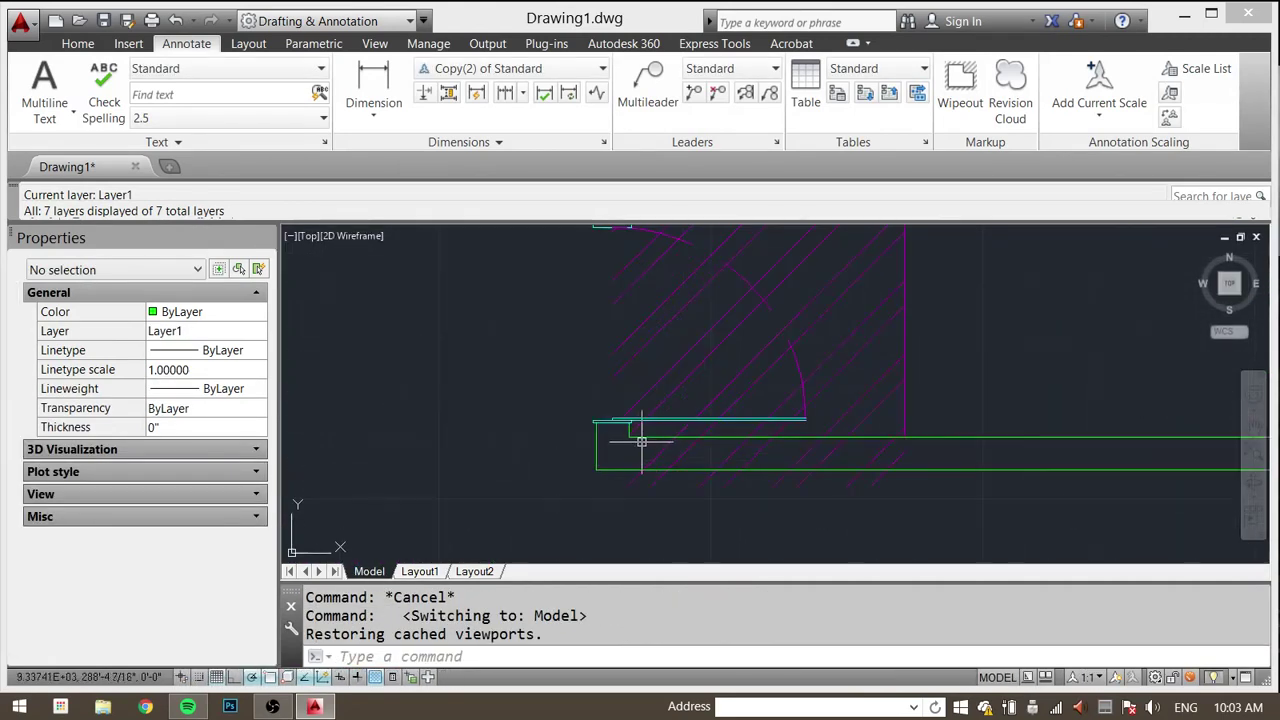
key(Escape)
key(Escape)
text(m)
key(Return)
click(814, 314)
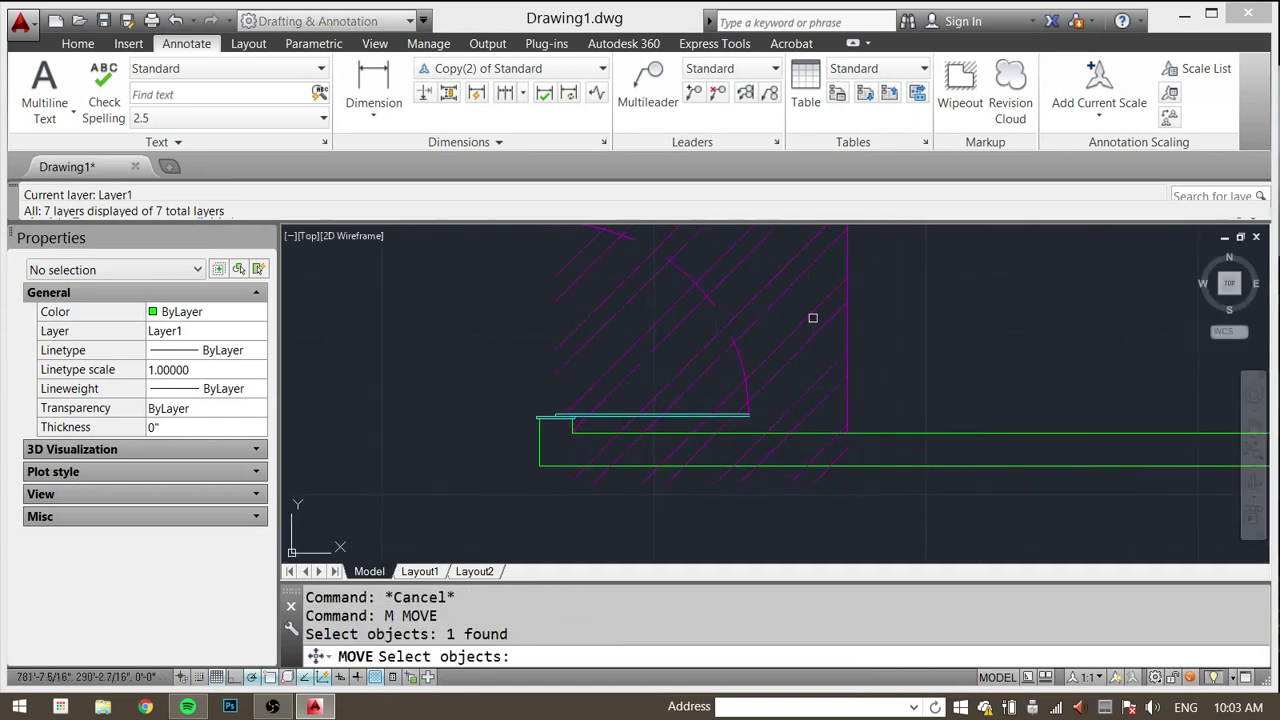
key(Return)
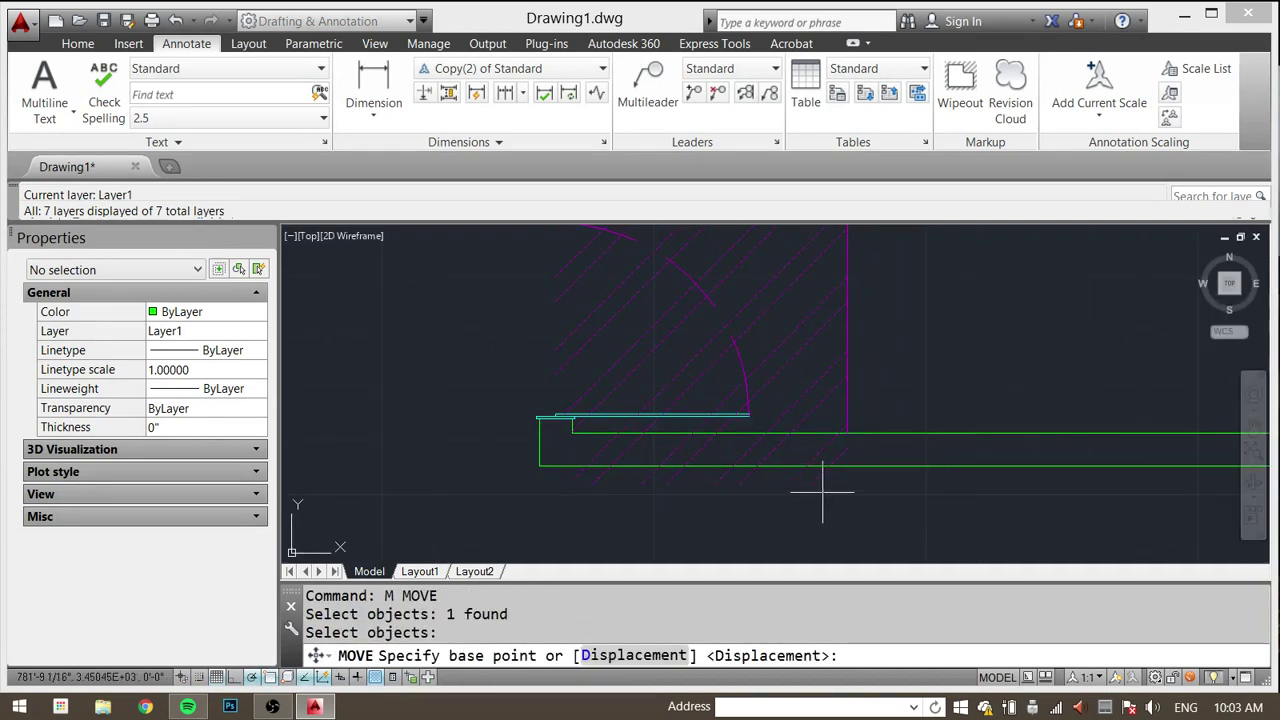
click(895, 518)
click(896, 471)
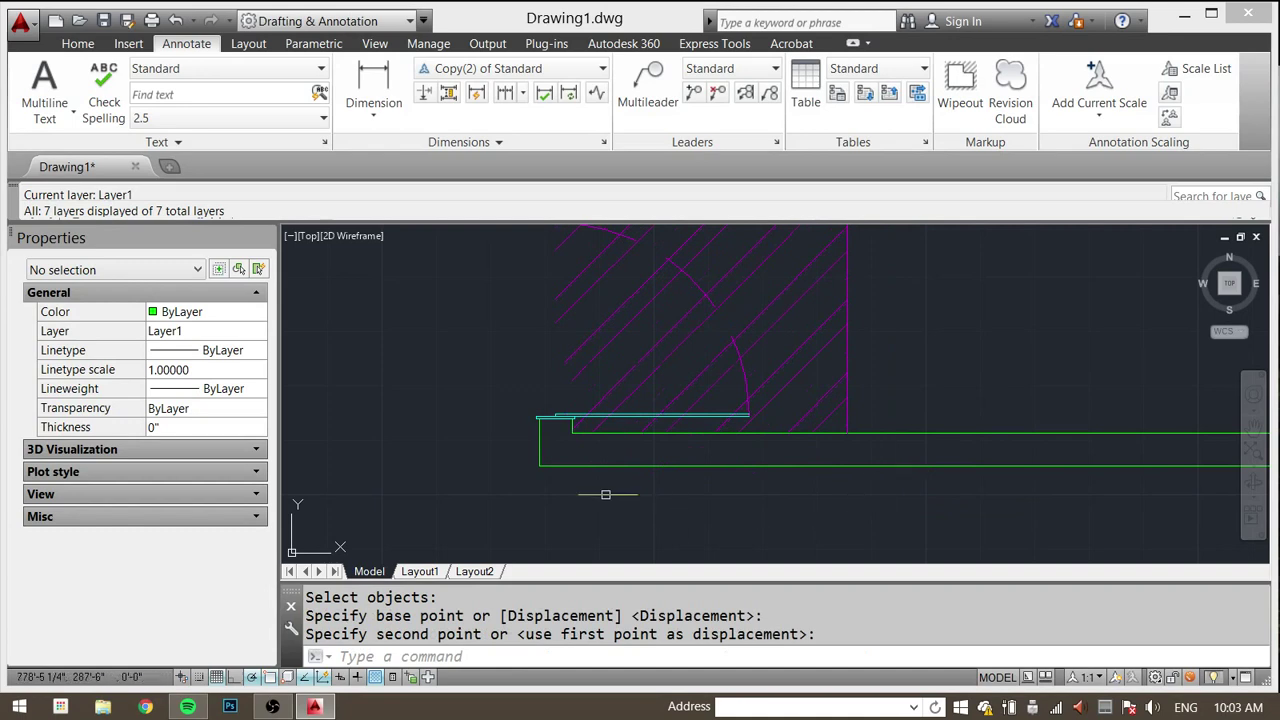
key(Escape)
key(Escape)
key(Escape)
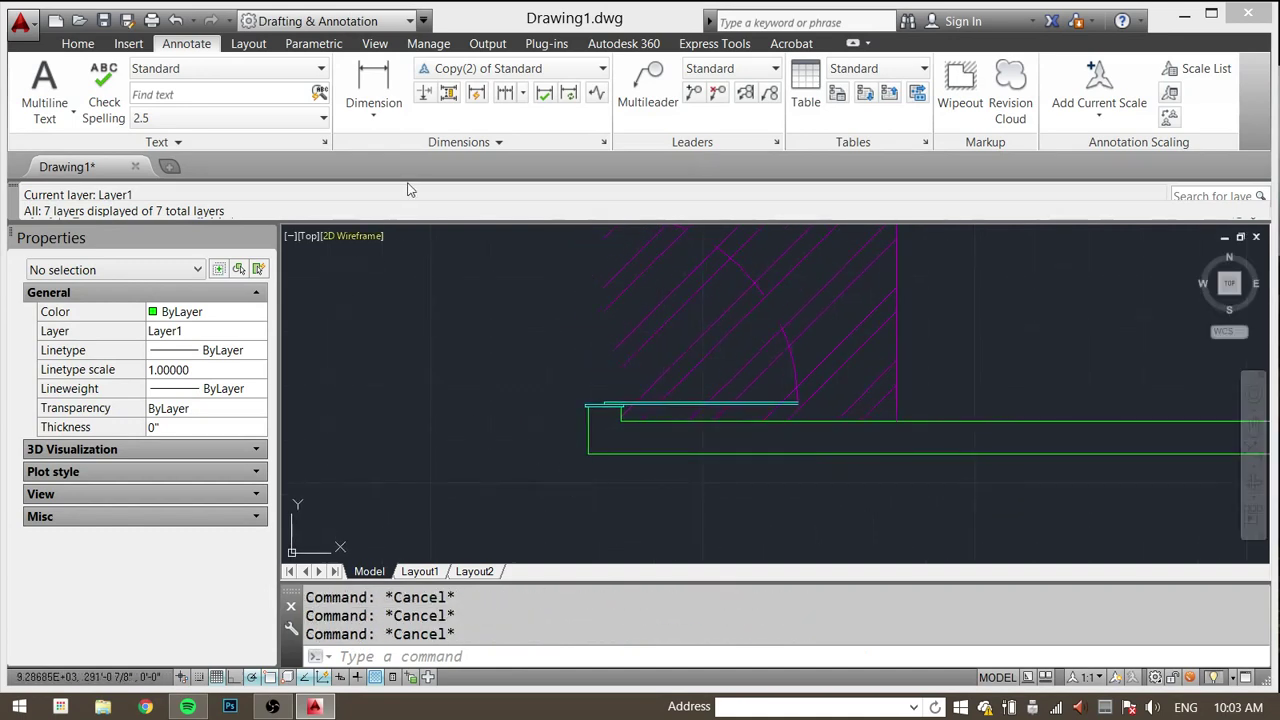
Step: Add a vertical linear dimension for the lower wall's thickness, placed just outside its left end by the door
click(358, 82)
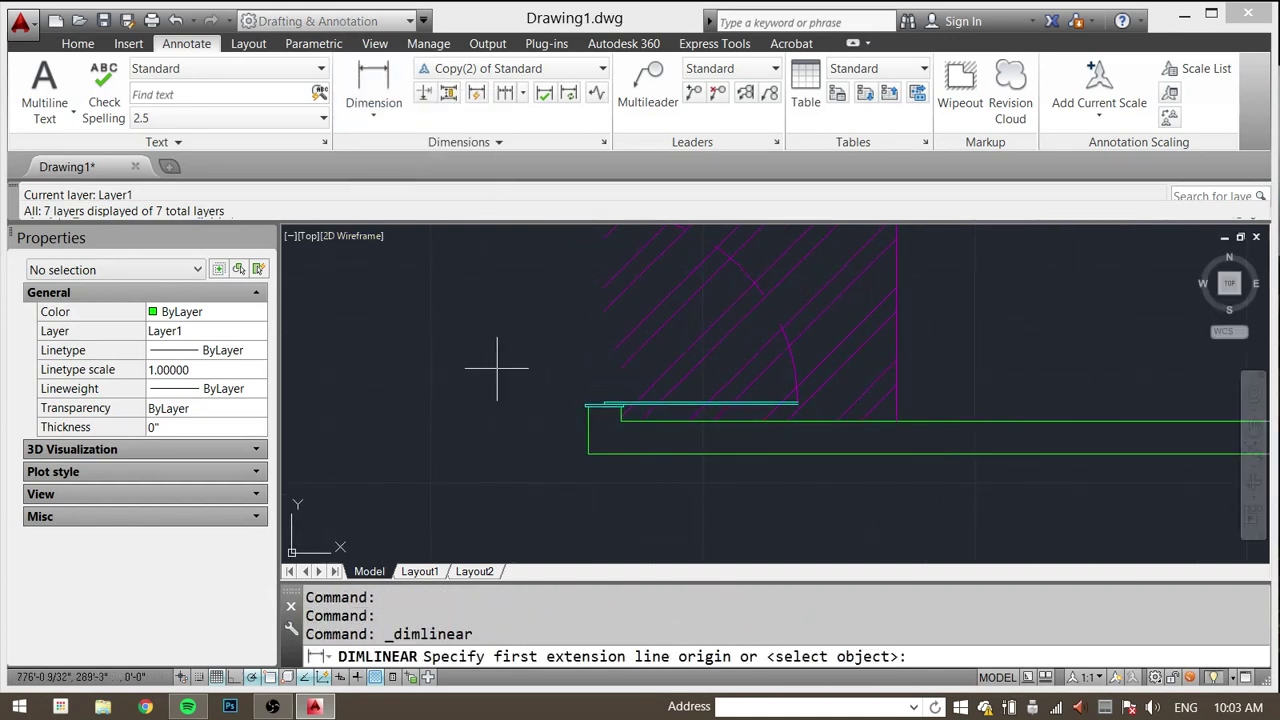
click(588, 453)
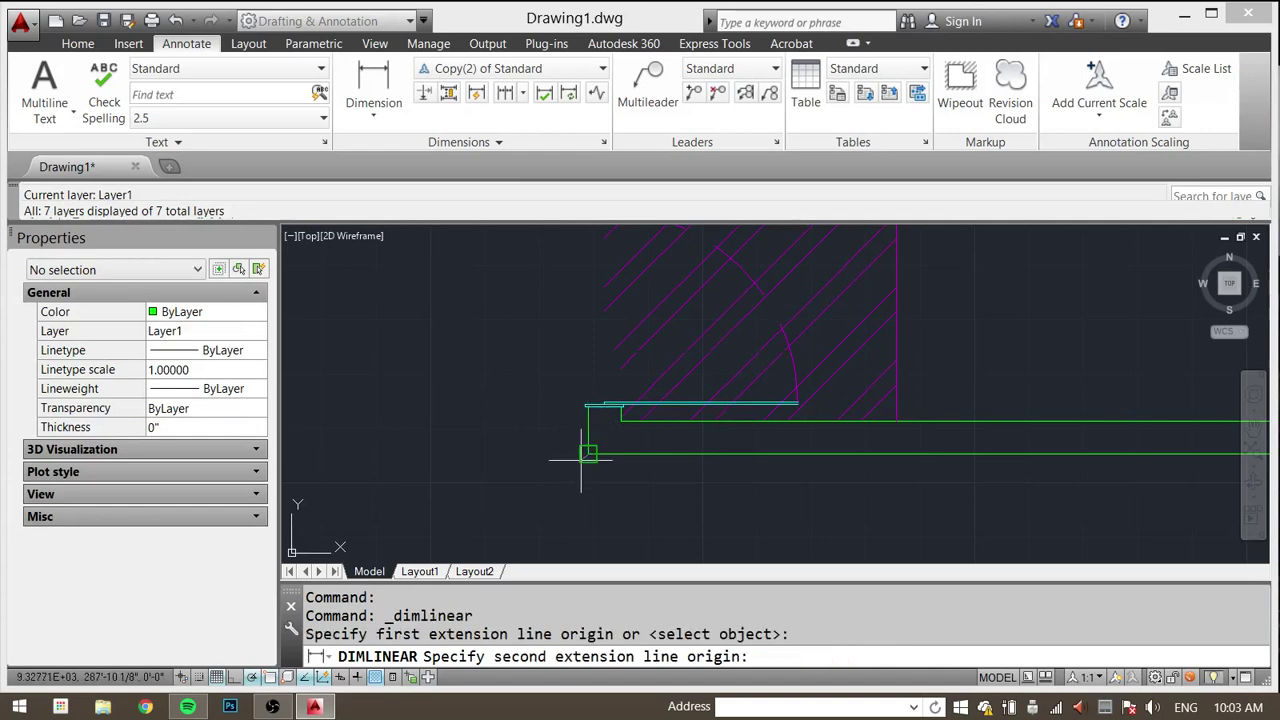
click(590, 421)
click(525, 430)
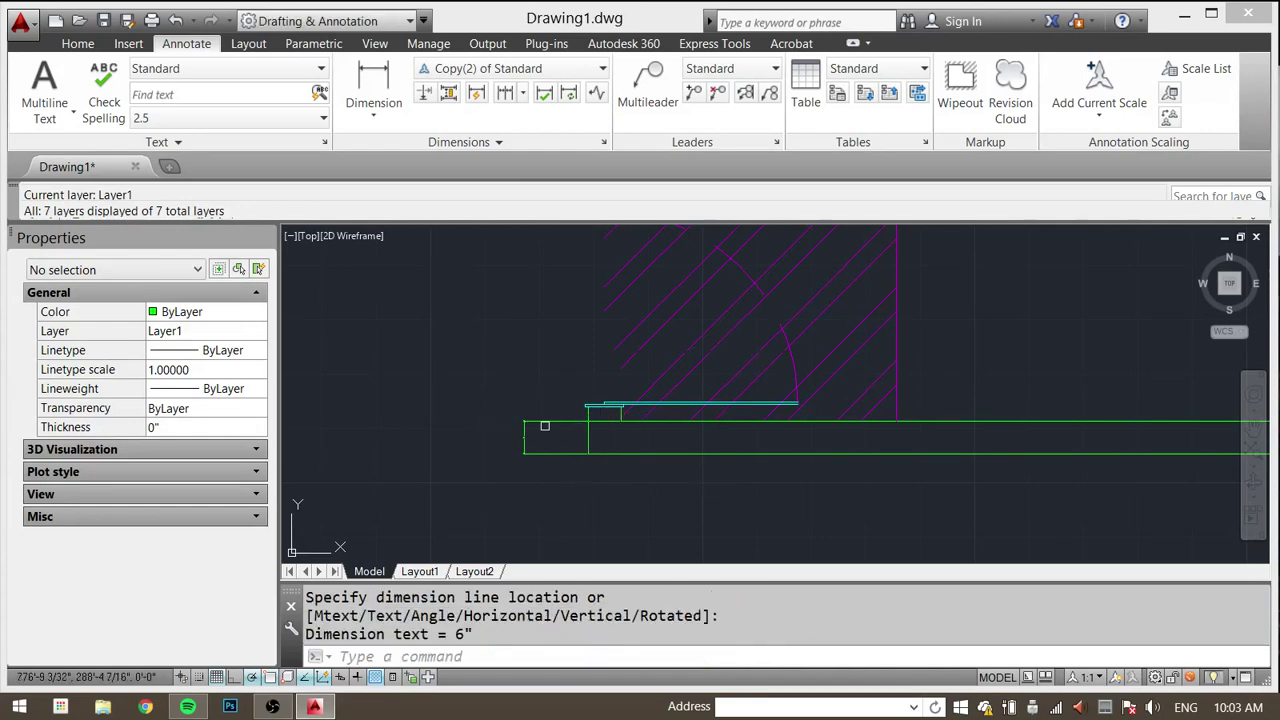
Step: Add a vertical linear dimension from the lower wall's inner face to the underside of the cyan door frame, aligned with the wall-thickness dimension
scroll(575, 425, up, 4)
key(Return)
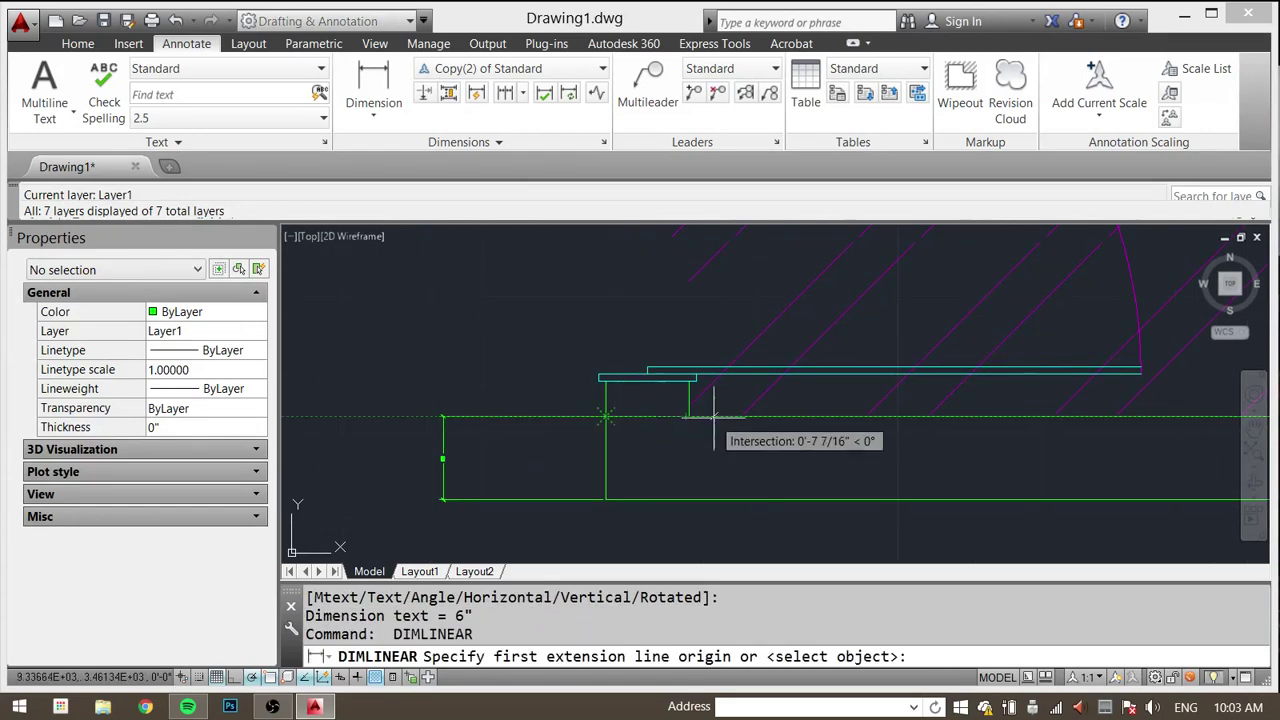
scroll(683, 415, up, 5)
click(626, 440)
scroll(626, 440, down, 3)
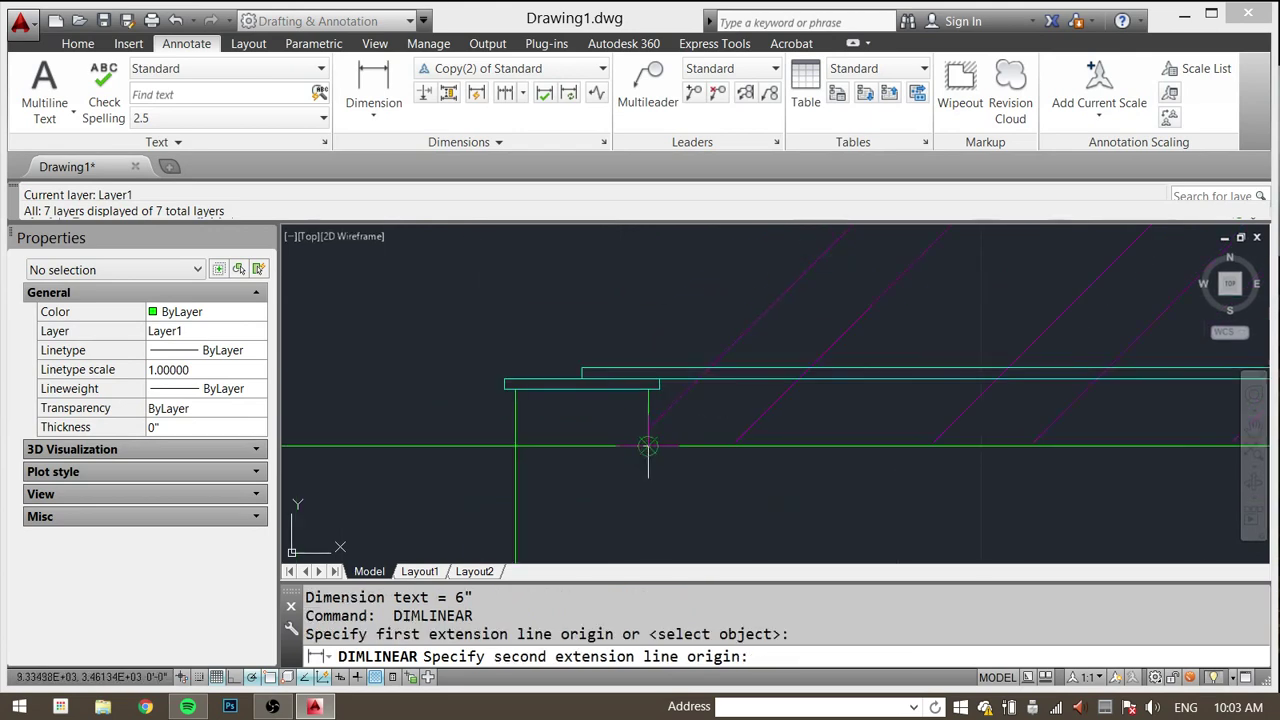
click(514, 388)
scroll(600, 375, up, 3)
scroll(640, 366, up, 4)
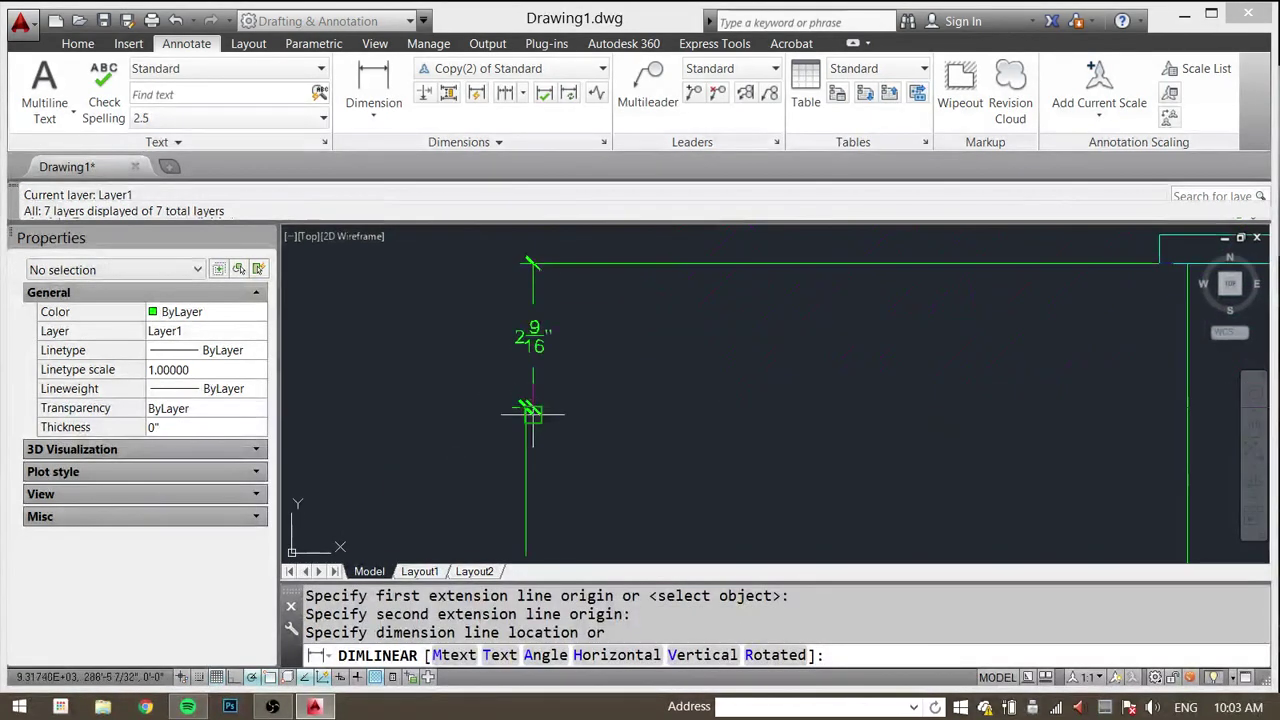
click(526, 407)
key(Escape)
scroll(632, 310, down, 6)
key(Escape)
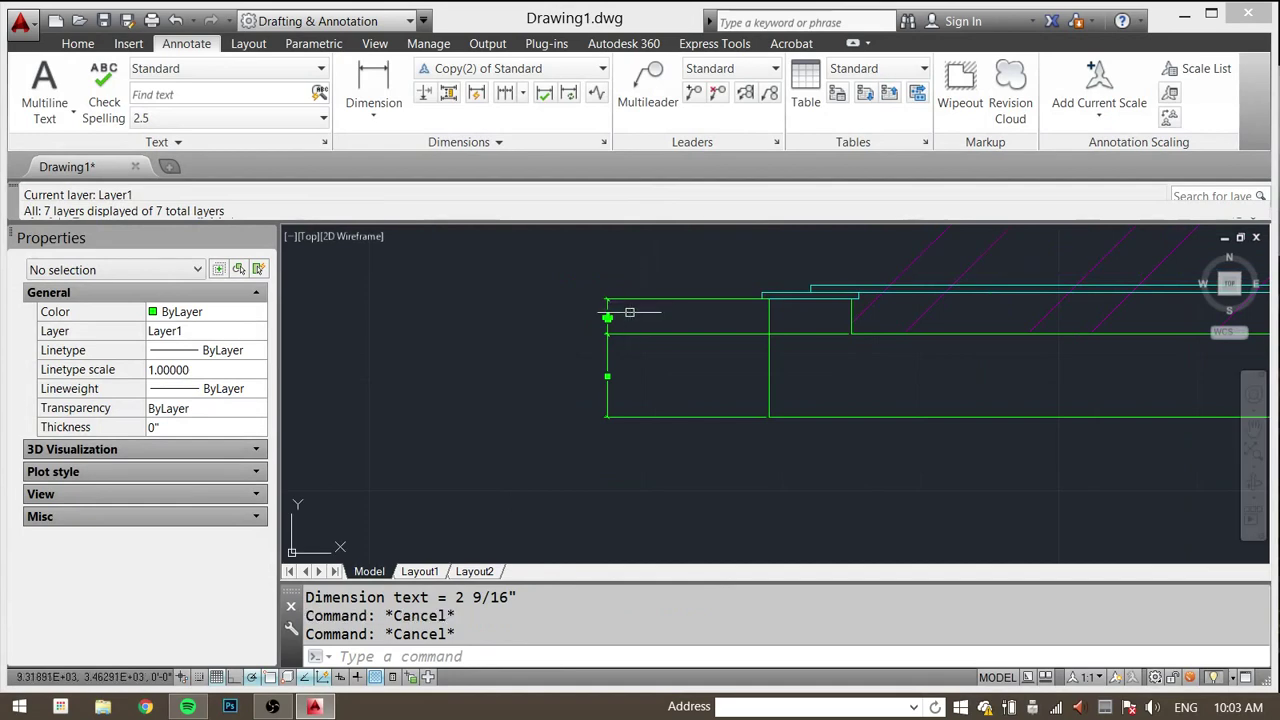
key(Escape)
middle_drag(631, 311, 515, 399)
scroll(535, 392, down, 5)
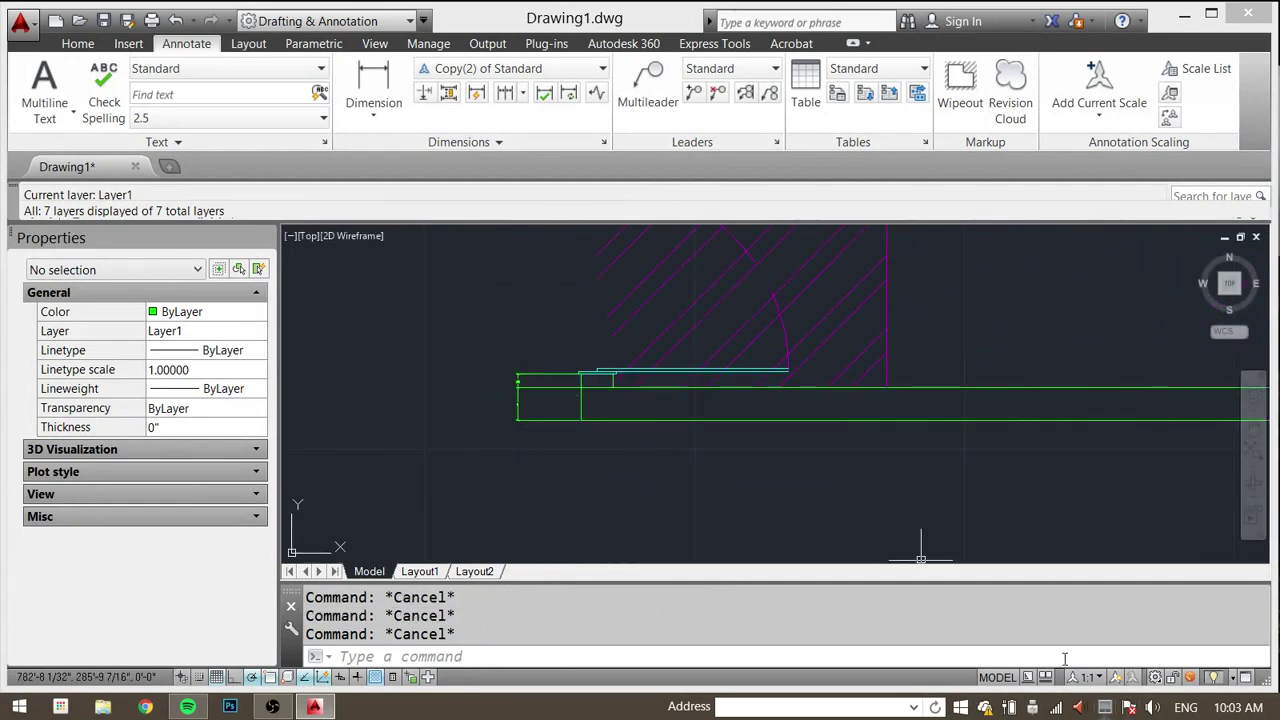
Step: Add the 1:10 annotation scale to both door-detail dimensions, keeping 1:1
click(556, 335)
click(474, 447)
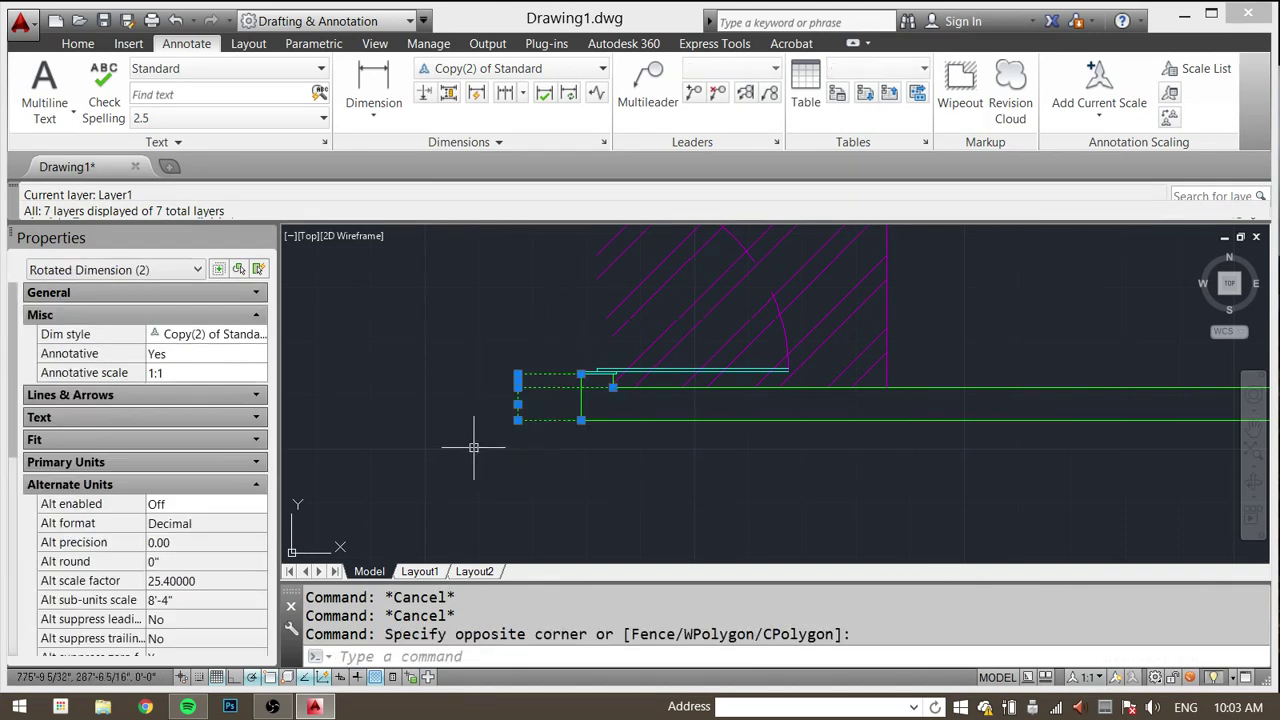
click(257, 375)
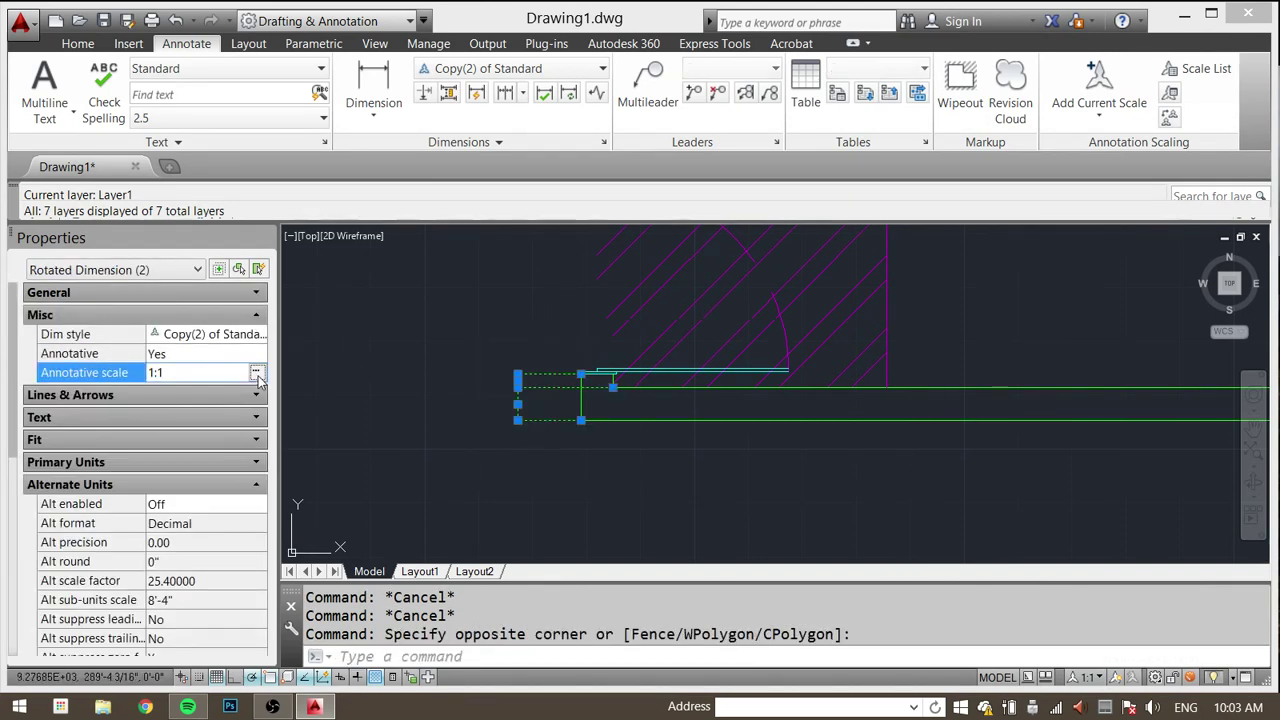
click(257, 373)
click(324, 358)
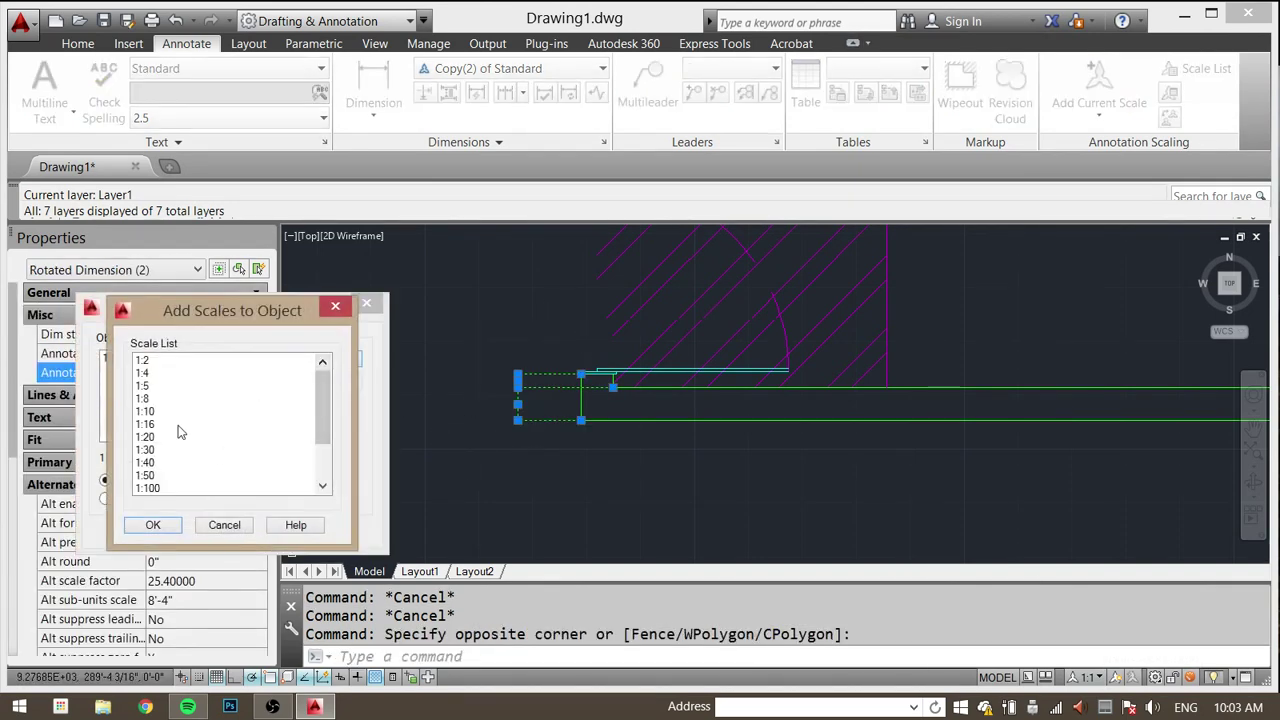
click(148, 411)
click(153, 525)
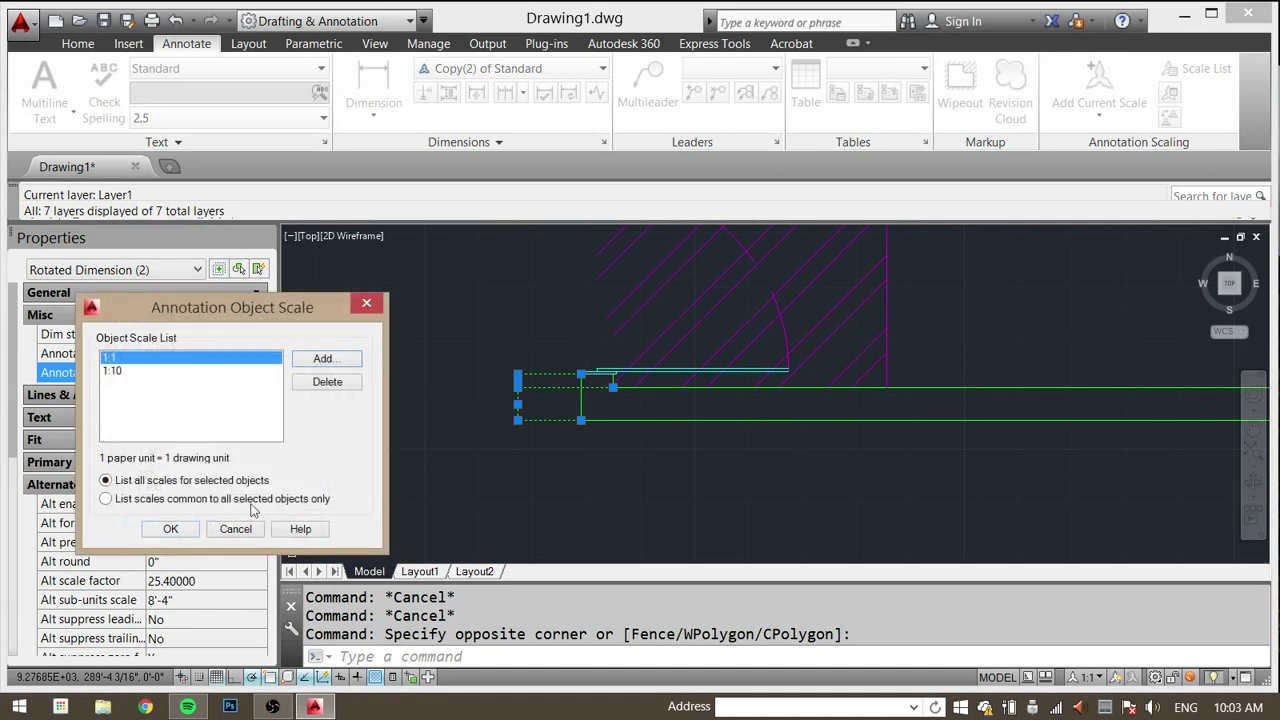
click(172, 530)
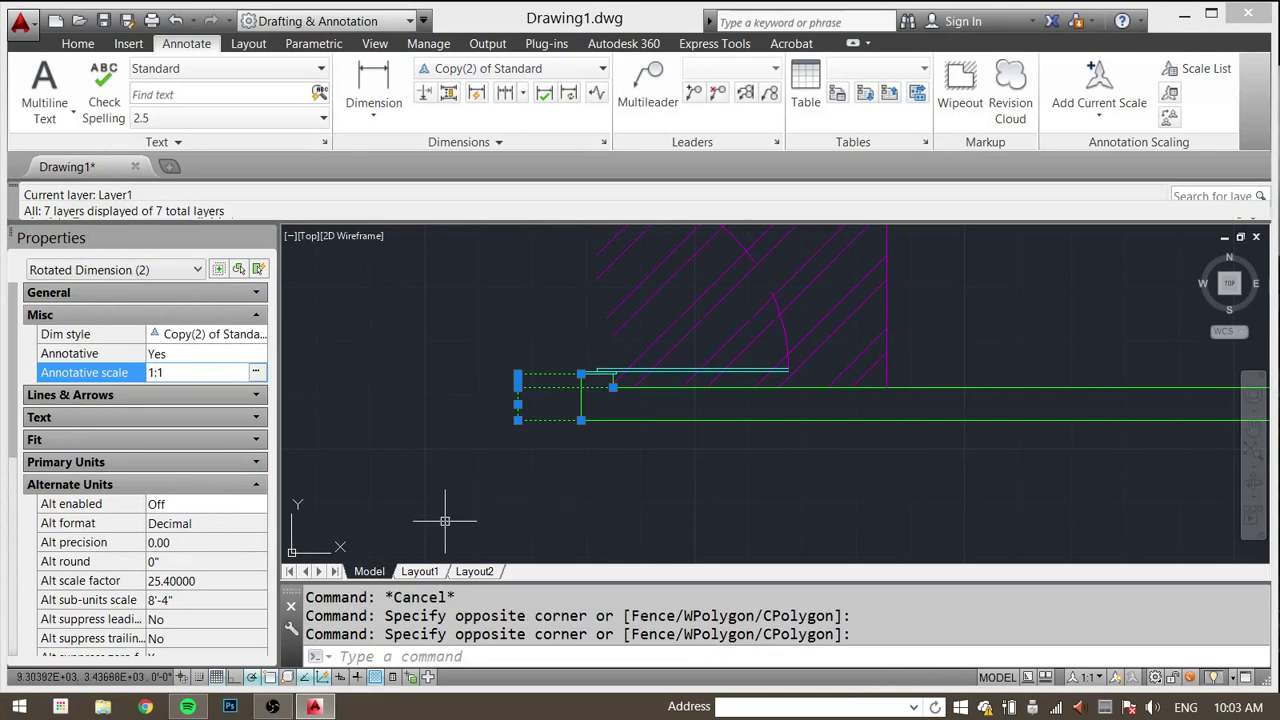
key(Escape)
Step: On Layout1, stretch the door-detail viewport's left edge outward to make room for the dimension text
click(419, 571)
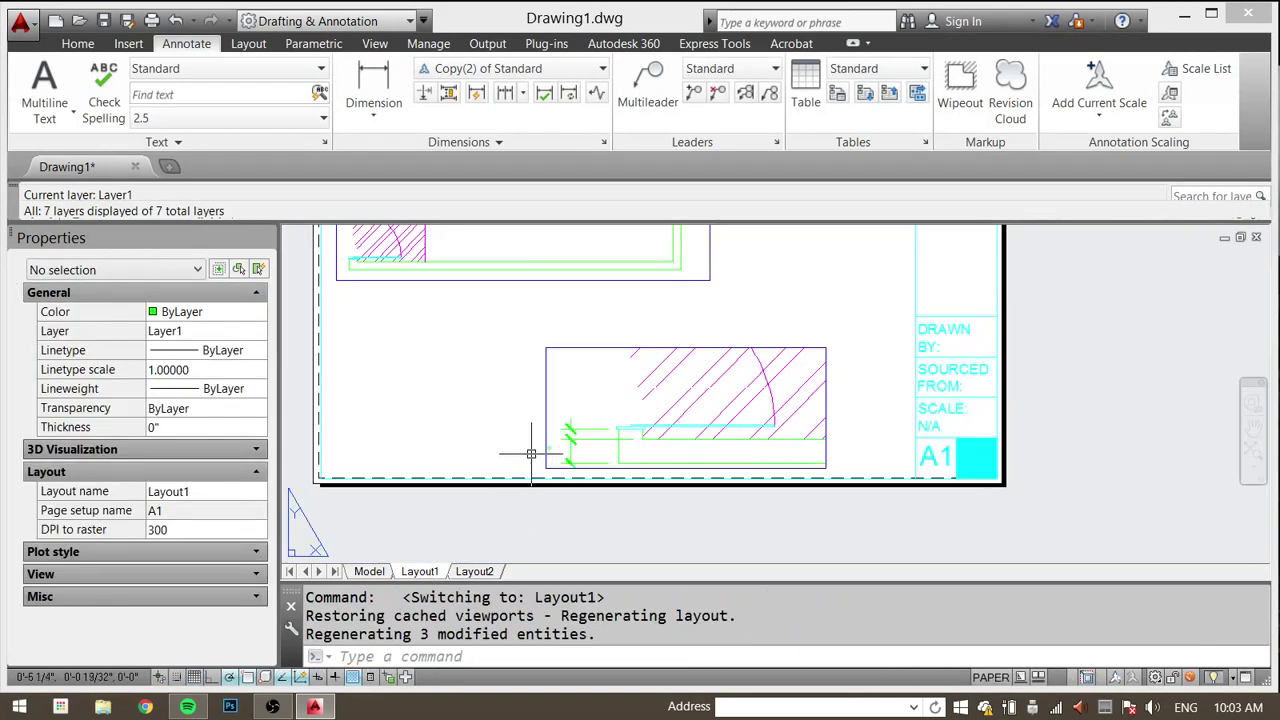
click(543, 353)
click(545, 347)
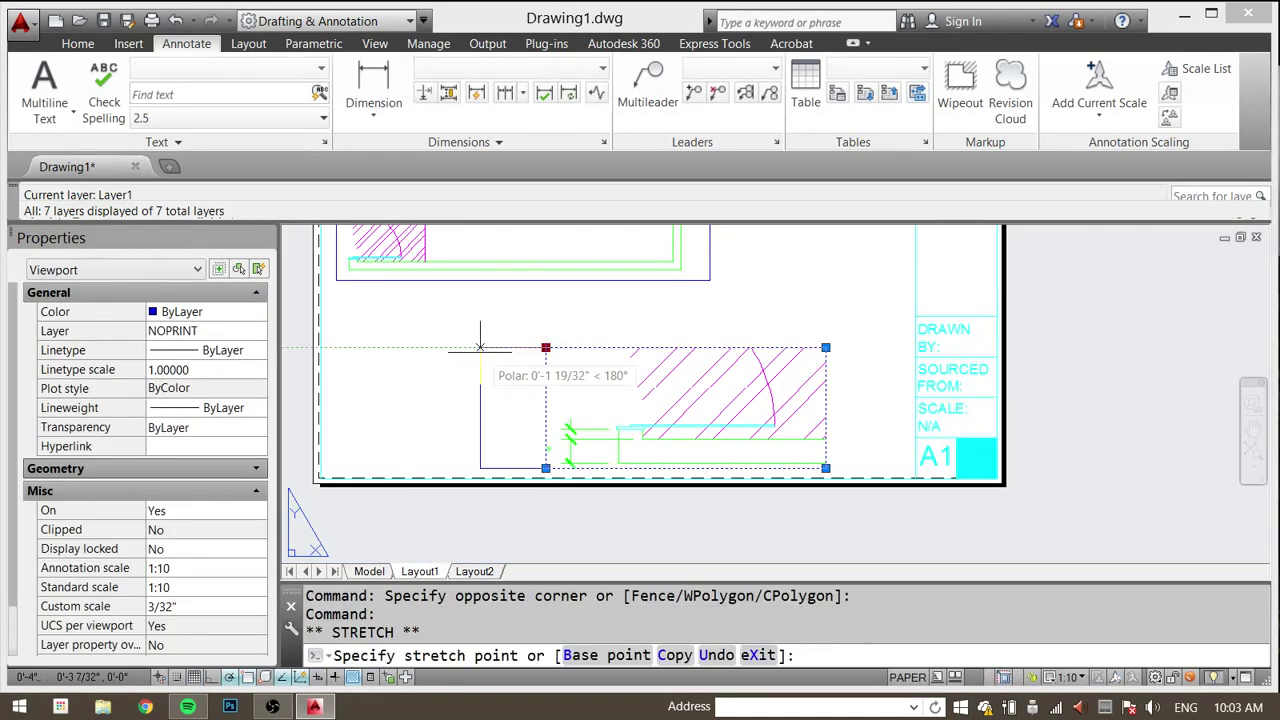
click(479, 347)
middle_drag(549, 420, 563, 356)
key(Escape)
key(Escape)
scroll(520, 352, up, 5)
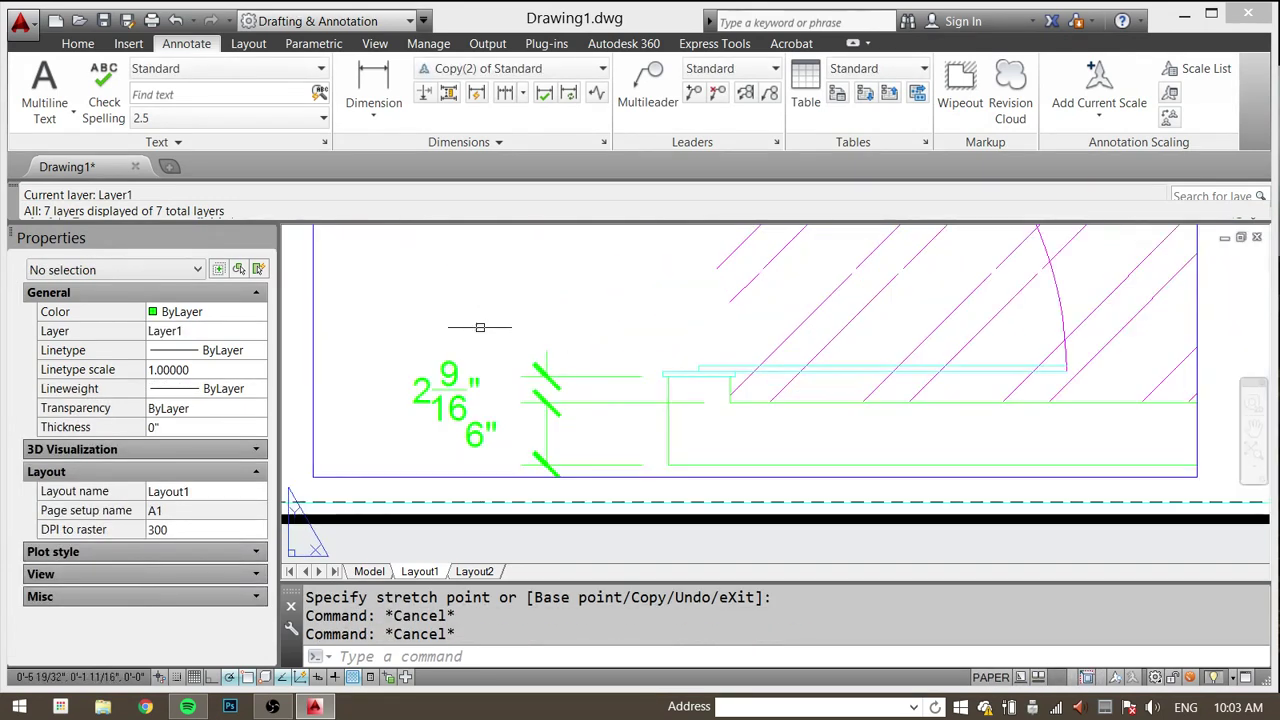
Step: Inside the door-detail viewport, move the upper dimension's text above its dimension line, clear of the 6" text
double_click(485, 351)
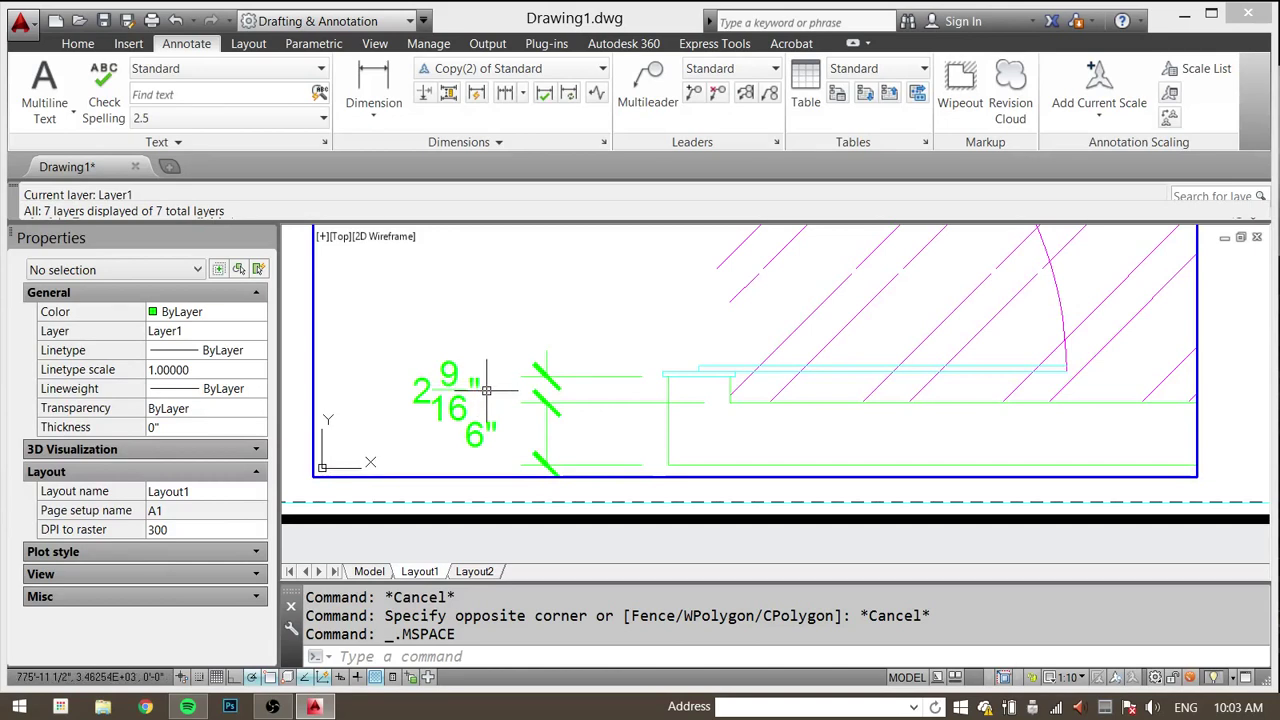
click(470, 356)
click(443, 385)
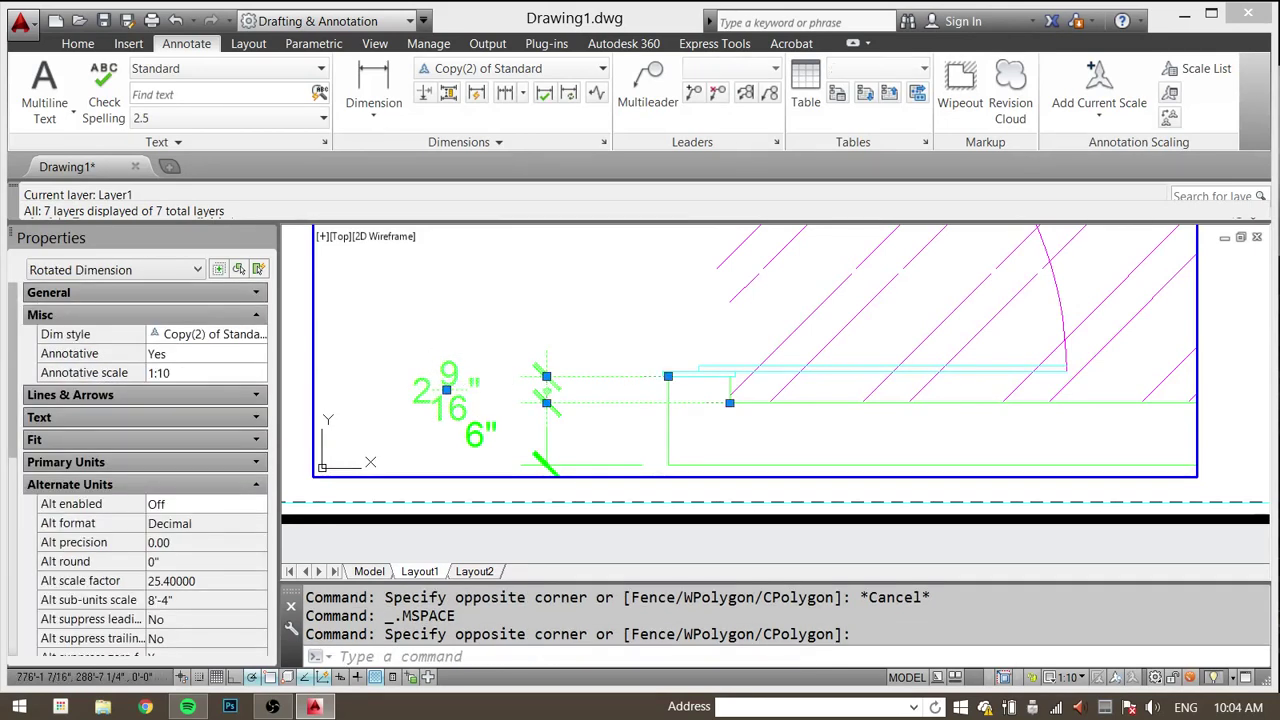
click(446, 390)
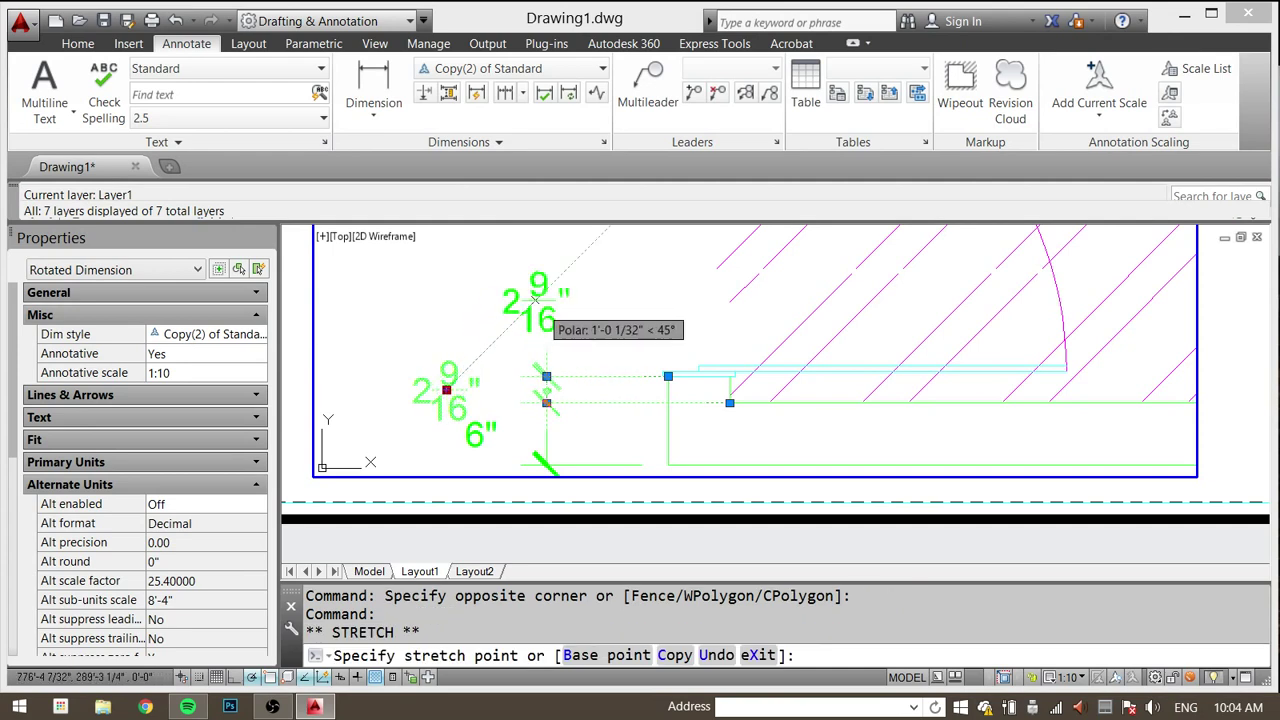
click(543, 305)
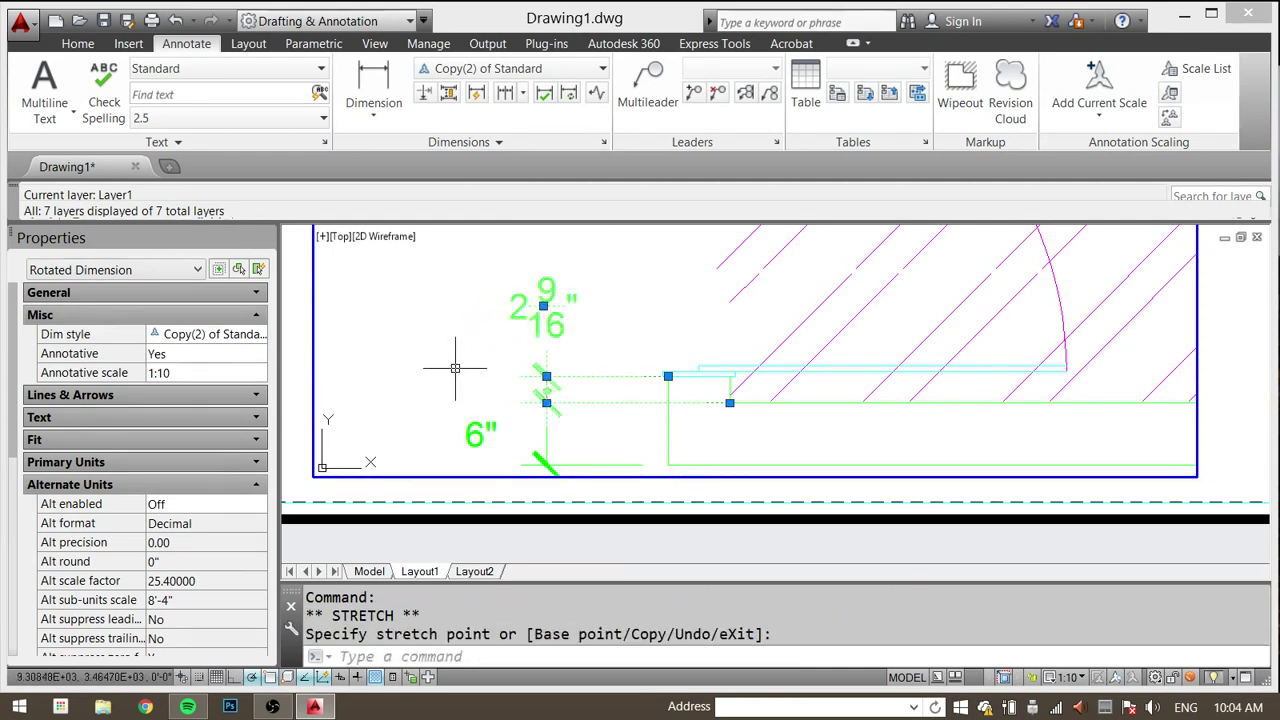
key(Escape)
key(Escape)
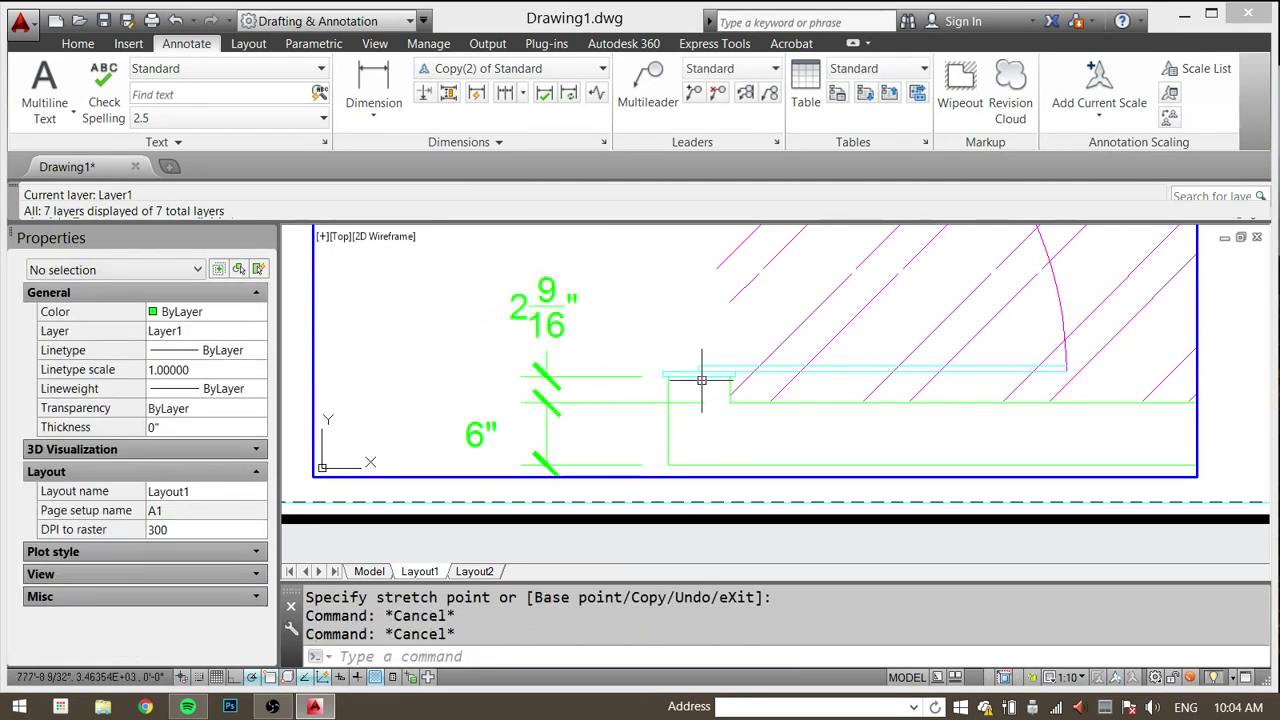
Step: Set the door-detail viewport's scale to 1:10, reposition the detail so both dimensions fit inside, and return to paper space
scroll(701, 380, down, 2)
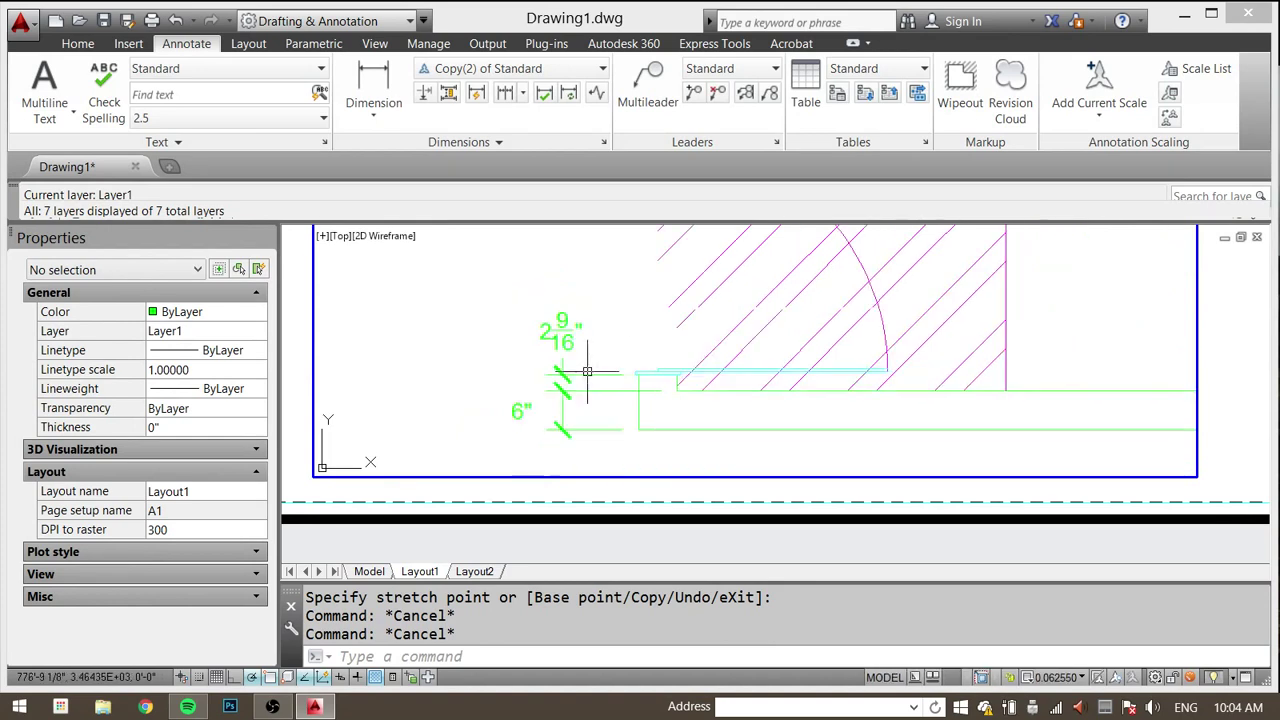
click(1080, 678)
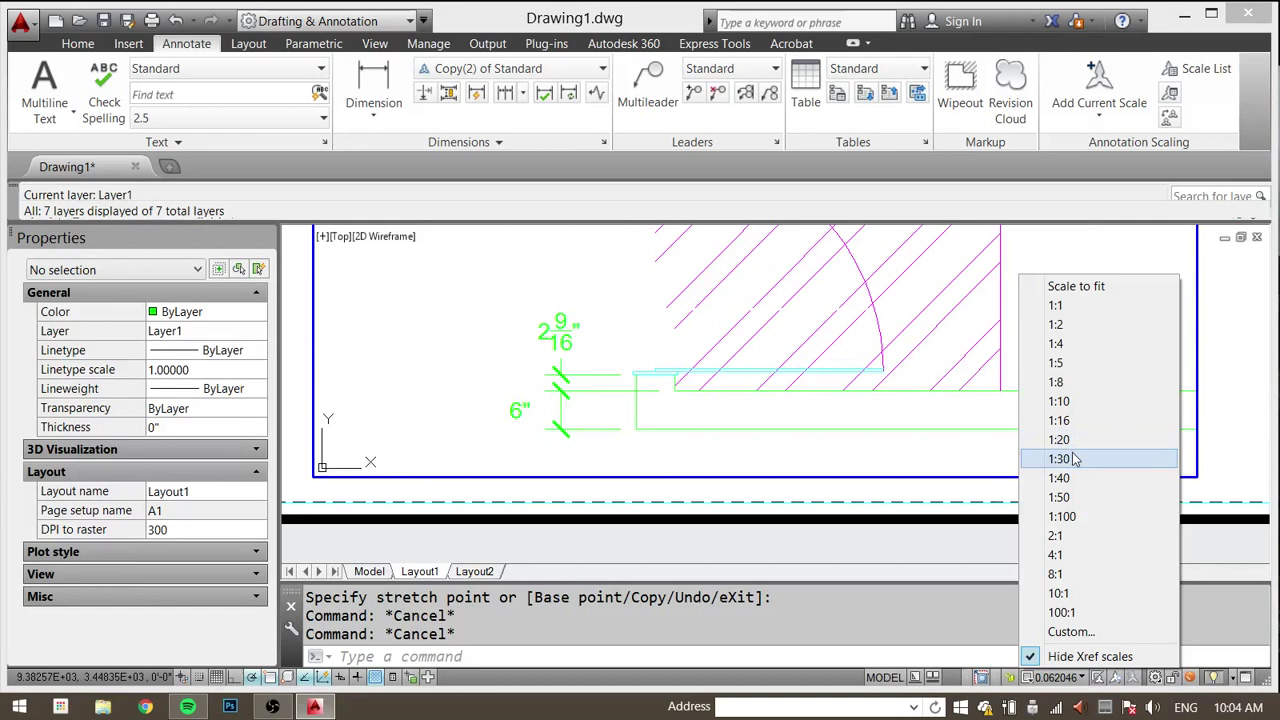
click(1059, 401)
middle_drag(615, 407, 614, 360)
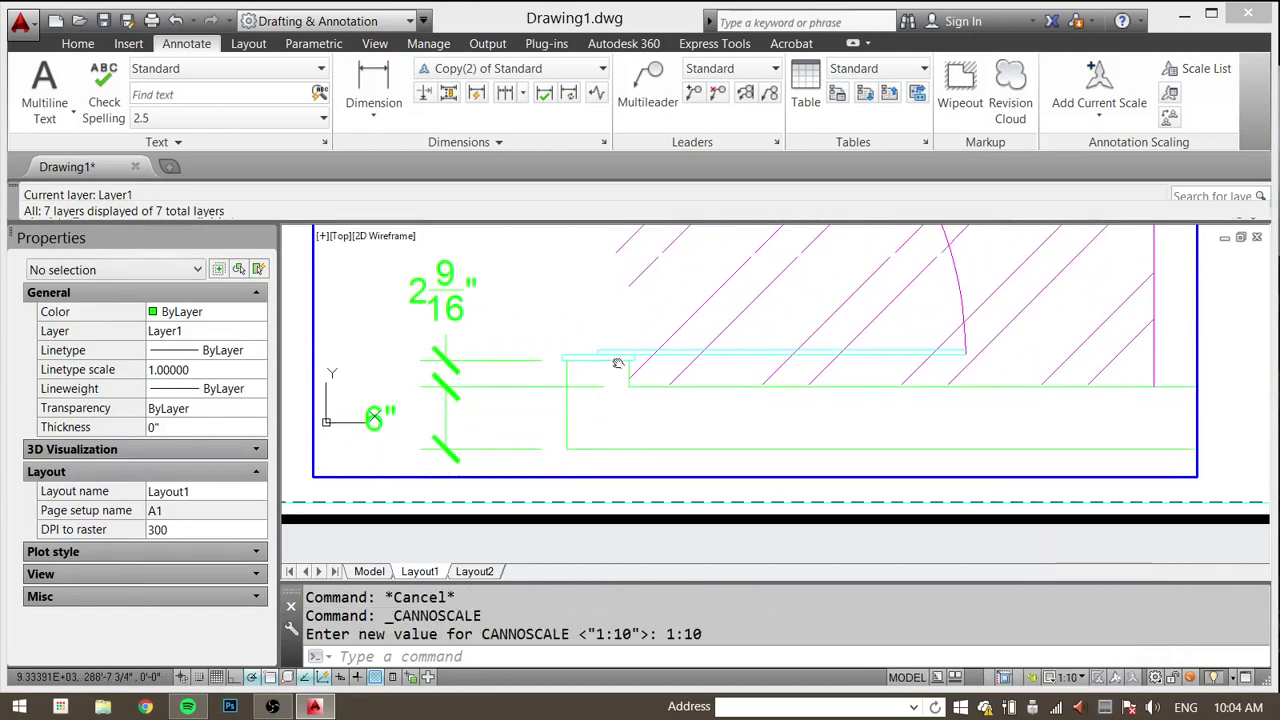
key(Escape)
key(Escape)
double_click(422, 495)
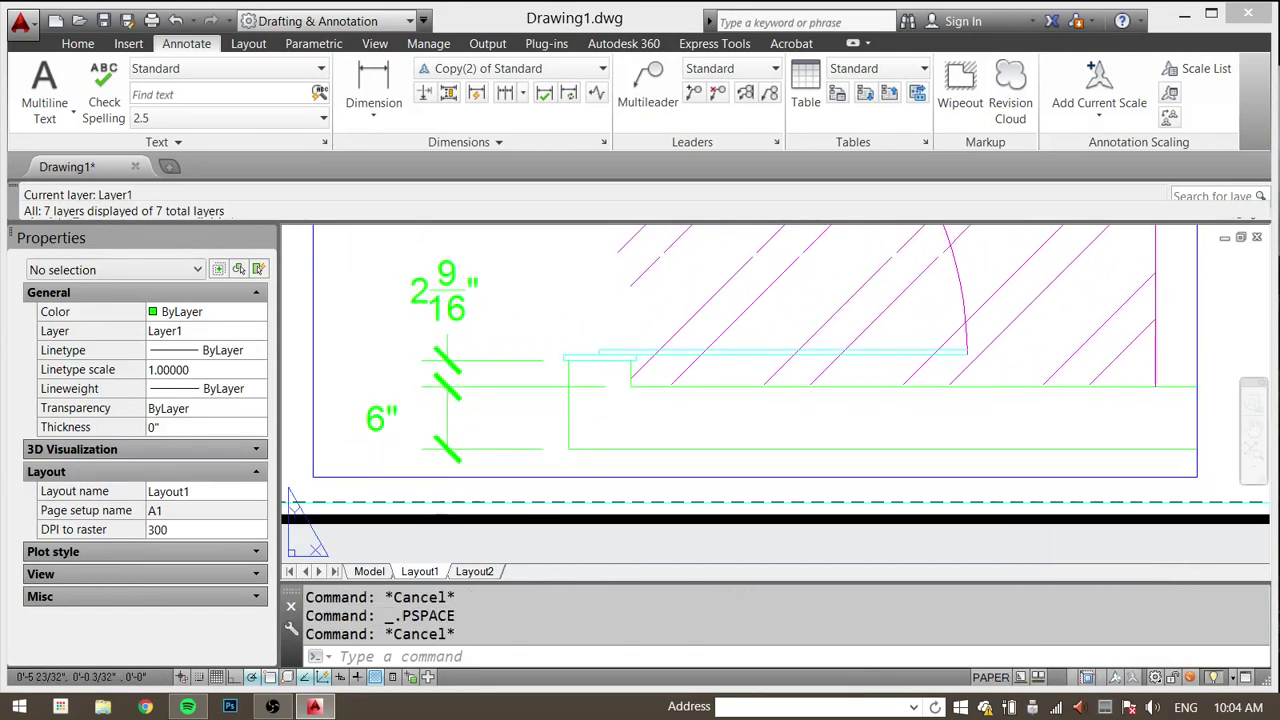
scroll(601, 498, down, 2)
key(Escape)
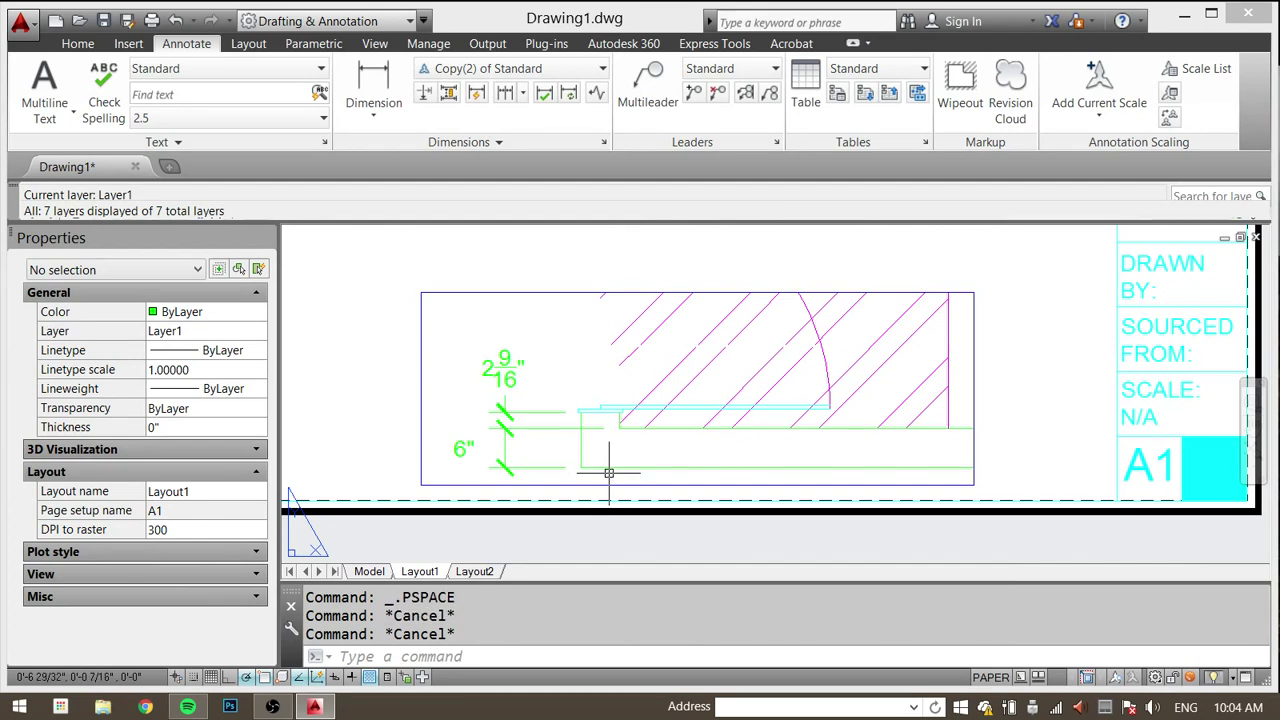
middle_drag(1015, 318, 982, 323)
click(986, 289)
click(901, 322)
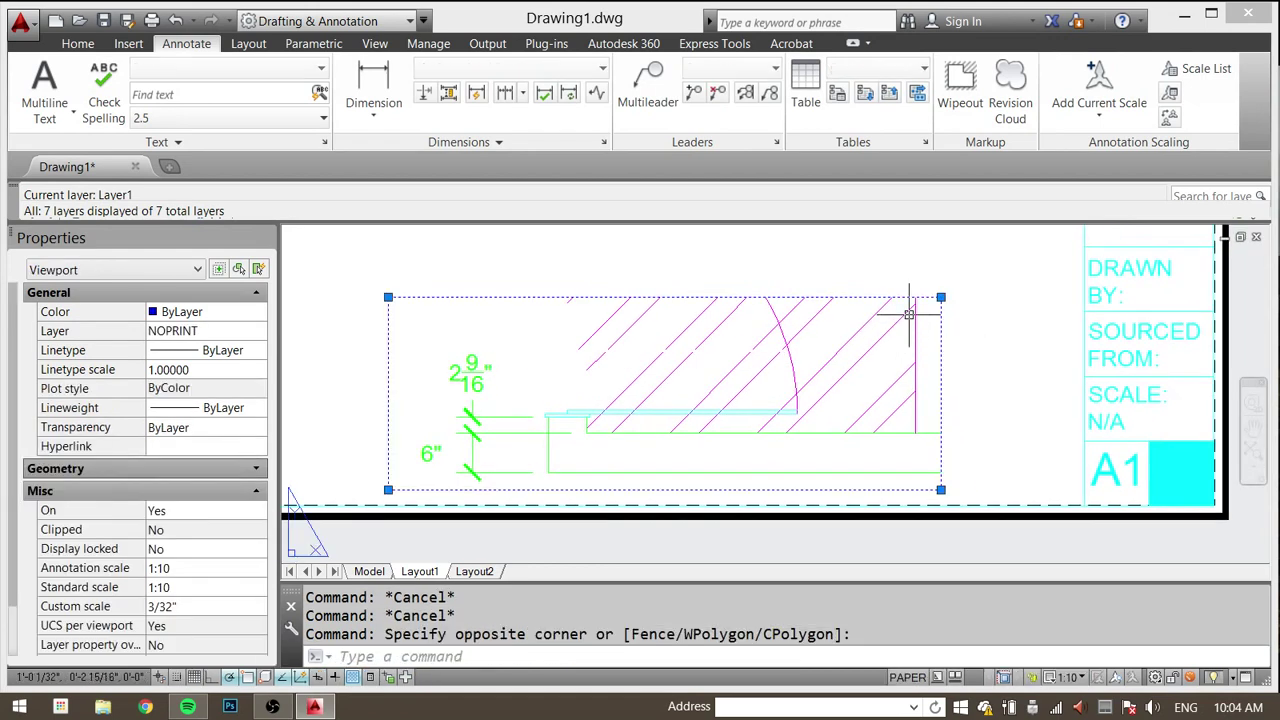
key(Escape)
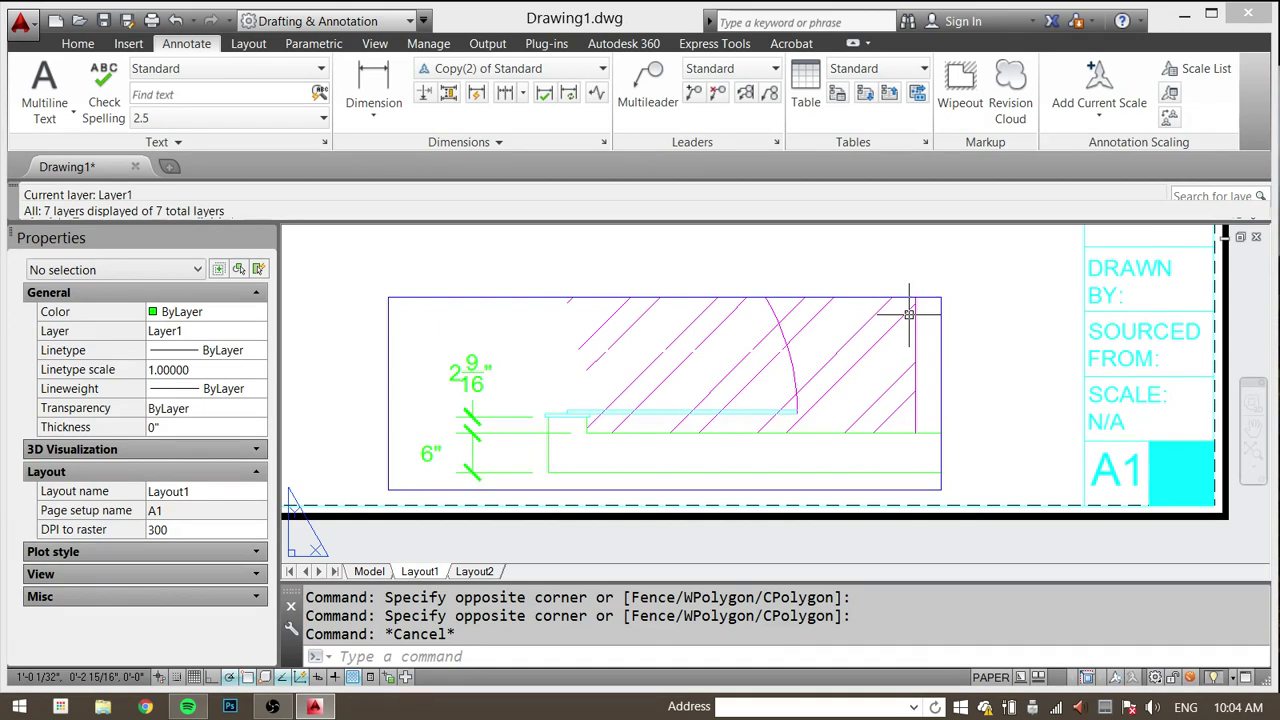
key(Escape)
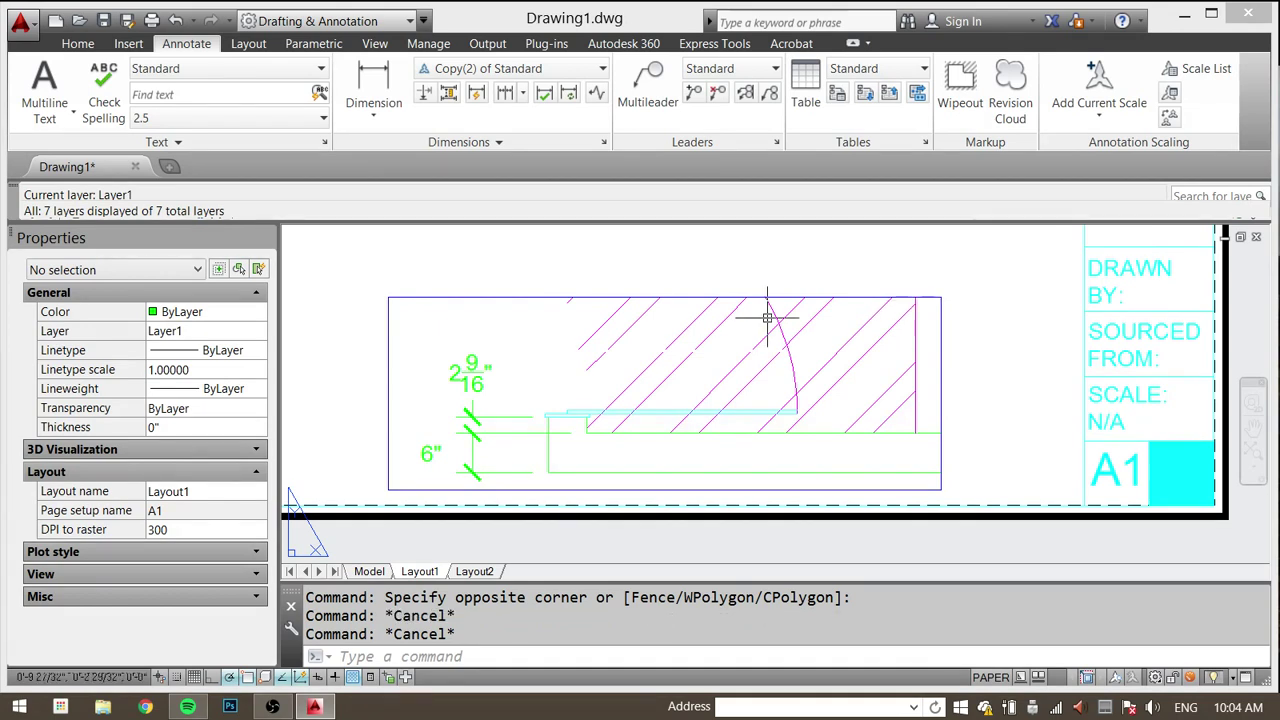
Step: In model space, add a multileader with its arrowhead on the hatched floor area and the two-line text "TILED FLOOR" beside the hatch
click(369, 571)
scroll(686, 449, down, 5)
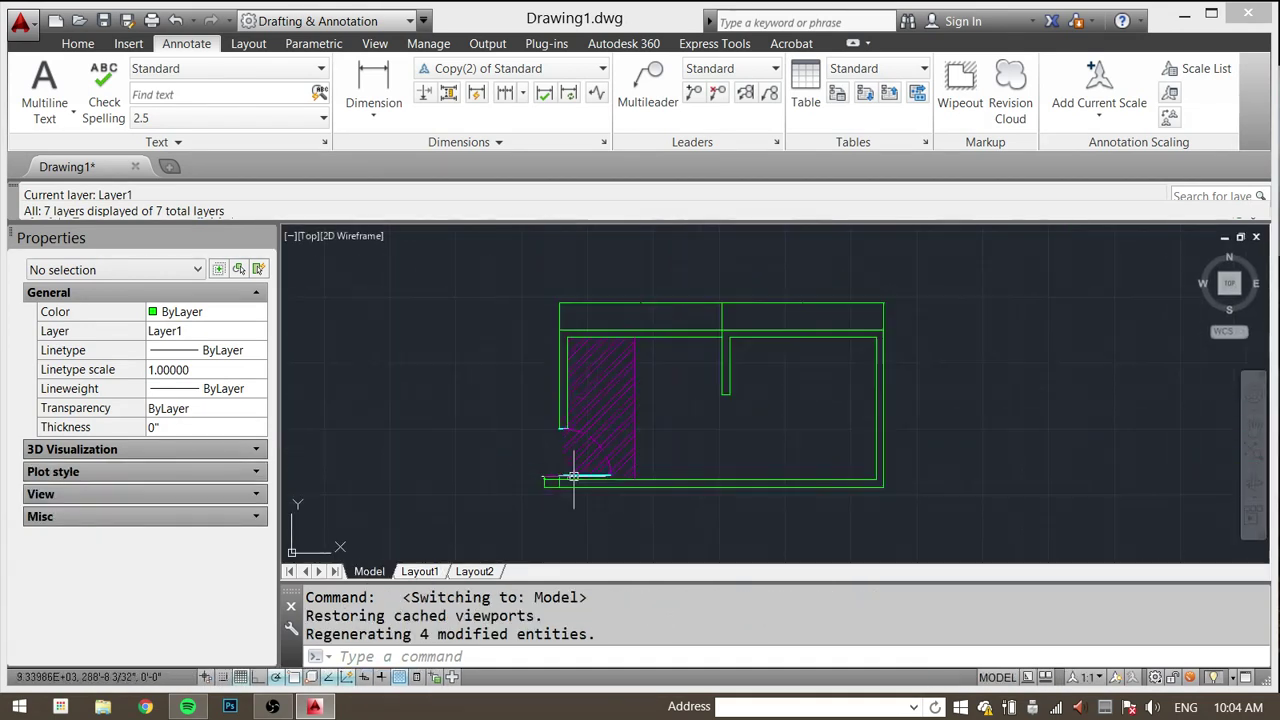
scroll(600, 432, up, 3)
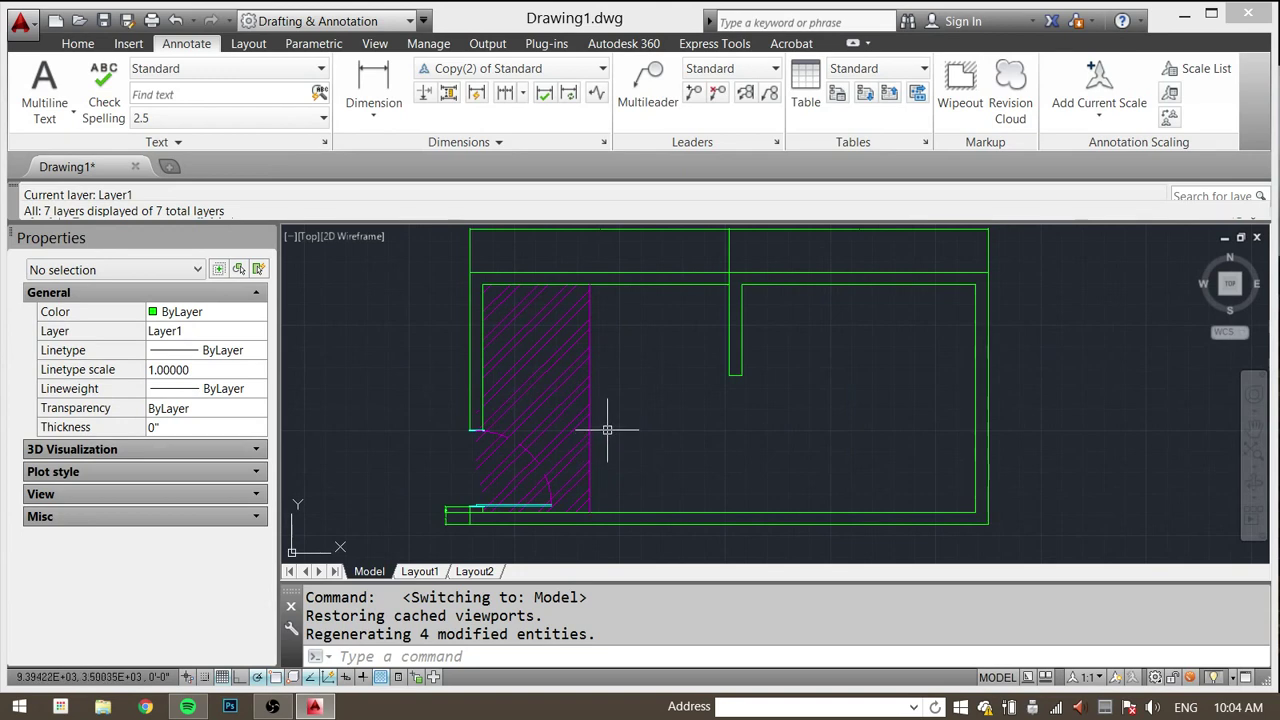
click(665, 83)
middle_drag(543, 366, 603, 346)
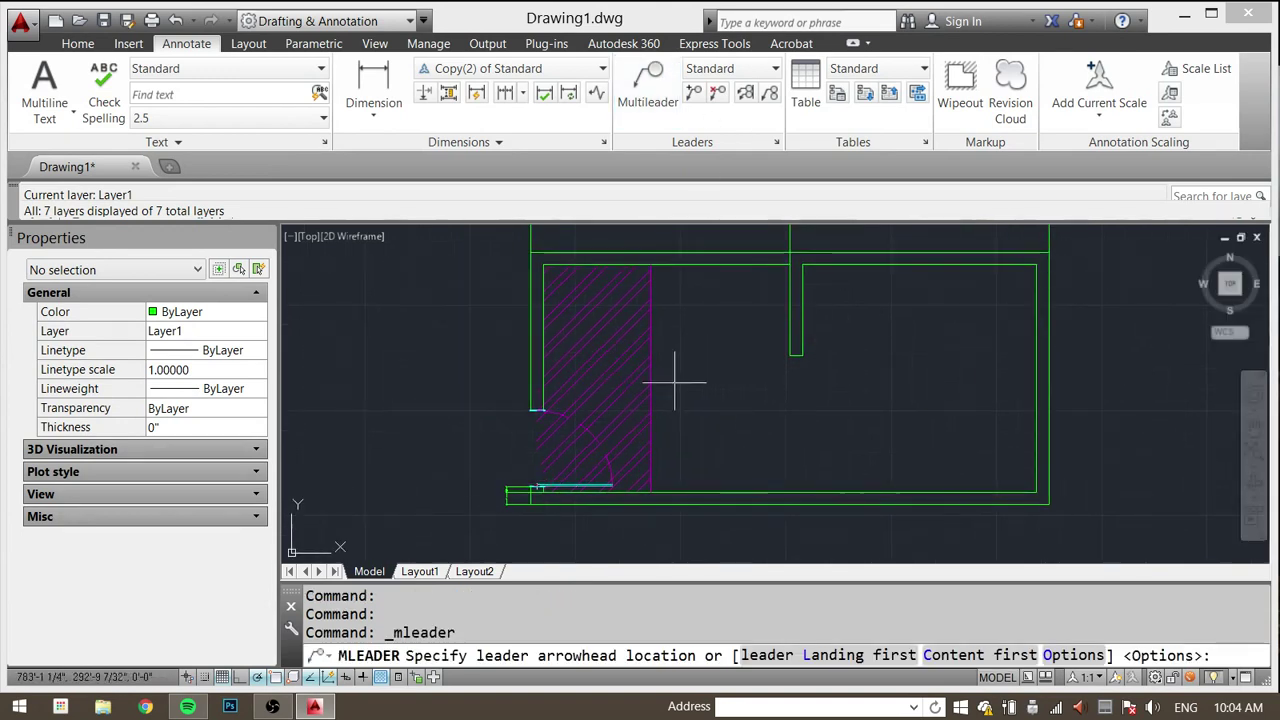
scroll(627, 360, up, 2)
click(612, 356)
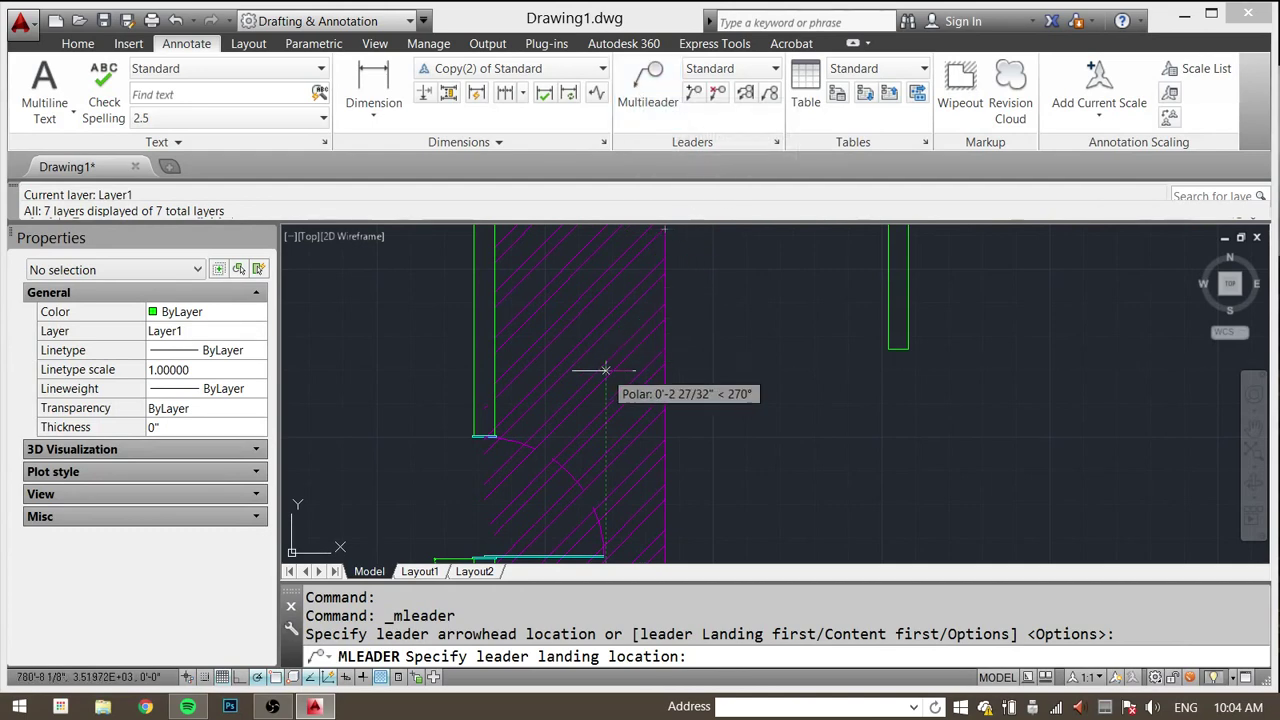
click(737, 289)
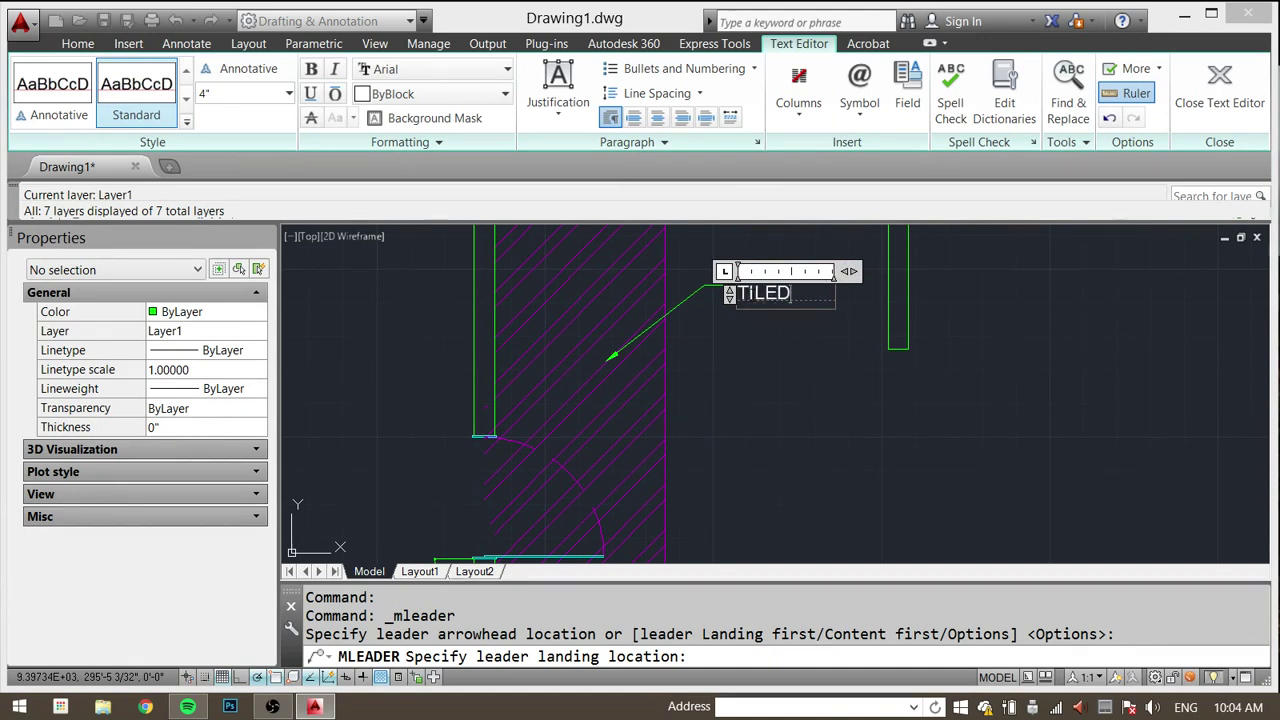
text(TILED FLOOR)
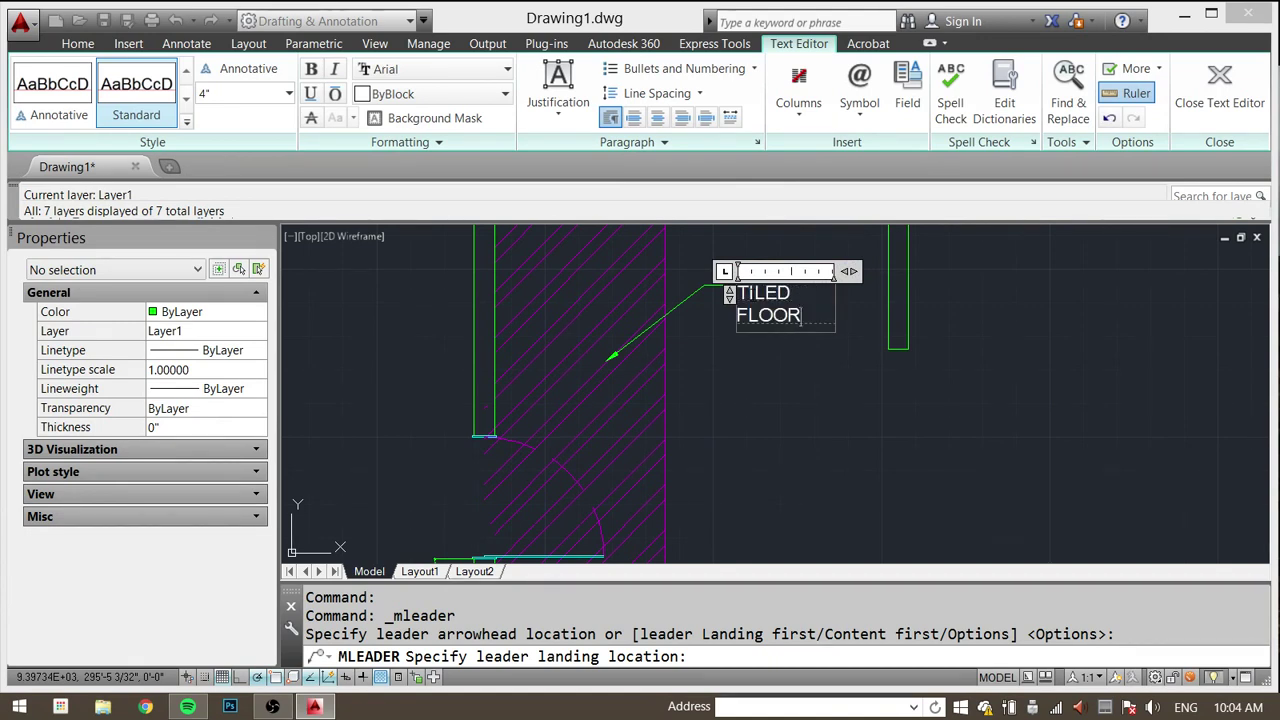
click(778, 419)
middle_drag(791, 303, 667, 319)
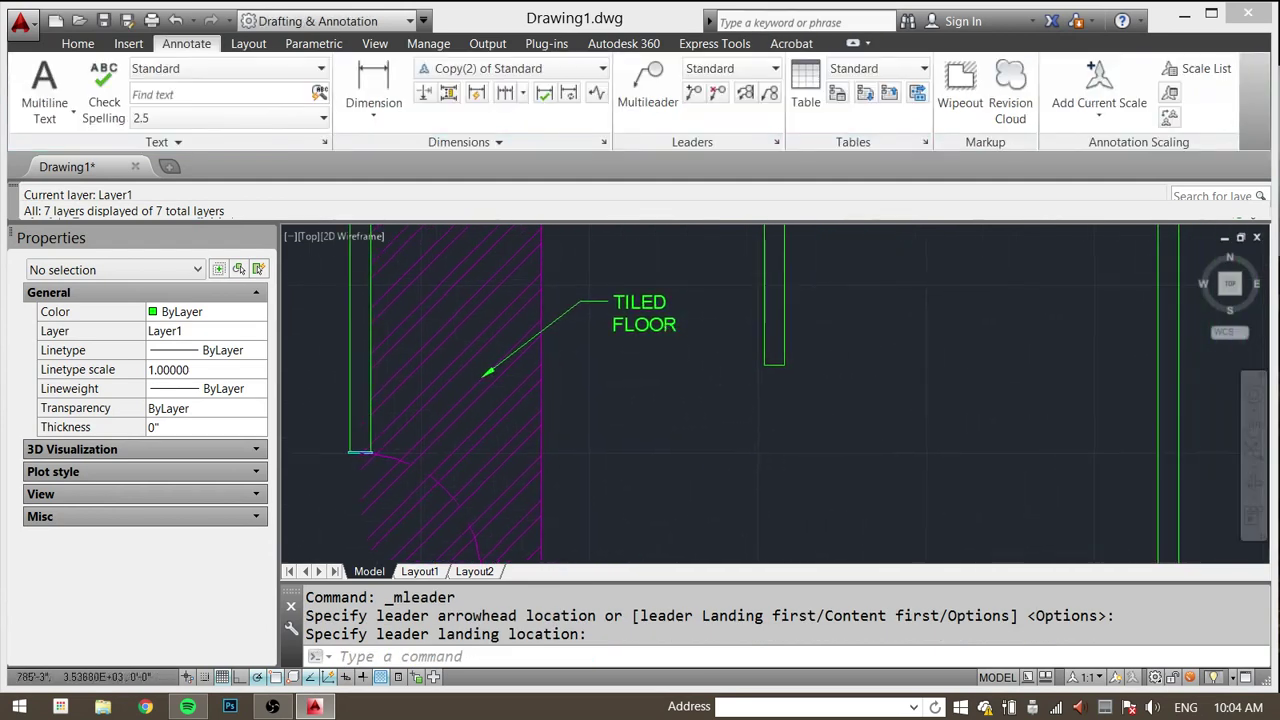
Step: Reopen the TILED FLOOR leader text, stretch its text frame downward, and close the text editor
click(648, 316)
double_click(648, 316)
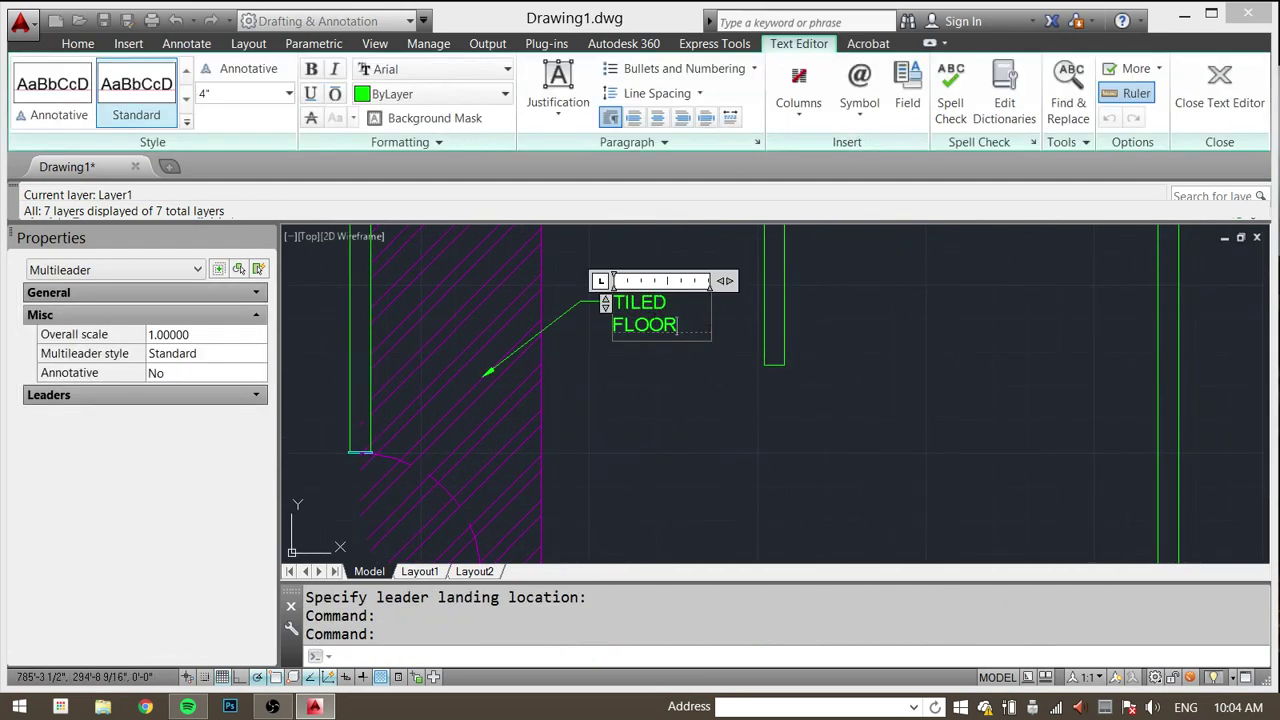
key(ctrl+a)
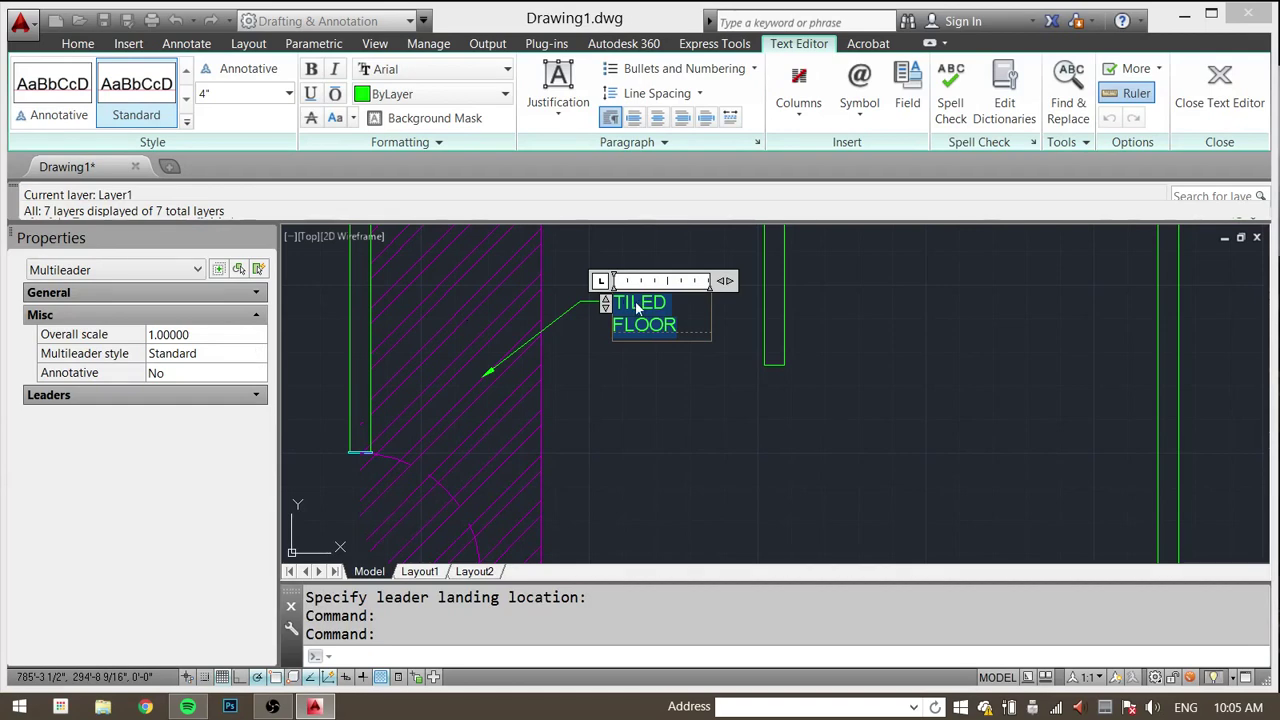
drag(605, 305, 605, 362)
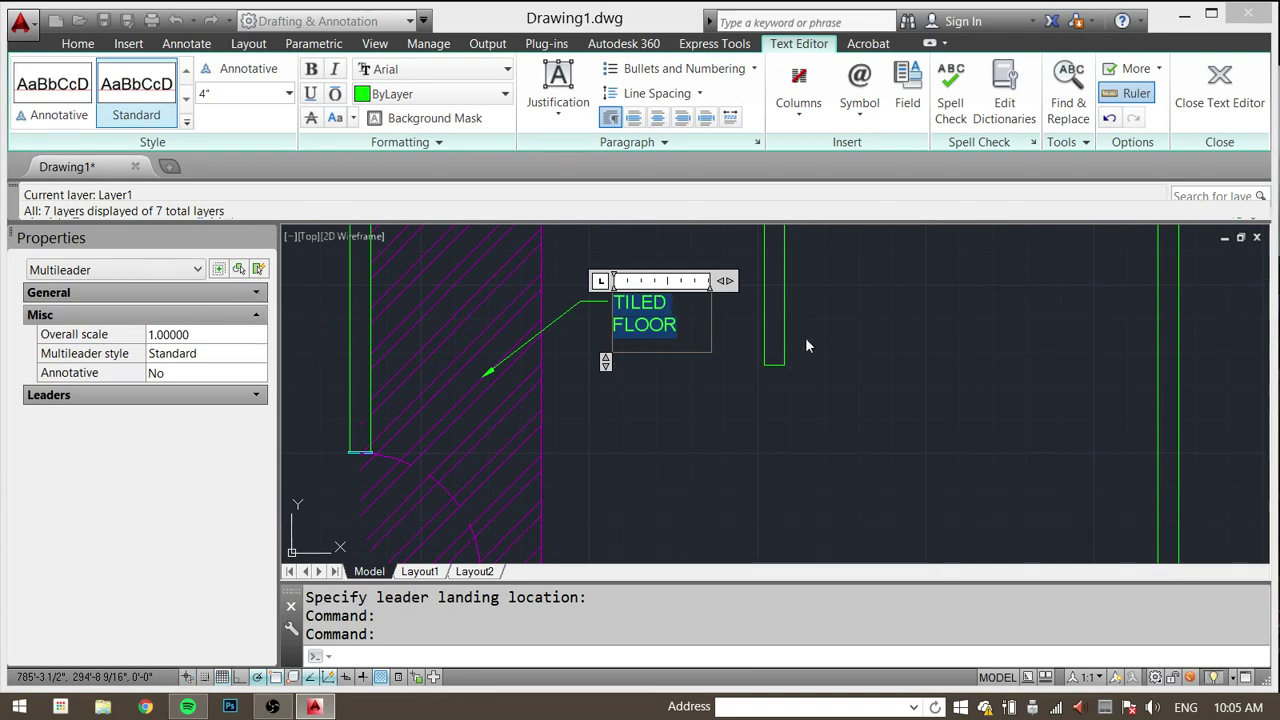
click(608, 438)
scroll(640, 352, down, 2)
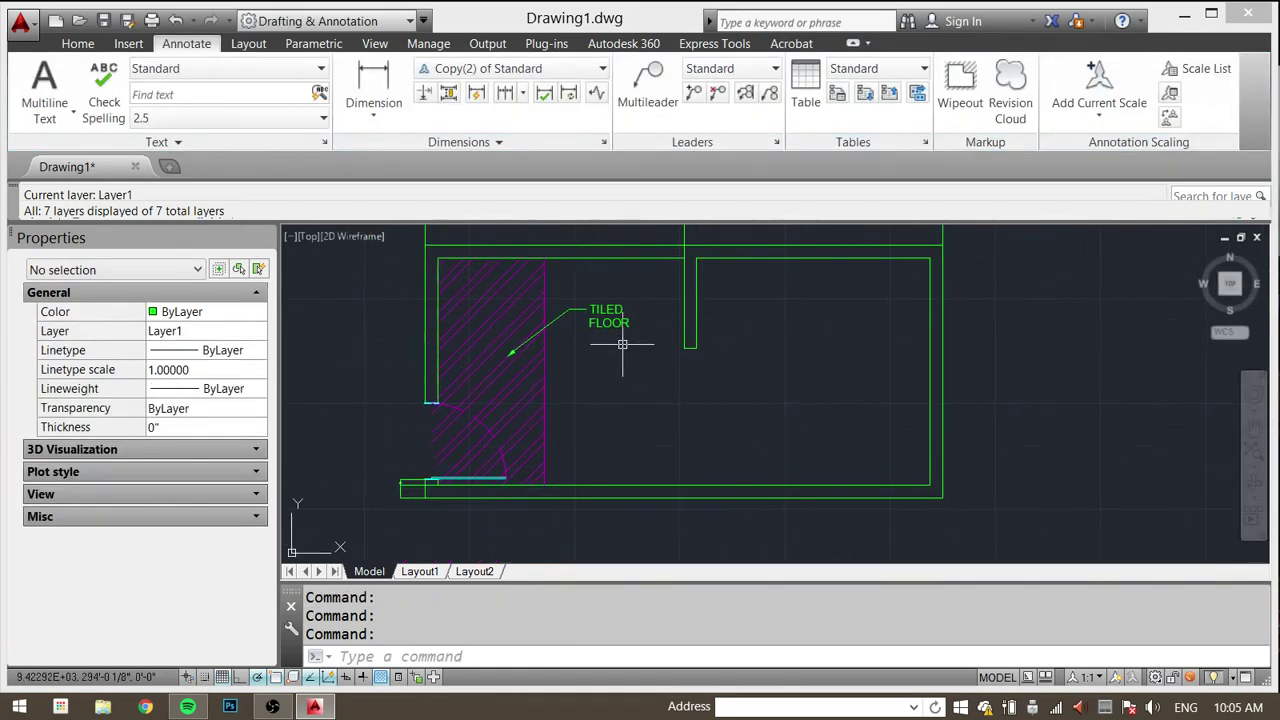
key(Escape)
key(Escape)
Step: On Layout1, examine how the TILED FLOOR leader displays in the room-plan viewport and across the whole sheet
click(419, 571)
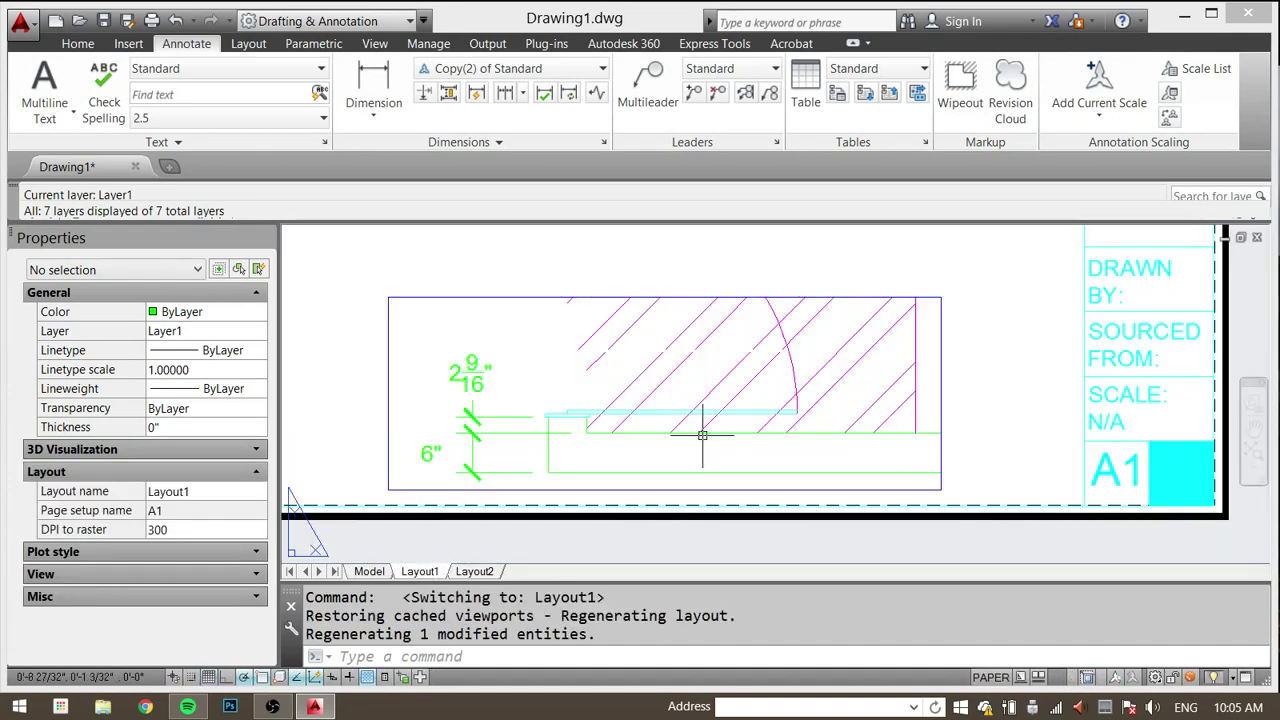
click(720, 252)
scroll(595, 295, down, 6)
click(592, 297)
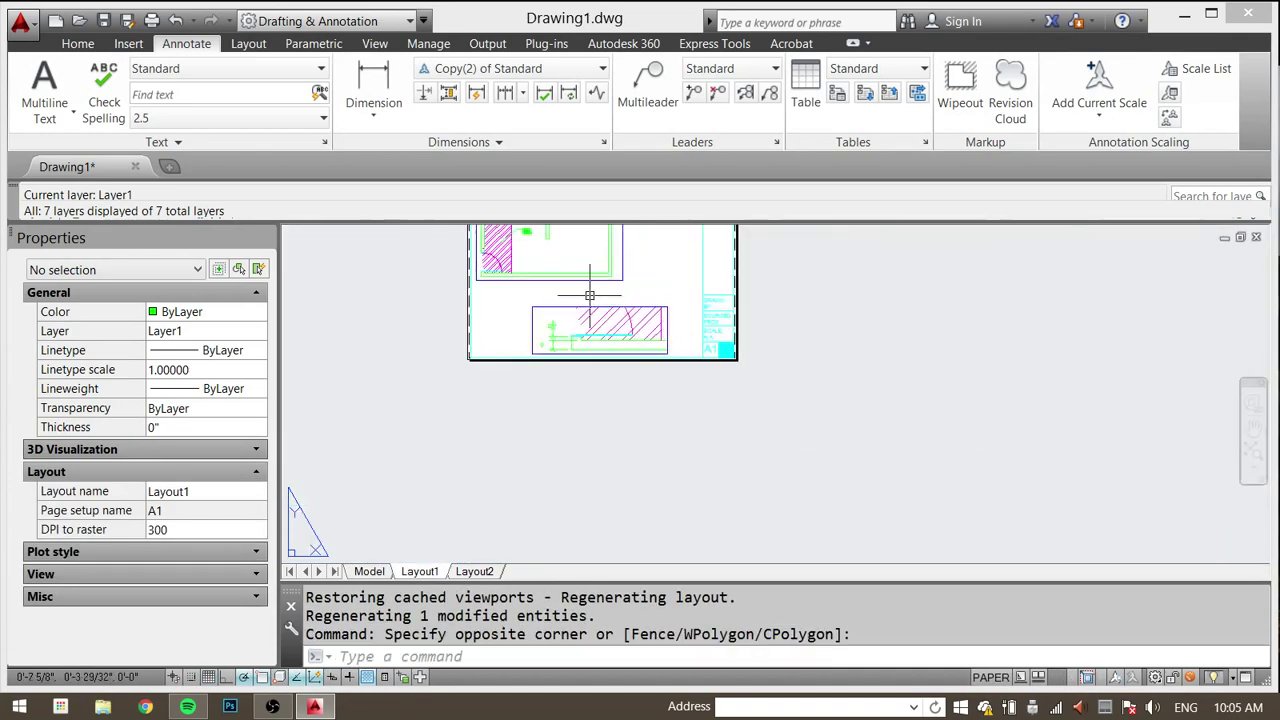
middle_drag(560, 275, 617, 401)
click(590, 390)
key(Escape)
scroll(577, 377, up, 4)
scroll(608, 324, up, 2)
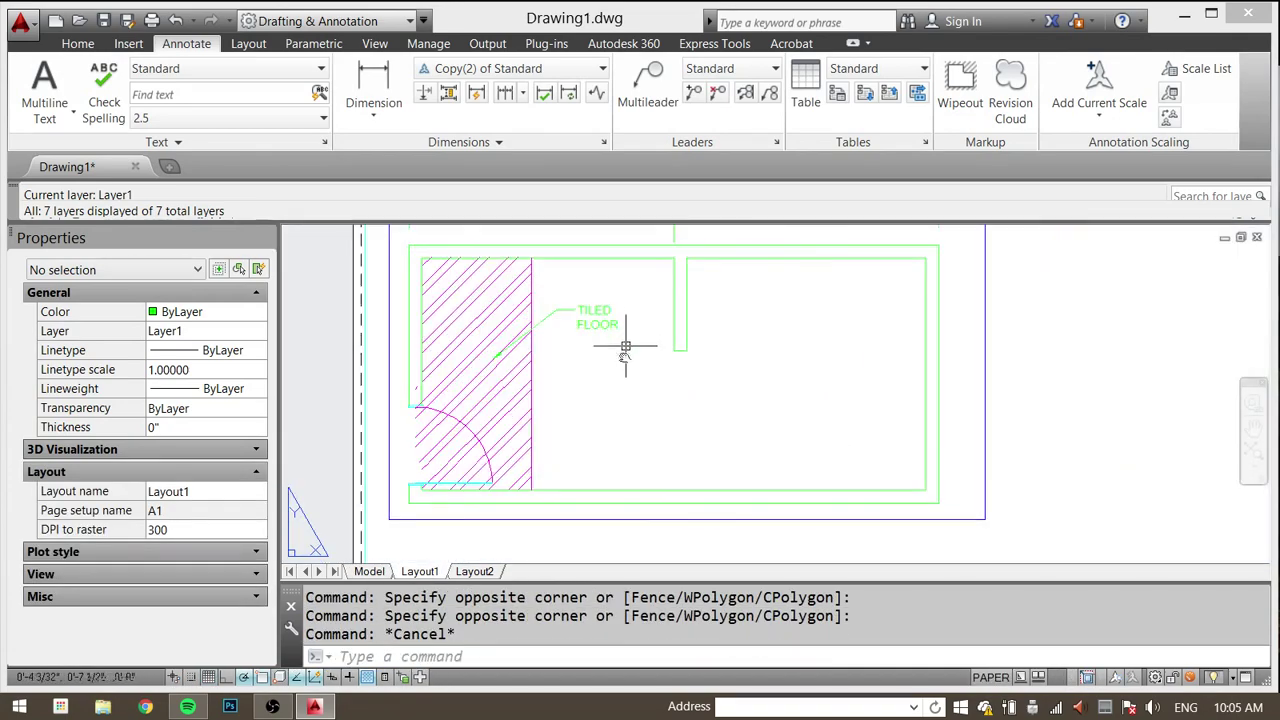
middle_drag(626, 346, 623, 404)
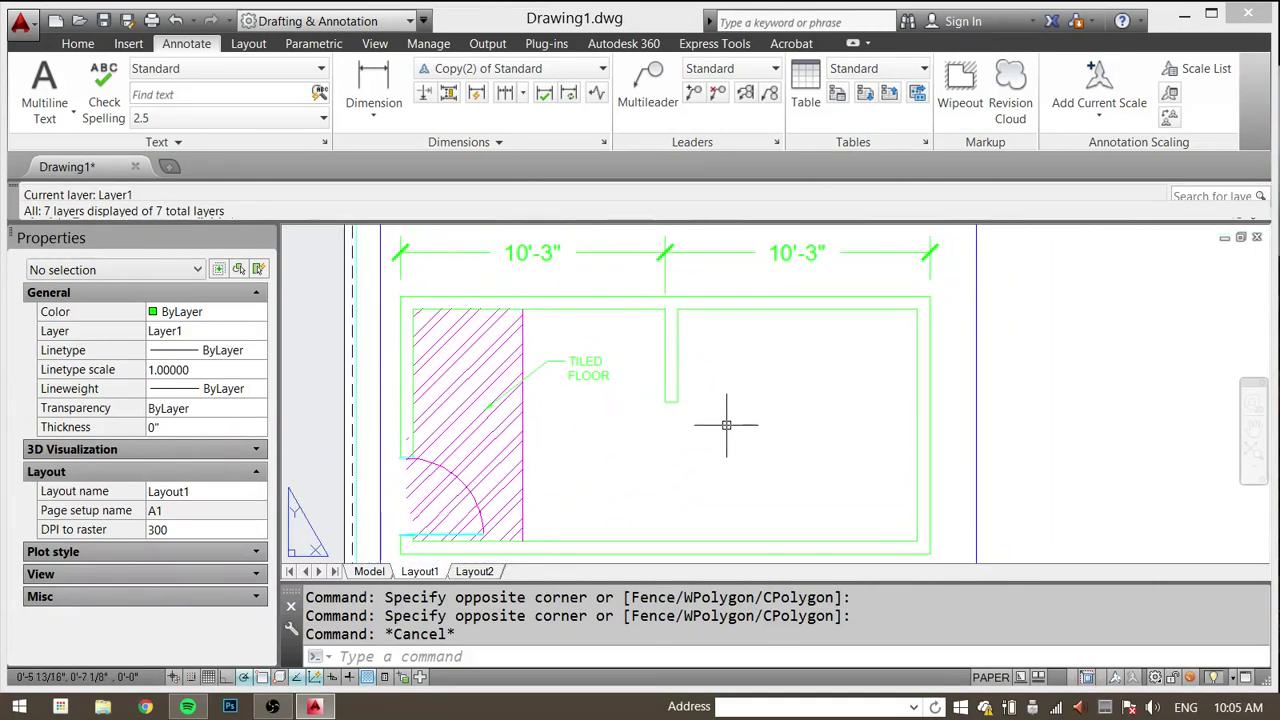
middle_drag(751, 466, 743, 446)
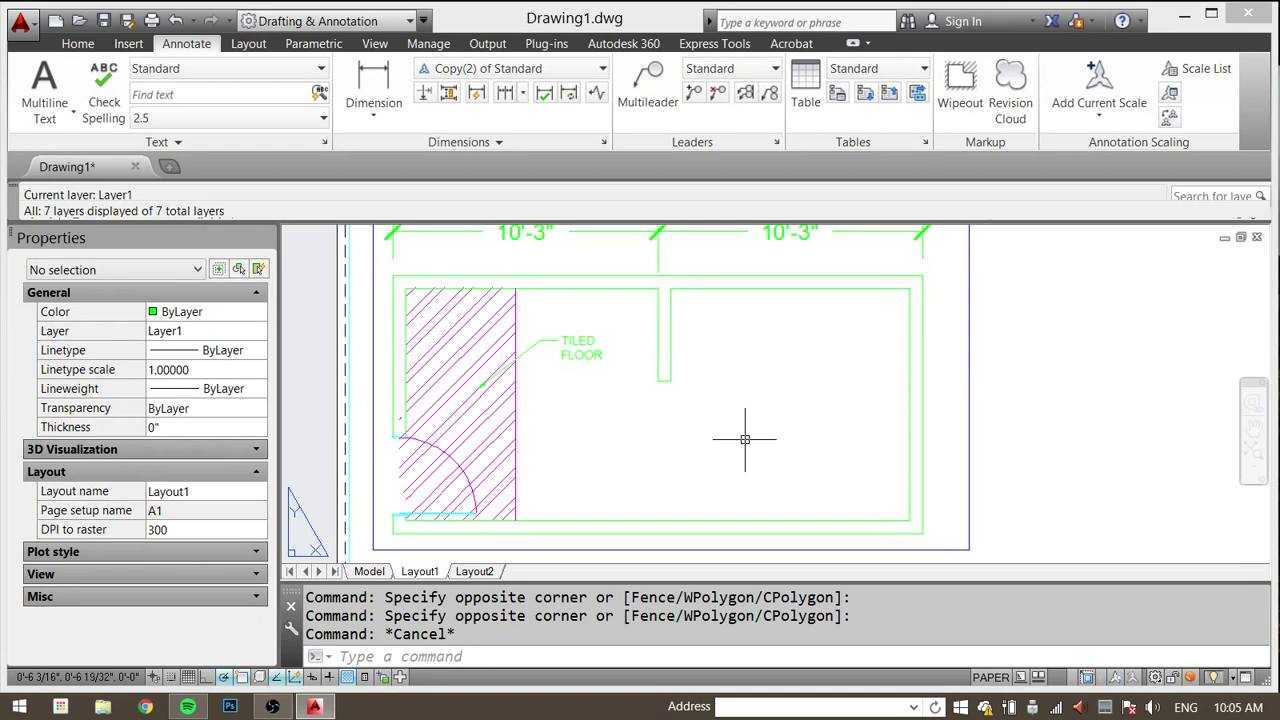
click(1032, 430)
click(1012, 382)
scroll(1000, 392, down, 4)
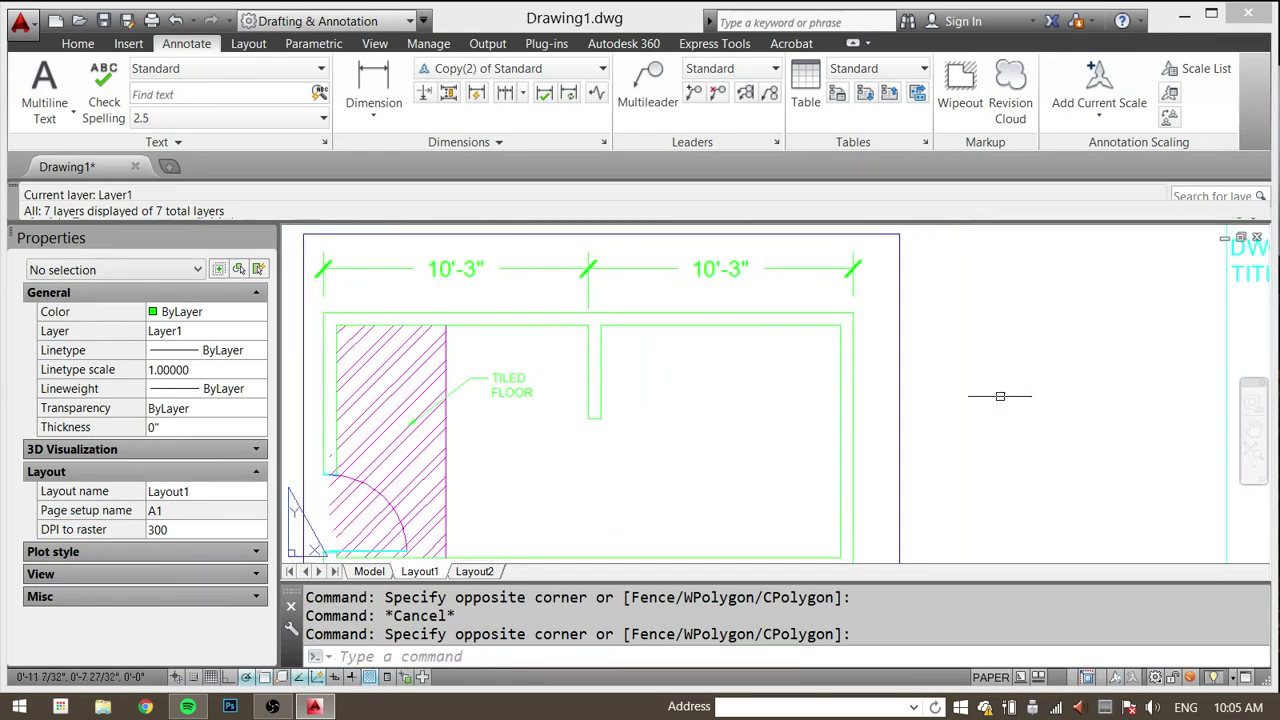
middle_drag(912, 394, 858, 379)
click(860, 403)
click(820, 412)
key(Escape)
middle_drag(411, 485, 414, 431)
key(Escape)
key(Escape)
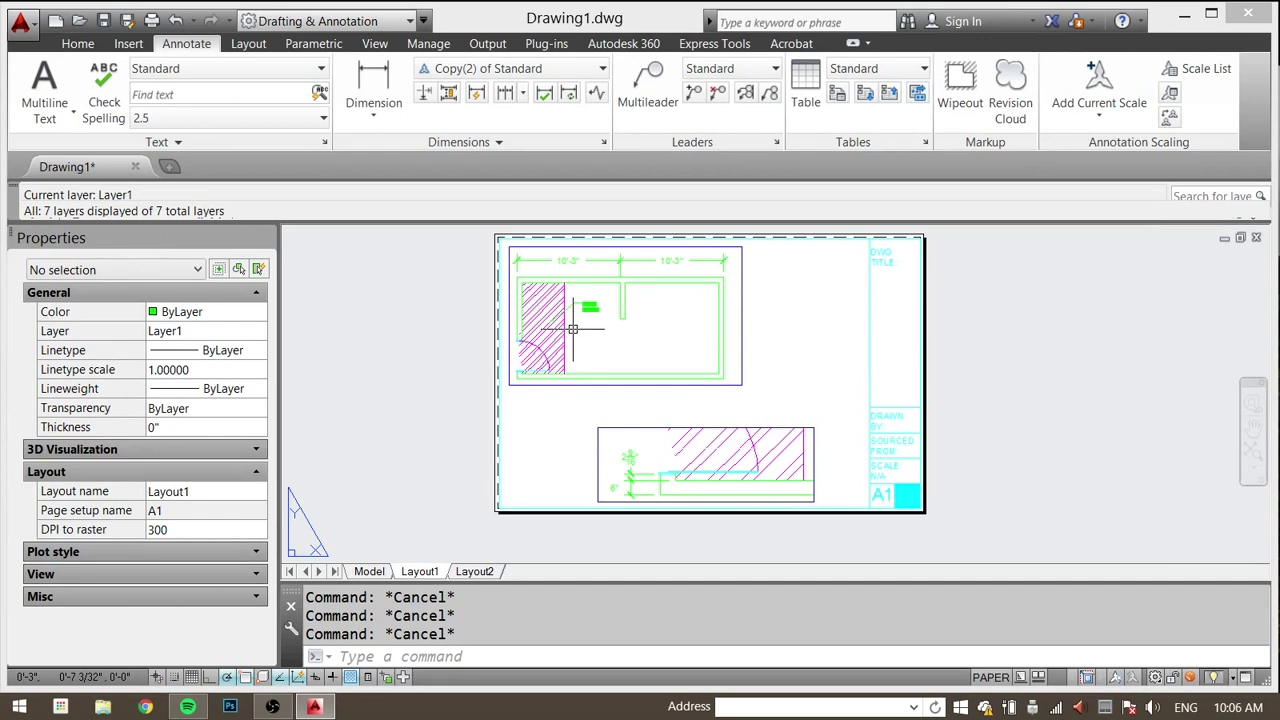
Step: In model space, select the door's leaf, swing arc and both jambs, and start a block definition from them
click(369, 571)
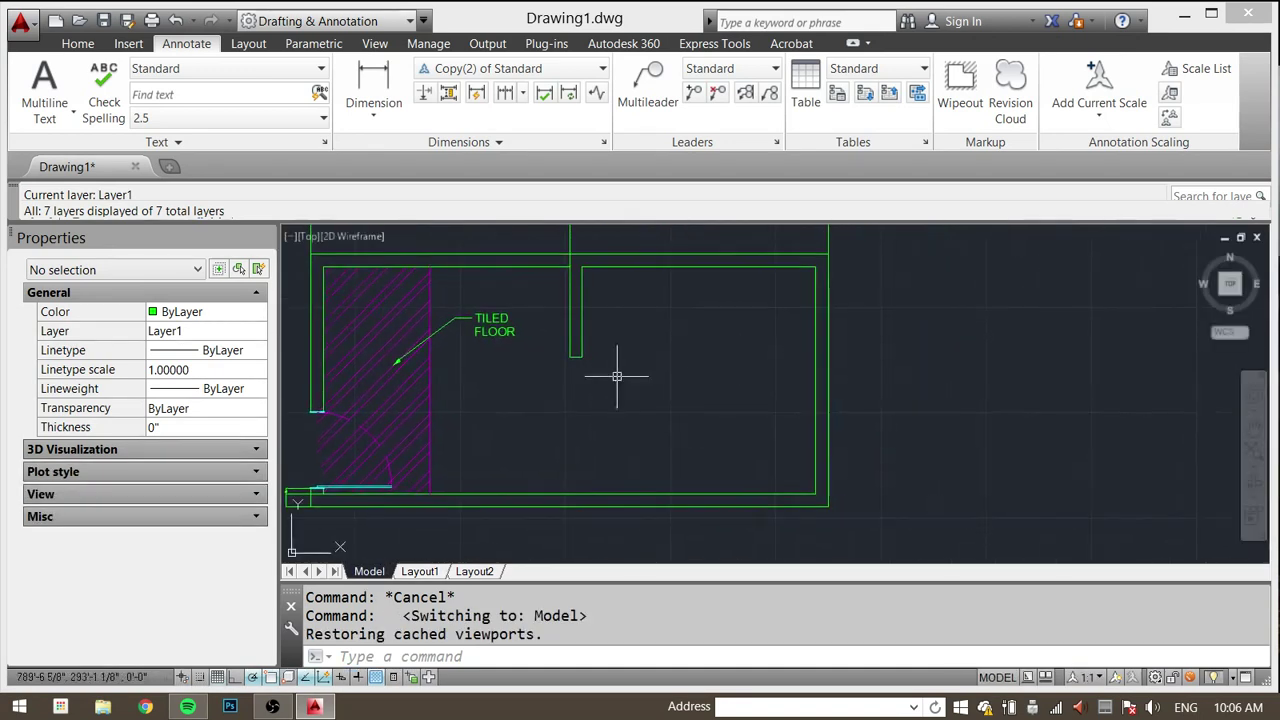
key(Escape)
scroll(545, 420, down, 2)
middle_drag(571, 434, 712, 410)
key(Escape)
scroll(520, 417, up, 6)
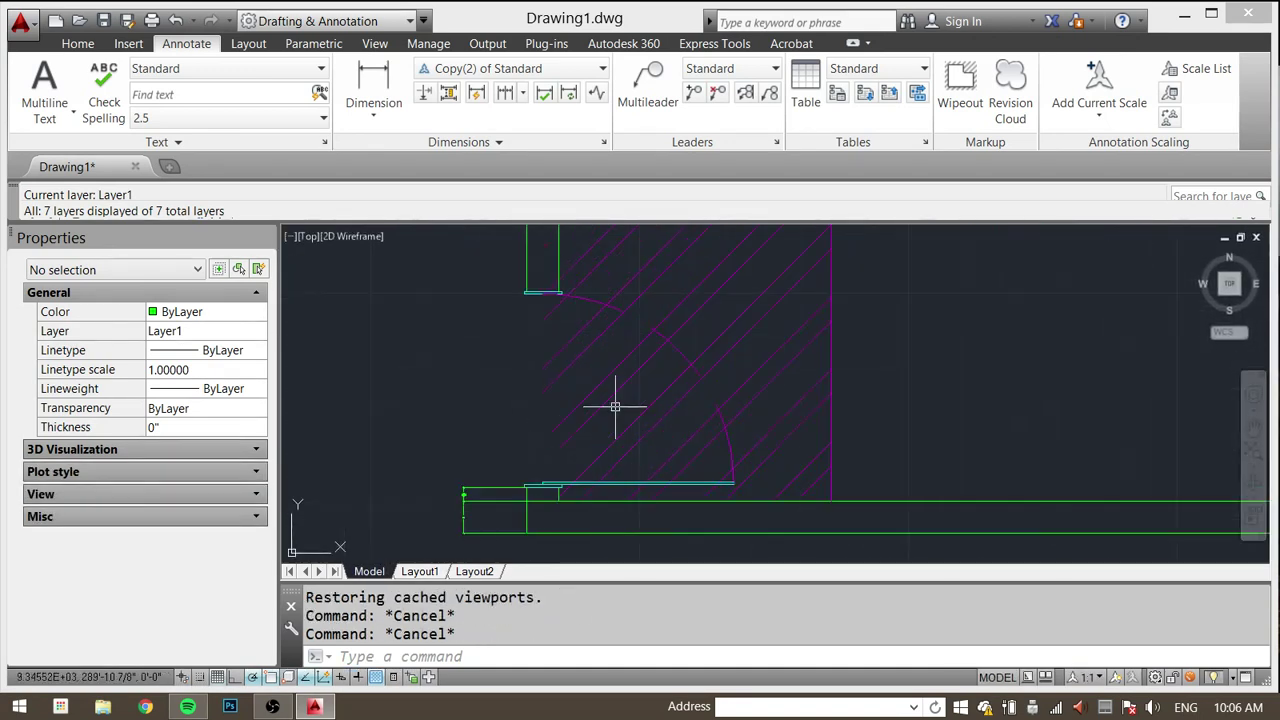
key(Escape)
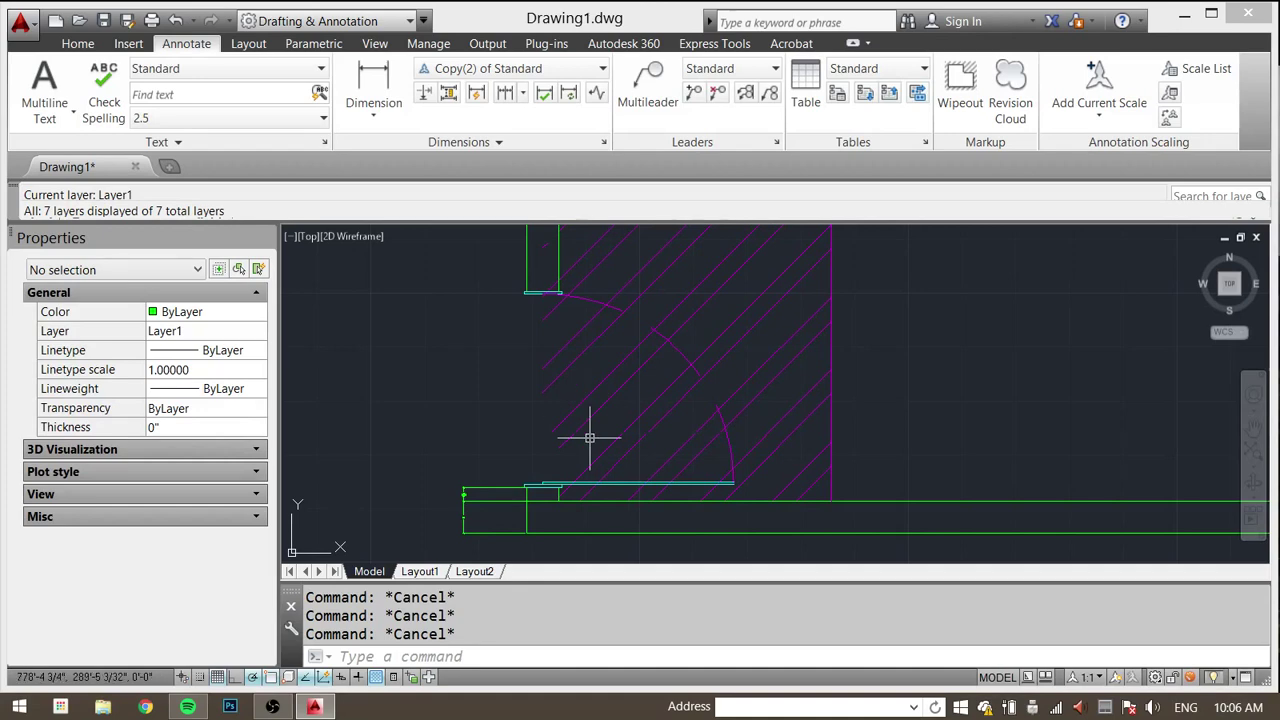
mouse_move(451, 379)
middle_down()
mouse_move(387, 366)
mouse_move(398, 380)
middle_up()
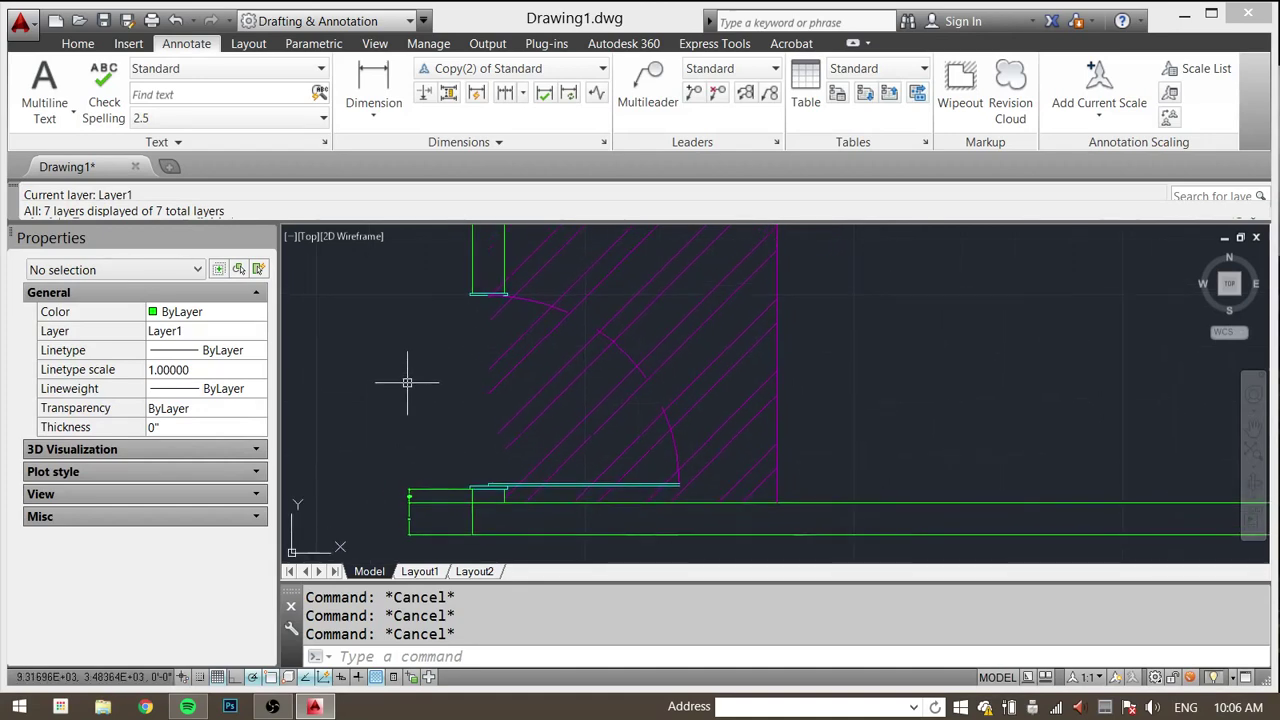
click(424, 274)
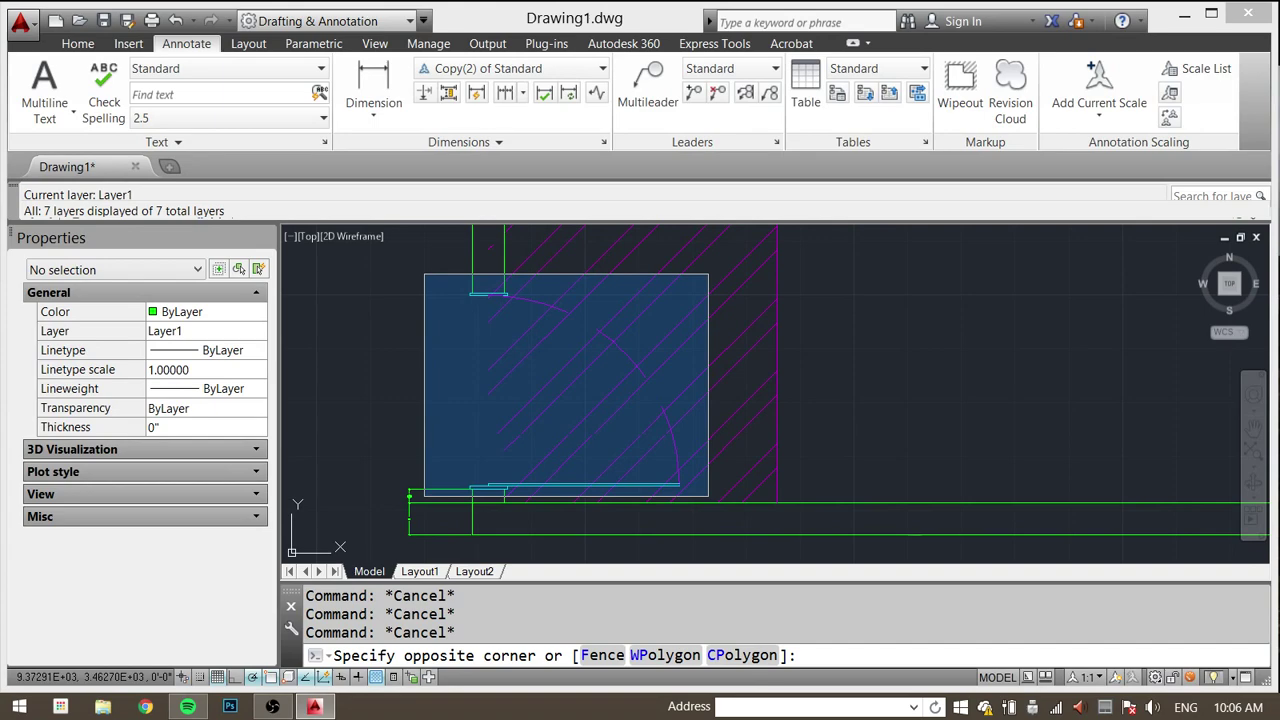
click(708, 494)
text(BLOCK)
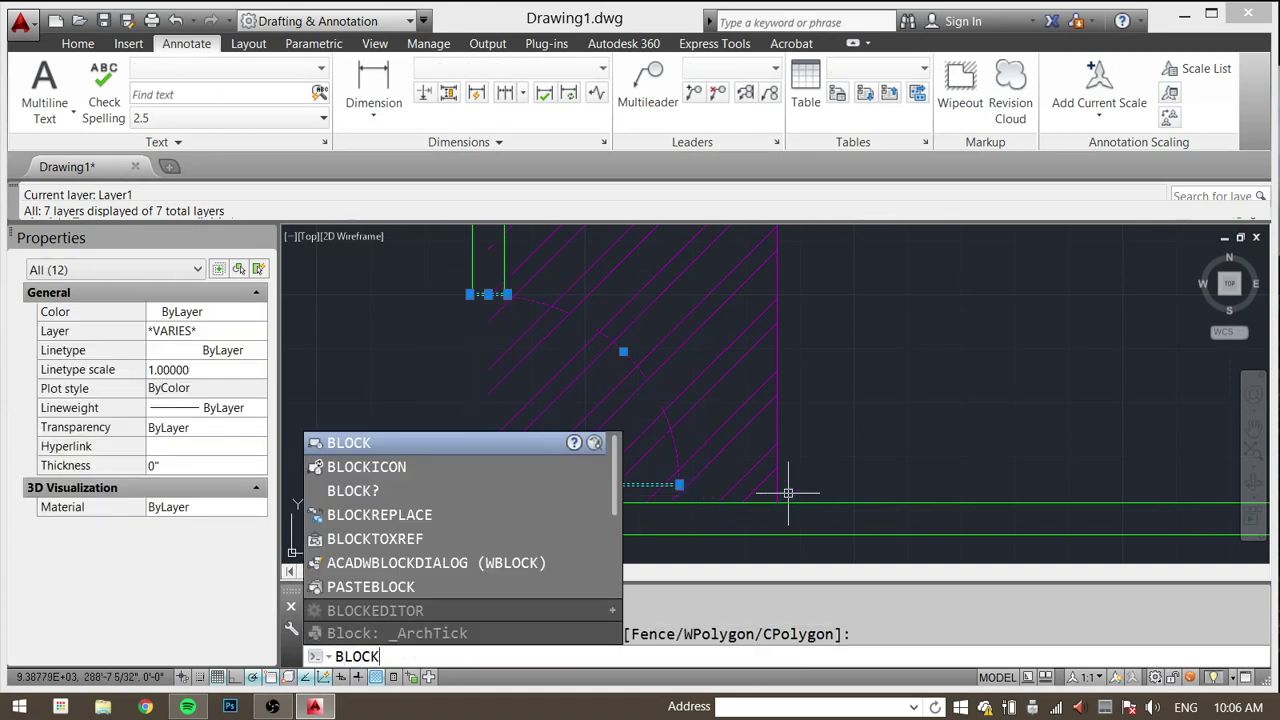
key(Return)
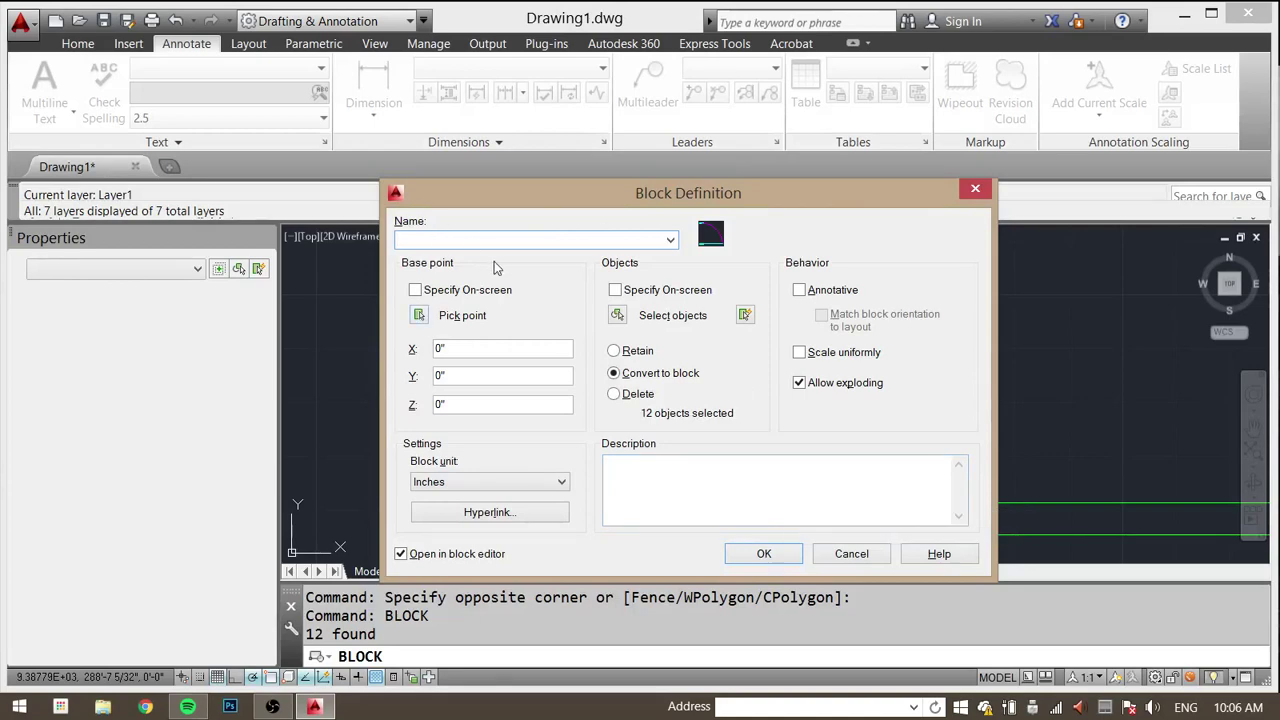
Step: Enter 36" DOOR as the block name and pick the base point where the outer wall line meets the upper jamb
text(36" DOOR)
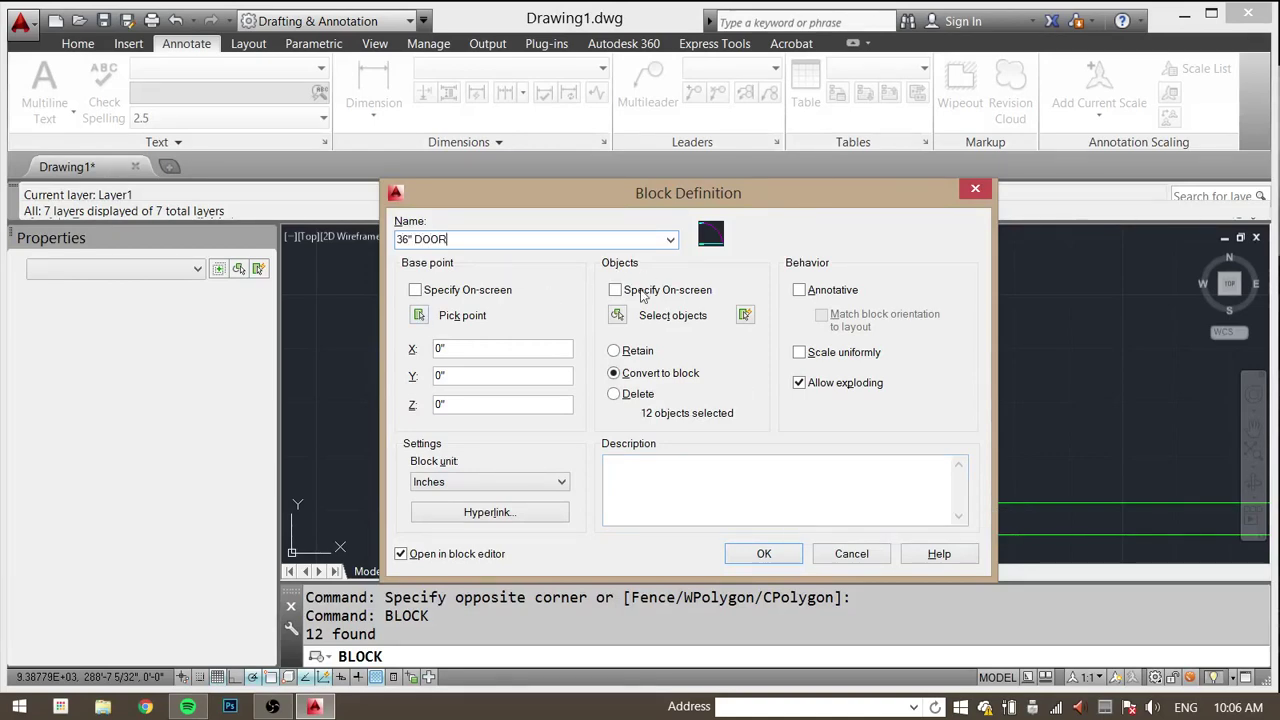
click(419, 315)
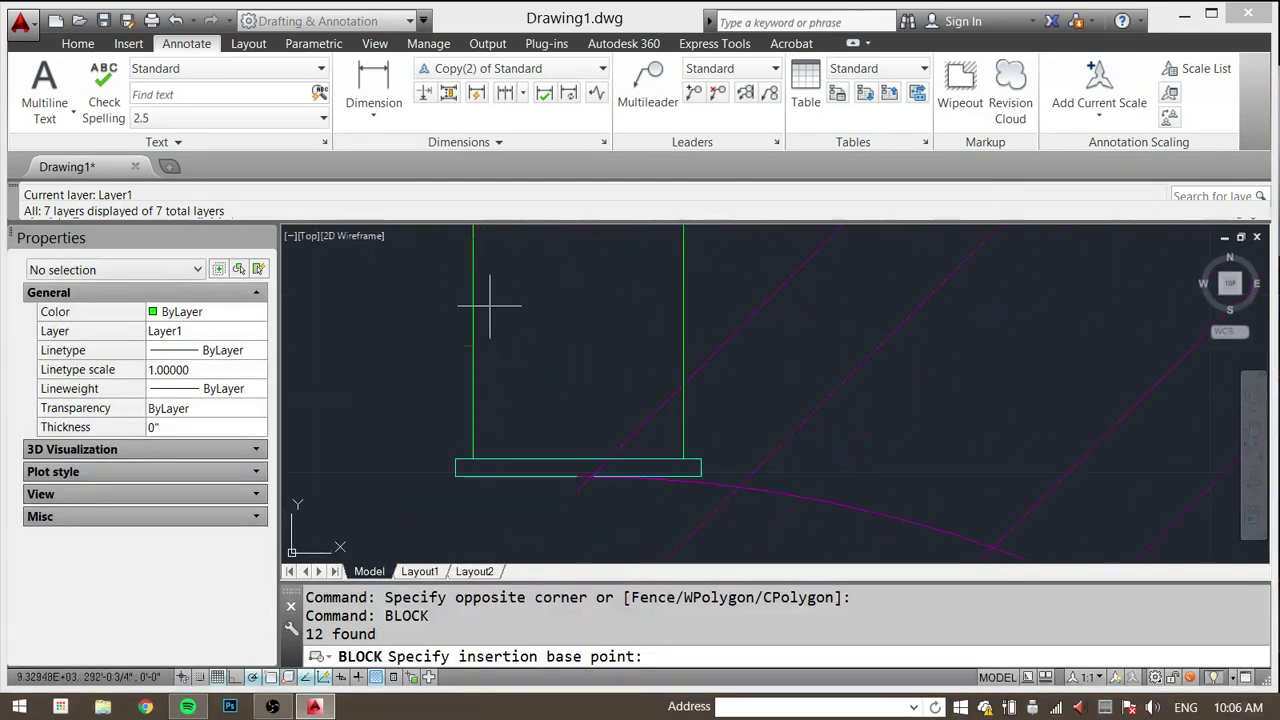
click(472, 460)
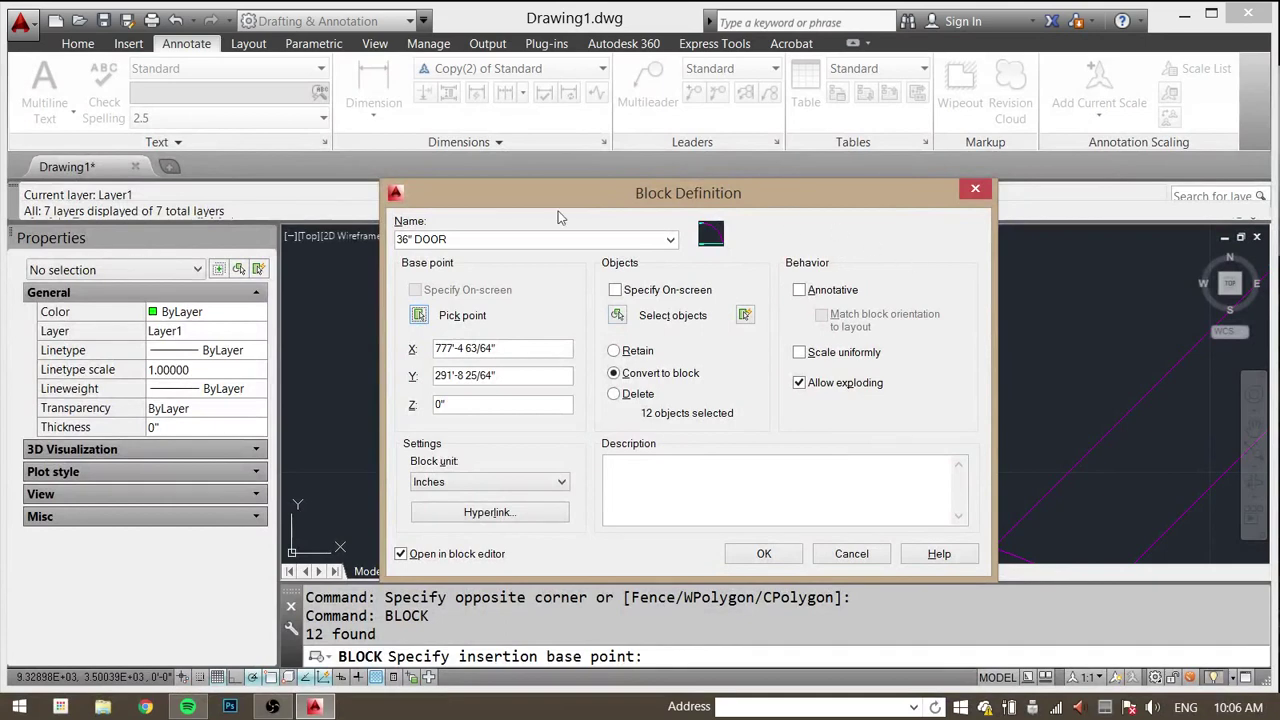
click(766, 554)
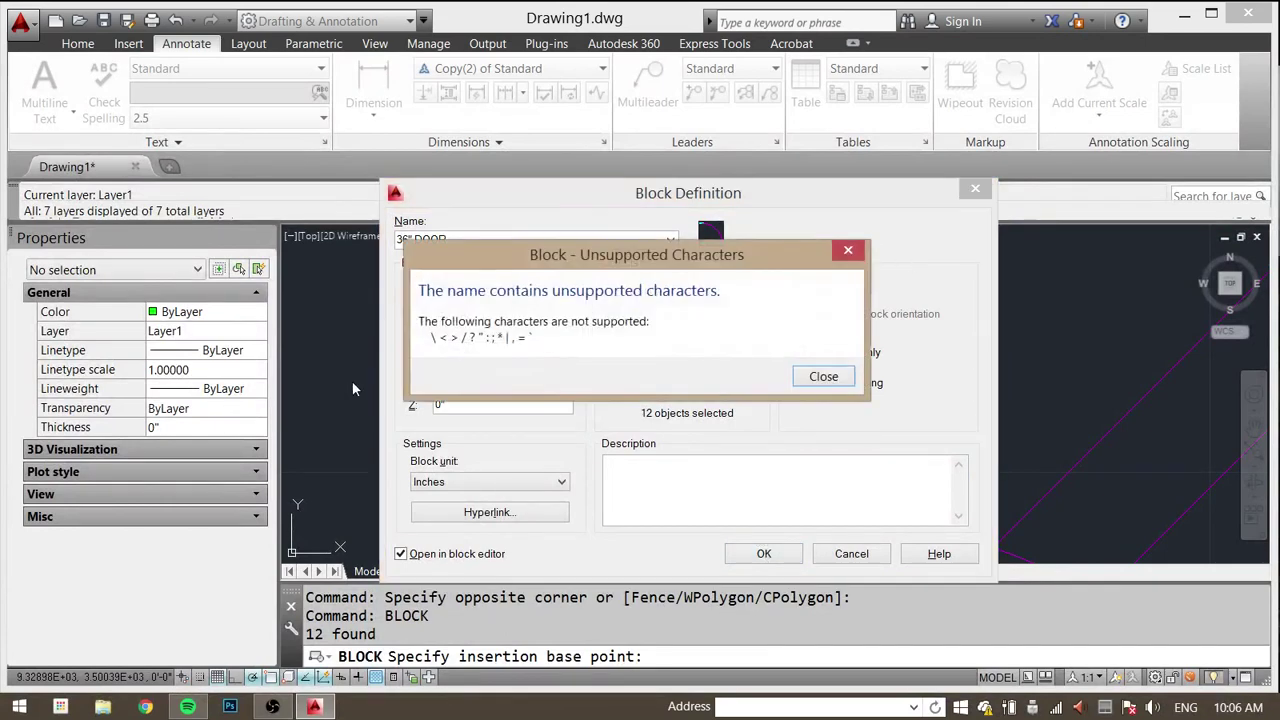
click(823, 376)
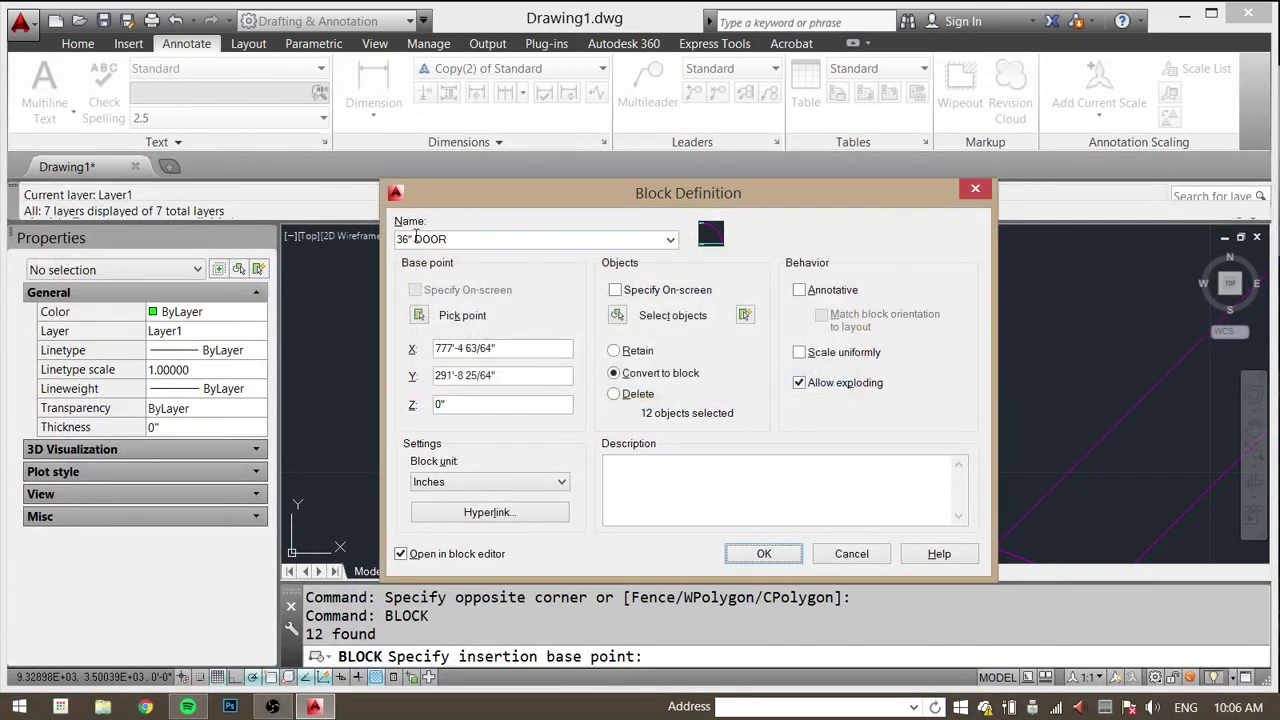
Step: Change the block name to 36 DOOR and create the block, opening it in the block editor
click(414, 238)
key(Left)
key(Right)
key(Right)
key(Right)
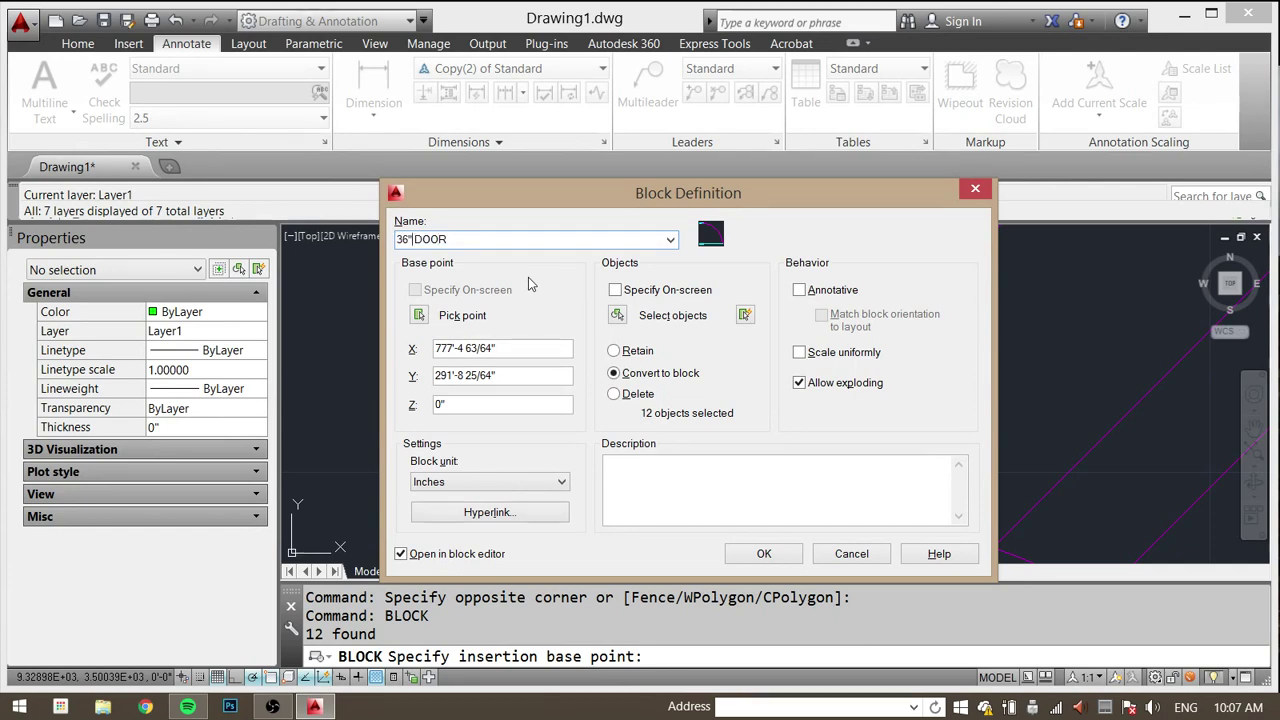
key(BackSpace)
click(765, 553)
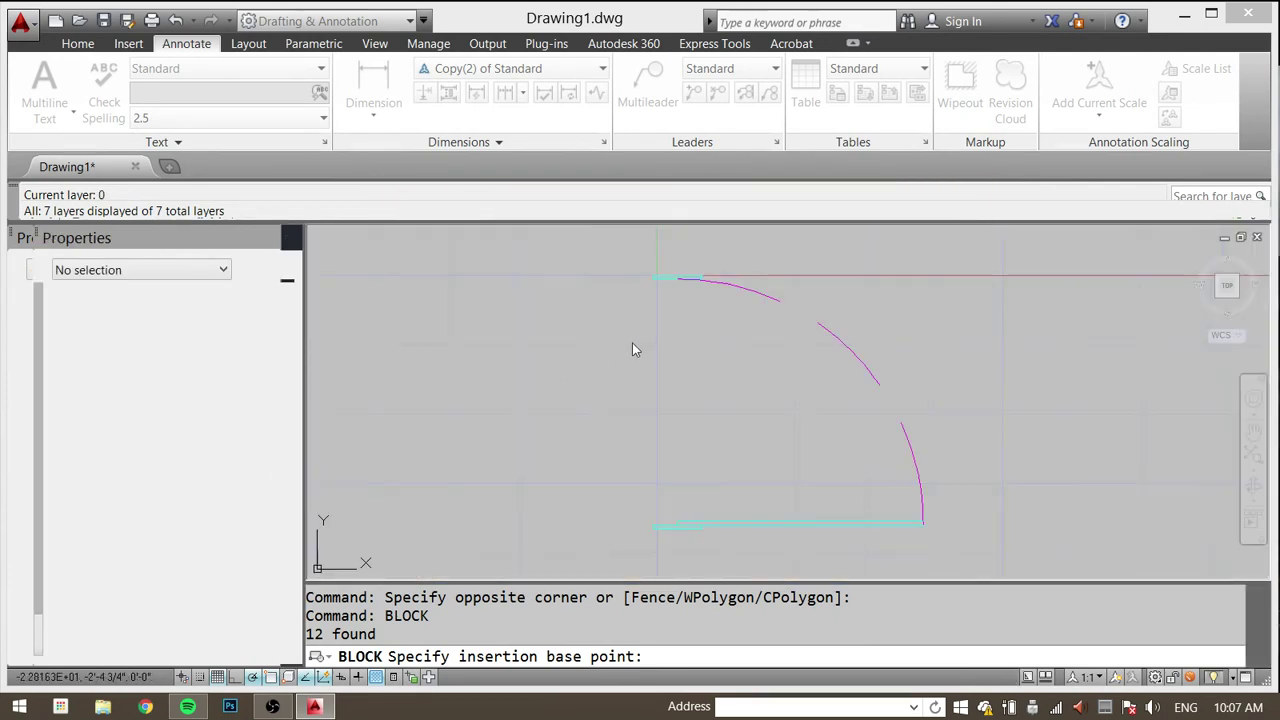
click(657, 277)
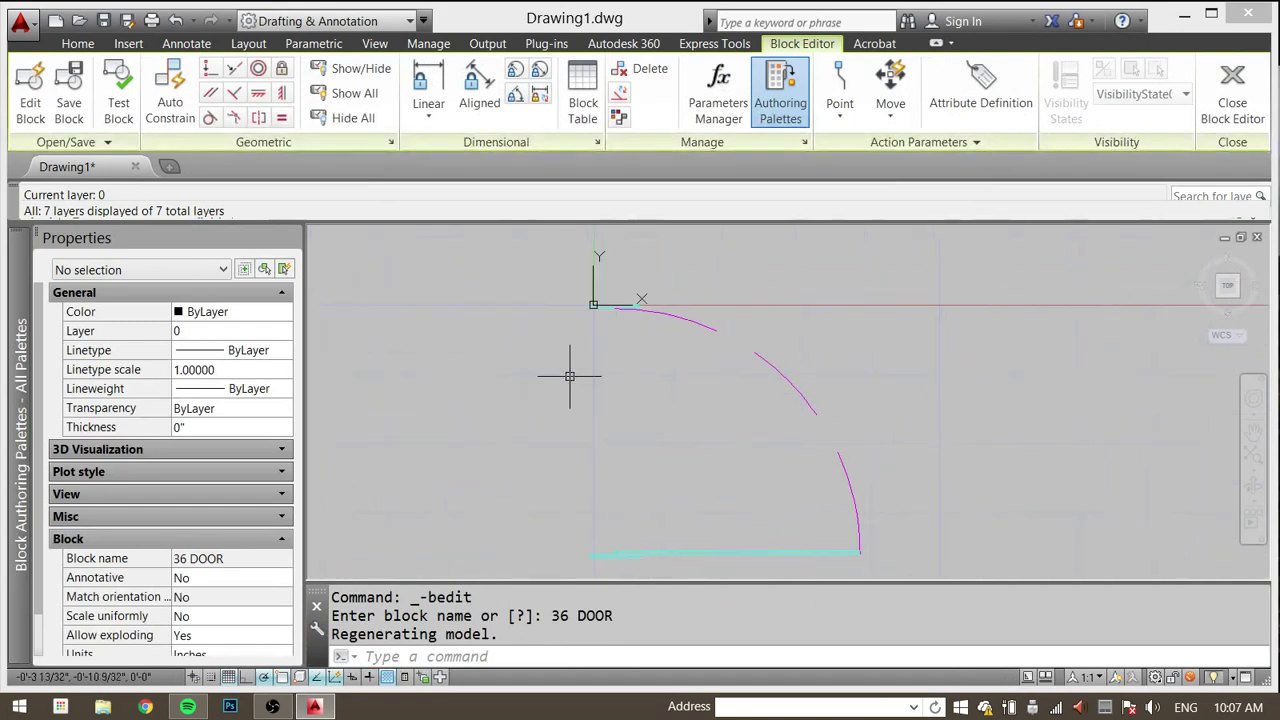
Step: Examine the 36 DOOR block's leaf, swing arc and jambs in the block editor, selecting all of its geometry
scroll(570, 376, down, 4)
middle_drag(581, 395, 645, 419)
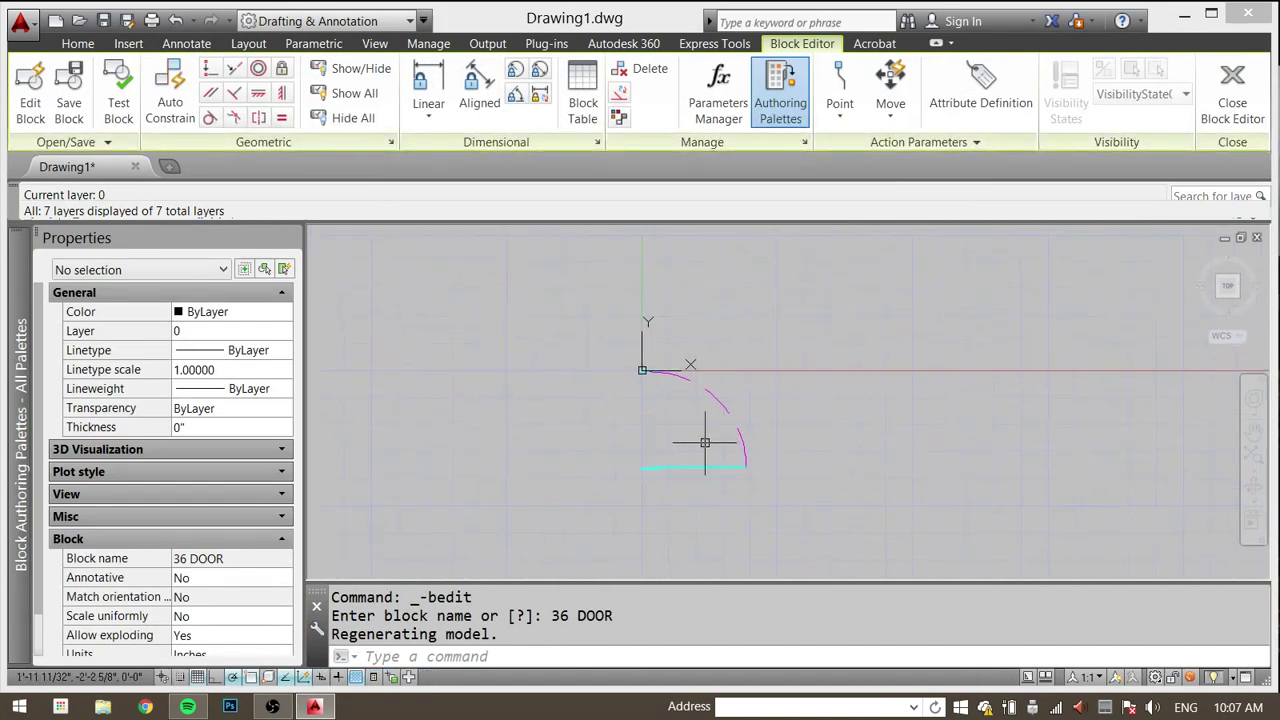
scroll(642, 441, up, 4)
scroll(653, 495, down, 2)
click(896, 281)
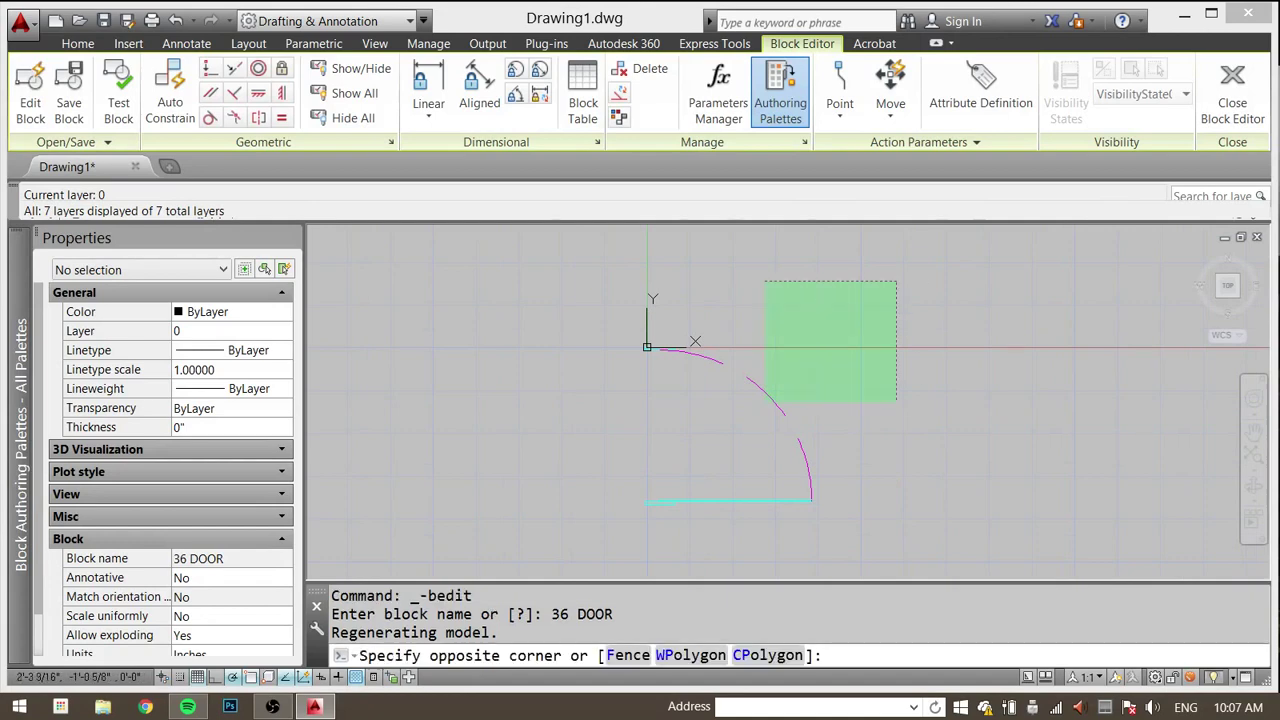
click(594, 512)
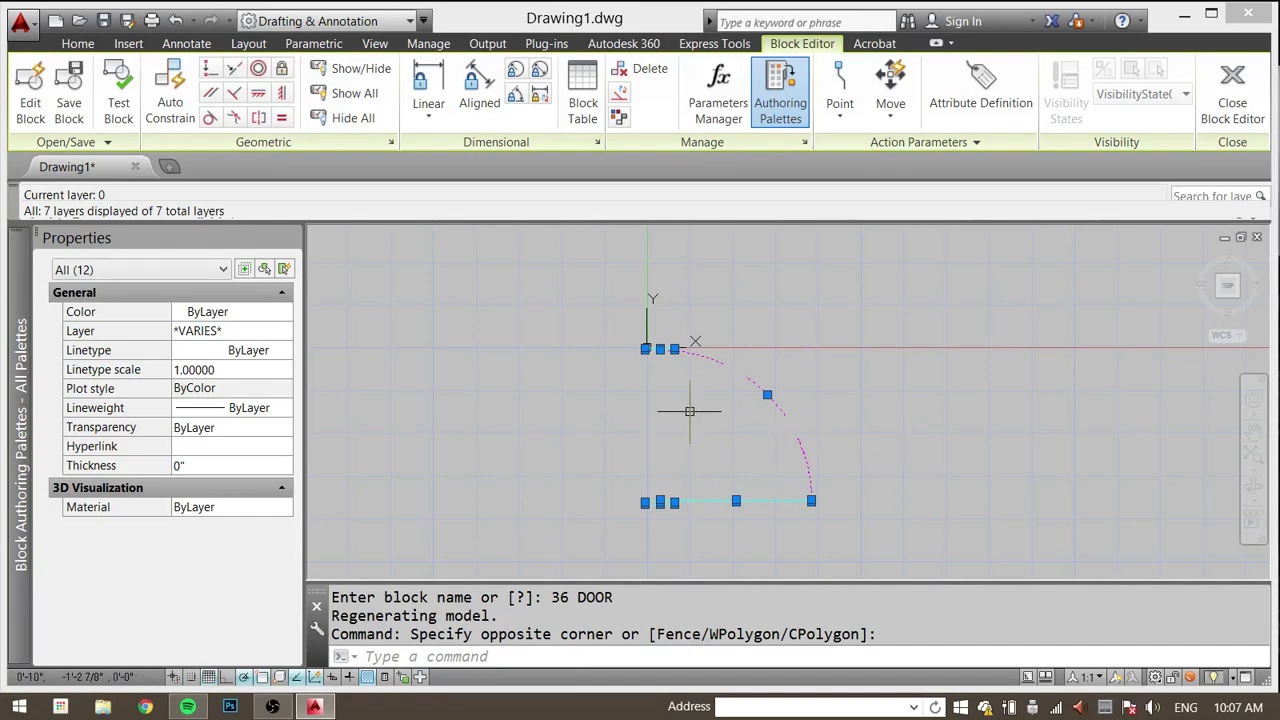
middle_drag(856, 379, 808, 338)
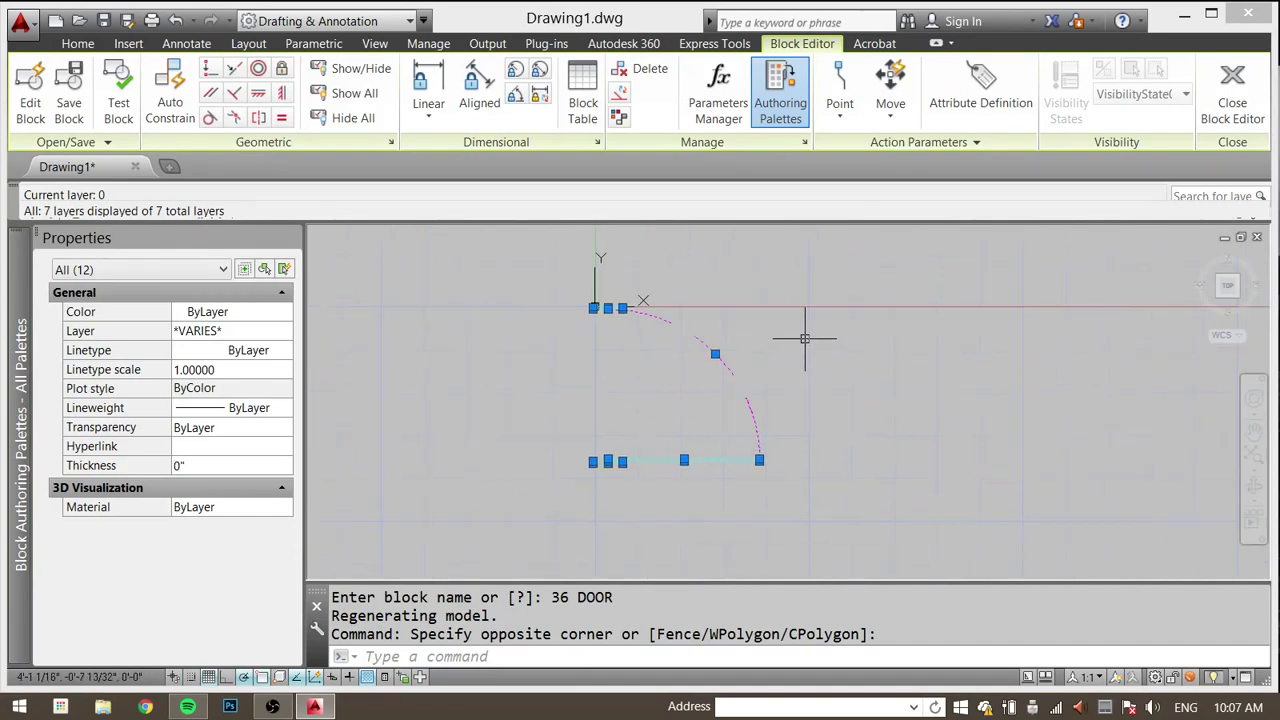
key(Escape)
key(Escape)
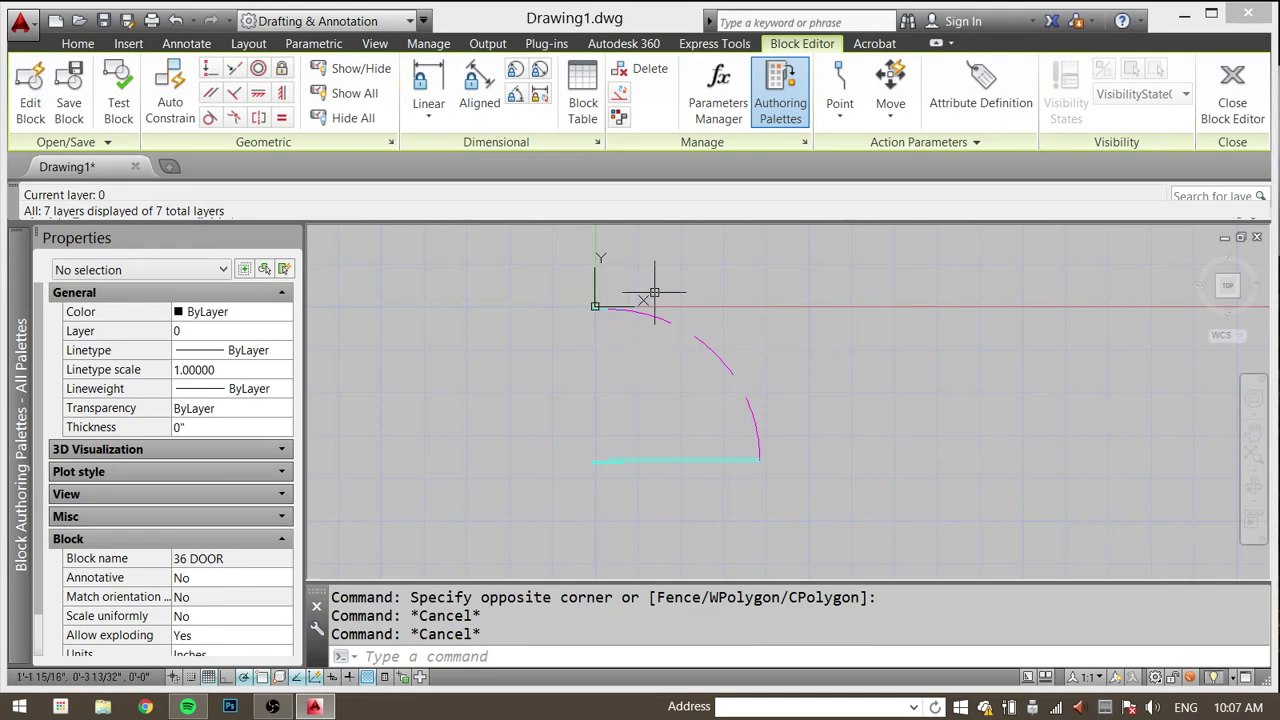
mouse_move(806, 305)
middle_down()
mouse_move(790, 320)
mouse_move(797, 234)
mouse_move(829, 323)
mouse_move(790, 356)
mouse_move(793, 332)
middle_up()
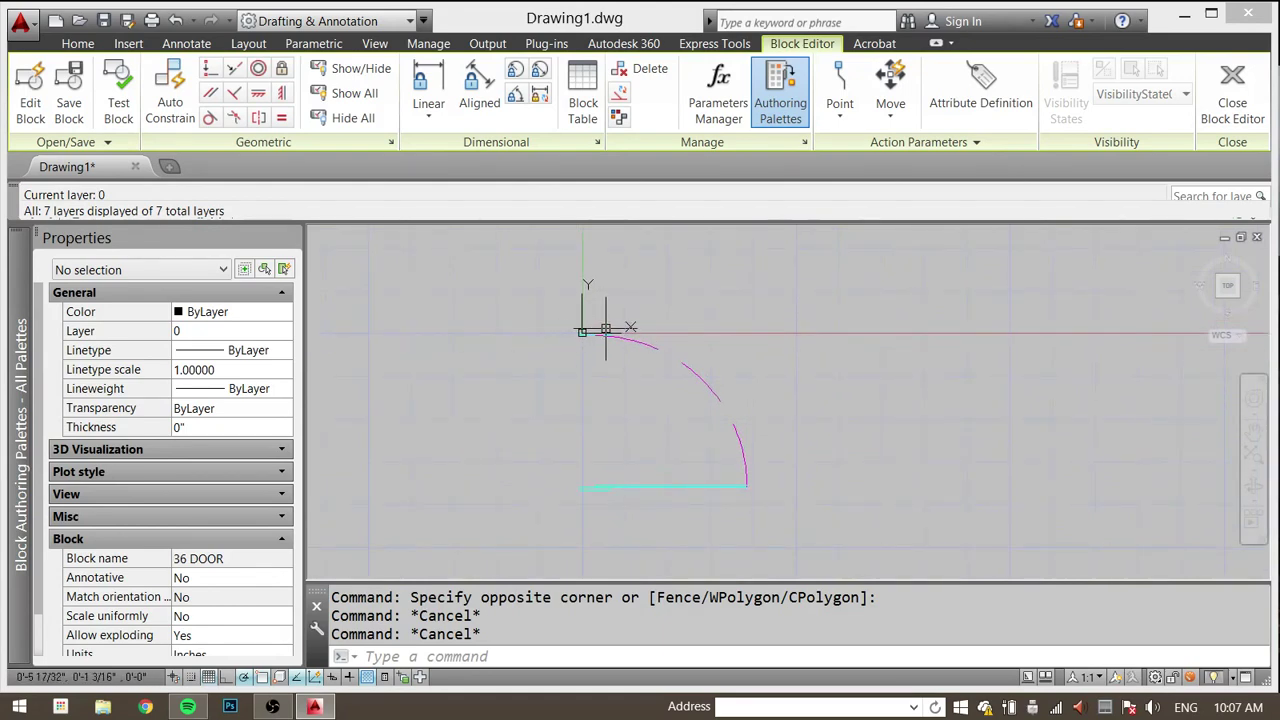
click(763, 320)
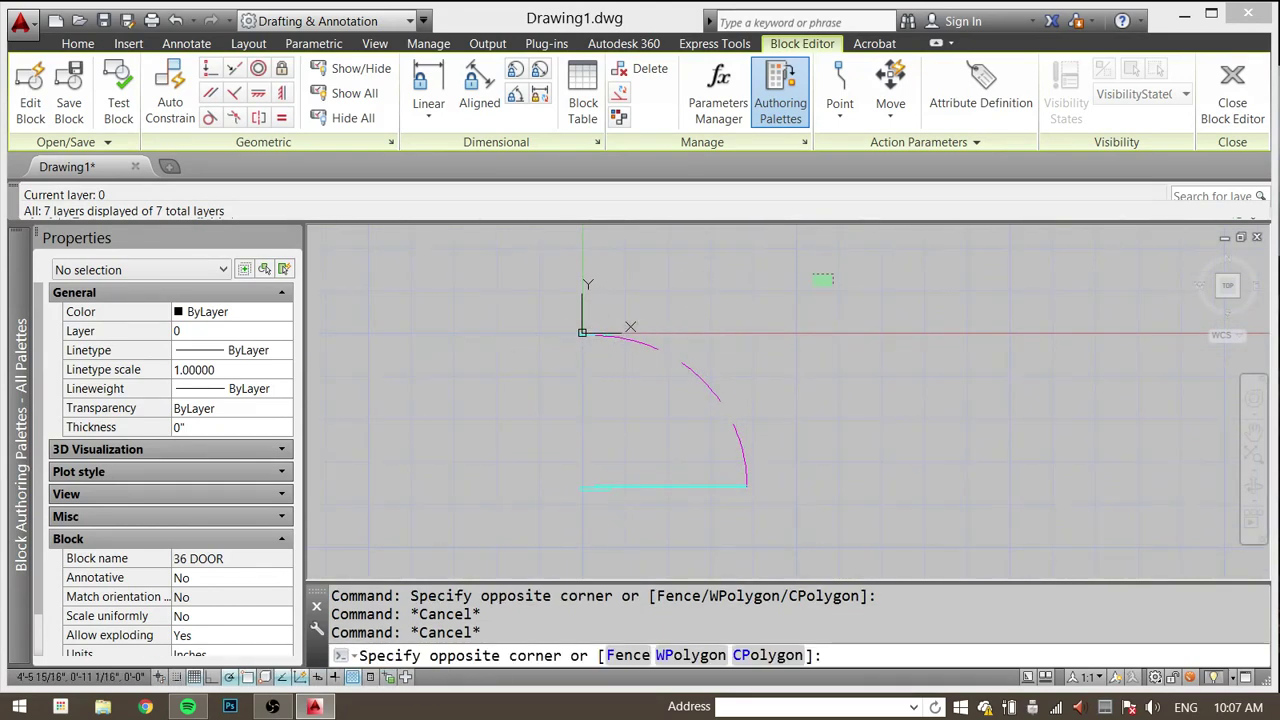
click(511, 514)
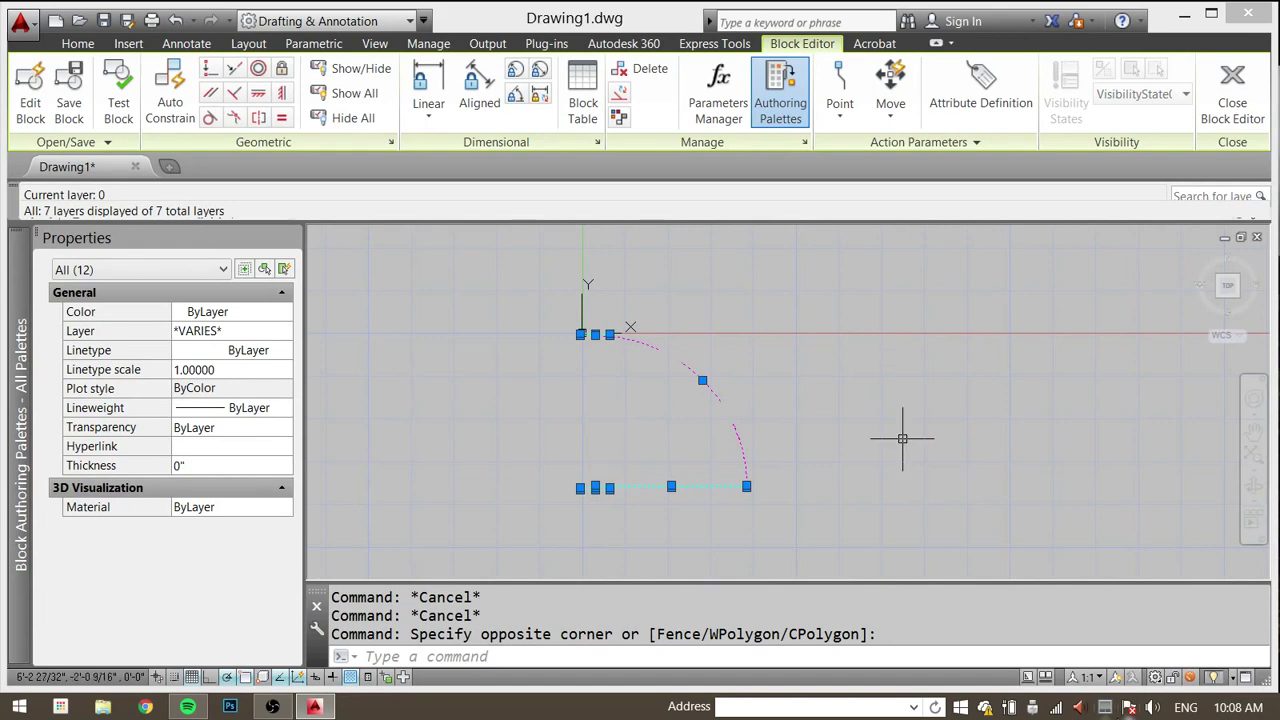
Step: Close the block editor, saving the changes to 36 DOOR
click(1236, 108)
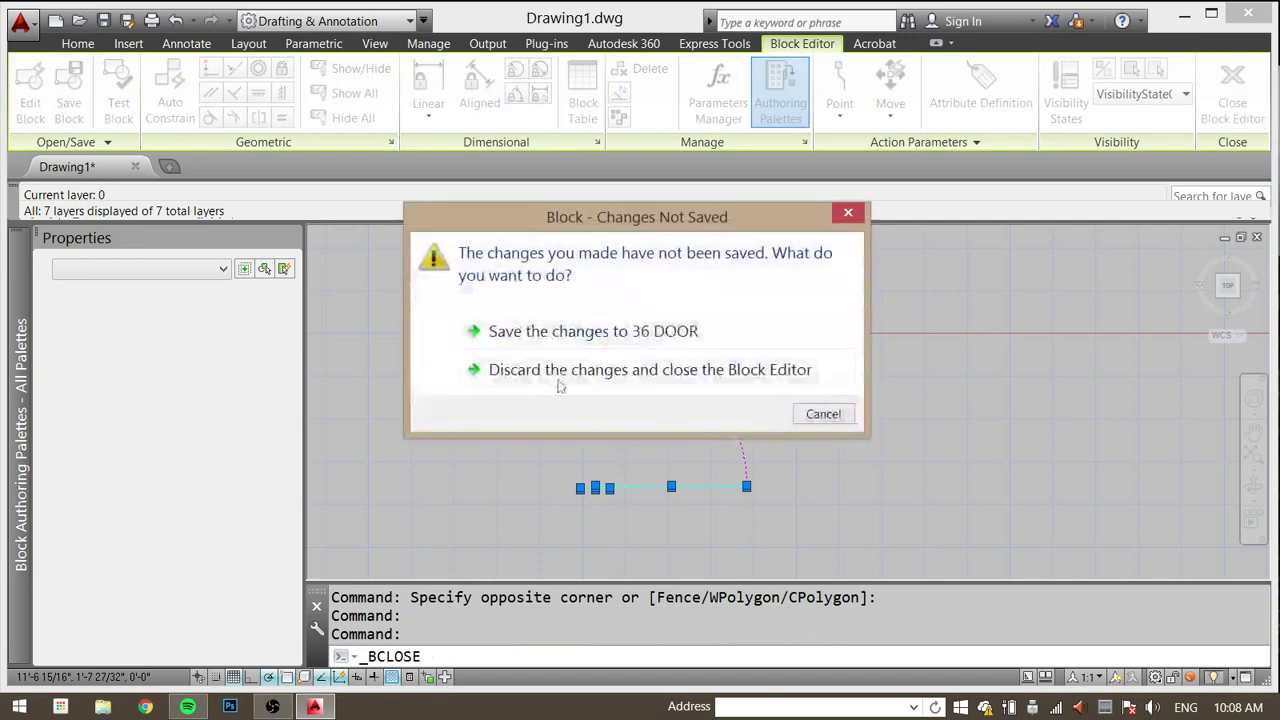
click(583, 331)
key(Escape)
key(Escape)
key(Escape)
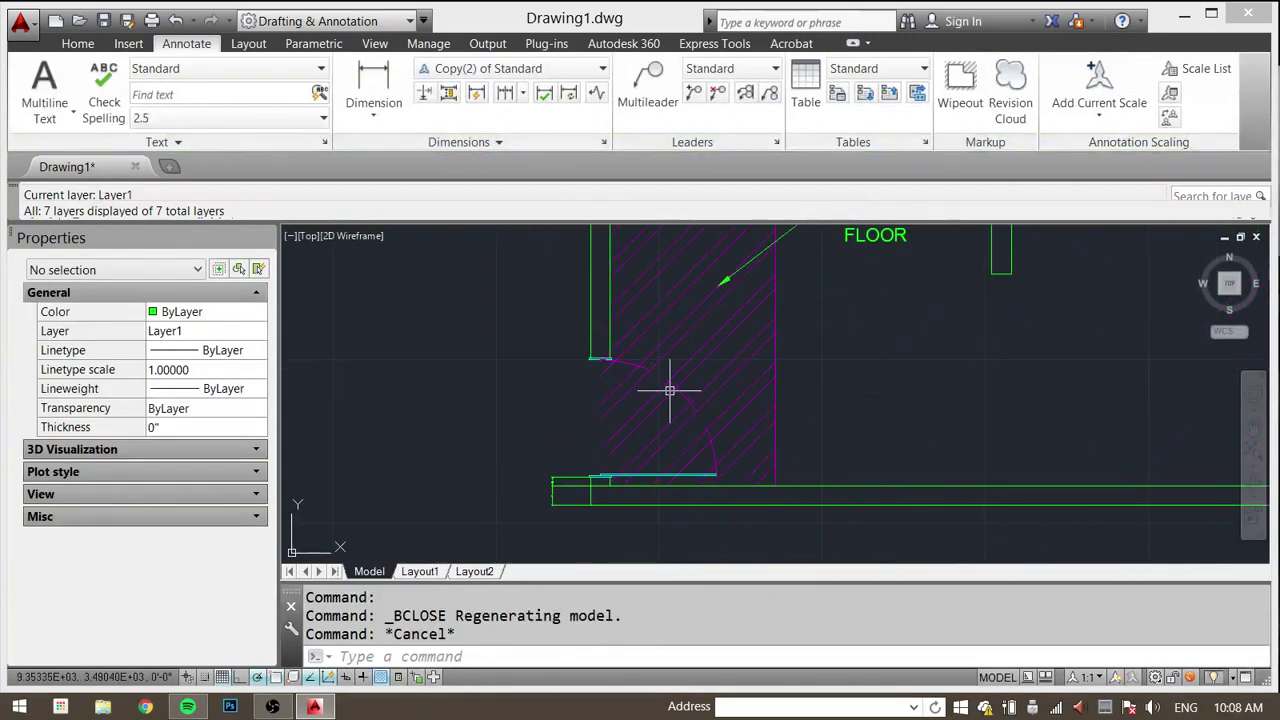
Step: Select the door in the room plan to check whether it is a single block reference, then clear the selection
mouse_move(777, 394)
middle_down()
mouse_move(537, 423)
mouse_move(686, 397)
middle_up()
click(444, 403)
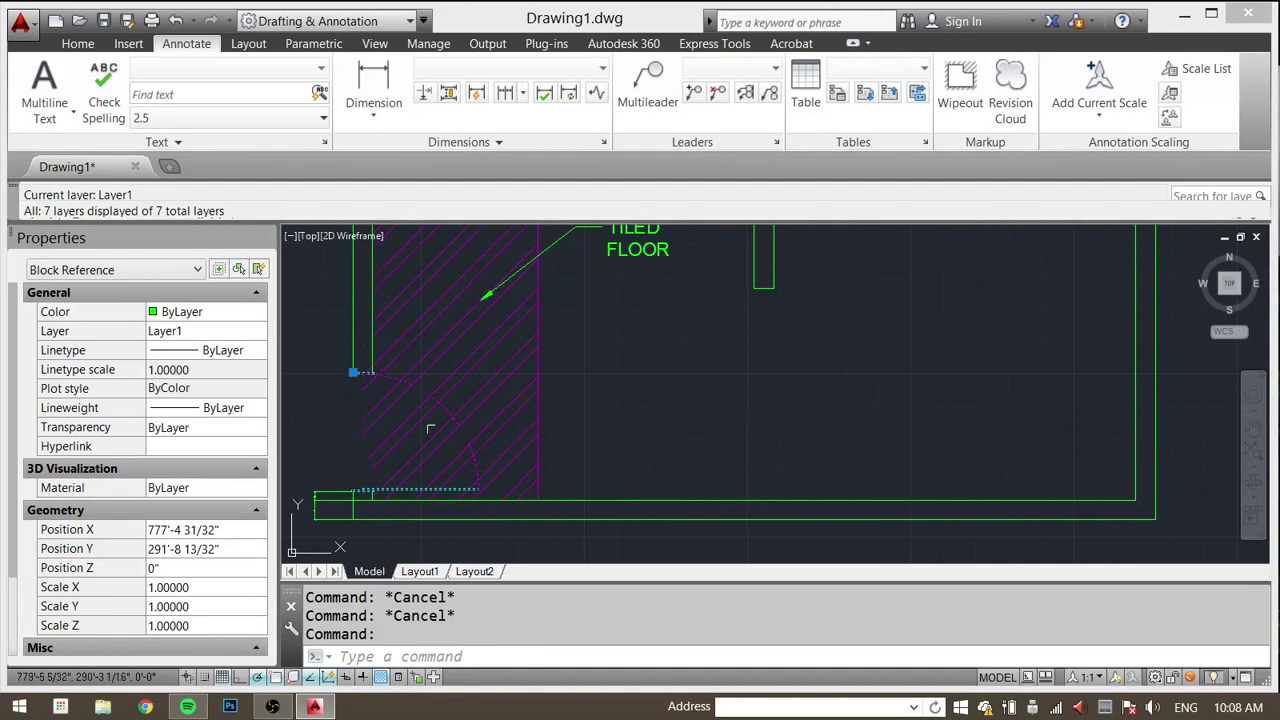
mouse_move(534, 443)
middle_down()
mouse_move(626, 443)
mouse_move(629, 471)
middle_up()
key(Escape)
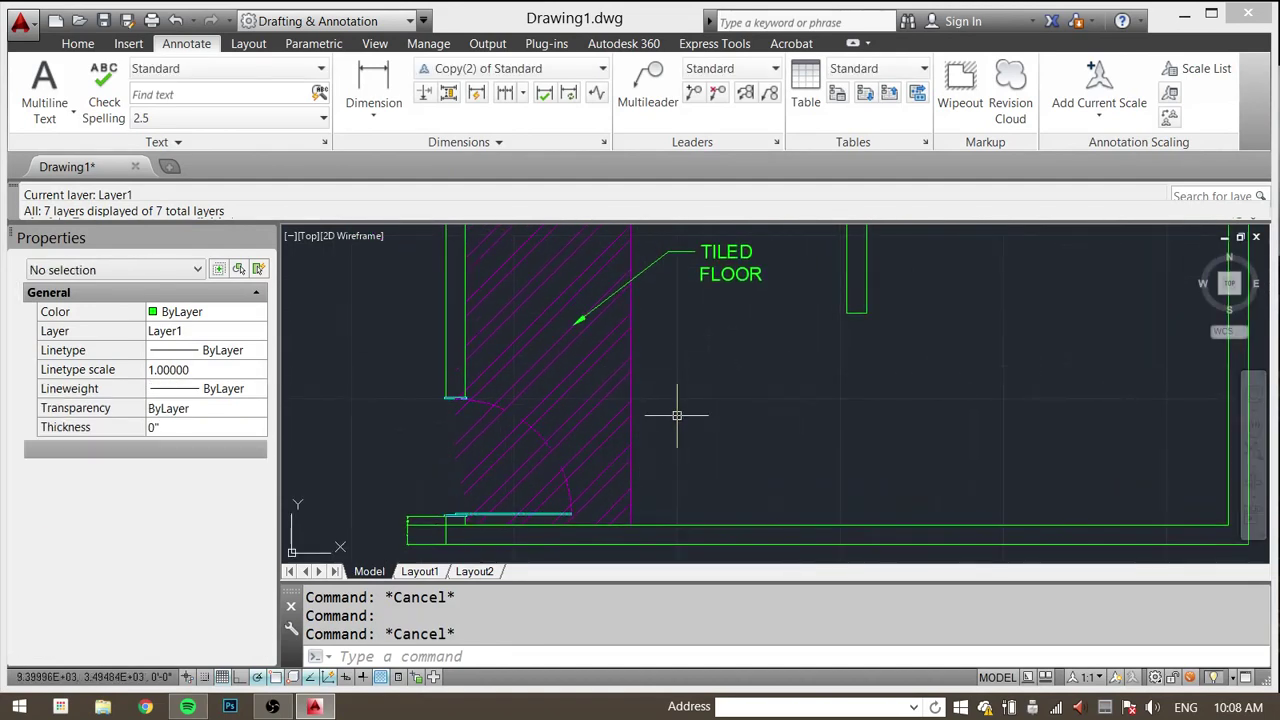
middle_drag(749, 386, 673, 450)
key(Escape)
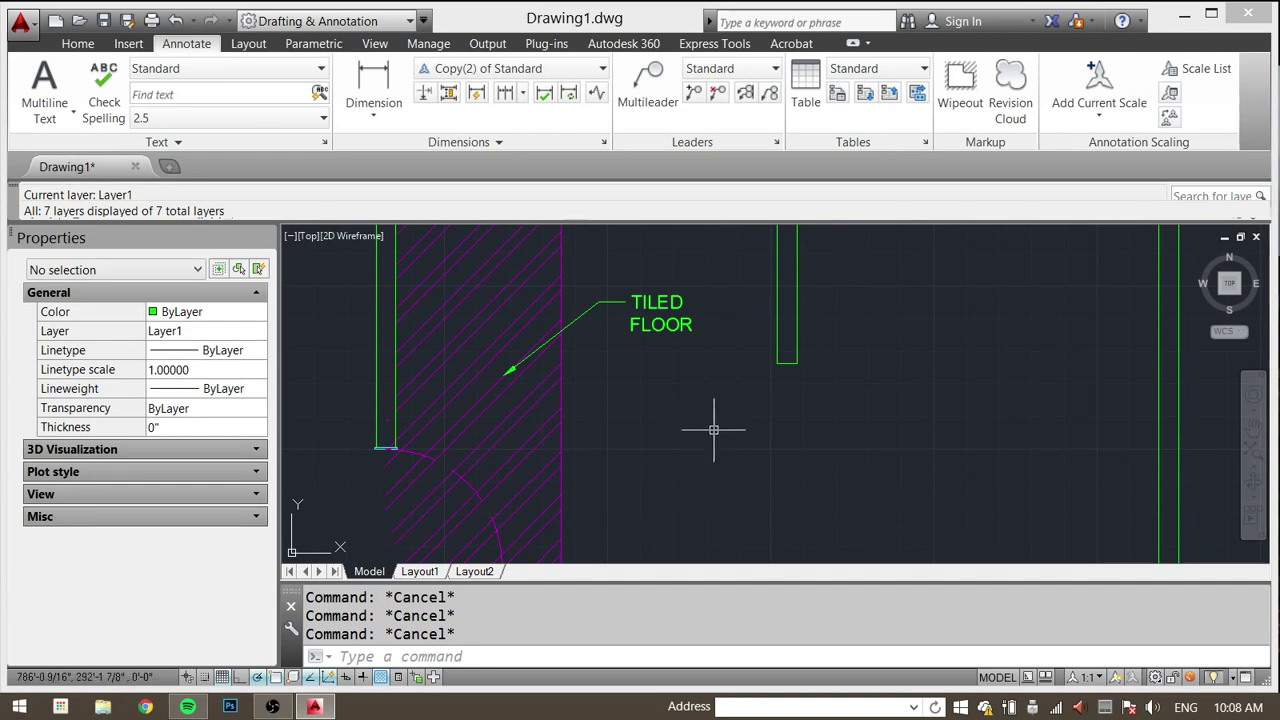
scroll(594, 449, down, 5)
scroll(558, 410, up, 1)
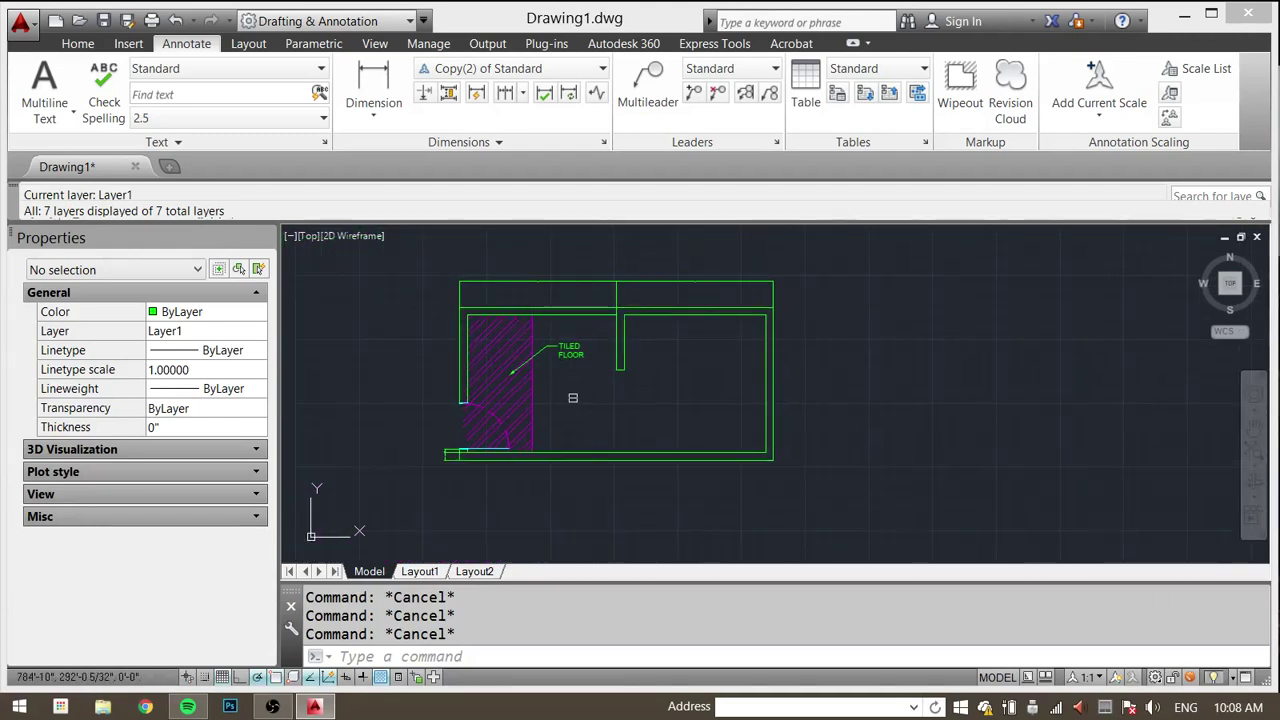
Step: On Layout1, move the door-detail viewport horizontally so it sits directly beneath the room-plan viewport, roughly aligned with its outer edge
click(420, 572)
scroll(666, 363, up, 4)
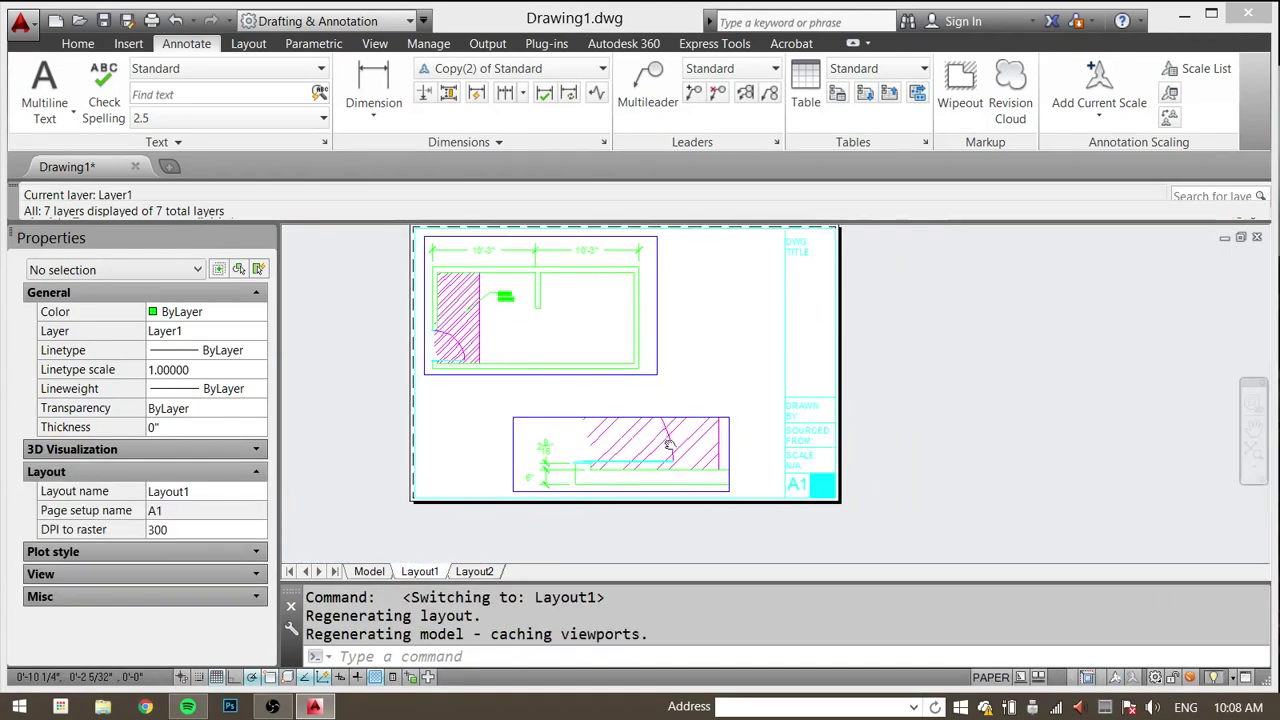
middle_drag(660, 393, 773, 437)
text(m)
key(space)
click(776, 422)
click(735, 462)
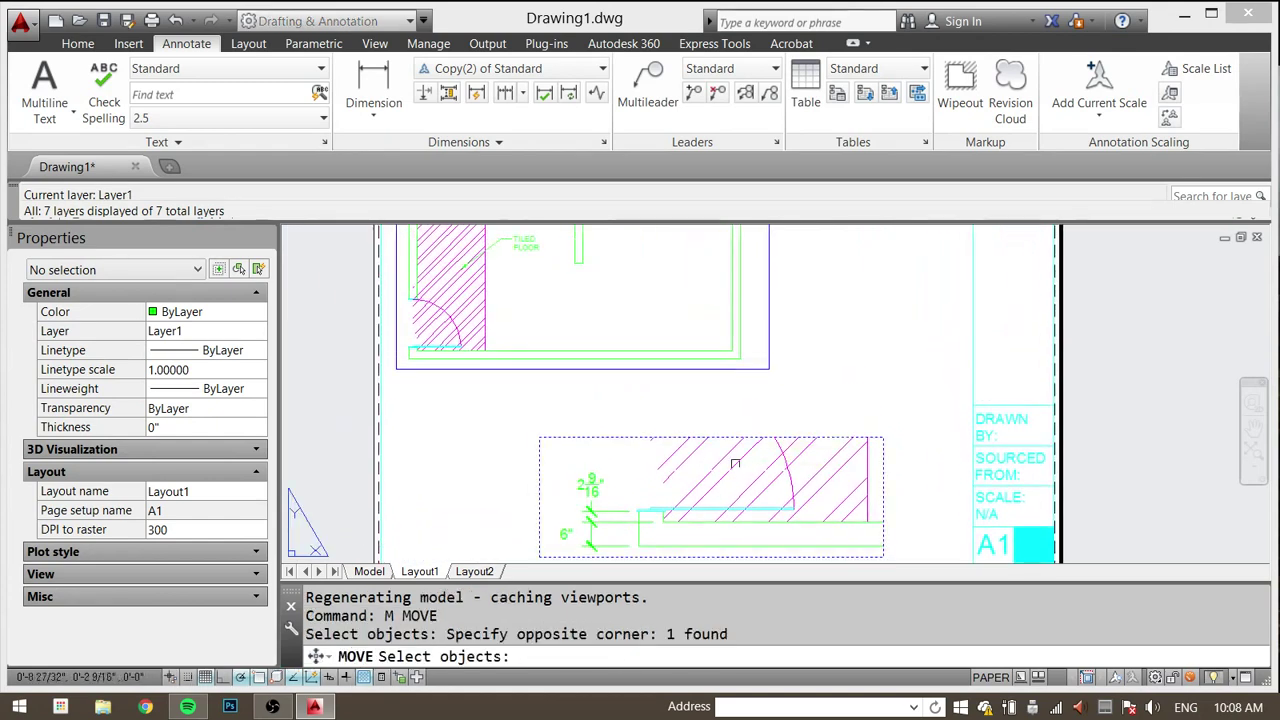
key(space)
click(847, 414)
click(706, 414)
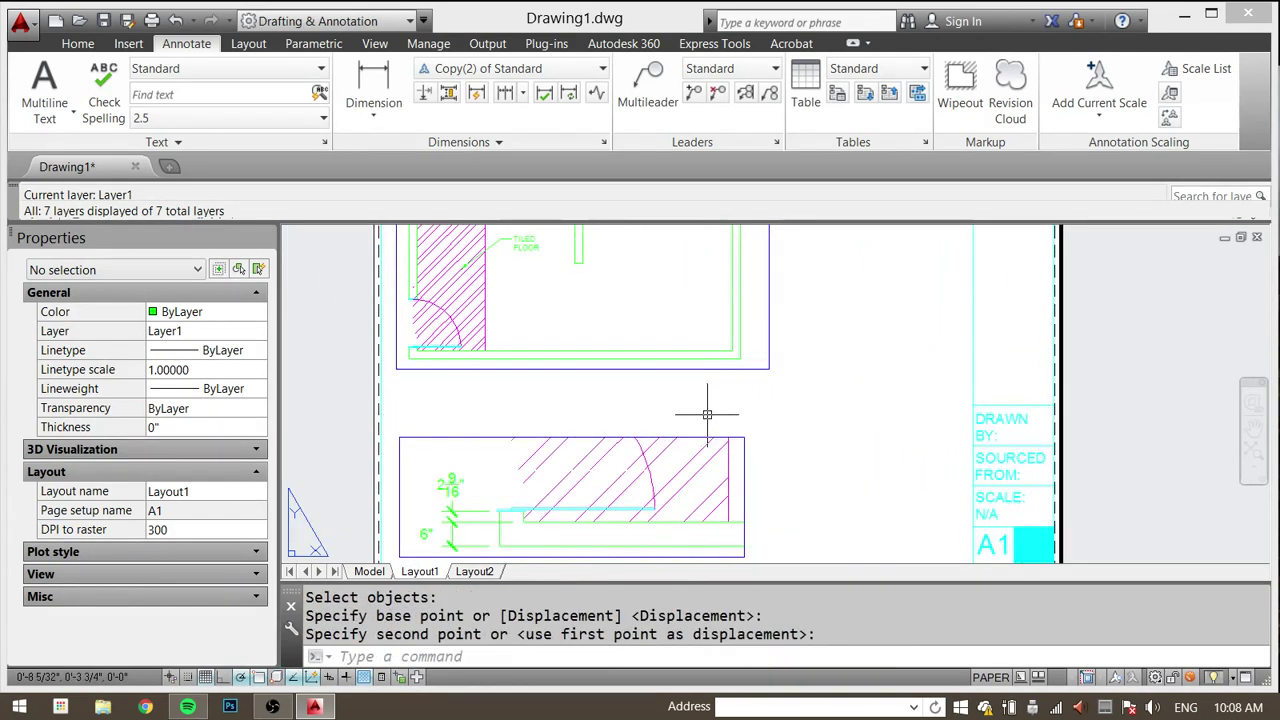
key(Escape)
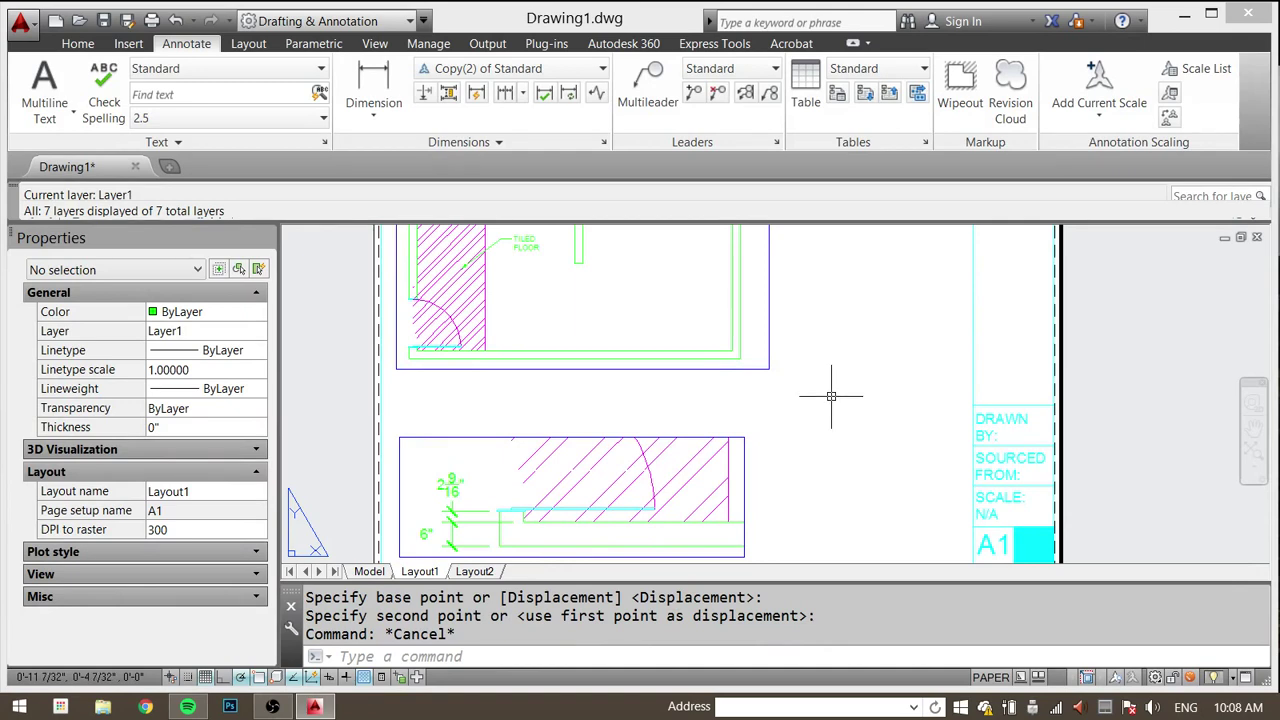
middle_drag(831, 396, 828, 378)
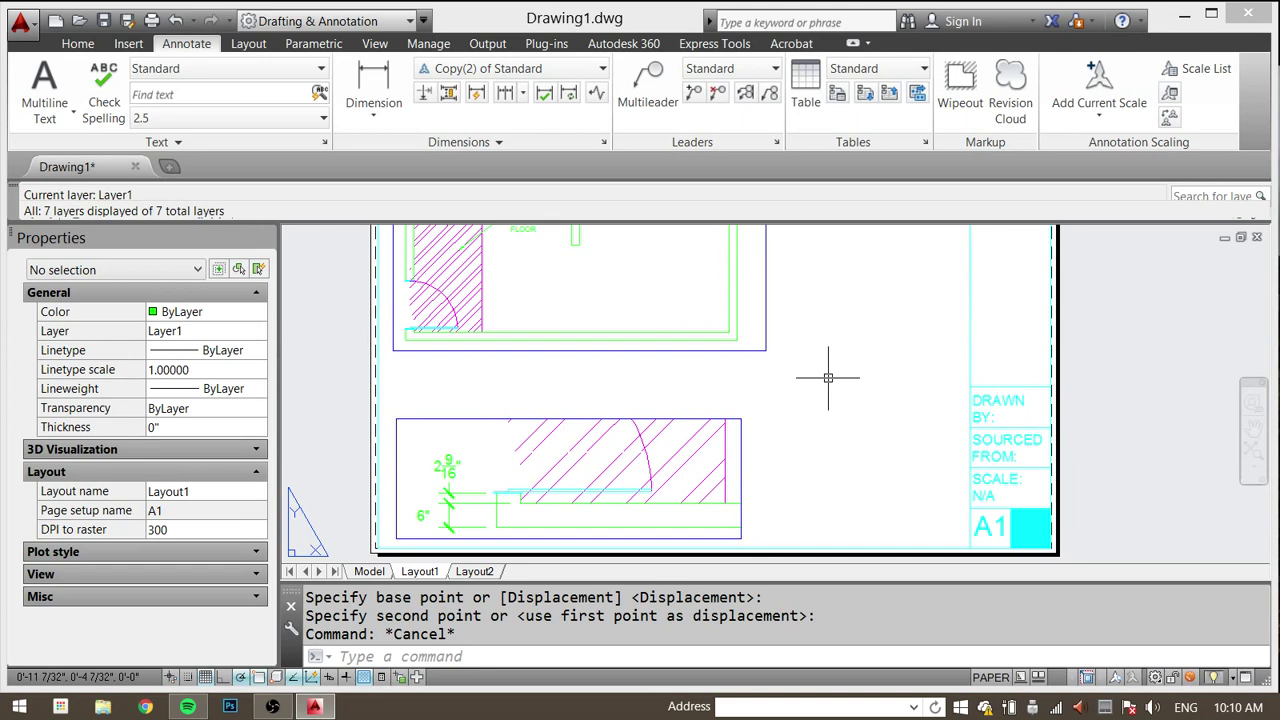
click(272, 706)
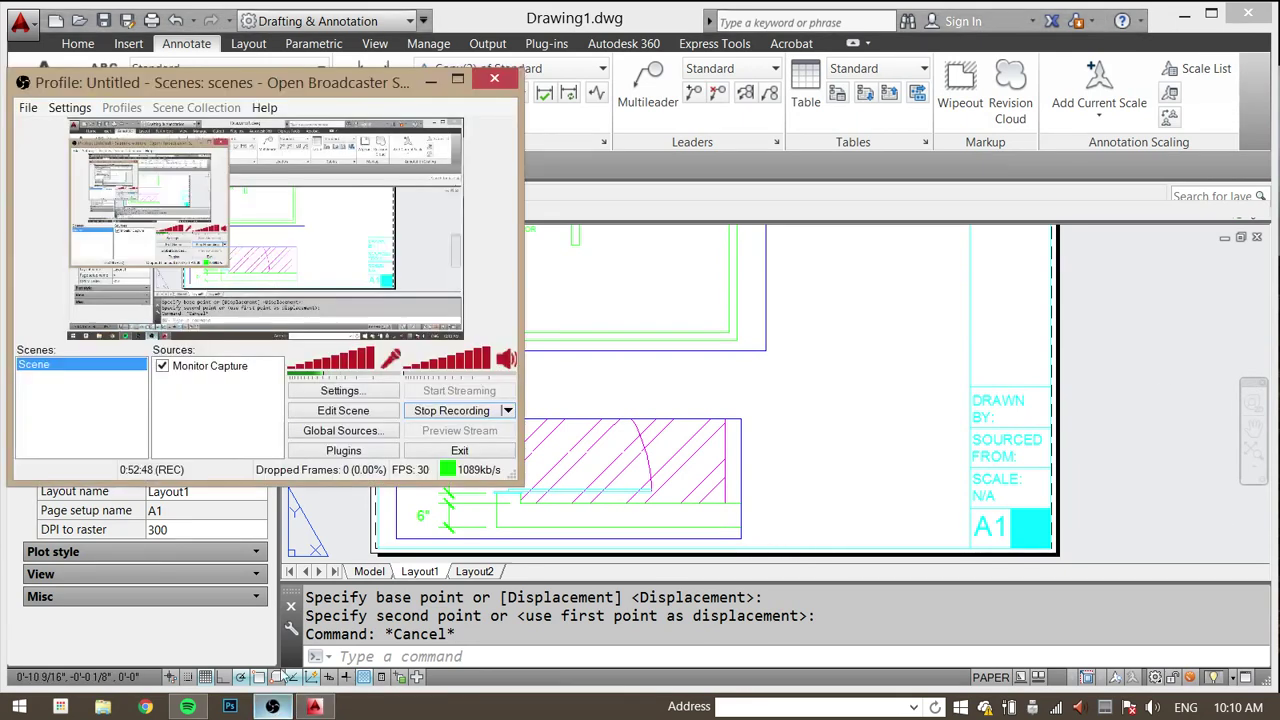